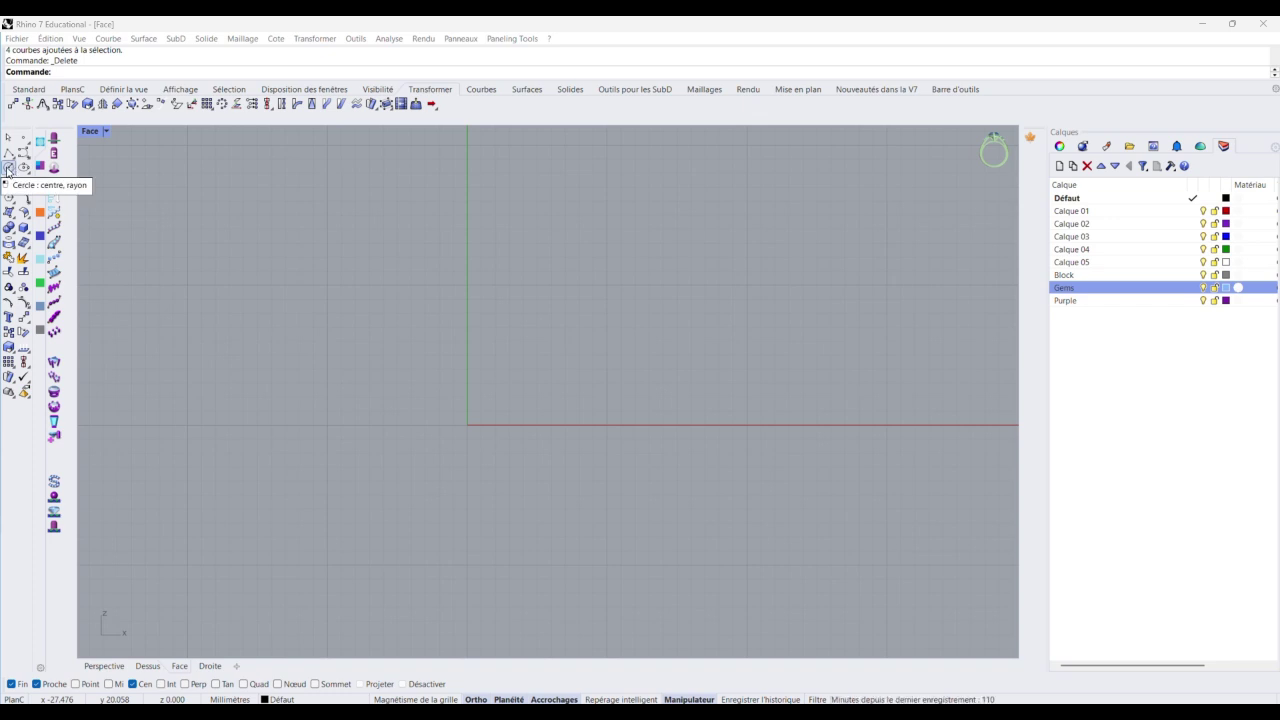
# Turn on grid snap and draw a circle 17.2 mm in diameter centred on the origin in the Face view
pyautogui.click(29, 91)
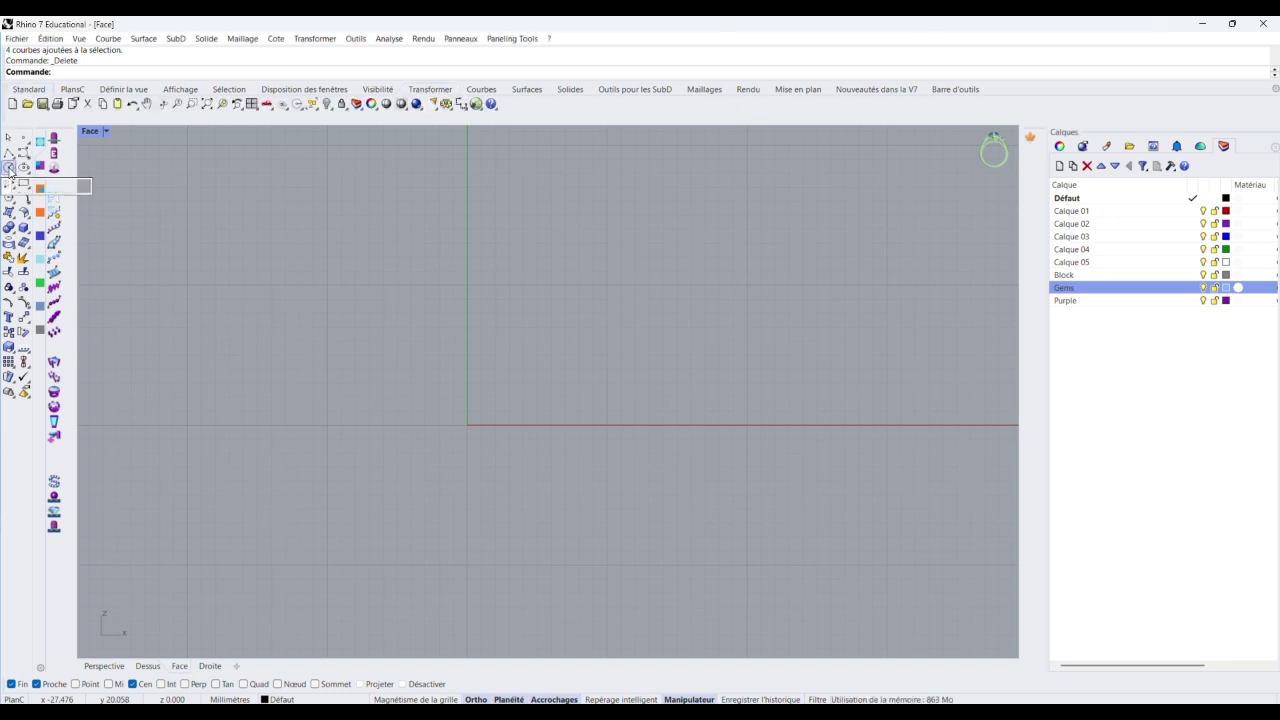
pyautogui.click(8, 167)
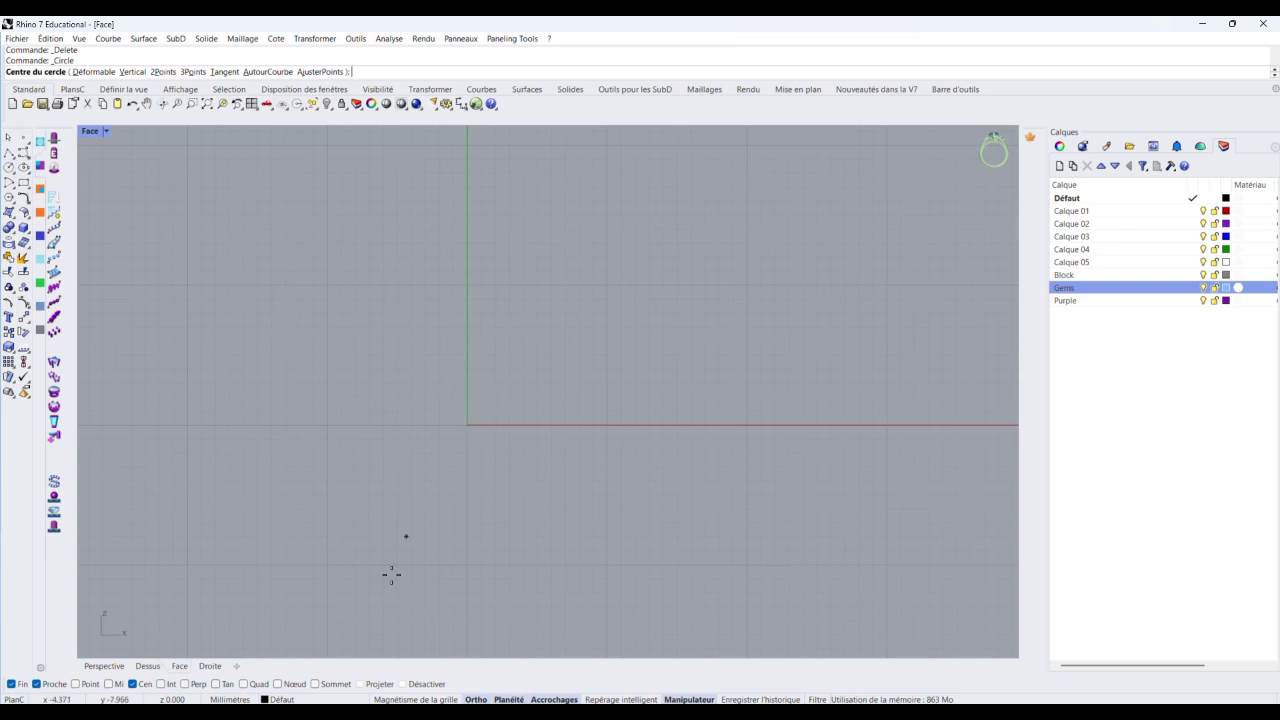
pyautogui.press('F9')
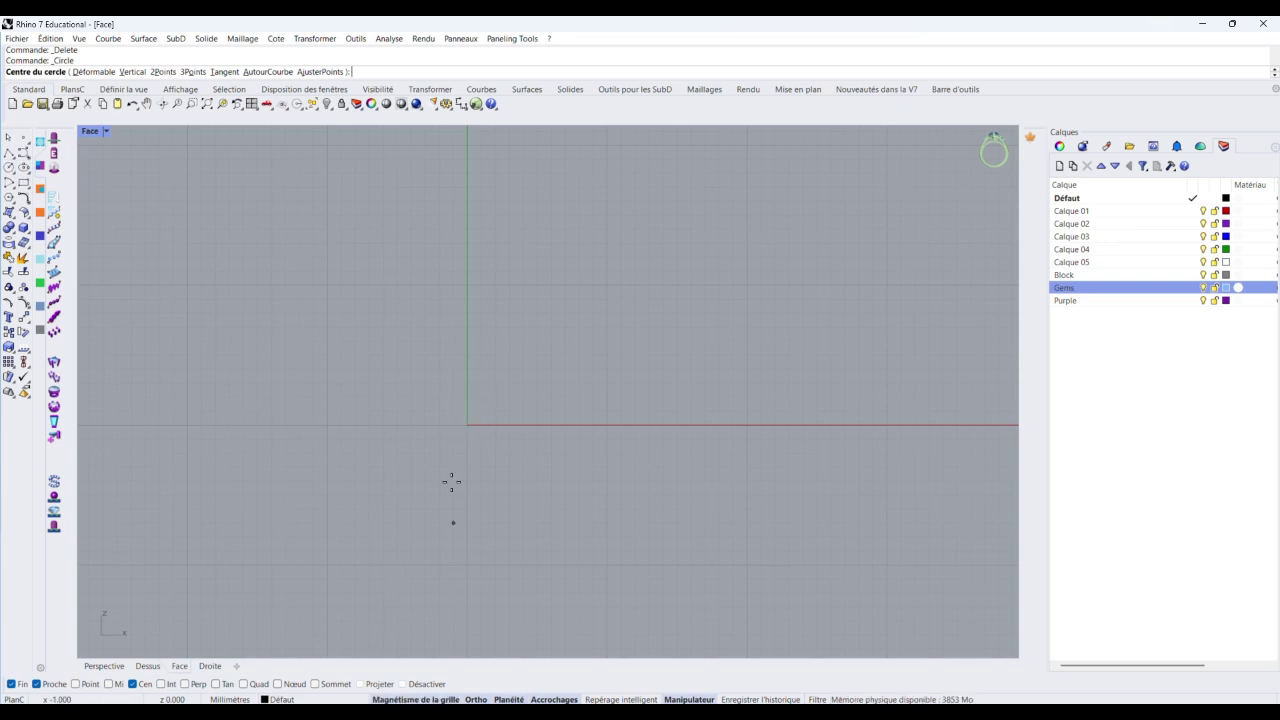
pyautogui.click(467, 425)
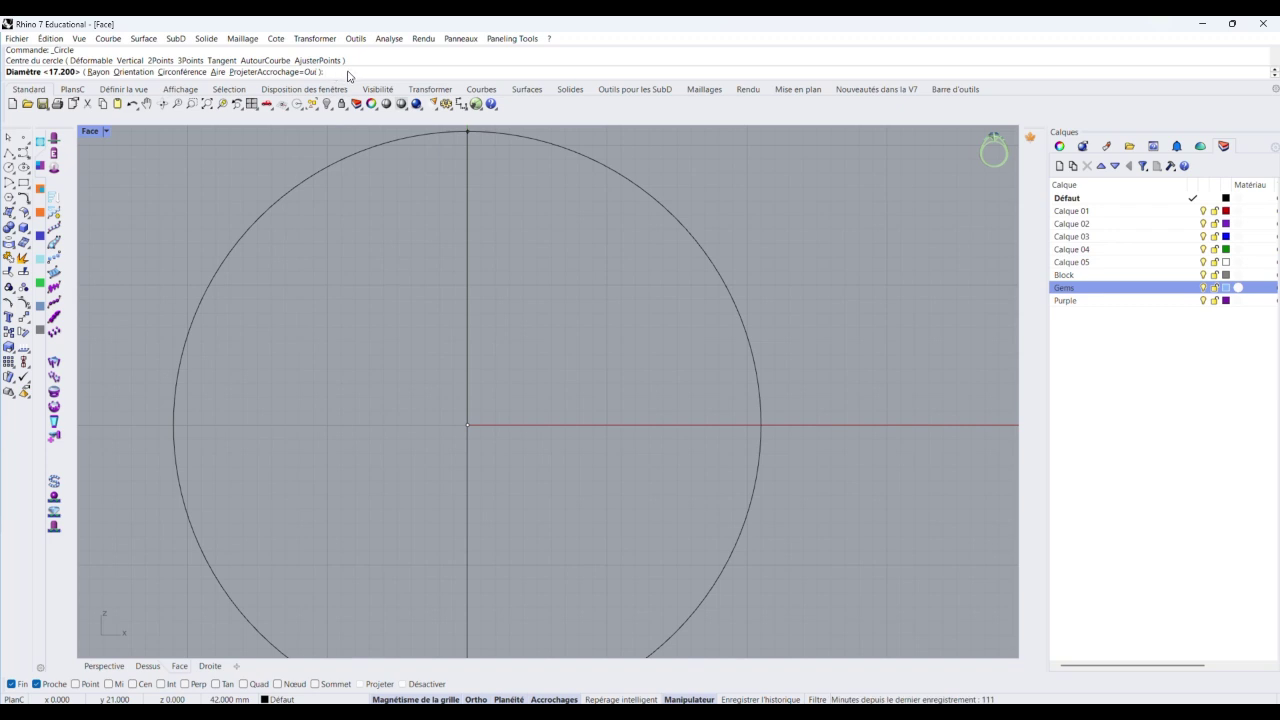
pyautogui.write('1')
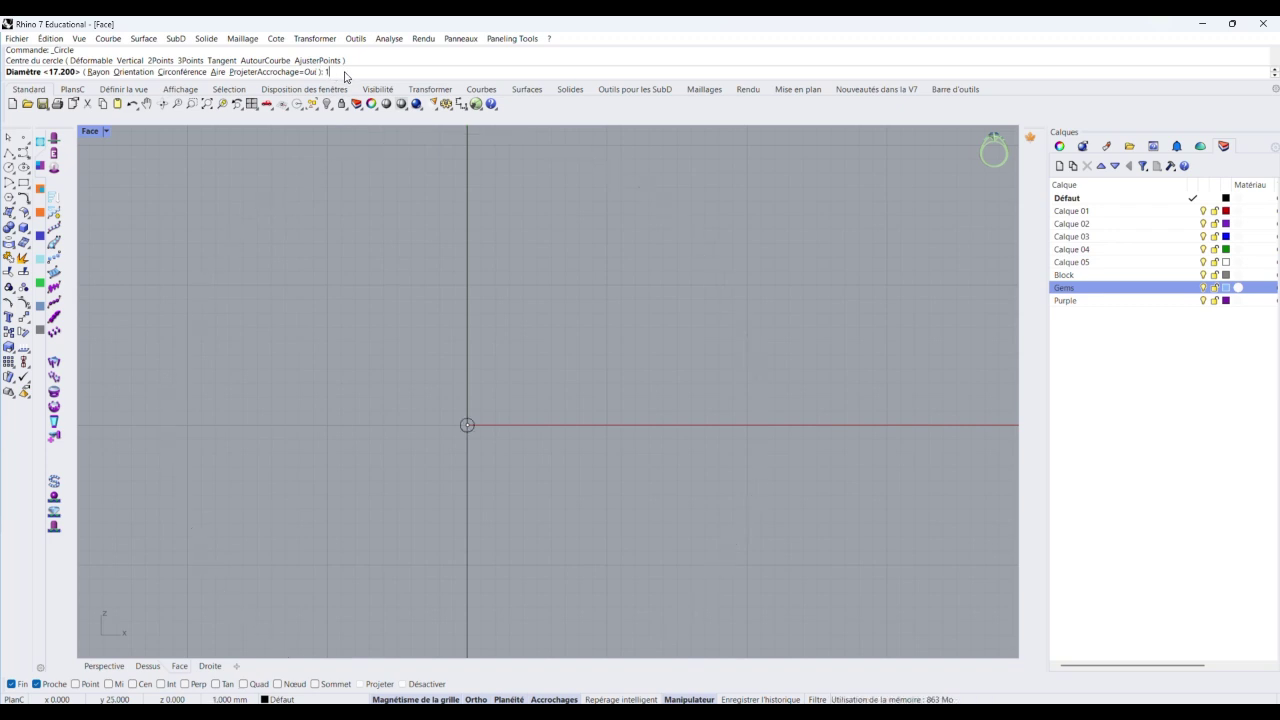
pyautogui.write('7.2')
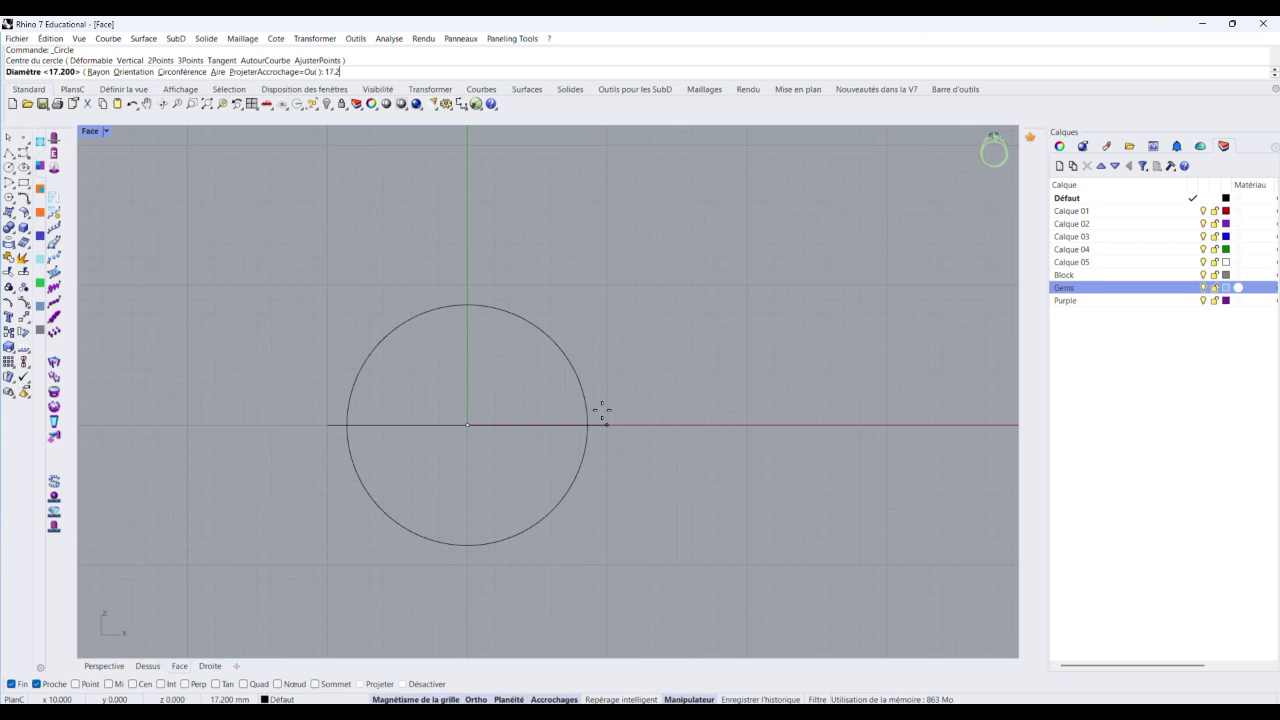
pyautogui.press('Return')
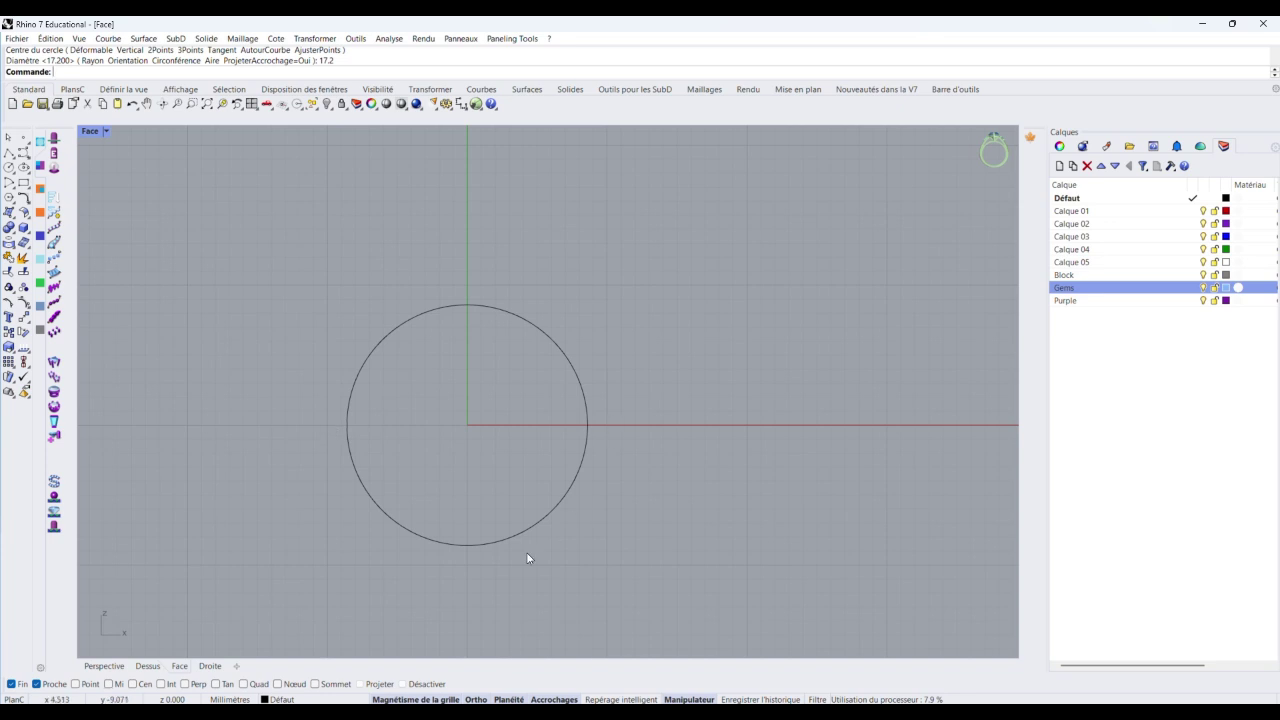
# Draw a 1.4 mm line outward along the X axis from the circle's positive-X quadrant
pyautogui.click(8, 155)
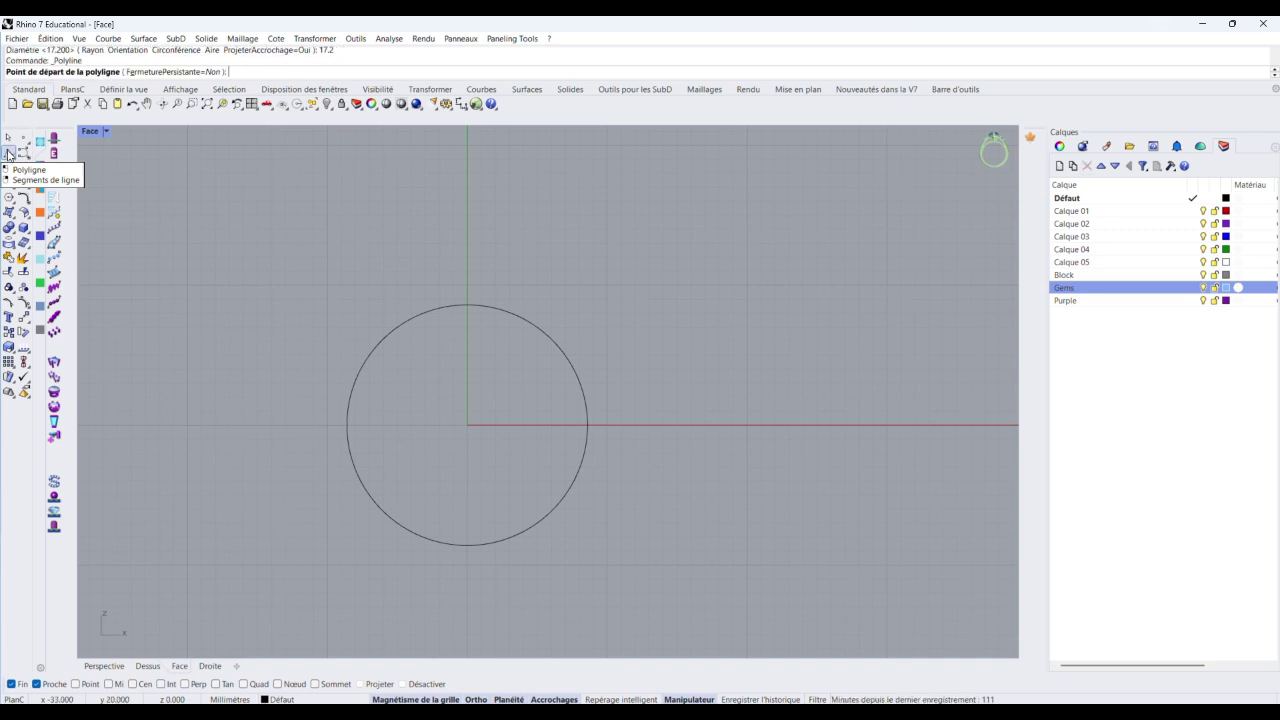
pyautogui.click(588, 426)
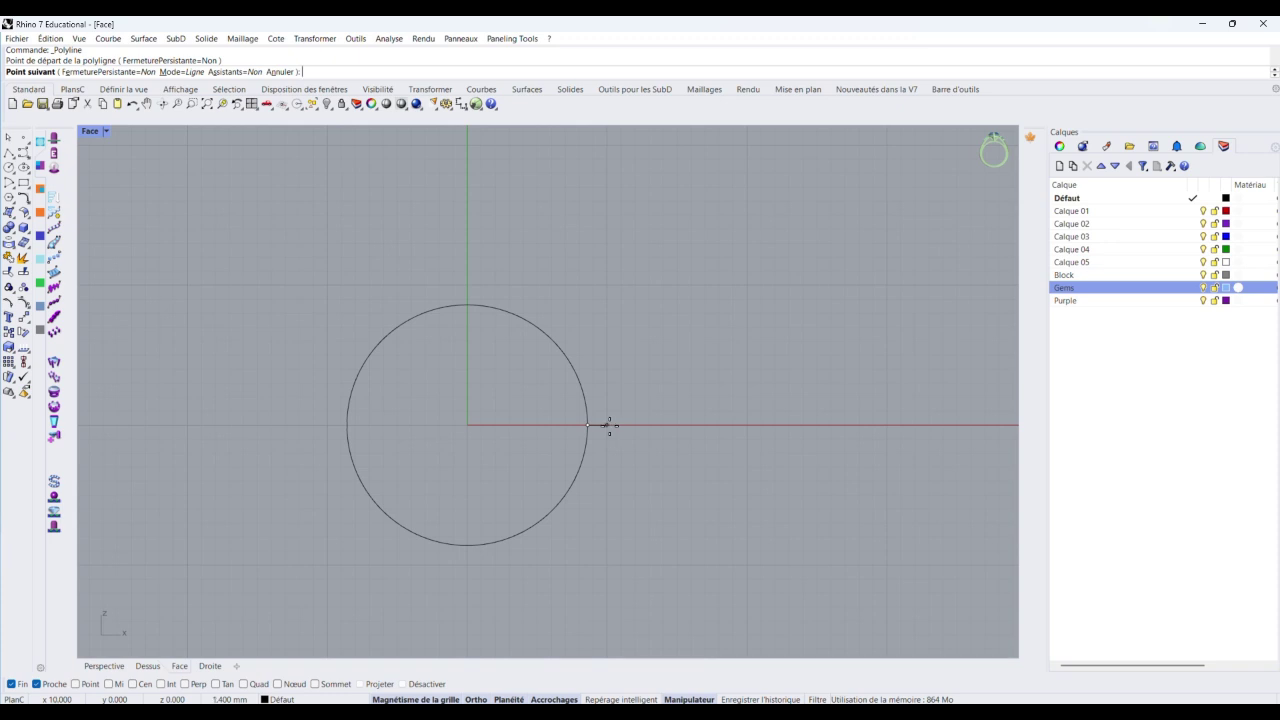
pyautogui.write('1')
pyautogui.write('.3')
pyautogui.press('BackSpace')
pyautogui.write('4')
pyautogui.press('Return')
pyautogui.click(609, 425)
pyautogui.press('Return')
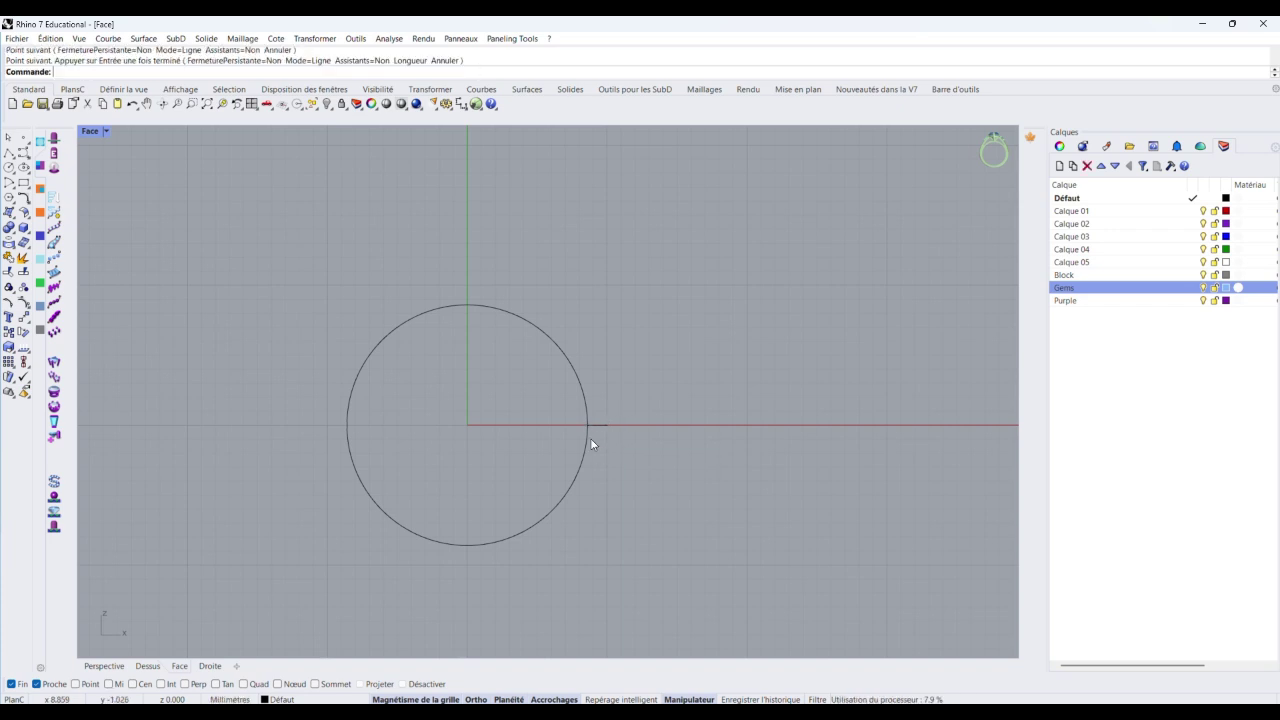
# Delete the short line outside the circle
pyautogui.scroll(-4, 467, 405)
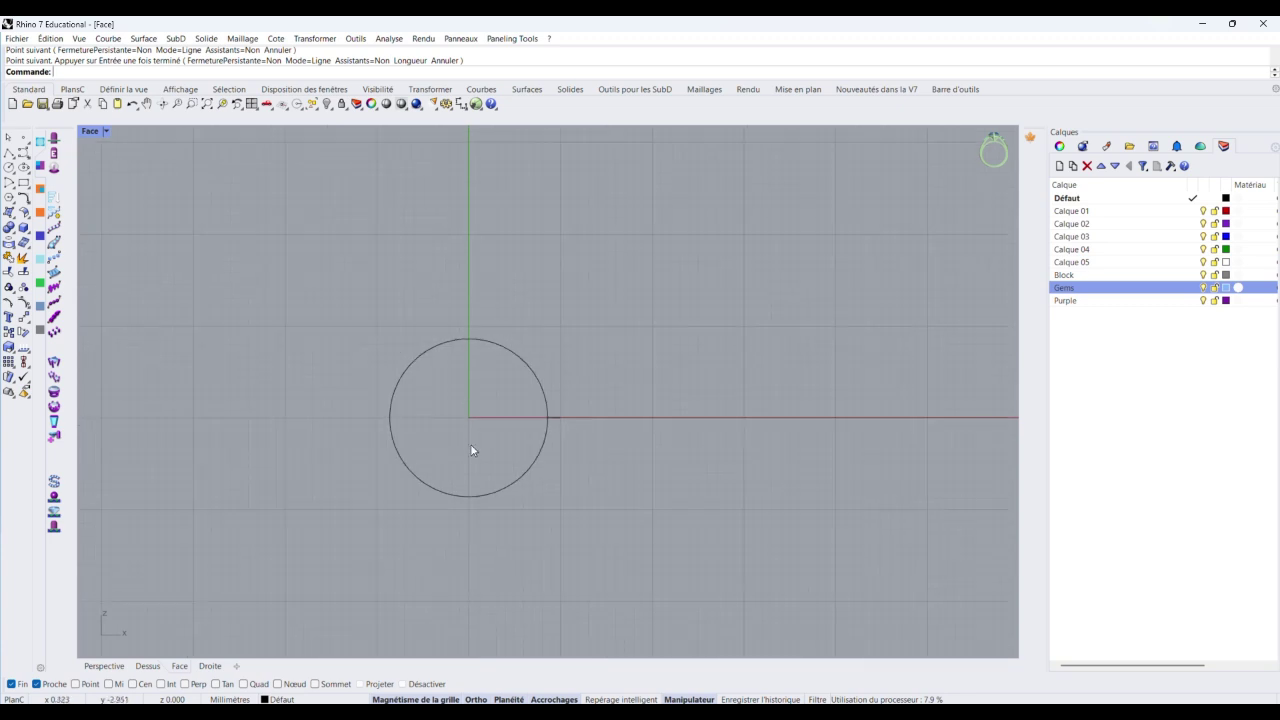
pyautogui.scroll(4, 471, 444)
pyautogui.scroll(-2, 532, 411)
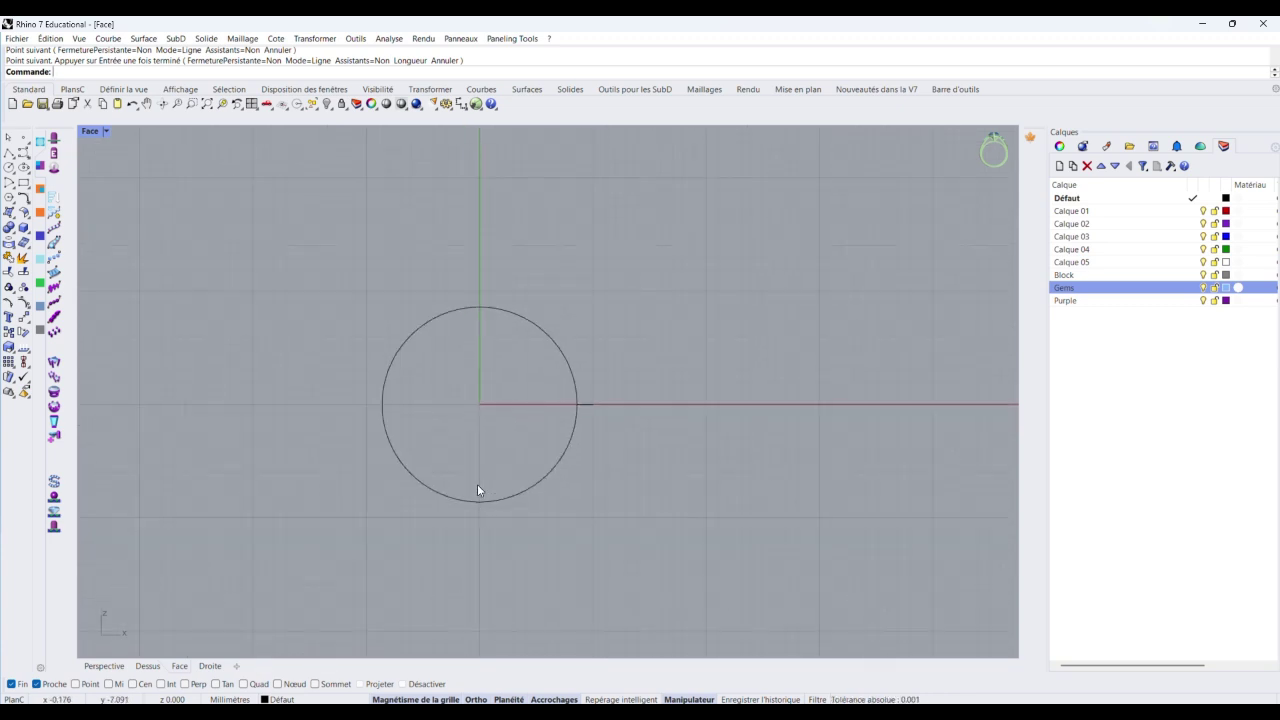
pyautogui.scroll(2, 480, 491)
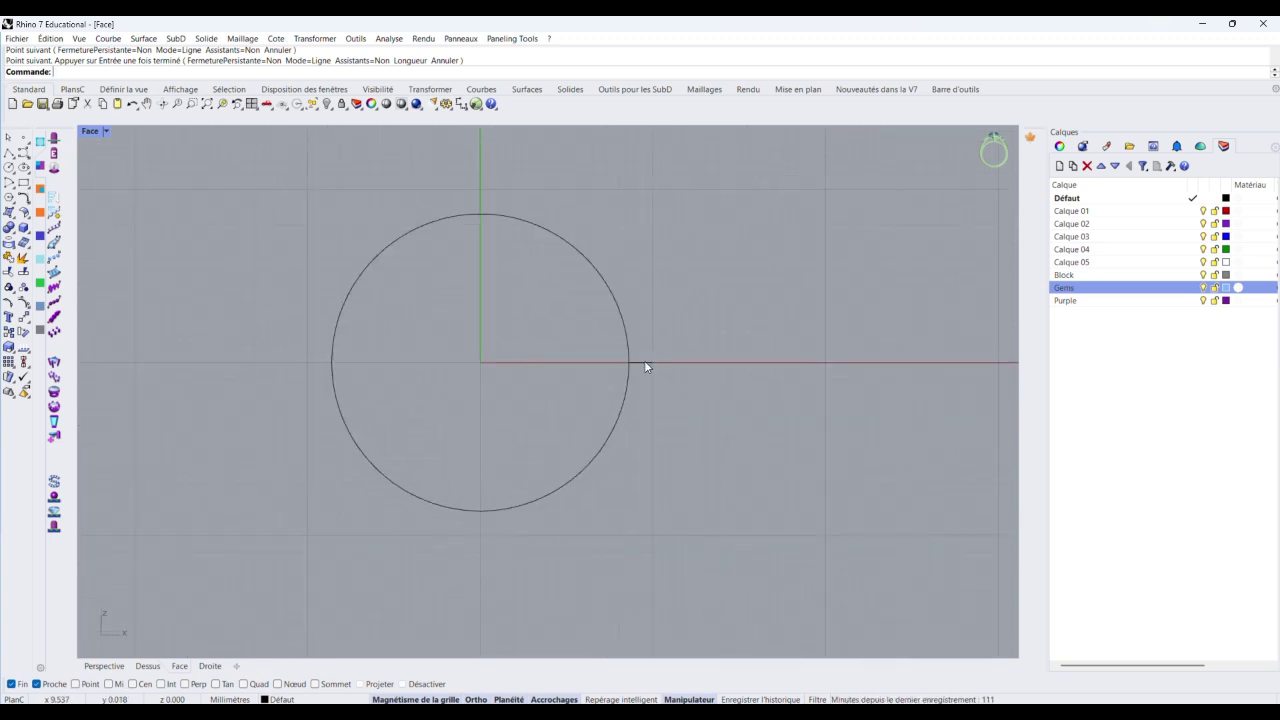
pyautogui.click(644, 362)
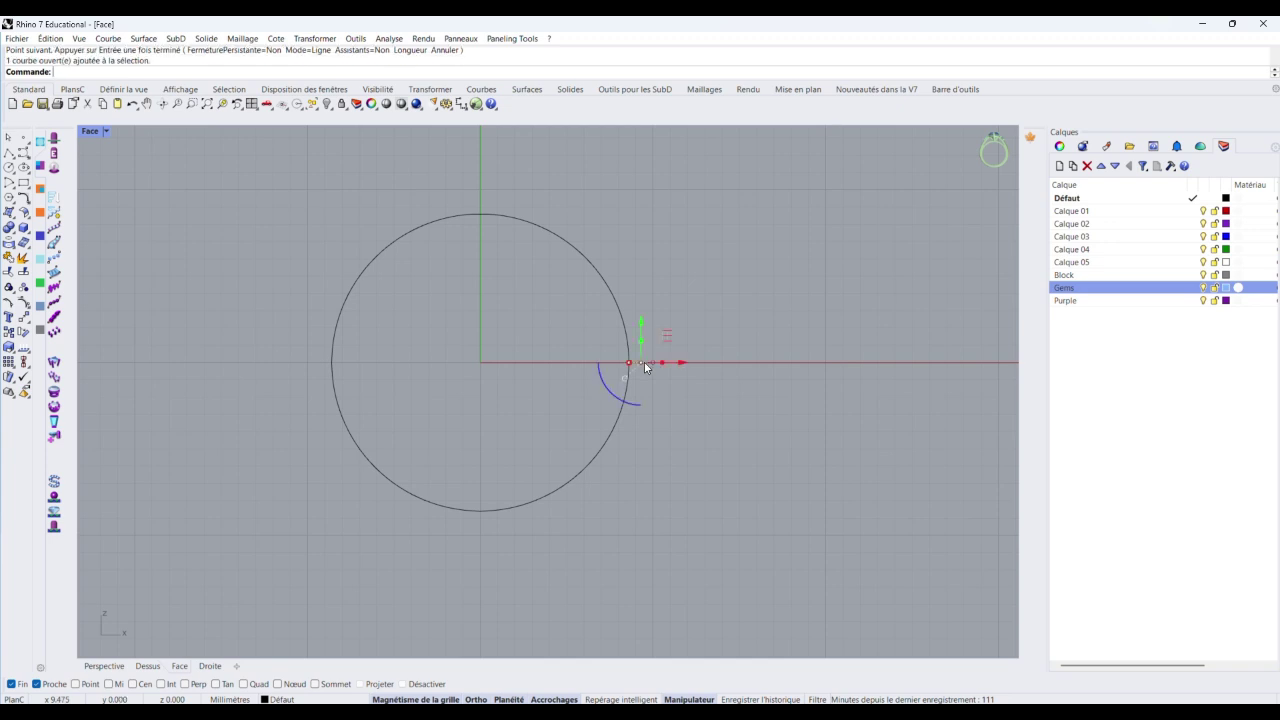
pyautogui.press('Delete')
# Draw a 1.3 mm polyline segment outward along the X axis, starting where the circle crosses the positive X axis
pyautogui.rightClick(637, 368)
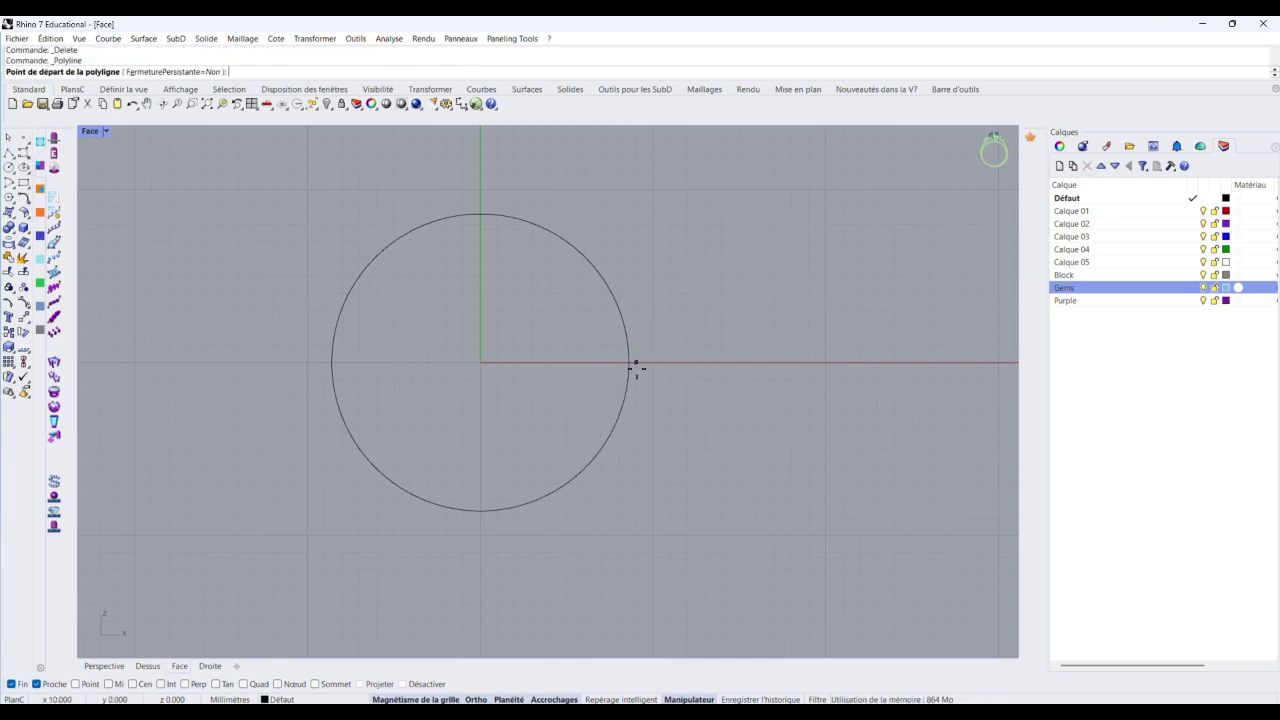
pyautogui.click(629, 362)
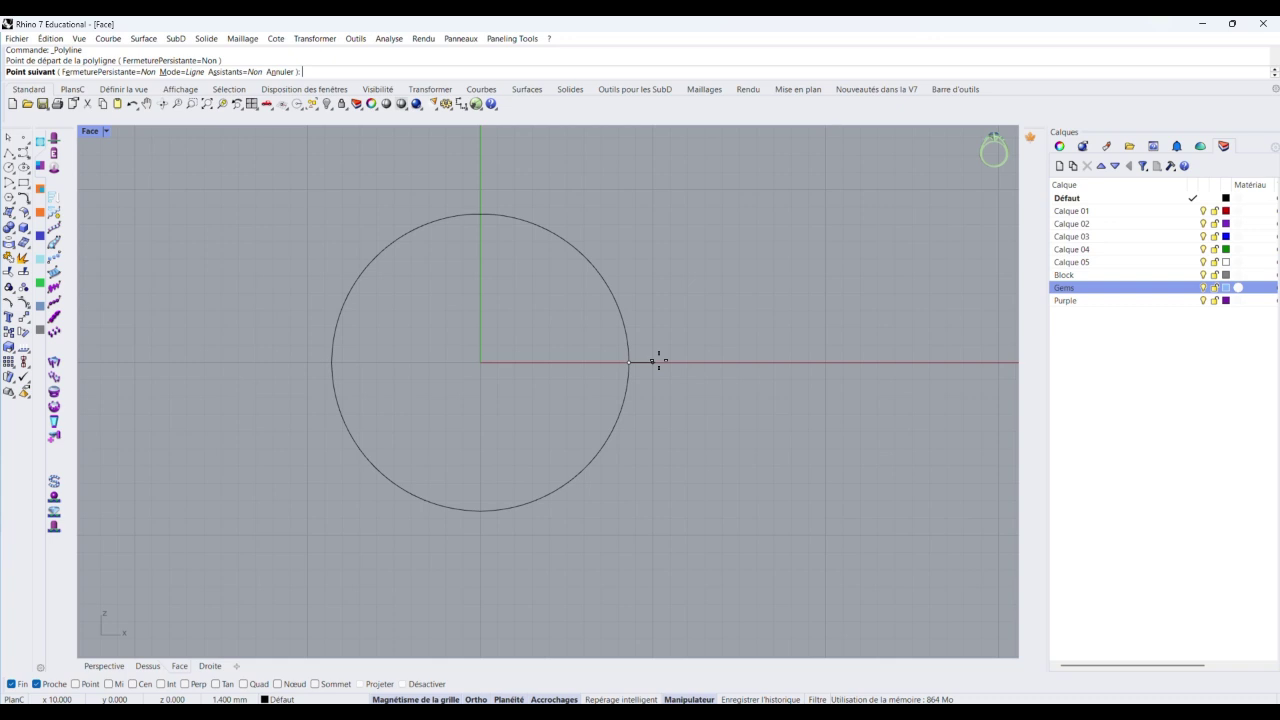
pyautogui.write('1')
pyautogui.press('Return')
pyautogui.press('Return')
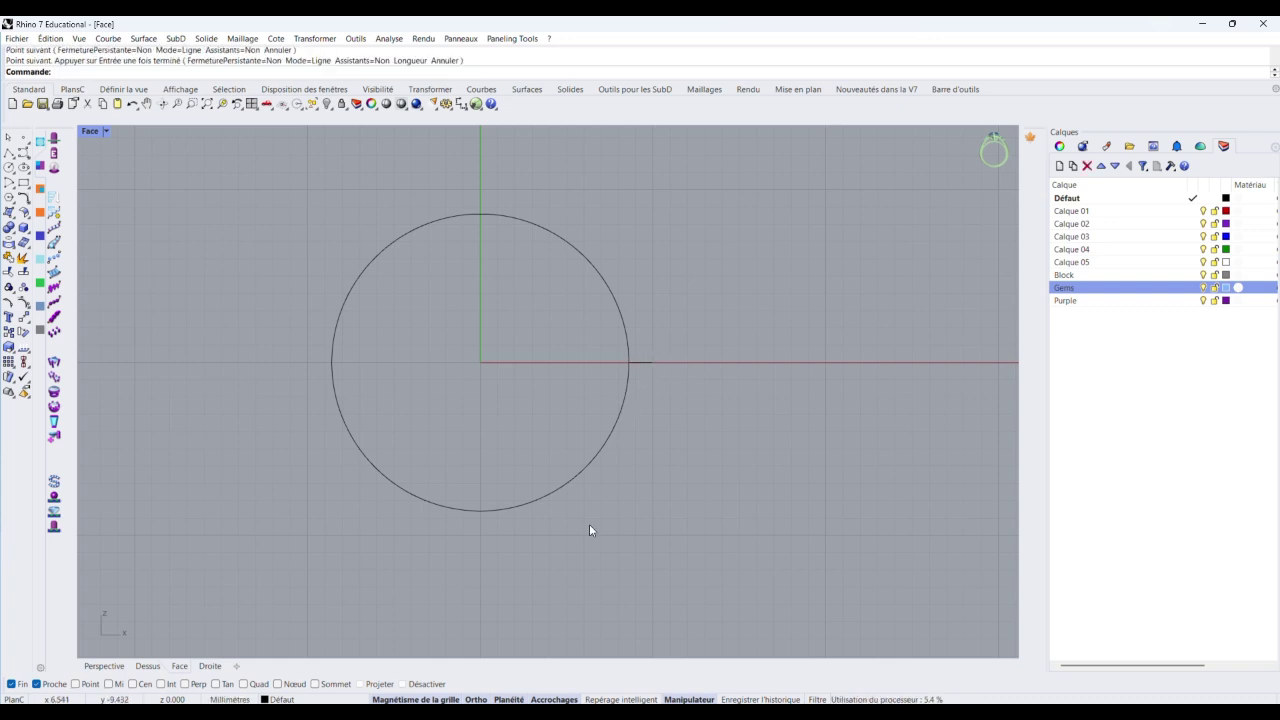
# Start the Rotate command on the short line and enable the Cen object snap
pyautogui.click(645, 363)
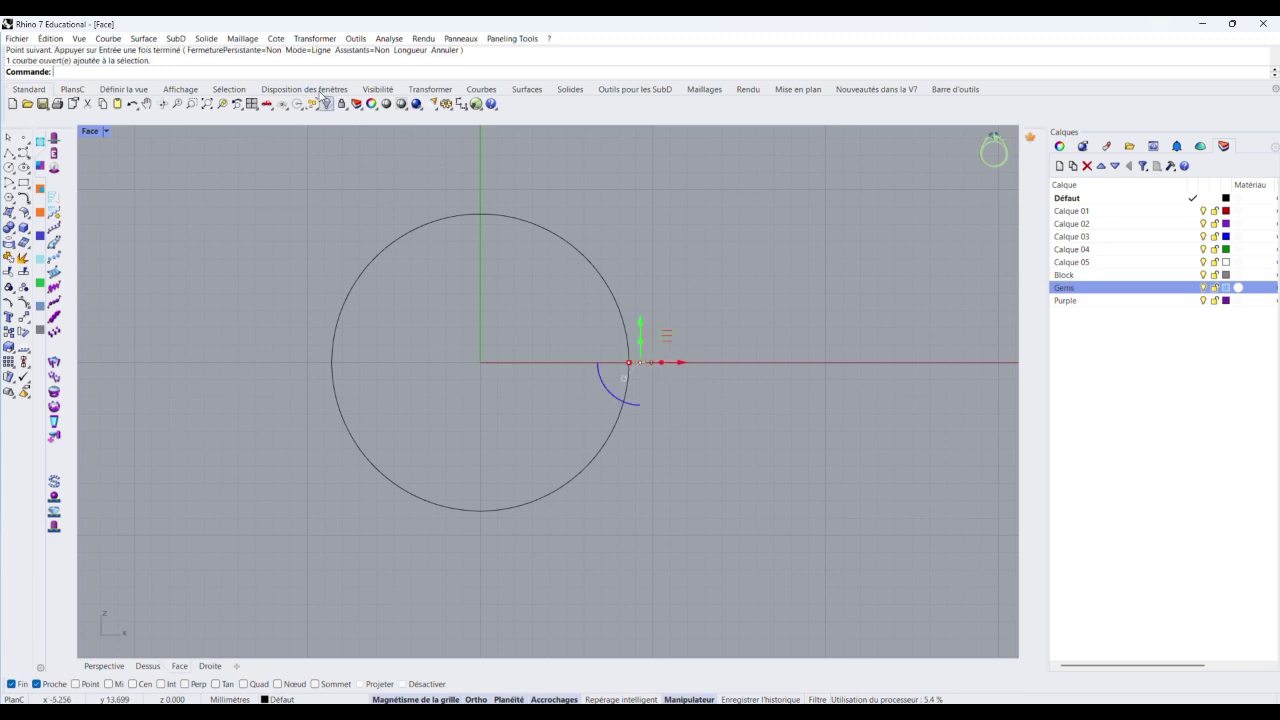
pyautogui.click(436, 91)
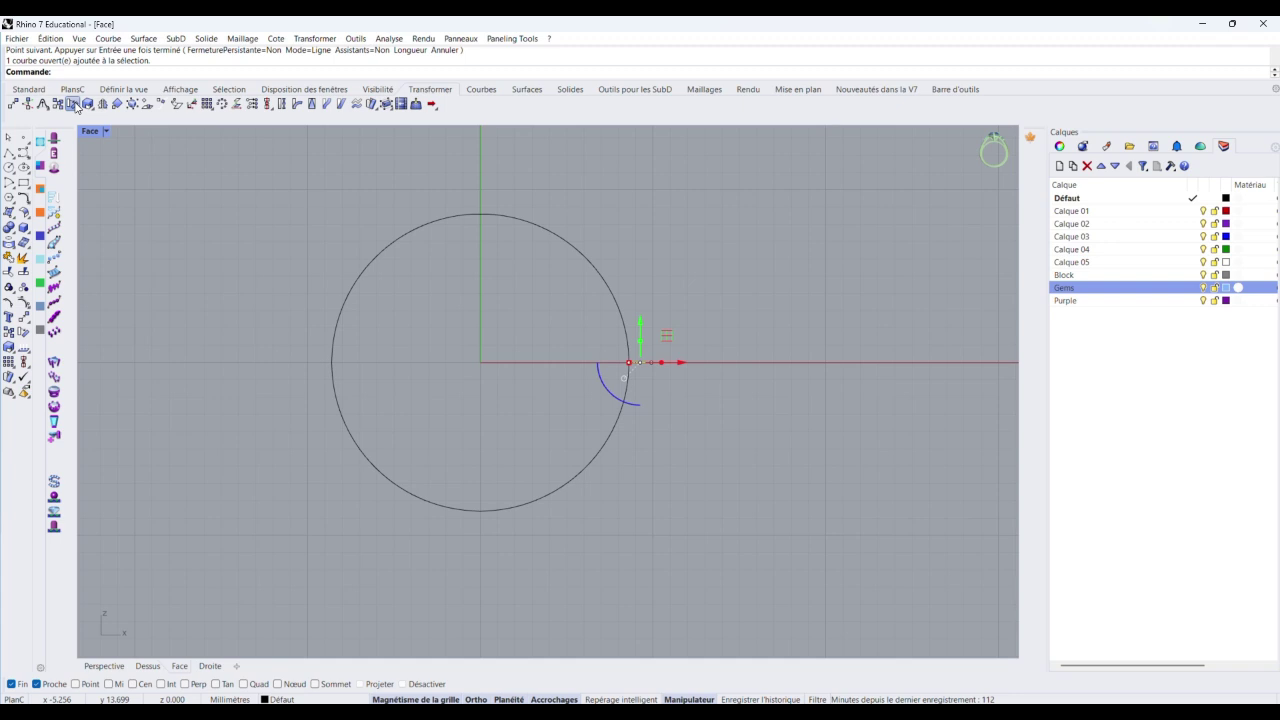
pyautogui.click(74, 104)
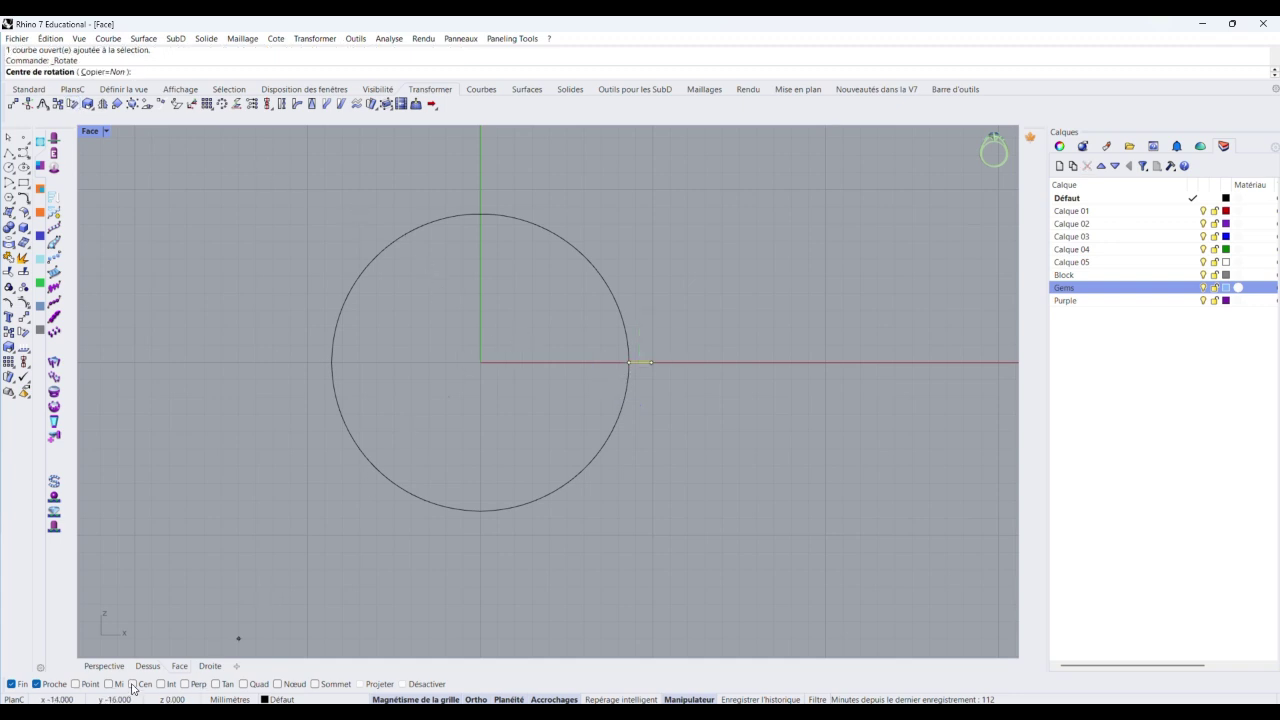
pyautogui.click(133, 684)
# Try rotating the short line by -90° around the circle's centre without copying, and undo the rotation
pyautogui.click(603, 287)
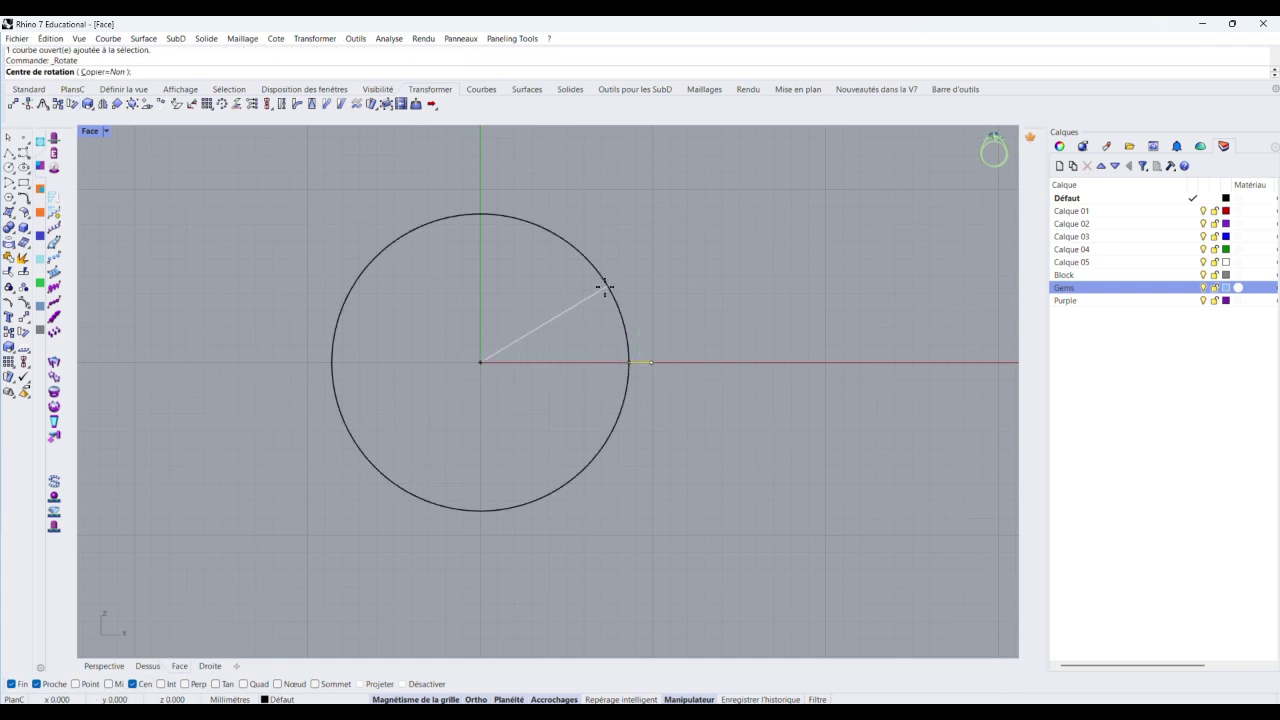
pyautogui.click(651, 362)
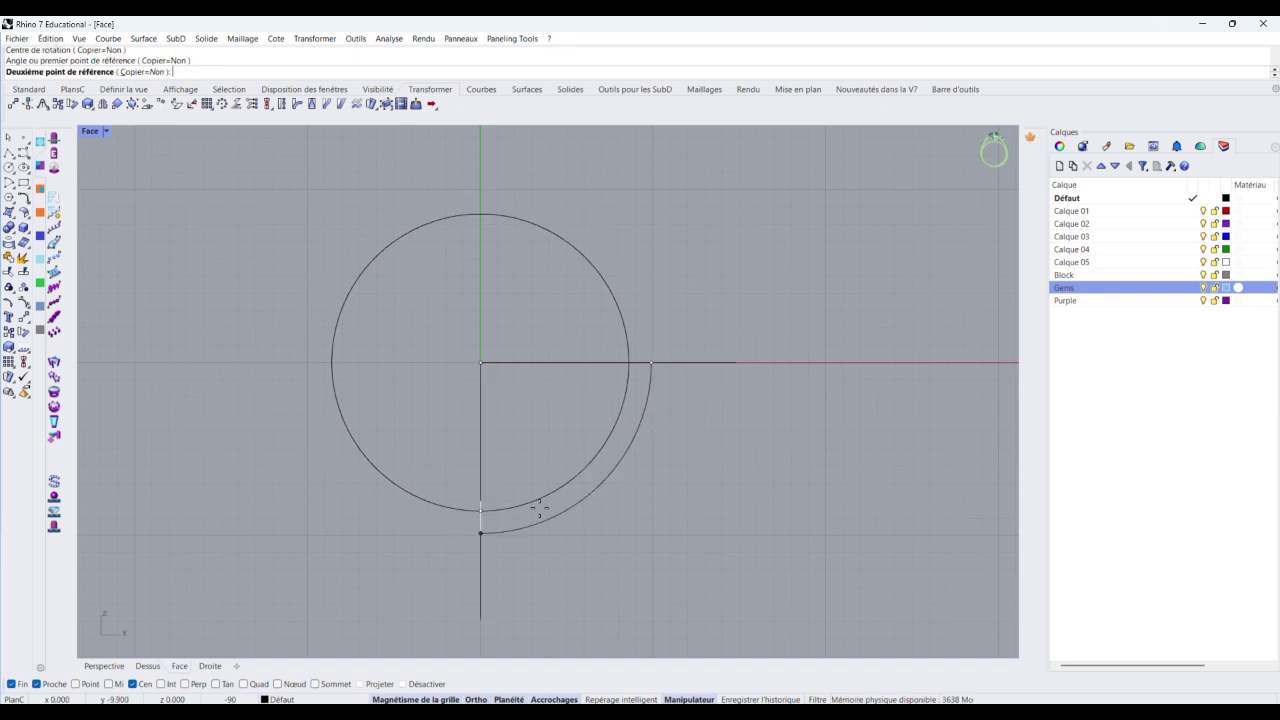
pyautogui.click(490, 523)
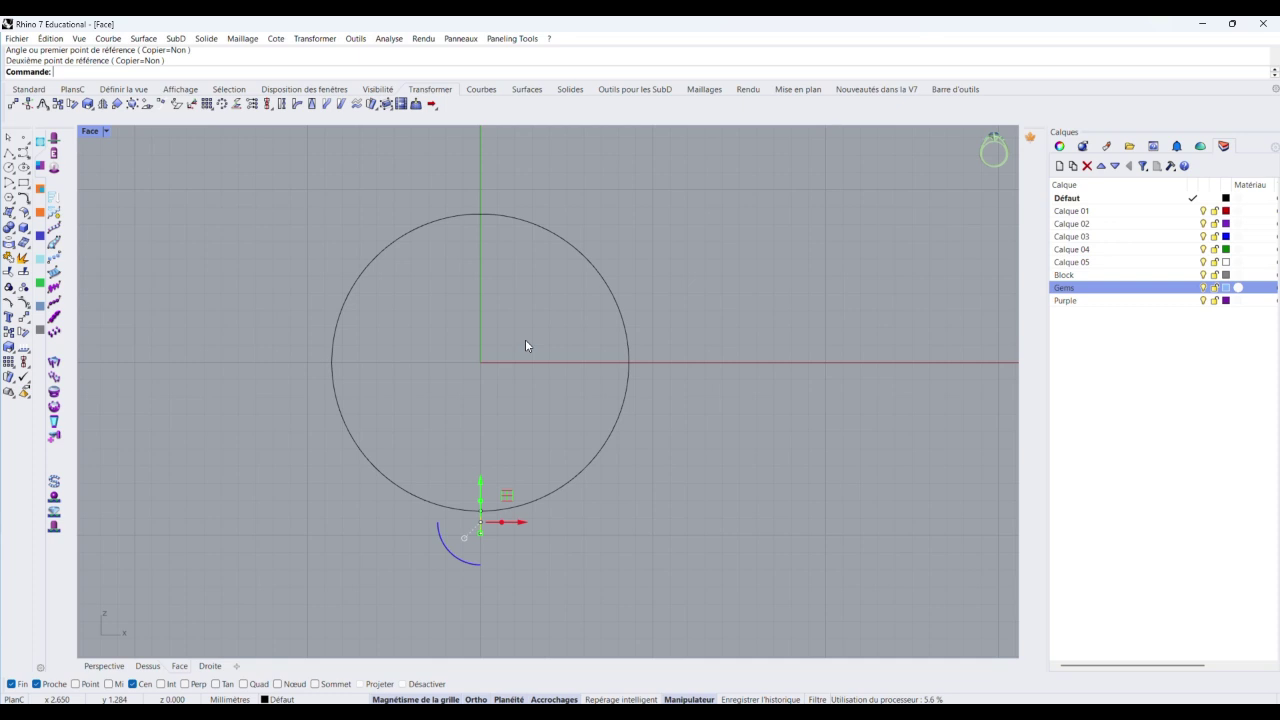
pyautogui.hotkey('ctrl', 'z')
# Rotate the short line around the circle's centre with Copier=Oui, placing copies at the circle's other three quadrants
pyautogui.press('Return')
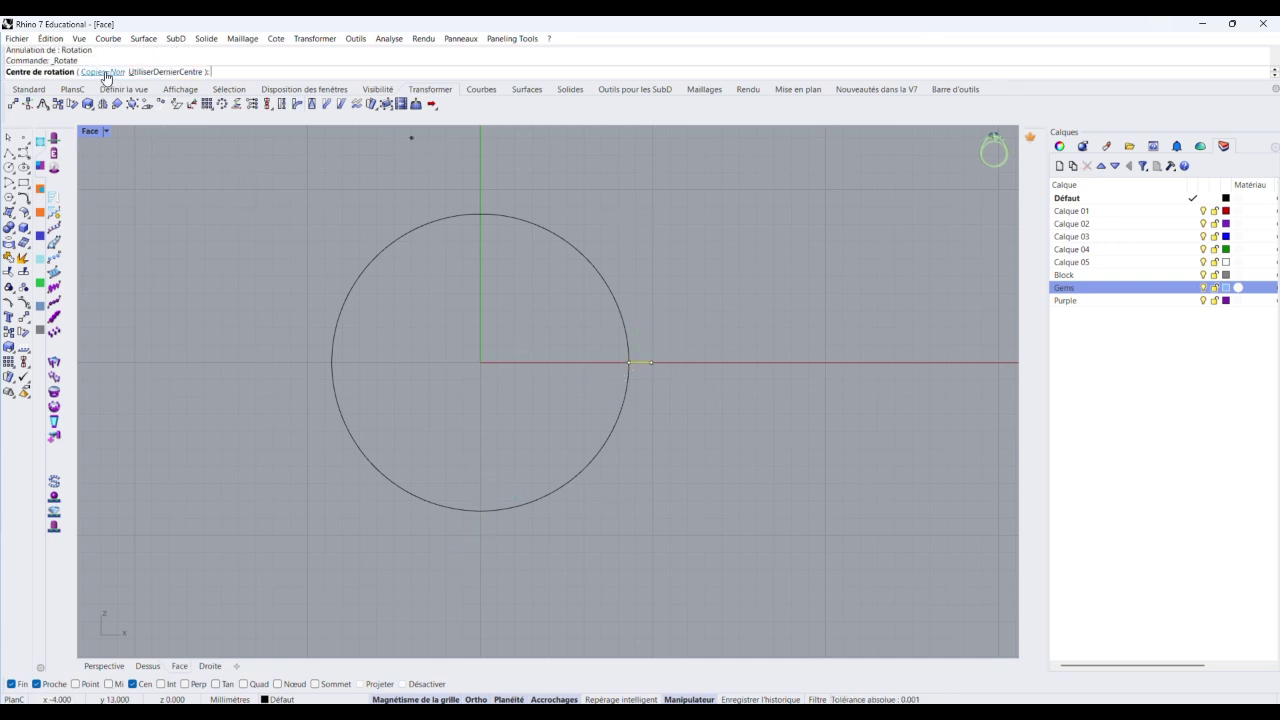
pyautogui.click(106, 72)
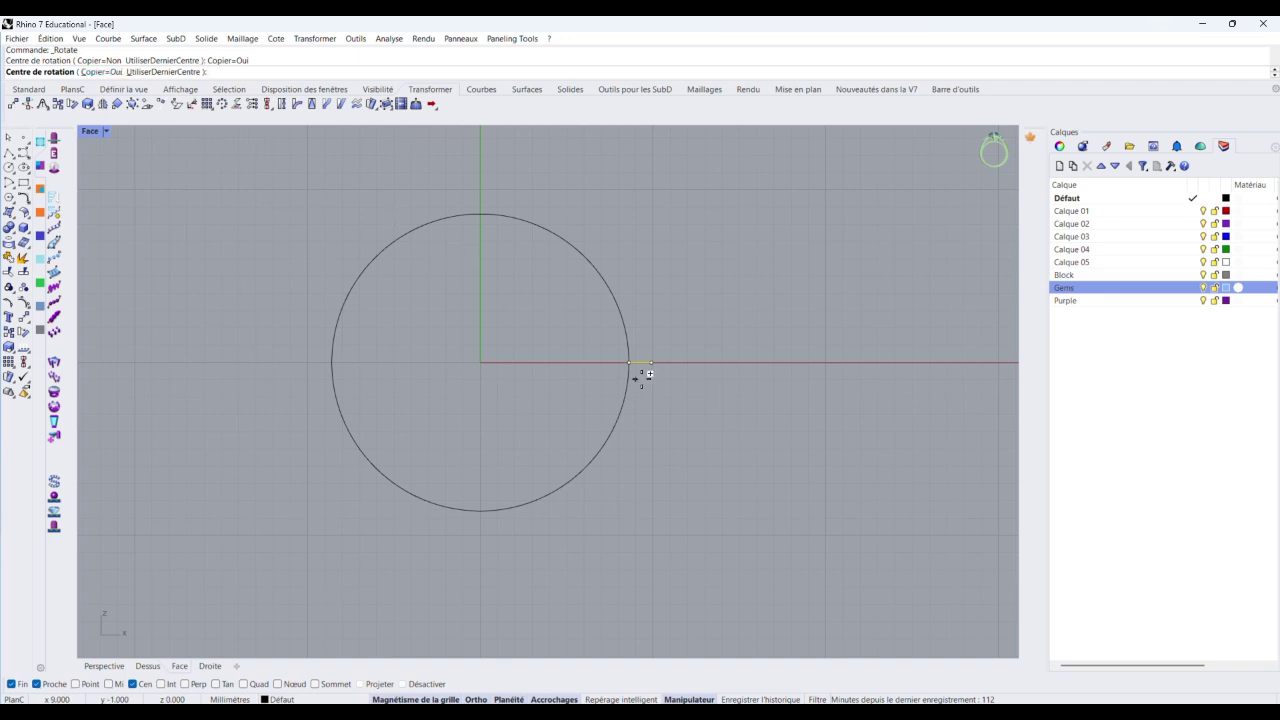
pyautogui.click(620, 320)
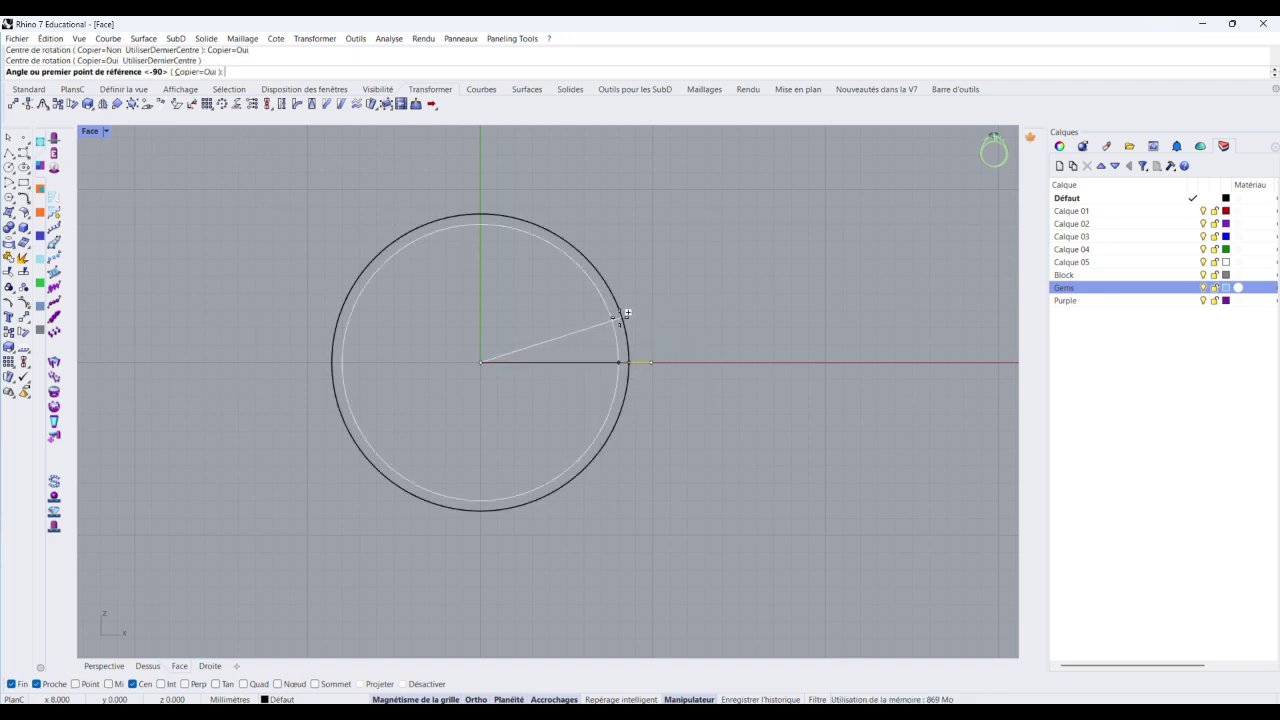
pyautogui.click(652, 361)
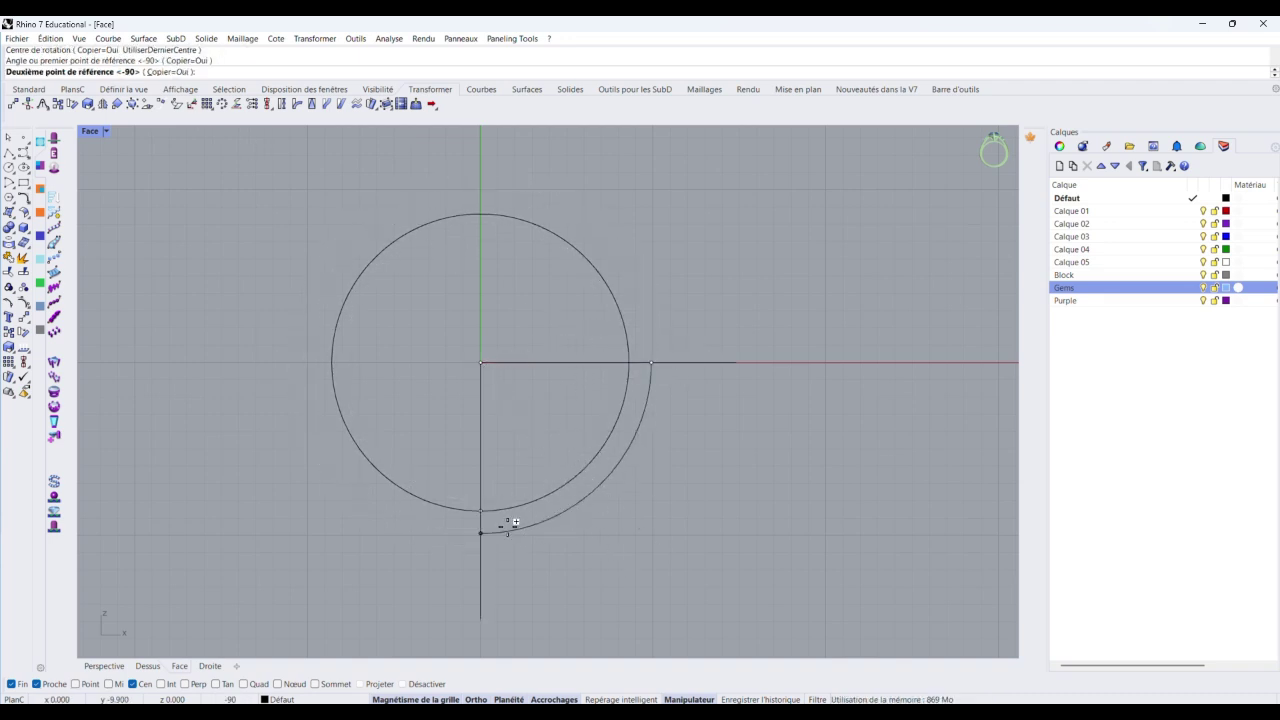
pyautogui.click(503, 526)
pyautogui.click(293, 362)
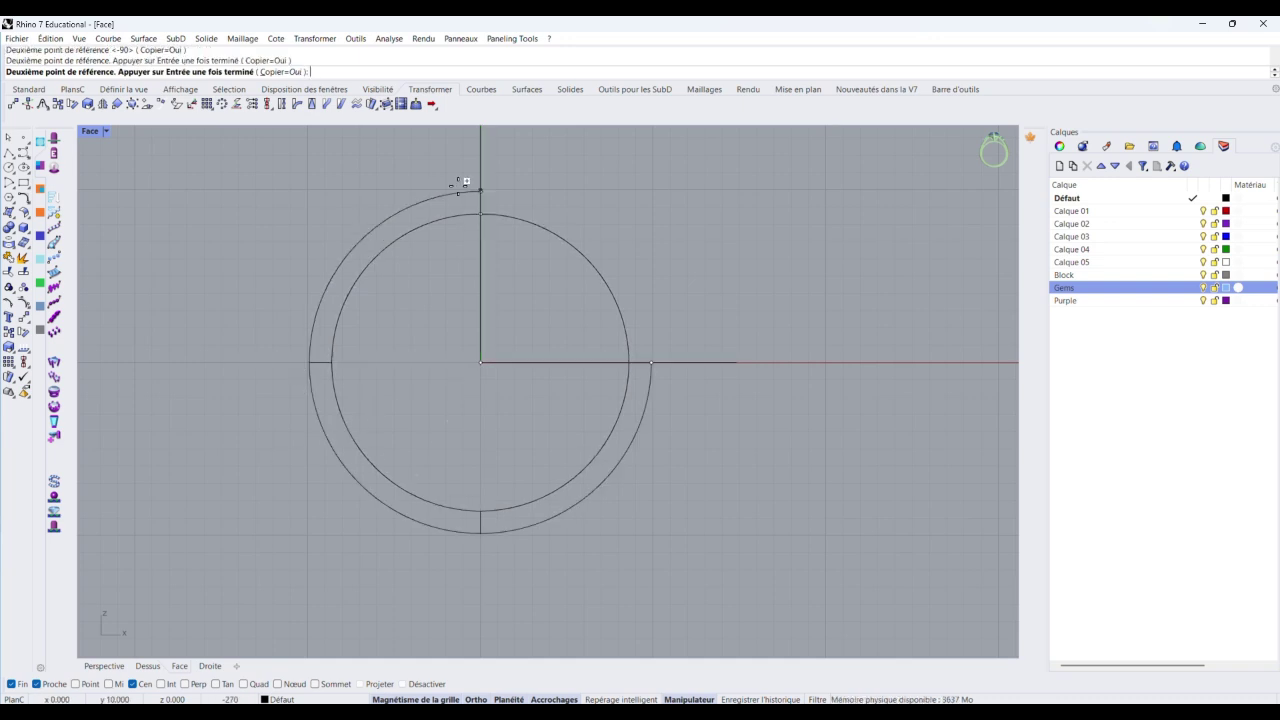
pyautogui.click(458, 186)
pyautogui.press('Return')
pyautogui.click(812, 284)
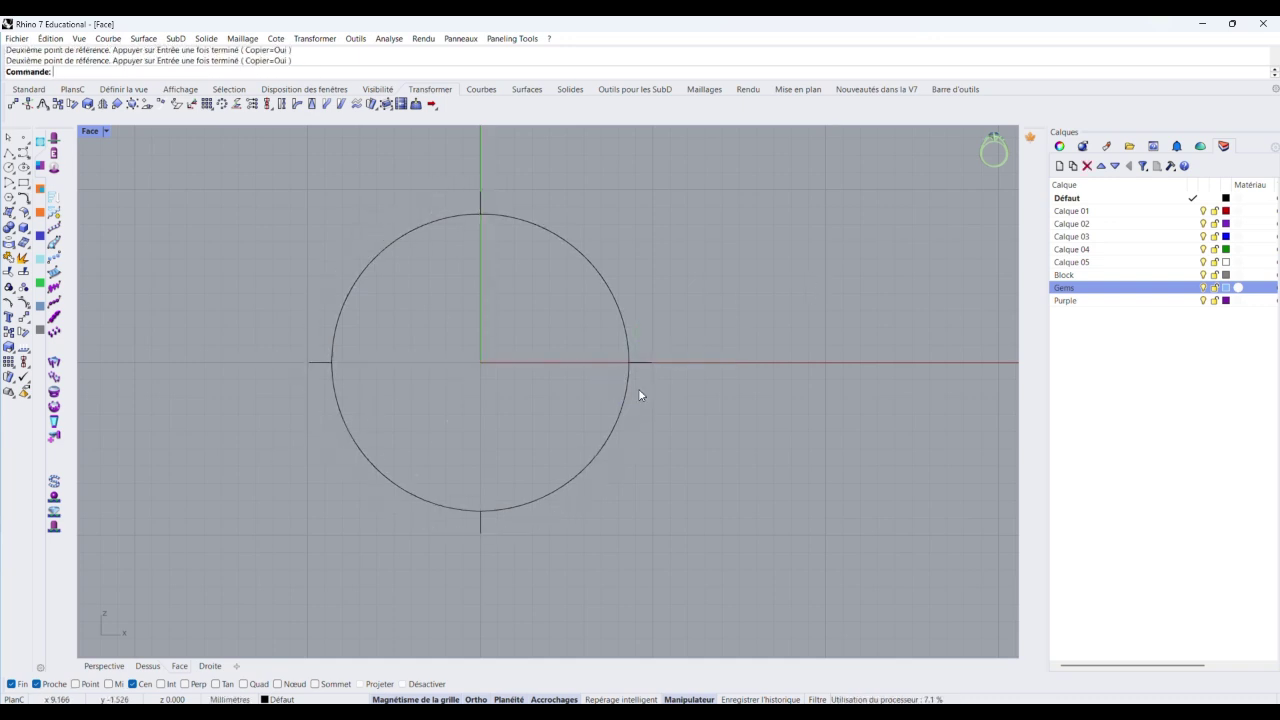
pyautogui.scroll(5, 638, 395)
pyautogui.scroll(-5, 624, 391)
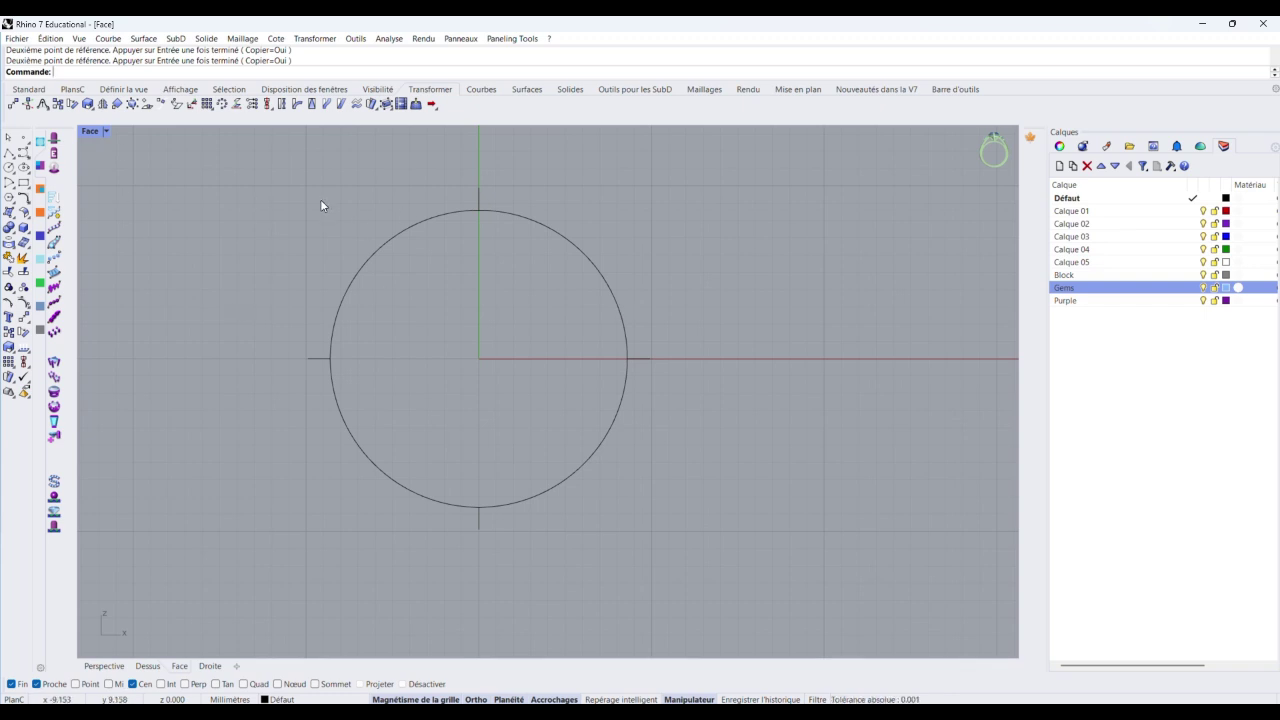
pyautogui.scroll(2, 337, 196)
pyautogui.scroll(-2, 337, 196)
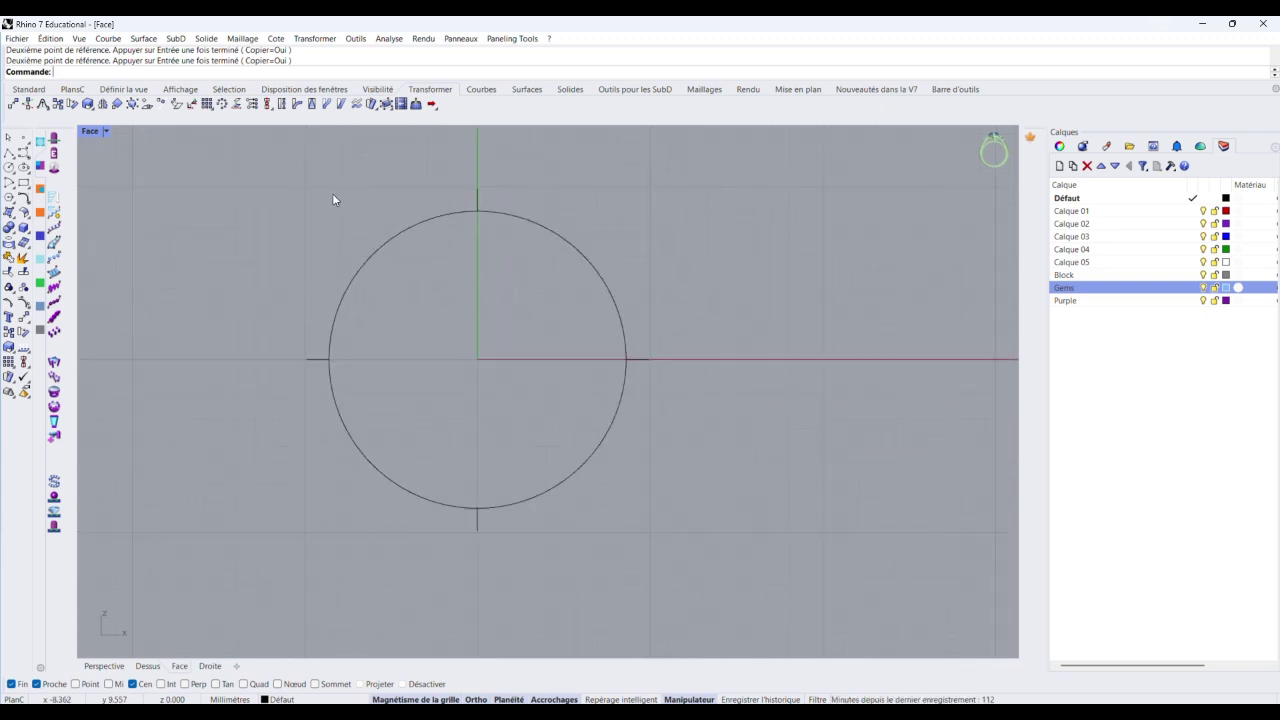
pyautogui.scroll(2, 340, 190)
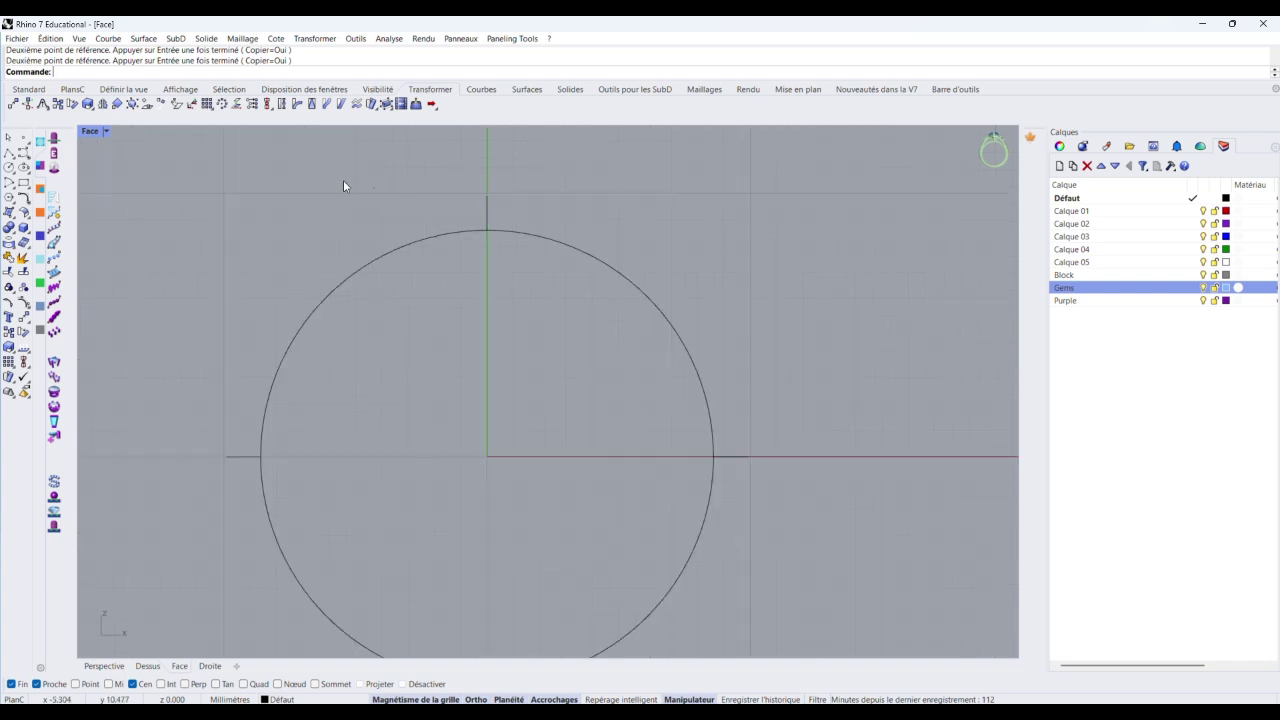
pyautogui.scroll(-1, 310, 198)
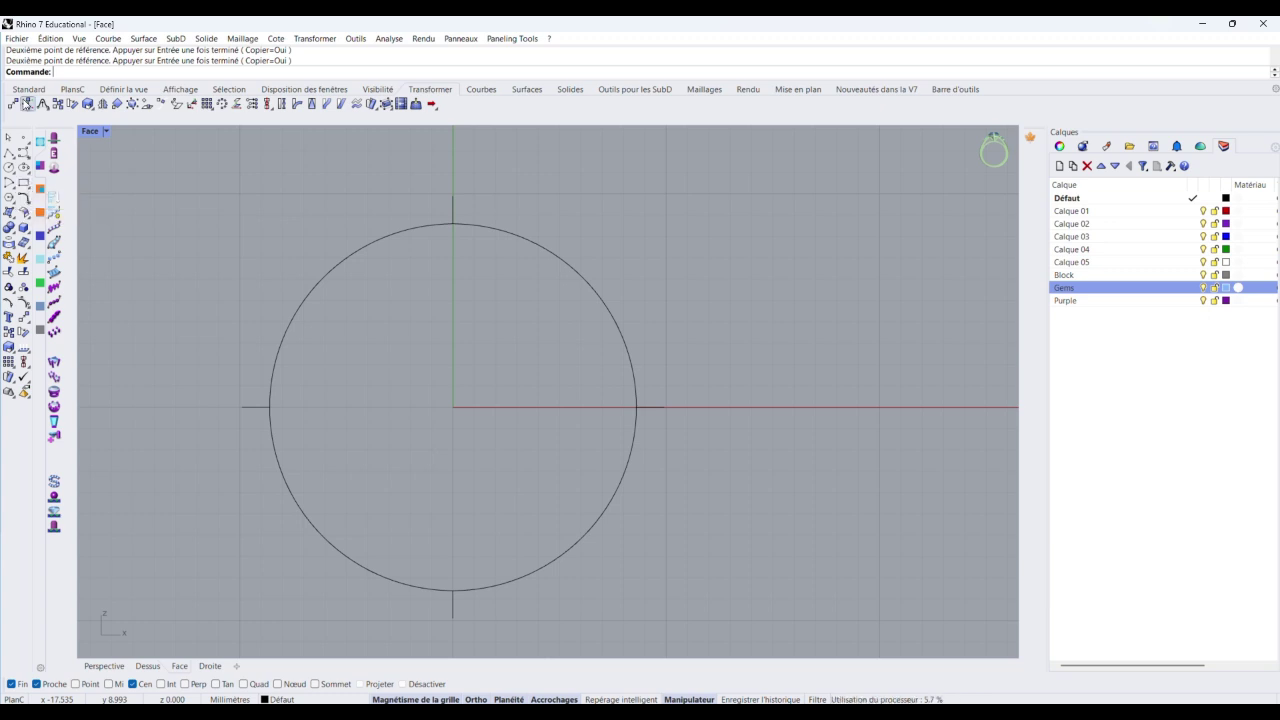
# Draw a 20 mm square rounded rectangle around the circle, centred on the origin, with arc corners of about 5.5 mm radius
pyautogui.click(28, 89)
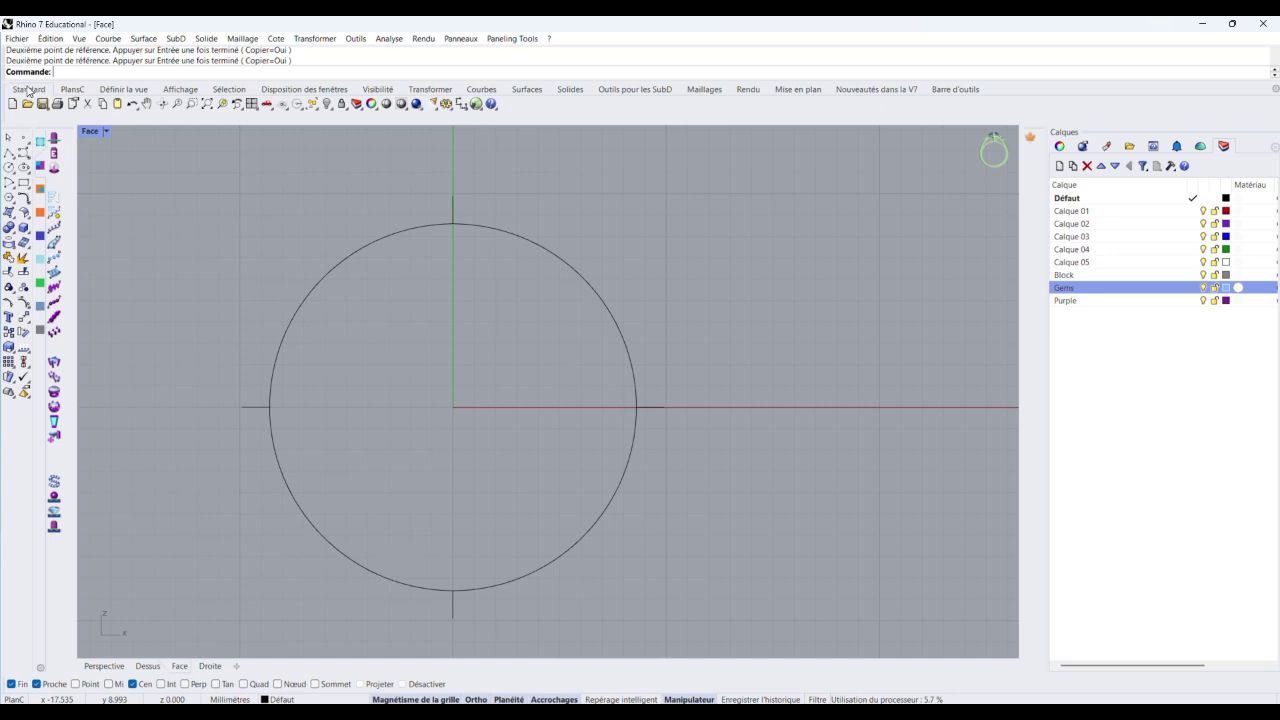
pyautogui.click(30, 192)
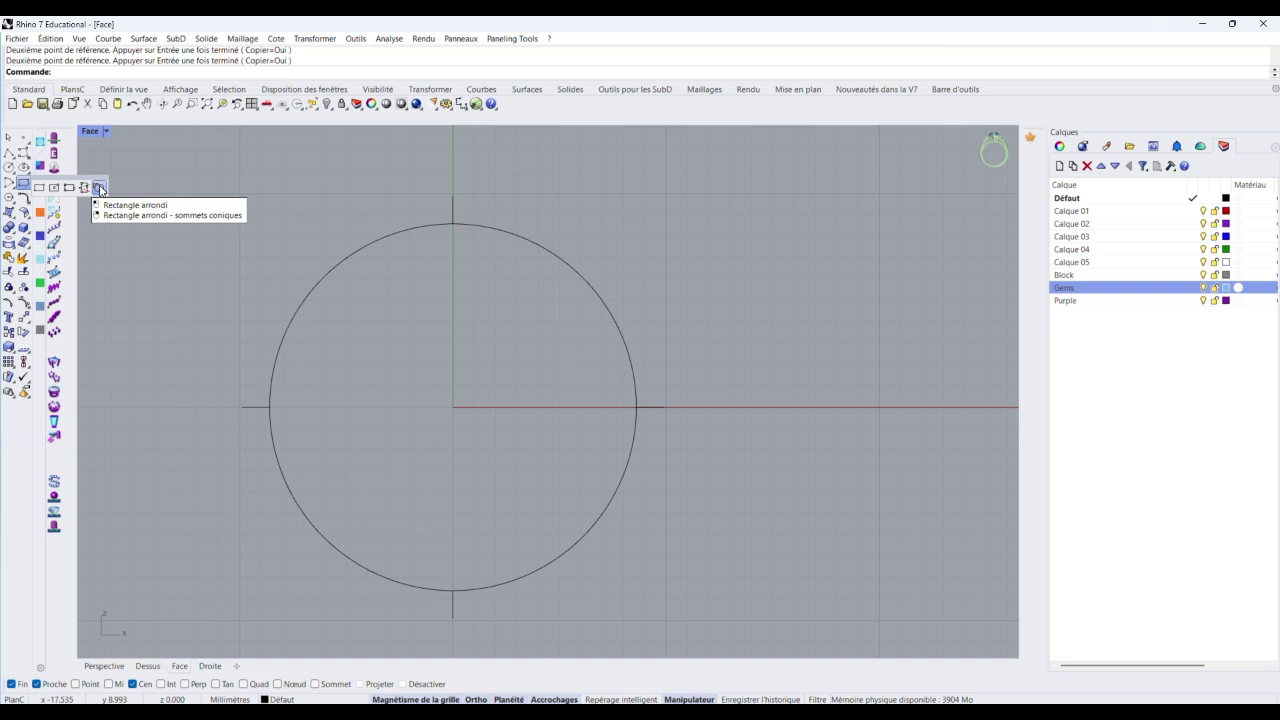
pyautogui.click(98, 188)
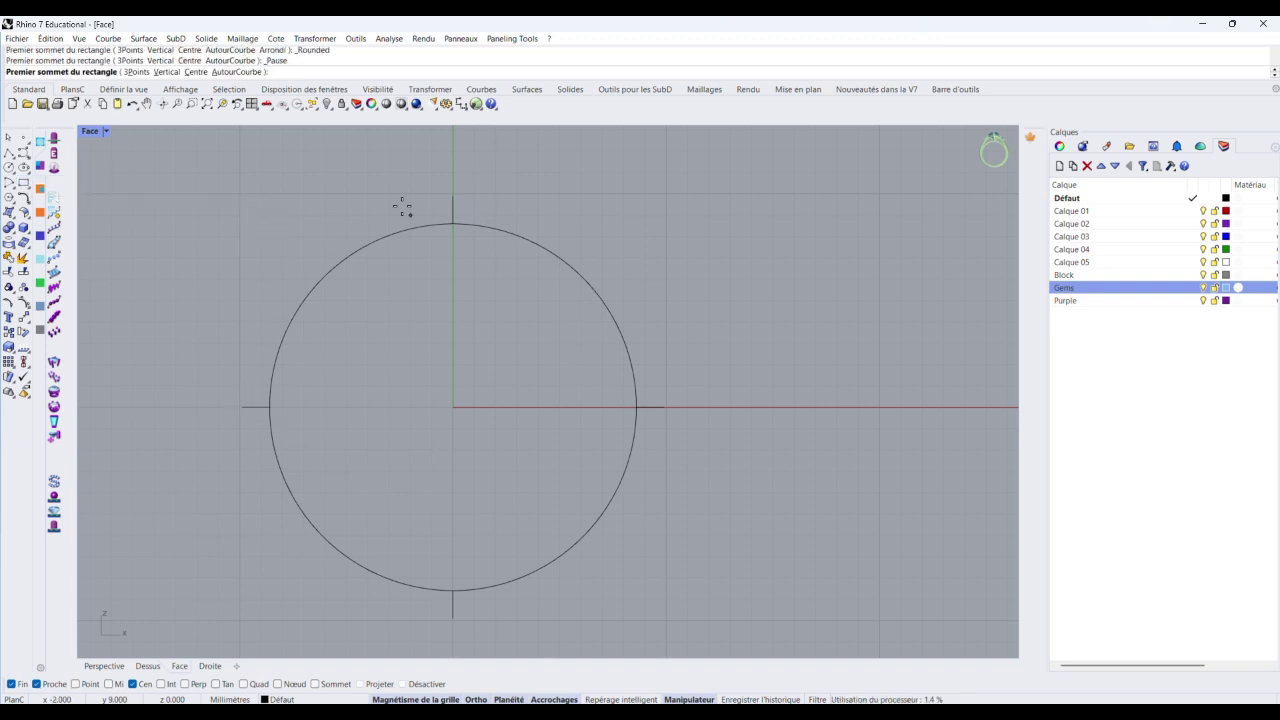
pyautogui.click(240, 194)
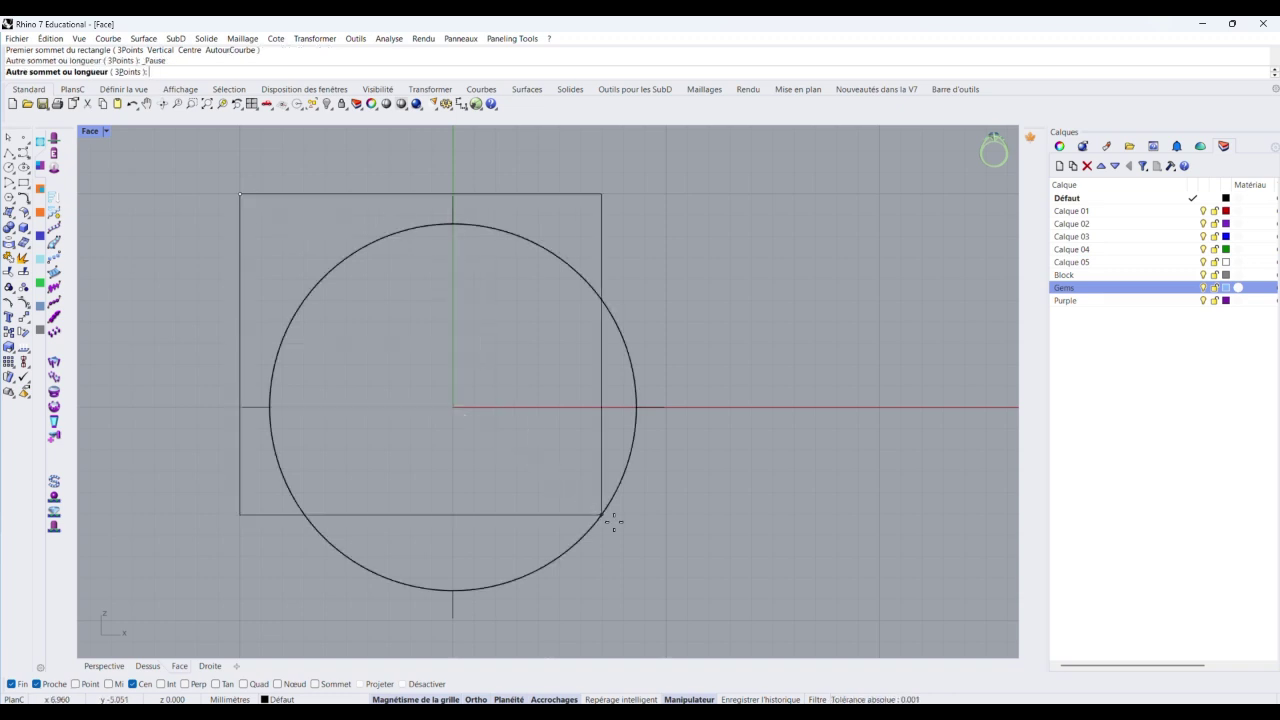
pyautogui.click(665, 620)
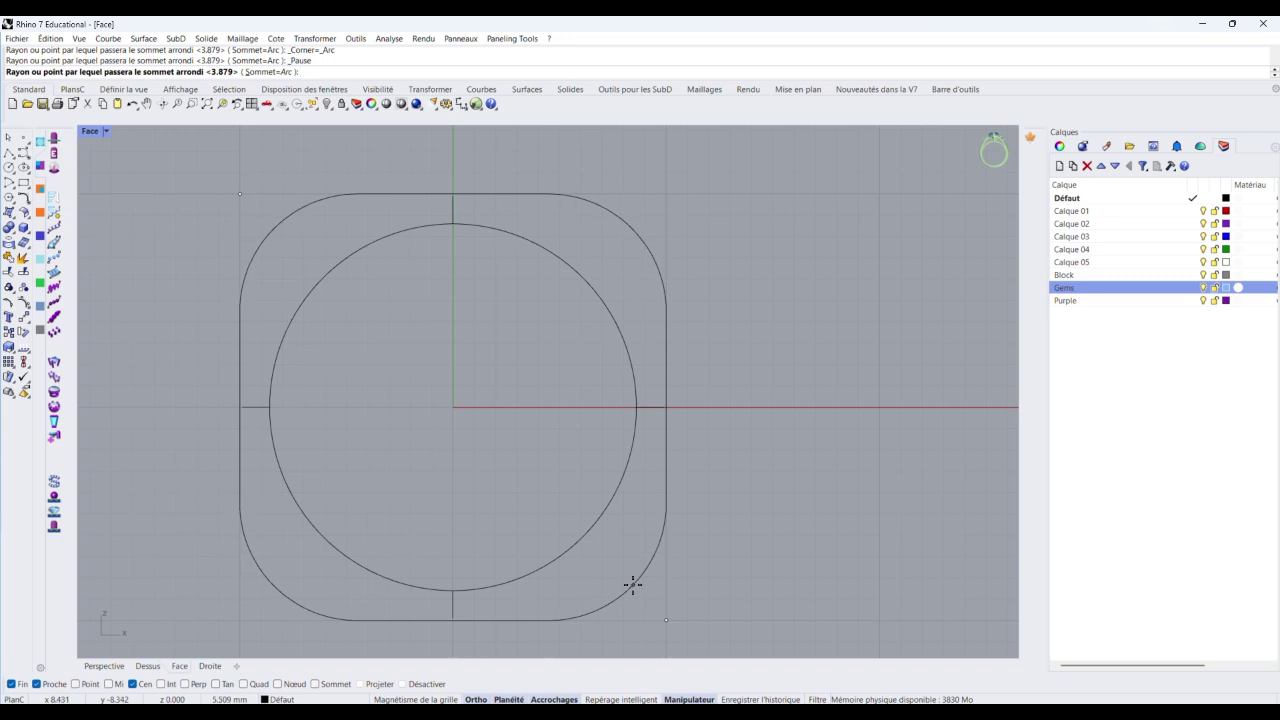
pyautogui.click(632, 585)
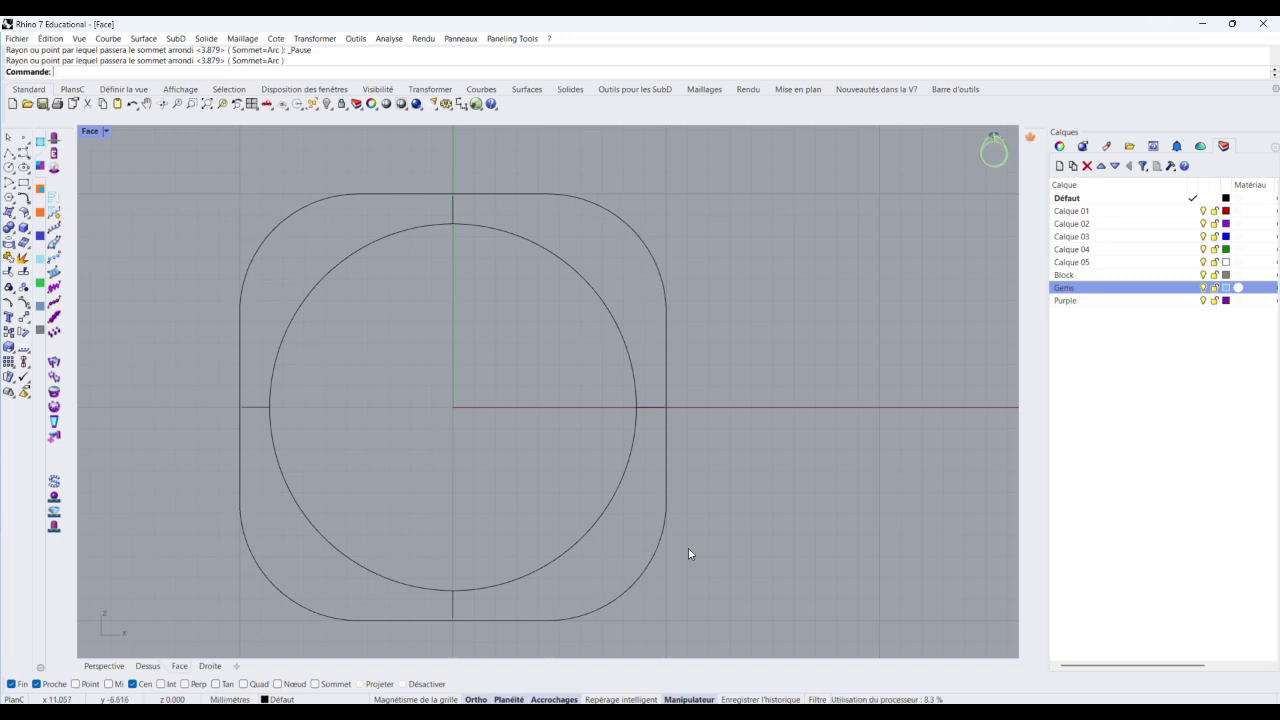
# Scale the rounded rectangle horizontally about its centre so its sides meet the outer ends of the horizontal guide lines
pyautogui.click(624, 593)
pyautogui.scroll(-3, 530, 381)
pyautogui.scroll(5, 465, 400)
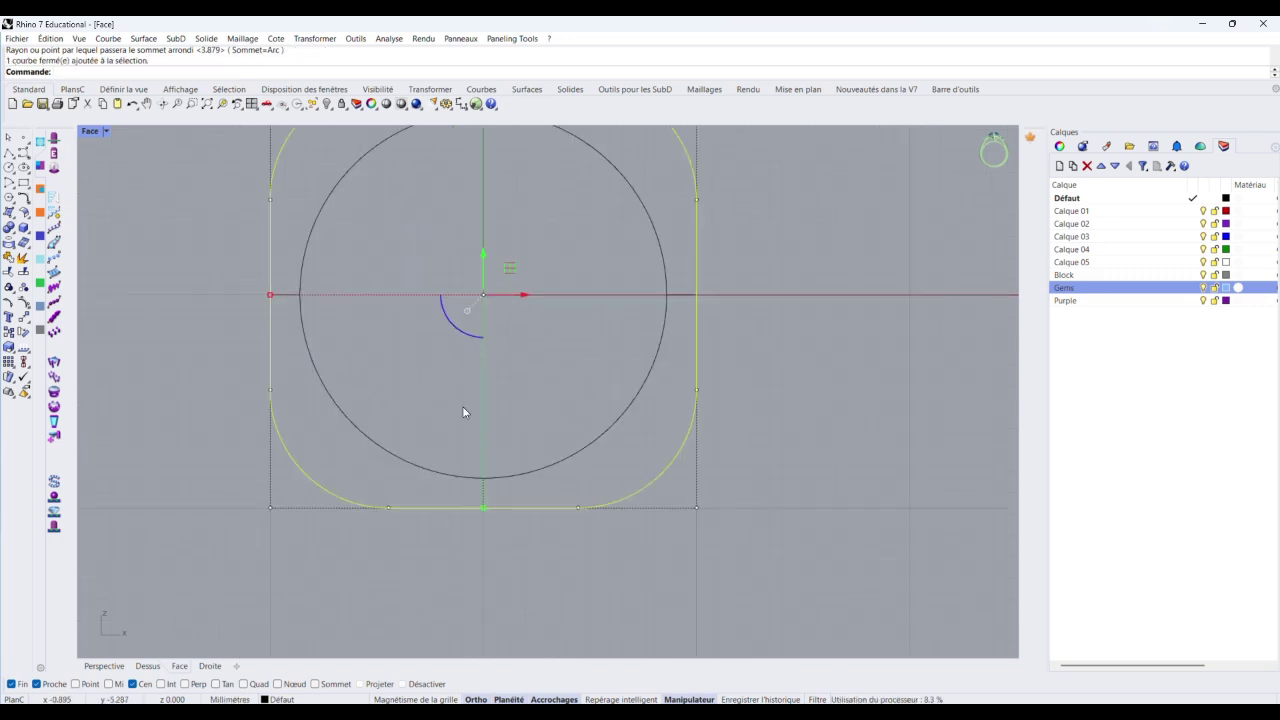
pyautogui.scroll(4, 246, 277)
pyautogui.scroll(-1, 257, 306)
pyautogui.scroll(4, 263, 309)
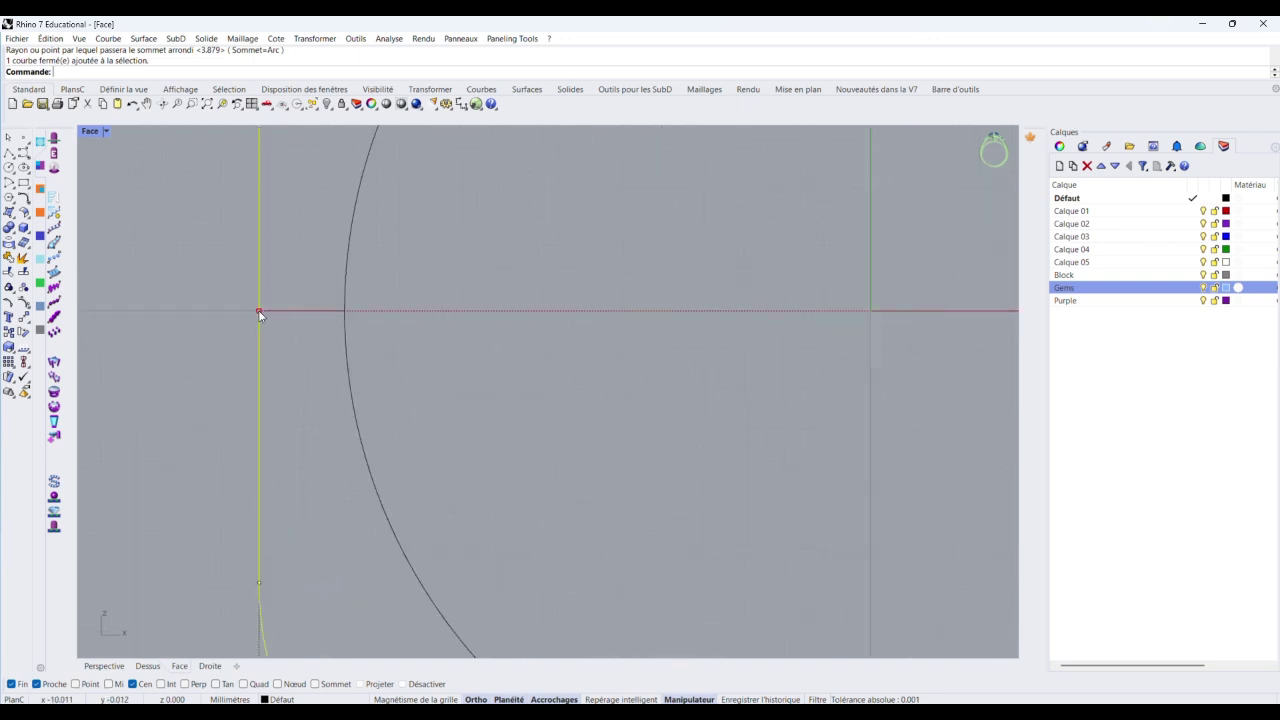
pyautogui.moveTo(259, 313); pyautogui.dragTo(266, 311)
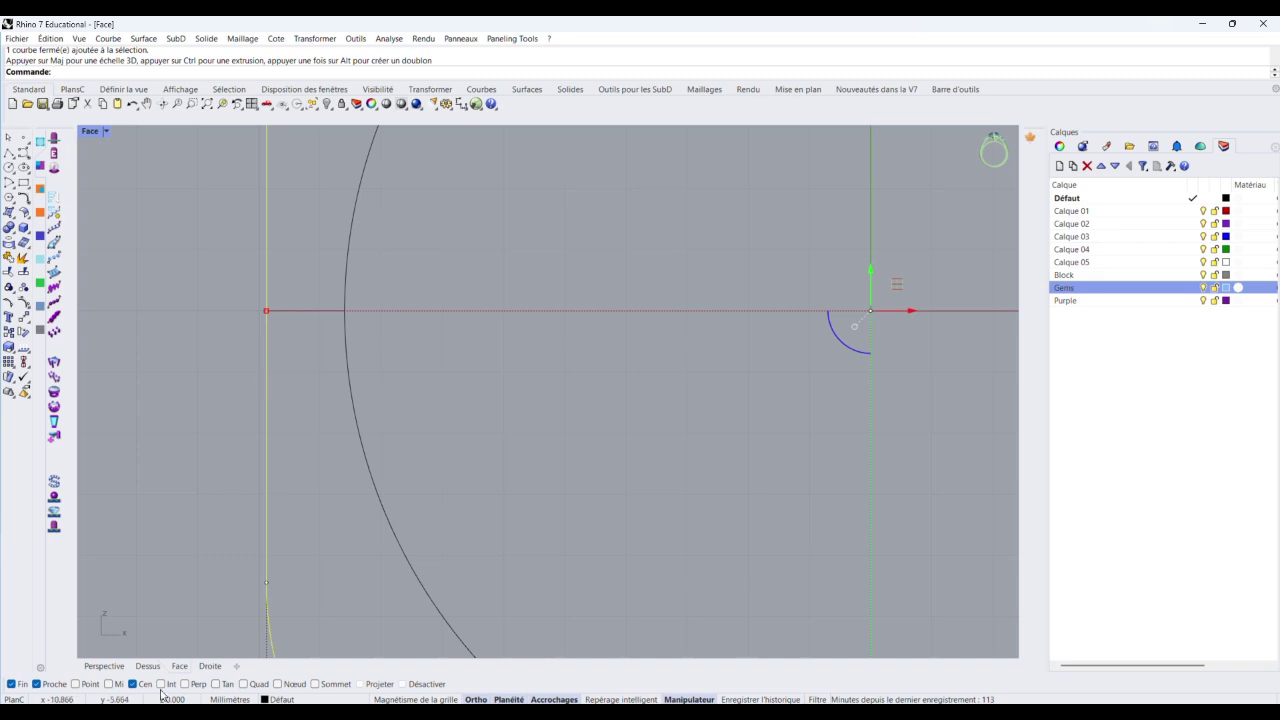
pyautogui.scroll(5, 252, 275)
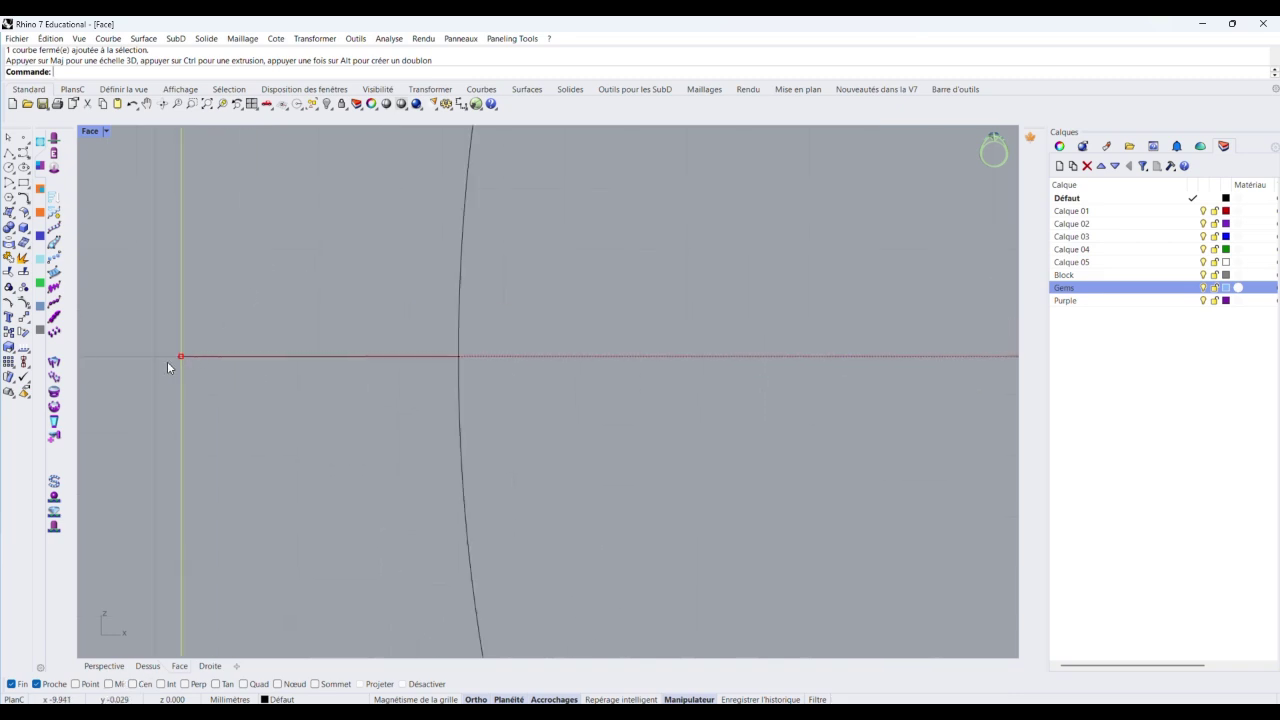
pyautogui.moveTo(181, 356); pyautogui.dragTo(178, 356)
pyautogui.scroll(-12, 183, 352)
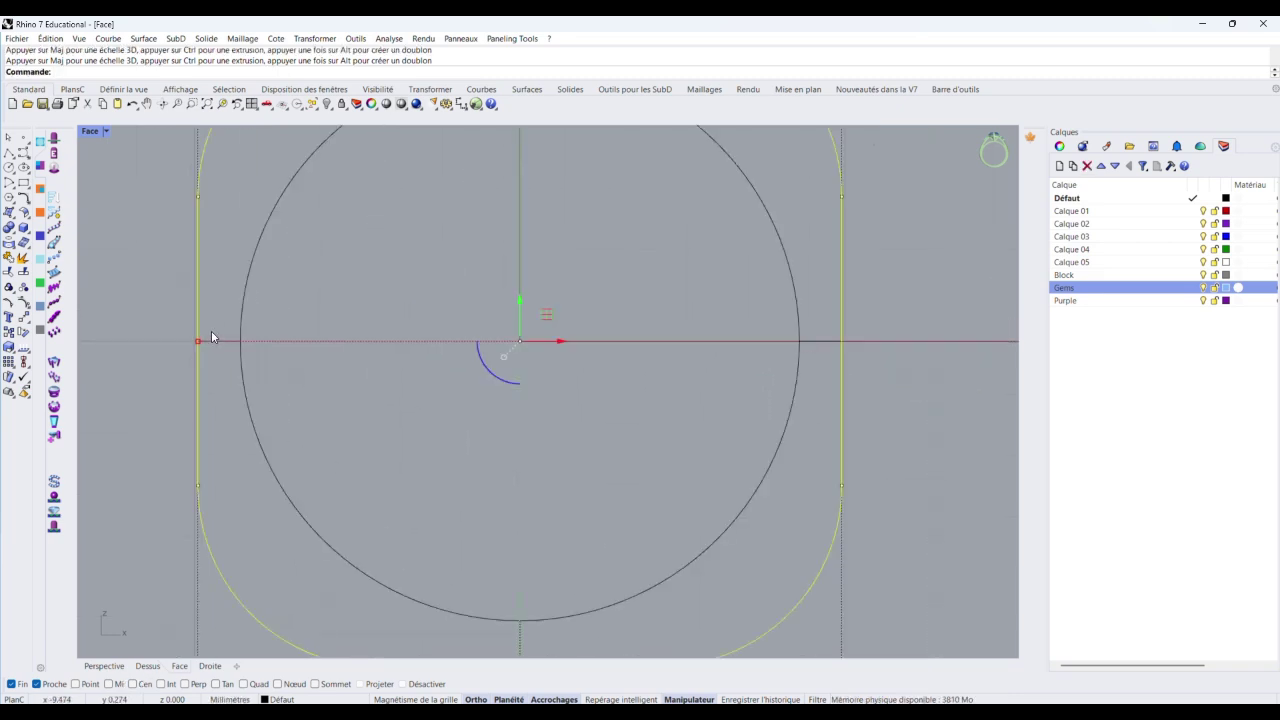
# Scale the rounded rectangle vertically about its centre to adjust its lower edge near the bottom guide line
pyautogui.scroll(-4, 230, 333)
pyautogui.scroll(4, 482, 323)
pyautogui.scroll(-3, 632, 322)
pyautogui.scroll(3, 462, 178)
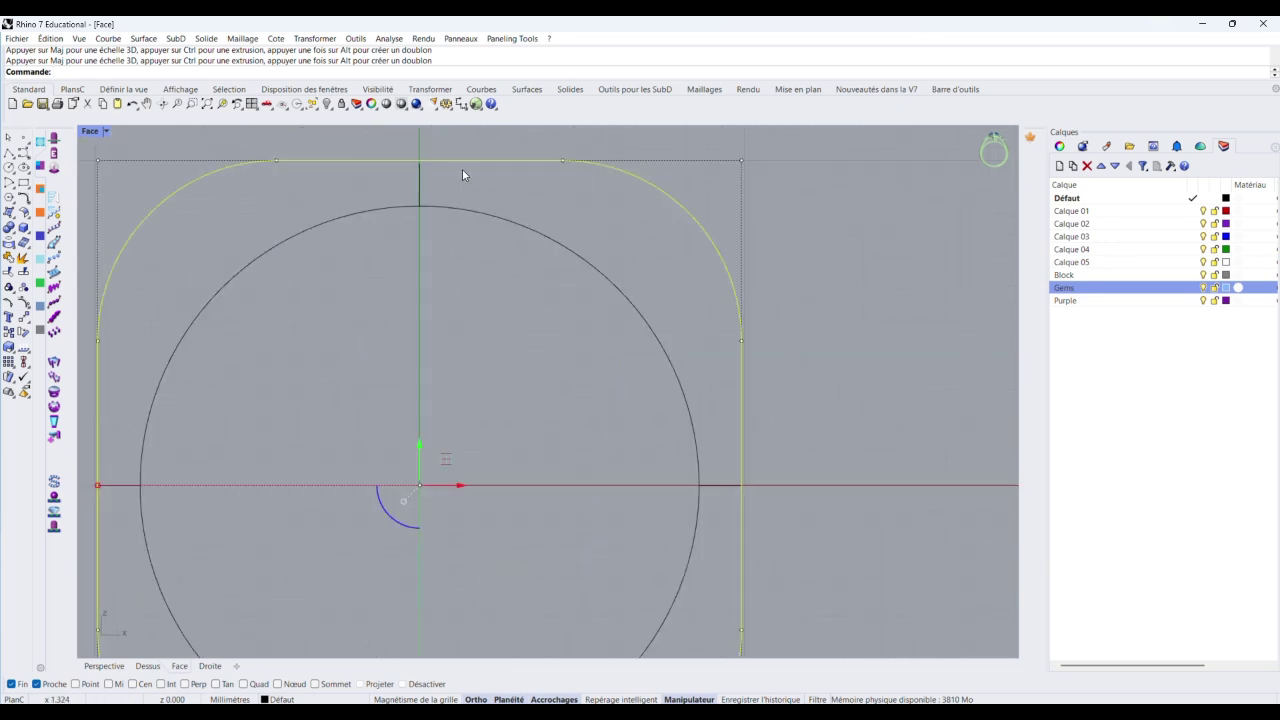
pyautogui.scroll(-3, 489, 235)
pyautogui.scroll(6, 432, 515)
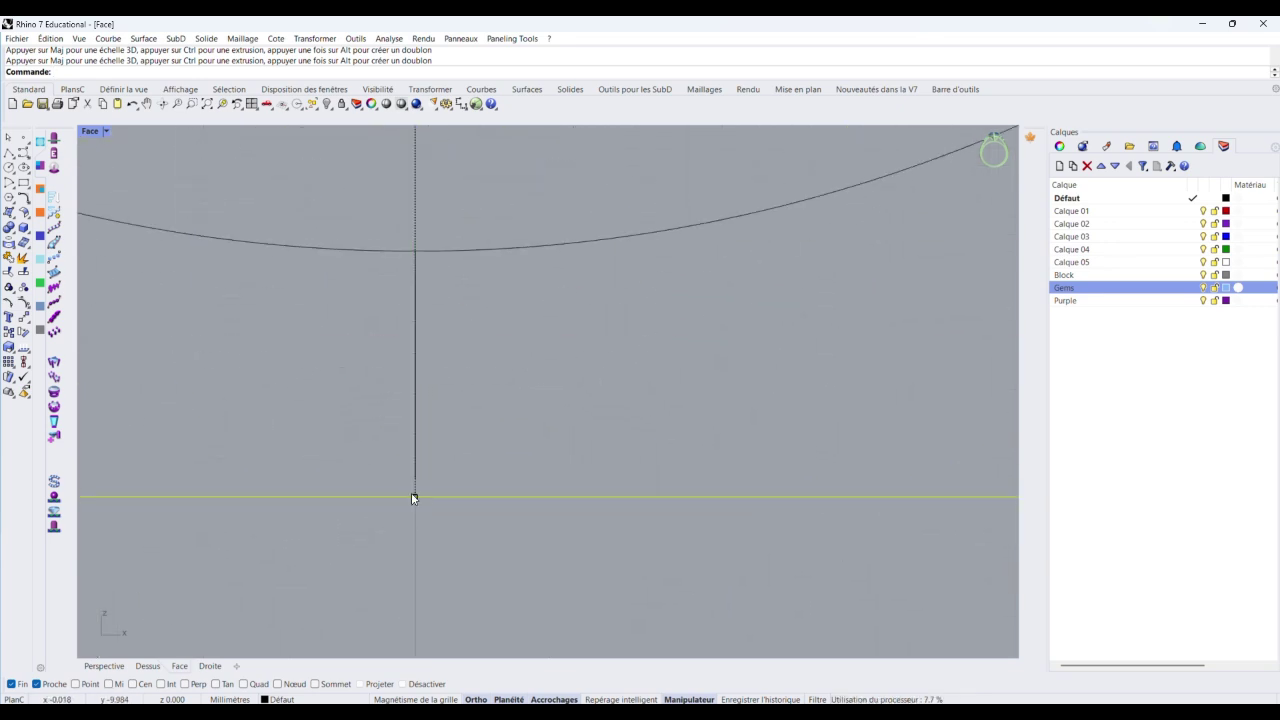
pyautogui.scroll(-3, 413, 492)
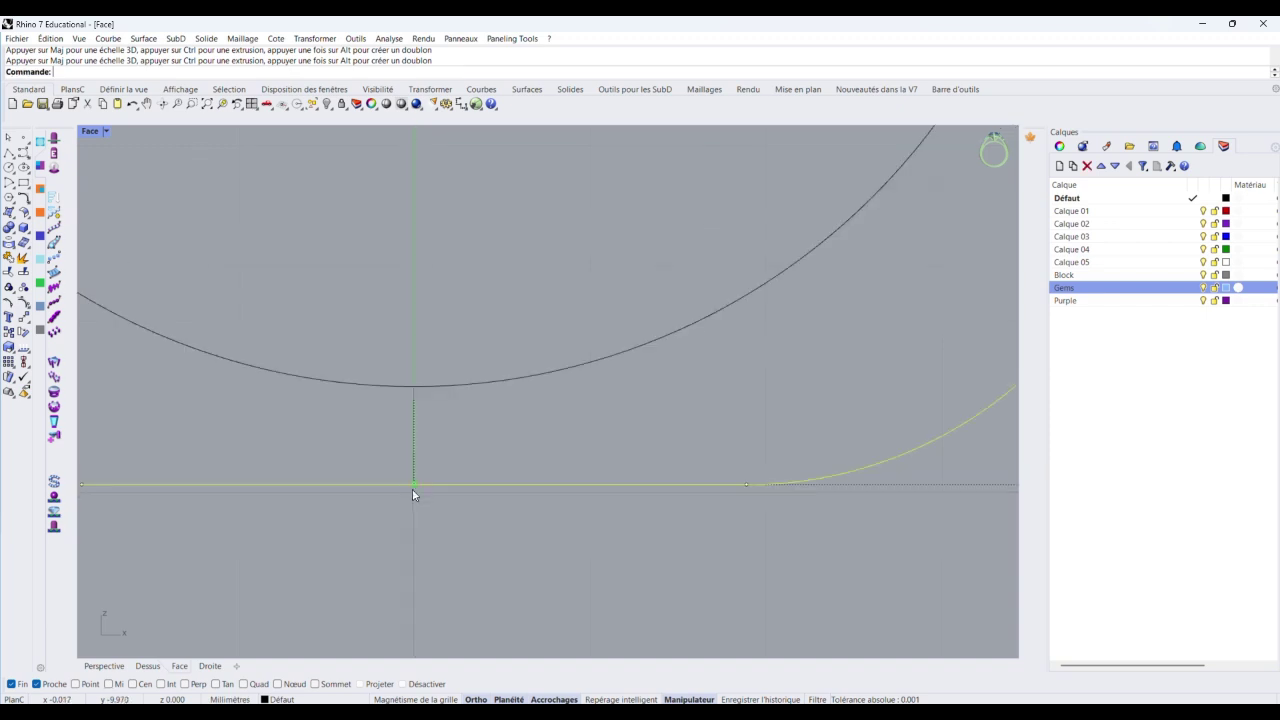
pyautogui.scroll(-5, 413, 490)
pyautogui.scroll(3, 454, 324)
pyautogui.scroll(-2, 452, 319)
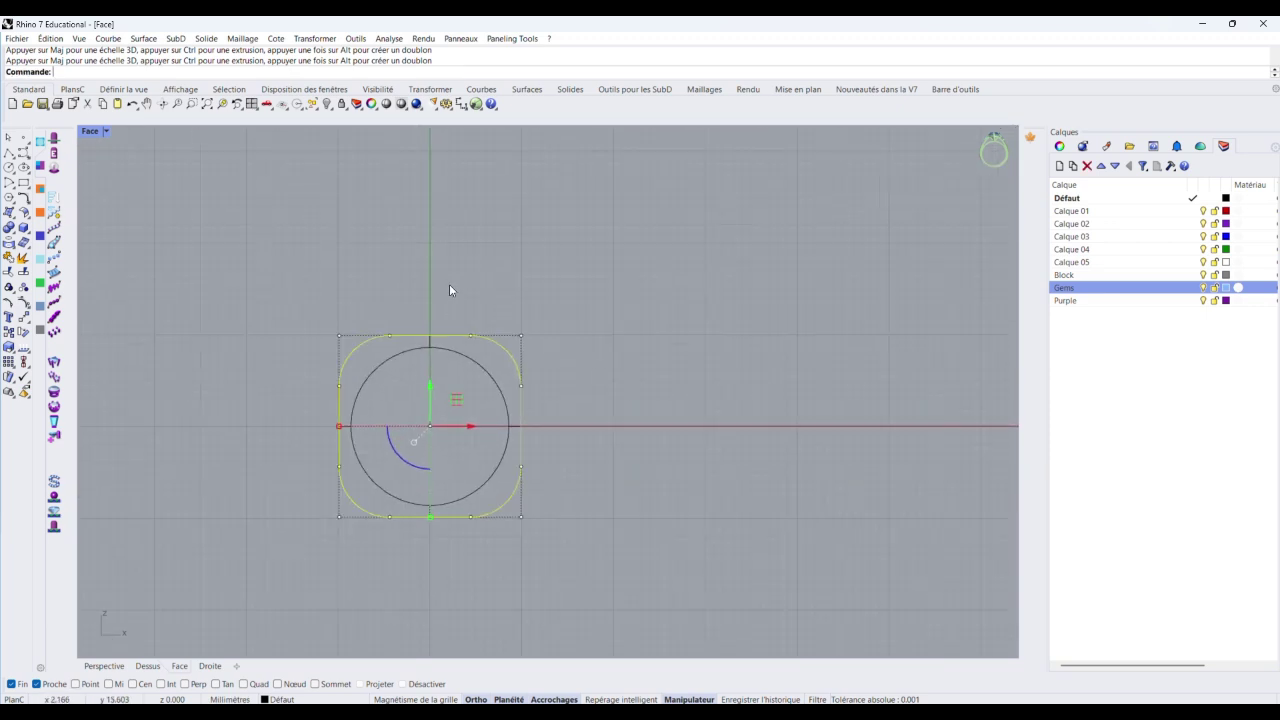
pyautogui.scroll(4, 446, 528)
pyautogui.click(424, 507)
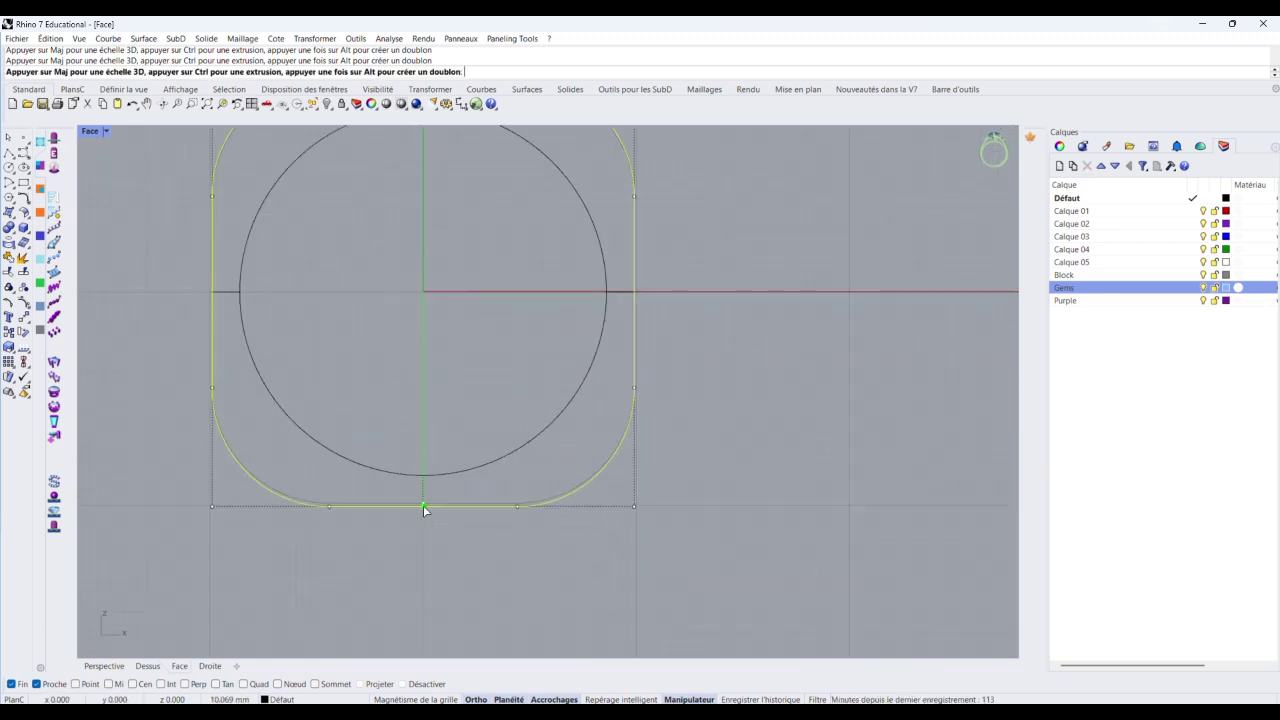
pyautogui.scroll(-2, 424, 508)
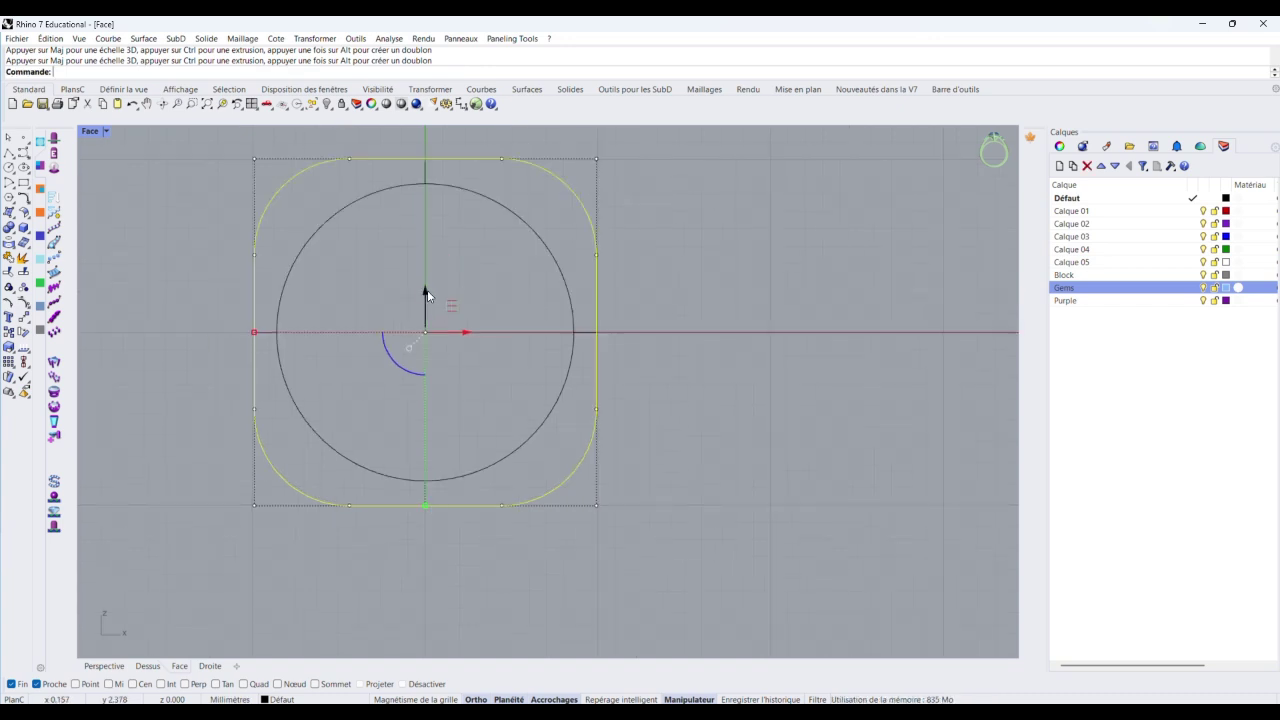
# Move the rounded rectangle slightly up and stretch its height to bring the lower edge back down, leaving extra thickness above the circle
pyautogui.moveTo(427, 290); pyautogui.dragTo(426, 285)
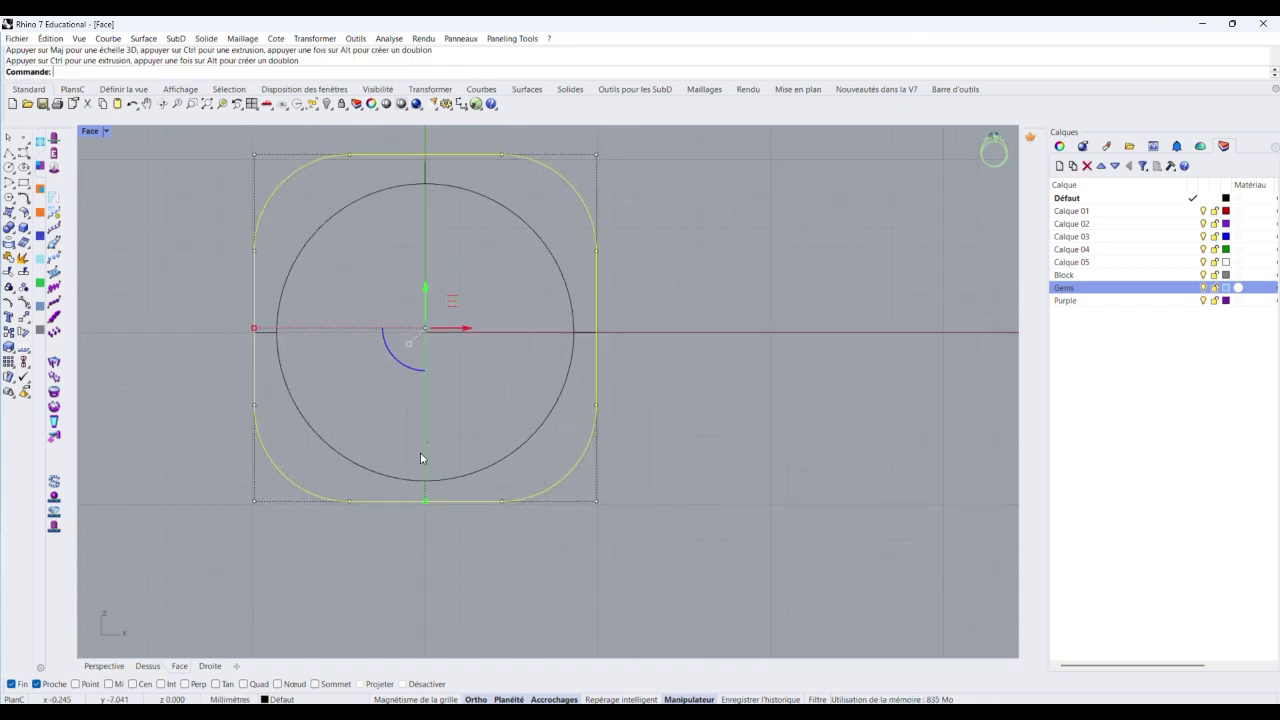
pyautogui.moveTo(426, 501); pyautogui.dragTo(427, 506)
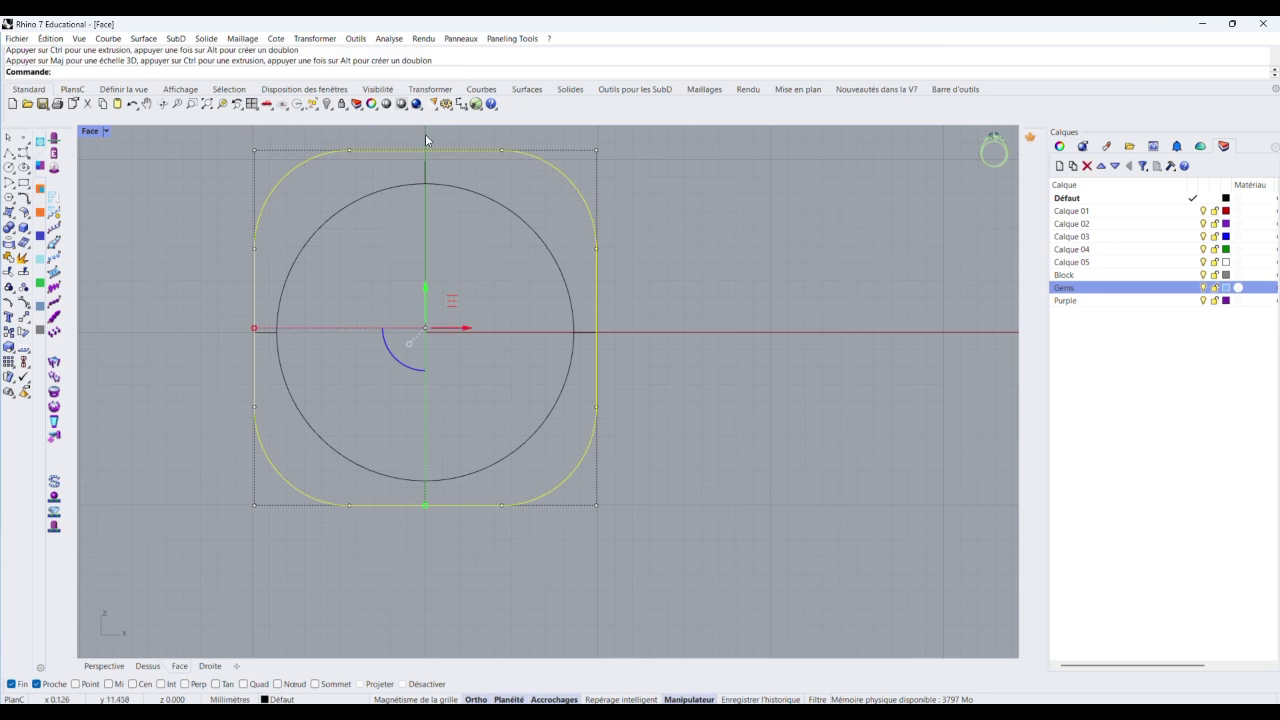
pyautogui.click(447, 155)
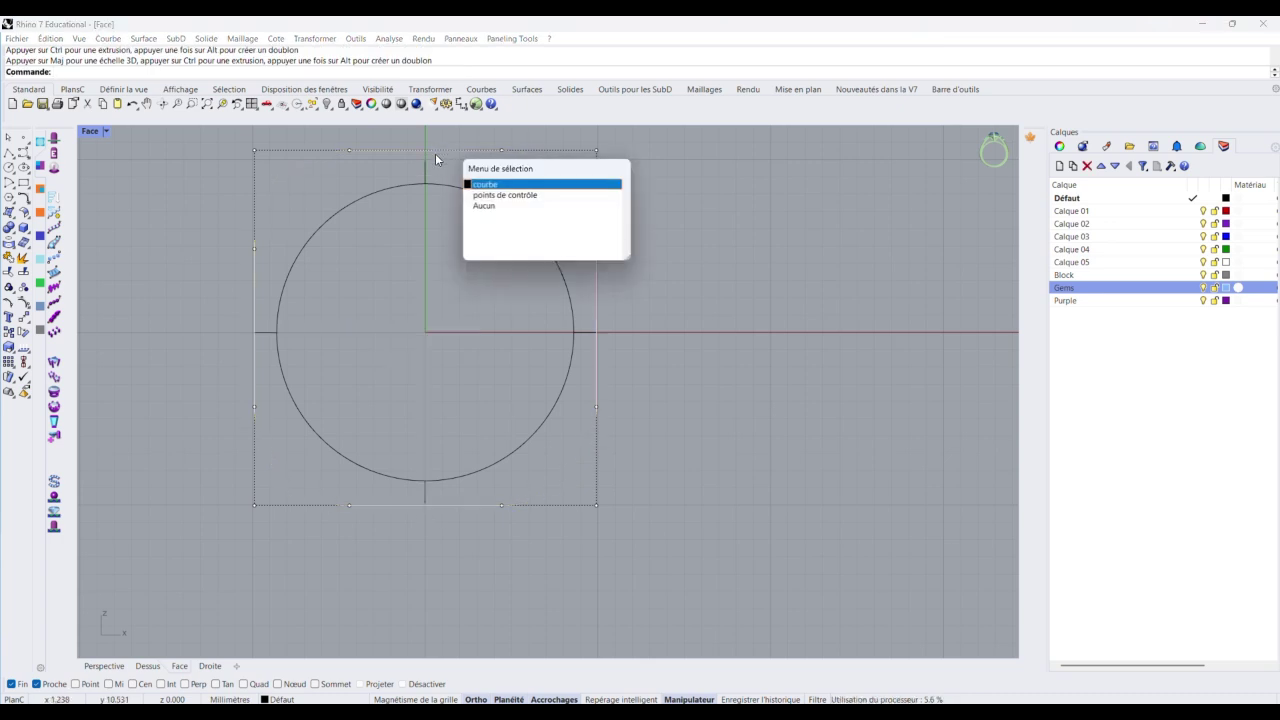
pyautogui.click(496, 187)
pyautogui.press('Escape')
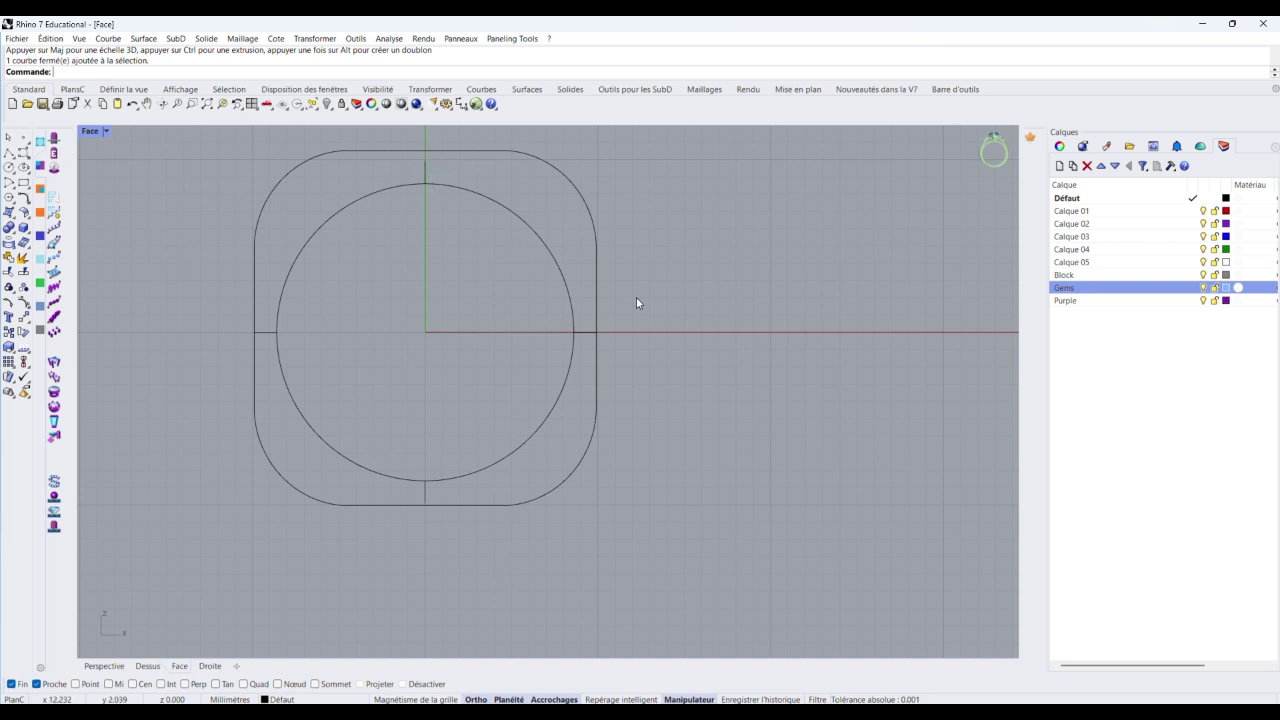
# Return to the four-view layout and extrude the rounded rectangle as a solid, 0.9 mm to both sides
pyautogui.scroll(-3, 431, 296)
pyautogui.scroll(3, 417, 236)
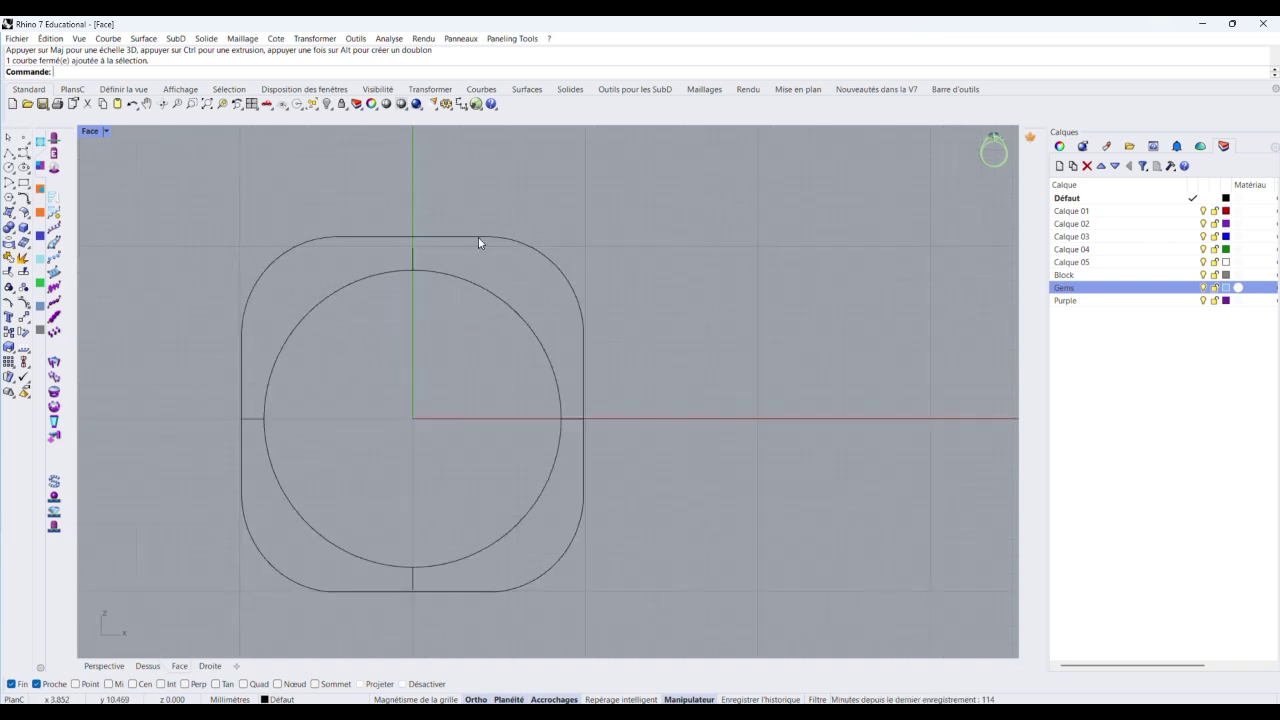
pyautogui.click(478, 238)
pyautogui.doubleClick(92, 132)
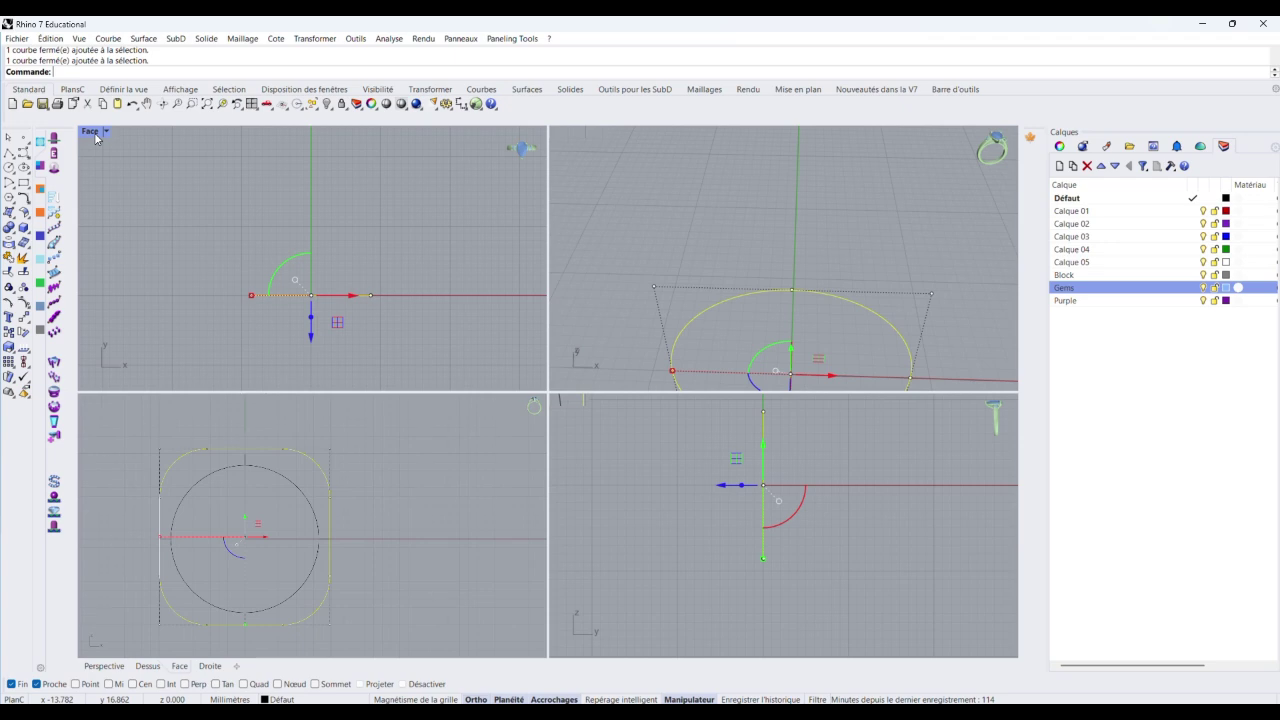
pyautogui.moveTo(693, 210)
pyautogui.mouseDown(button='right')
pyautogui.moveTo(678, 156)
pyautogui.moveTo(730, 205)
pyautogui.moveTo(849, 209)
pyautogui.moveTo(700, 215)
pyautogui.moveTo(690, 235)
pyautogui.moveTo(680, 229)
pyautogui.mouseUp(button='right')
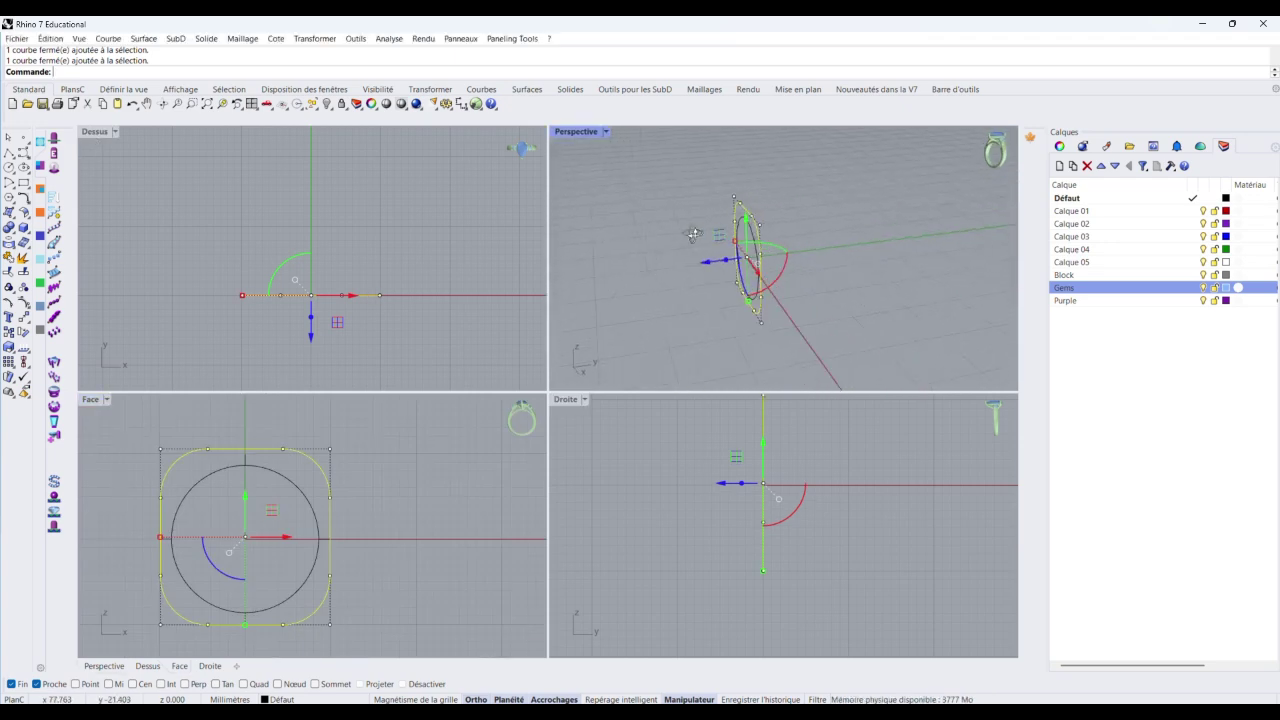
pyautogui.click(206, 39)
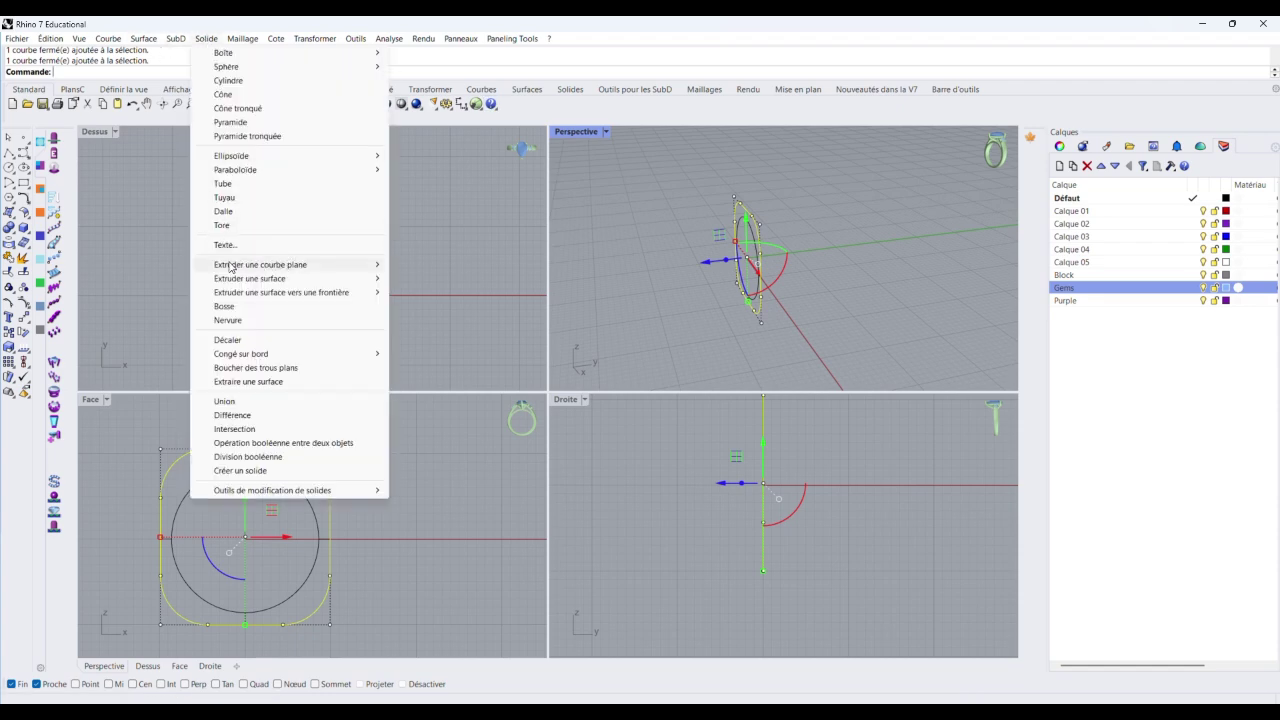
pyautogui.moveTo(298, 270)
pyautogui.click(420, 266)
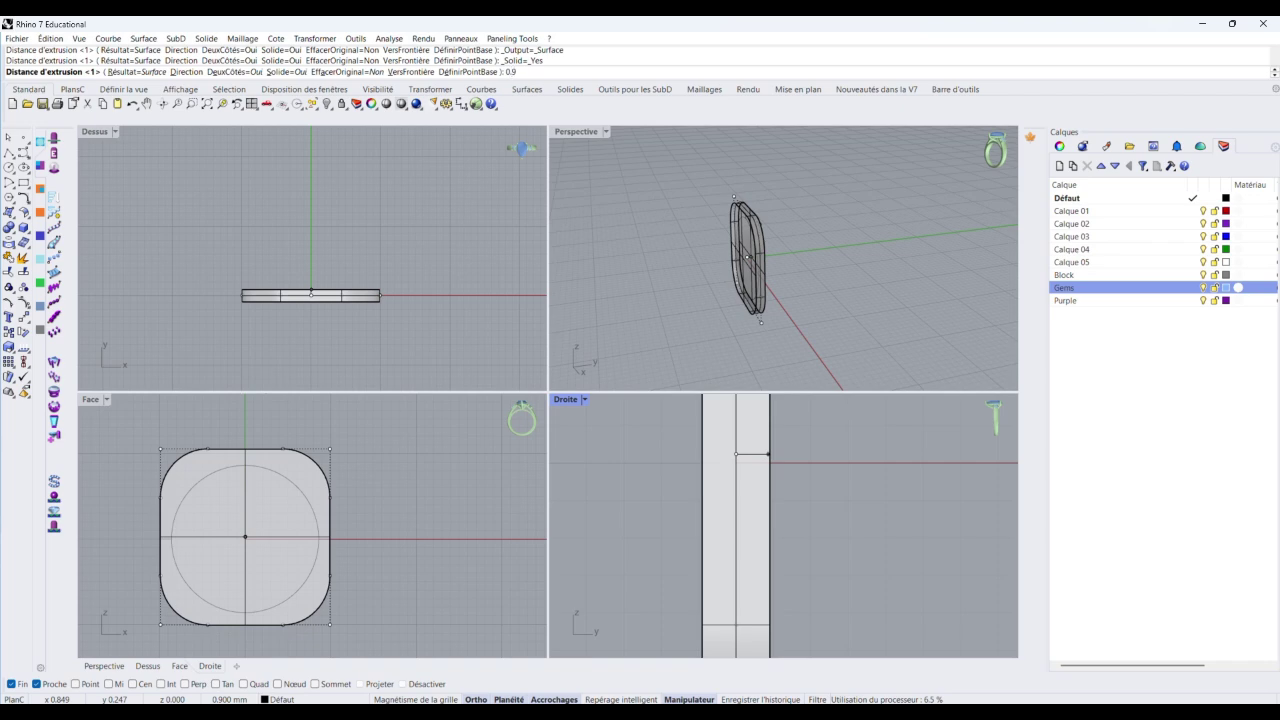
pyautogui.press('Return')
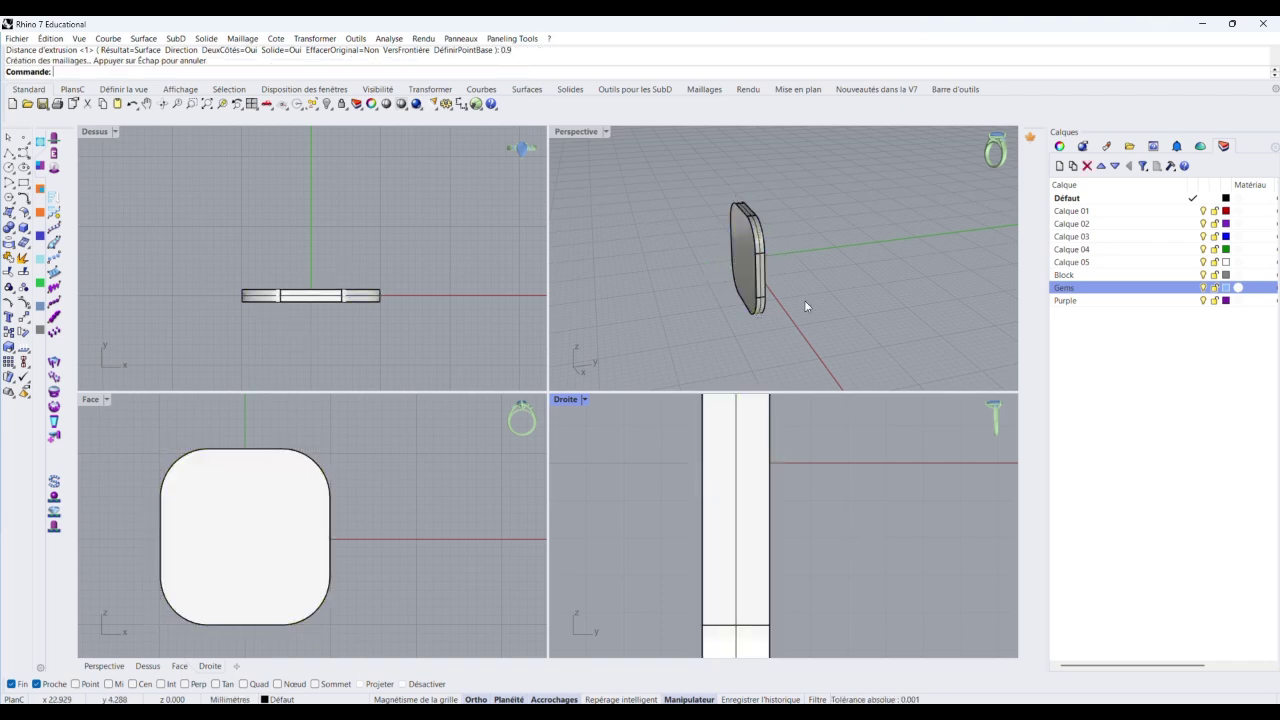
# Try to fillet all edges of the extruded rounded-rectangle solid with a 0.7 mm radius
pyautogui.moveTo(804, 300)
pyautogui.mouseDown(button='right')
pyautogui.moveTo(755, 220)
pyautogui.moveTo(857, 321)
pyautogui.moveTo(800, 300)
pyautogui.moveTo(843, 263)
pyautogui.moveTo(877, 296)
pyautogui.moveTo(846, 291)
pyautogui.mouseUp(button='right')
pyautogui.click(762, 247)
pyautogui.scroll(8, 770, 211)
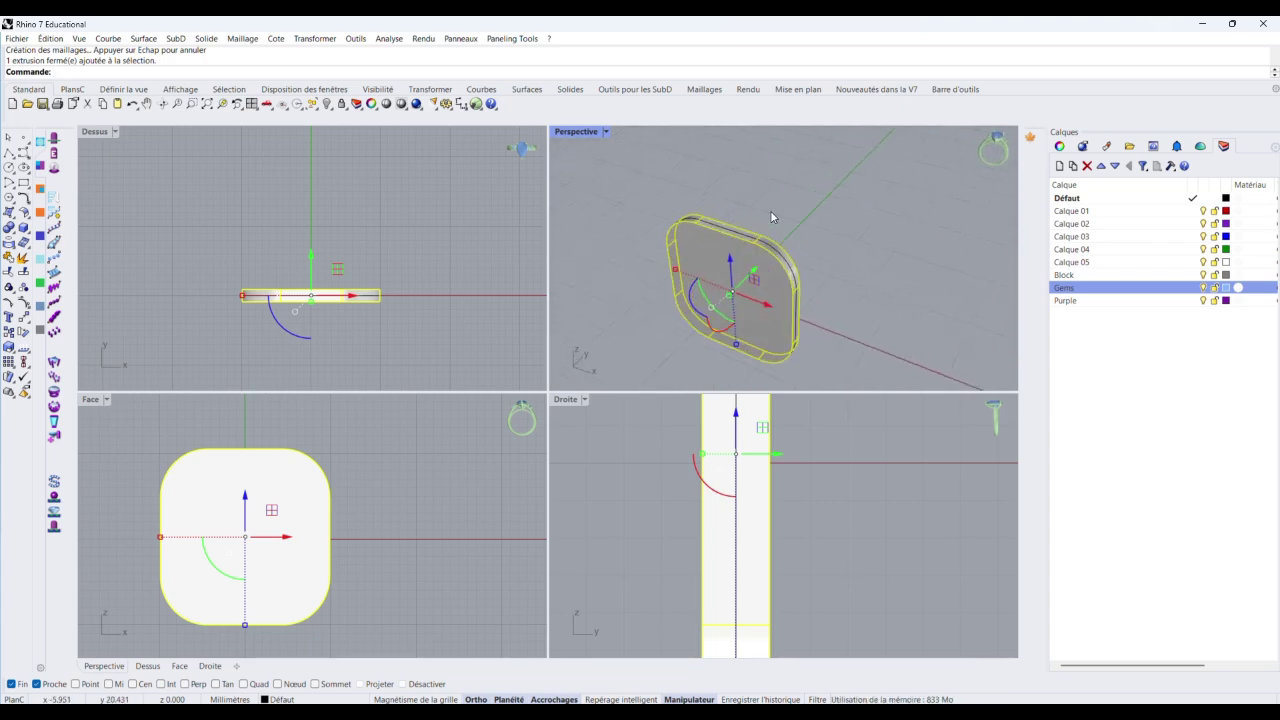
pyautogui.scroll(-5, 758, 257)
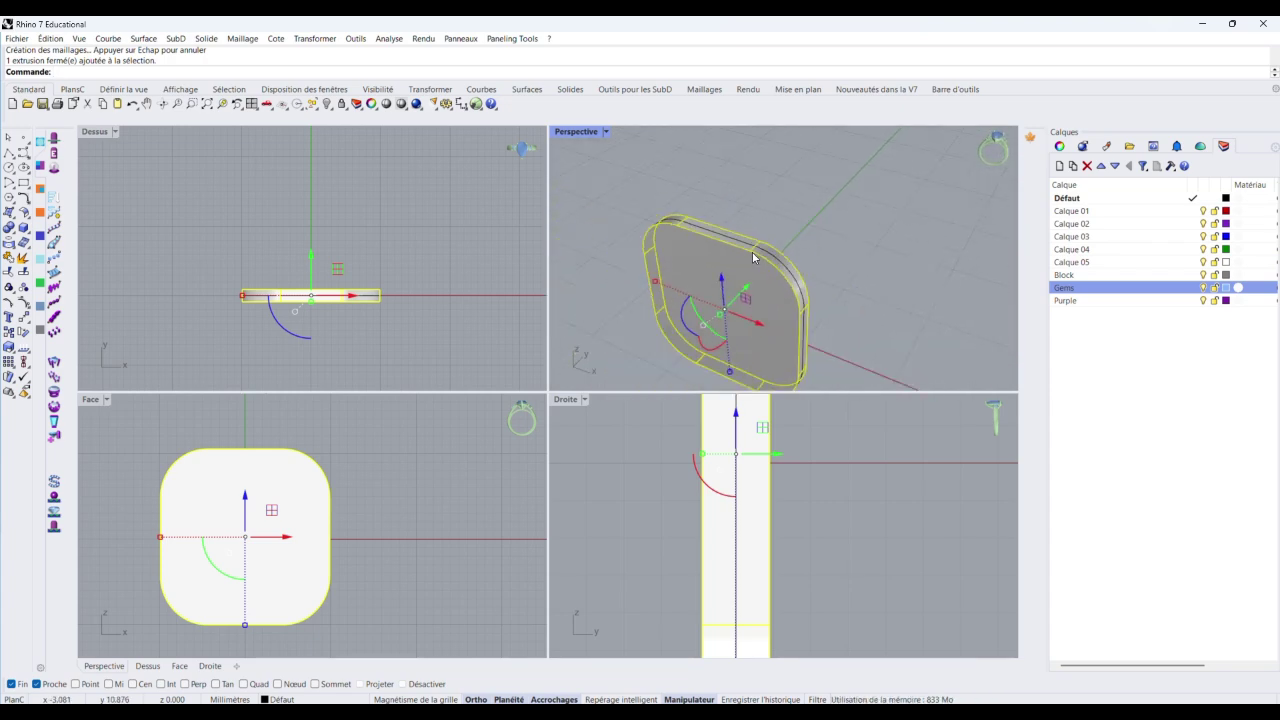
pyautogui.click(206, 38)
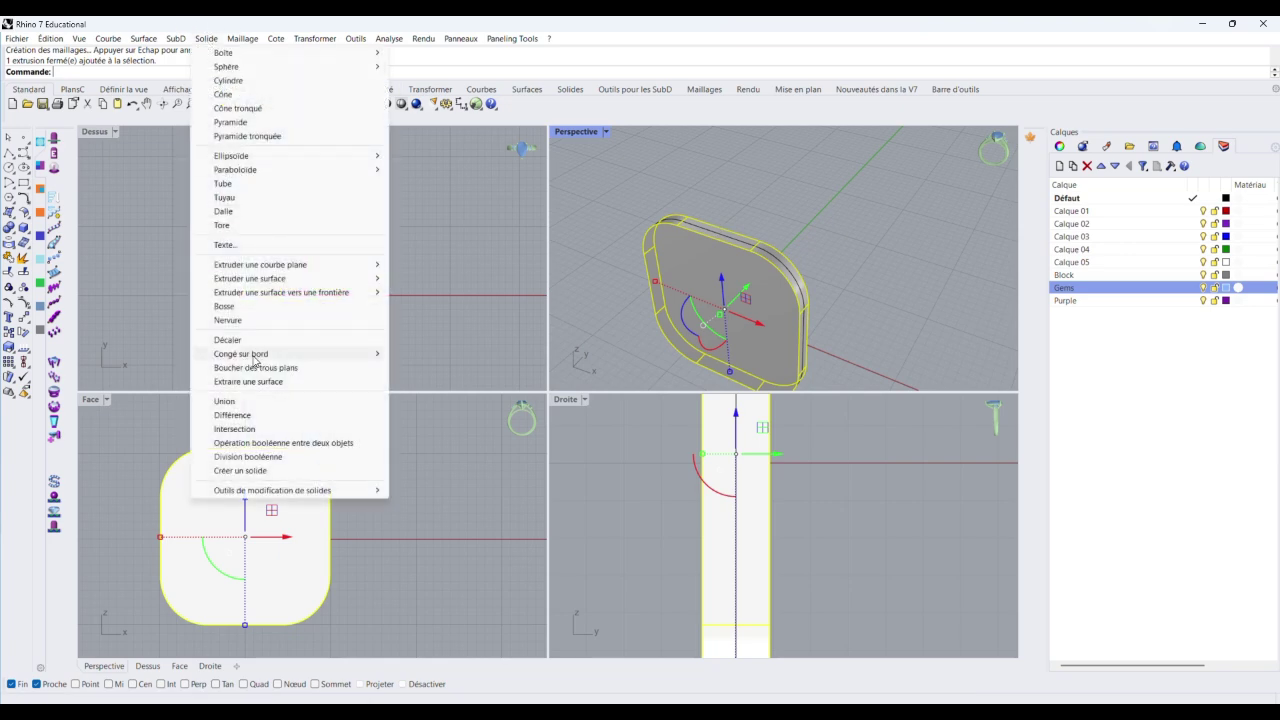
pyautogui.click(206, 38)
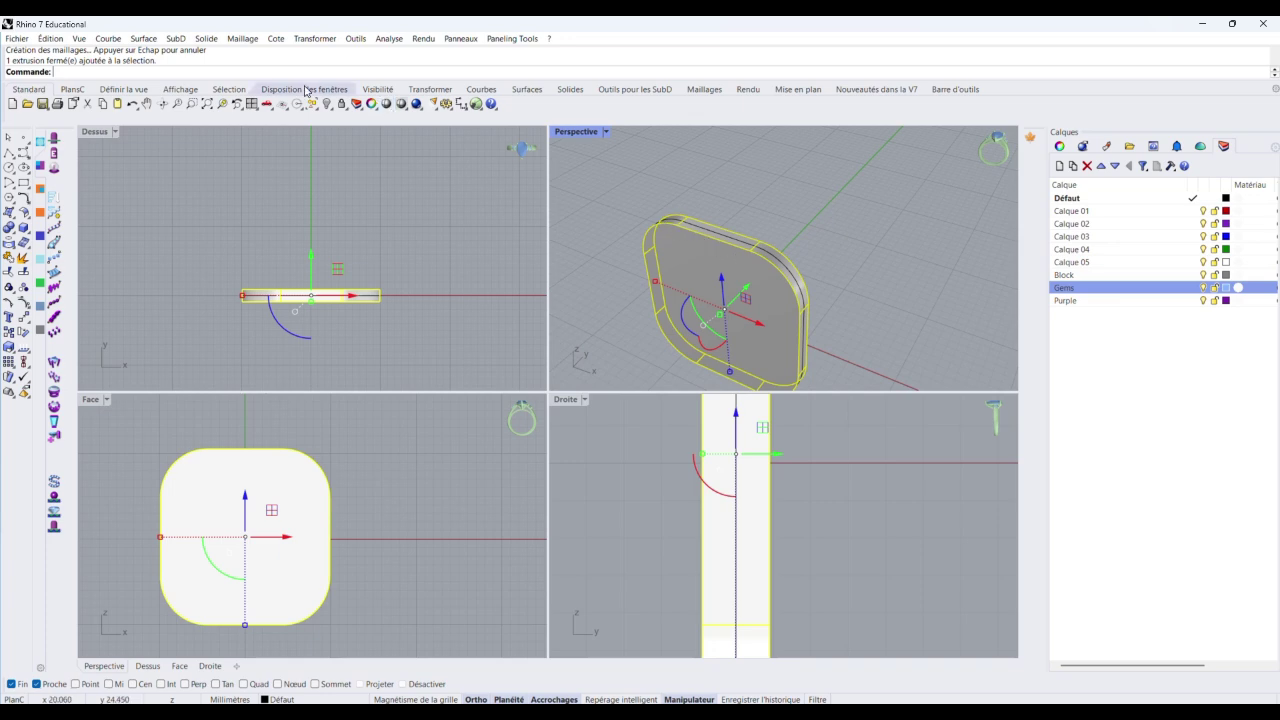
pyautogui.click(206, 38)
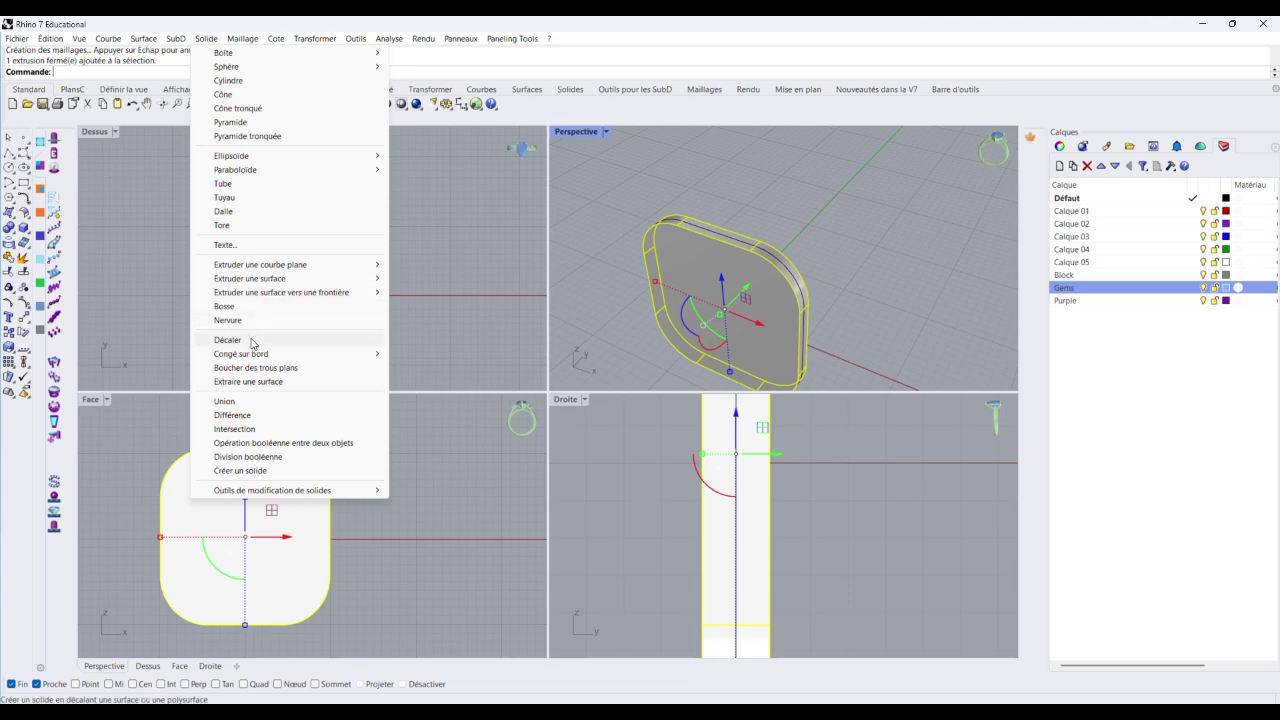
pyautogui.moveTo(245, 355)
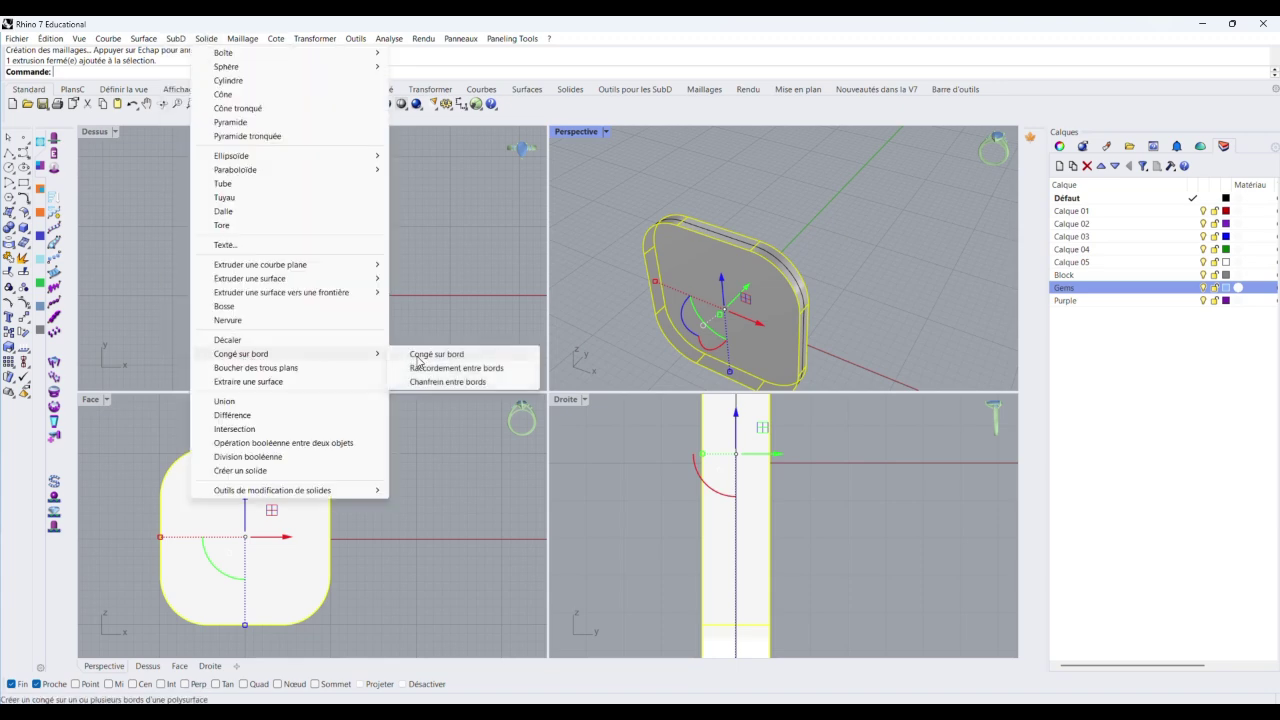
pyautogui.click(419, 360)
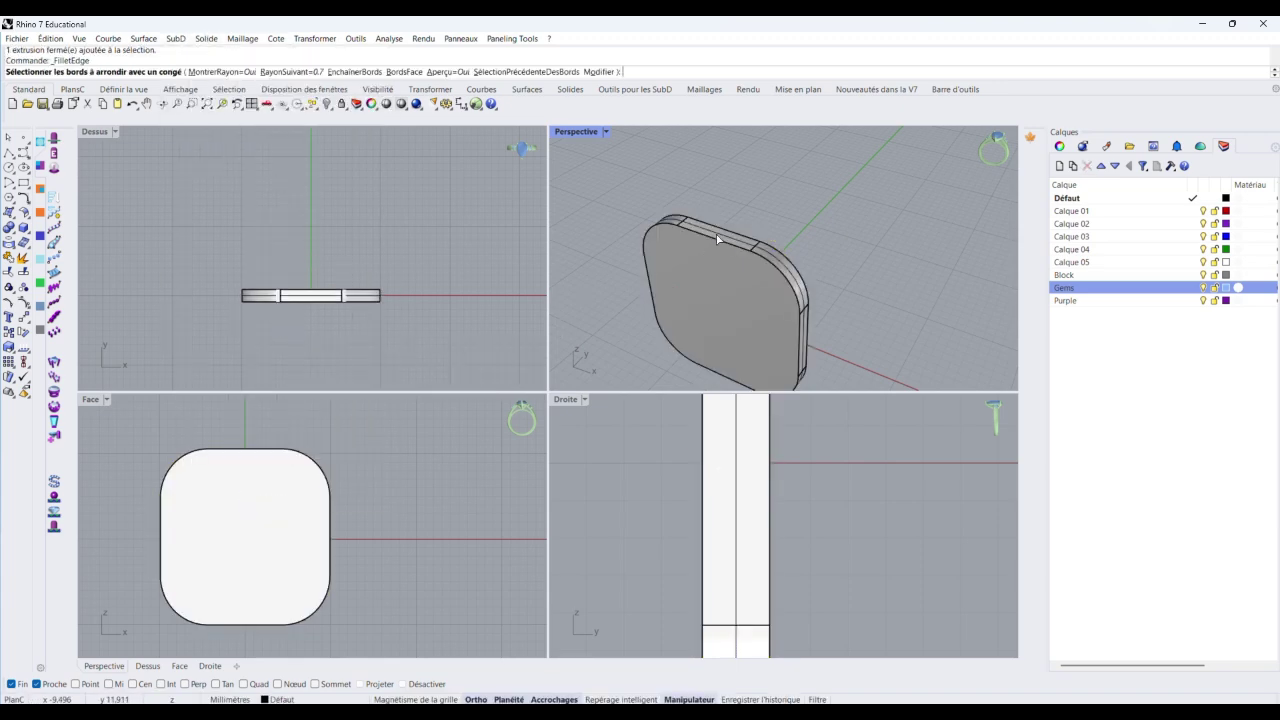
pyautogui.click(300, 72)
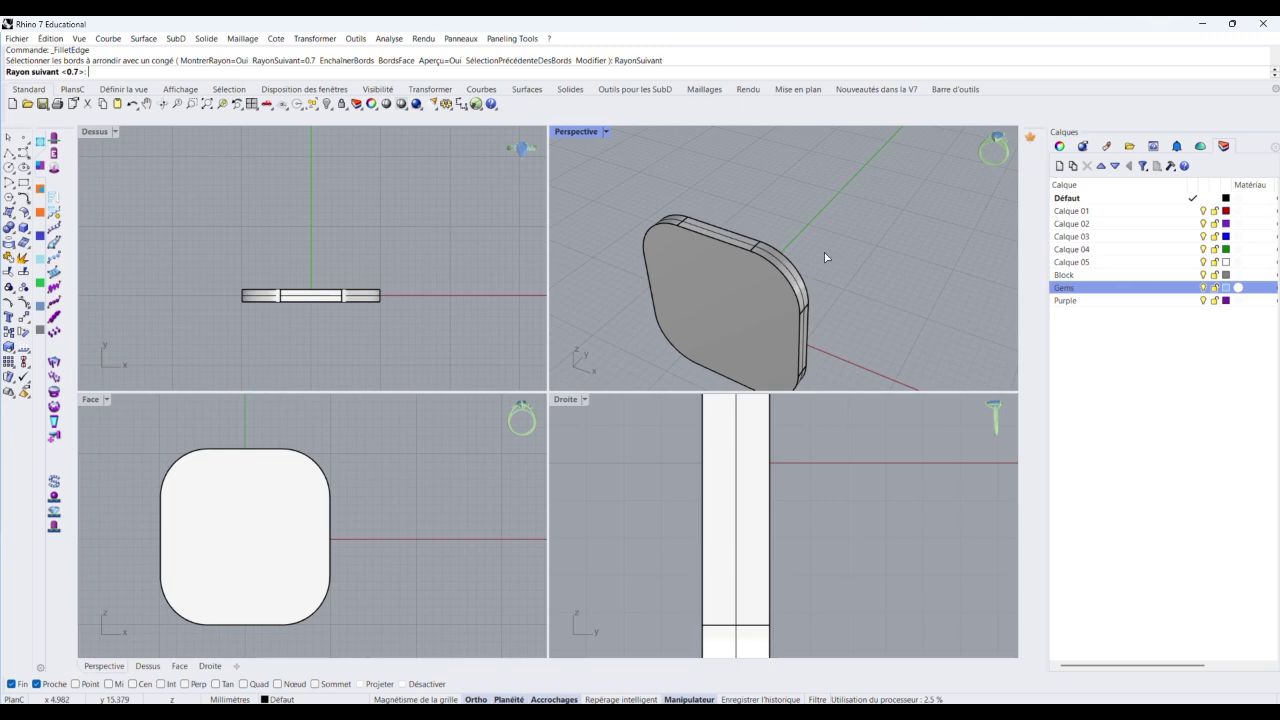
pyautogui.scroll(-2, 647, 182)
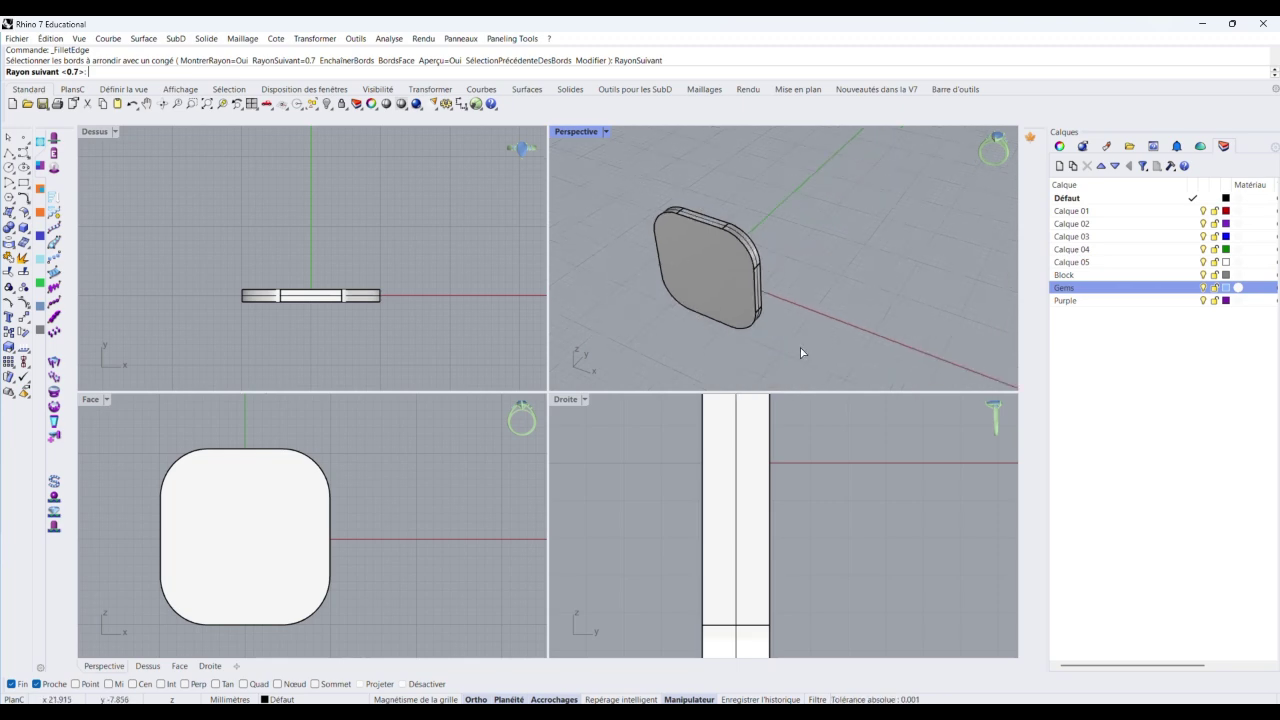
pyautogui.press('Return')
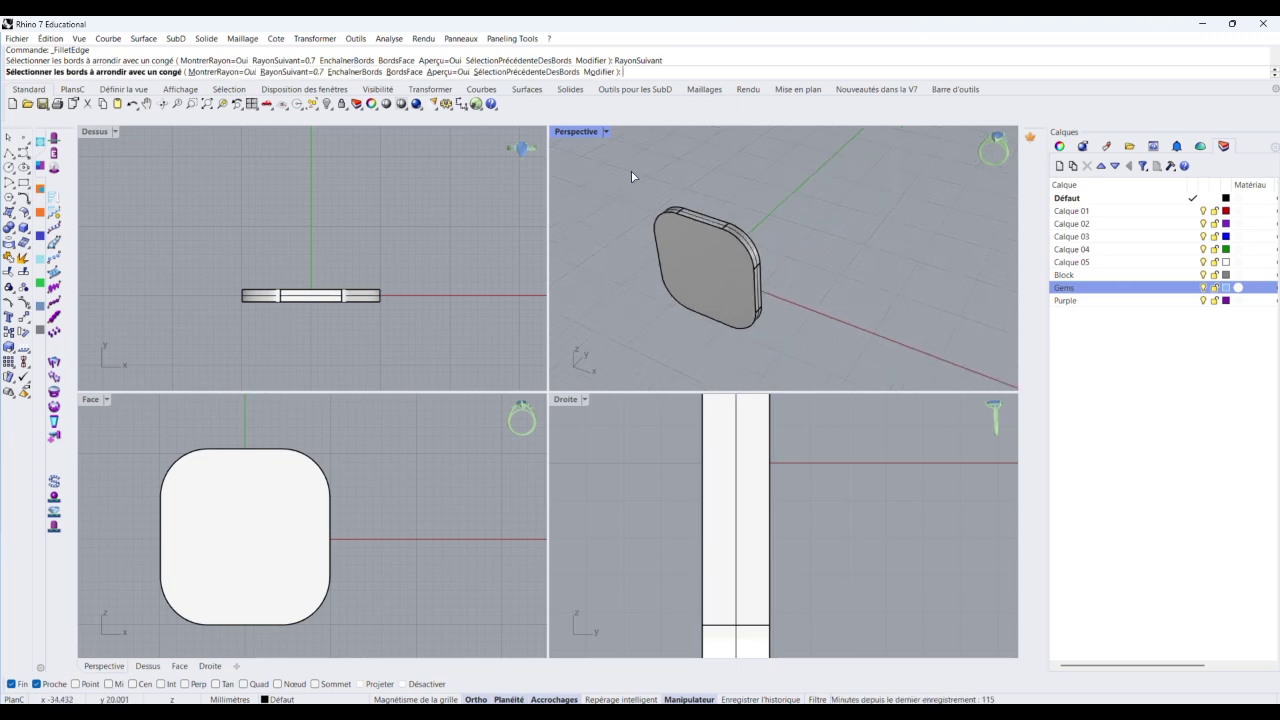
pyautogui.moveTo(628, 172); pyautogui.dragTo(789, 357)
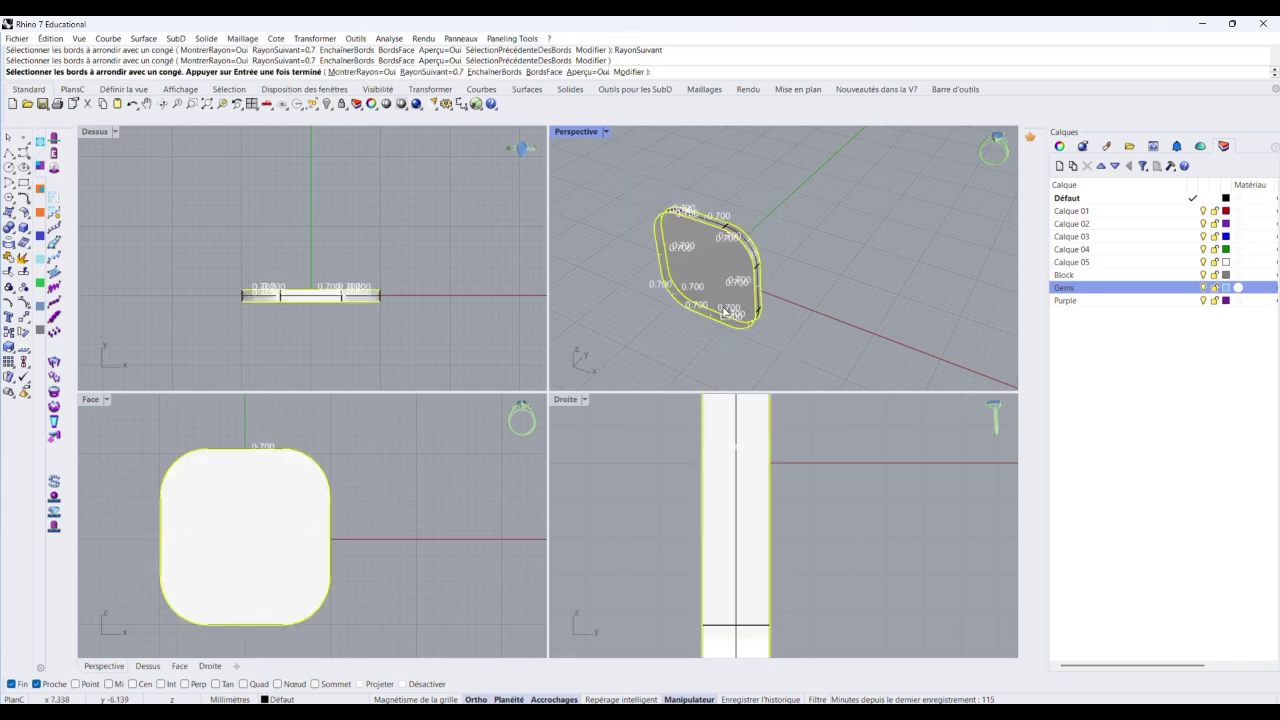
pyautogui.press('Return')
pyautogui.scroll(8, 727, 200)
pyautogui.scroll(-5, 727, 200)
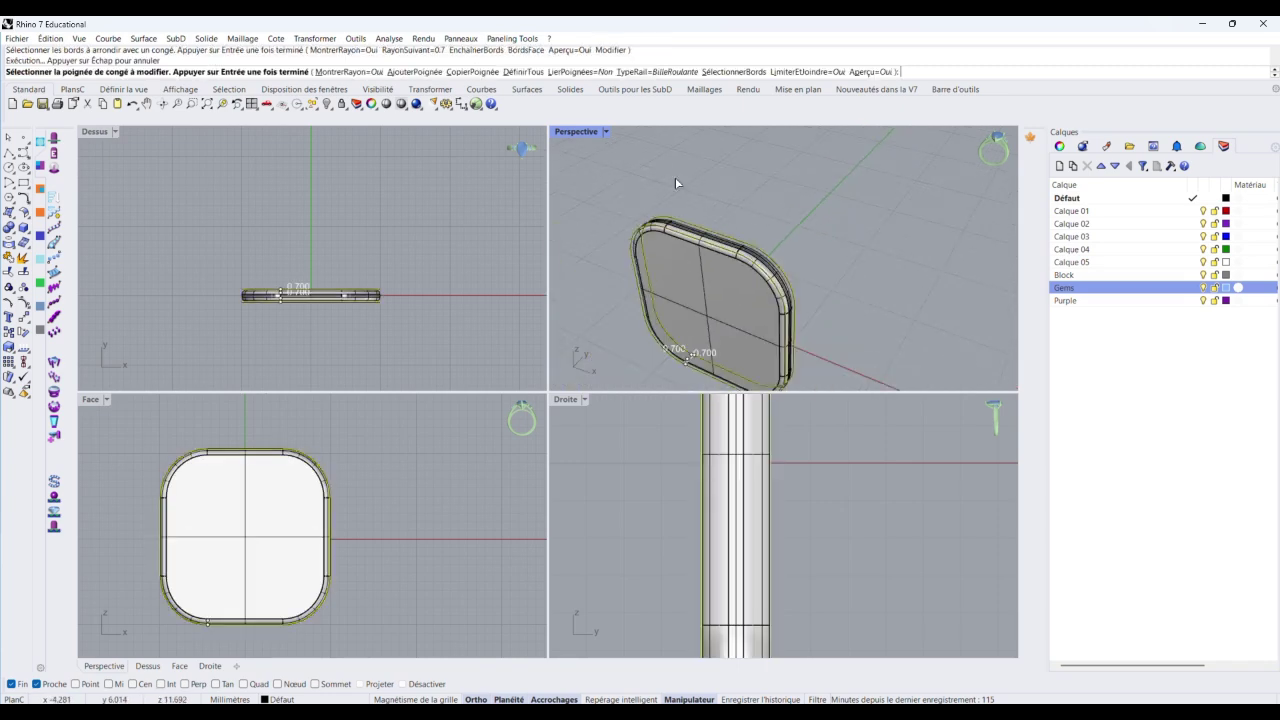
pyautogui.moveTo(766, 288); pyautogui.dragTo(823, 246, button='right')
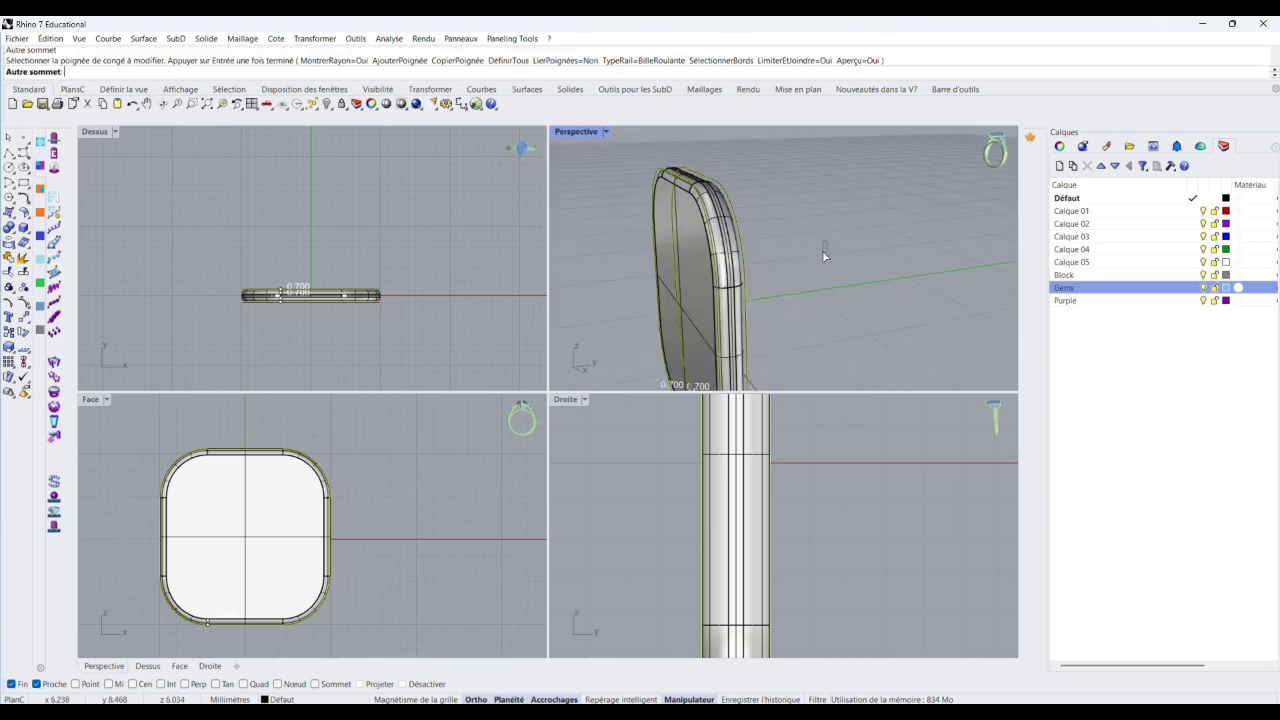
pyautogui.rightClick(822, 250)
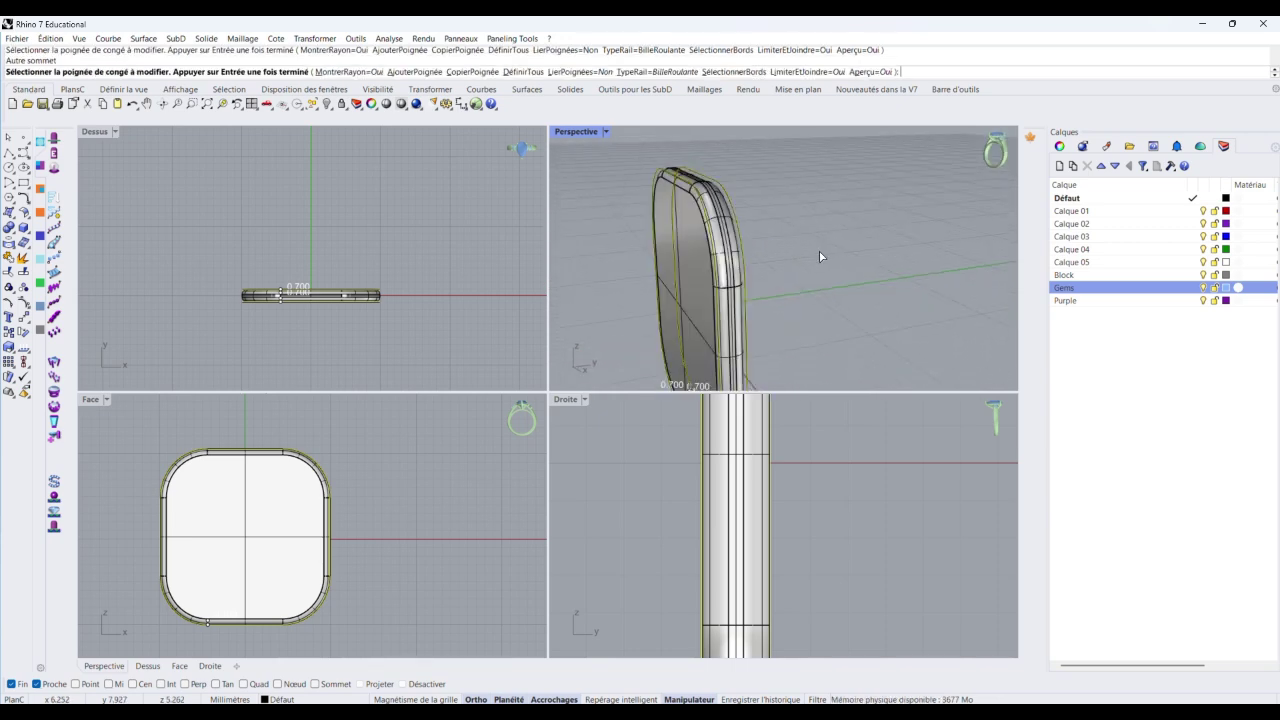
pyautogui.press('Escape')
# Fillet all edges of the extruded rounded-rectangle solid with a 0.7 mm radius
pyautogui.moveTo(675, 181); pyautogui.dragTo(812, 200, button='right')
pyautogui.rightClick(781, 194)
pyautogui.scroll(-5, 813, 199)
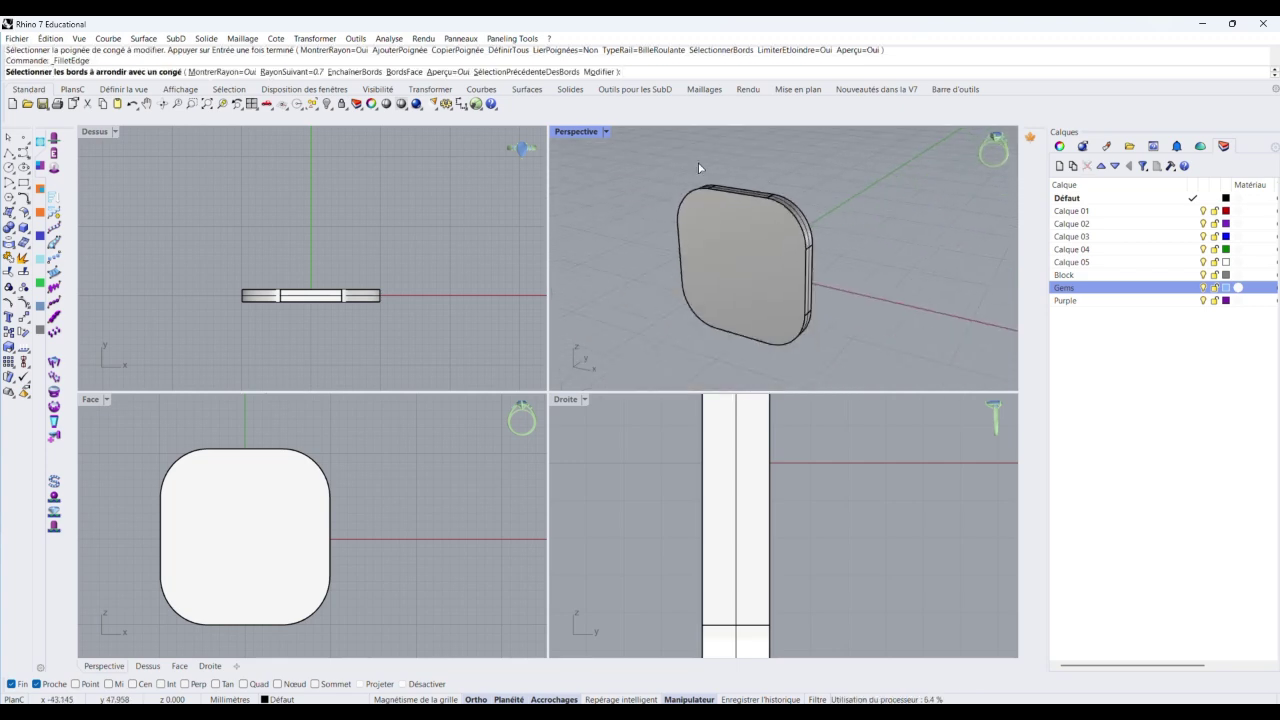
pyautogui.moveTo(650, 163); pyautogui.dragTo(833, 367)
pyautogui.rightClick(829, 355)
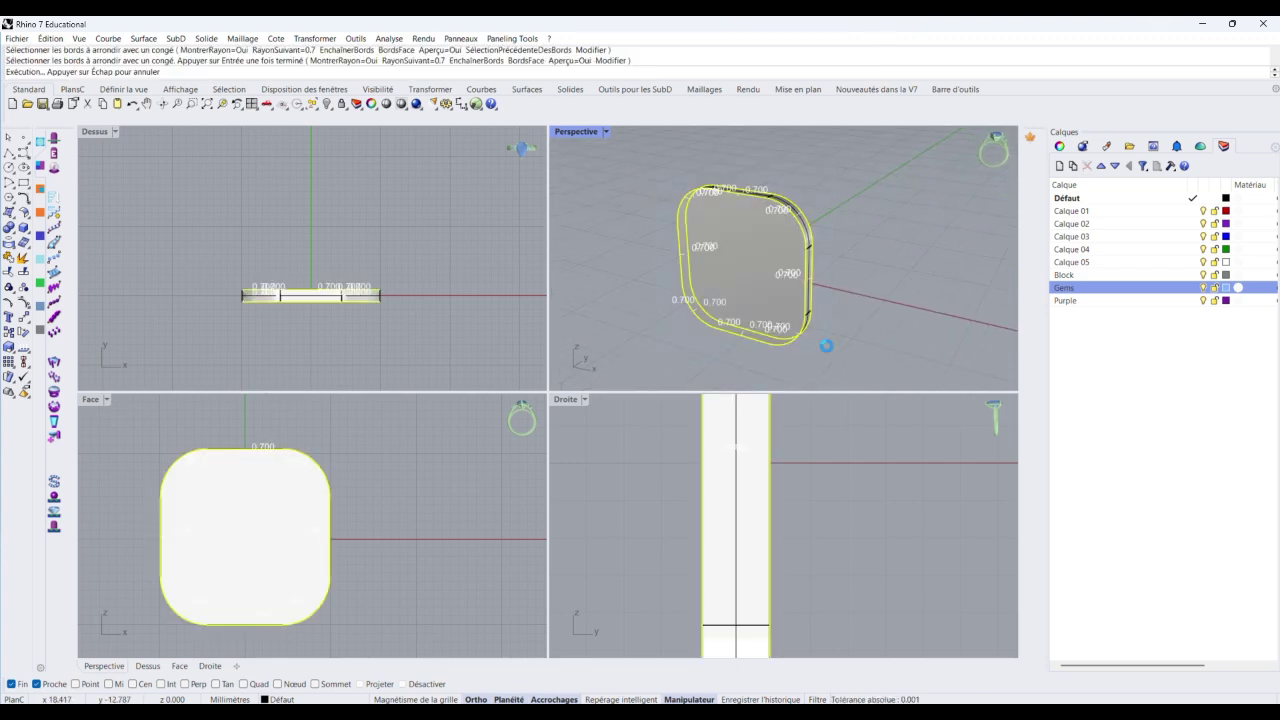
# Examine the filleted edges and corners of the solid from several angles, including in an enlarged perspective view
pyautogui.scroll(7, 737, 202)
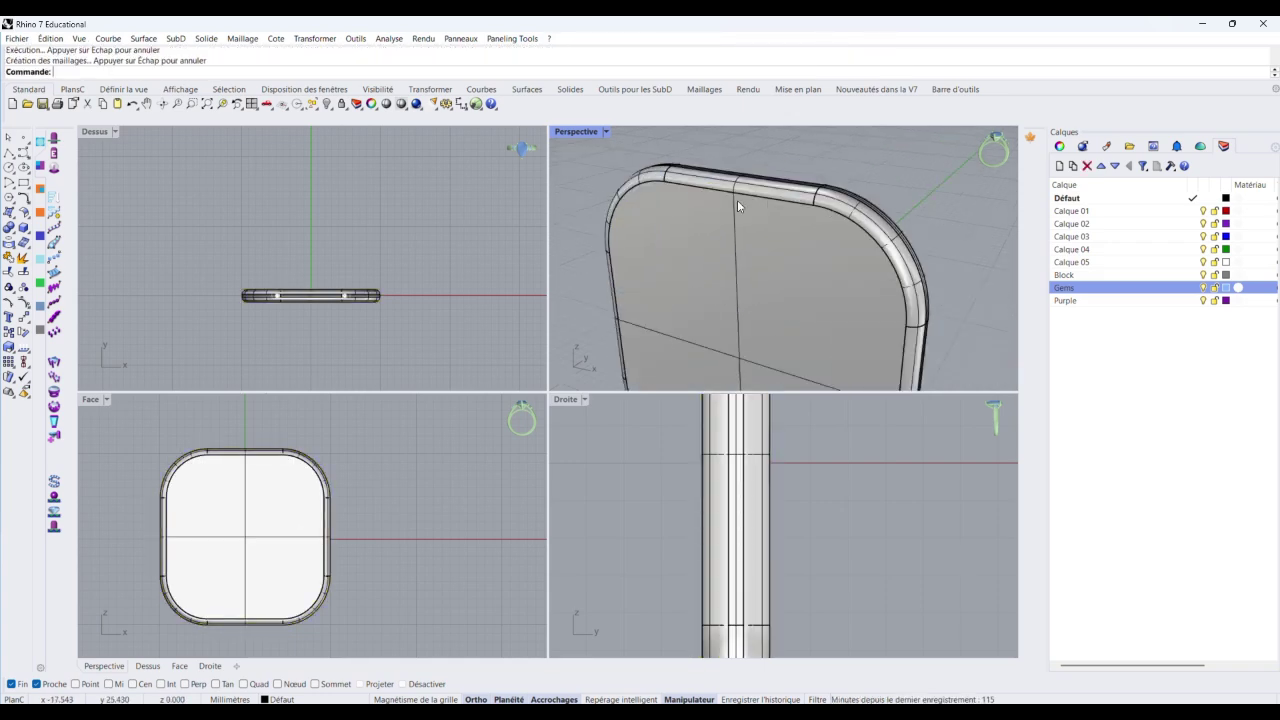
pyautogui.scroll(5, 847, 201)
pyautogui.moveTo(848, 201); pyautogui.dragTo(768, 223, button='right')
pyautogui.scroll(-4, 722, 236)
pyautogui.scroll(3, 721, 237)
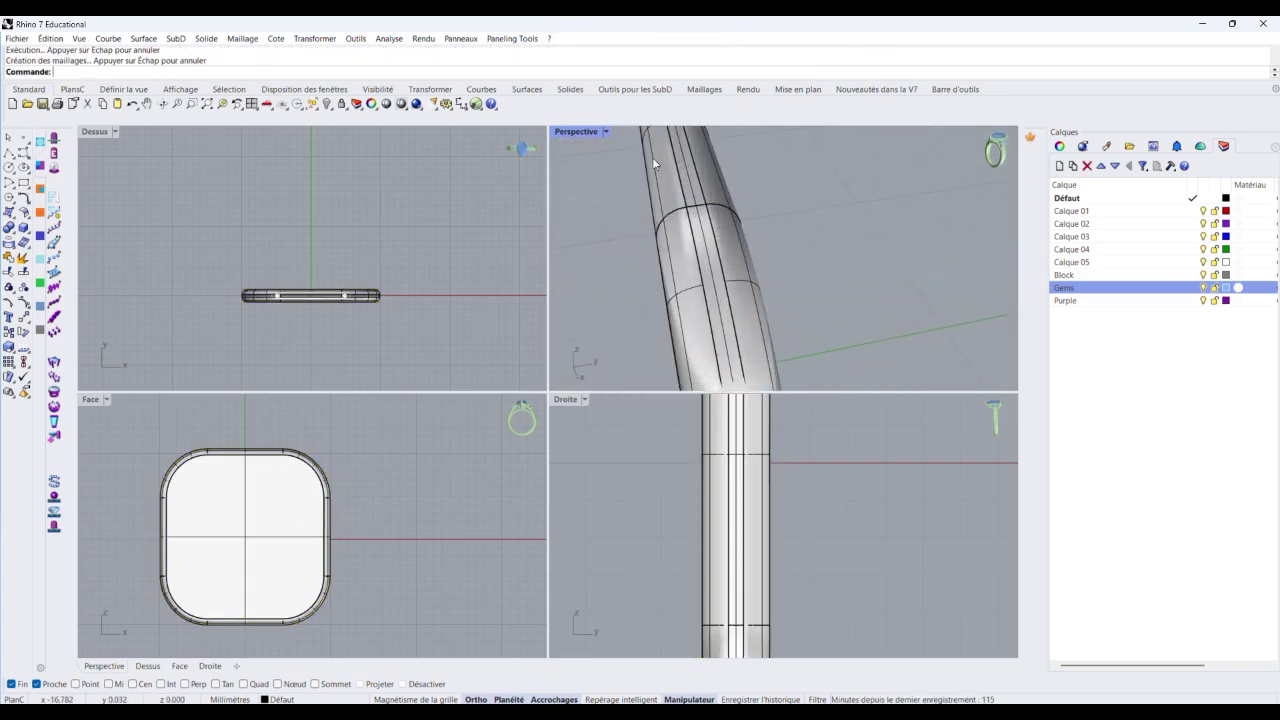
pyautogui.doubleClick(592, 132)
pyautogui.scroll(3, 596, 331)
pyautogui.moveTo(596, 331); pyautogui.dragTo(687, 318, button='right')
pyautogui.scroll(3, 640, 286)
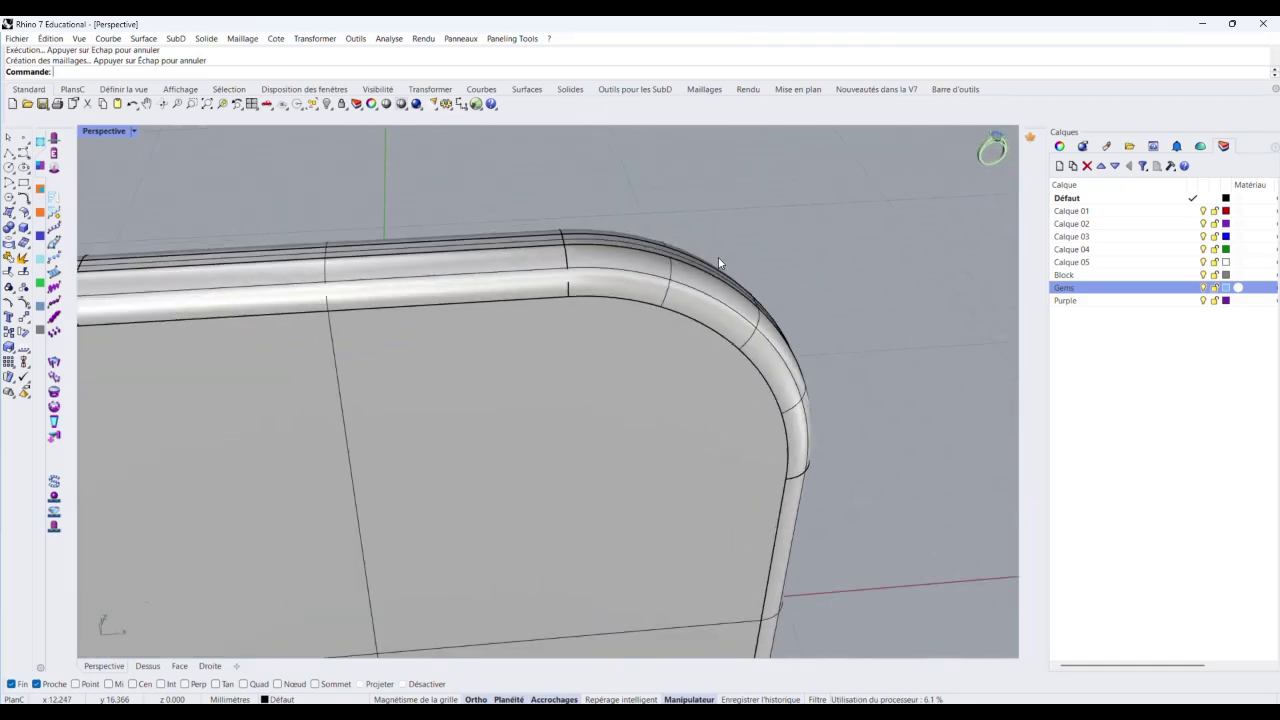
pyautogui.moveTo(718, 257); pyautogui.dragTo(638, 278, button='right')
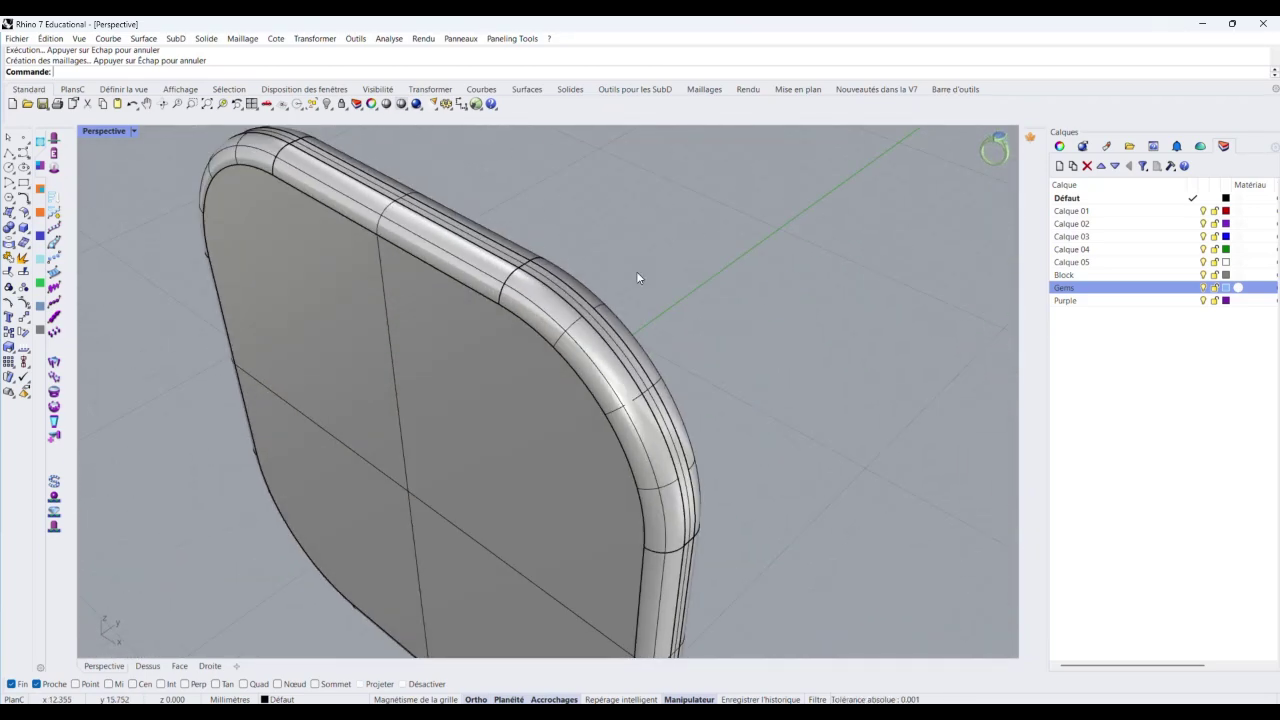
pyautogui.doubleClick(113, 133)
pyautogui.scroll(-4, 560, 201)
pyautogui.moveTo(609, 211); pyautogui.dragTo(650, 236, button='right')
pyautogui.scroll(5, 699, 288)
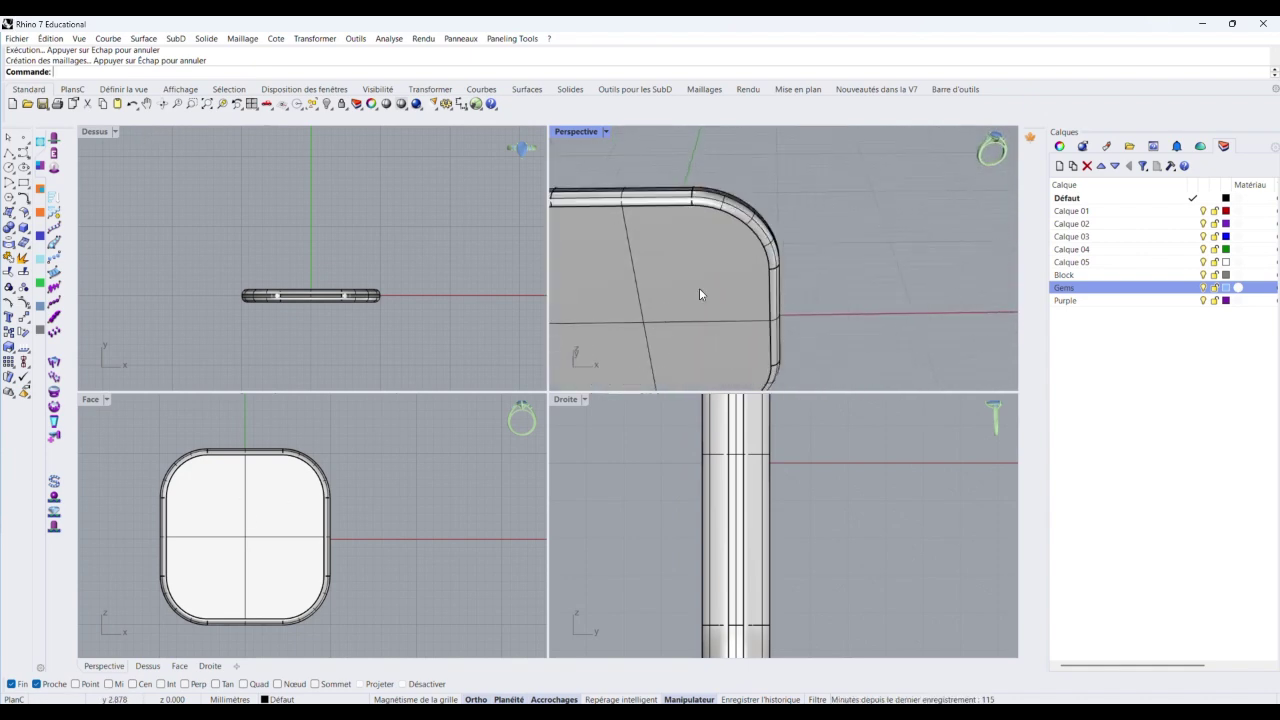
pyautogui.scroll(-7, 714, 292)
pyautogui.moveTo(715, 294); pyautogui.dragTo(725, 257, button='right')
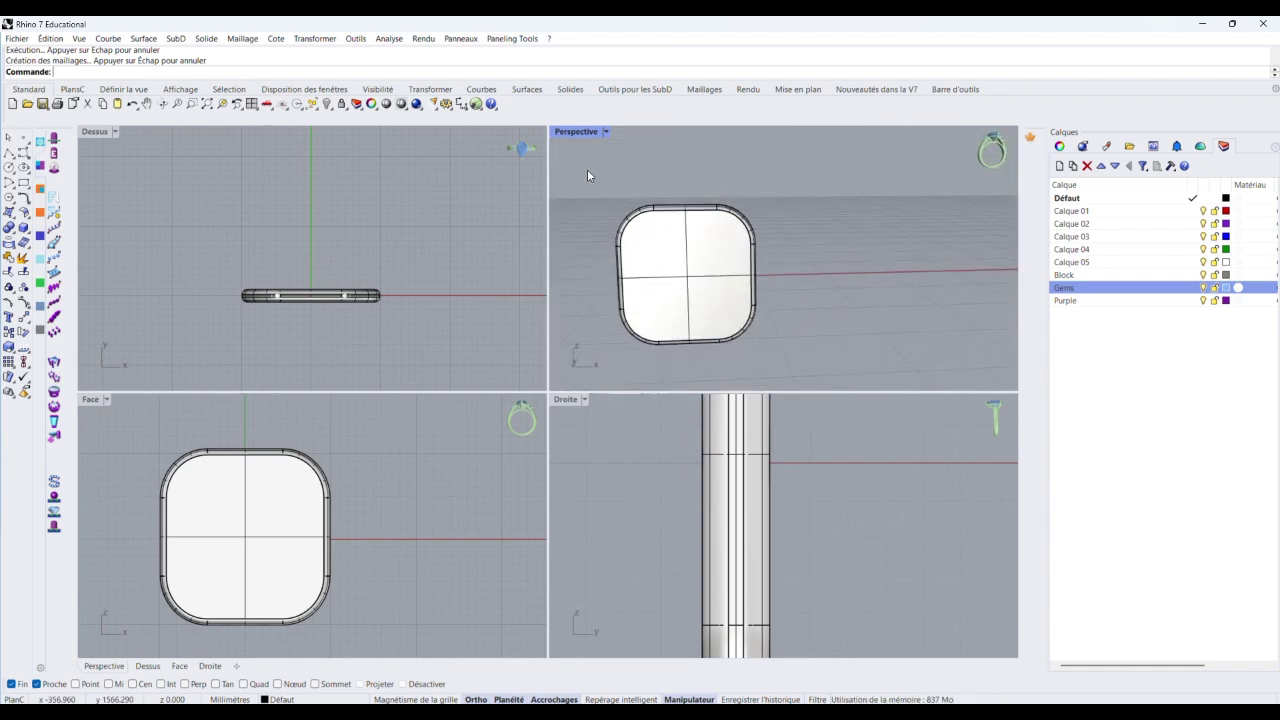
# Move the filleted solid slightly along the Y axis, away from the finger circle and guide curves
pyautogui.moveTo(588, 174); pyautogui.dragTo(738, 370)
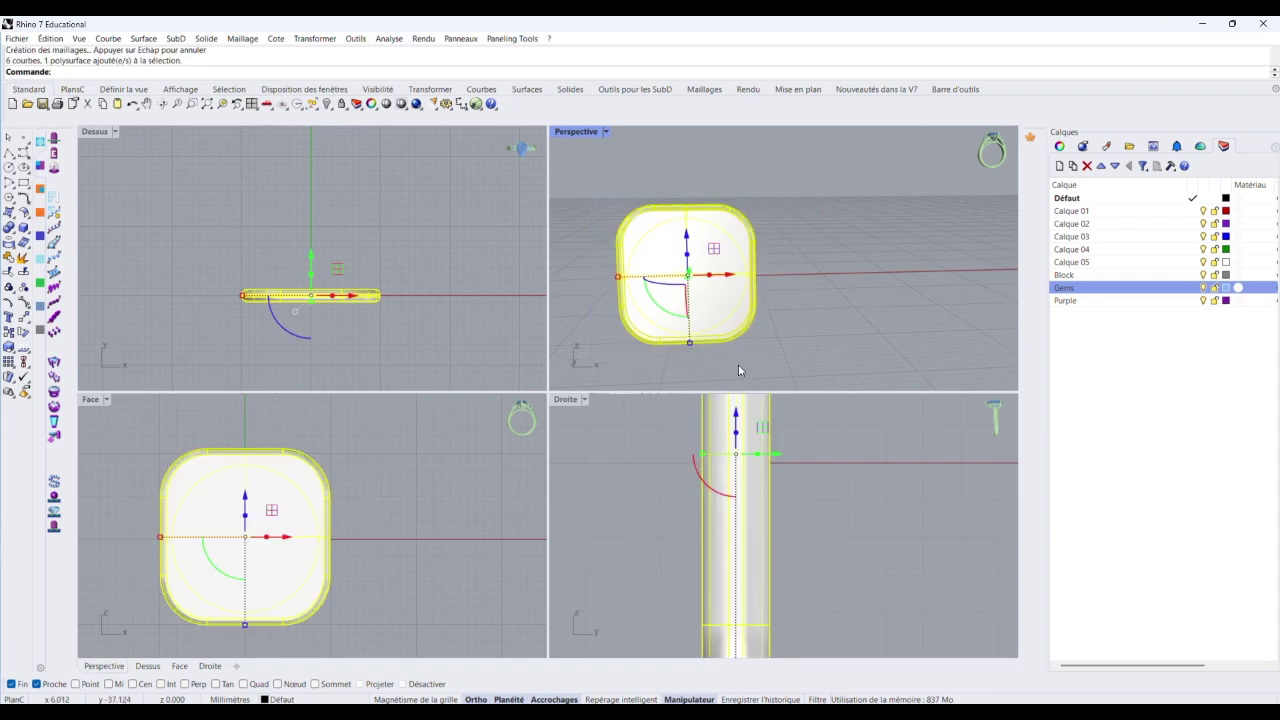
pyautogui.click(337, 482)
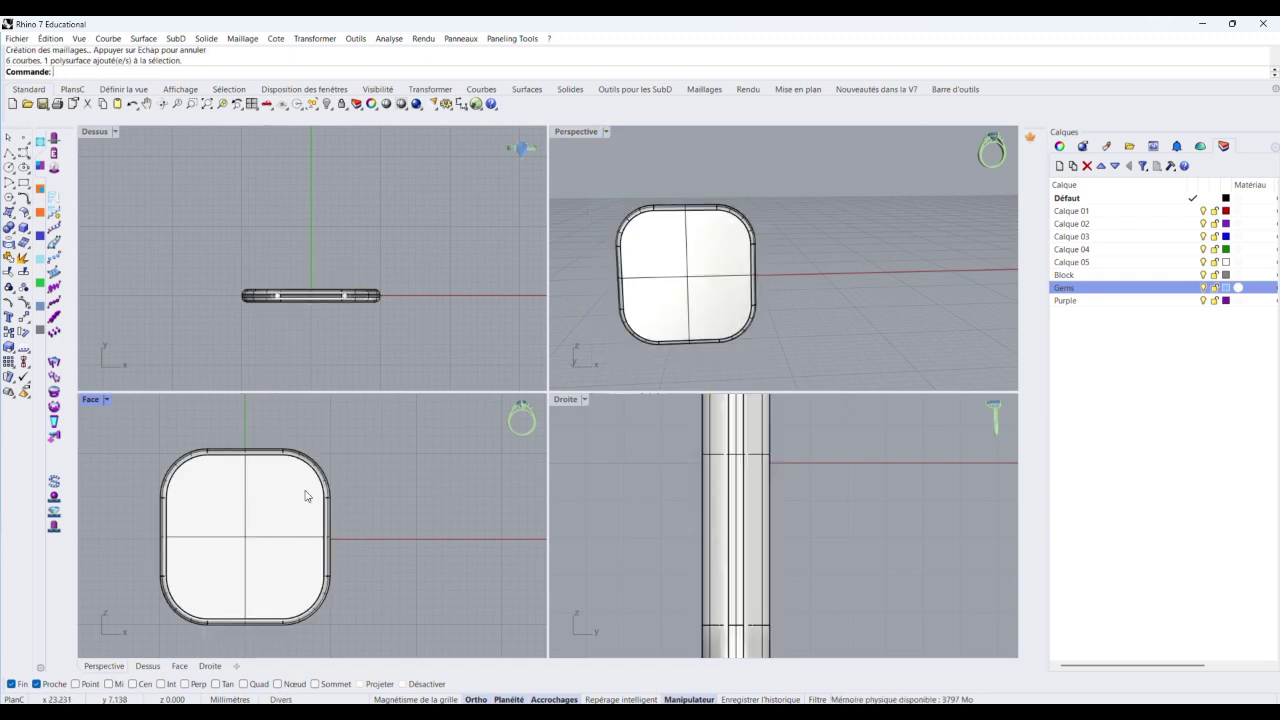
pyautogui.click(680, 221)
pyautogui.moveTo(313, 258); pyautogui.dragTo(313, 245)
pyautogui.click(414, 312)
# Extrude the finger circle straight as an open surface, about 3.2 mm to both sides, passing through the filleted solid
pyautogui.scroll(6, 349, 298)
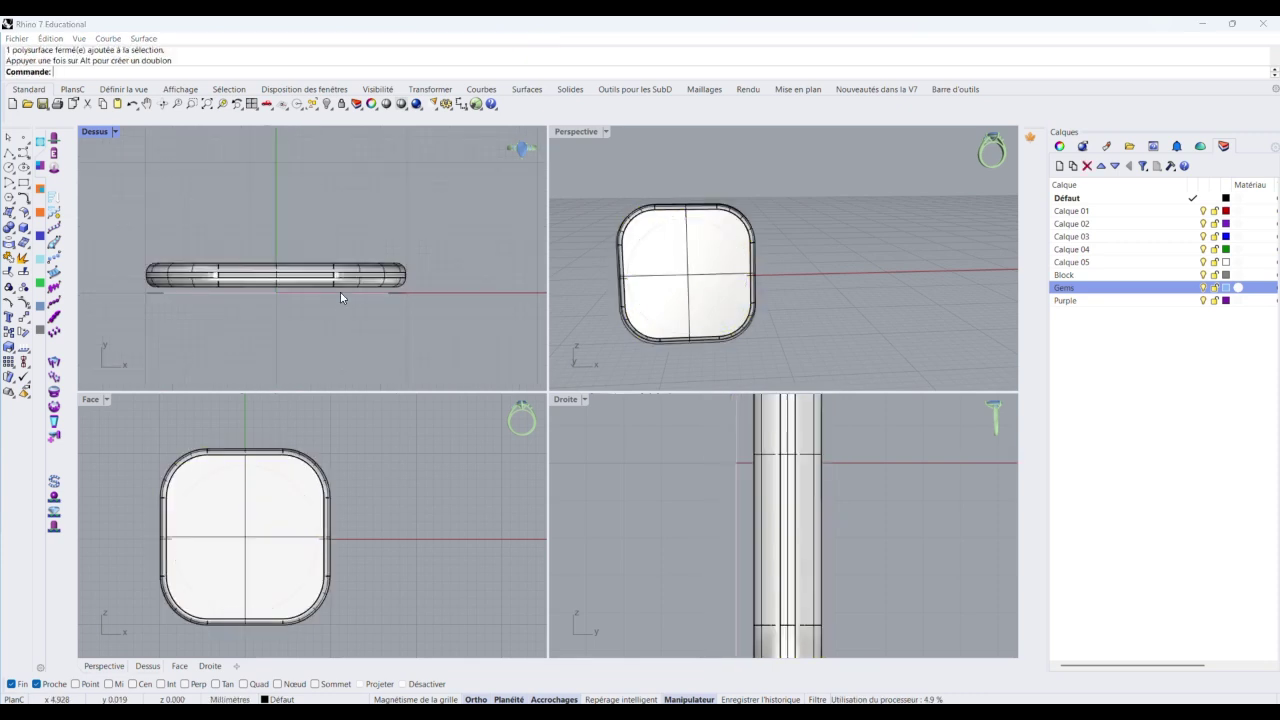
pyautogui.click(340, 292)
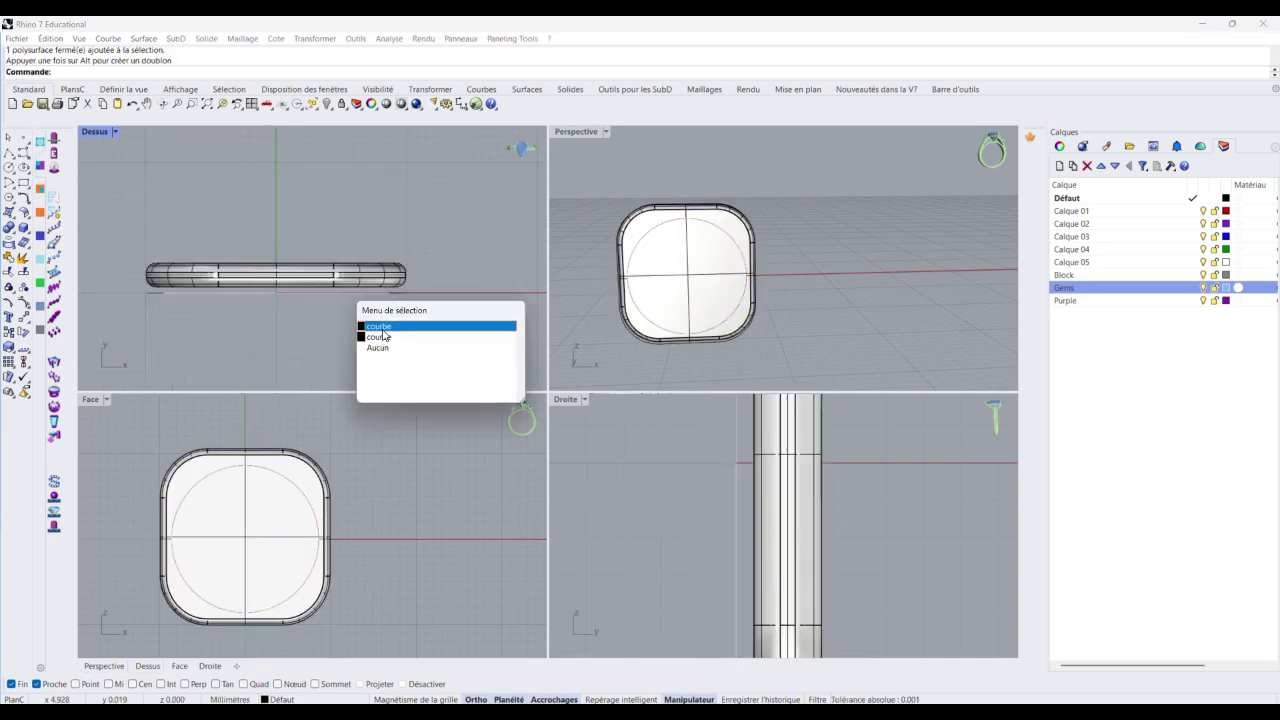
pyautogui.click(384, 328)
pyautogui.scroll(2, 246, 466)
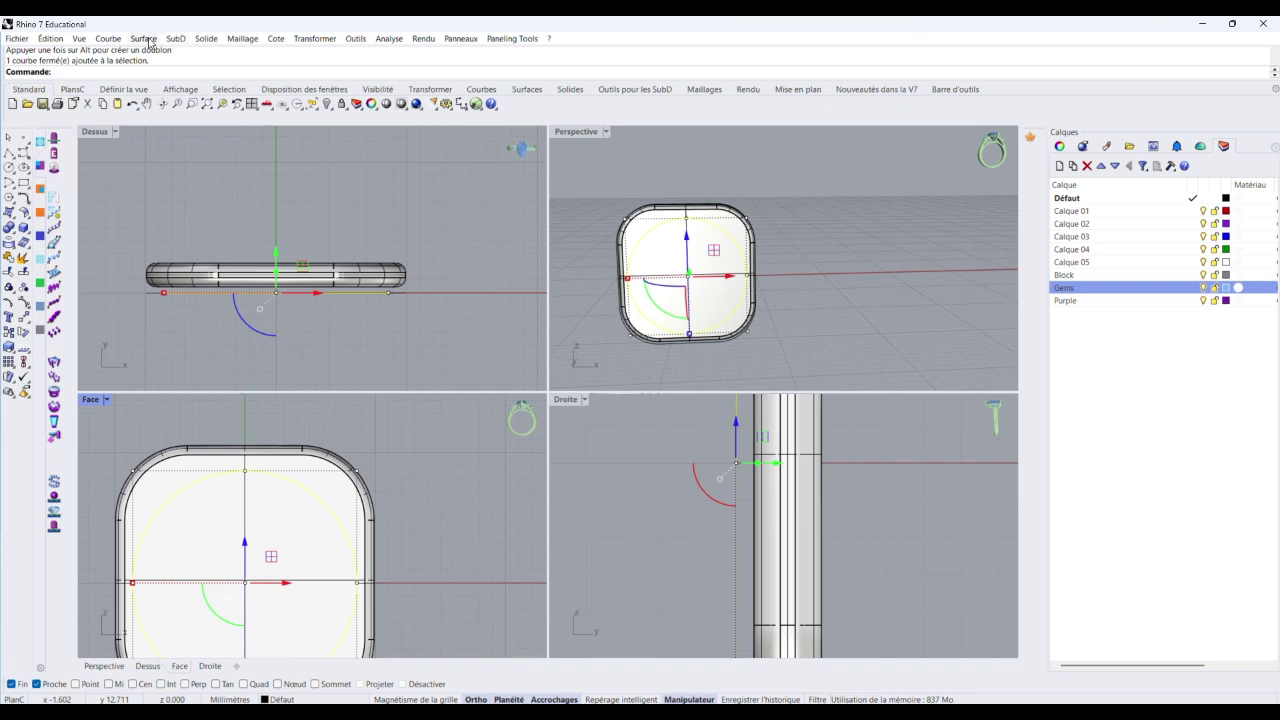
pyautogui.click(143, 39)
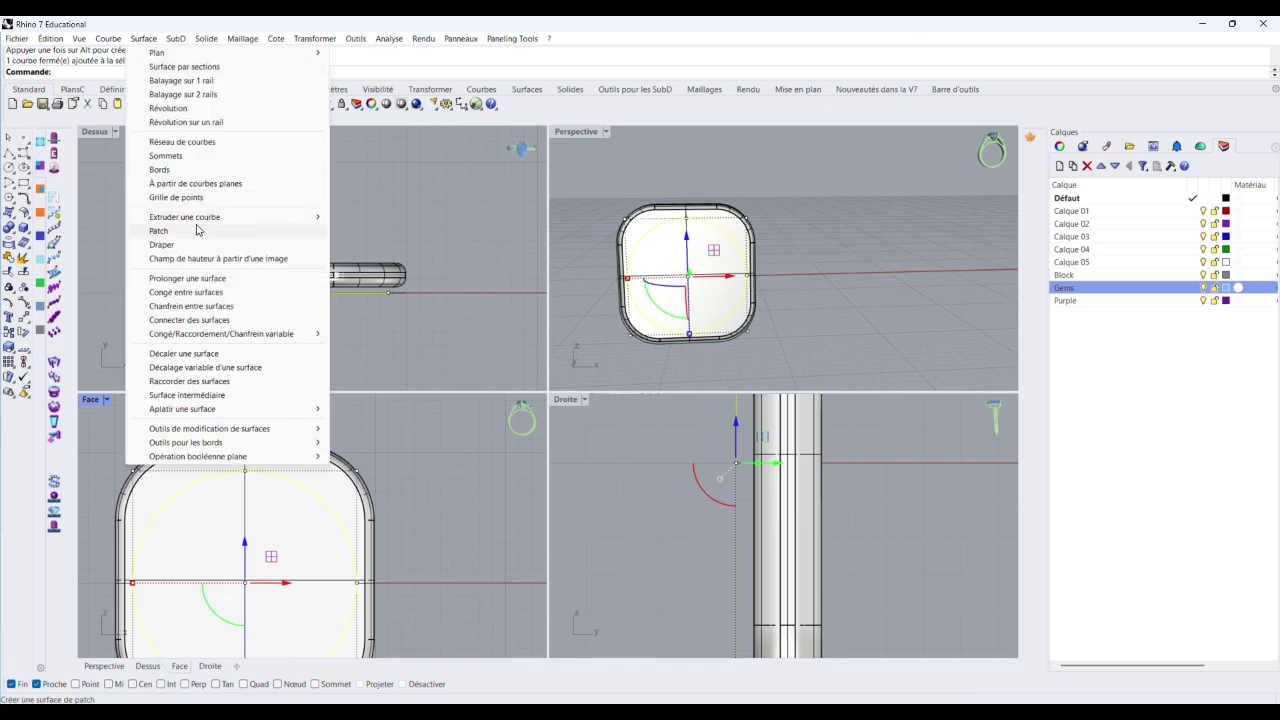
pyautogui.moveTo(193, 222)
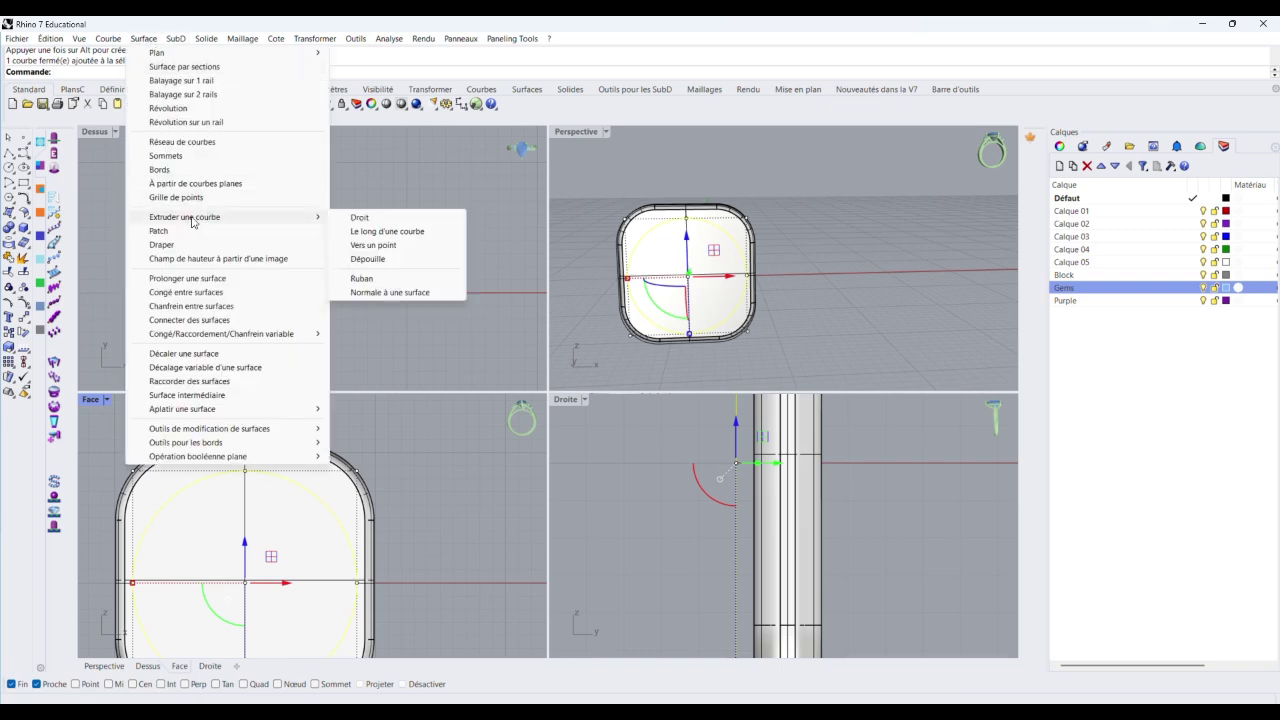
pyautogui.click(360, 218)
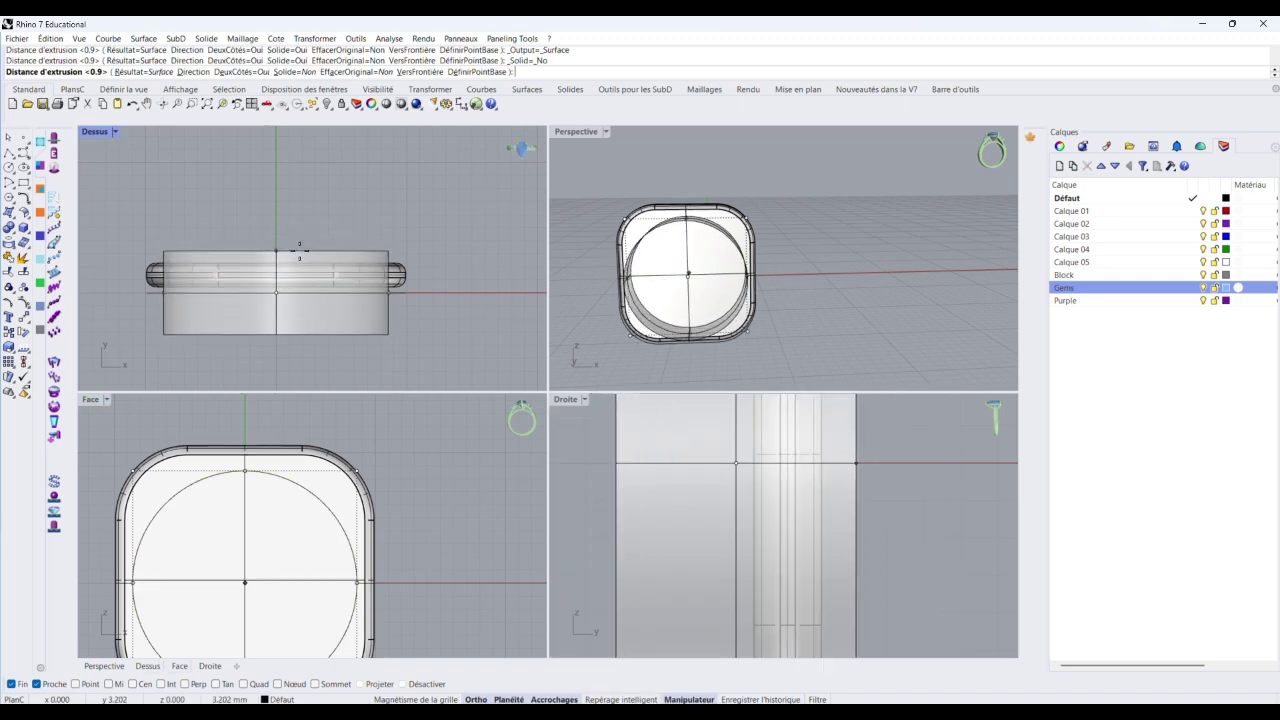
pyautogui.click(300, 252)
pyautogui.press('Escape')
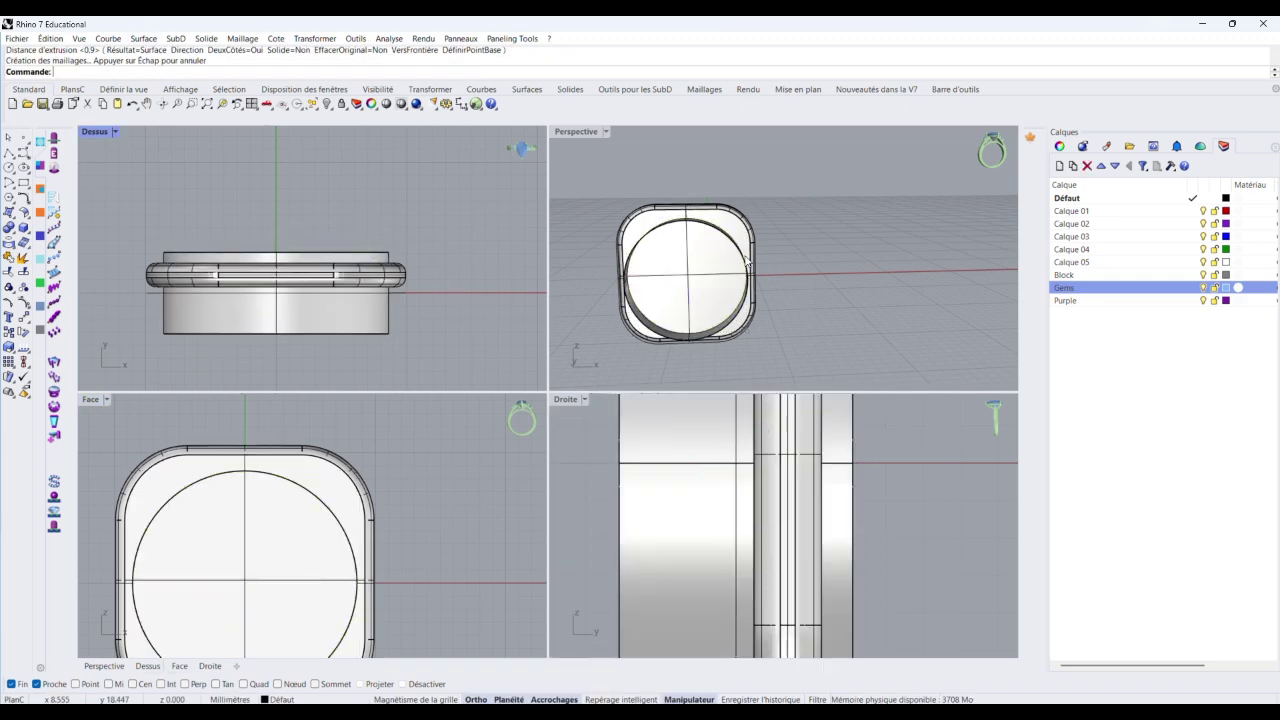
# Subtract the extruded finger cylinder from the filleted solid with a Boolean difference to cut the finger hole
pyautogui.moveTo(787, 245); pyautogui.dragTo(660, 233, button='right')
pyautogui.click(651, 238)
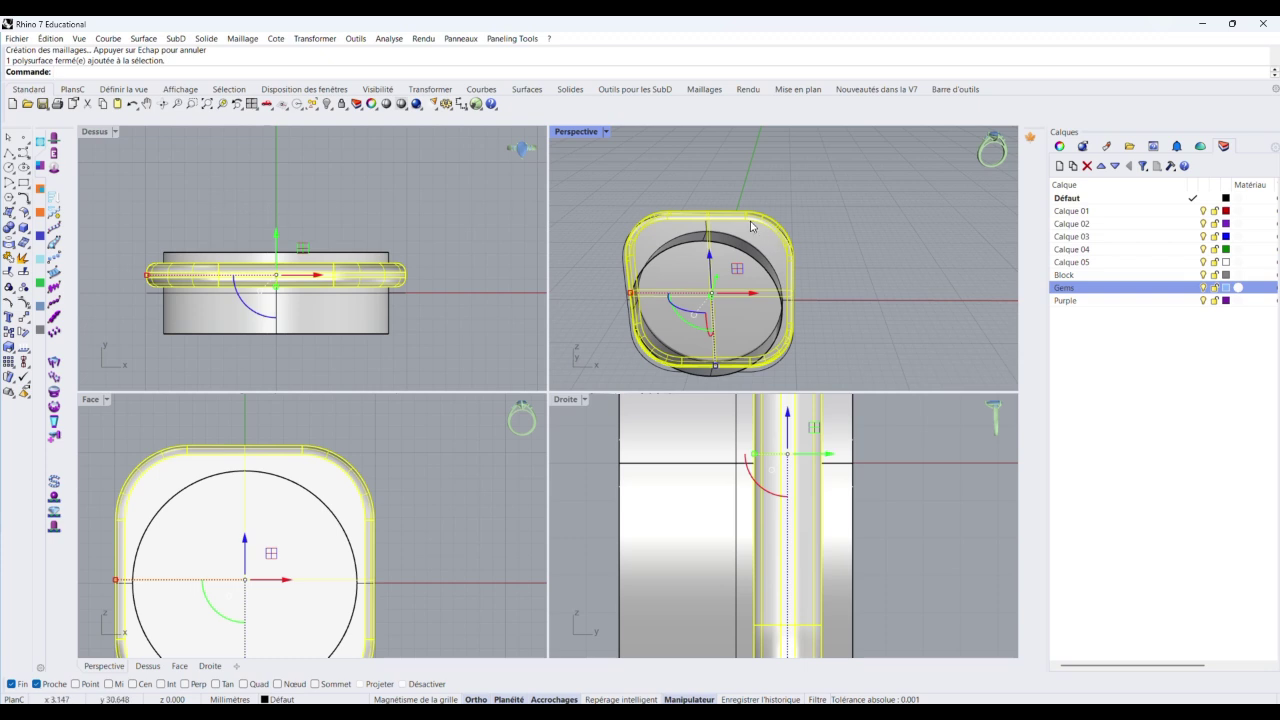
pyautogui.click(14, 234)
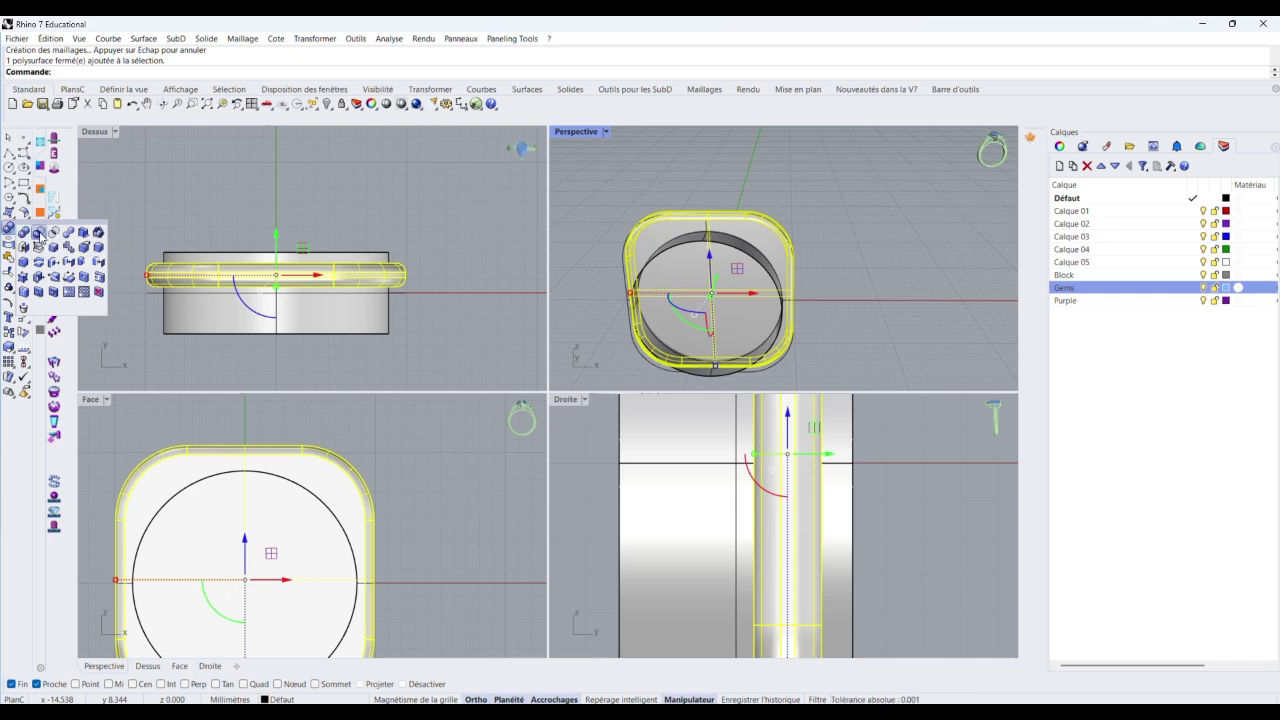
pyautogui.click(38, 236)
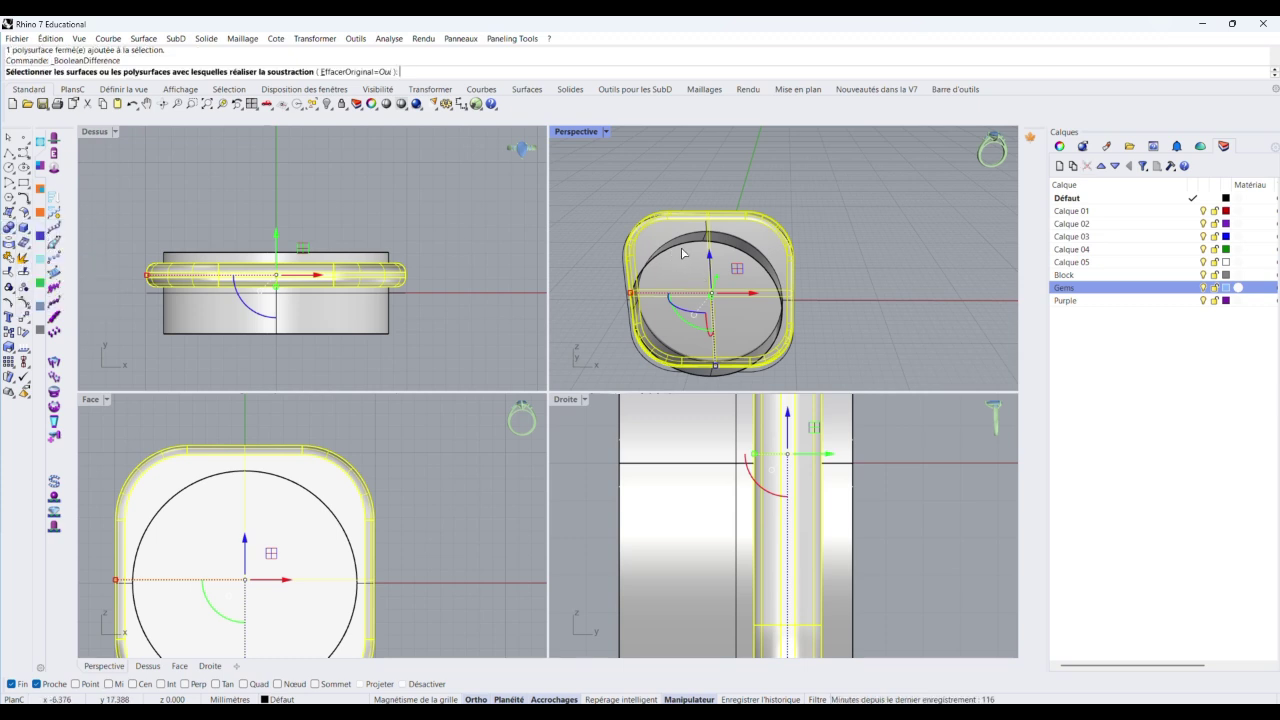
pyautogui.click(347, 333)
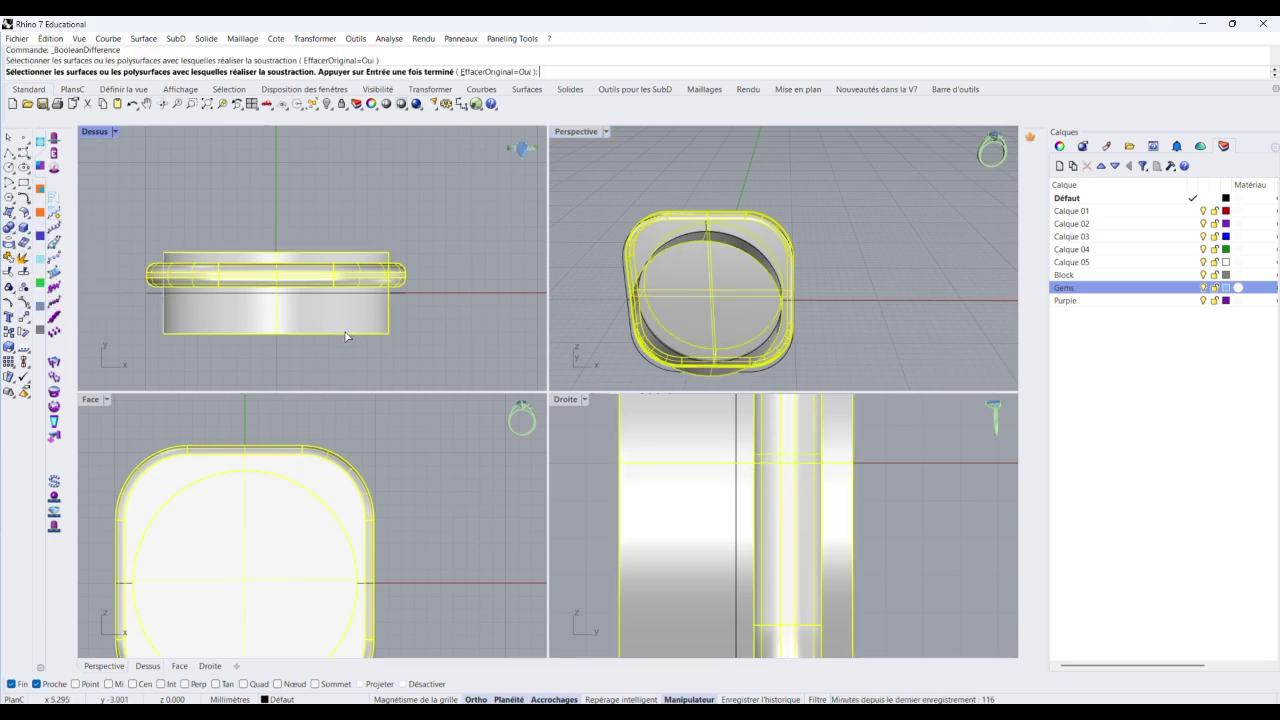
pyautogui.press('Return')
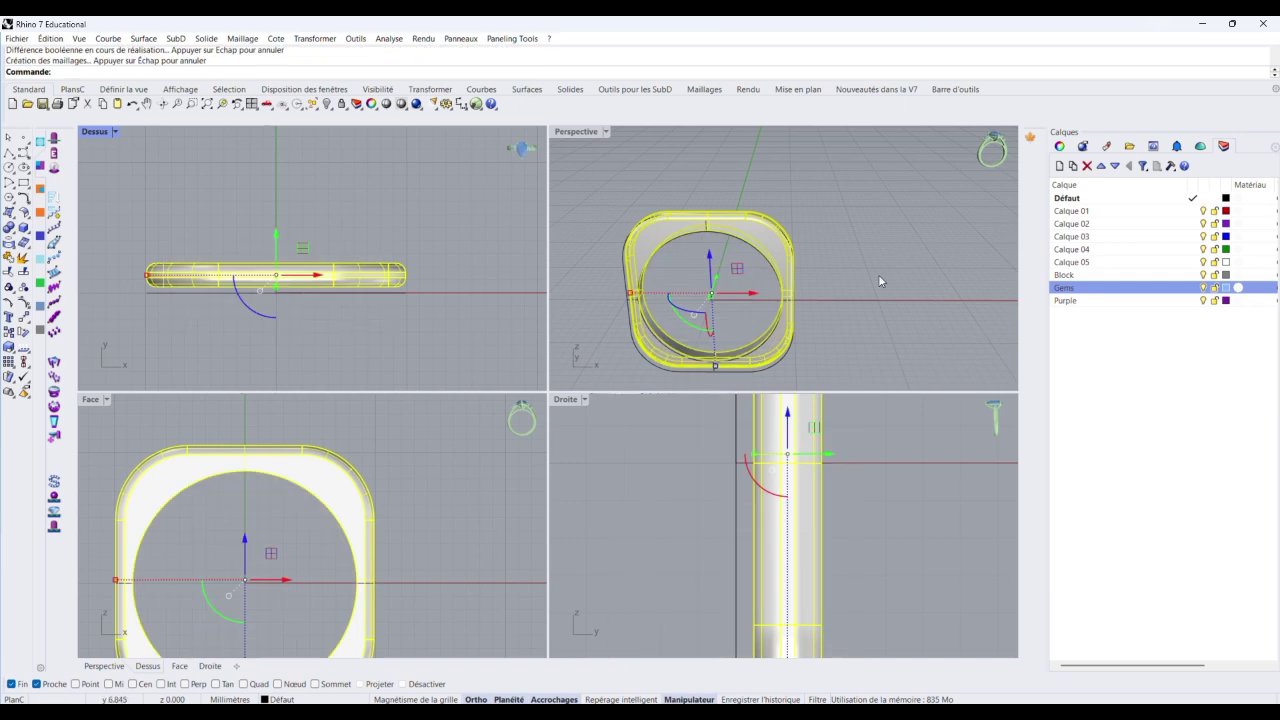
# Examine the ring's new finger hole and remaining wall from several angles in an enlarged perspective view
pyautogui.moveTo(880, 280); pyautogui.dragTo(856, 264, button='right')
pyautogui.scroll(-4, 856, 264)
pyautogui.scroll(-2, 856, 263)
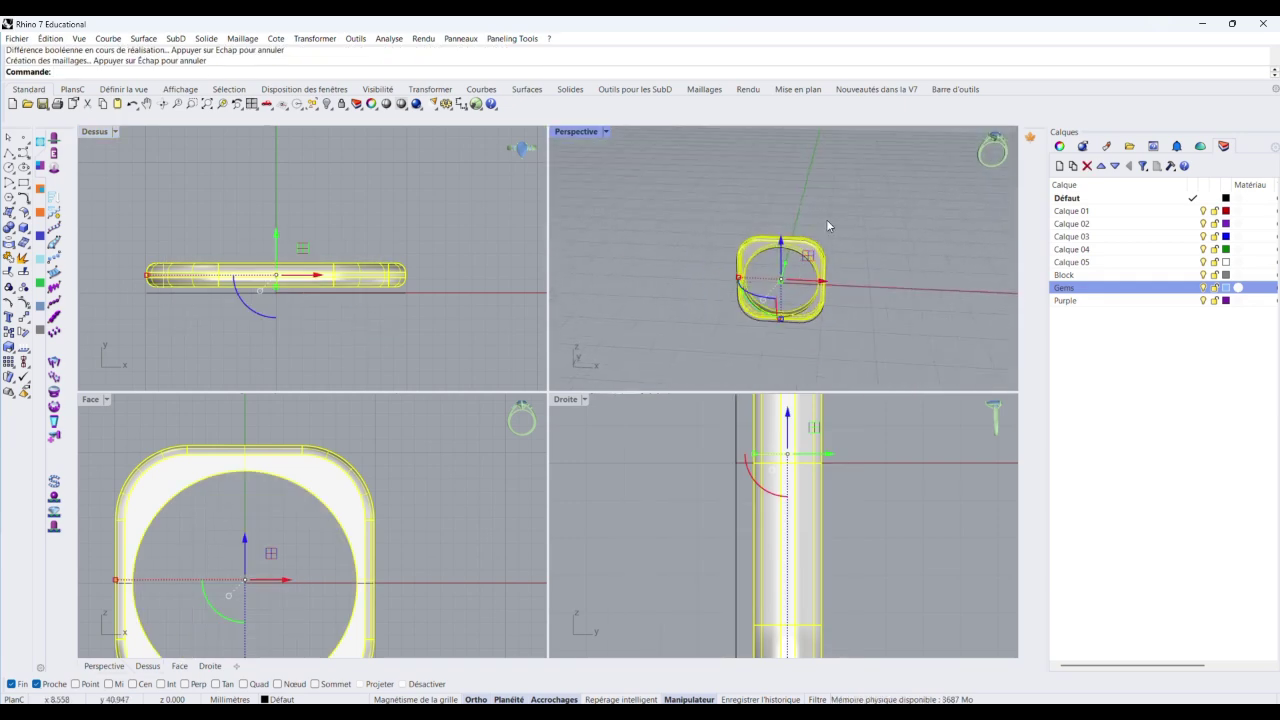
pyautogui.click(826, 219)
pyautogui.scroll(8, 817, 269)
pyautogui.doubleClick(584, 136)
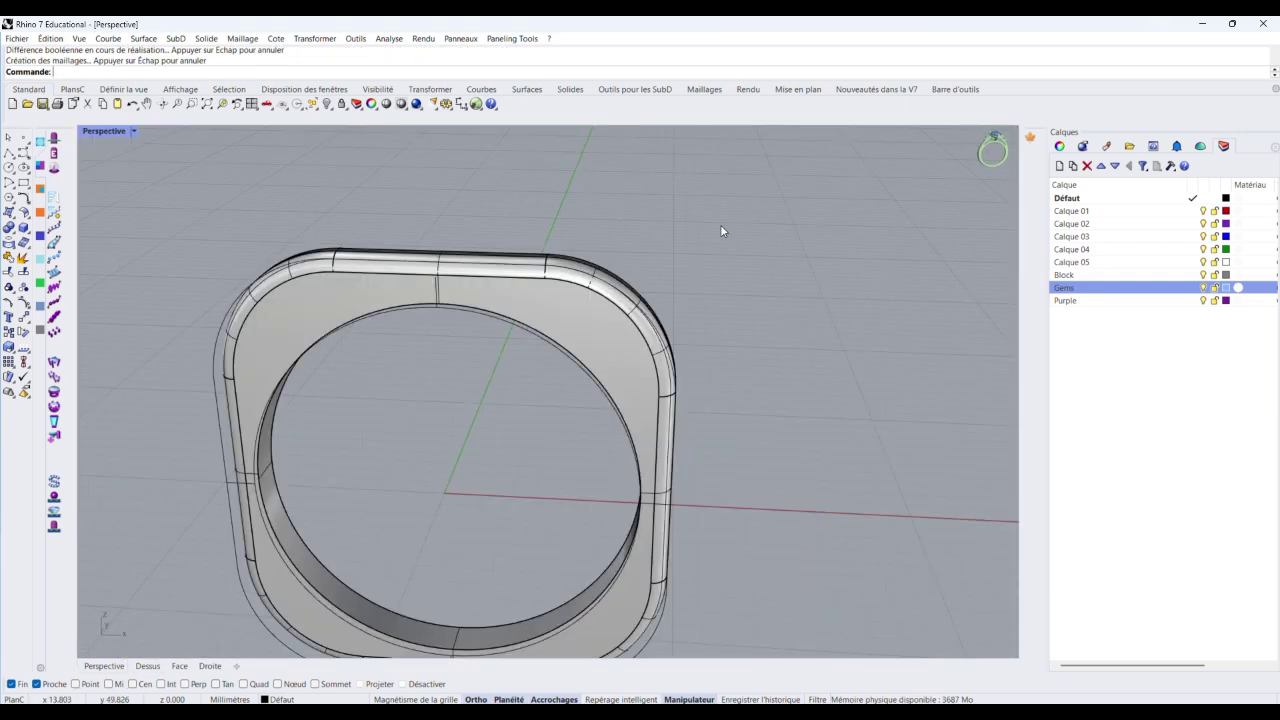
pyautogui.moveTo(720, 229); pyautogui.dragTo(531, 275, button='right')
pyautogui.scroll(15, 530, 308)
pyautogui.scroll(-6, 536, 304)
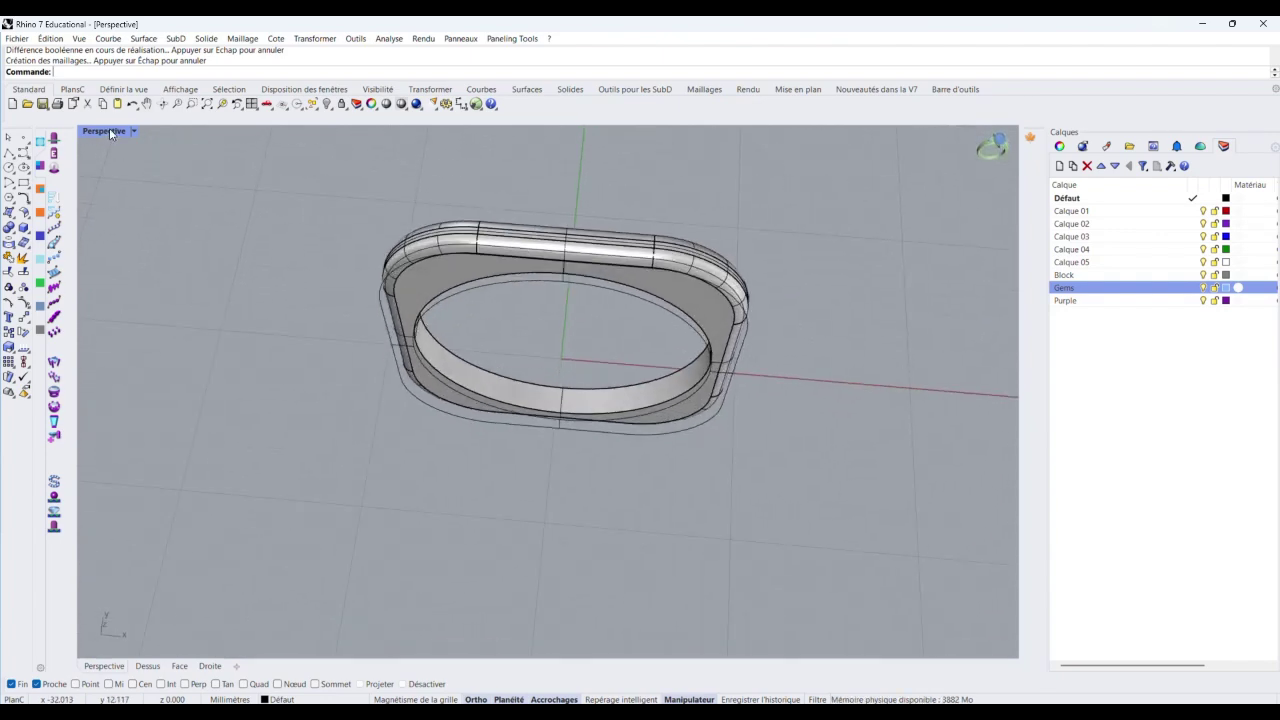
pyautogui.moveTo(545, 200); pyautogui.dragTo(470, 262, button='right')
pyautogui.scroll(-5, 468, 258)
pyautogui.keyDown('shift'); pyautogui.moveTo(485, 200); pyautogui.dragTo(490, 268, button='right'); pyautogui.keyUp('shift')
pyautogui.scroll(4, 490, 265)
pyautogui.scroll(5, 426, 198)
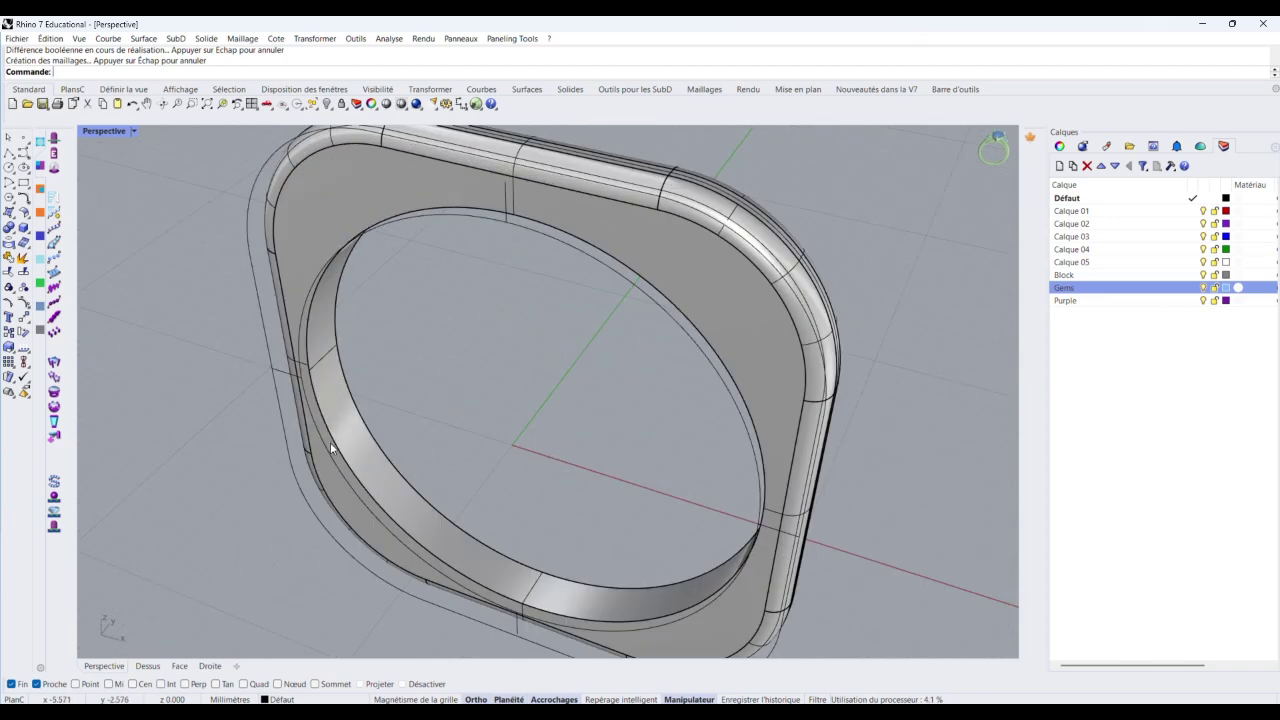
pyautogui.scroll(-3, 456, 371)
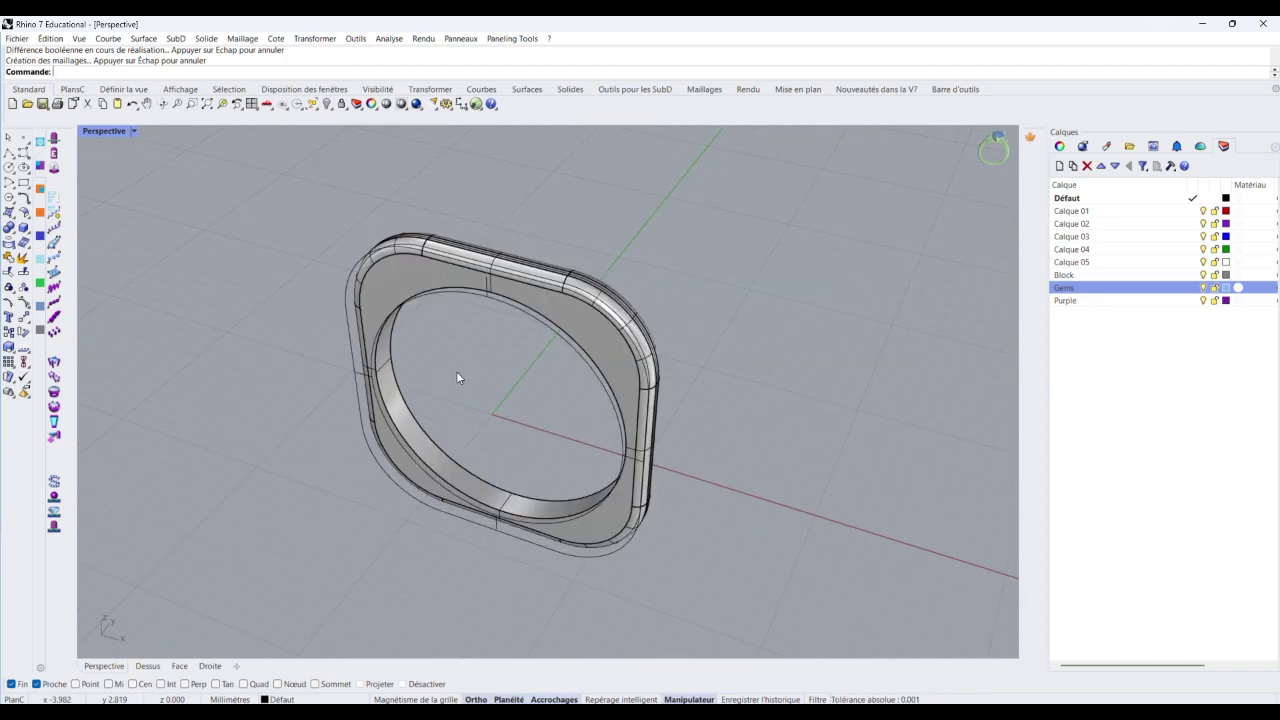
pyautogui.moveTo(456, 371); pyautogui.dragTo(481, 358, button='right')
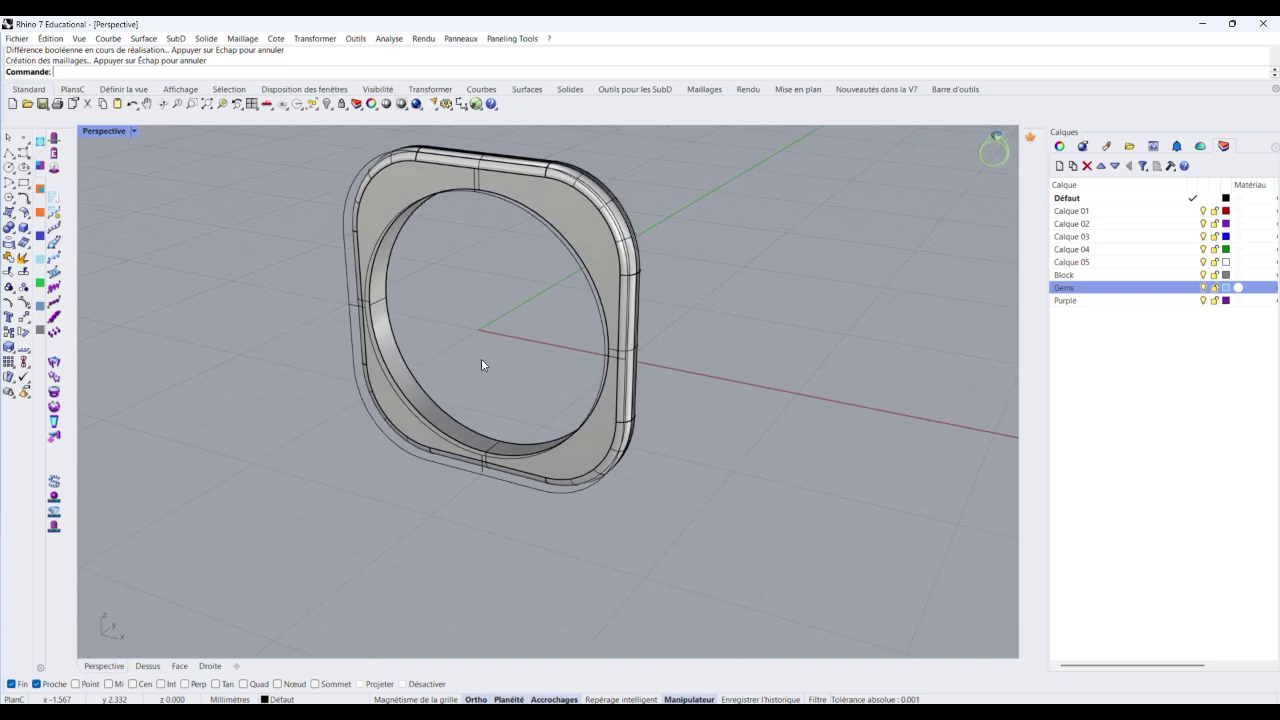
# Fillet both circular edges of the finger hole with a 0.15 mm radius
pyautogui.click(207, 40)
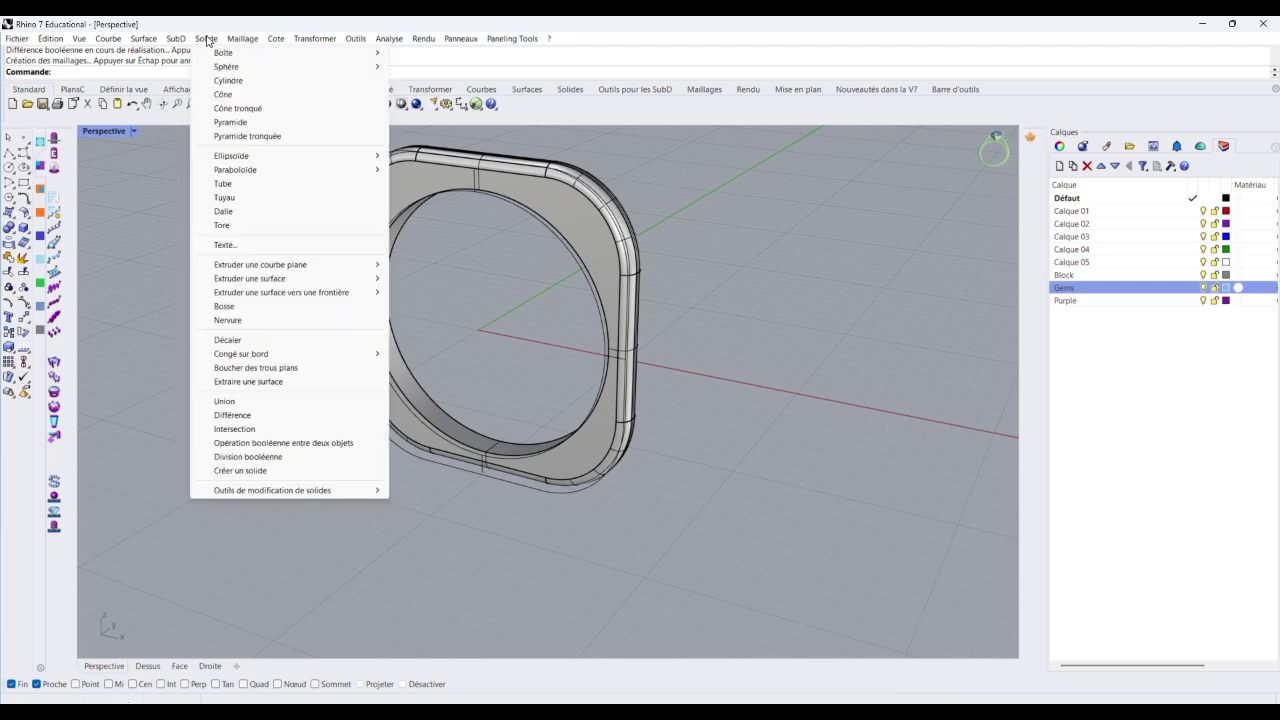
pyautogui.moveTo(266, 354)
pyautogui.click(440, 354)
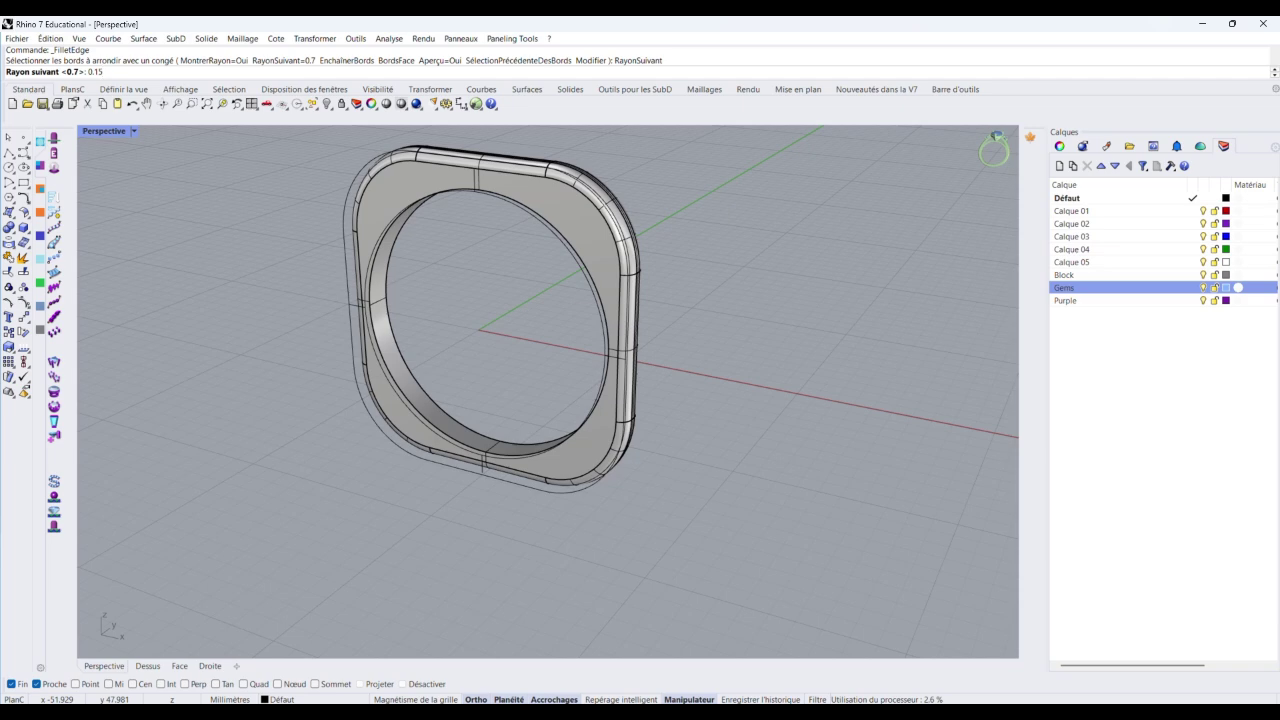
pyautogui.press('Return')
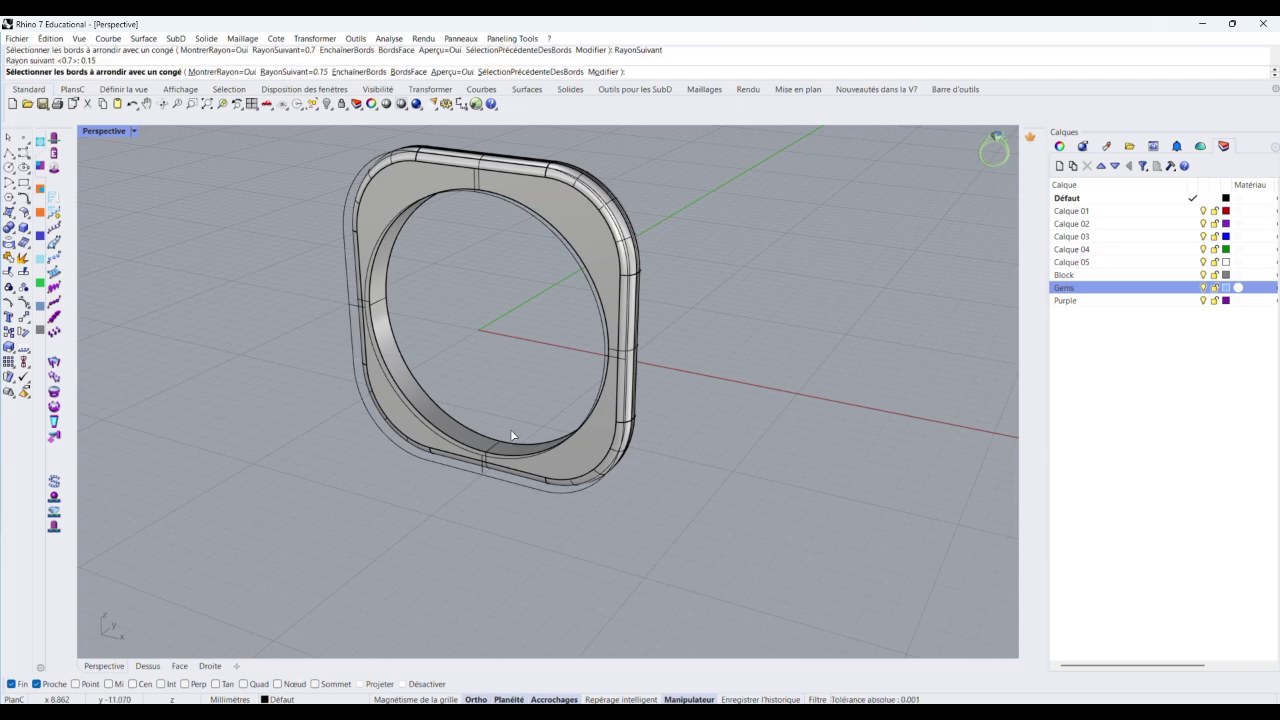
pyautogui.click(481, 455)
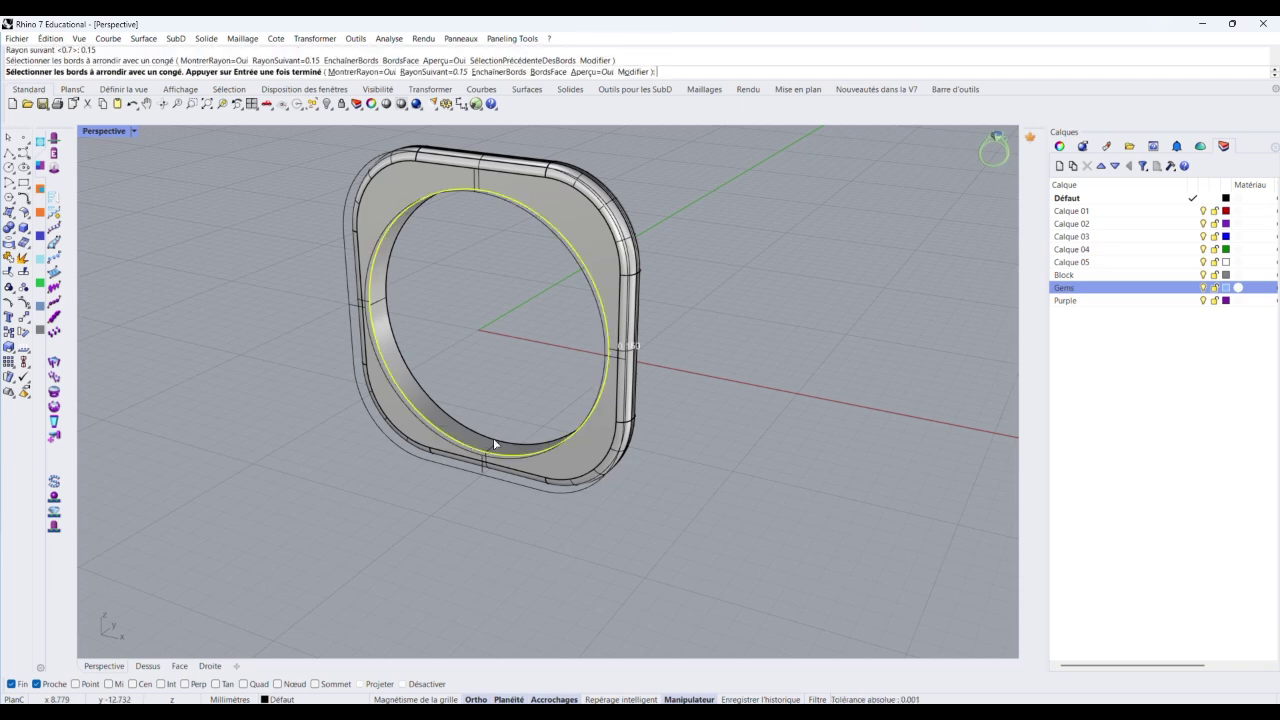
pyautogui.click(389, 287)
pyautogui.press('Return')
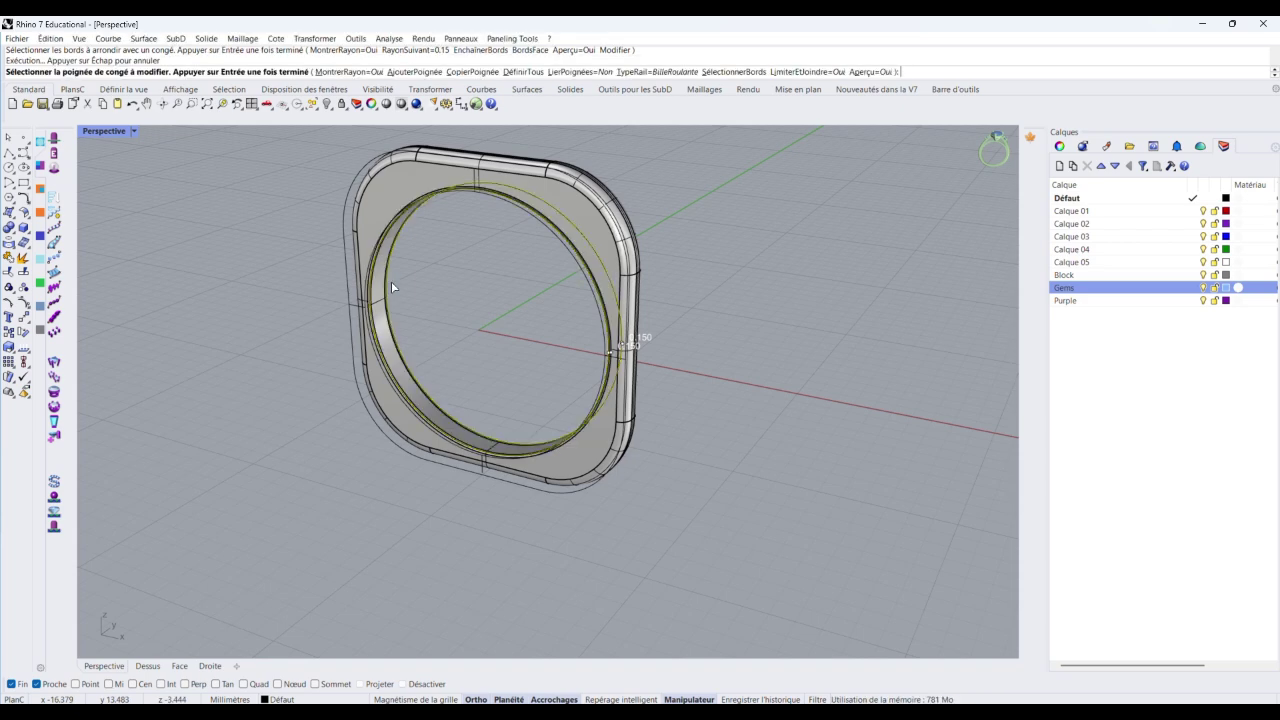
pyautogui.press('Return')
# Examine the finger hole's small edge fillets and the ring's outer rounding up close and from several angles
pyautogui.scroll(10, 392, 281)
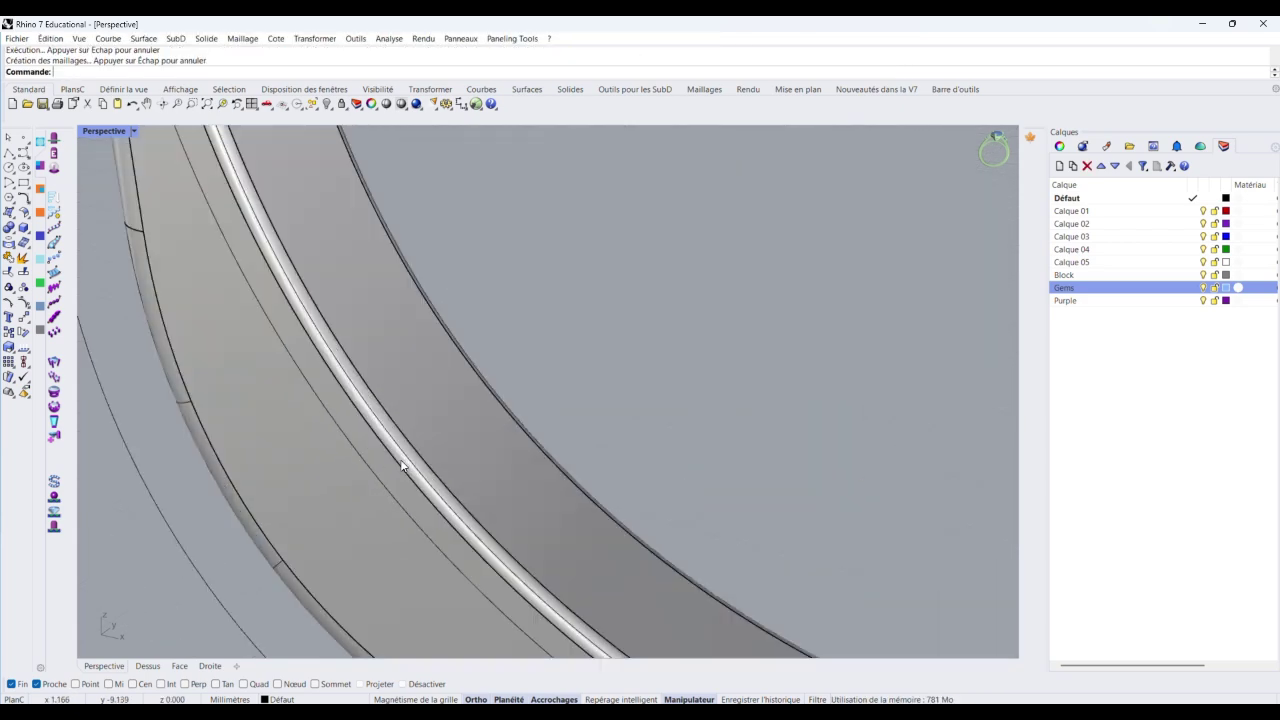
pyautogui.scroll(-10, 557, 332)
pyautogui.scroll(10, 661, 297)
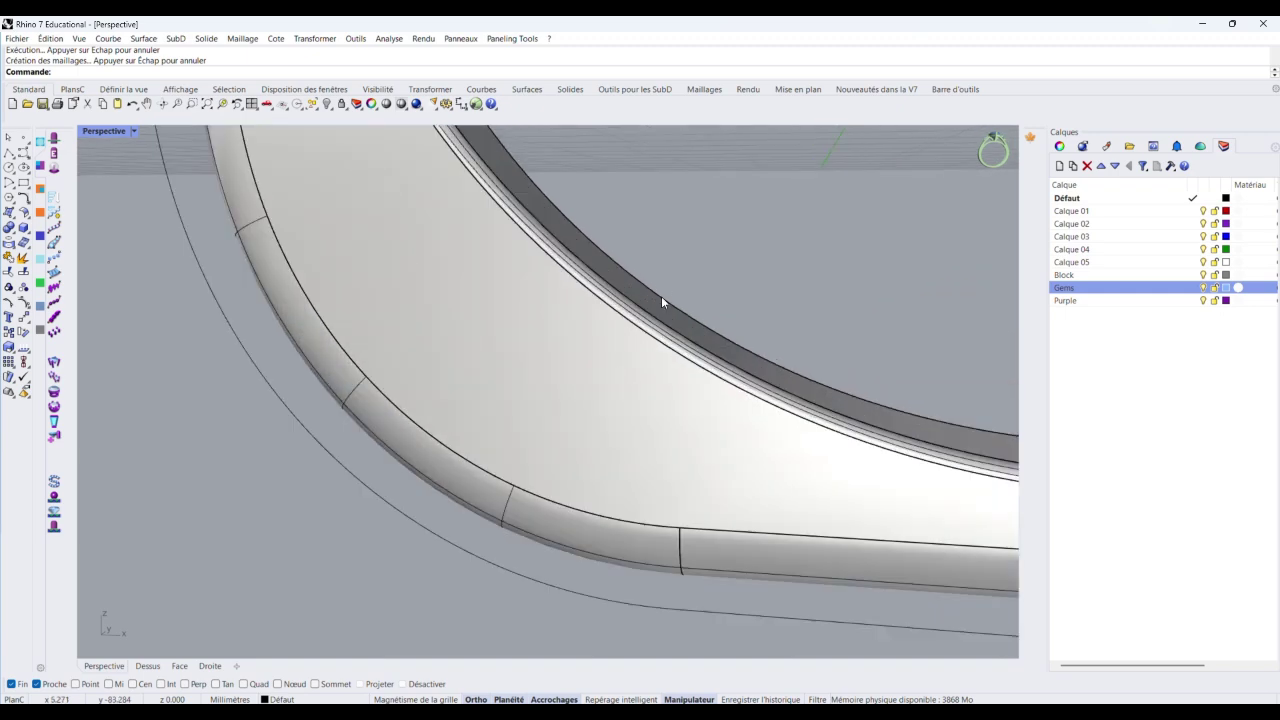
pyautogui.scroll(-10, 657, 309)
pyautogui.moveTo(657, 309); pyautogui.dragTo(640, 357, button='right')
pyautogui.scroll(-5, 476, 352)
pyautogui.scroll(5, 541, 206)
pyautogui.scroll(-5, 541, 206)
pyautogui.moveTo(541, 206); pyautogui.dragTo(574, 213, button='right')
pyautogui.moveTo(693, 192); pyautogui.dragTo(586, 188, button='right')
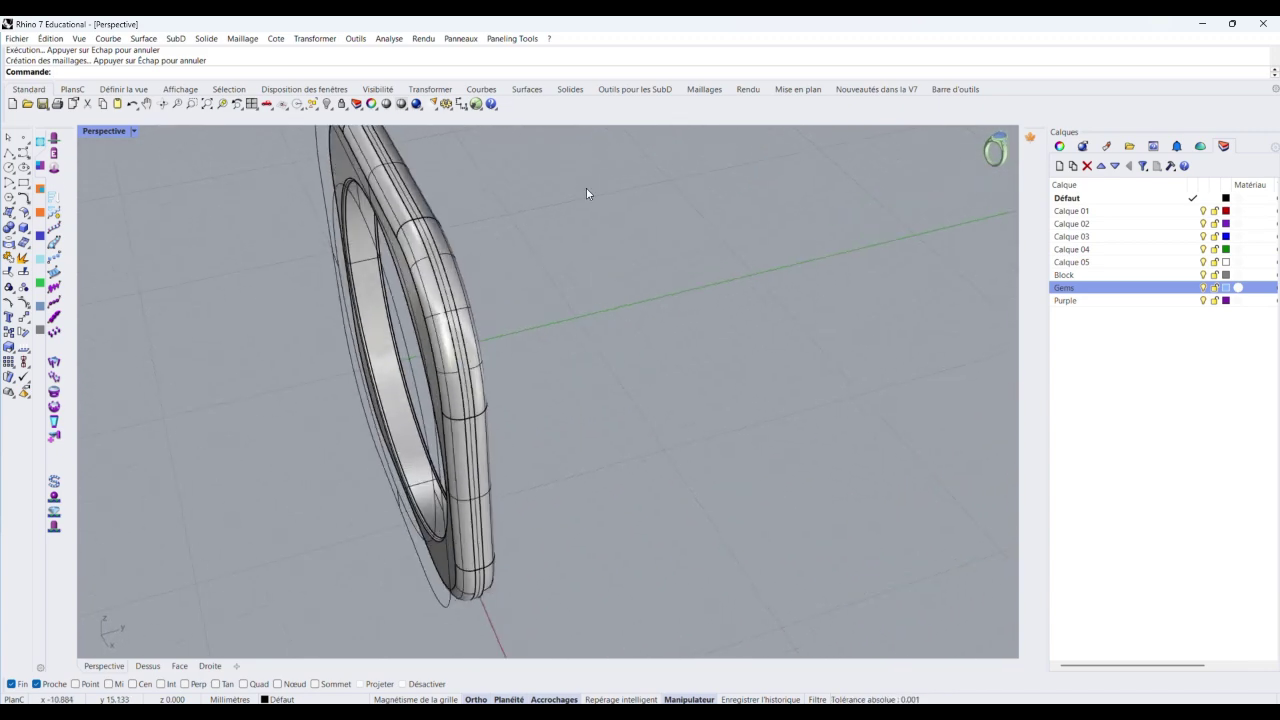
pyautogui.scroll(-6, 401, 219)
pyautogui.moveTo(401, 219); pyautogui.dragTo(511, 320, button='right')
pyautogui.scroll(5, 550, 208)
pyautogui.scroll(-5, 556, 207)
pyautogui.scroll(5, 551, 219)
pyautogui.scroll(-5, 551, 219)
pyautogui.scroll(6, 411, 280)
pyautogui.scroll(6, 457, 268)
pyautogui.scroll(-8, 457, 268)
pyautogui.scroll(8, 511, 320)
pyautogui.scroll(-8, 425, 250)
pyautogui.scroll(-4, 367, 262)
pyautogui.scroll(12, 540, 312)
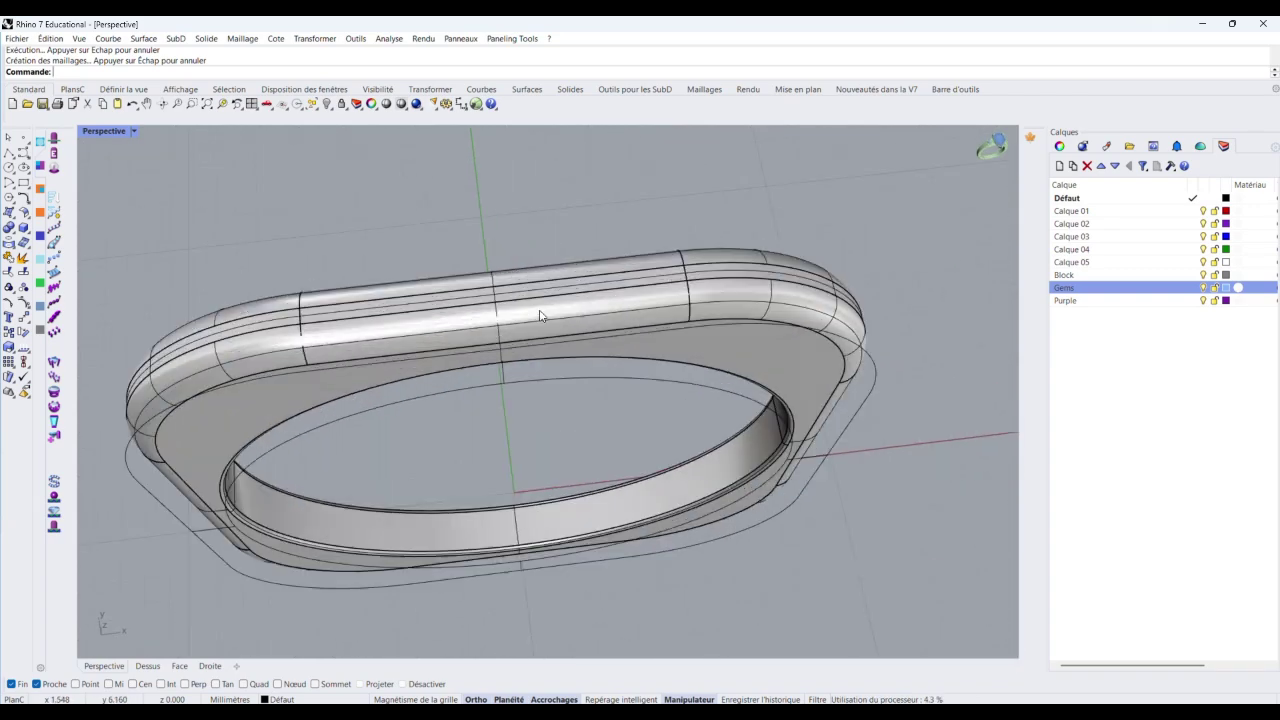
pyautogui.scroll(-6, 597, 312)
pyautogui.moveTo(597, 312); pyautogui.dragTo(533, 222, button='right')
pyautogui.scroll(-3, 501, 212)
pyautogui.scroll(-7, 520, 229)
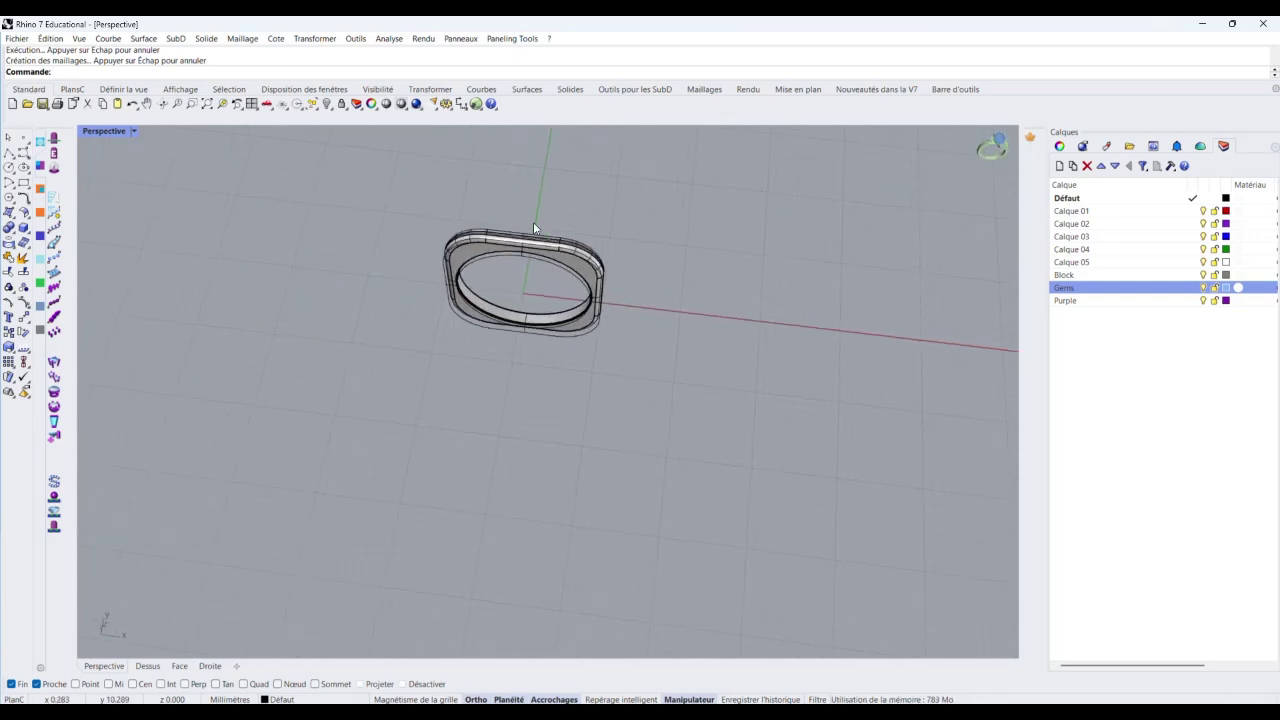
# Try hiding all the construction curves around the ring, and undo the hiding
pyautogui.click(236, 91)
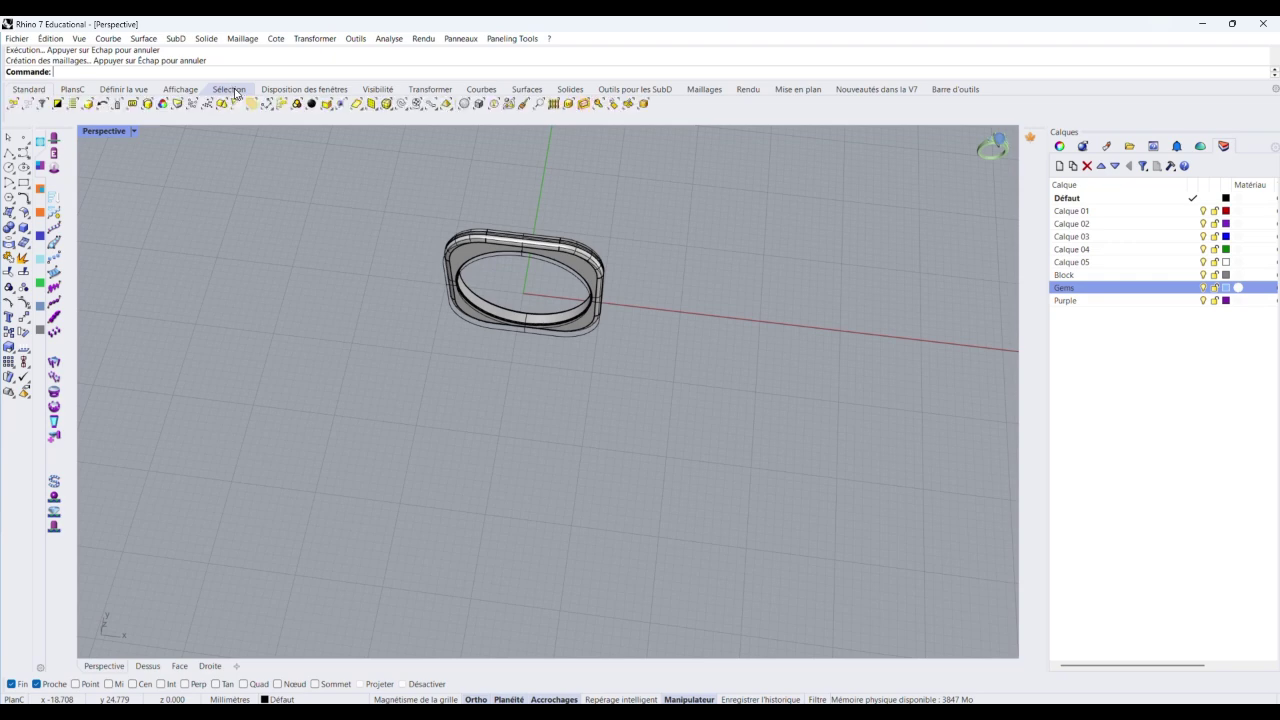
pyautogui.click(401, 105)
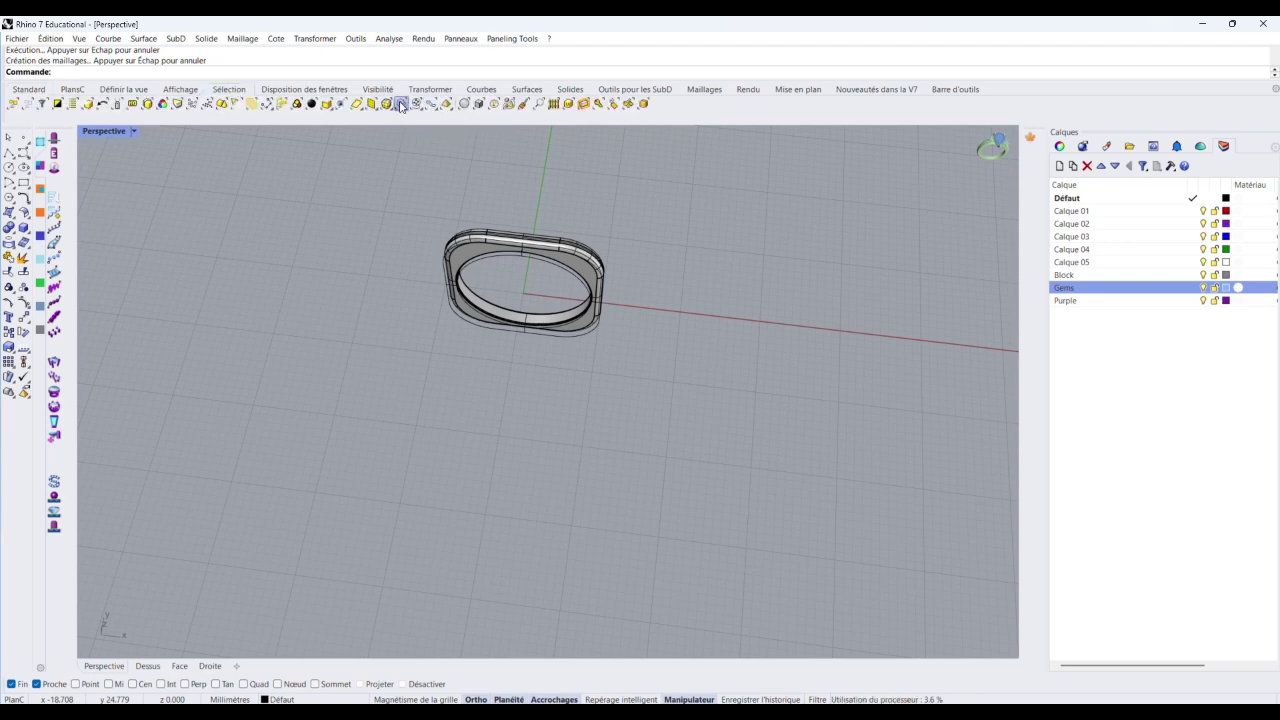
pyautogui.click(29, 89)
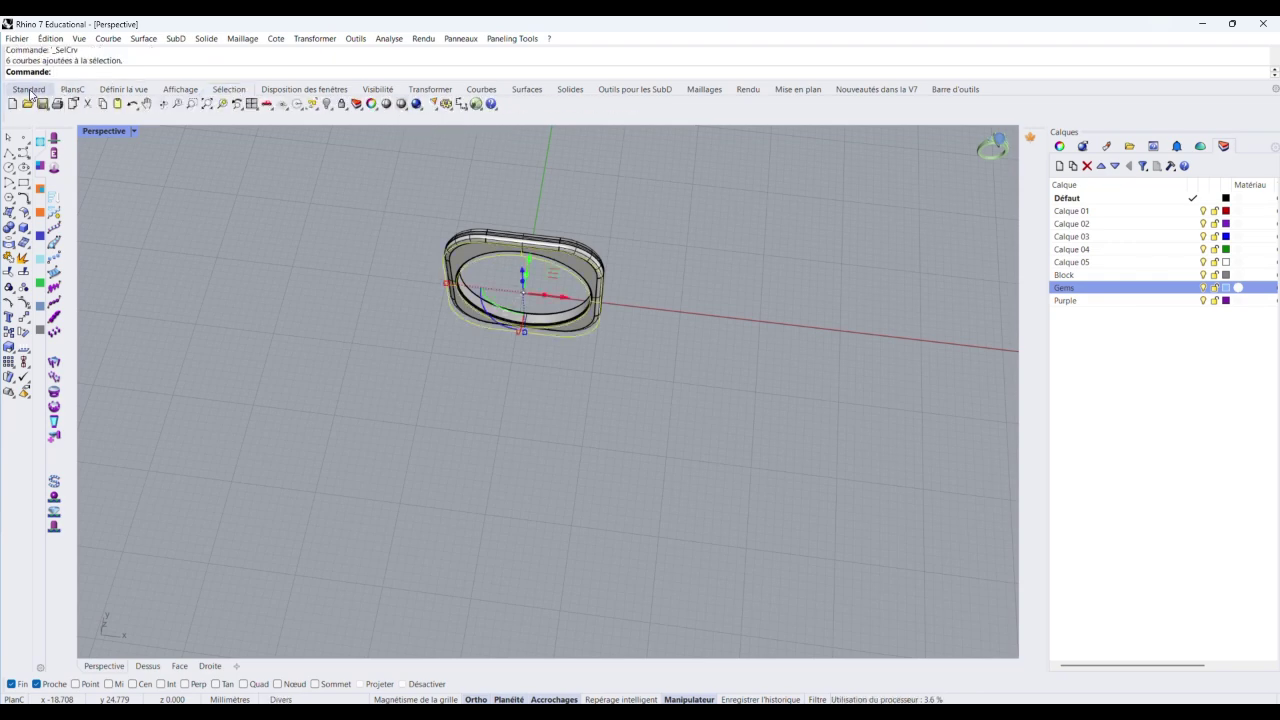
pyautogui.click(326, 106)
pyautogui.moveTo(517, 240)
pyautogui.mouseDown(button='right')
pyautogui.moveTo(466, 163)
pyautogui.moveTo(525, 254)
pyautogui.moveTo(536, 251)
pyautogui.mouseUp(button='right')
pyautogui.scroll(13, 554, 176)
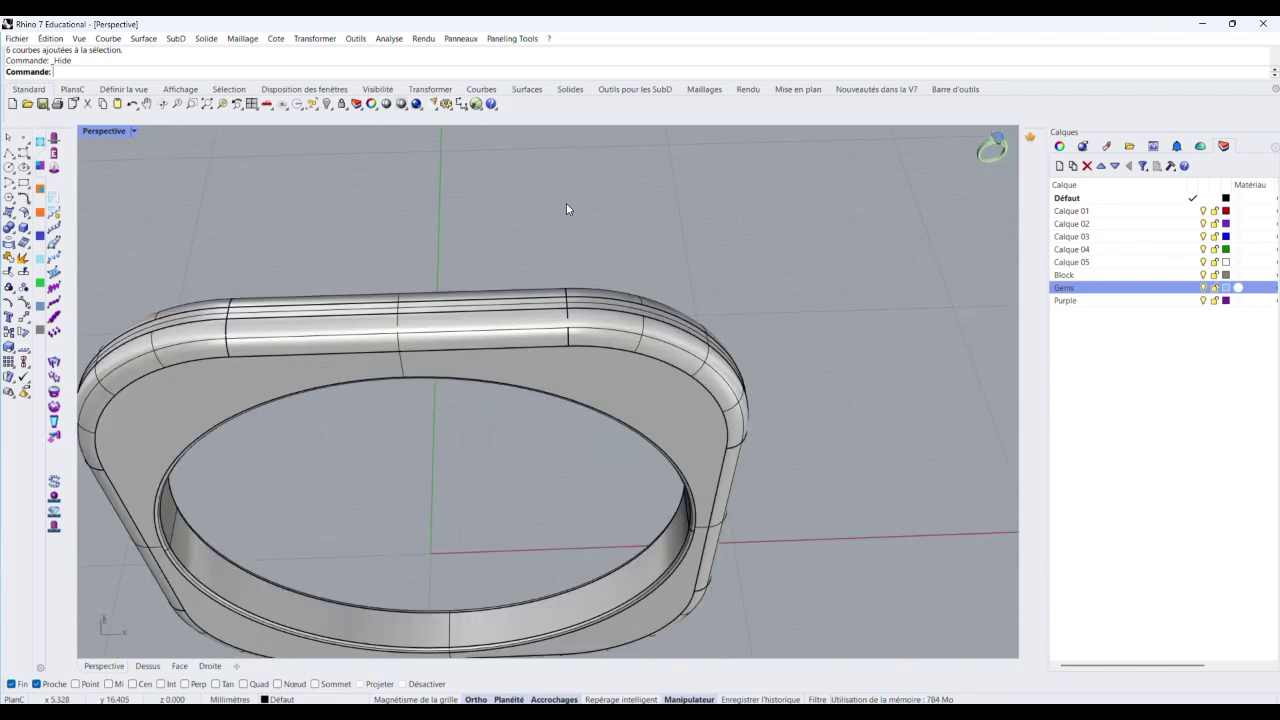
pyautogui.scroll(-5, 566, 203)
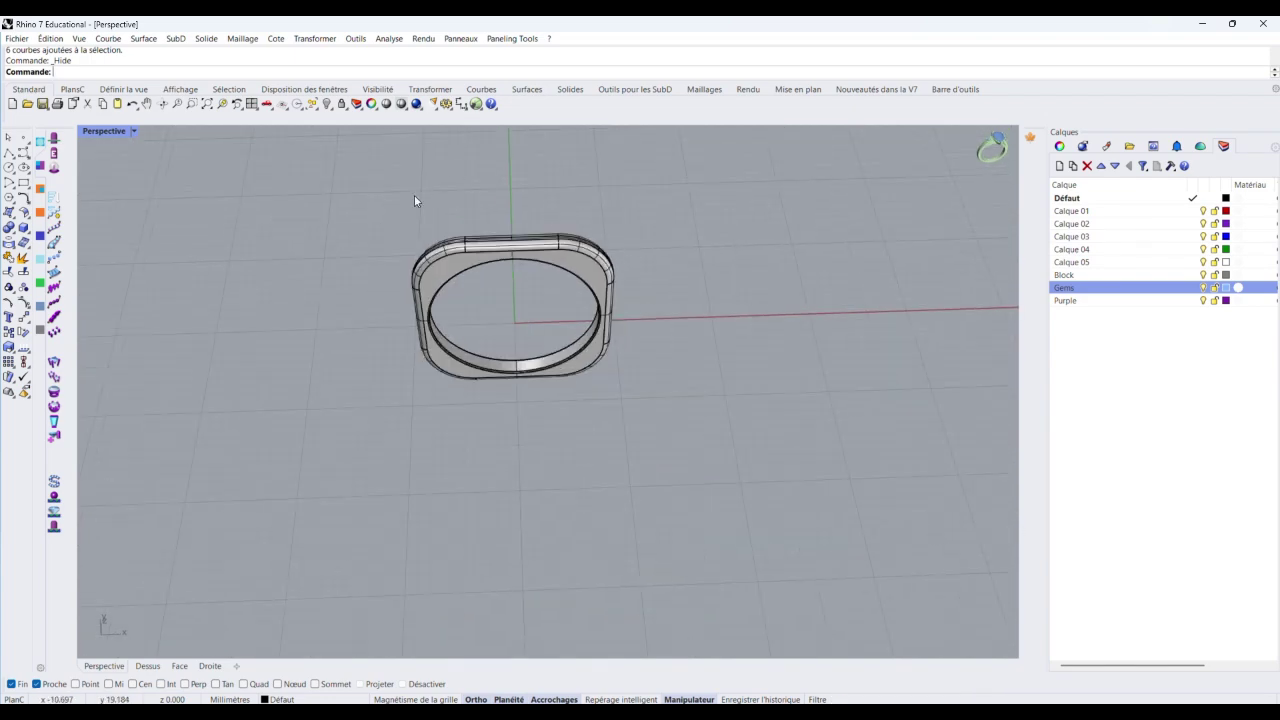
pyautogui.hotkey('ctrl', 'z')
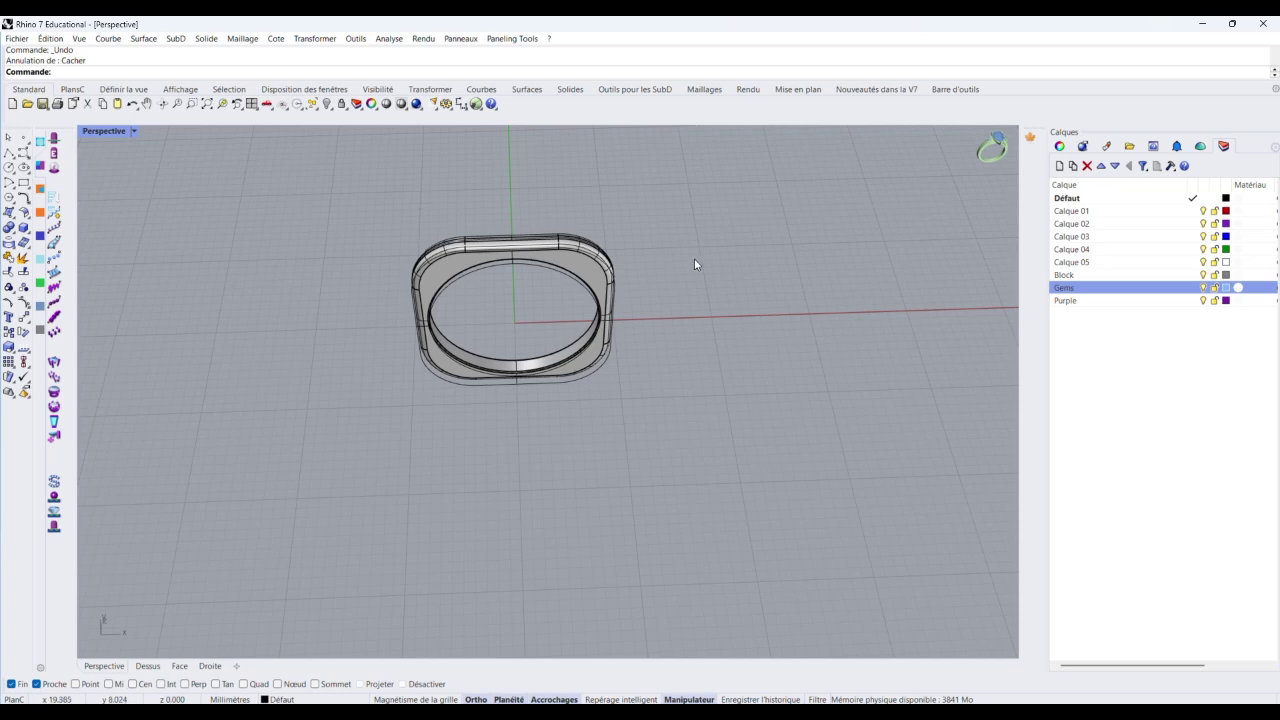
# Move all the curves to the layer Calque 01 and turn that layer off
pyautogui.click(180, 89)
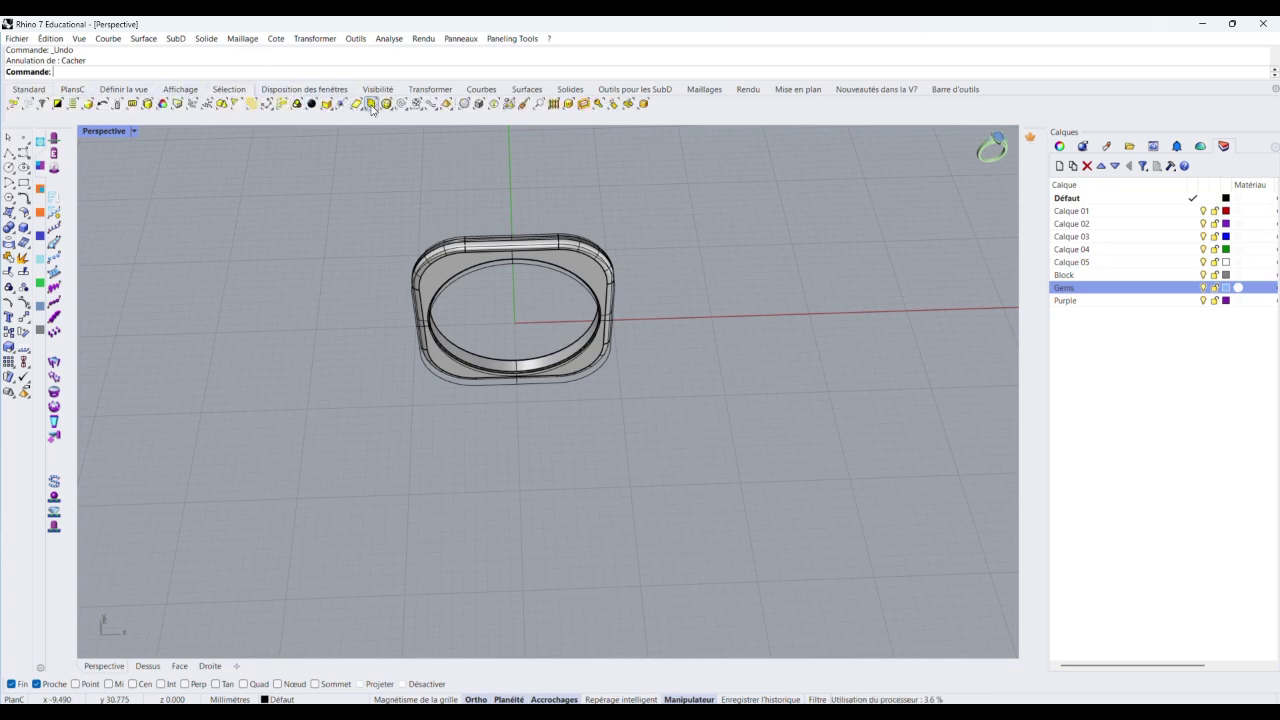
pyautogui.click(400, 103)
pyautogui.rightClick(1077, 212)
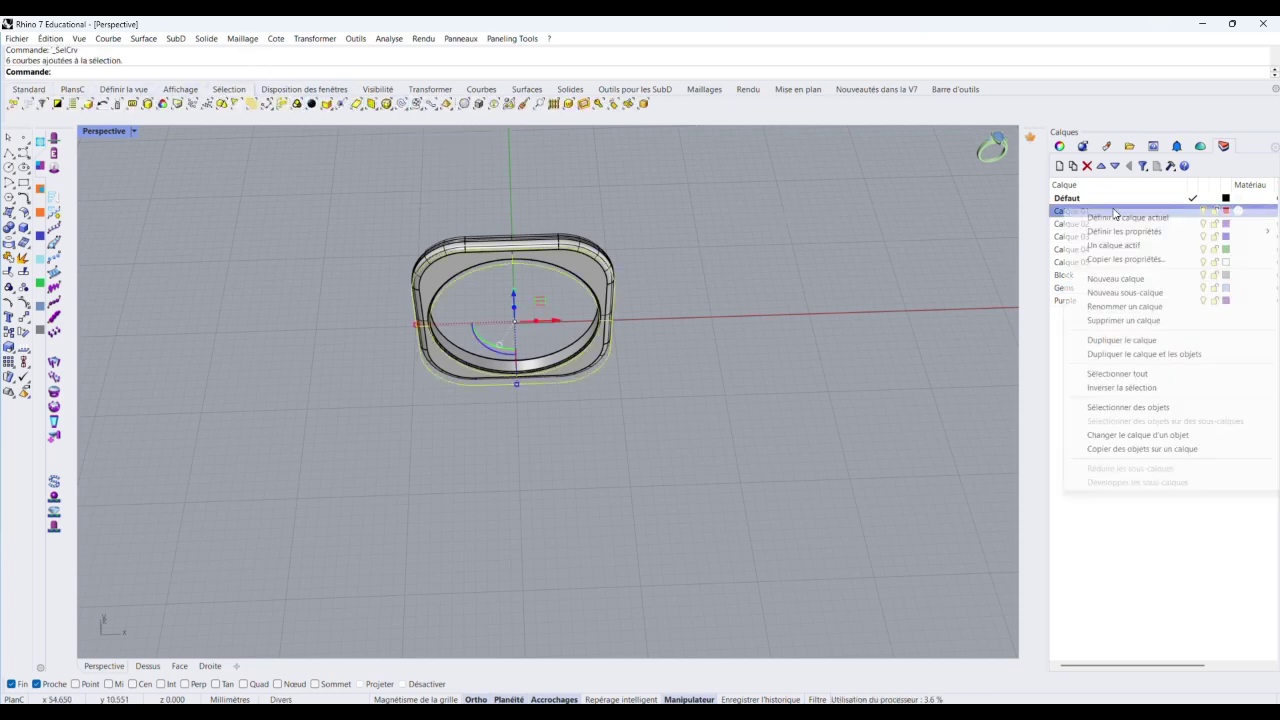
pyautogui.click(1156, 436)
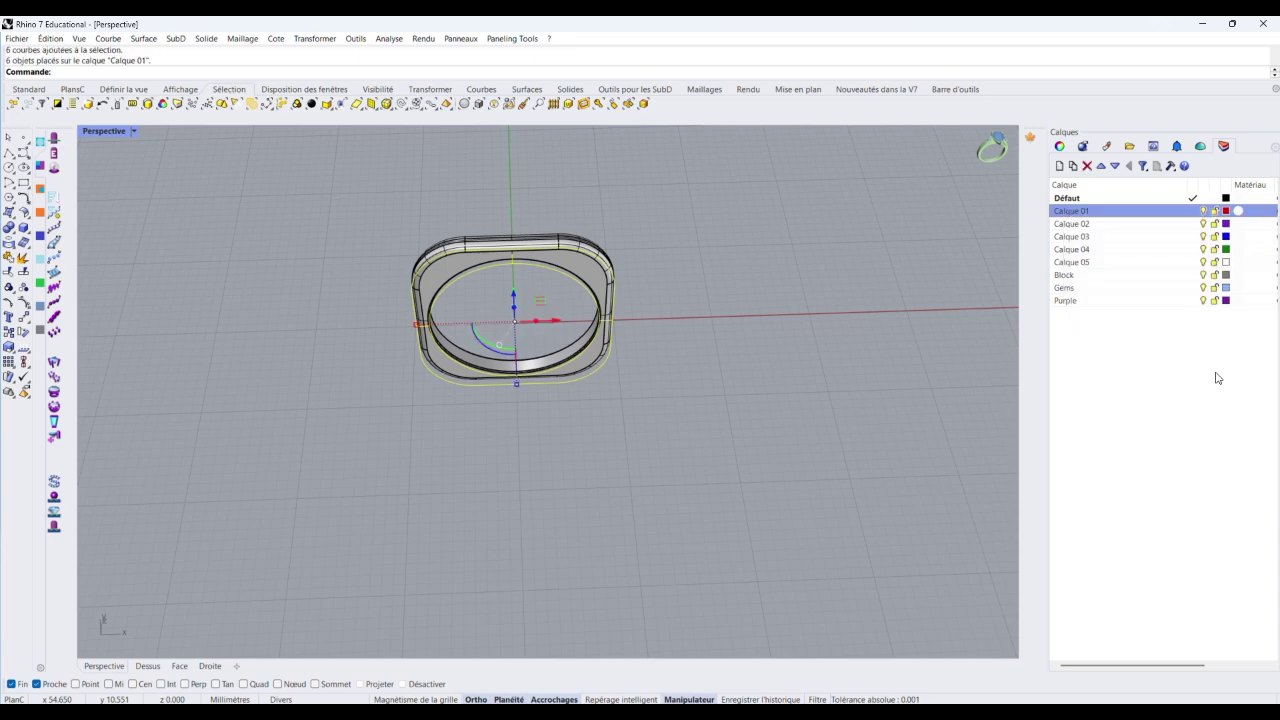
pyautogui.click(1204, 211)
# Examine the ring solid without its construction curves from several angles and distances
pyautogui.moveTo(648, 312); pyautogui.dragTo(463, 261, button='right')
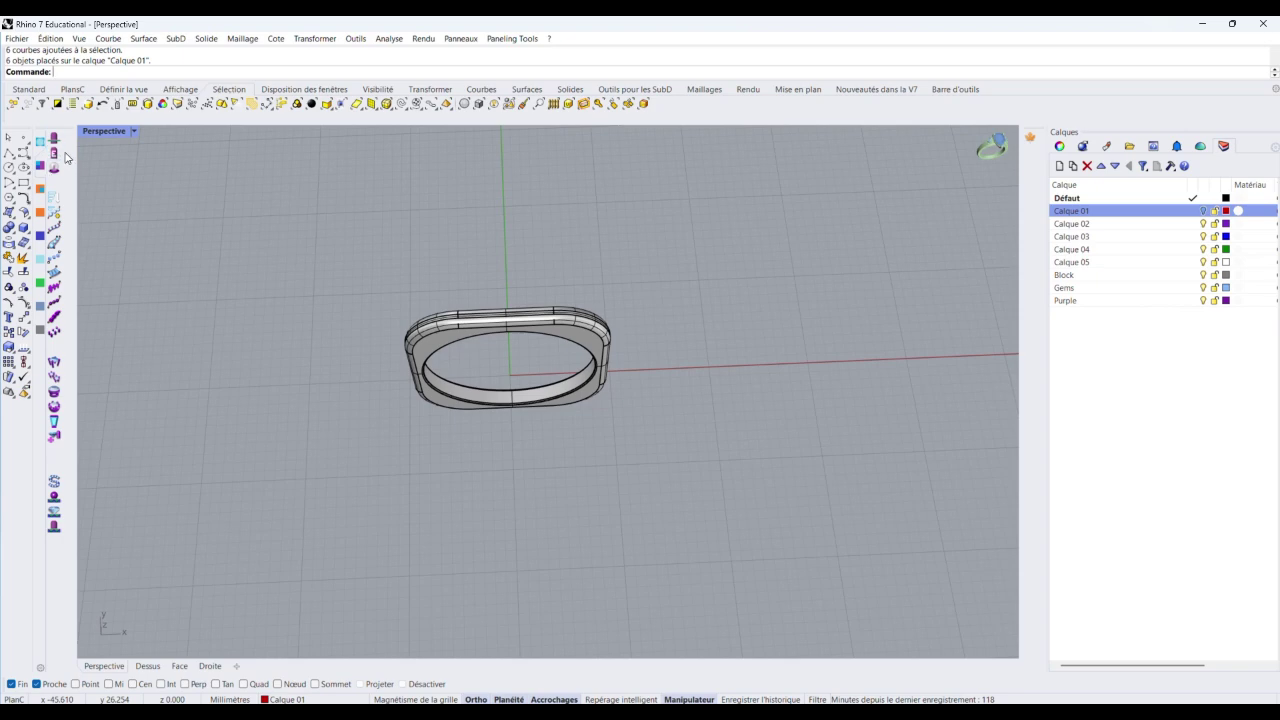
pyautogui.moveTo(488, 352); pyautogui.dragTo(474, 311, button='right')
pyautogui.scroll(10, 484, 214)
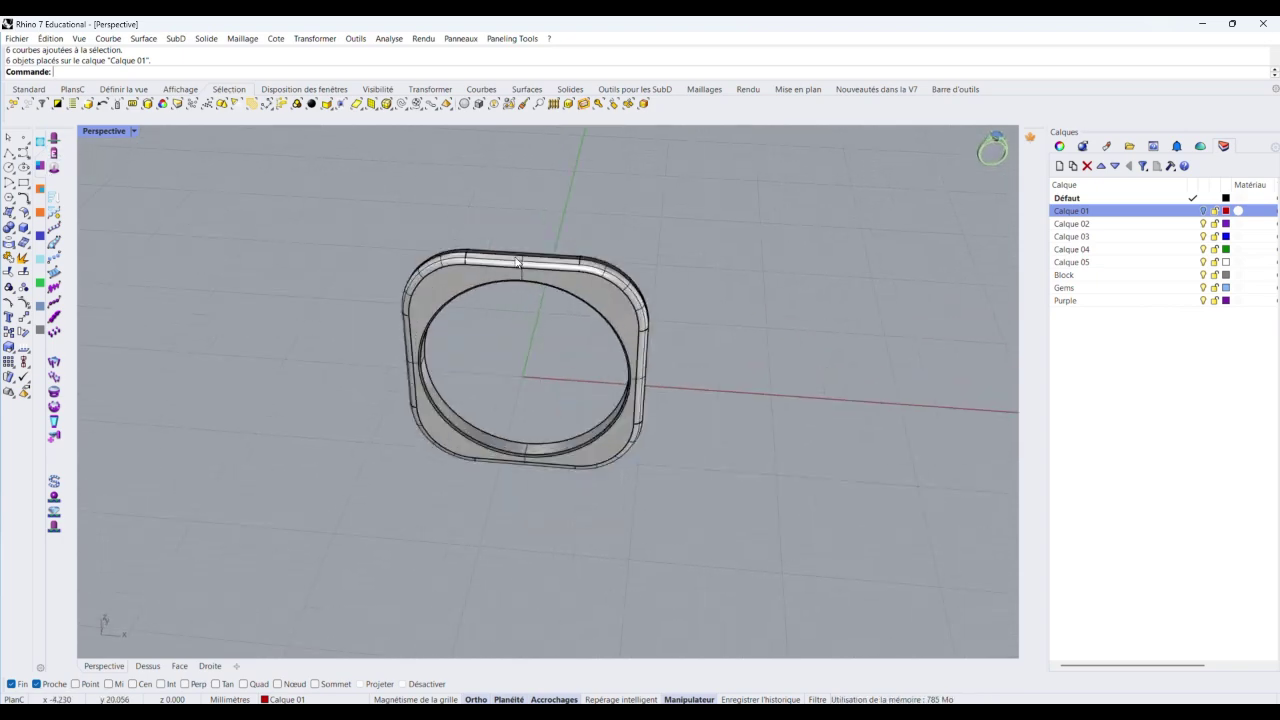
pyautogui.scroll(-5, 511, 249)
pyautogui.moveTo(511, 249); pyautogui.dragTo(493, 348, button='right')
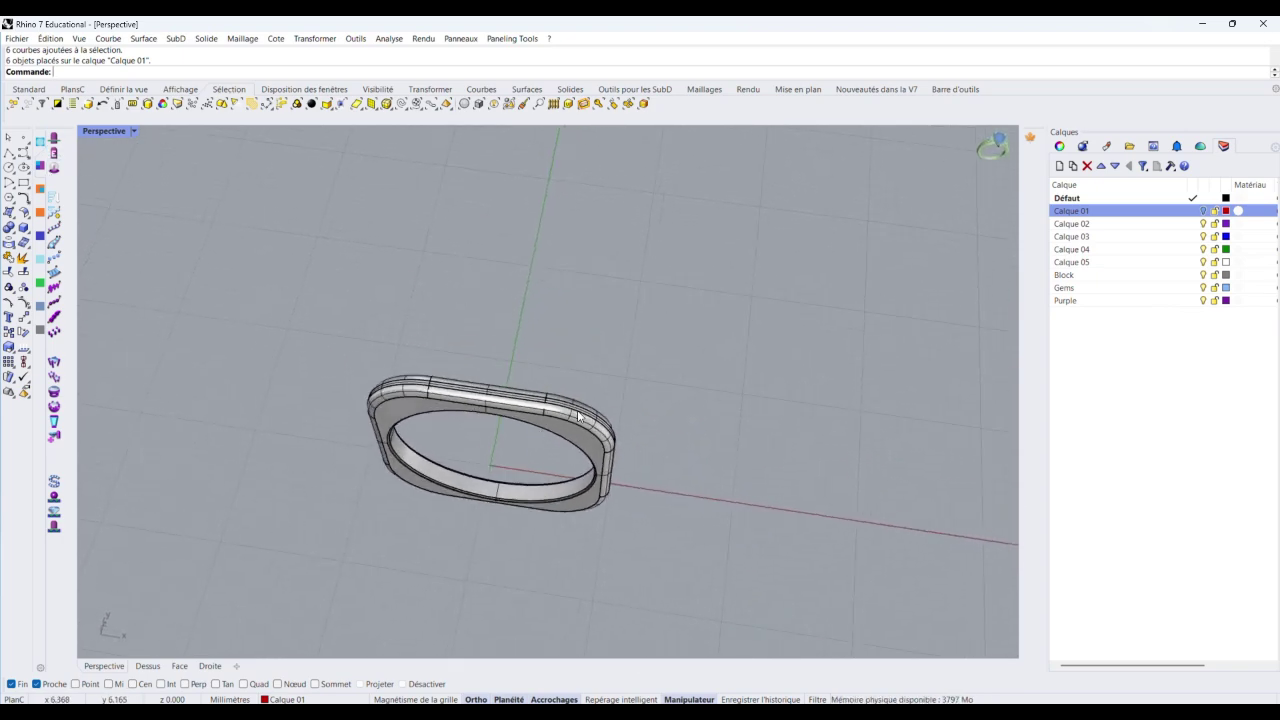
pyautogui.moveTo(578, 418); pyautogui.dragTo(480, 375, button='right')
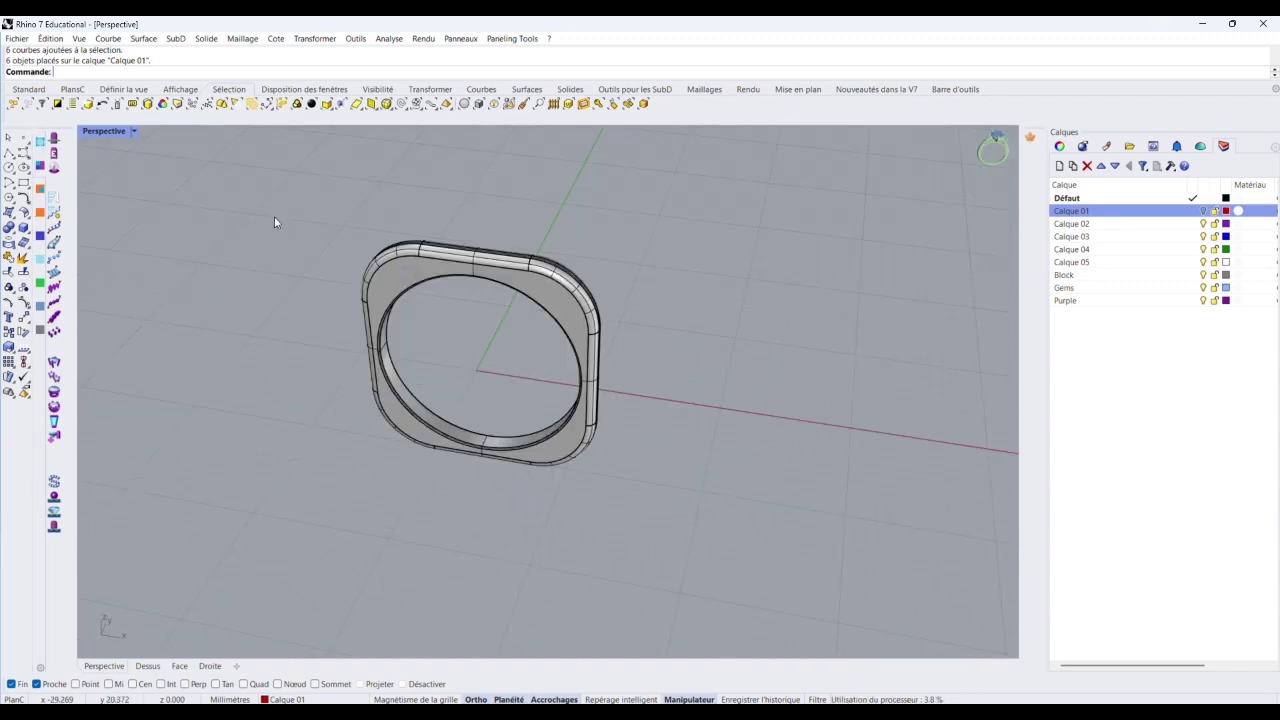
pyautogui.scroll(5, 424, 254)
pyautogui.scroll(-2, 395, 248)
pyautogui.moveTo(390, 247); pyautogui.dragTo(384, 282, button='right')
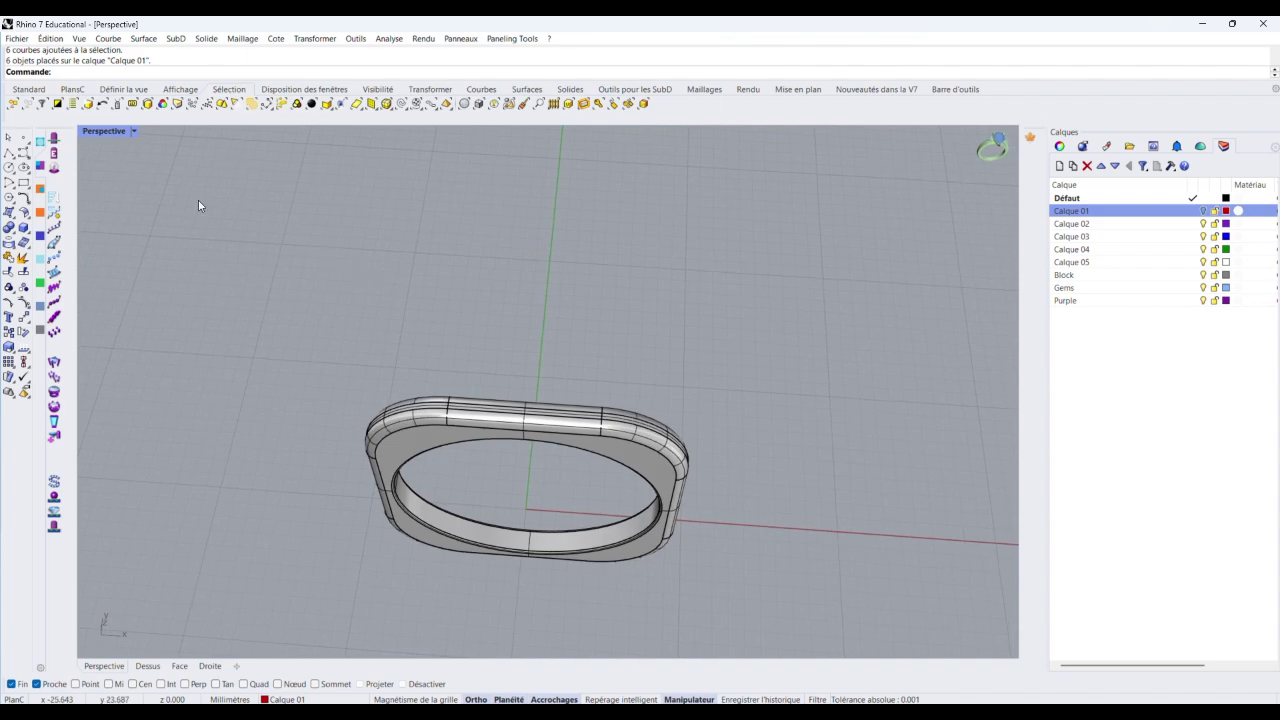
# Open the diamond chooser and place its window beside the ring
pyautogui.click(42, 145)
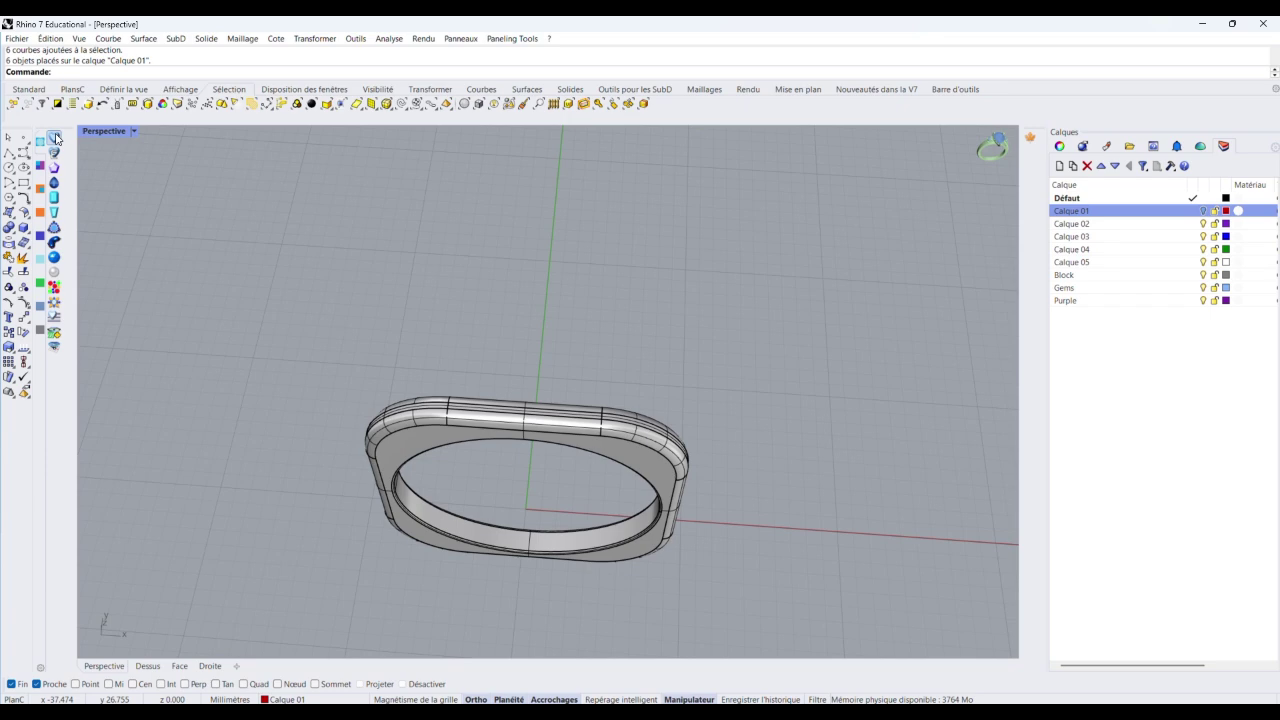
pyautogui.click(56, 139)
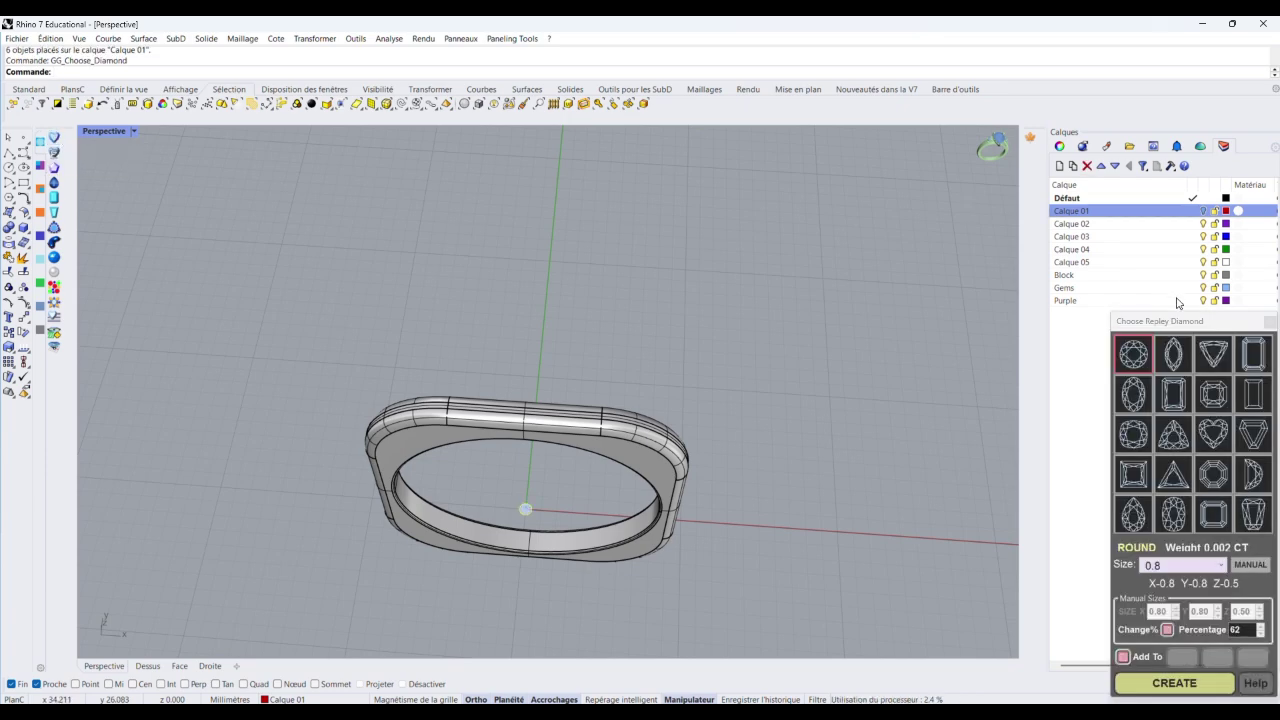
pyautogui.moveTo(1176, 320); pyautogui.dragTo(894, 161)
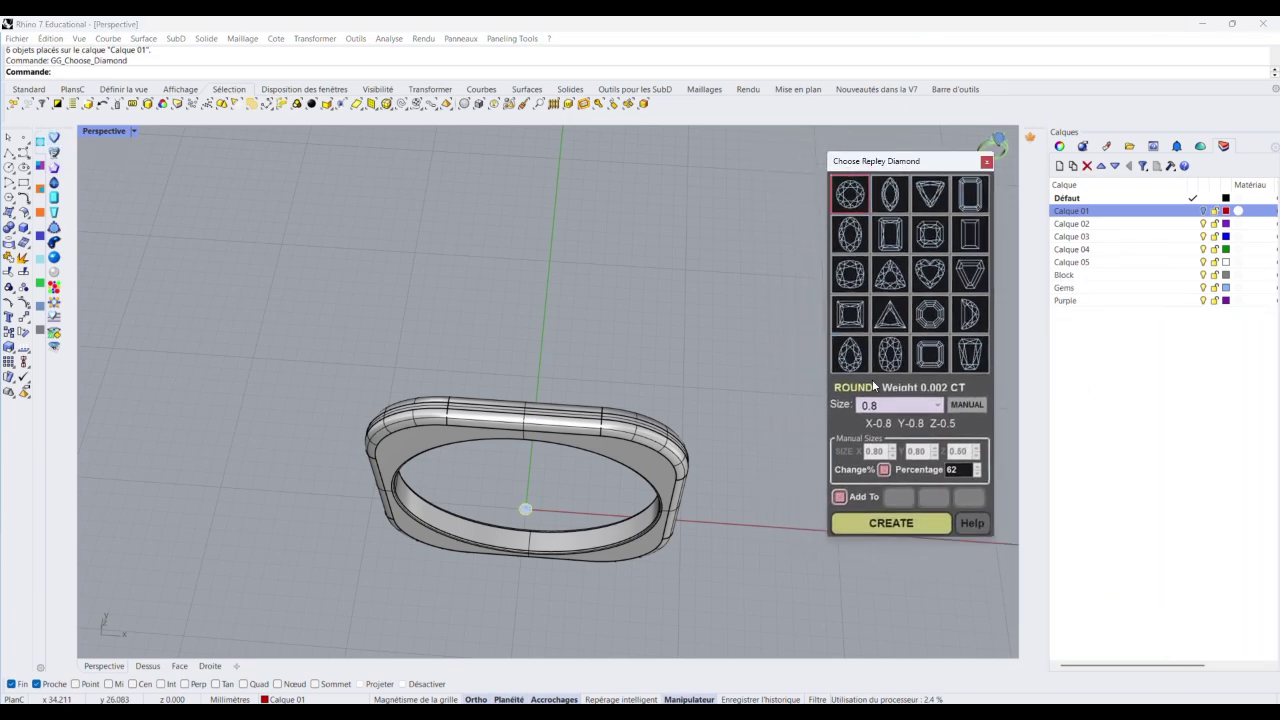
pyautogui.scroll(-2, 747, 391)
pyautogui.moveTo(741, 392)
pyautogui.mouseDown(button='right')
pyautogui.moveTo(754, 379)
pyautogui.moveTo(742, 368)
pyautogui.mouseUp(button='right')
pyautogui.scroll(3, 569, 256)
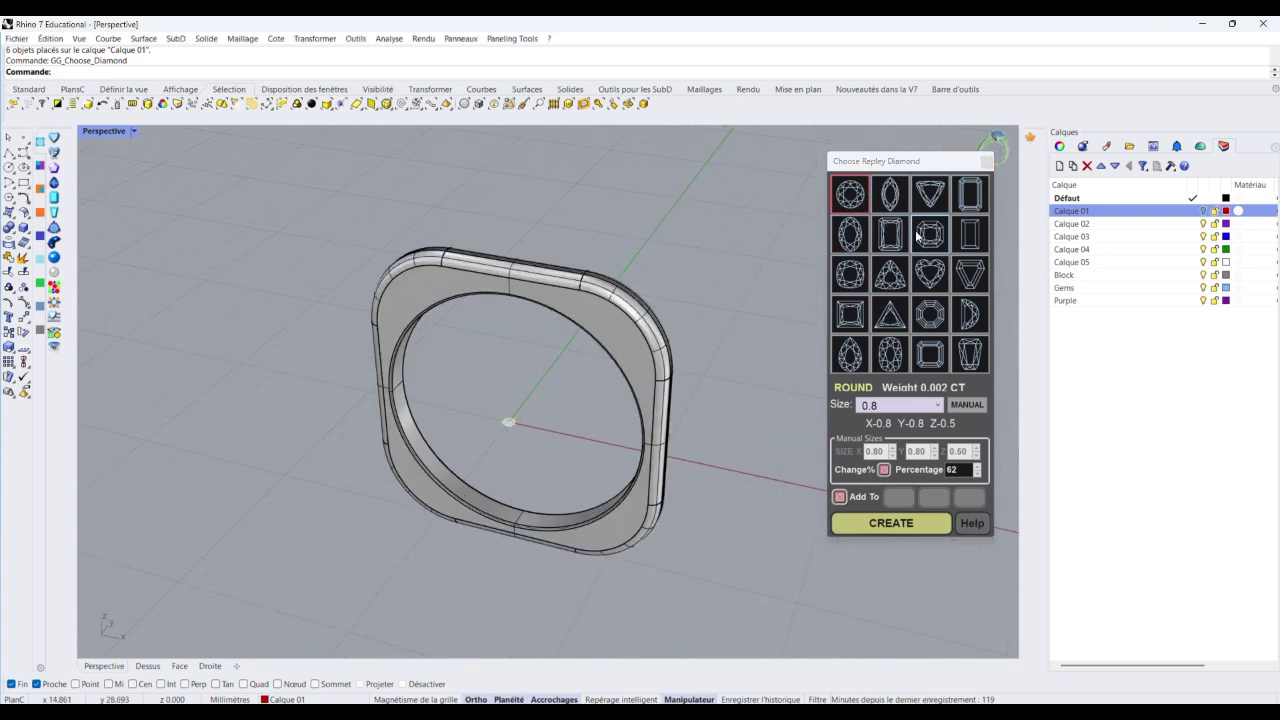
# Choose the straight baguette cut at size 3.25/1.5 and compare its preview with the ring's band in the four-view layout
pyautogui.click(979, 243)
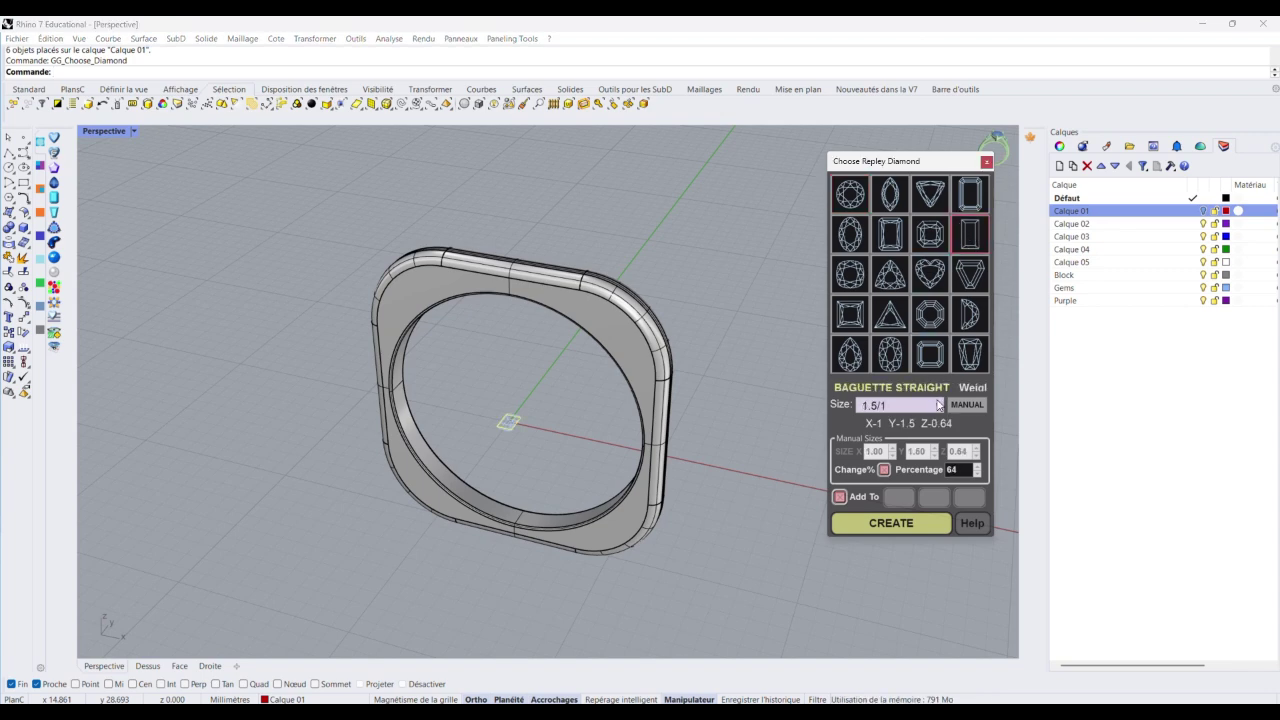
pyautogui.click(939, 405)
pyautogui.scroll(-1, 891, 464)
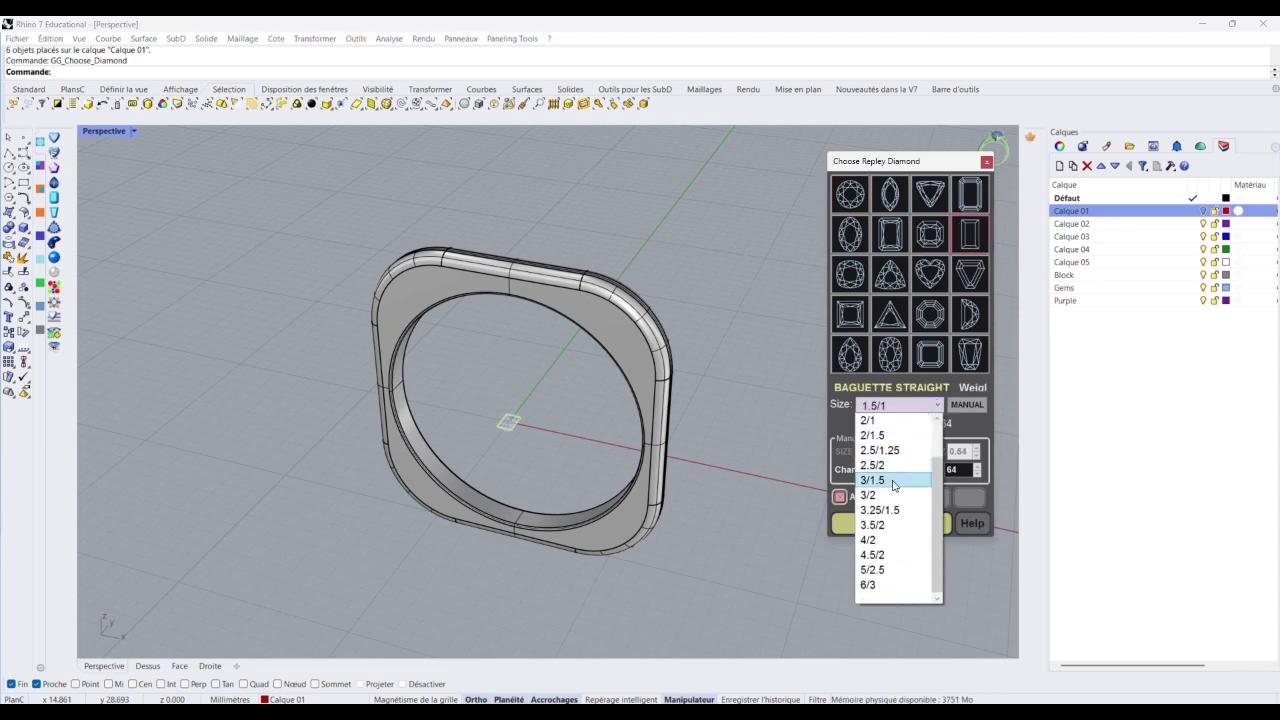
pyautogui.click(894, 509)
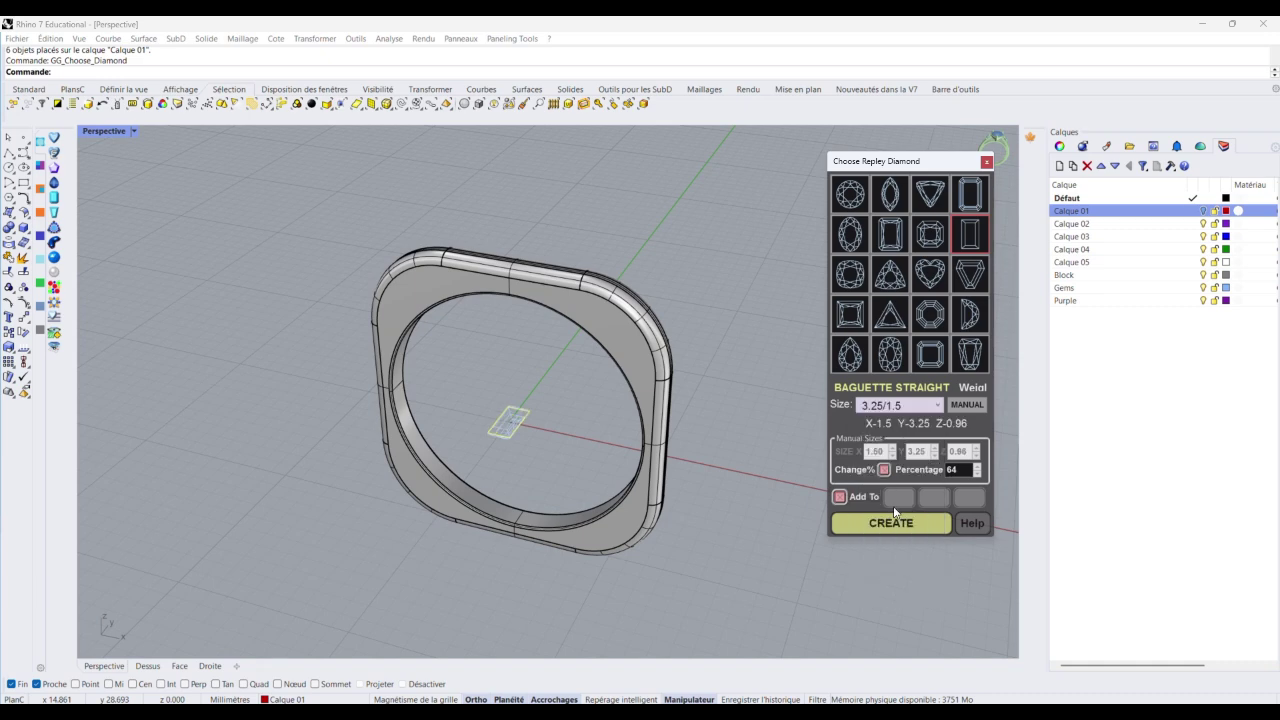
pyautogui.moveTo(450, 300); pyautogui.dragTo(497, 482, button='right')
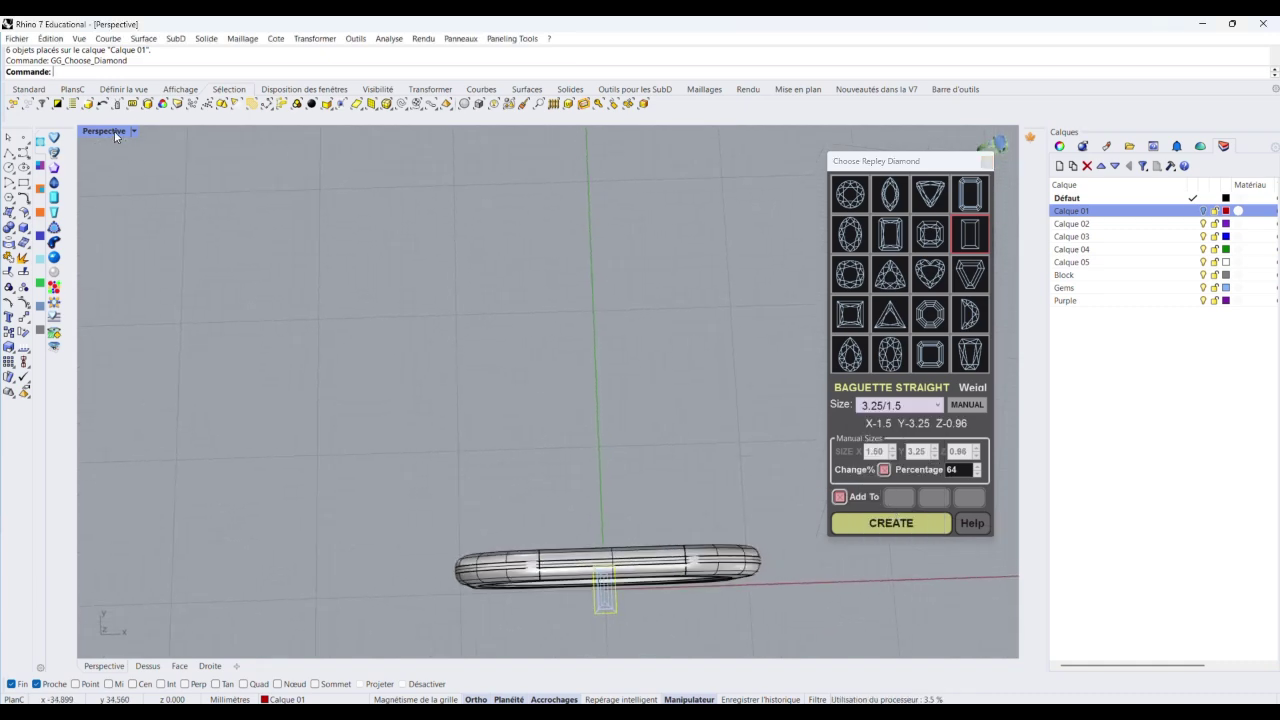
pyautogui.doubleClick(112, 131)
pyautogui.click(217, 188)
pyautogui.scroll(5, 406, 237)
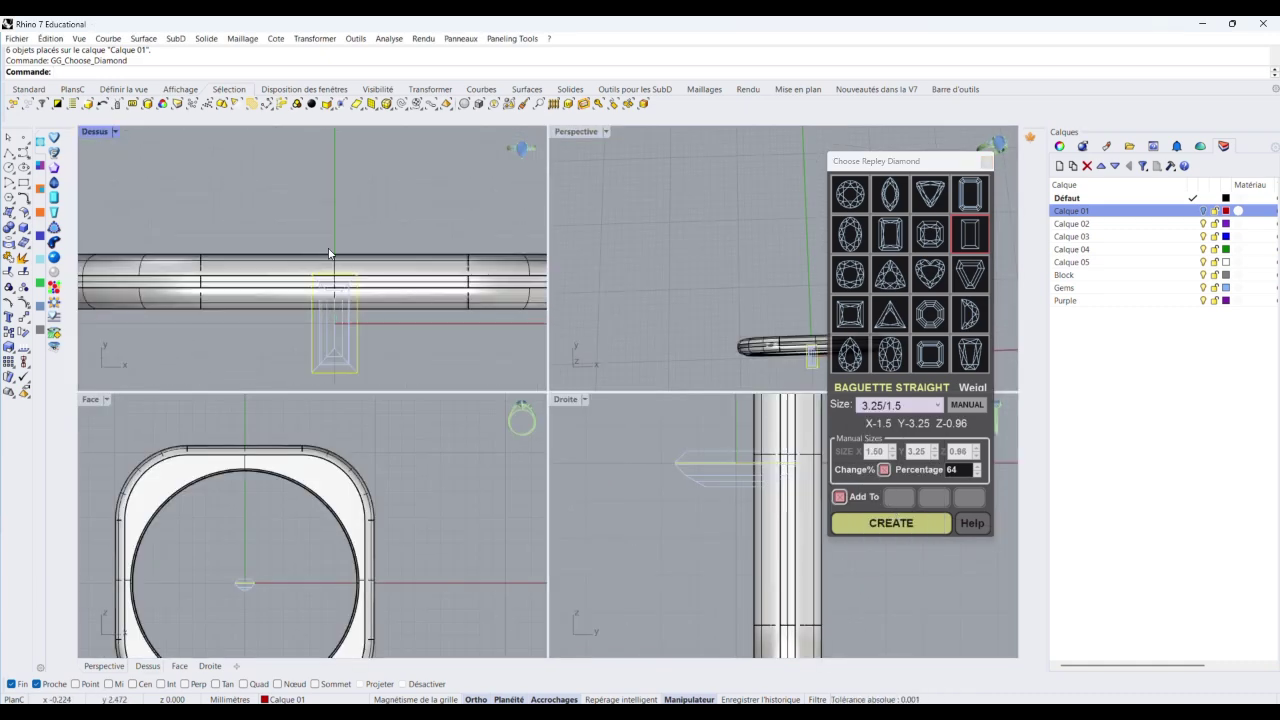
pyautogui.scroll(-4, 343, 236)
pyautogui.scroll(2, 353, 303)
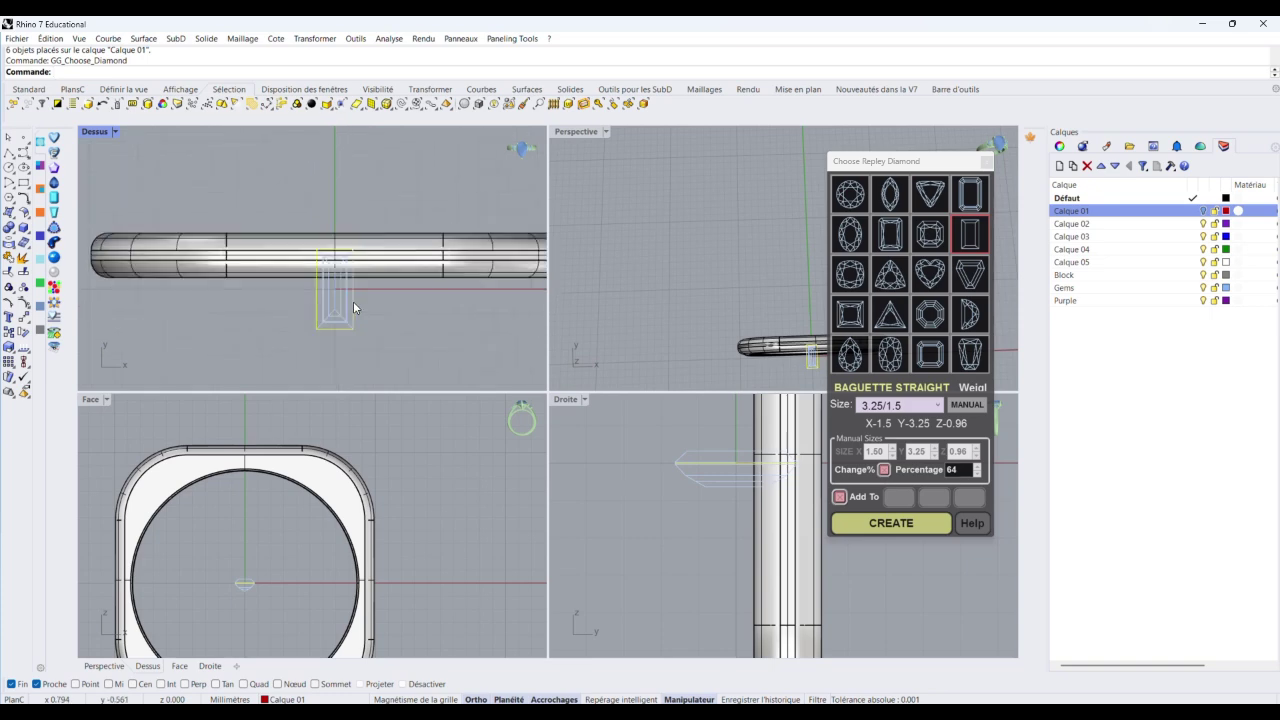
# Compare the baguette preview against the band at sizes 3.5/2, 4.5/2 and 3.25/1.5
pyautogui.click(940, 406)
pyautogui.click(906, 525)
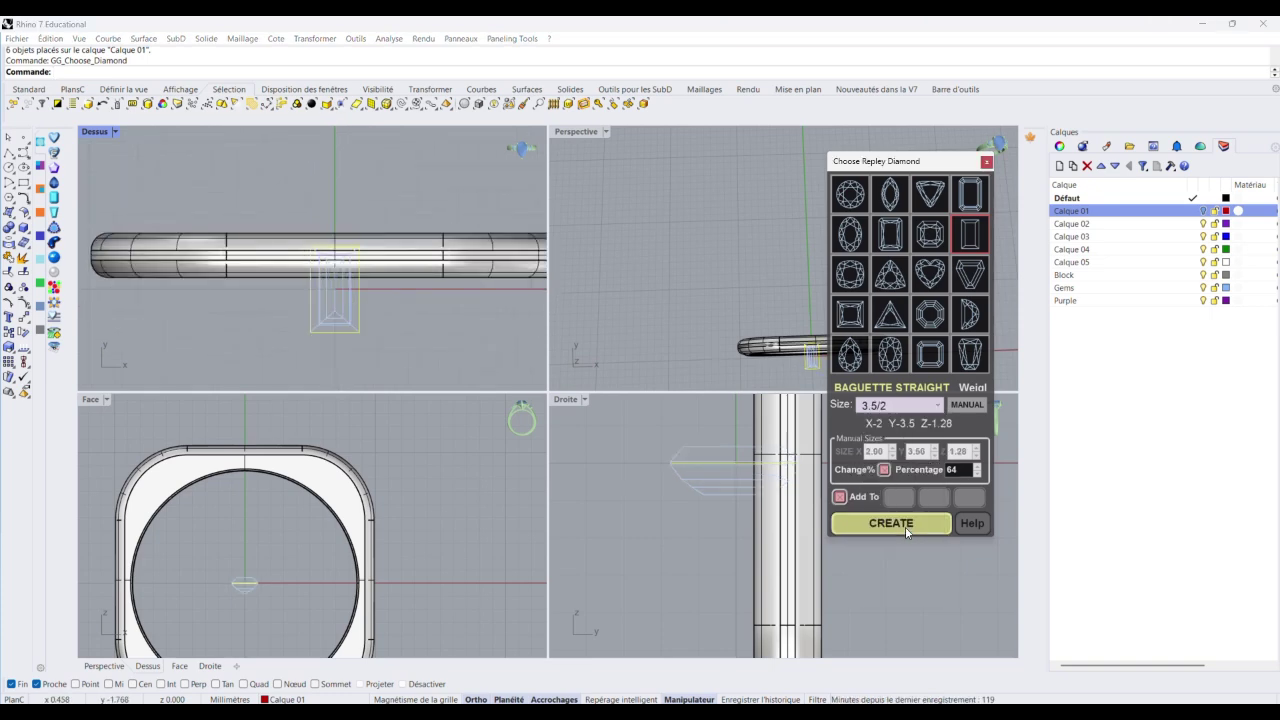
pyautogui.click(939, 406)
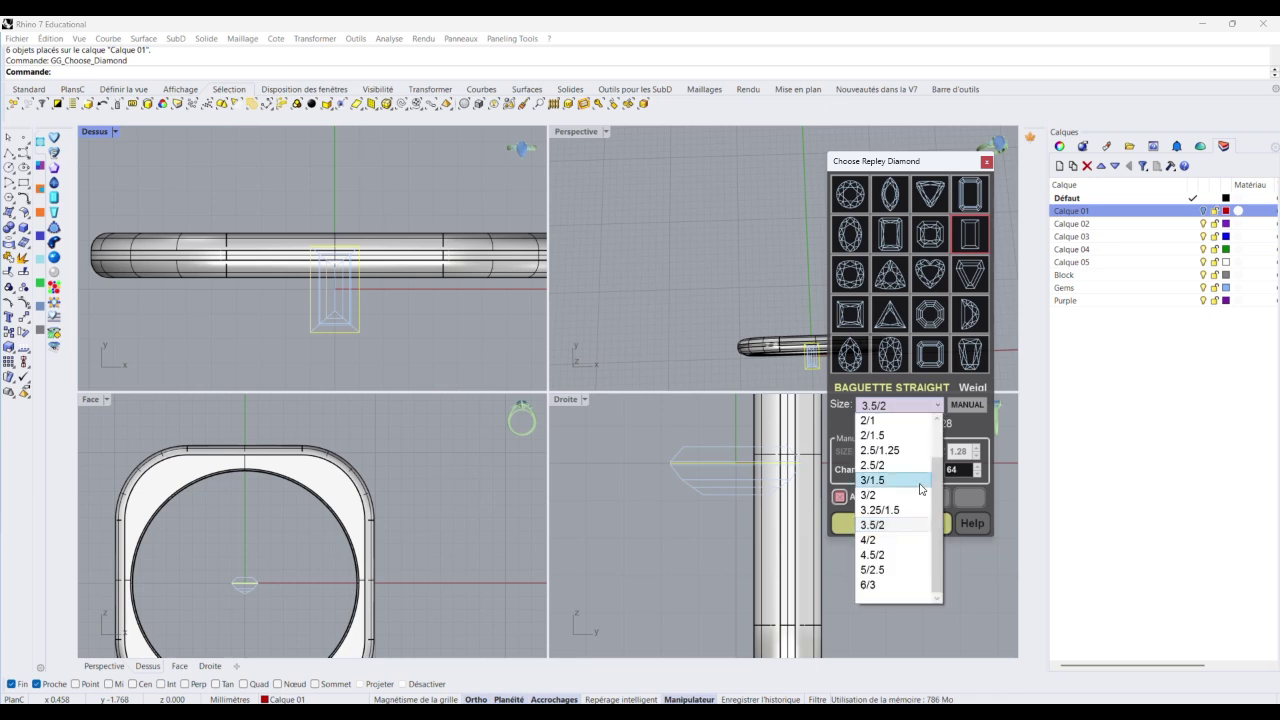
pyautogui.click(911, 555)
pyautogui.scroll(-2, 348, 327)
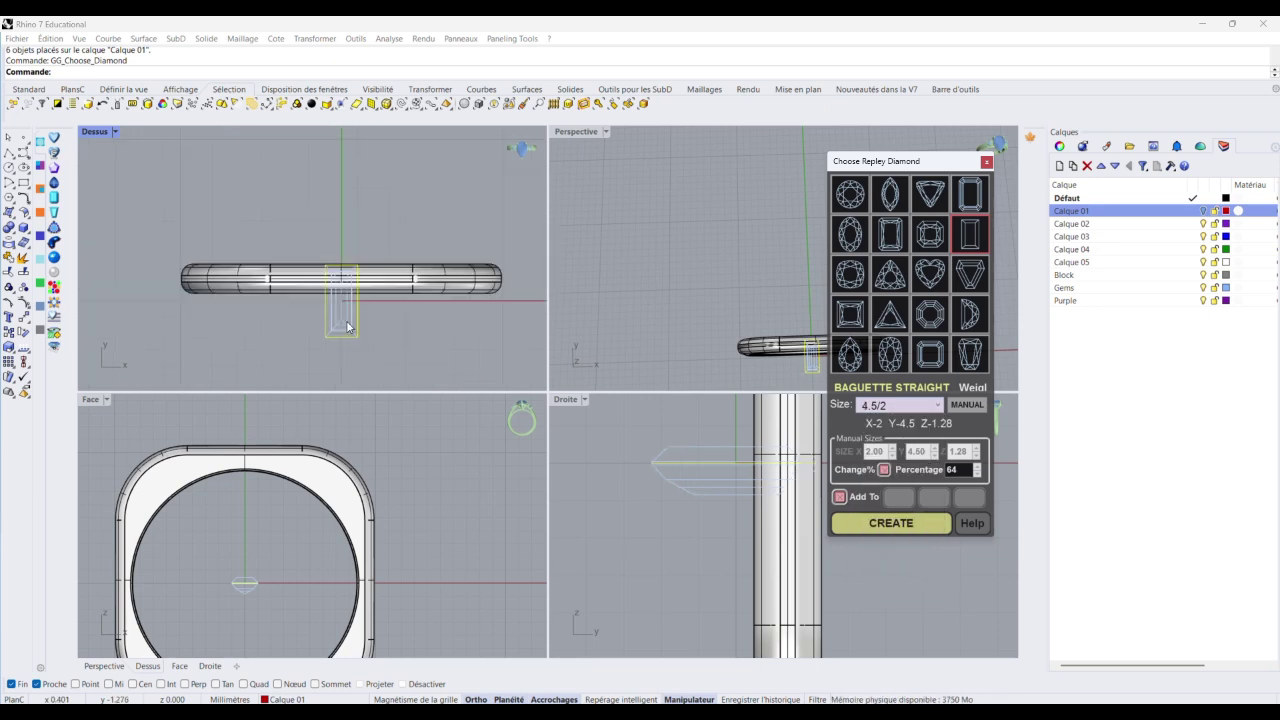
pyautogui.click(936, 408)
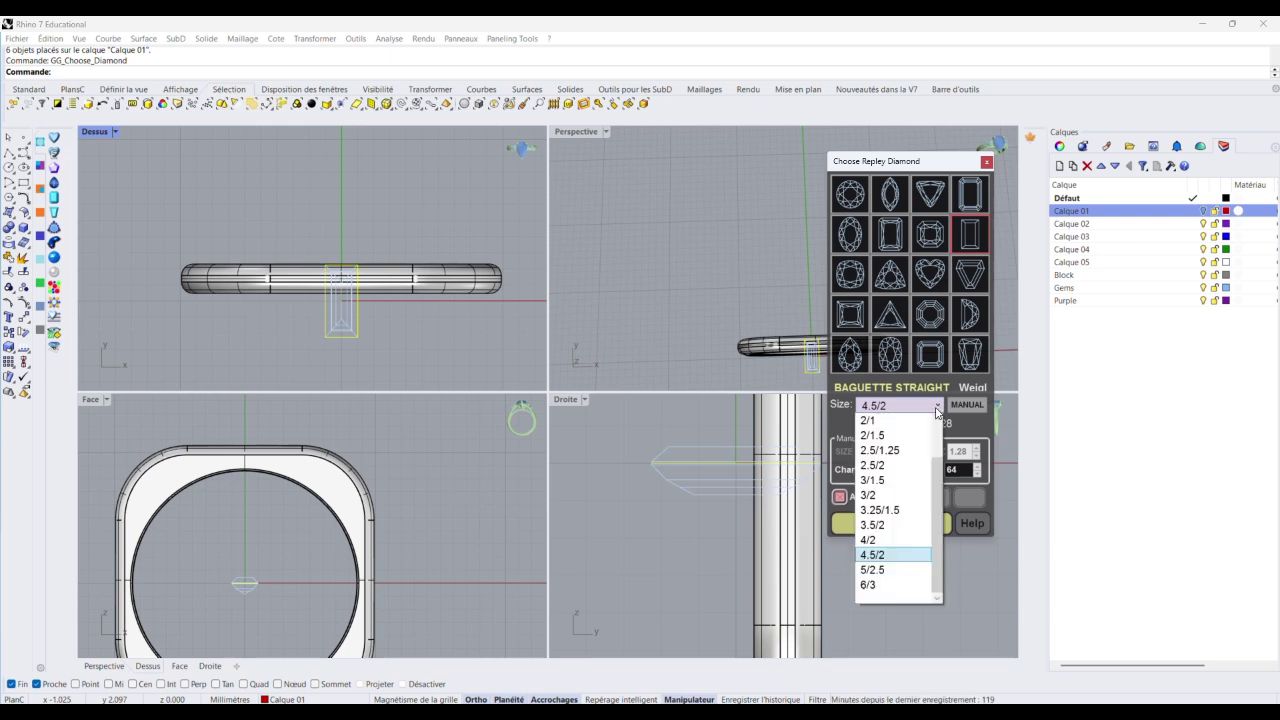
pyautogui.click(914, 505)
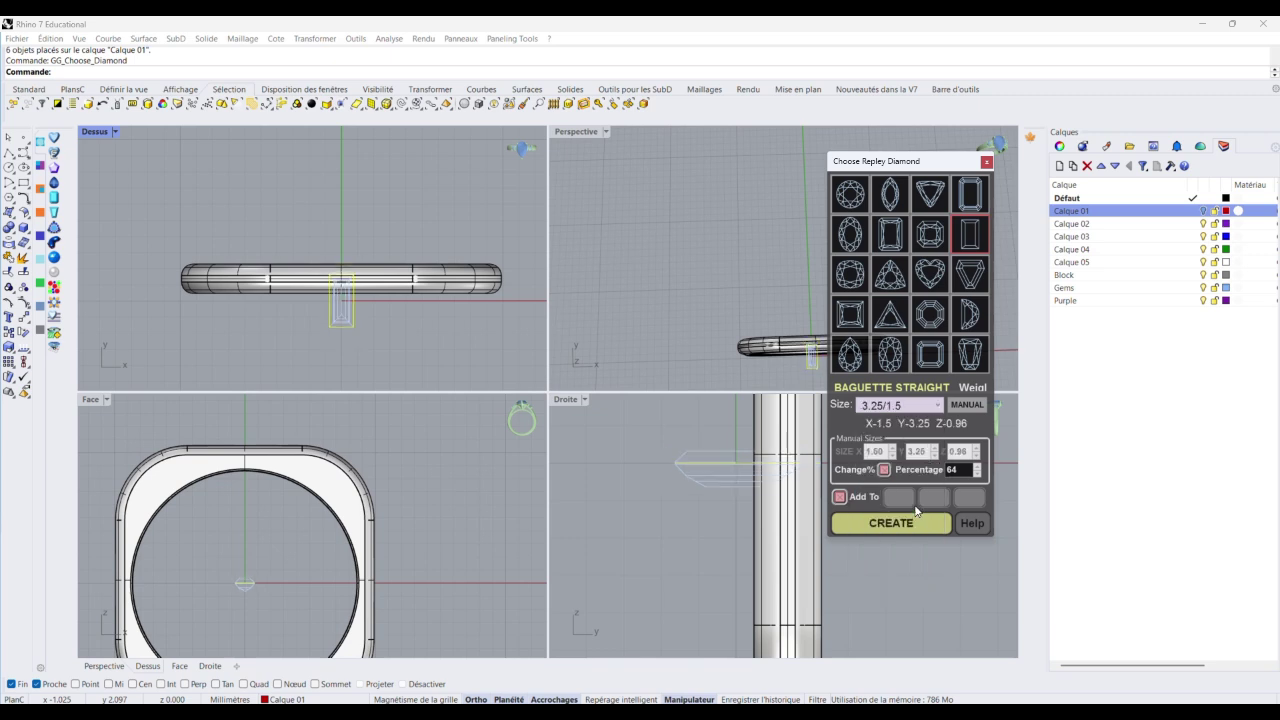
pyautogui.click(936, 408)
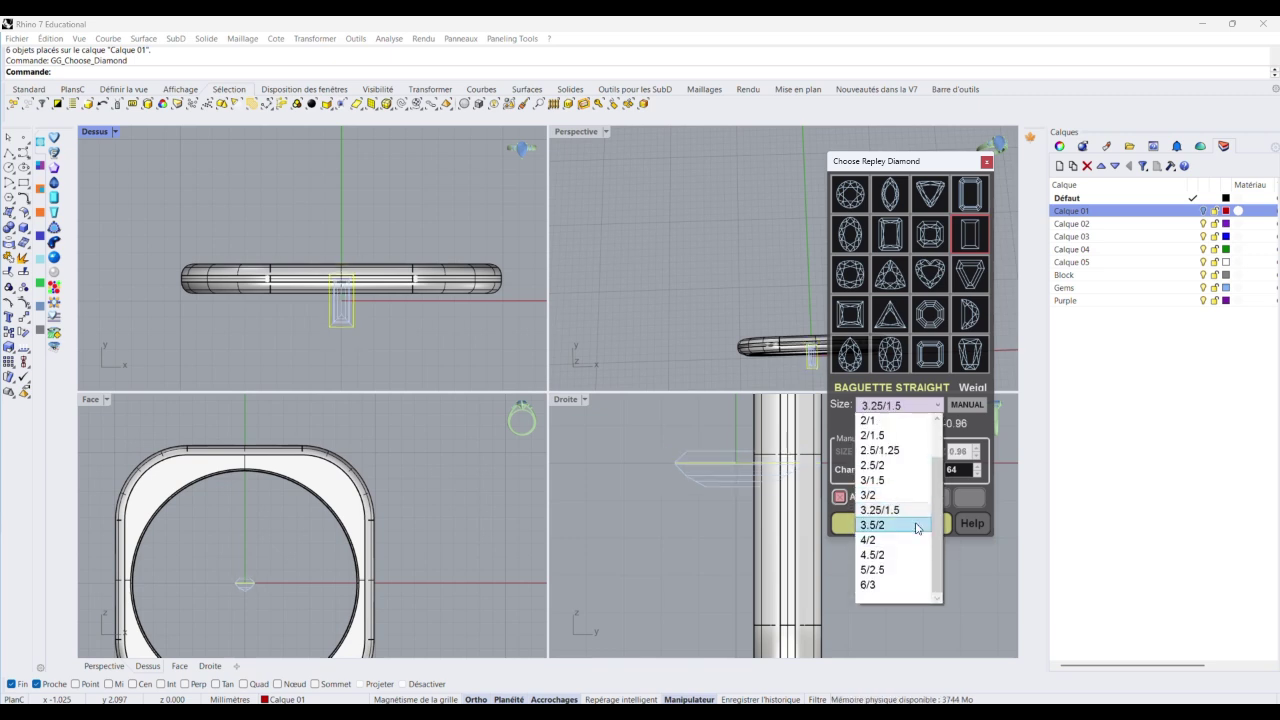
pyautogui.click(915, 524)
# Create the straight baguette diamond at size 4.5/2 and move it just above the ring's upper-left corner in the front view
pyautogui.click(937, 408)
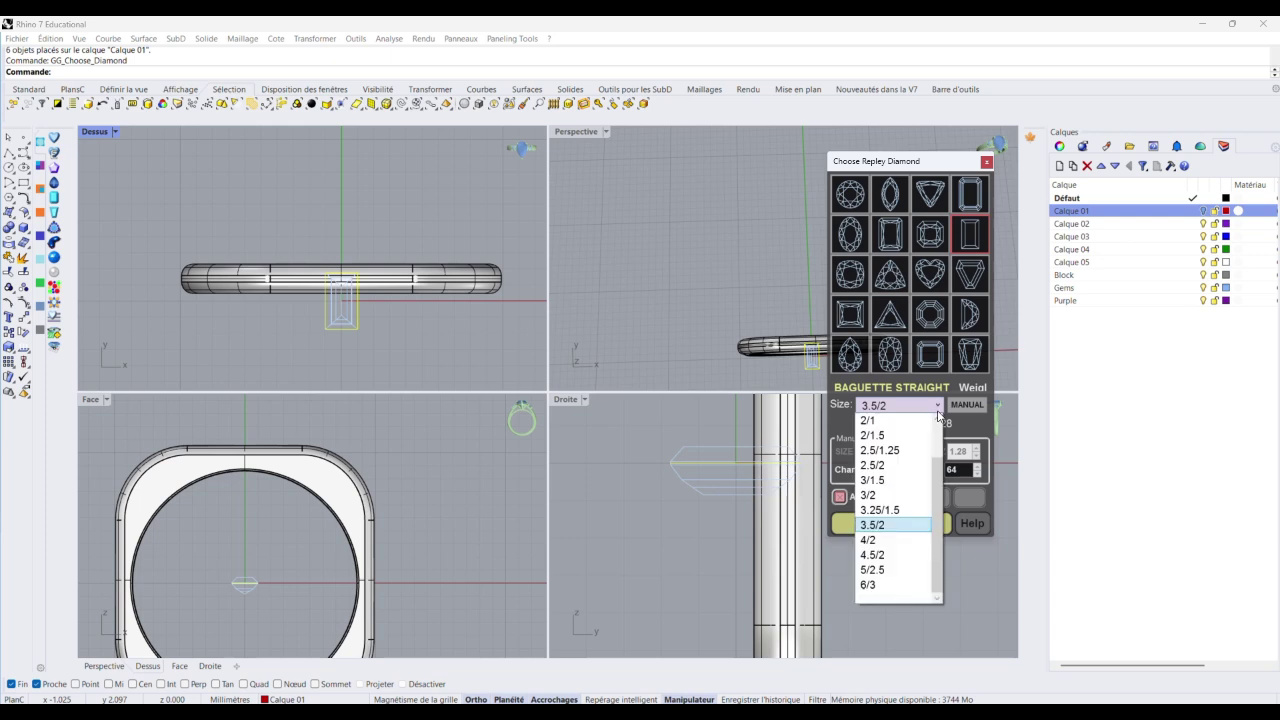
pyautogui.click(921, 555)
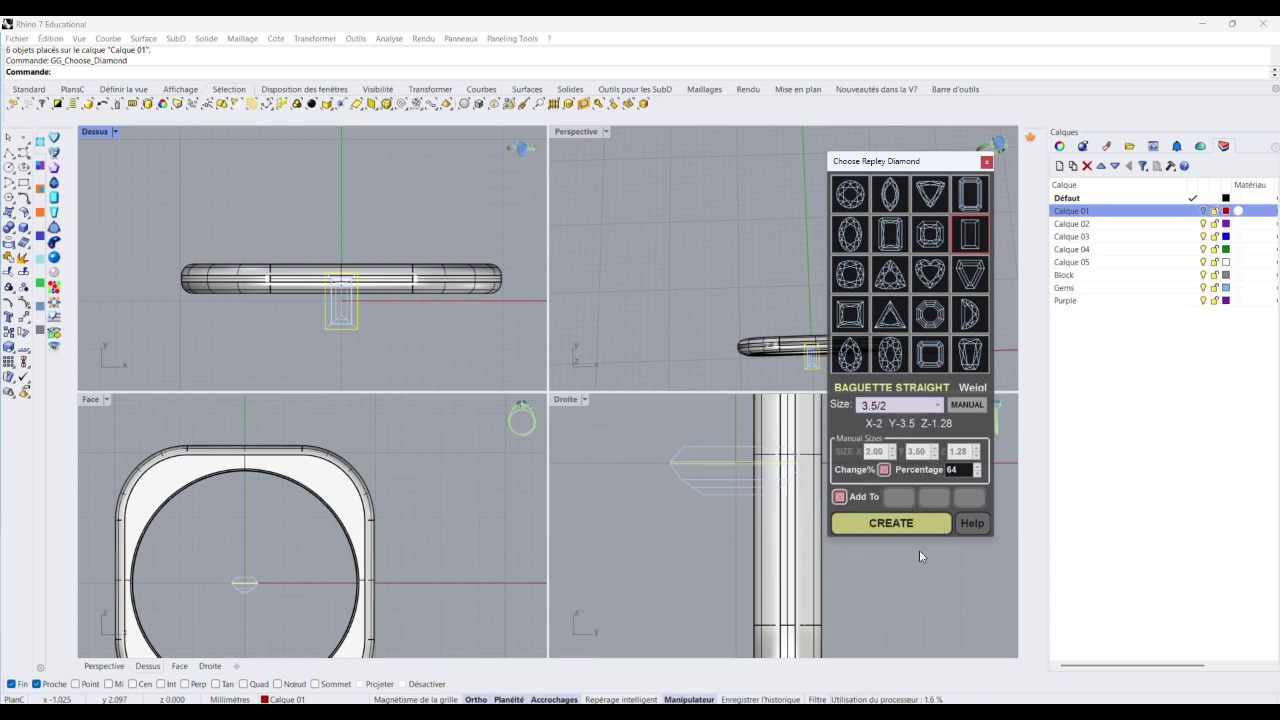
pyautogui.scroll(3, 365, 308)
pyautogui.scroll(-1, 357, 306)
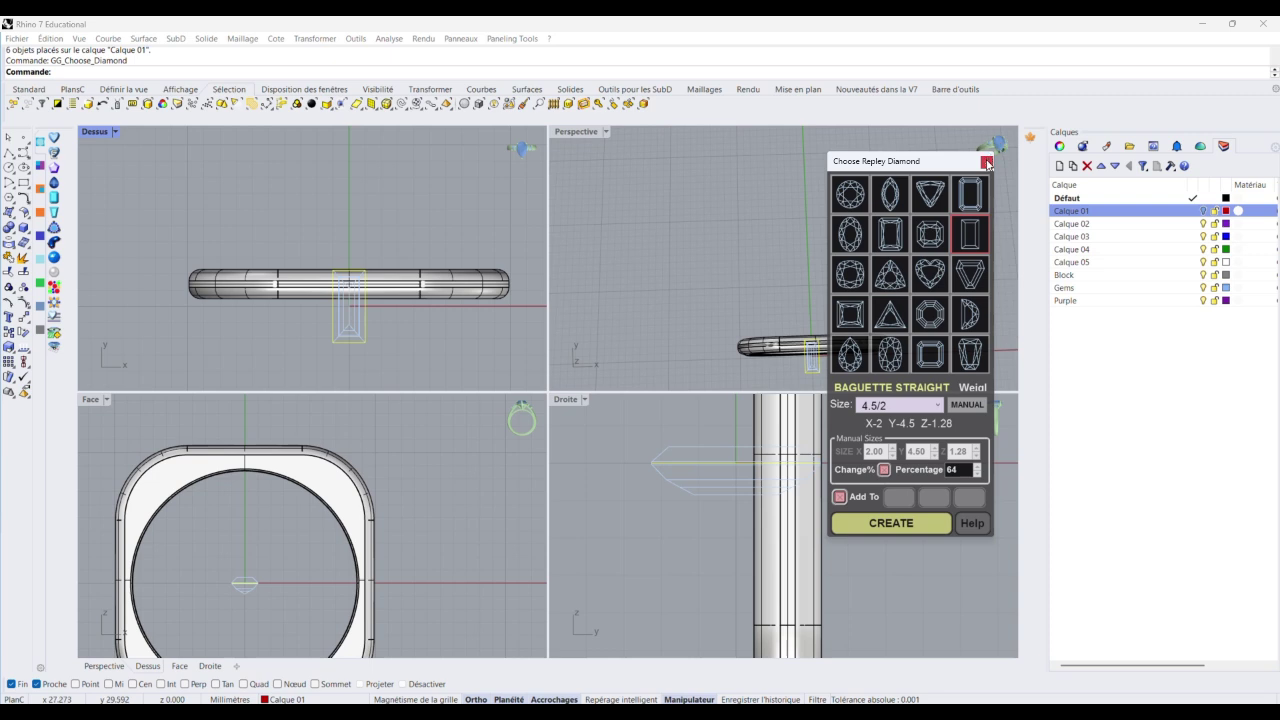
pyautogui.click(925, 523)
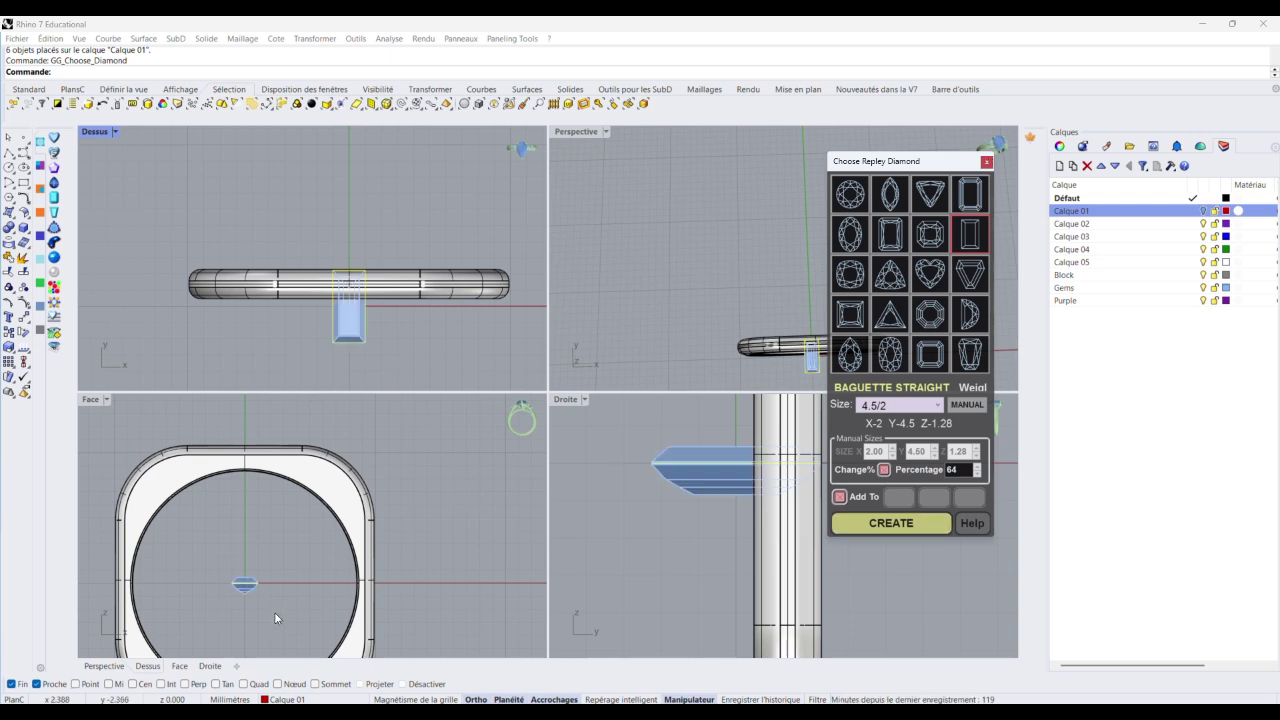
pyautogui.moveTo(247, 597); pyautogui.dragTo(176, 416)
pyautogui.click(312, 242)
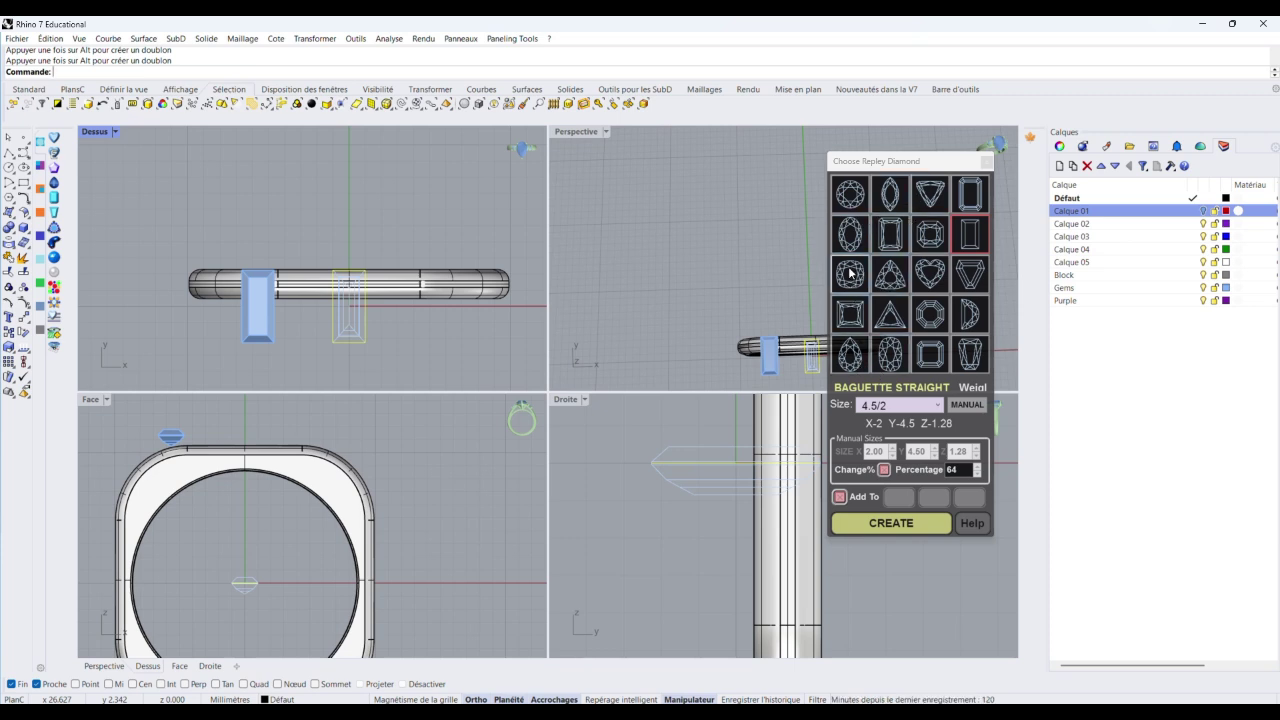
# Choose the marquise cut and preview it at size 4.5/2.5
pyautogui.click(891, 195)
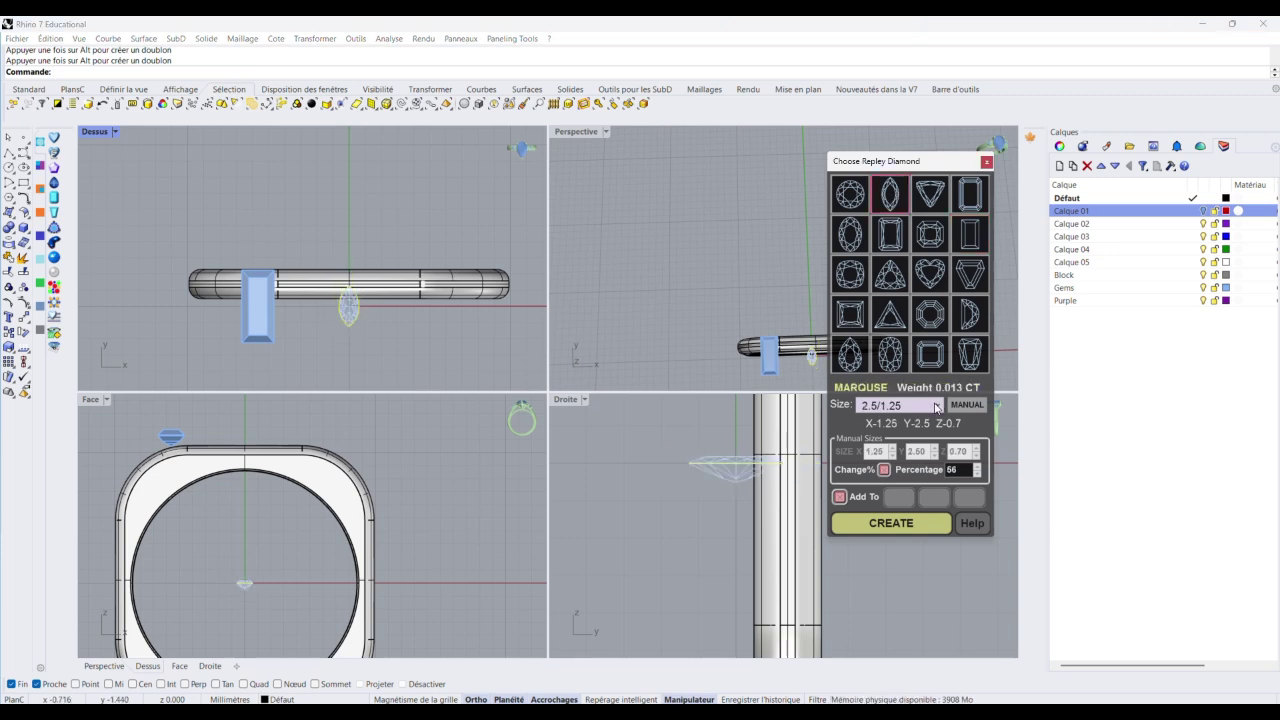
pyautogui.click(936, 406)
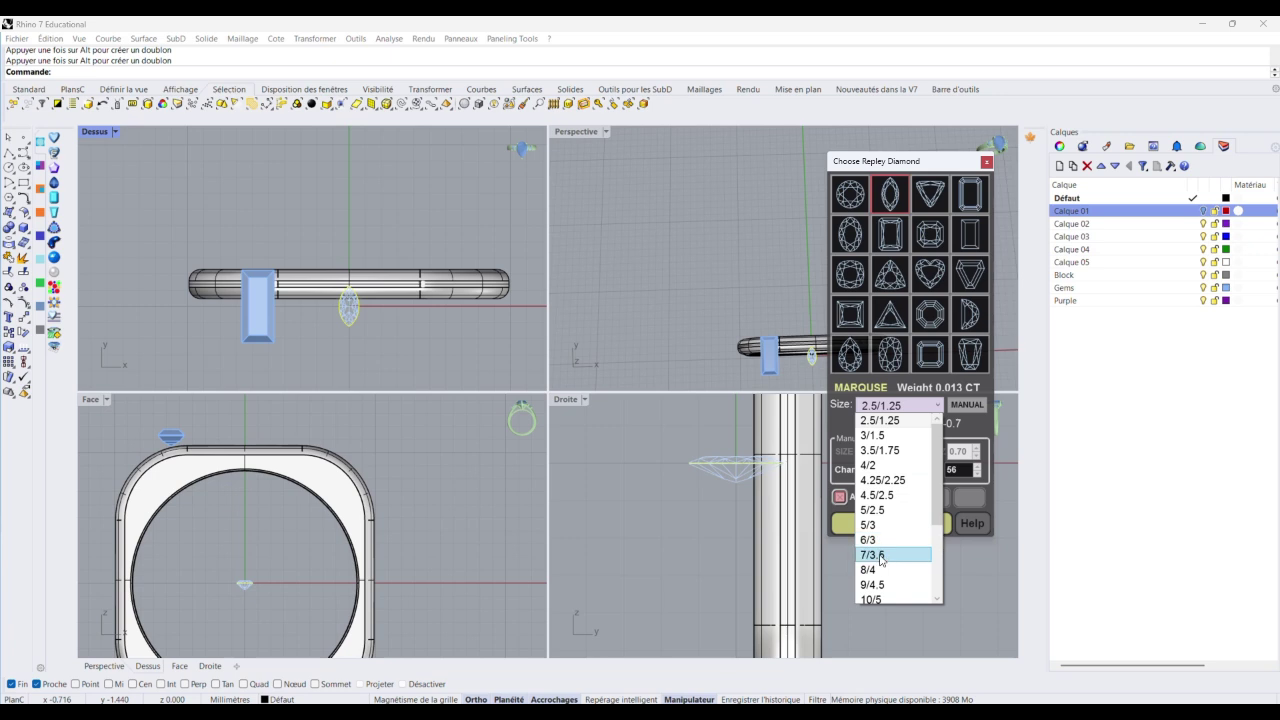
pyautogui.scroll(-2, 891, 510)
pyautogui.scroll(2, 885, 471)
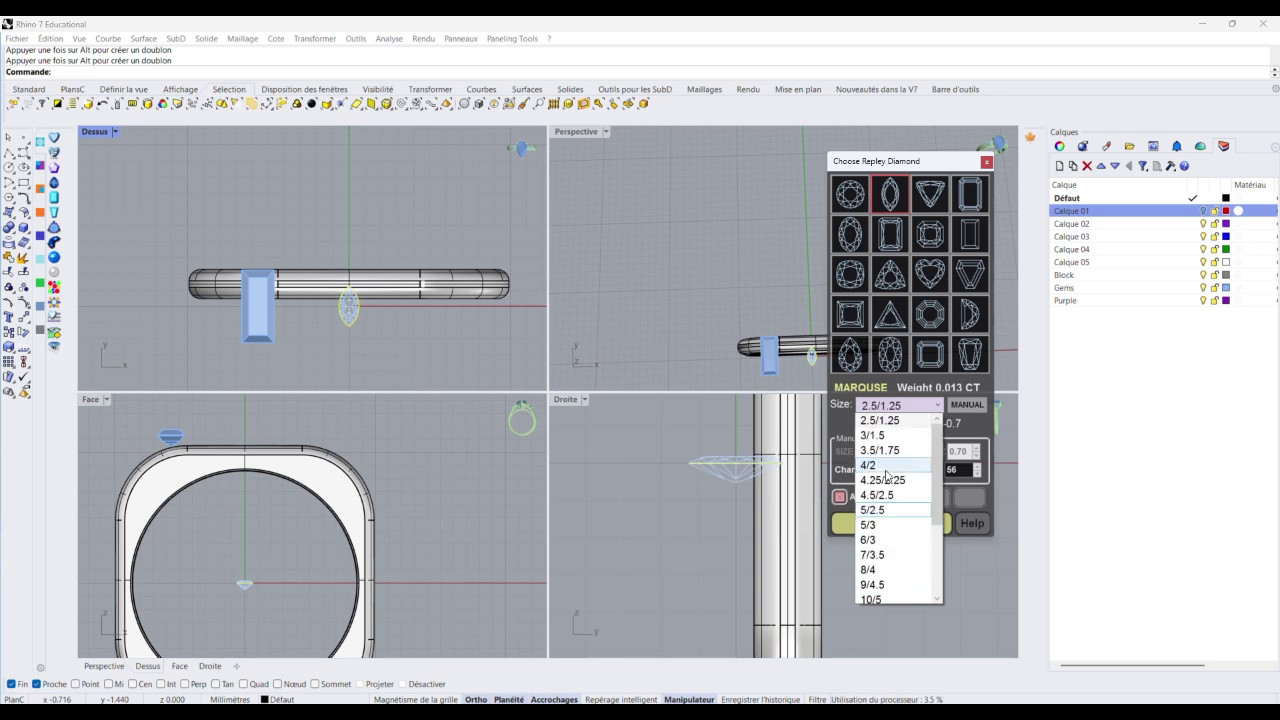
pyautogui.click(900, 495)
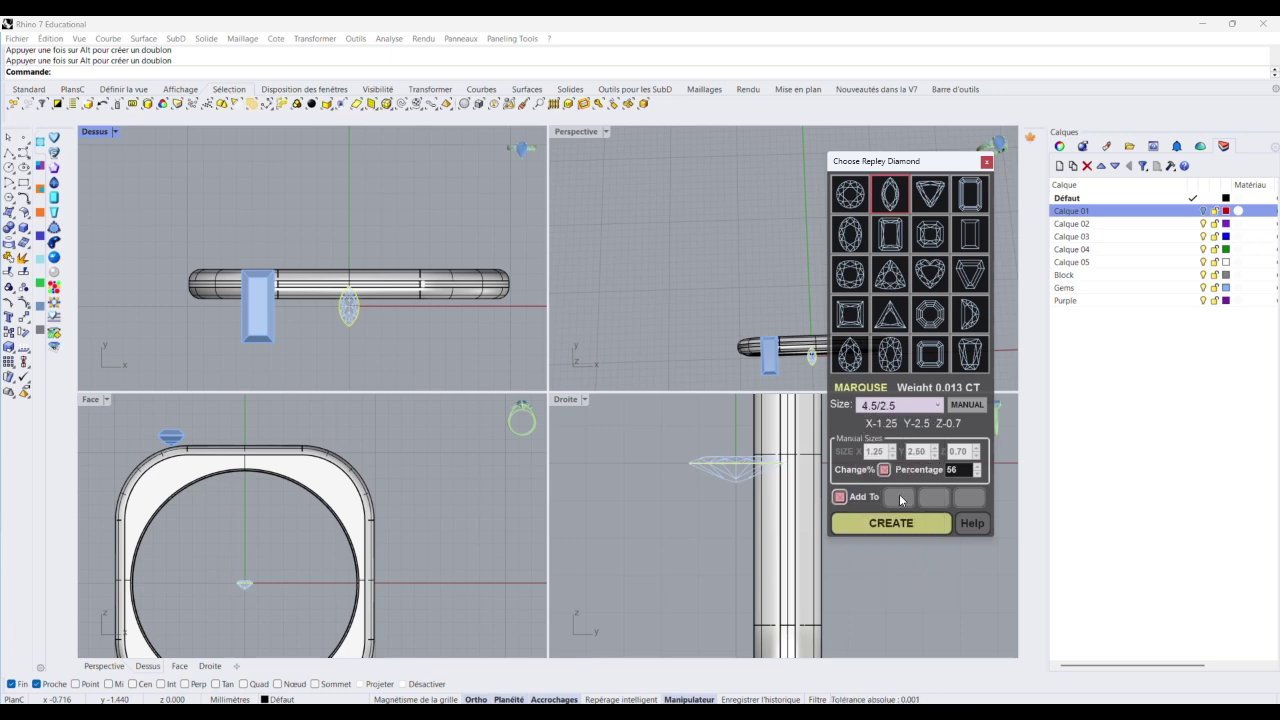
# Create the marquise diamond at size 3.5/1.75 and move it behind the band in the top view
pyautogui.click(937, 406)
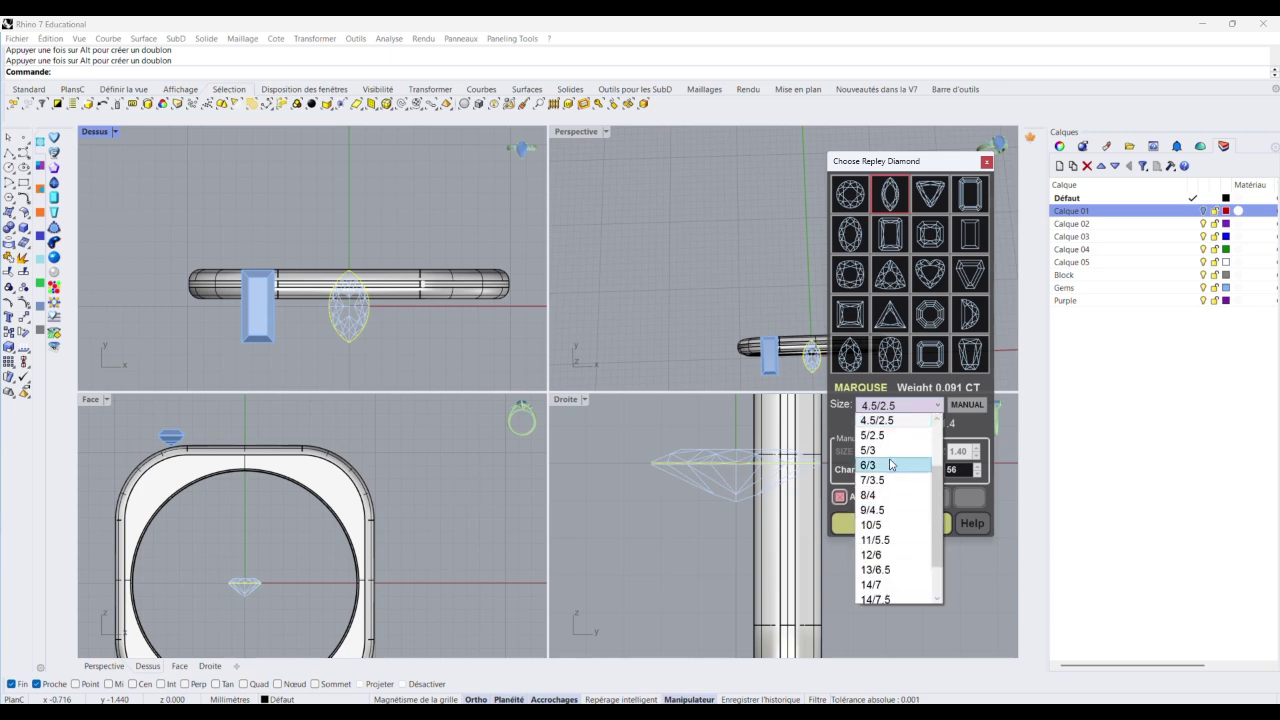
pyautogui.scroll(1, 893, 450)
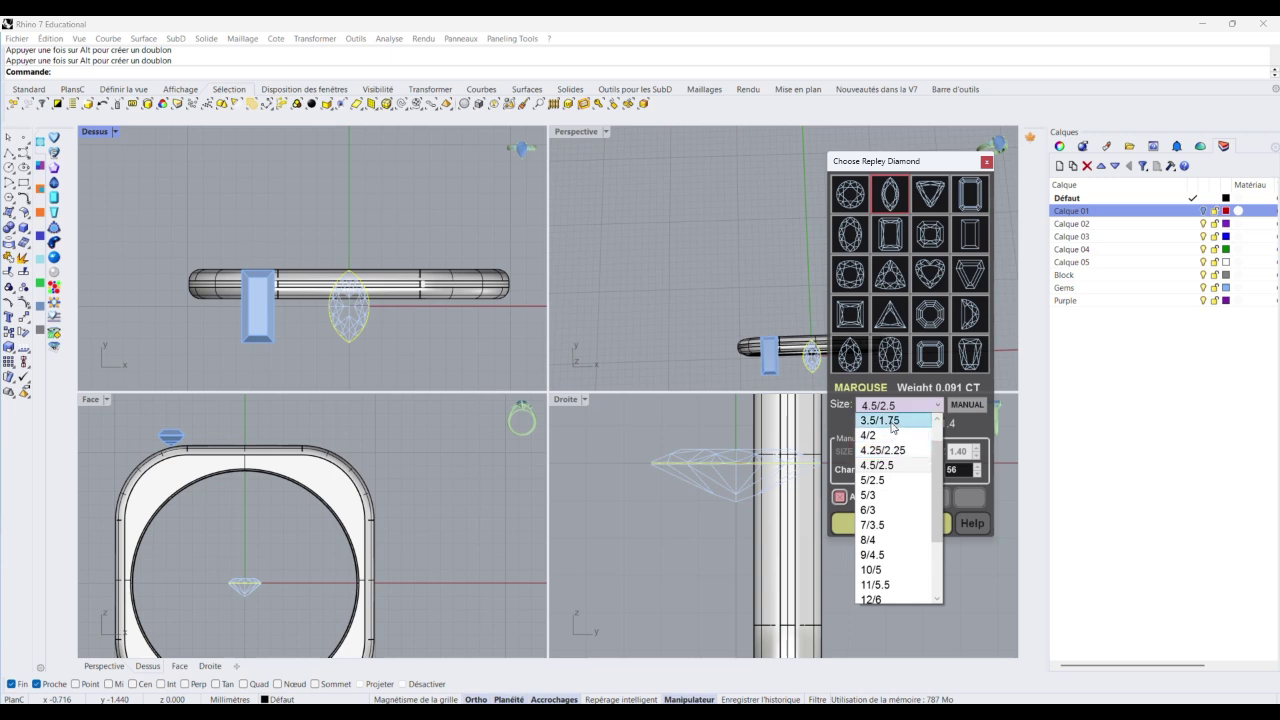
pyautogui.click(894, 421)
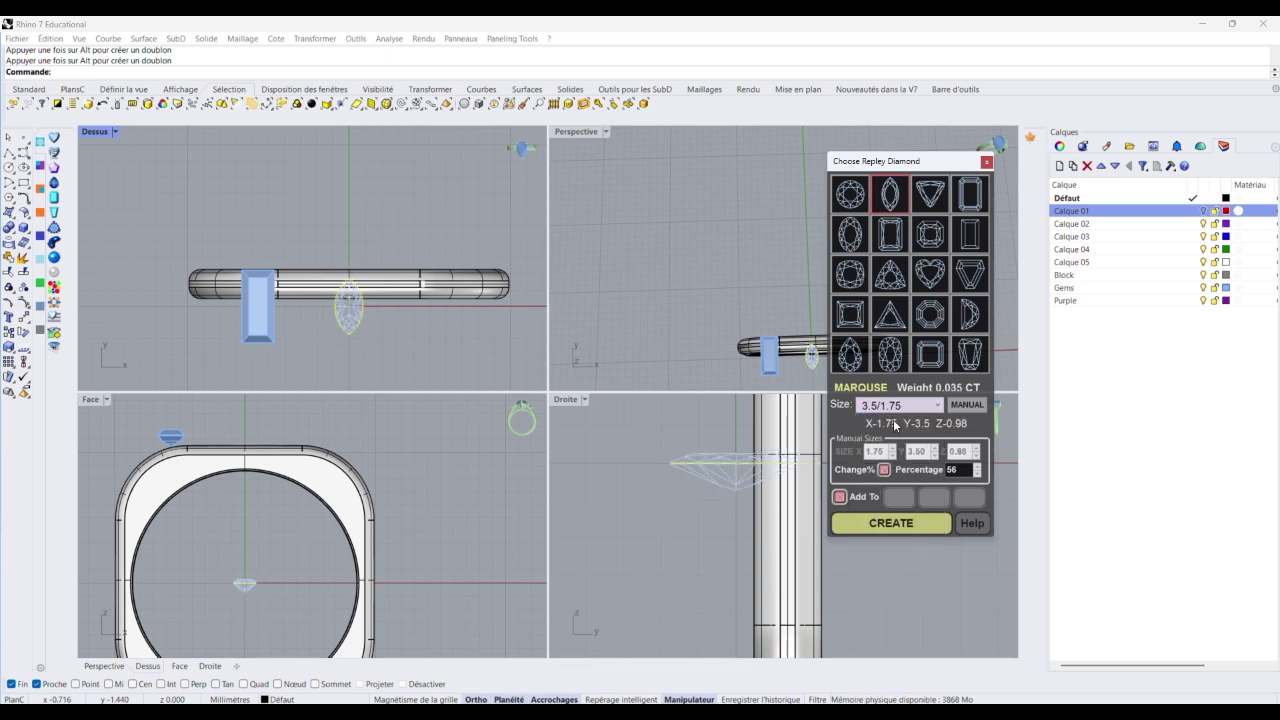
pyautogui.scroll(3, 388, 330)
pyautogui.click(891, 523)
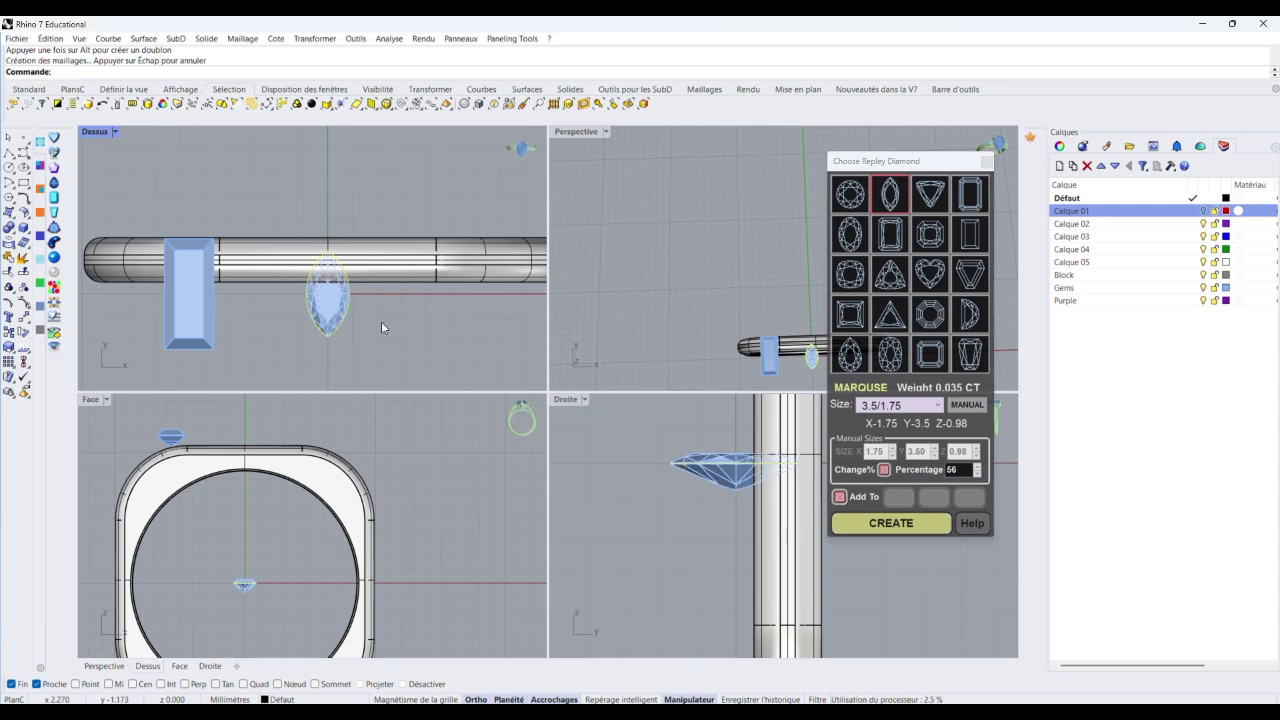
pyautogui.keyDown('alt'); pyautogui.moveTo(332, 323); pyautogui.dragTo(350, 210); pyautogui.keyUp('alt')
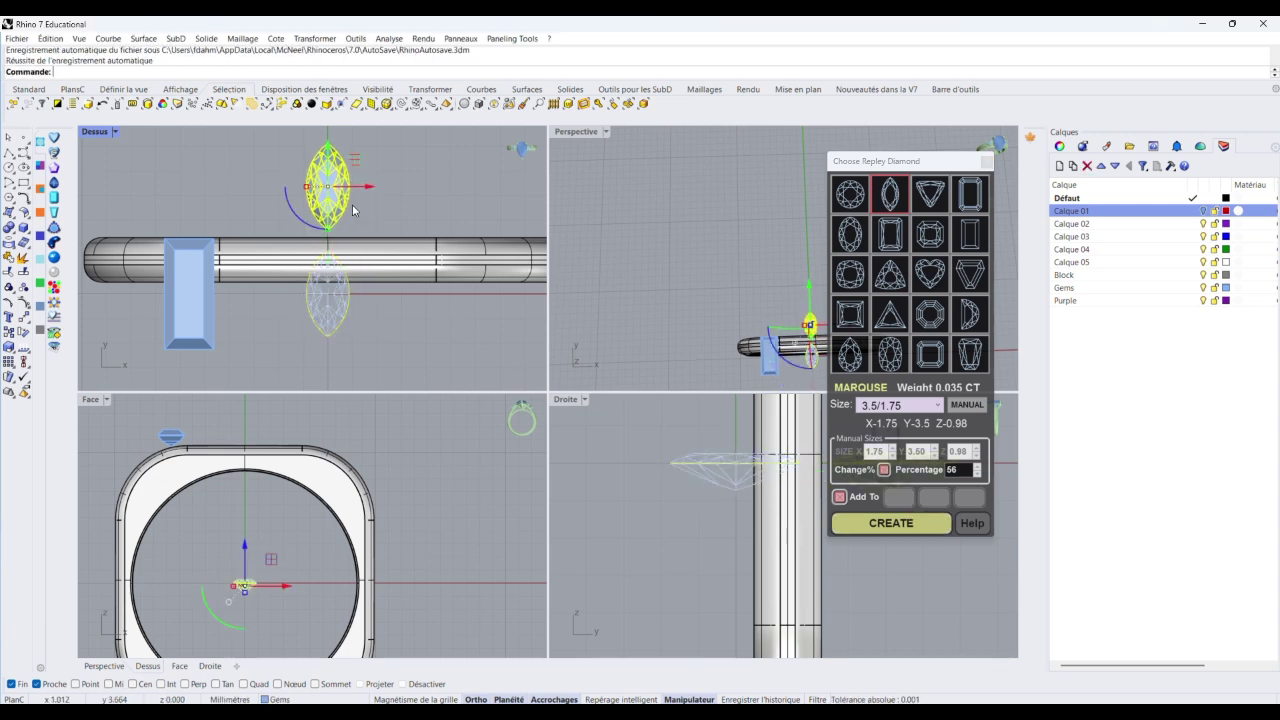
pyautogui.click(394, 367)
# Create a pear-cut diamond of size 4/2.5 at the origin
pyautogui.click(850, 354)
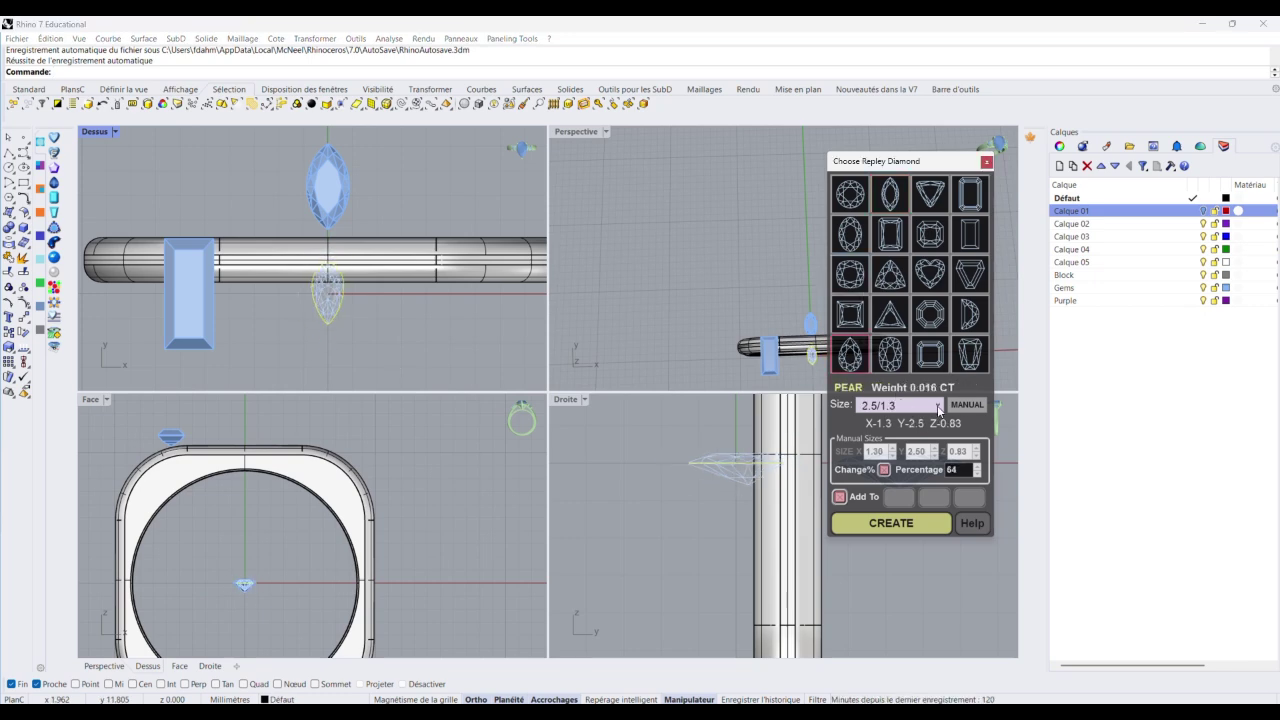
pyautogui.click(938, 406)
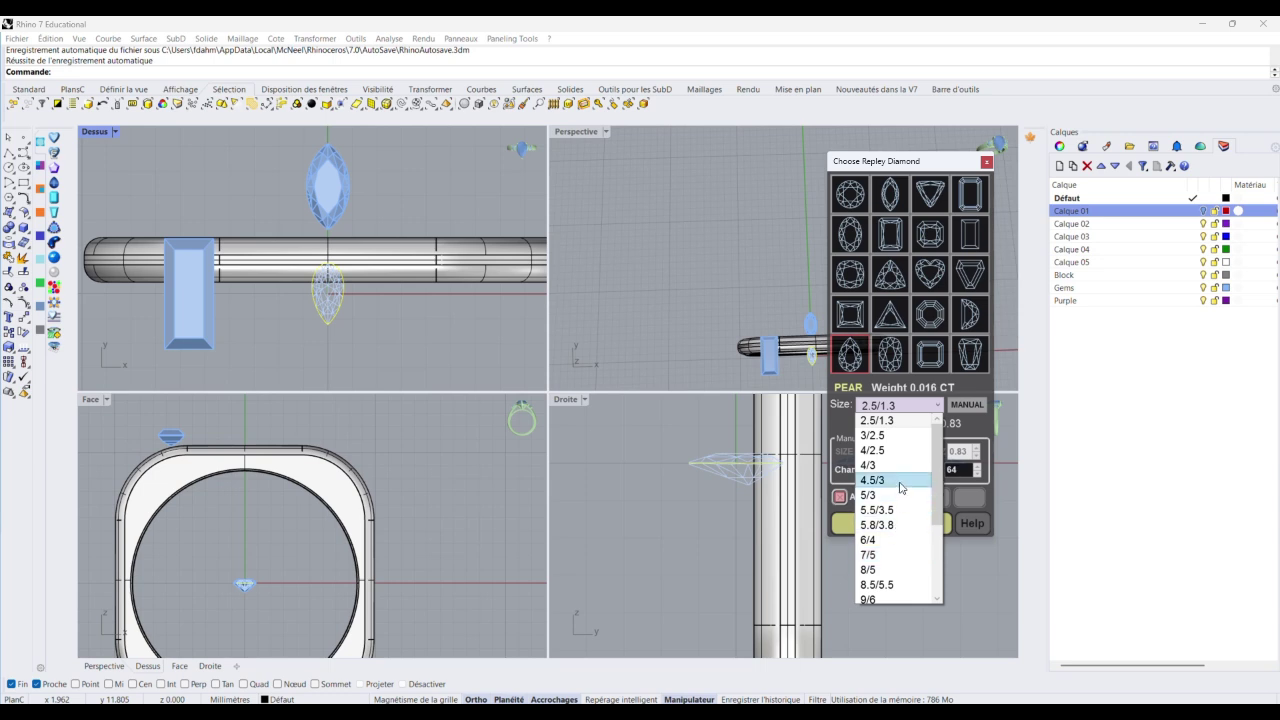
pyautogui.click(901, 481)
pyautogui.click(938, 406)
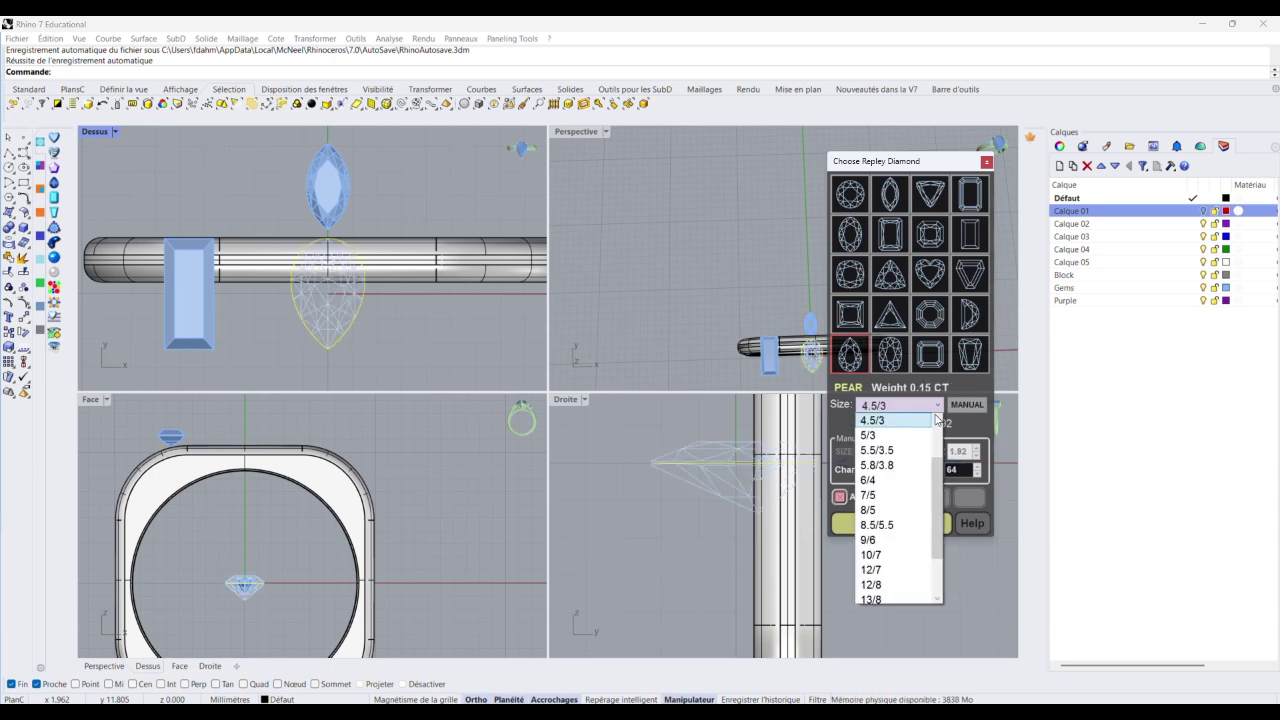
pyautogui.scroll(1, 908, 449)
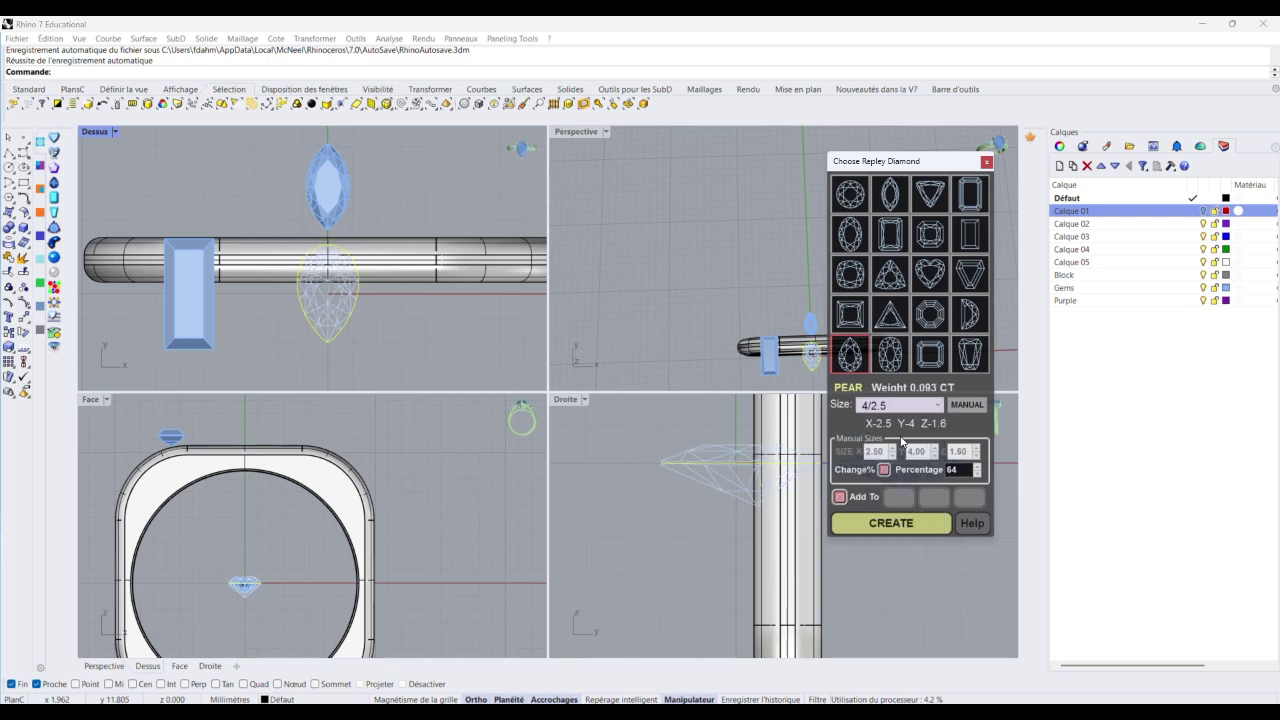
pyautogui.click(890, 523)
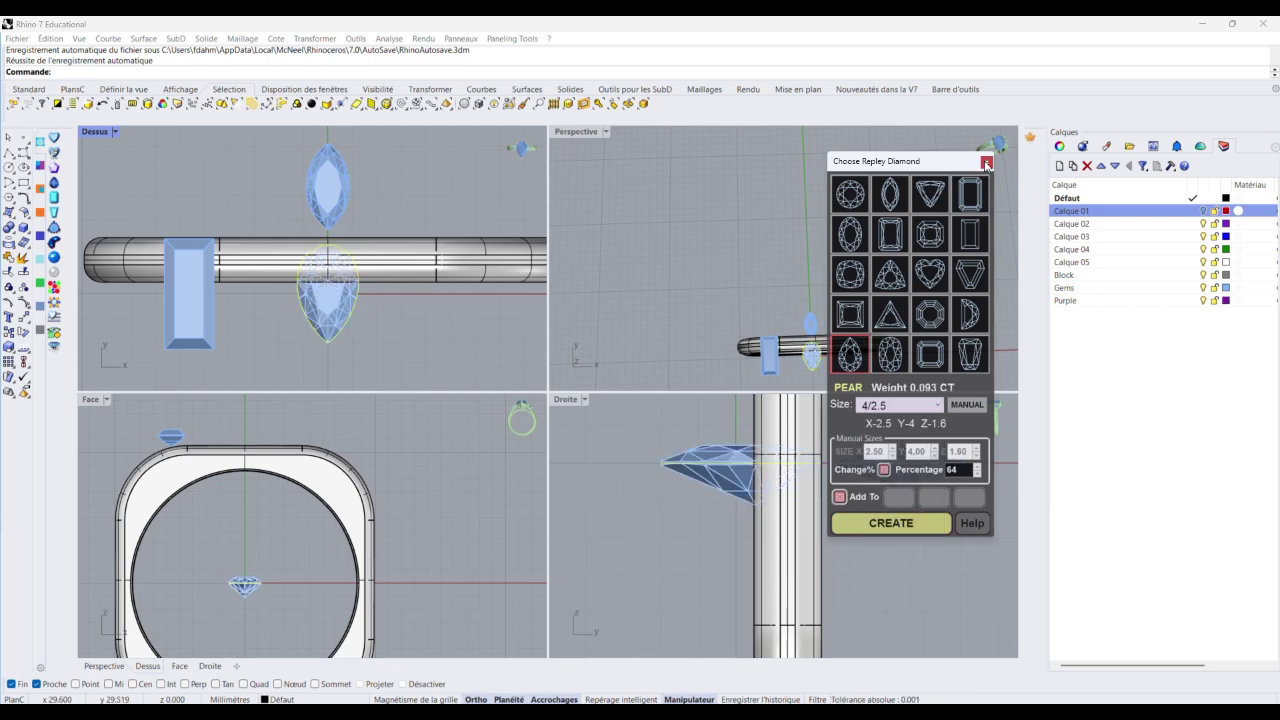
# Close the diamond chooser and move the pear diamond behind the band, over the marquise diamond, in the top view
pyautogui.moveTo(960, 161); pyautogui.dragTo(1133, 234)
pyautogui.click(1161, 236)
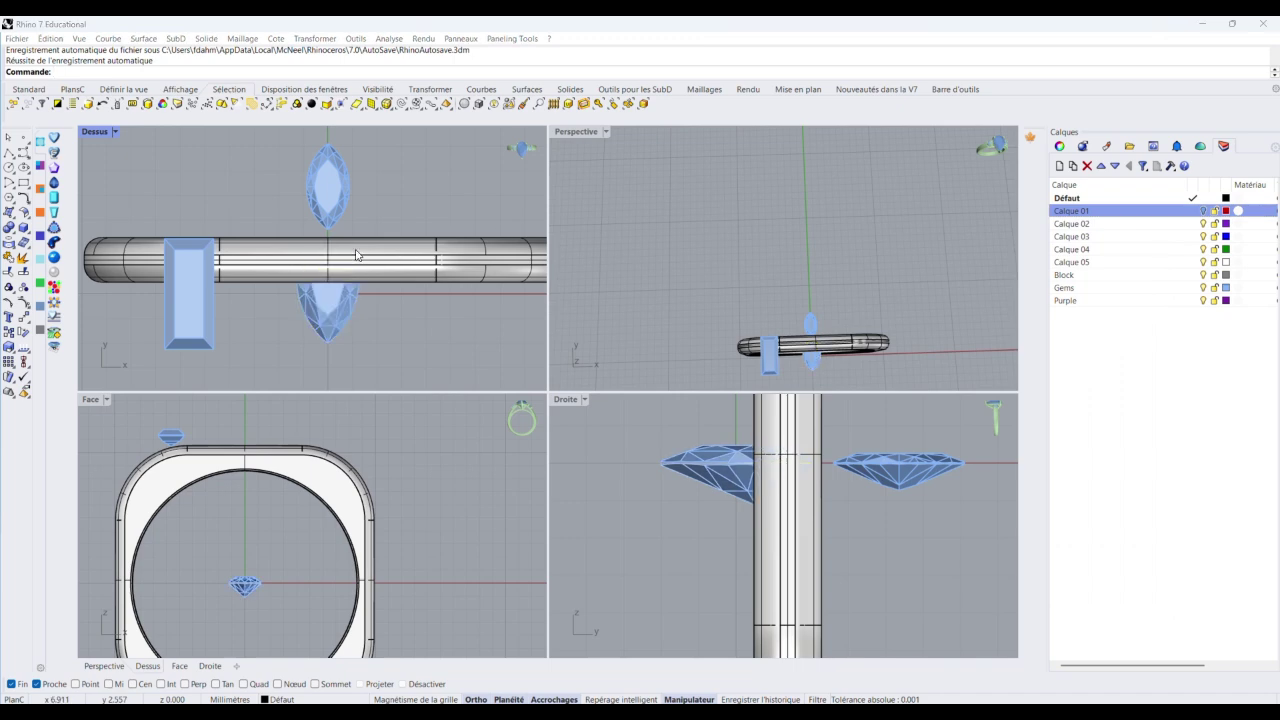
pyautogui.moveTo(330, 290); pyautogui.dragTo(327, 186)
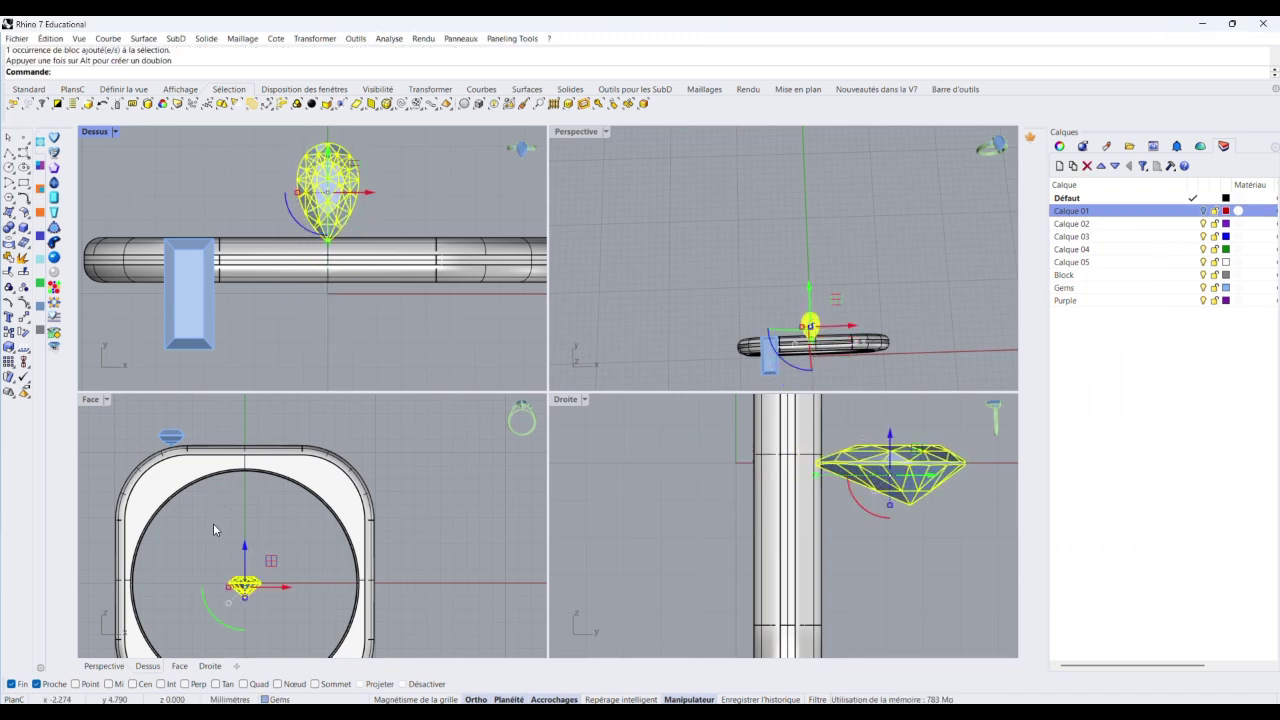
# Raise the marquise and pear diamonds together to just above the ring's top in the front view
pyautogui.moveTo(214, 530); pyautogui.dragTo(276, 619)
pyautogui.scroll(-3, 295, 567)
pyautogui.moveTo(288, 566); pyautogui.dragTo(293, 472)
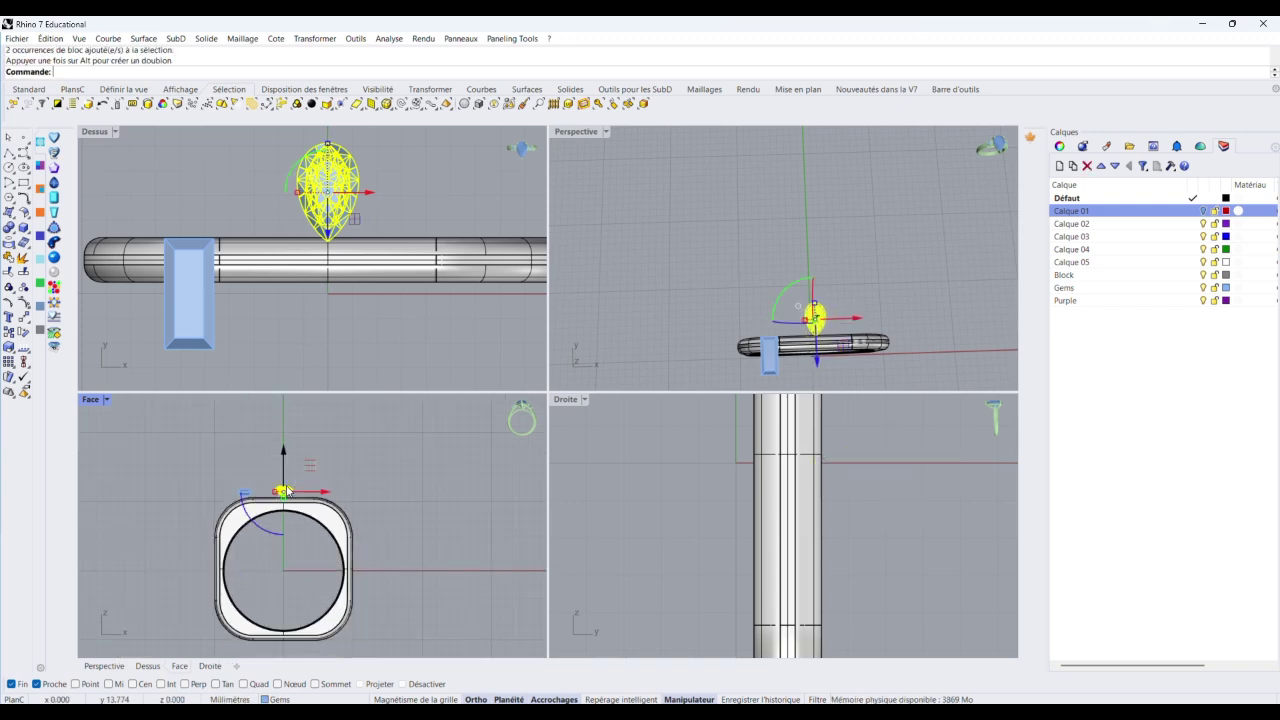
# Shift the pear diamond sideways along X off the marquise, and lower the marquise onto the band's top in the front view
pyautogui.scroll(6, 293, 475)
pyautogui.press('Escape')
pyautogui.click(316, 503)
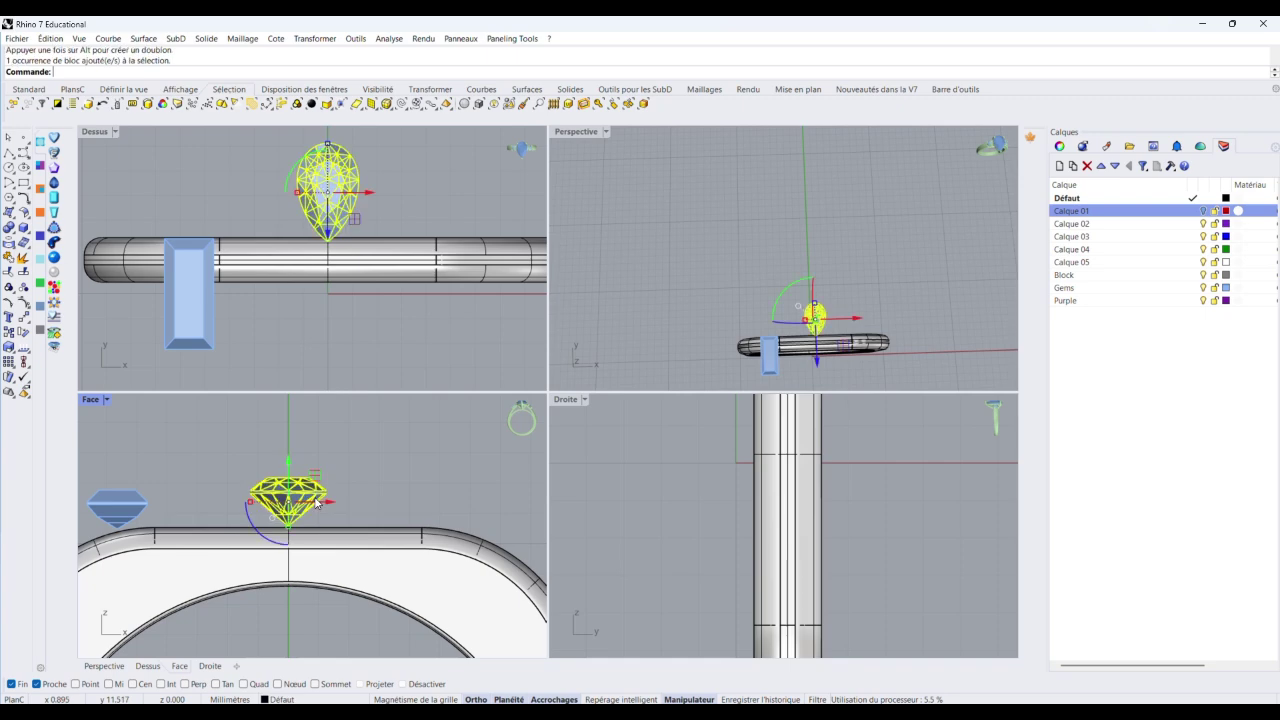
pyautogui.moveTo(319, 505); pyautogui.dragTo(402, 505)
pyautogui.click(289, 503)
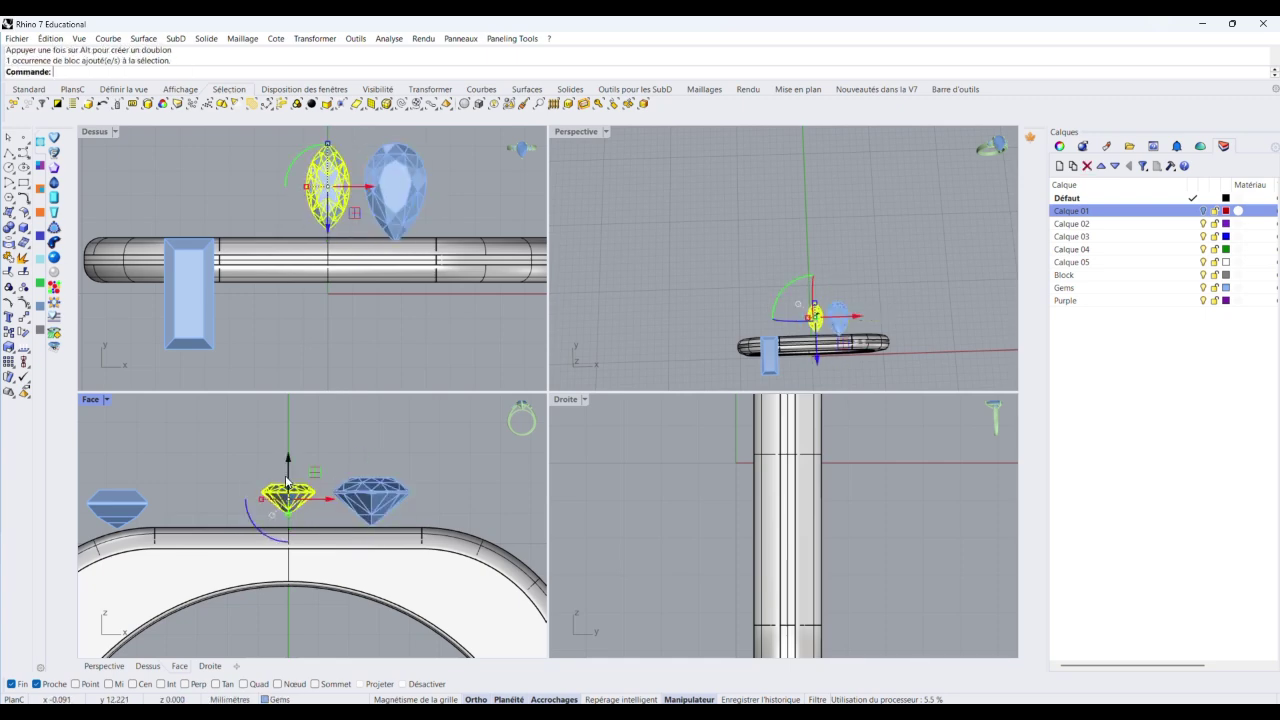
pyautogui.moveTo(287, 474); pyautogui.dragTo(290, 492)
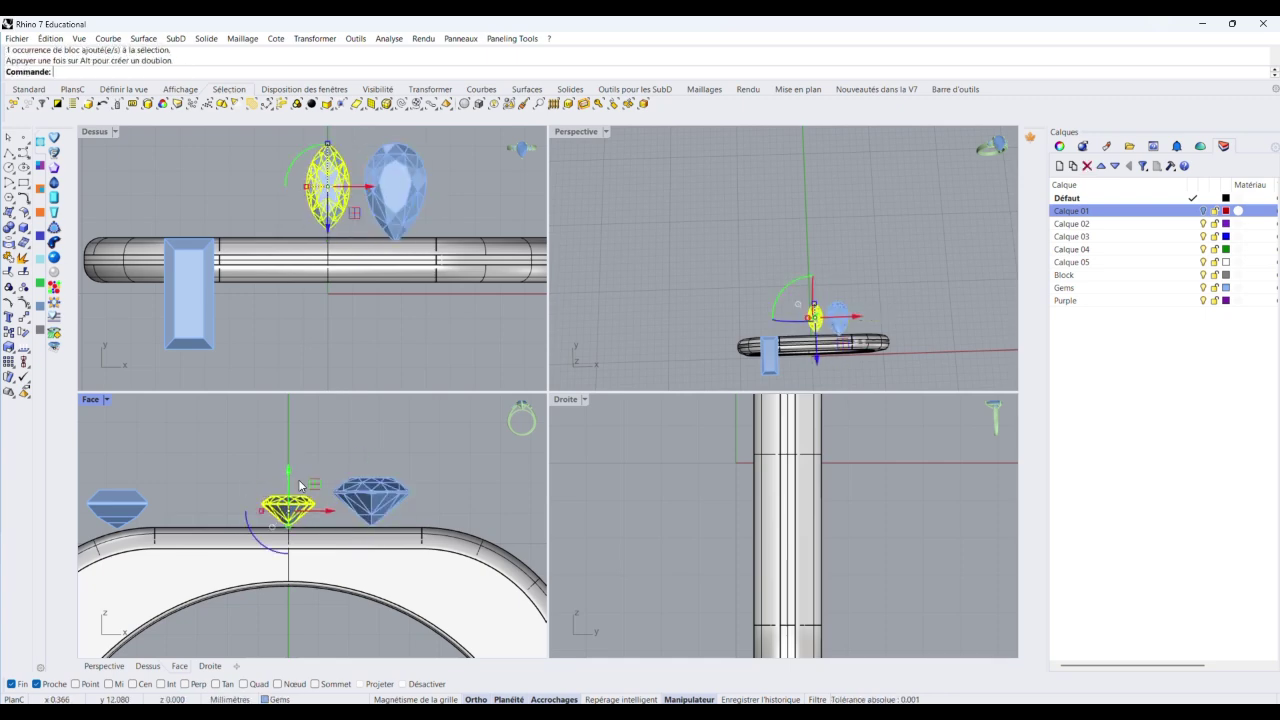
# Move the marquise and pear diamonds together along X, clear of the ring, in the top view
pyautogui.scroll(-3, 306, 480)
pyautogui.scroll(-3, 288, 318)
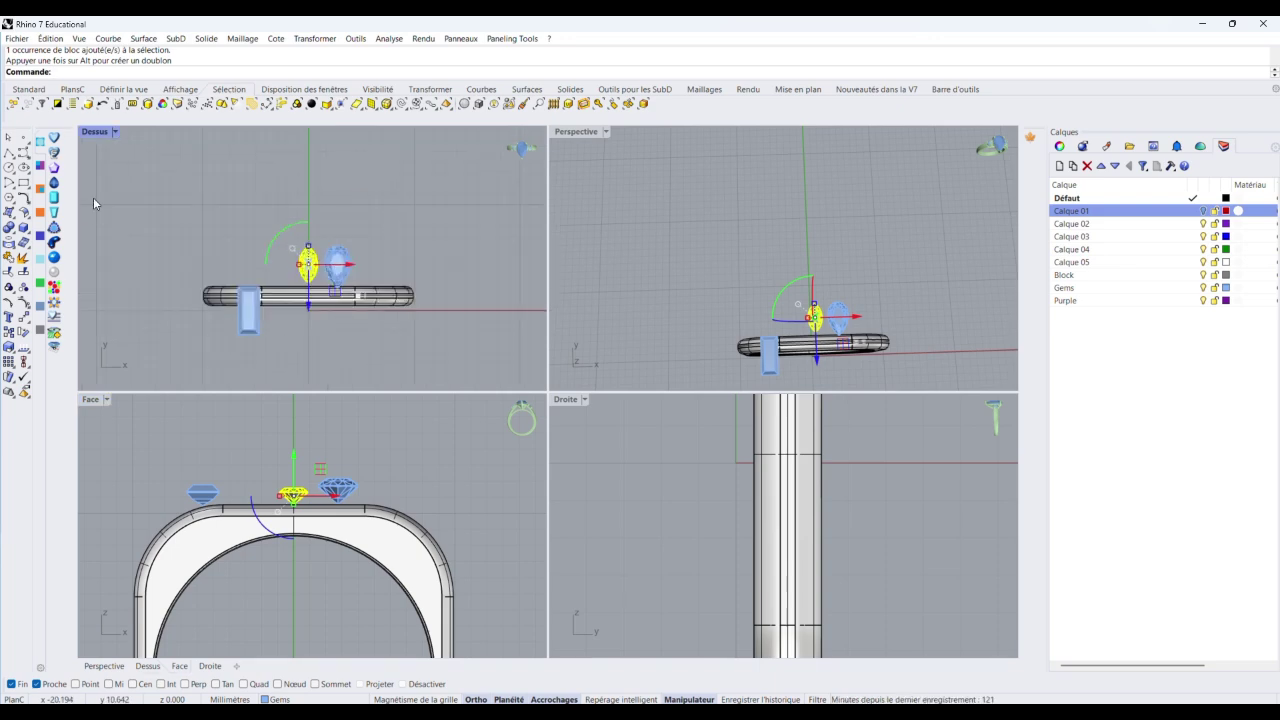
pyautogui.doubleClick(105, 132)
pyautogui.click(477, 200)
pyautogui.scroll(-3, 490, 240)
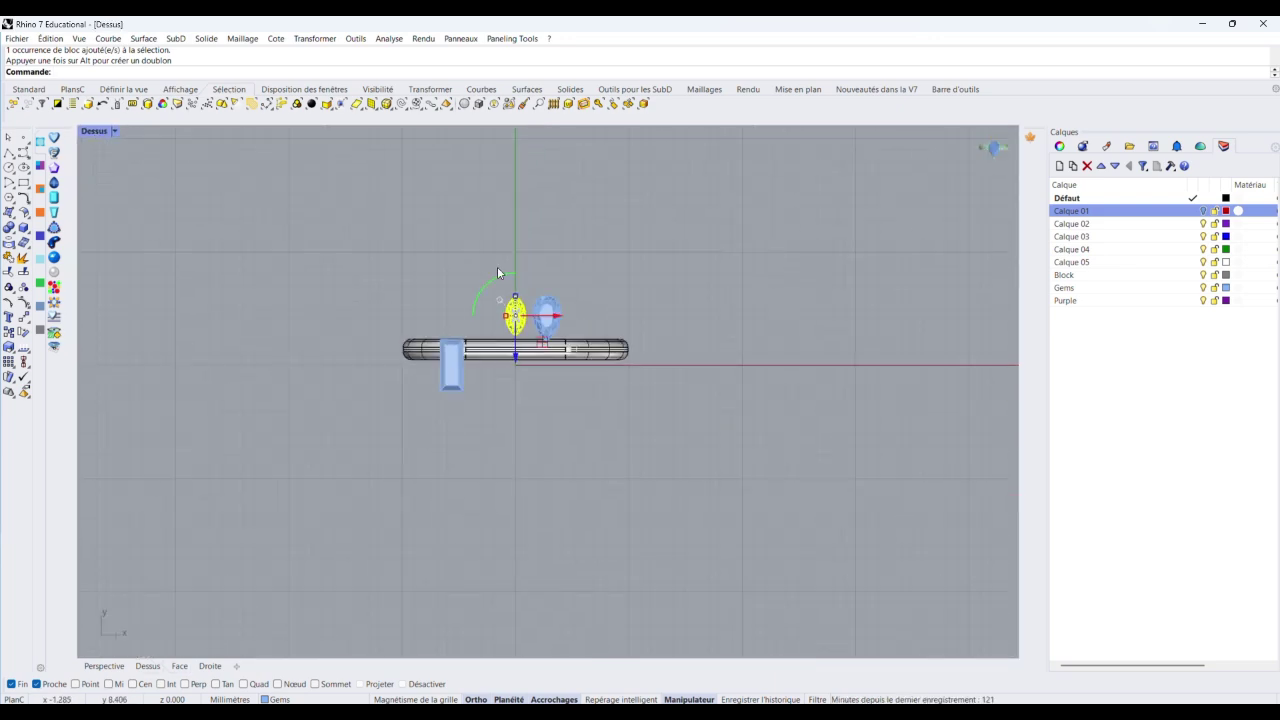
pyautogui.moveTo(478, 254); pyautogui.dragTo(725, 317)
pyautogui.click(528, 235)
# Duplicate the ring band along Y, placing one copy in front of and one behind the original in the top view
pyautogui.scroll(3, 525, 353)
pyautogui.click(508, 352)
pyautogui.scroll(-3, 520, 356)
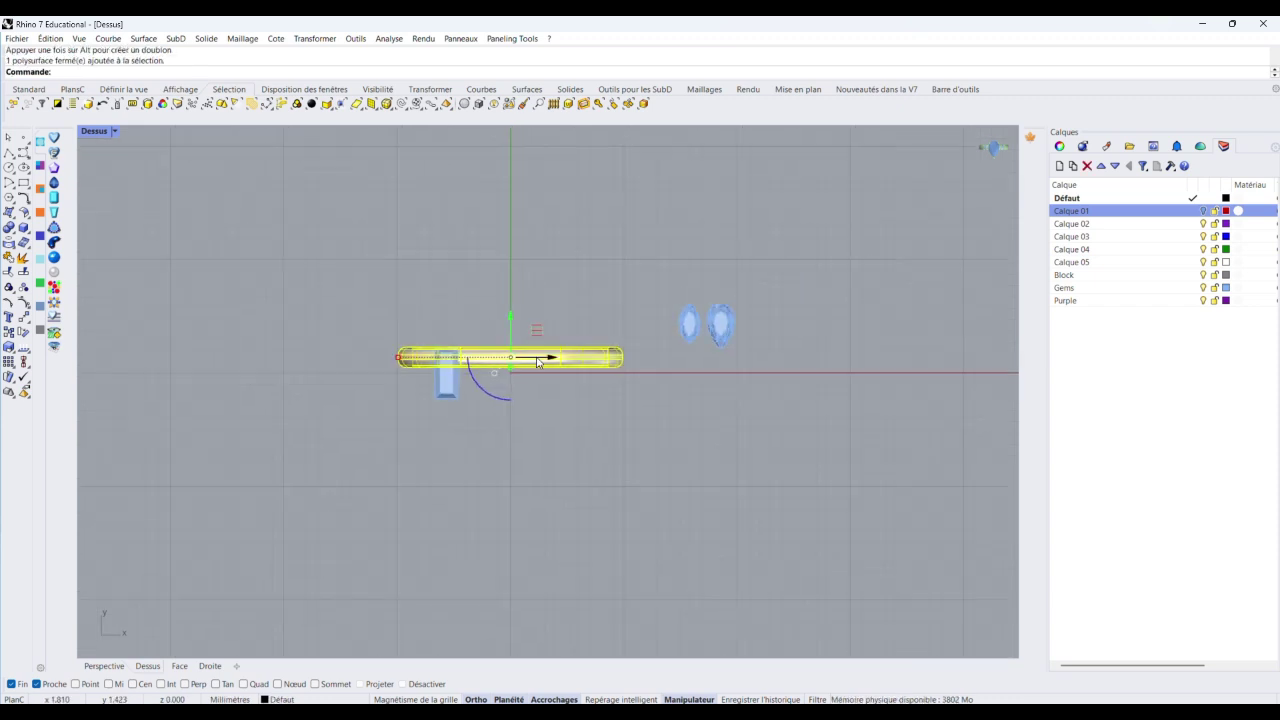
pyautogui.moveTo(507, 319); pyautogui.dragTo(511, 369)
pyautogui.press('alt')
pyautogui.press('alt')
pyautogui.click(528, 217)
pyautogui.scroll(6, 495, 314)
pyautogui.scroll(-6, 485, 316)
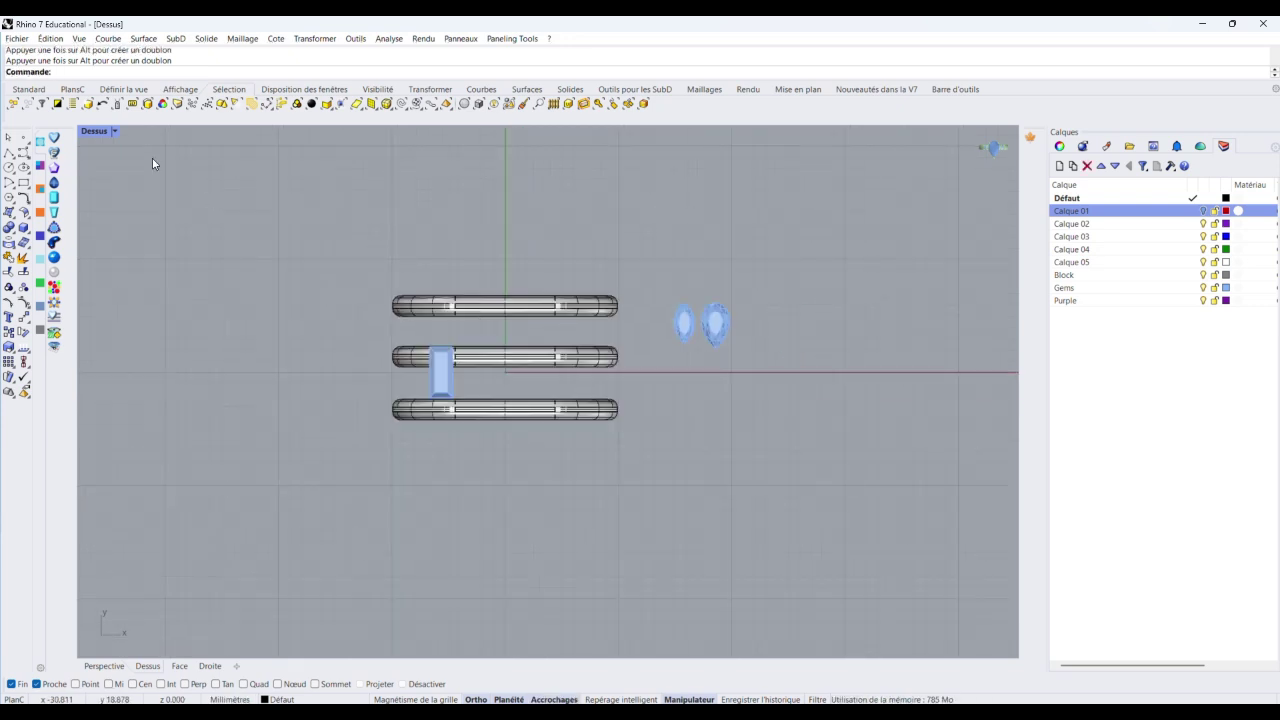
# Examine the three ring bands and the diamonds in the top and perspective views
pyautogui.doubleClick(102, 134)
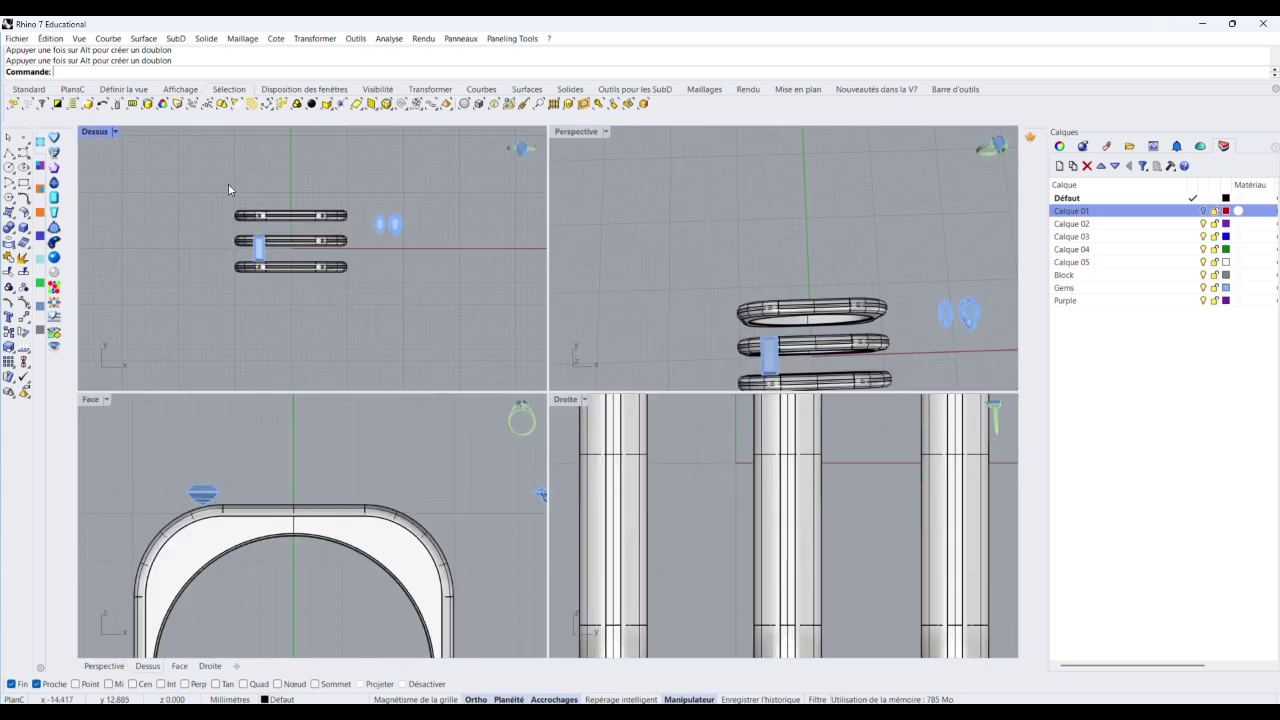
pyautogui.doubleClick(95, 132)
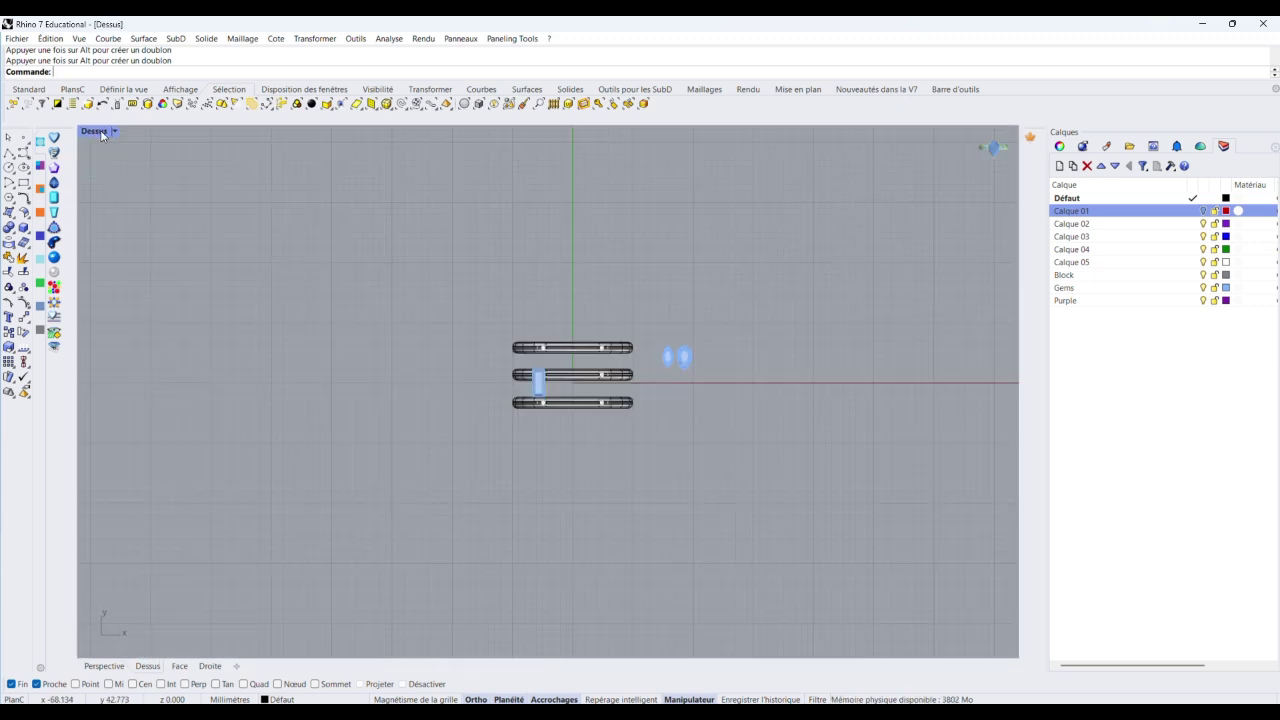
pyautogui.doubleClick(94, 131)
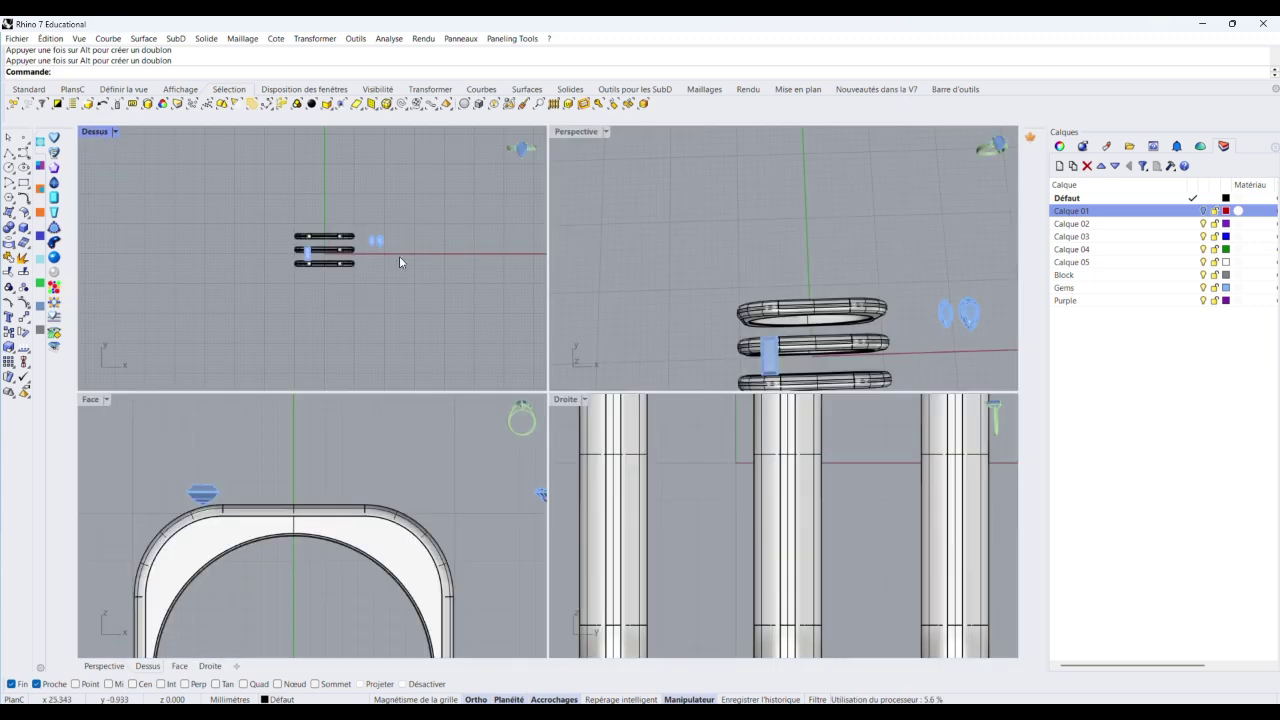
pyautogui.moveTo(399, 257); pyautogui.dragTo(404, 233, button='right')
pyautogui.moveTo(828, 364); pyautogui.dragTo(726, 228, button='right')
pyautogui.scroll(2, 734, 209)
pyautogui.scroll(8, 744, 200)
pyautogui.scroll(-5, 749, 197)
pyautogui.scroll(-4, 742, 250)
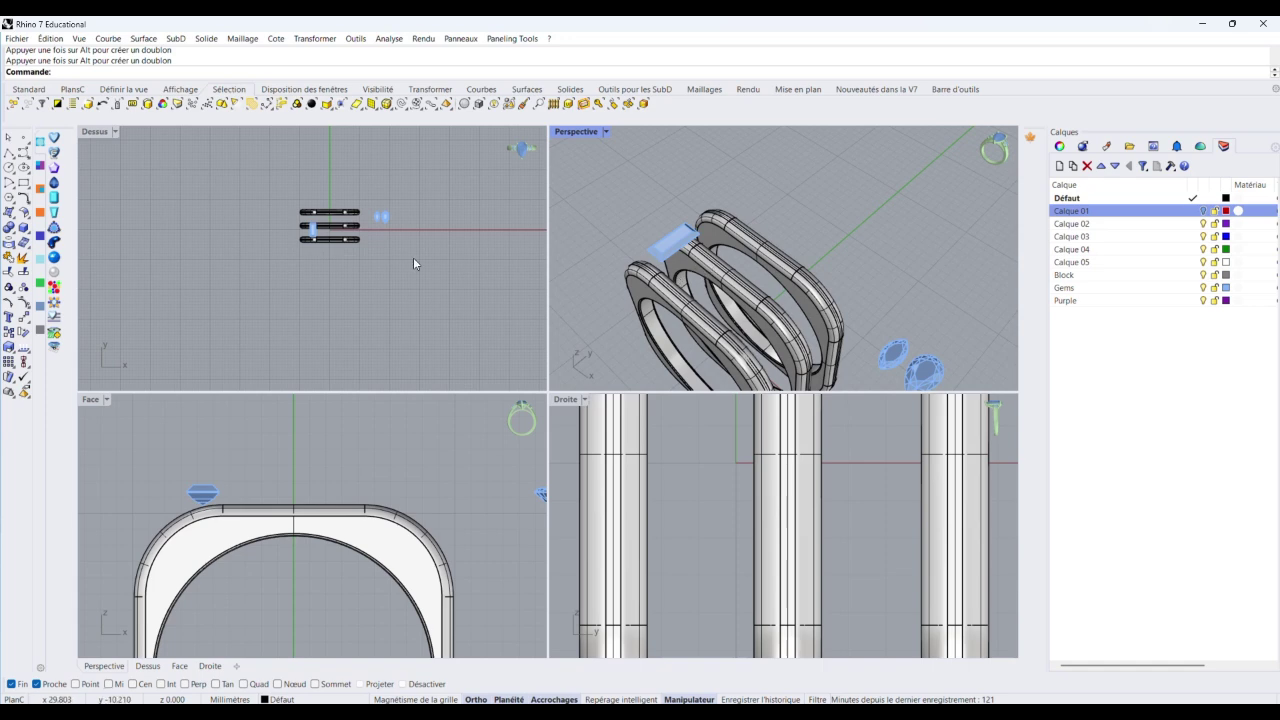
pyautogui.scroll(2, 275, 197)
pyautogui.scroll(2, 615, 285)
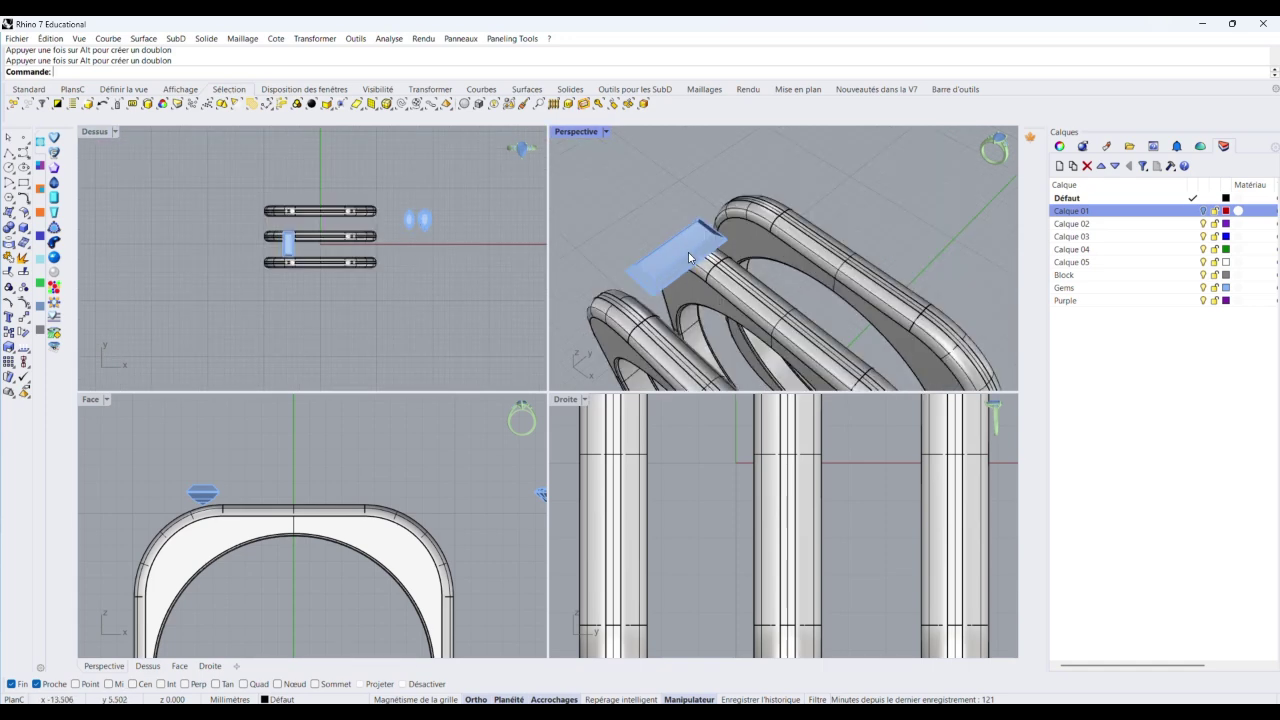
# Open the Bazel Gallery builder and load the baguette diamond as its gem, with the perspective view maximized
pyautogui.click(635, 278)
pyautogui.moveTo(608, 290); pyautogui.dragTo(583, 147, button='right')
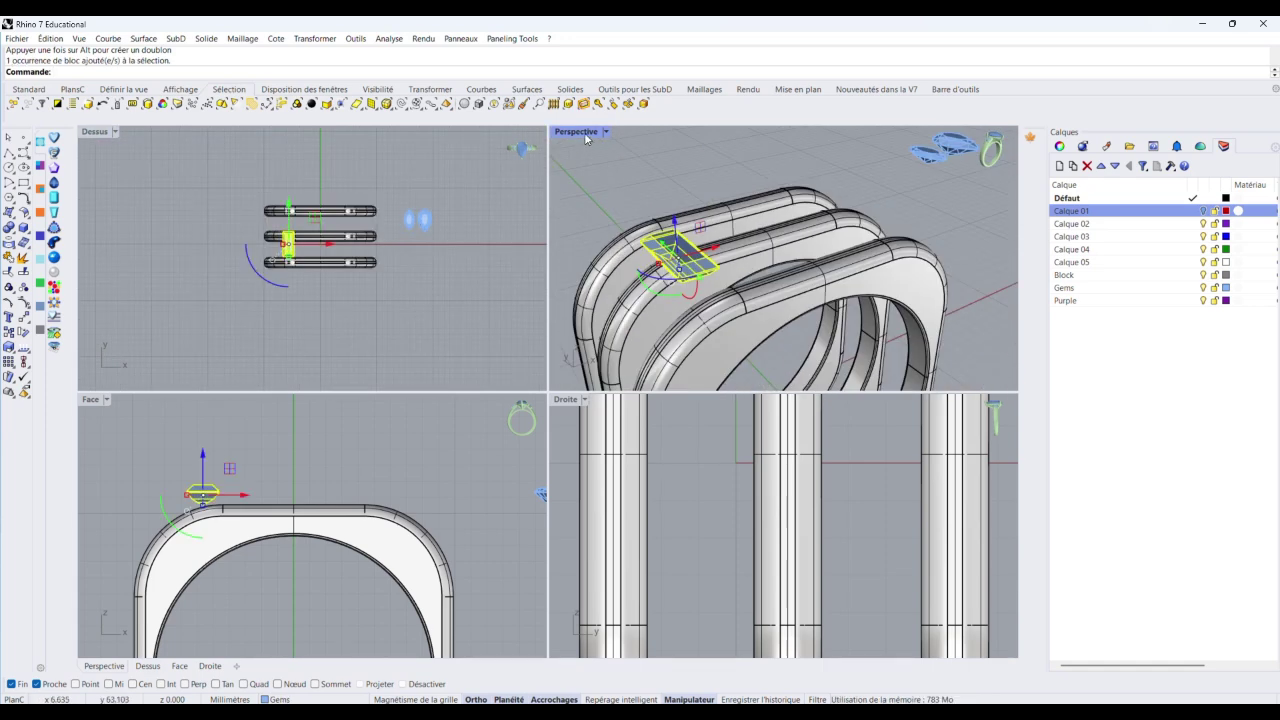
pyautogui.doubleClick(588, 136)
pyautogui.moveTo(551, 220); pyautogui.dragTo(134, 202, button='right')
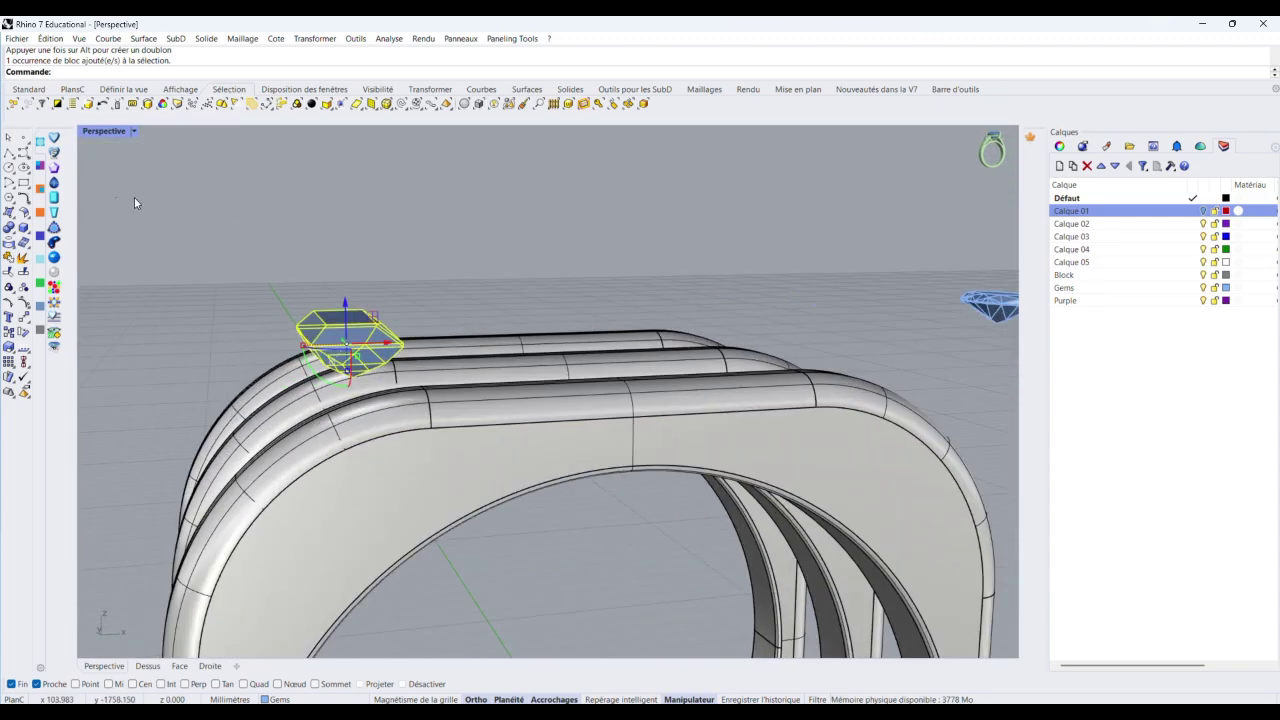
pyautogui.click(41, 168)
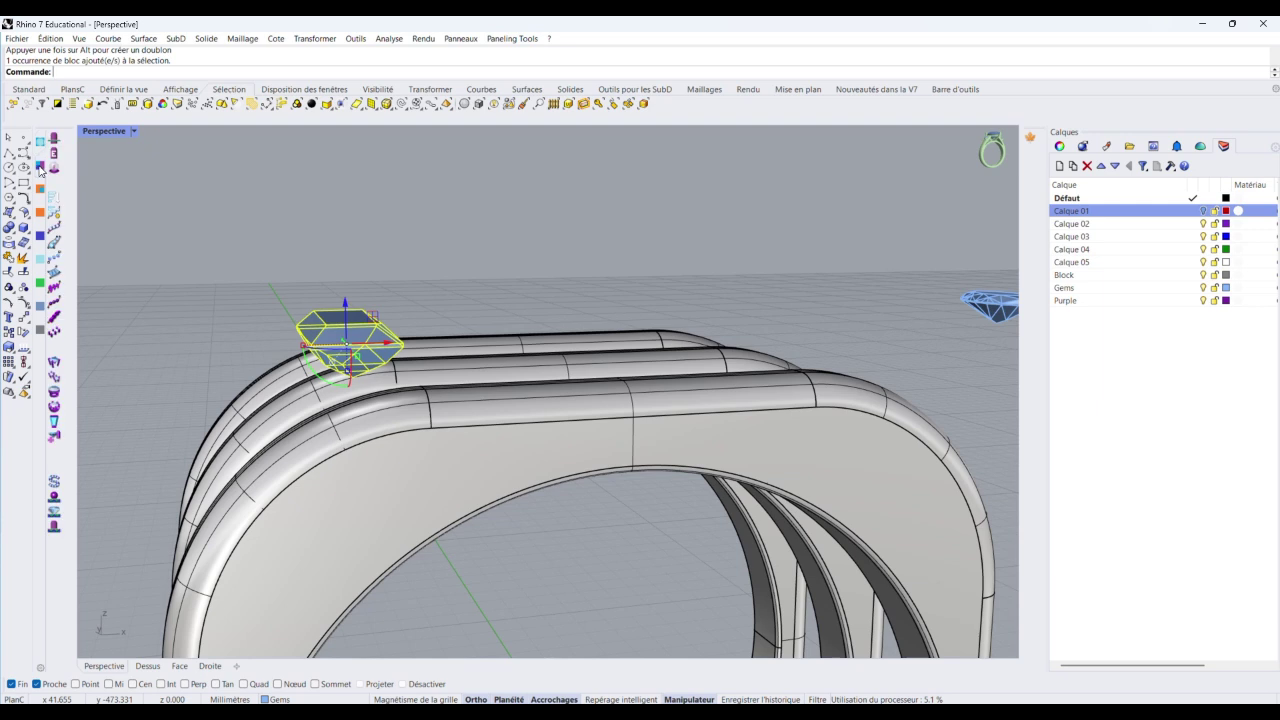
pyautogui.click(54, 394)
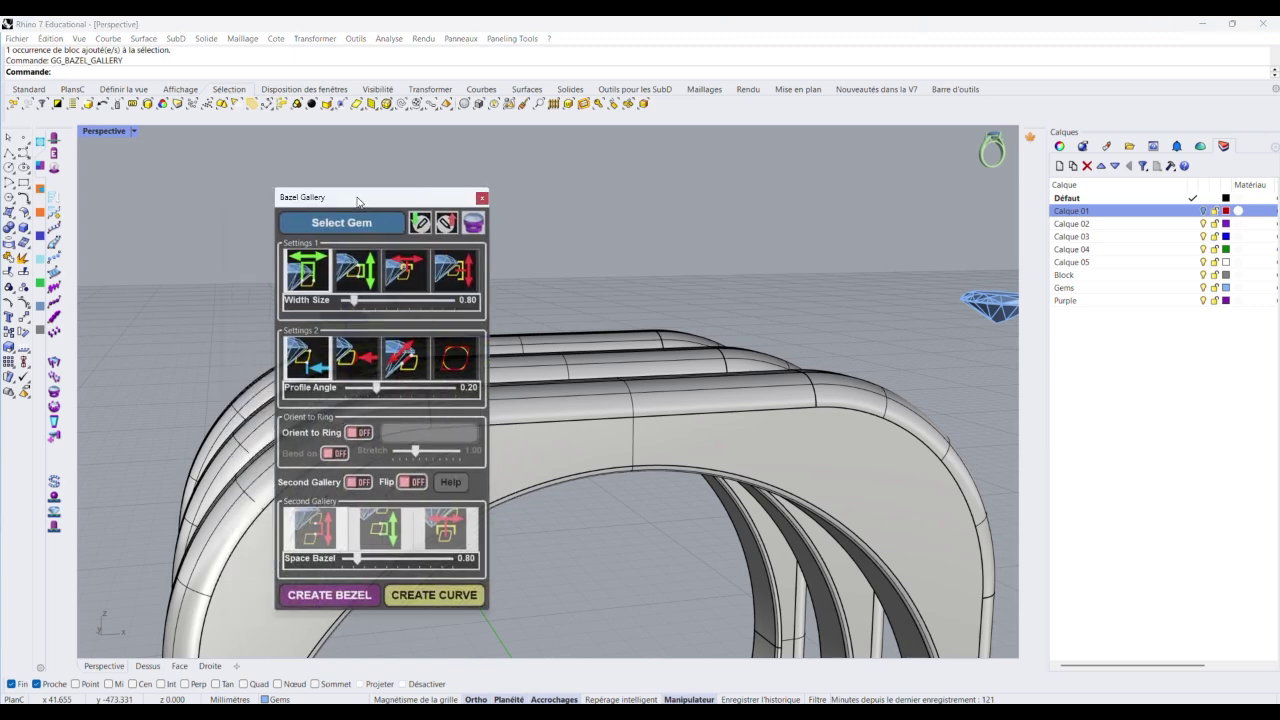
pyautogui.moveTo(354, 197); pyautogui.dragTo(625, 173)
pyautogui.click(589, 203)
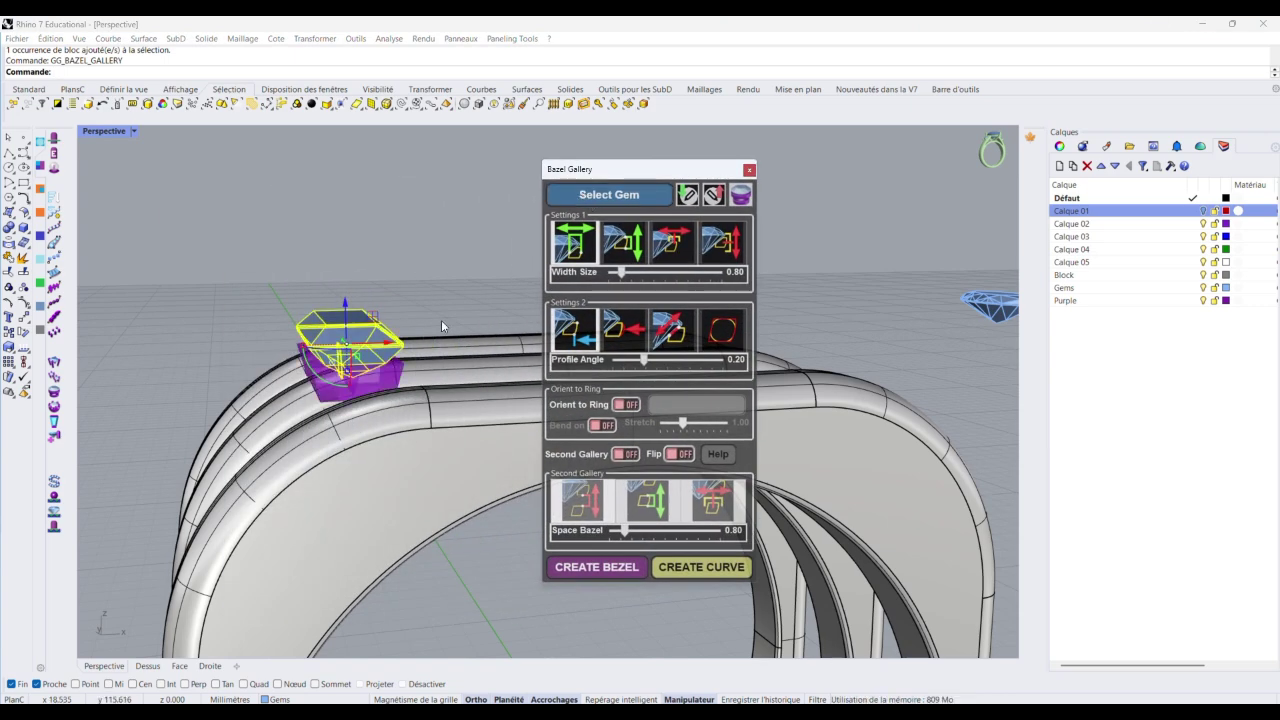
# Raise the baguette diamond slightly above its previewed bezel in the perspective view
pyautogui.moveTo(441, 319); pyautogui.dragTo(387, 336, button='right')
pyautogui.scroll(5, 387, 336)
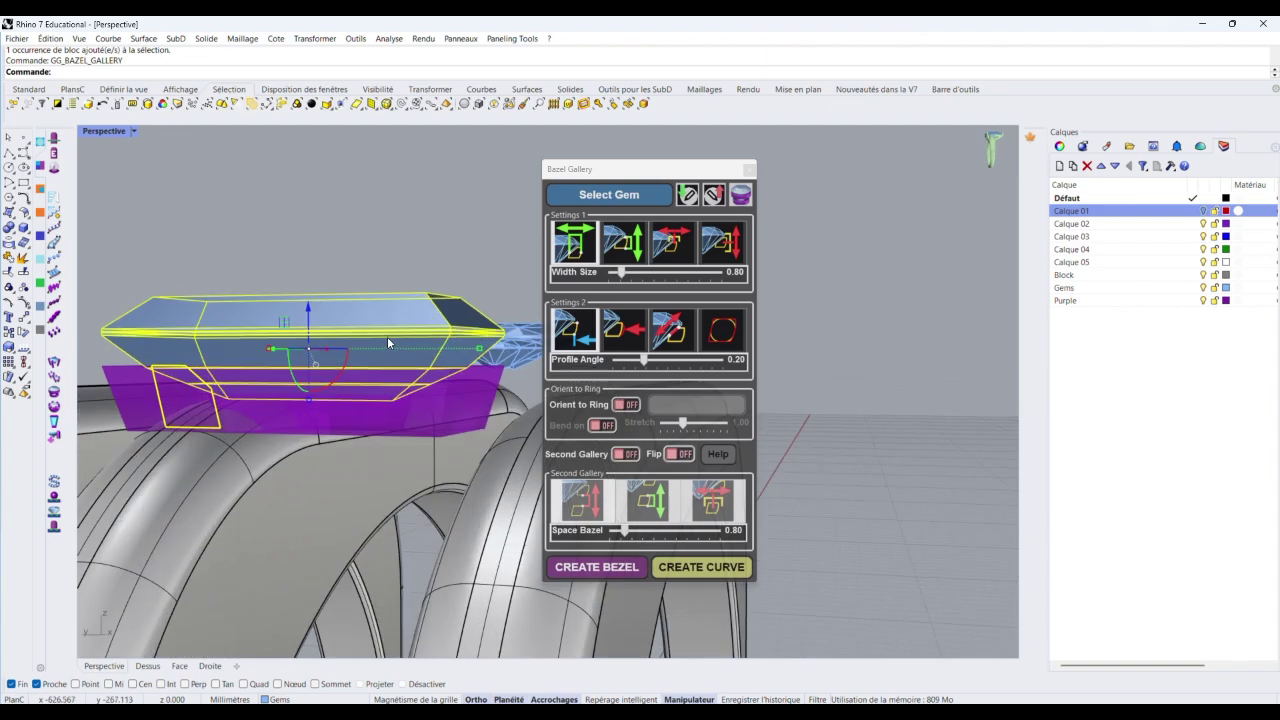
pyautogui.scroll(-4, 371, 330)
pyautogui.moveTo(333, 310); pyautogui.dragTo(332, 304)
pyautogui.moveTo(350, 318); pyautogui.dragTo(403, 265, button='right')
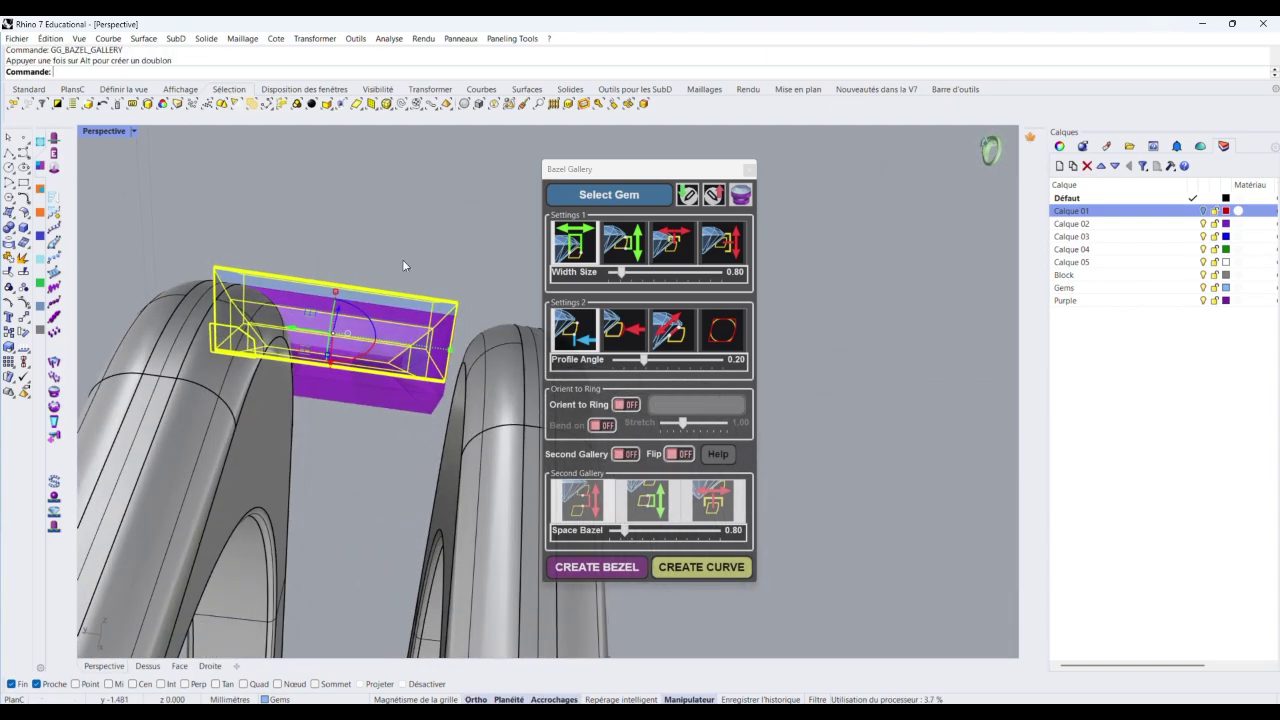
# Set the baguette bezel's Width Size to 0.55
pyautogui.click(349, 384)
pyautogui.moveTo(394, 364); pyautogui.dragTo(410, 323, button='right')
pyautogui.scroll(-6, 412, 322)
pyautogui.click(594, 251)
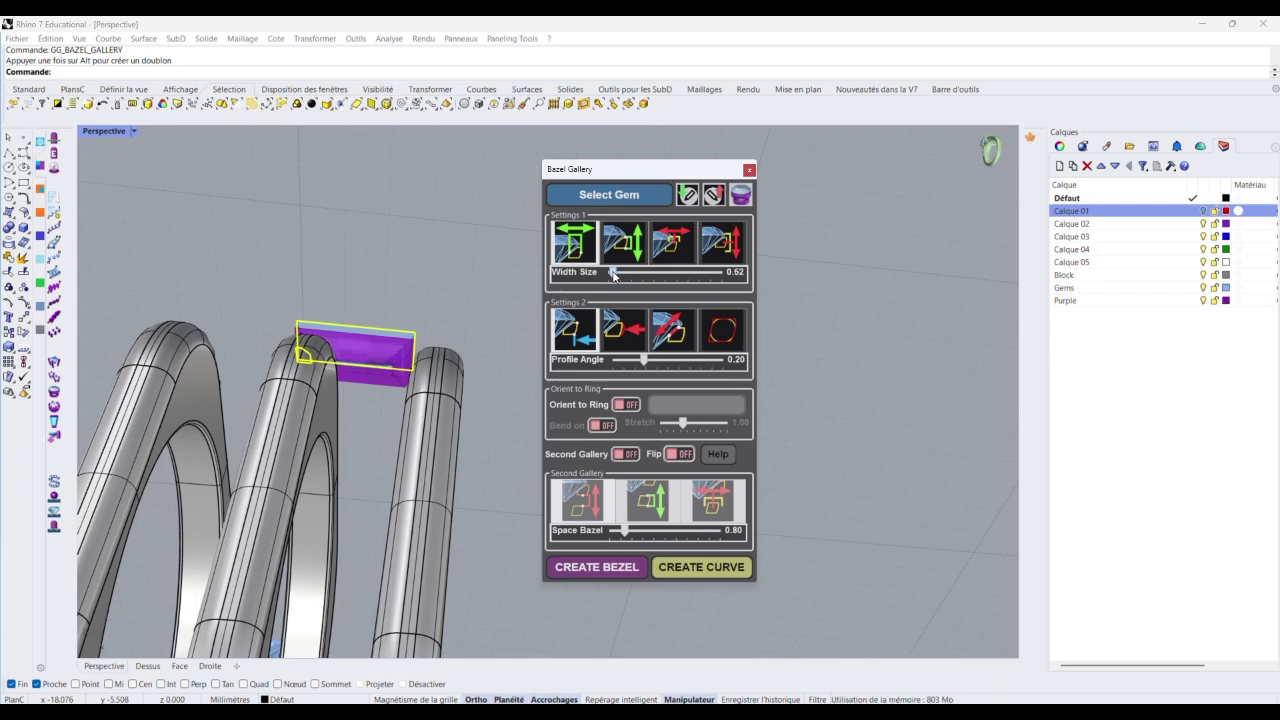
pyautogui.moveTo(372, 374); pyautogui.dragTo(371, 331, button='right')
pyautogui.scroll(7, 398, 330)
pyautogui.scroll(2, 398, 330)
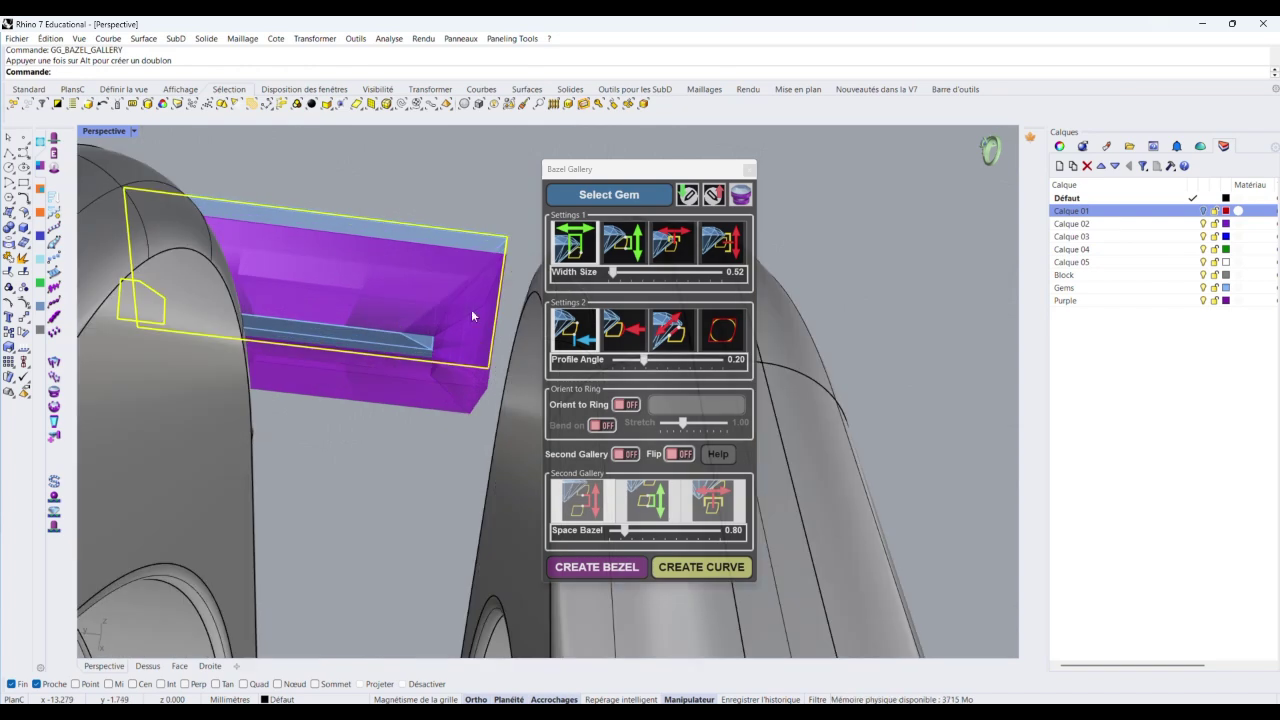
pyautogui.click(626, 273)
pyautogui.click(627, 272)
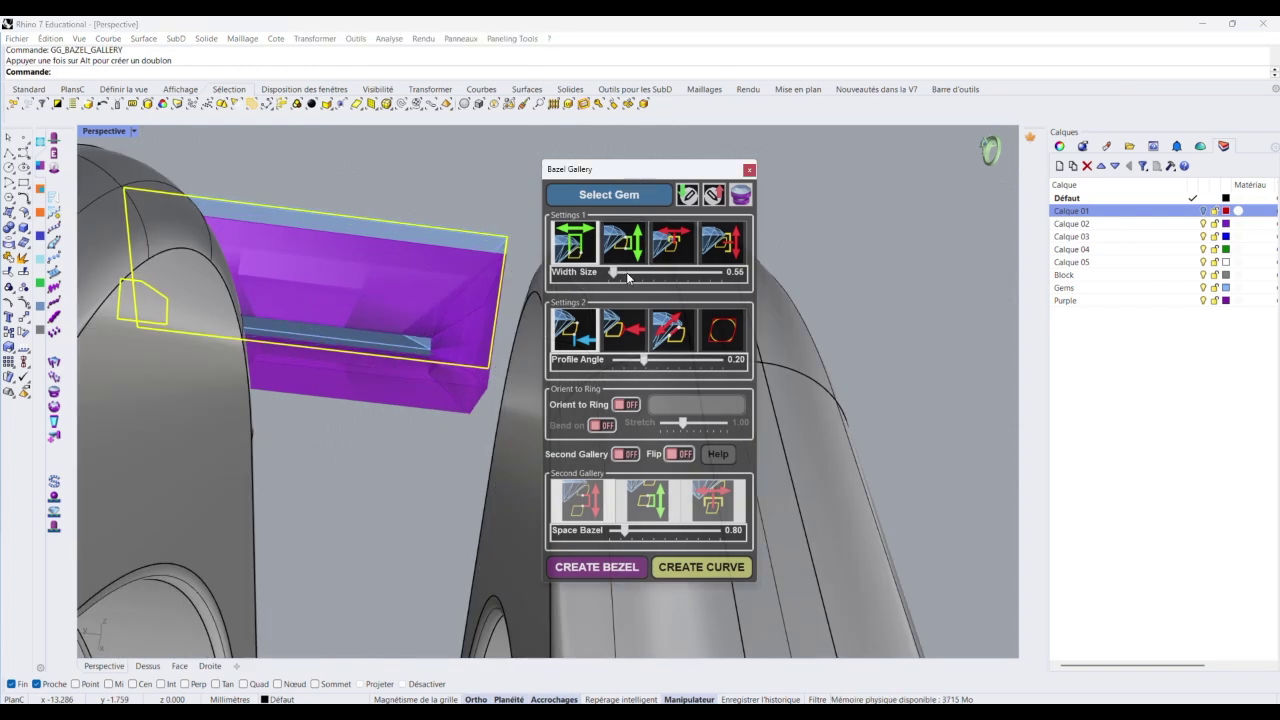
# Check the baguette bezel preview against the bands and set its Profile Angle to 0.06
pyautogui.scroll(-6, 408, 277)
pyautogui.moveTo(376, 306); pyautogui.dragTo(326, 326, button='right')
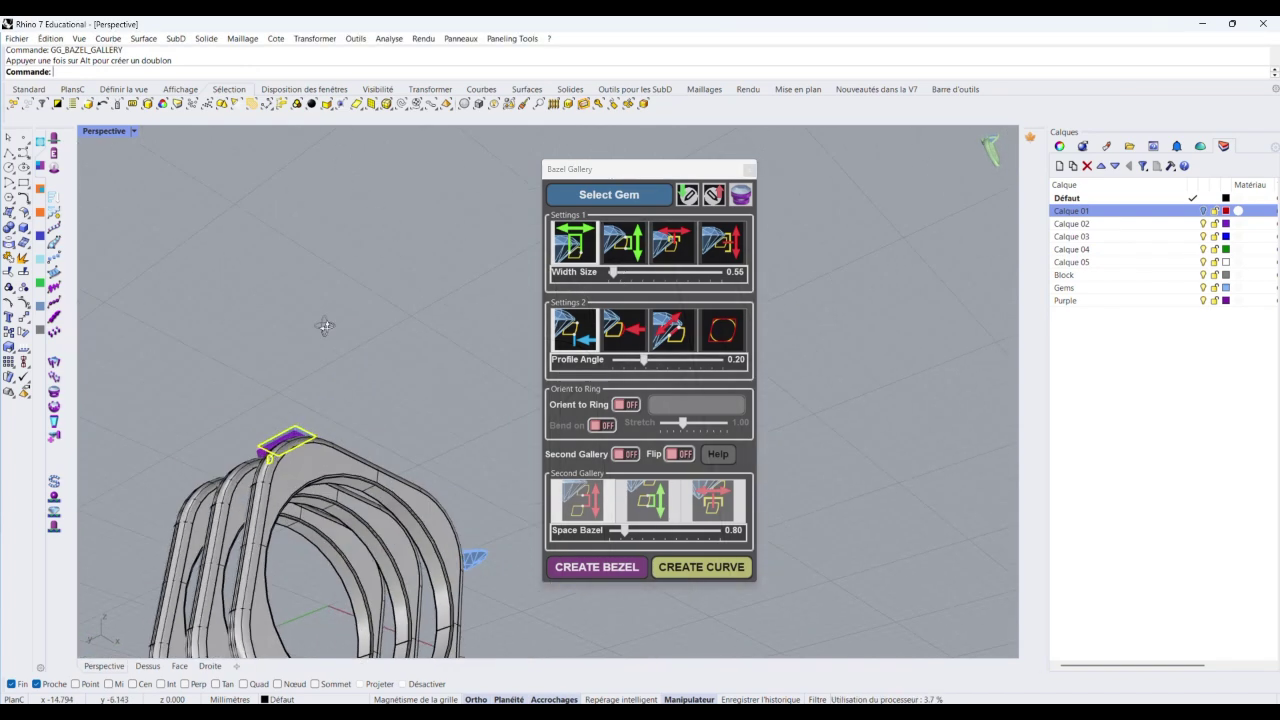
pyautogui.scroll(10, 276, 496)
pyautogui.moveTo(279, 445); pyautogui.dragTo(416, 536, button='right')
pyautogui.scroll(5, 376, 537)
pyautogui.scroll(-3, 376, 537)
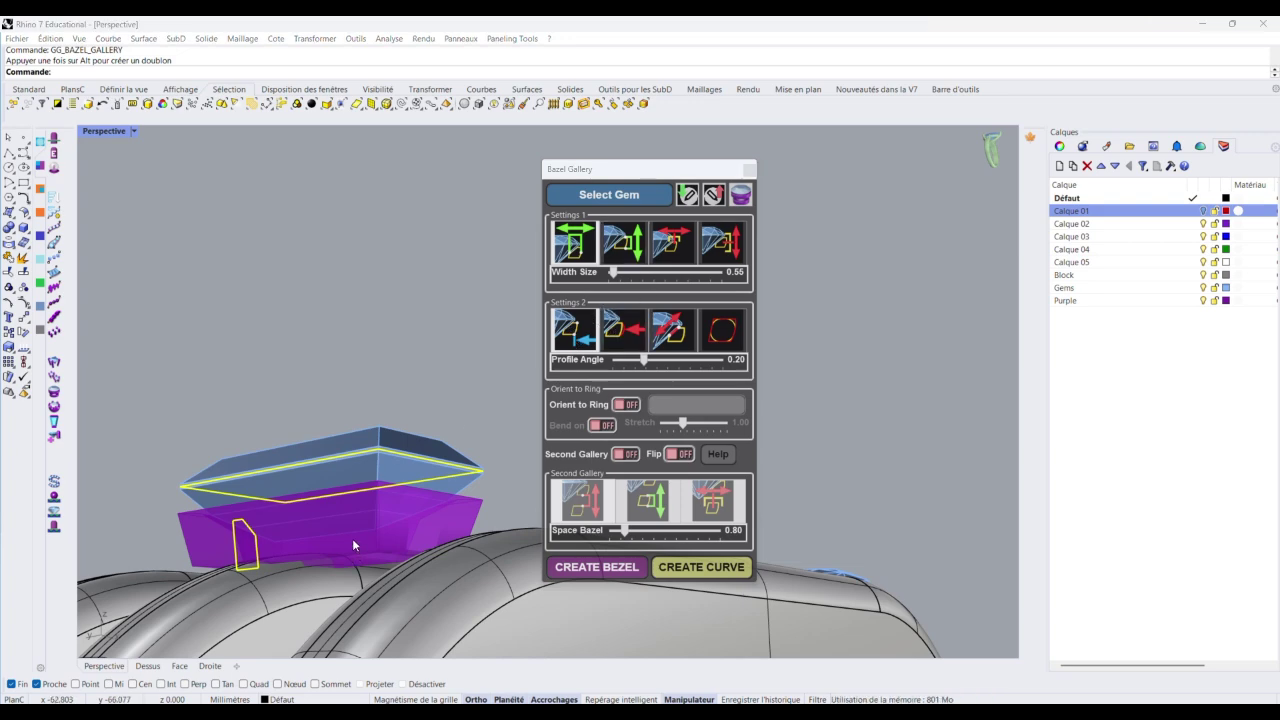
pyautogui.moveTo(352, 545); pyautogui.dragTo(262, 562, button='right')
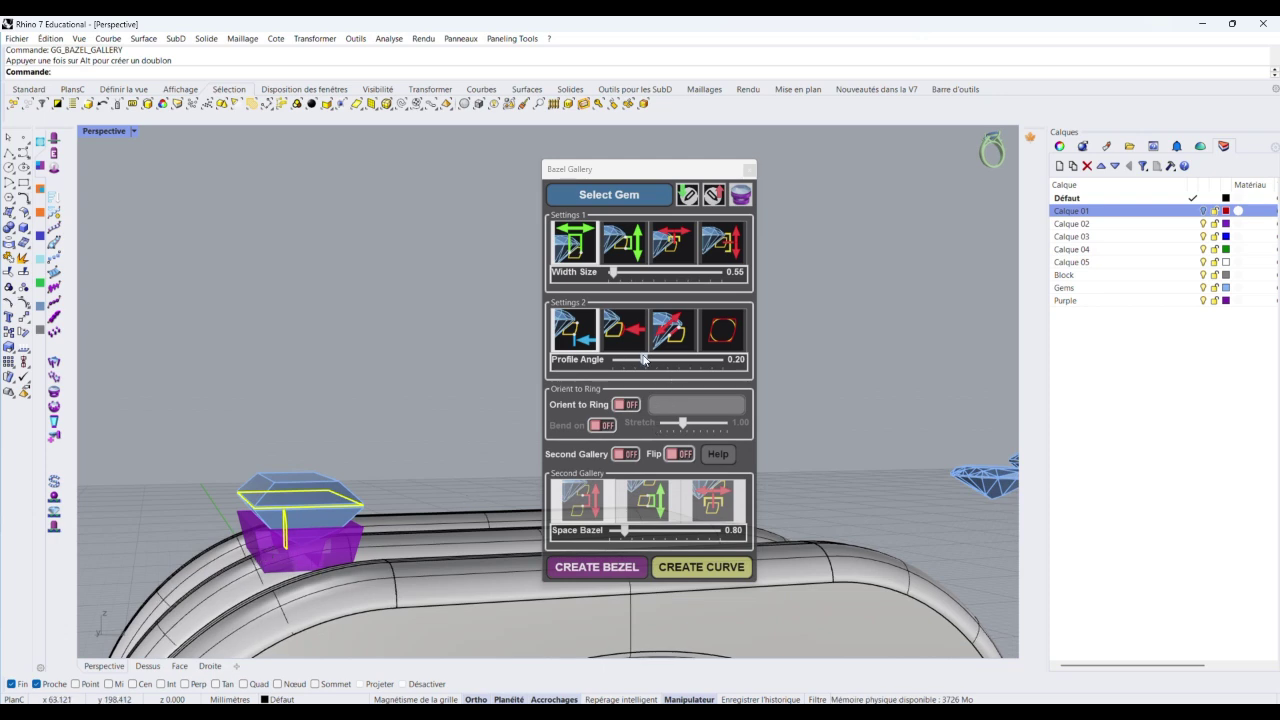
pyautogui.moveTo(645, 363); pyautogui.dragTo(638, 362)
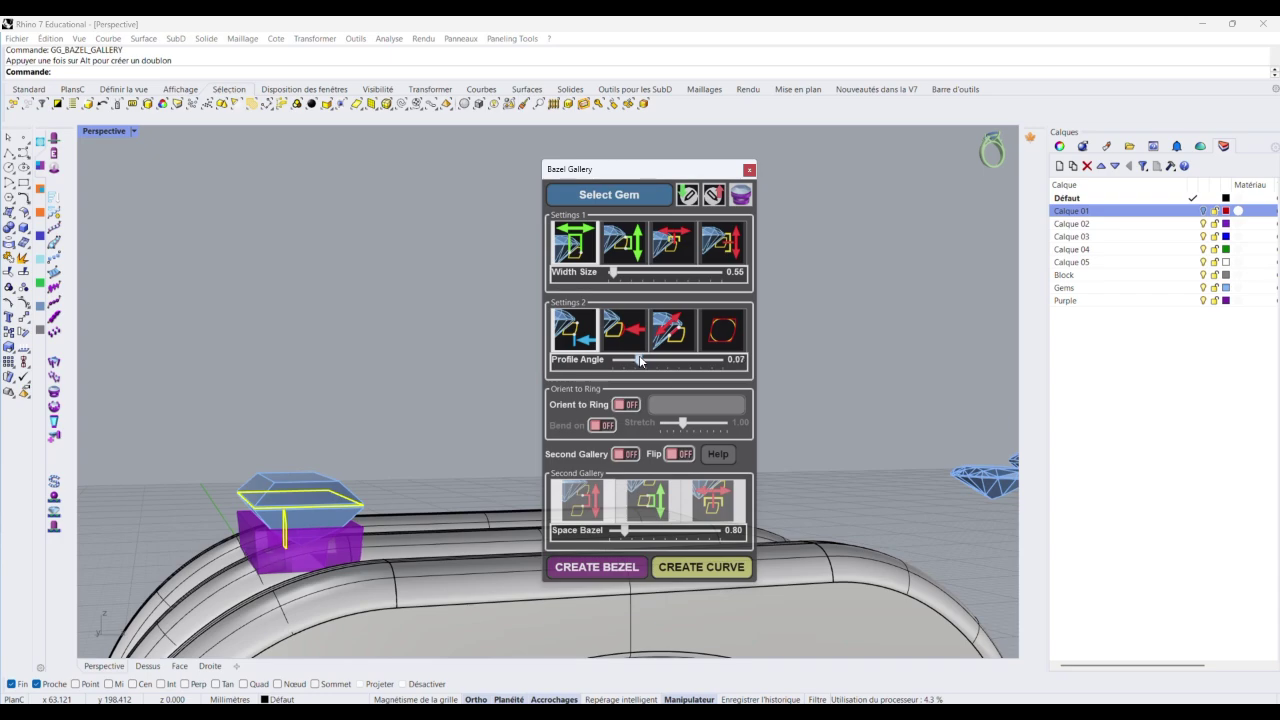
pyautogui.moveTo(316, 528); pyautogui.dragTo(329, 566, button='right')
pyautogui.scroll(-5, 329, 406)
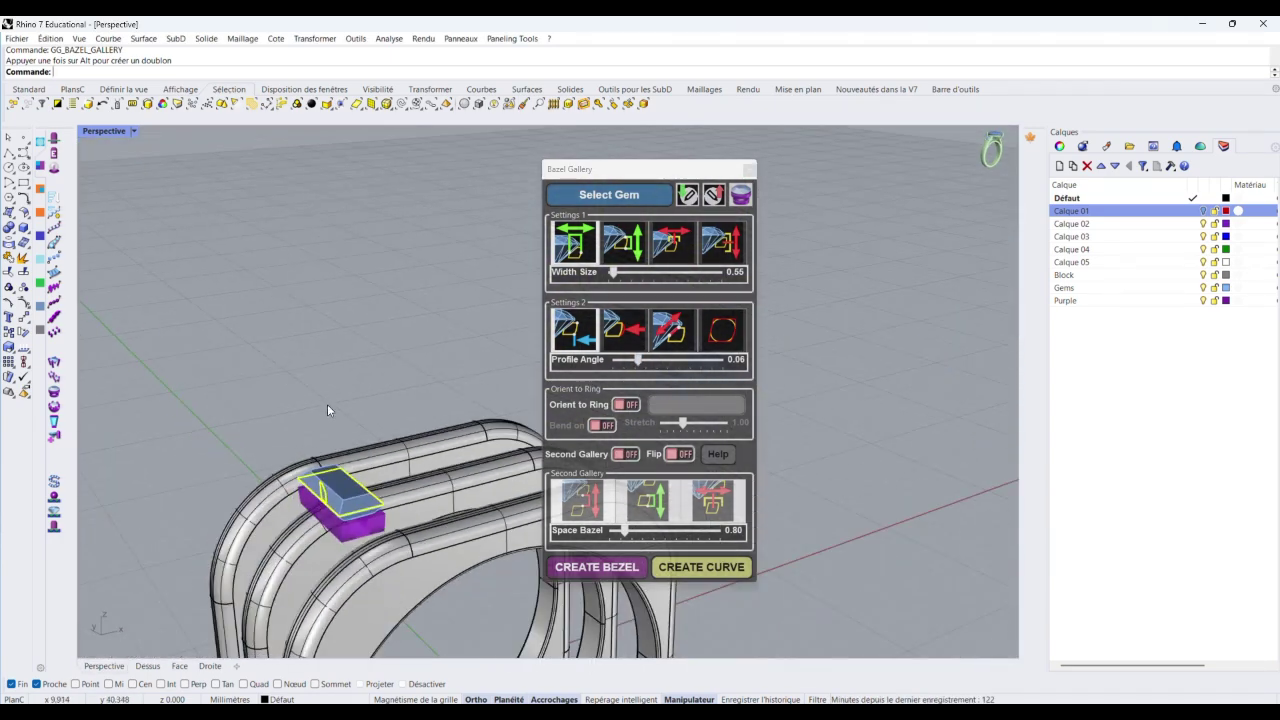
# Move the front ring band along Y to behind the other two bands and deselect it
pyautogui.click(435, 565)
pyautogui.scroll(-5, 453, 522)
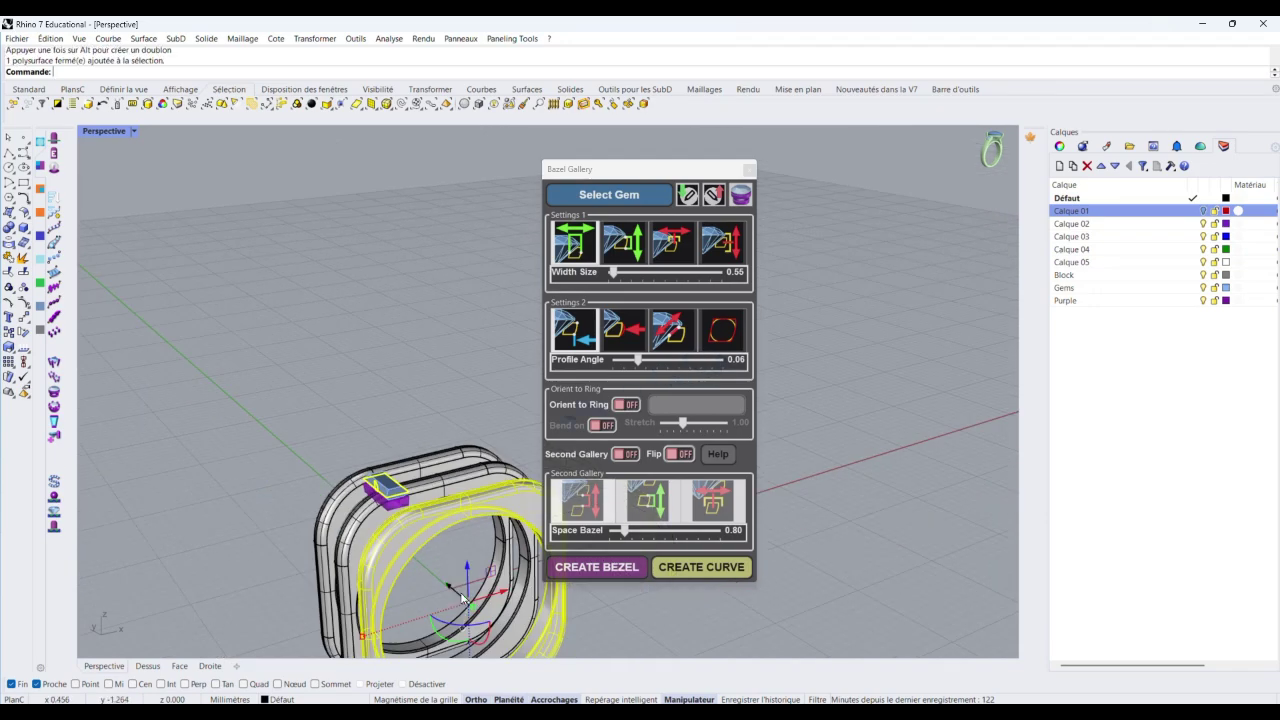
pyautogui.moveTo(459, 592); pyautogui.dragTo(342, 494)
pyautogui.moveTo(468, 556); pyautogui.dragTo(444, 326, button='right')
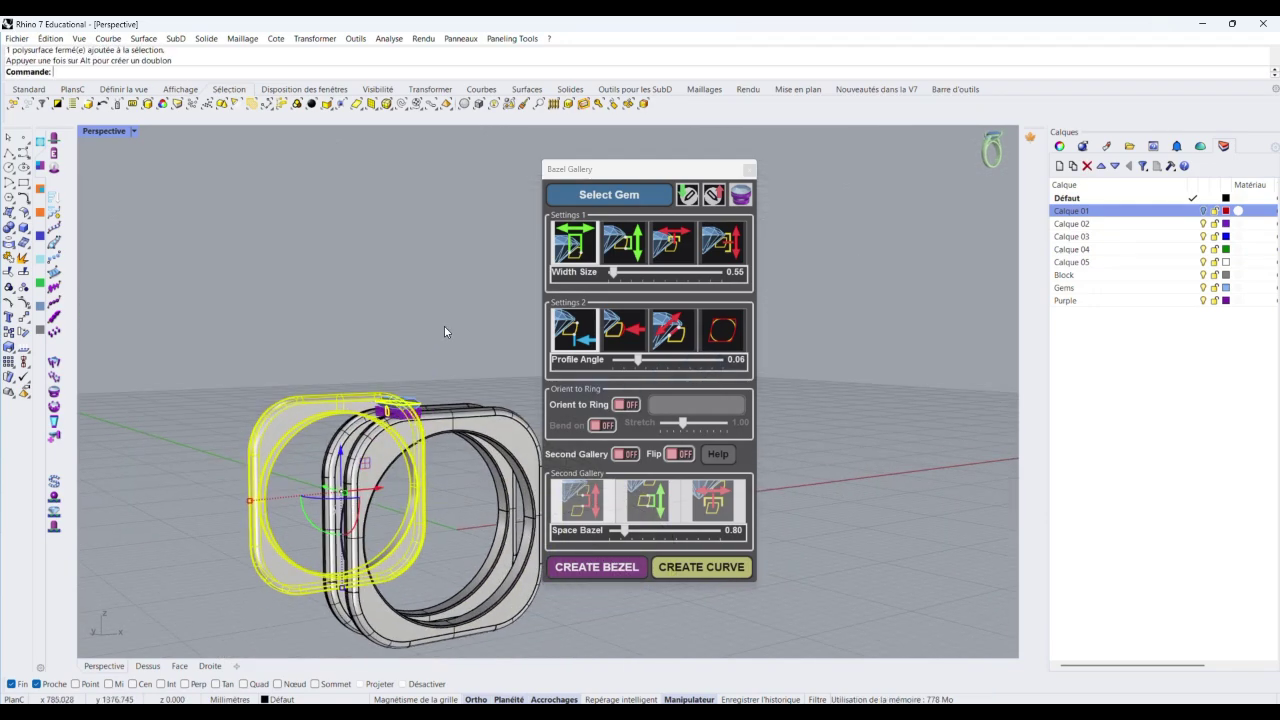
pyautogui.click(444, 326)
# Create the bezel under the baguette diamond with the current gallery settings
pyautogui.scroll(10, 429, 420)
pyautogui.moveTo(430, 416); pyautogui.dragTo(366, 374, button='right')
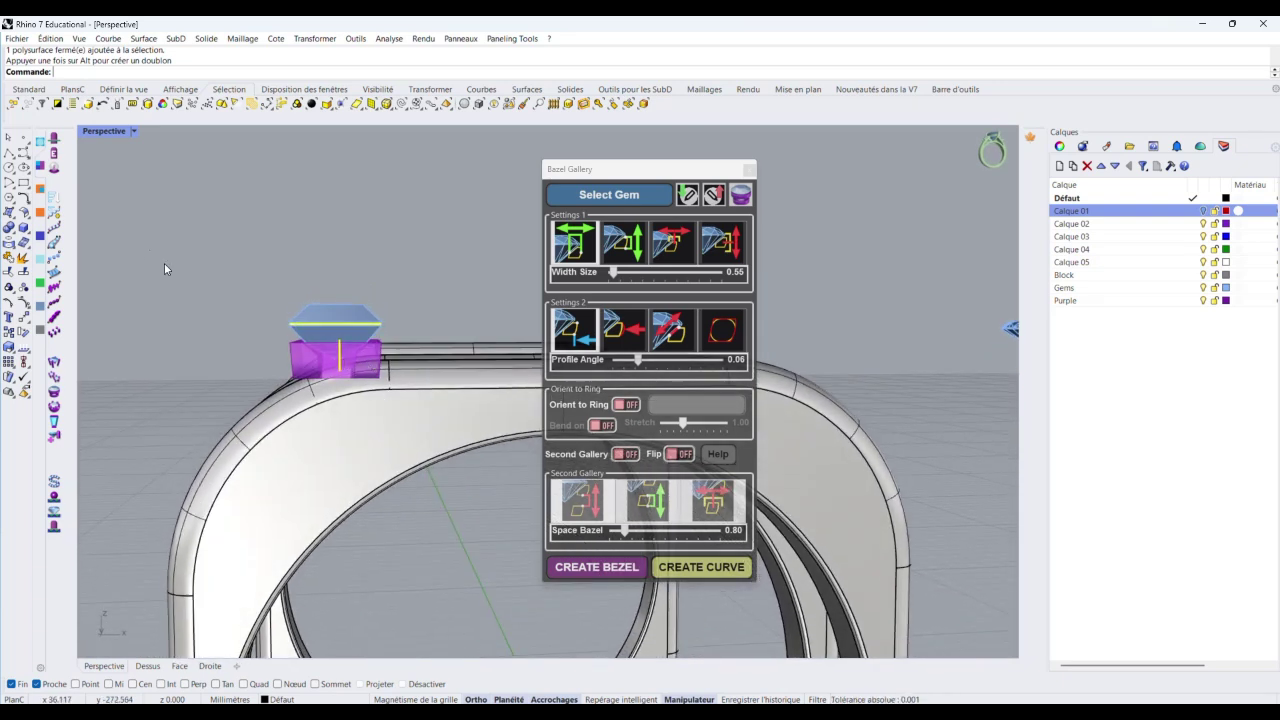
pyautogui.click(615, 568)
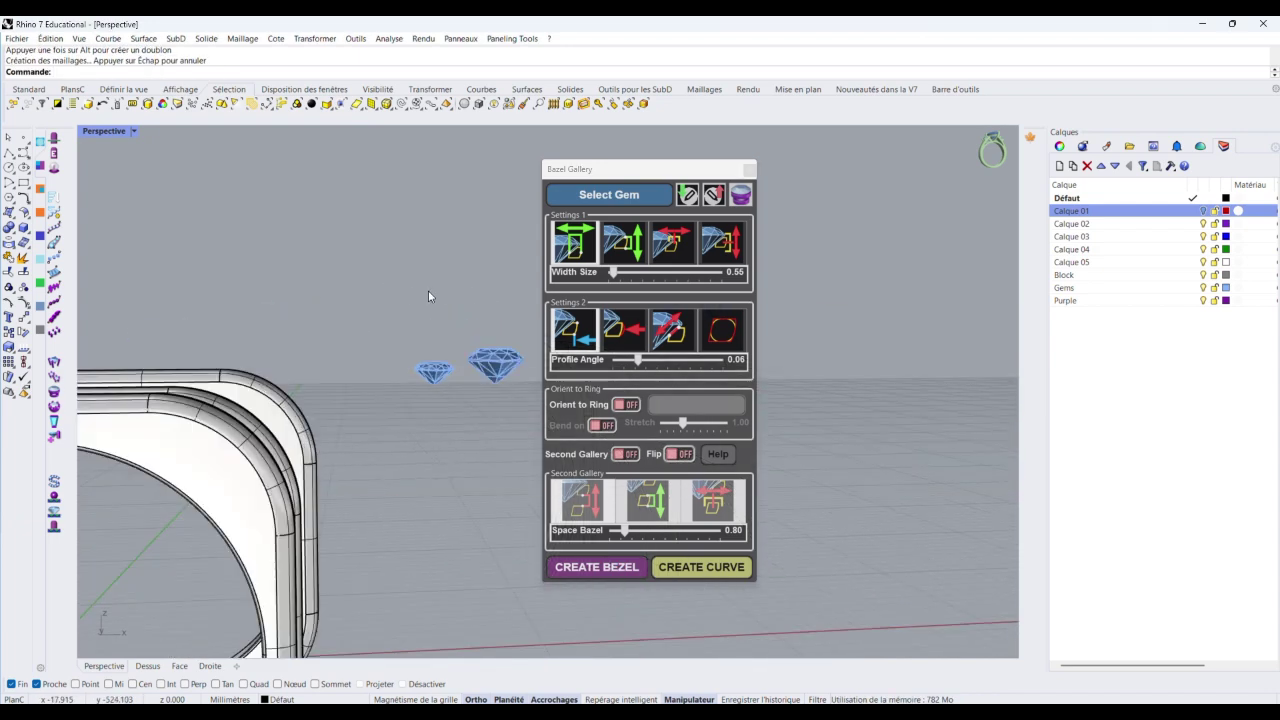
# Load the marquise and pear diamonds together as gems for the bezel gallery preview
pyautogui.moveTo(527, 416); pyautogui.dragTo(535, 432)
pyautogui.click(609, 203)
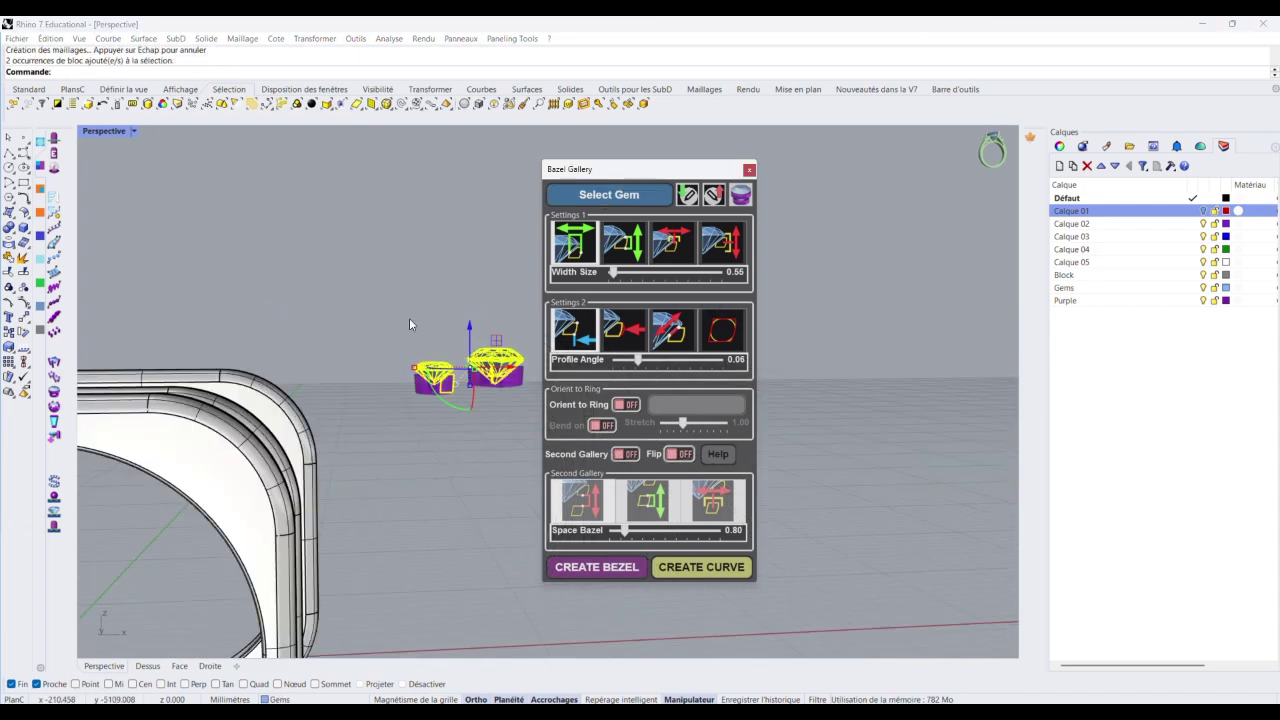
# Delete the bezel created under the baguette diamond
pyautogui.moveTo(409, 318); pyautogui.dragTo(492, 320, button='right')
pyautogui.scroll(6, 492, 320)
pyautogui.click(340, 323)
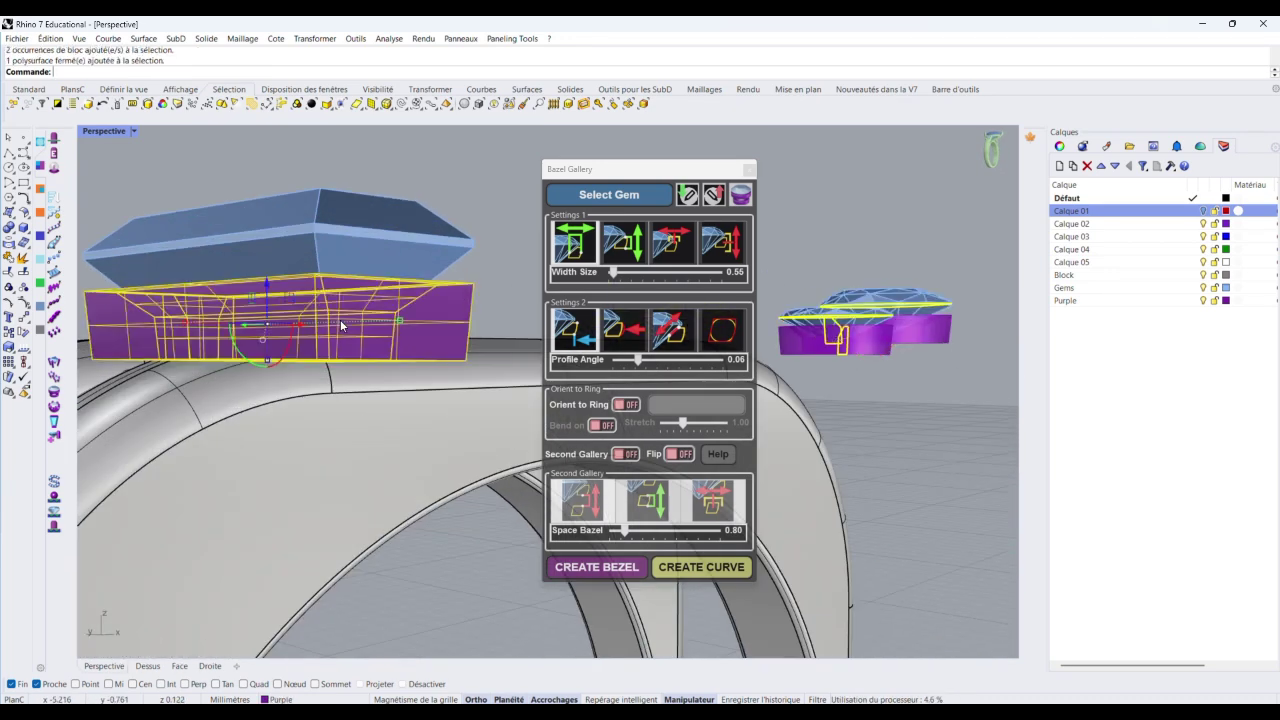
pyautogui.press('Delete')
# Load the baguette, marquise and pear diamonds together as gems for the bezel gallery preview
pyautogui.click(352, 228)
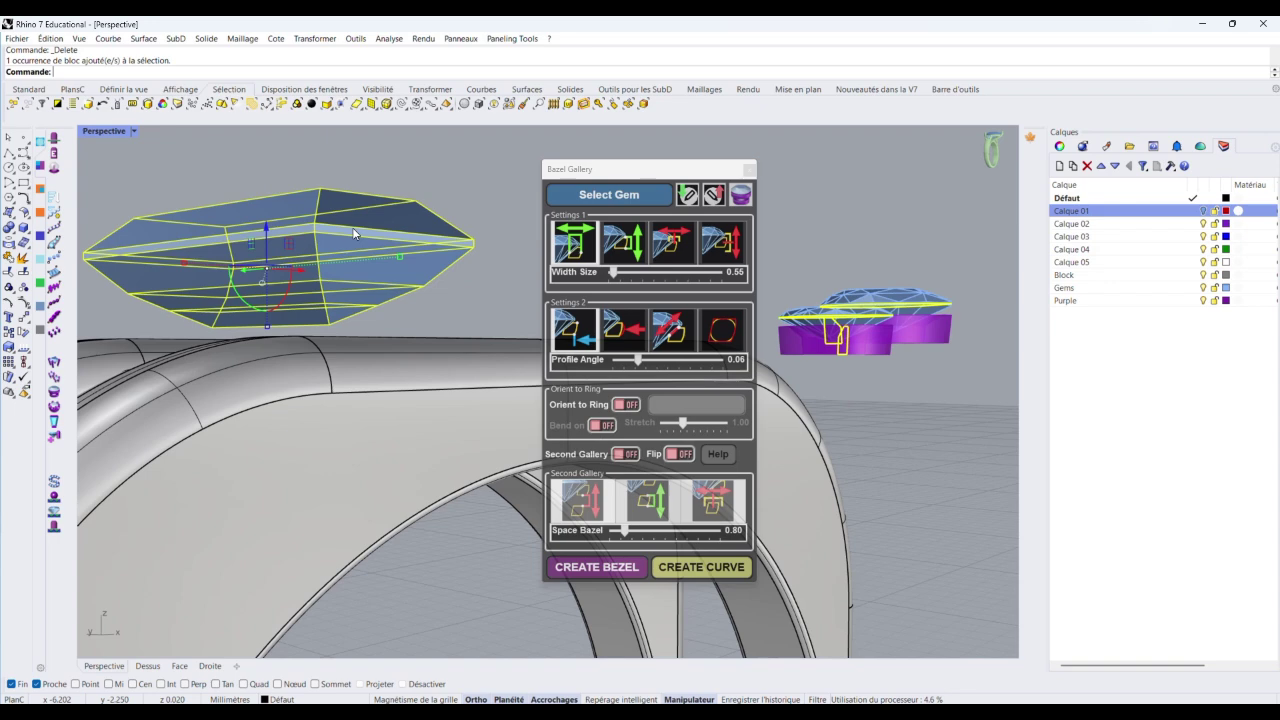
pyautogui.click(868, 314)
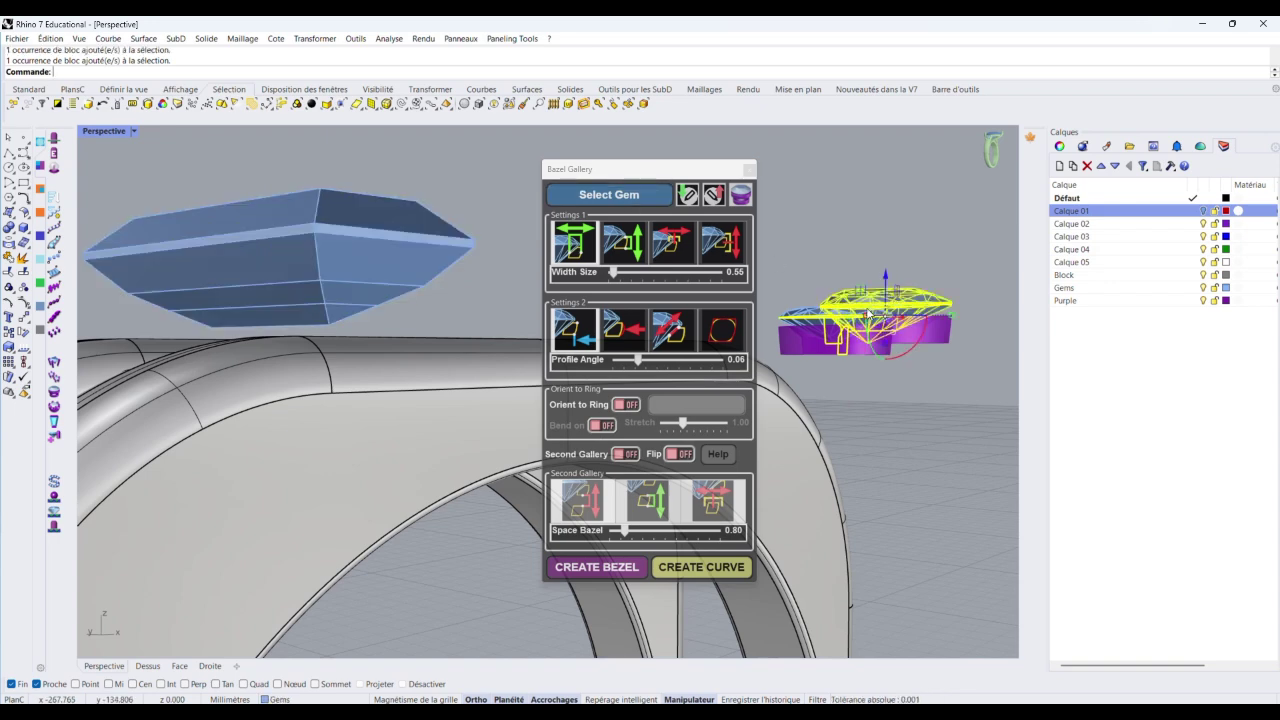
pyautogui.keyDown('shift'); pyautogui.click(812, 316); pyautogui.keyUp('shift')
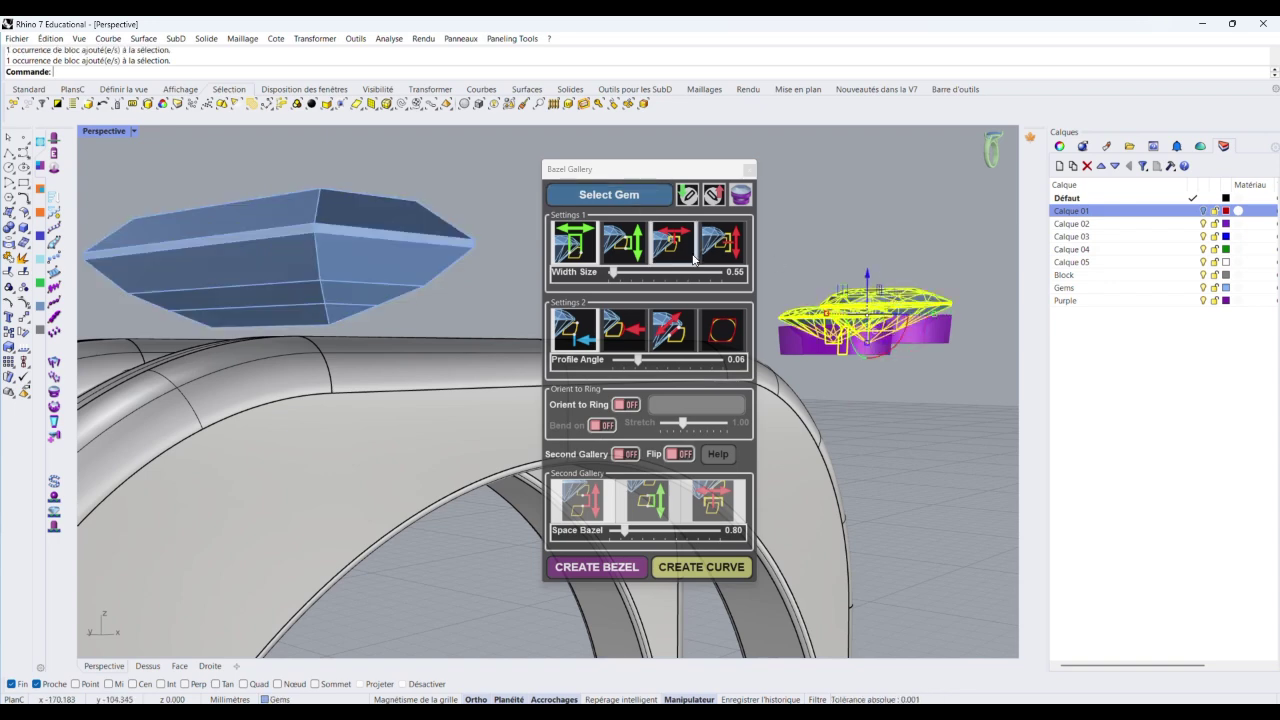
pyautogui.keyDown('shift'); pyautogui.click(408, 211); pyautogui.keyUp('shift')
pyautogui.click(580, 195)
pyautogui.moveTo(516, 246); pyautogui.dragTo(284, 393, button='right')
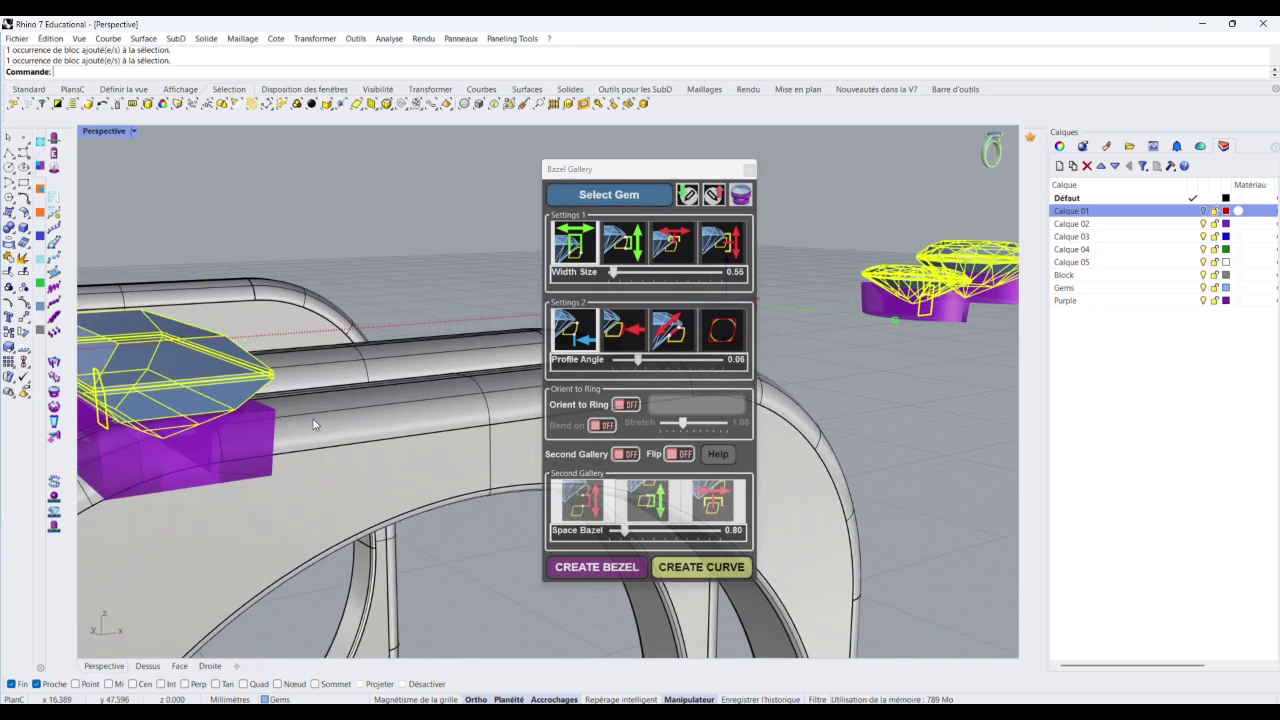
# Set the bezel gallery's Fillet Size to 0.04 and check the rounded profile on the baguette preview
pyautogui.click(726, 333)
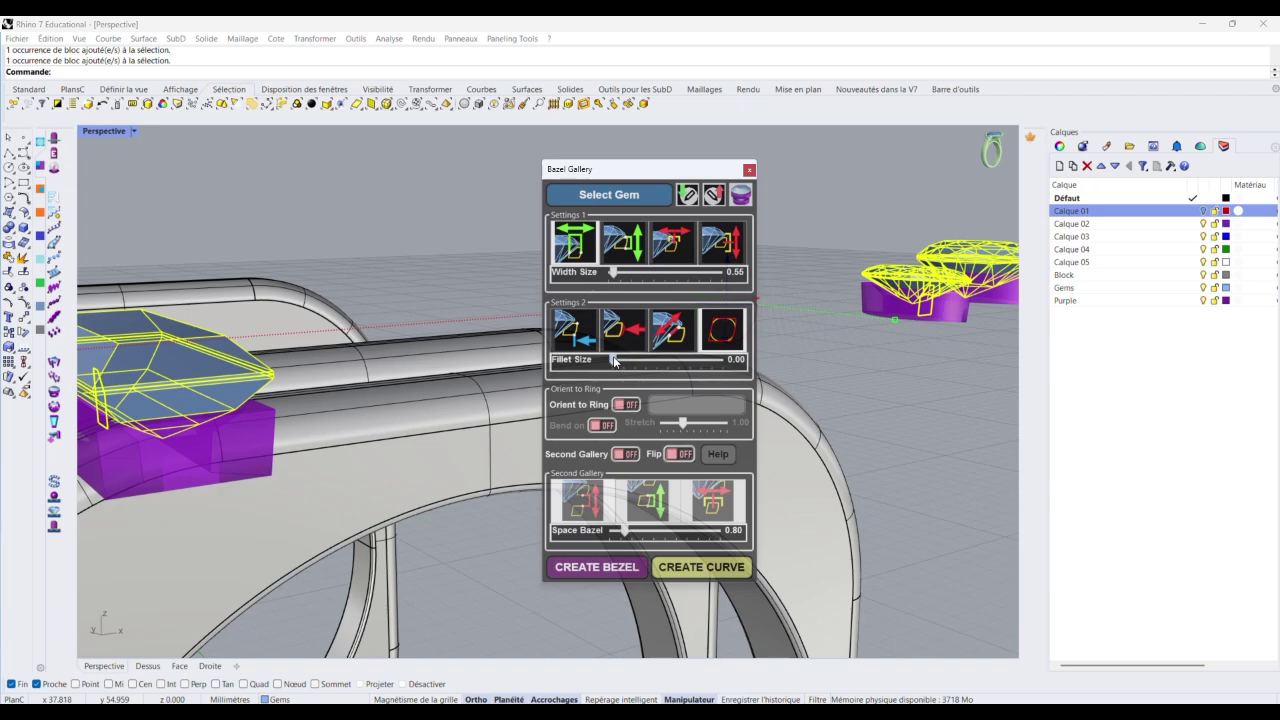
pyautogui.moveTo(616, 362); pyautogui.dragTo(625, 362)
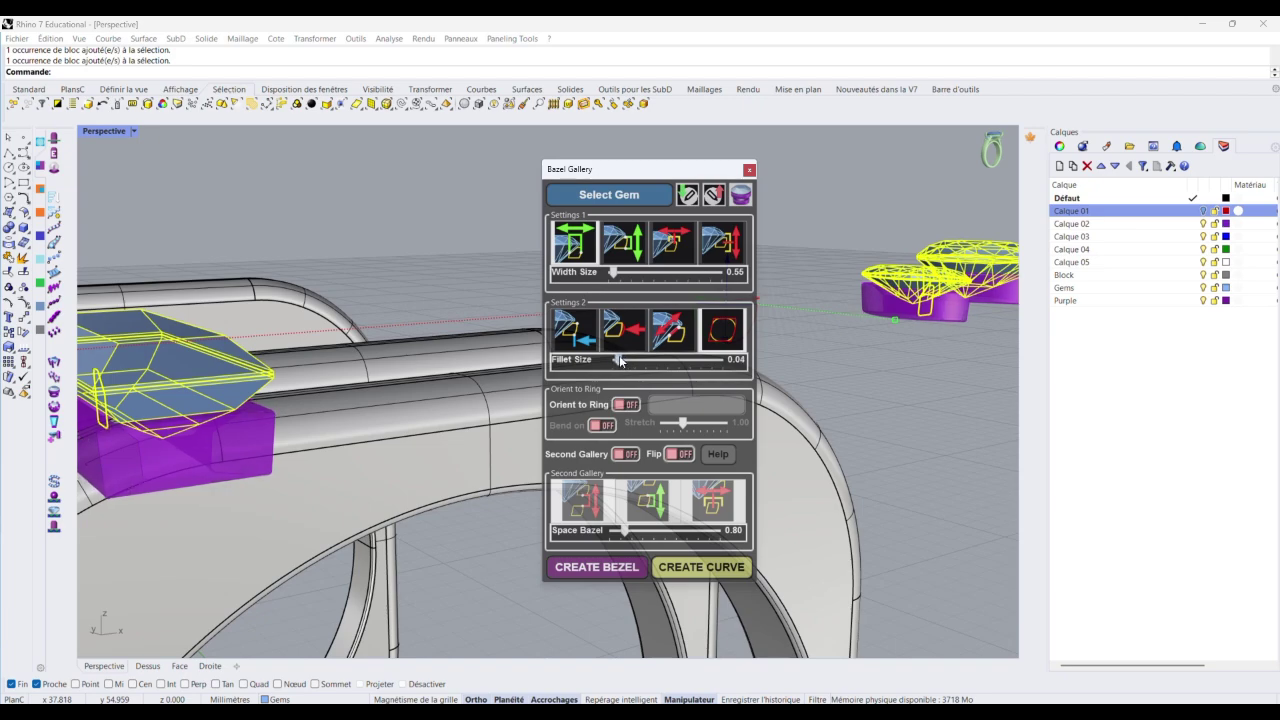
pyautogui.scroll(-4, 515, 360)
pyautogui.scroll(8, 333, 396)
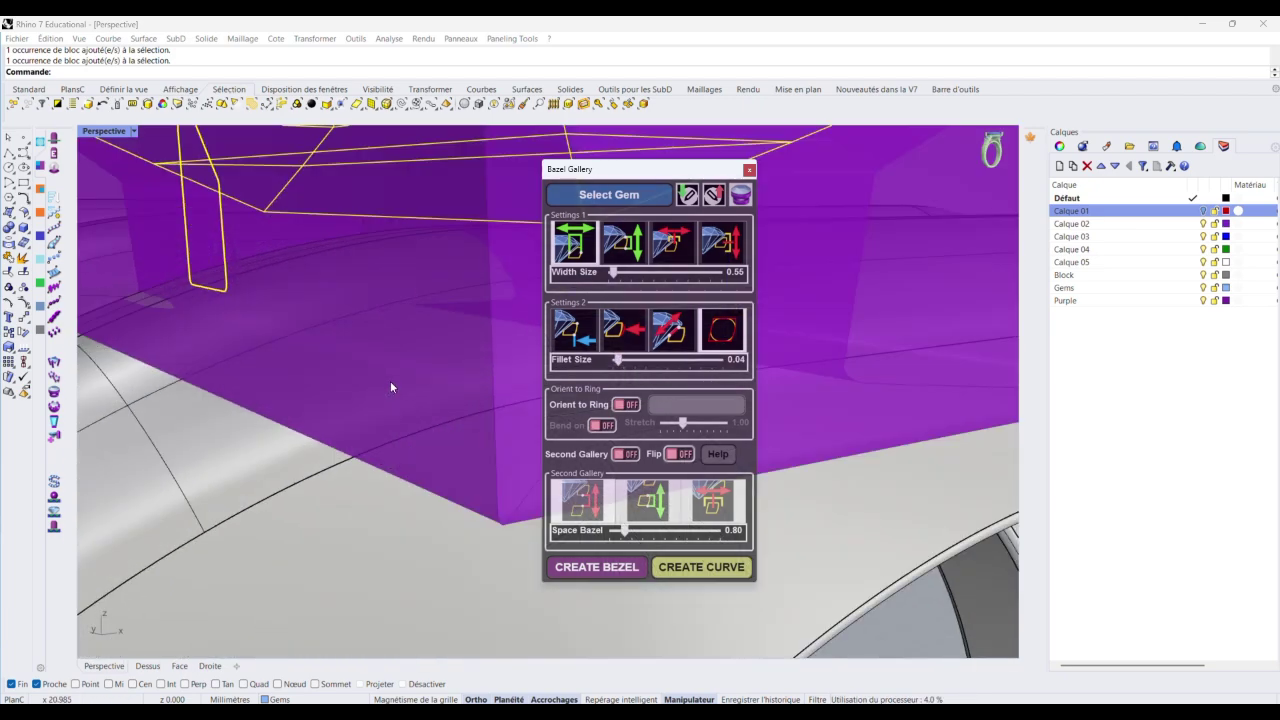
# Examine the bezel previews under the baguette, marquise and pear diamonds from several angles, keeping the settings dialog clear of the gems
pyautogui.scroll(-6, 391, 382)
pyautogui.moveTo(446, 360); pyautogui.dragTo(290, 300, button='right')
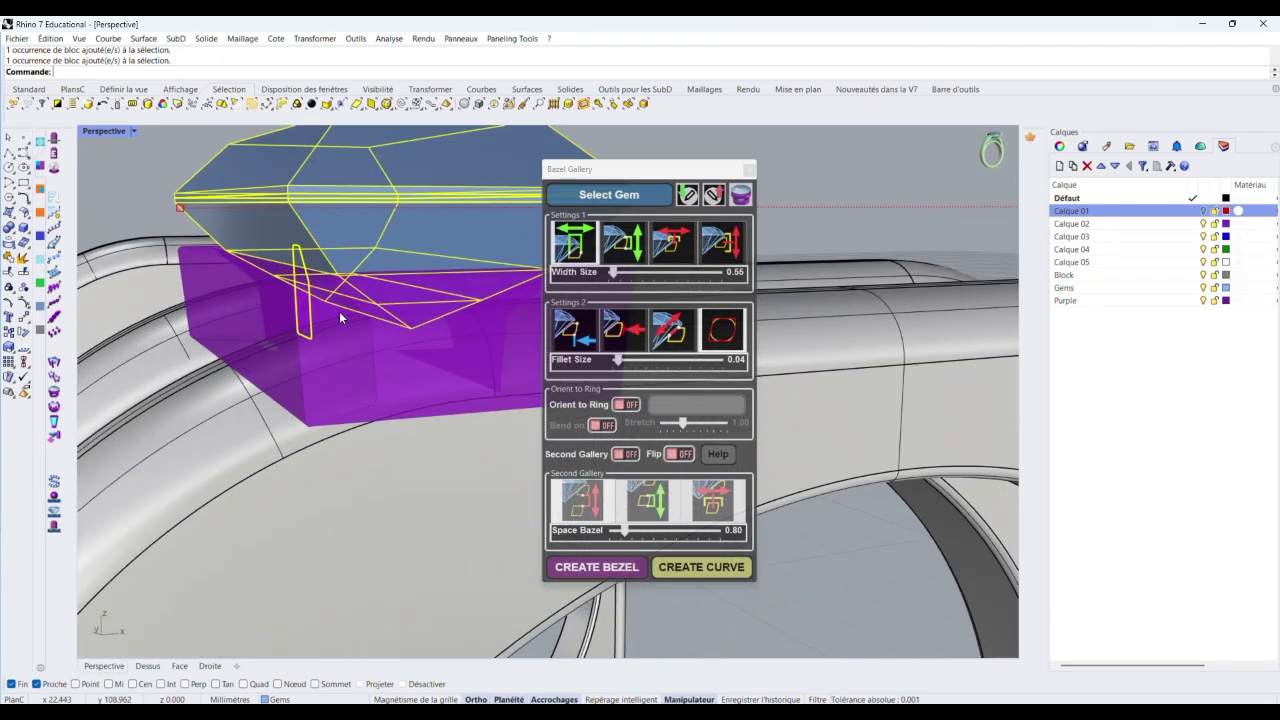
pyautogui.scroll(-6, 339, 311)
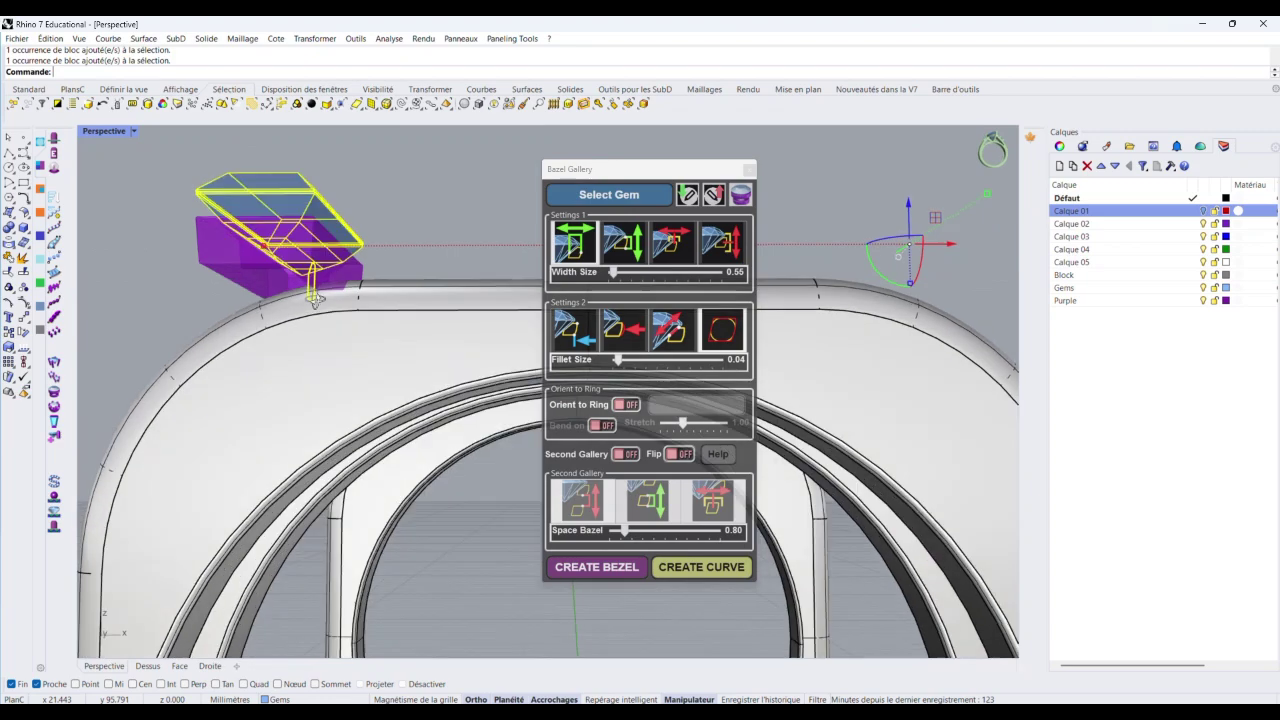
pyautogui.moveTo(315, 300); pyautogui.dragTo(314, 347, button='right')
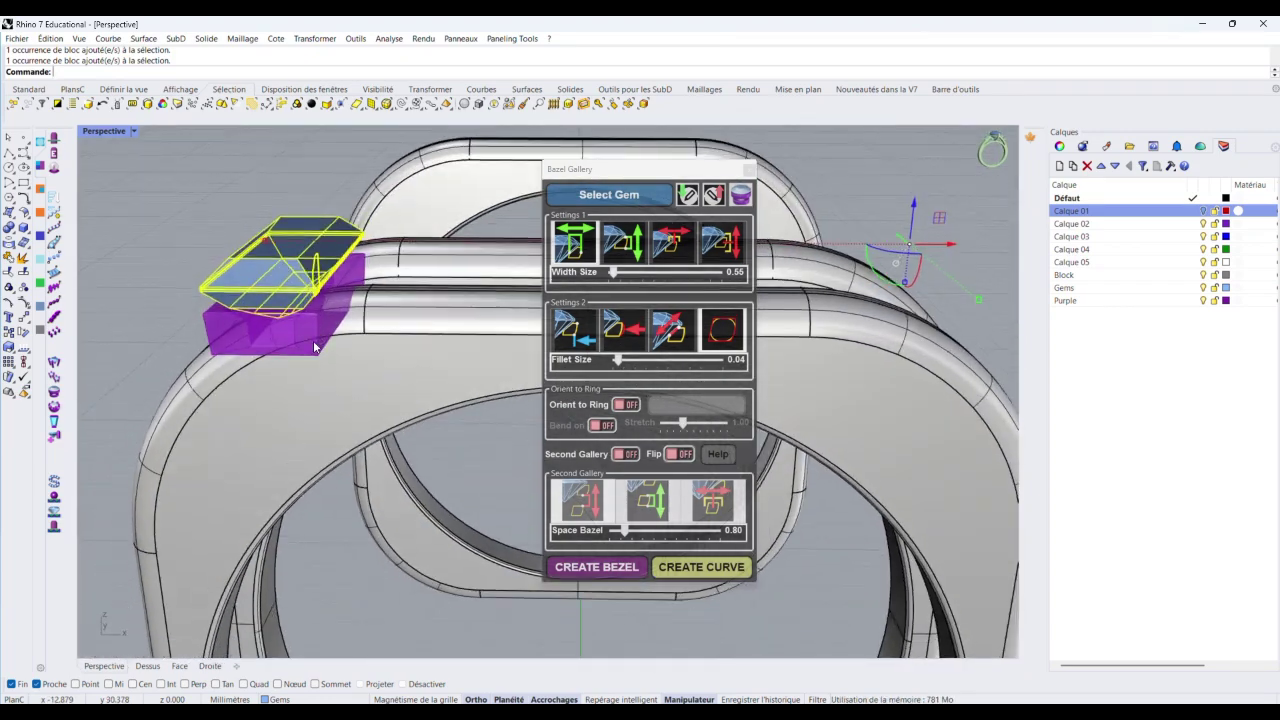
pyautogui.scroll(-6, 314, 347)
pyautogui.scroll(12, 925, 287)
pyautogui.moveTo(937, 292); pyautogui.dragTo(822, 304, button='right')
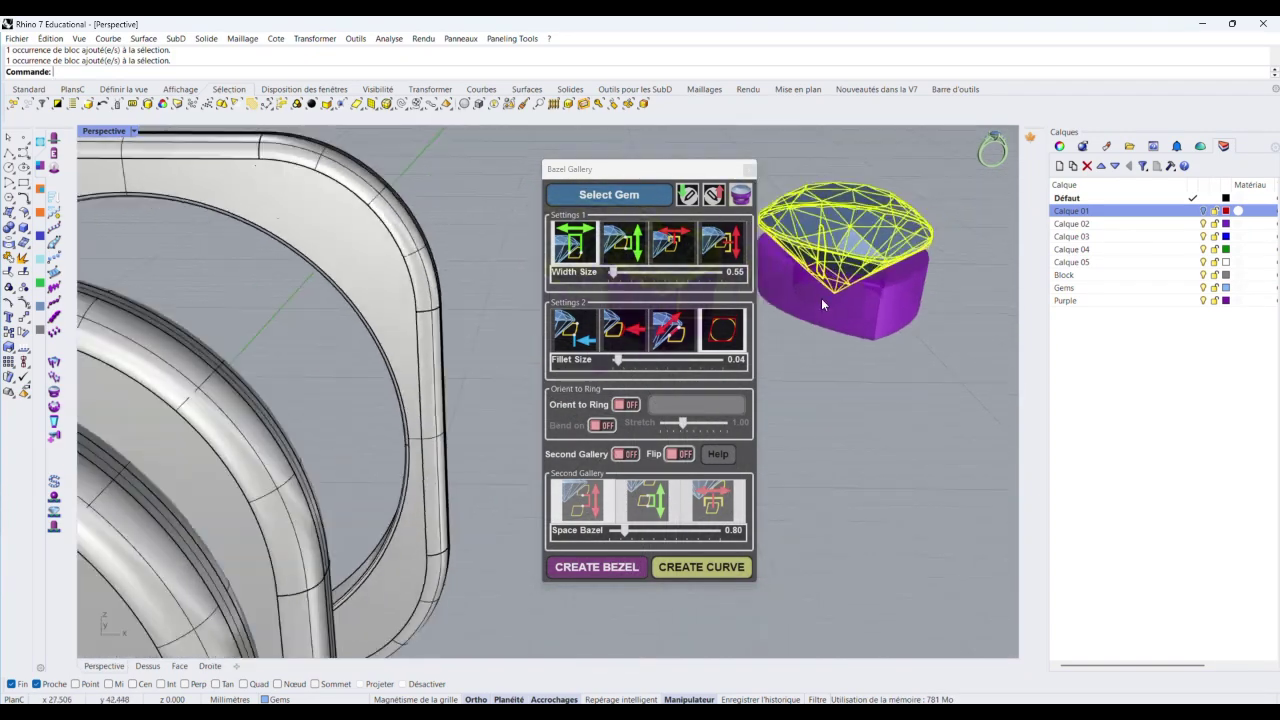
pyautogui.scroll(-1, 821, 298)
pyautogui.moveTo(684, 171); pyautogui.dragTo(558, 144)
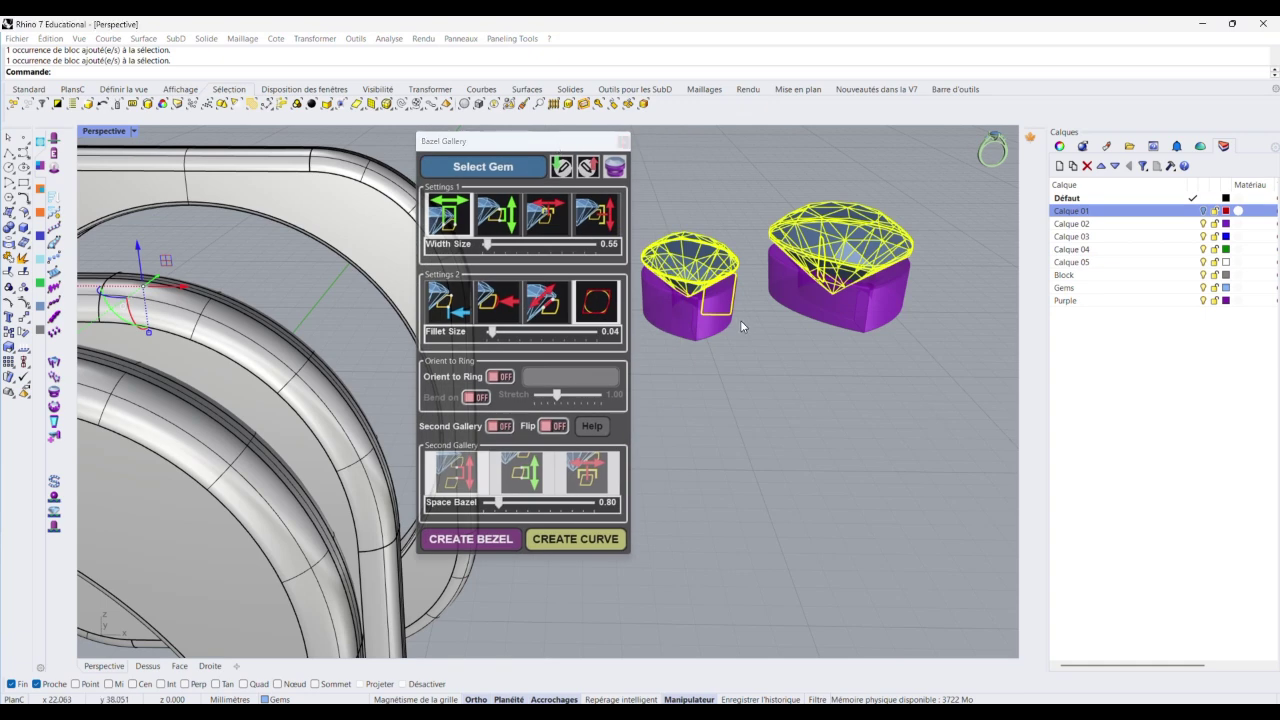
pyautogui.moveTo(742, 326); pyautogui.dragTo(822, 300, button='right')
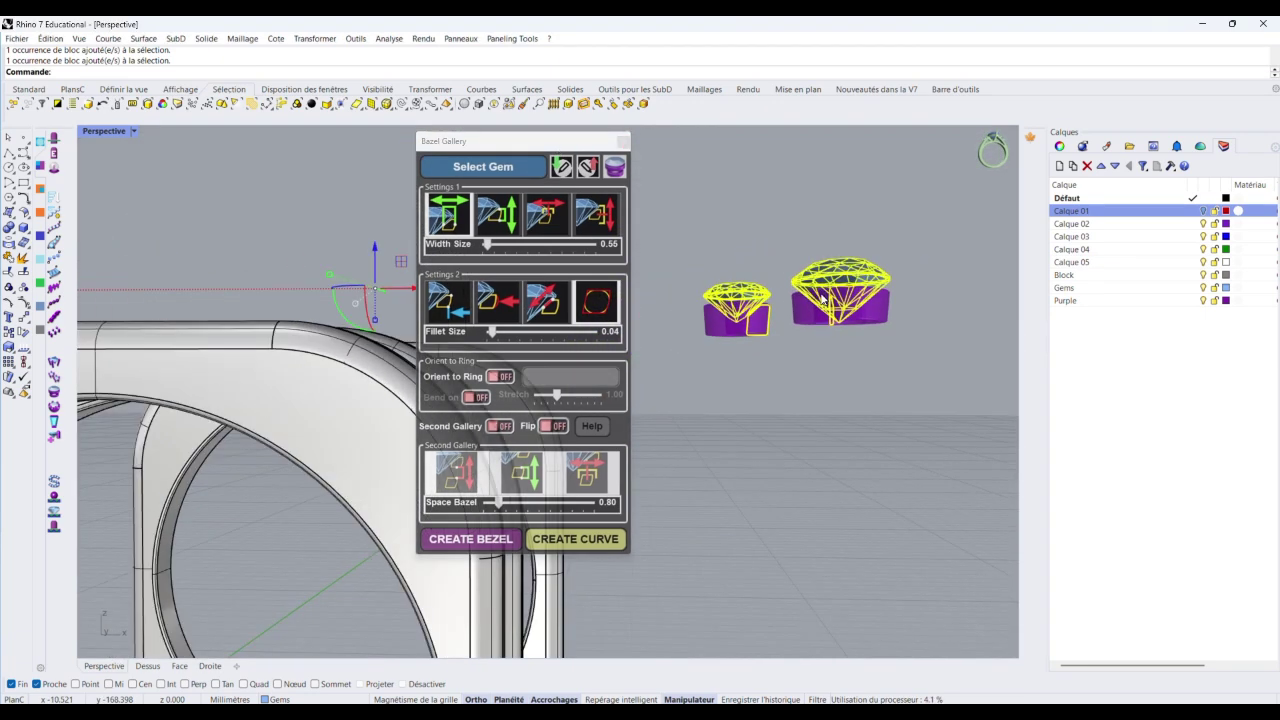
pyautogui.moveTo(544, 149); pyautogui.dragTo(977, 212)
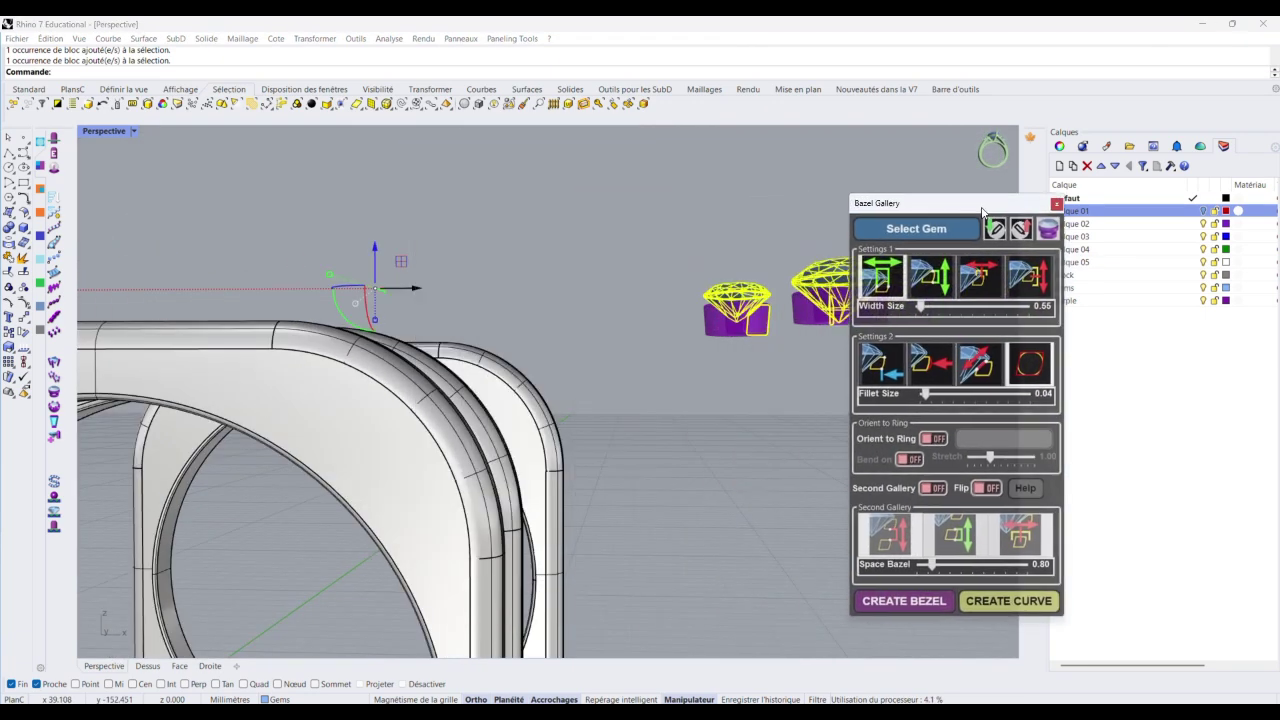
# Show the four-view layout and move the marquise and pear diamonds in the Front view onto the band's upper right corner
pyautogui.scroll(-9, 584, 267)
pyautogui.doubleClick(110, 131)
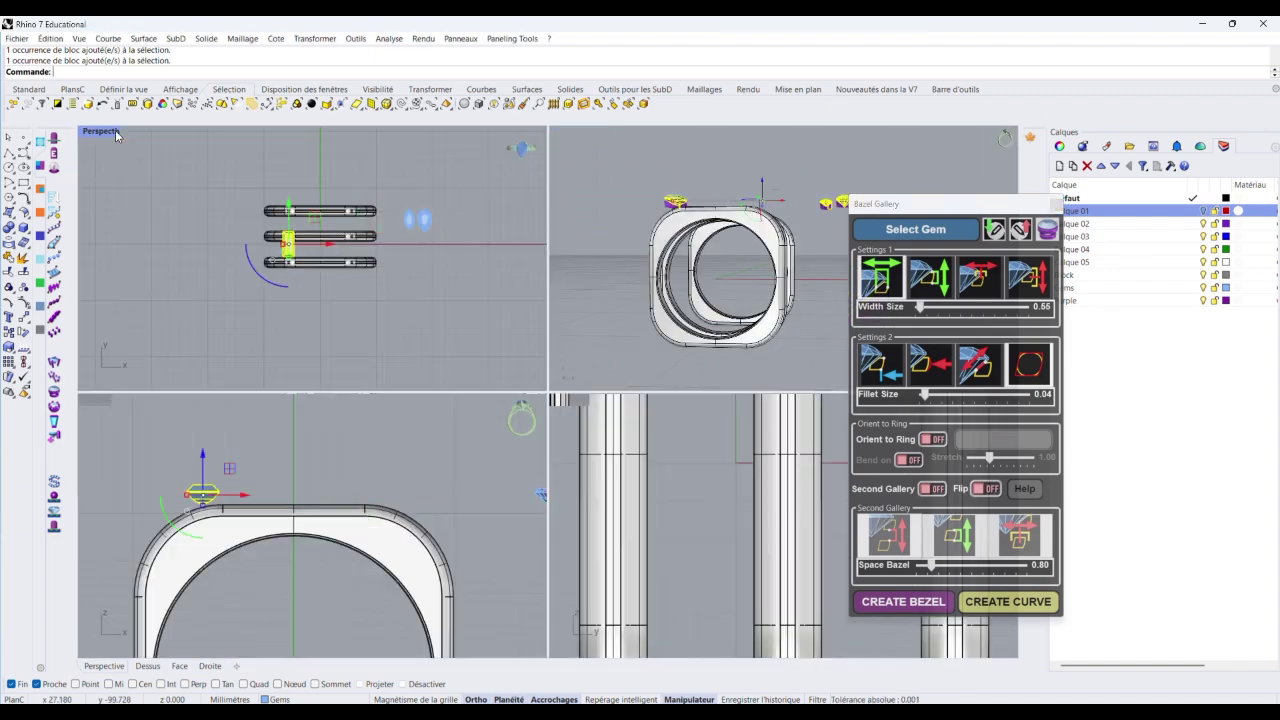
pyautogui.scroll(4, 422, 466)
pyautogui.moveTo(444, 488); pyautogui.dragTo(170, 480, button='right')
pyautogui.scroll(6, 344, 484)
pyautogui.scroll(2, 347, 503)
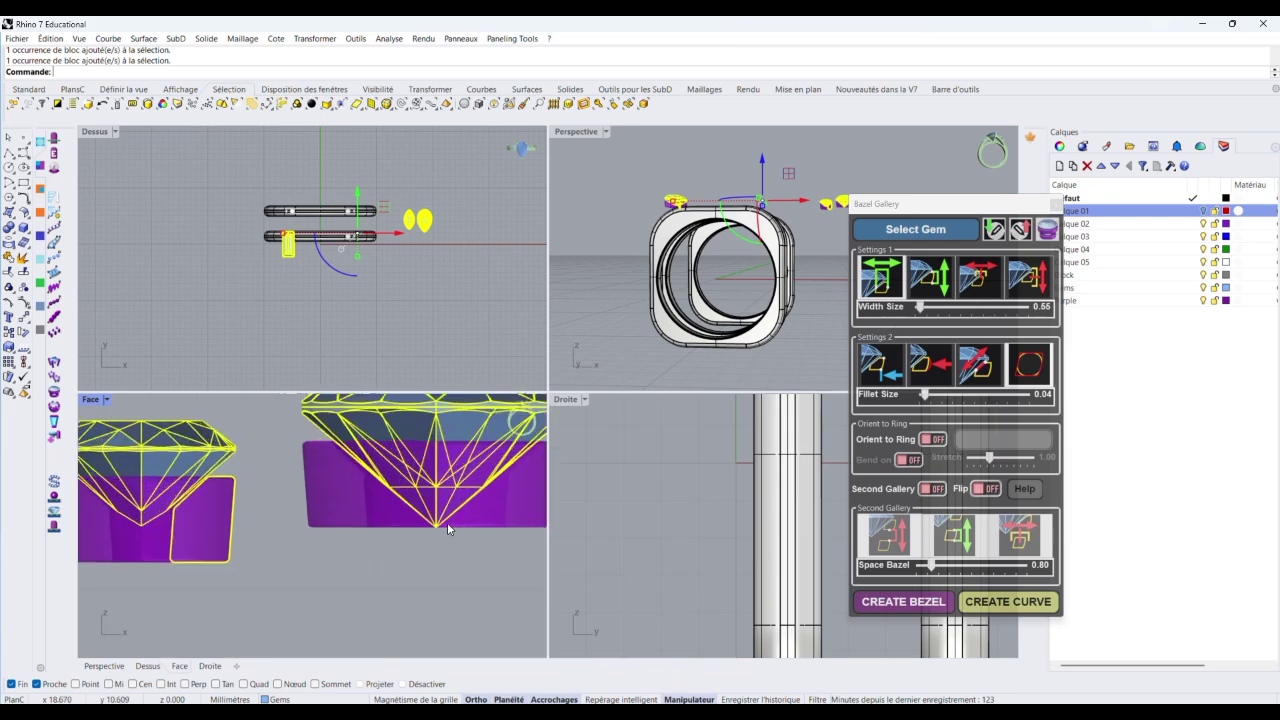
pyautogui.scroll(-5, 449, 528)
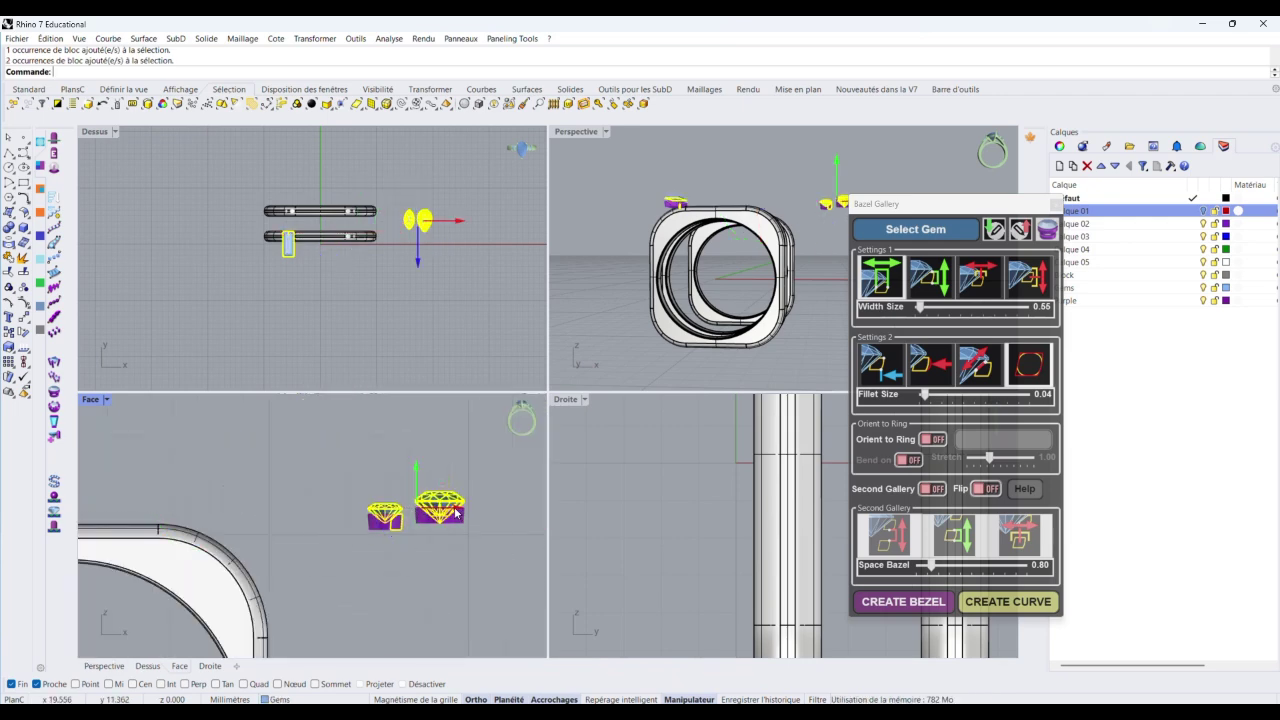
pyautogui.moveTo(388, 522); pyautogui.dragTo(257, 533)
pyautogui.moveTo(257, 528); pyautogui.dragTo(560, 507, button='right')
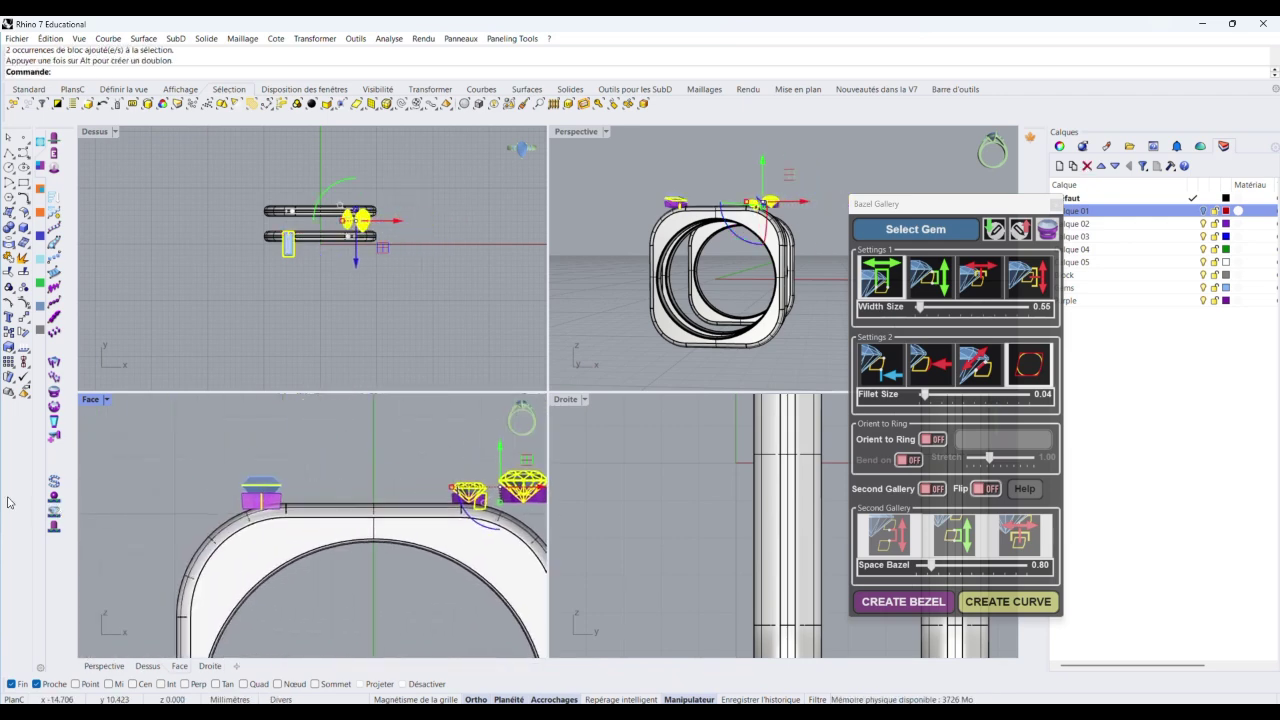
# Maximize the Front view, move the marquise and pear diamonds along X over the band's flat top, and deselect them
pyautogui.doubleClick(91, 400)
pyautogui.press('Right')
pyautogui.press('Right')
pyautogui.press('Right')
pyautogui.press('Right')
pyautogui.press('Right')
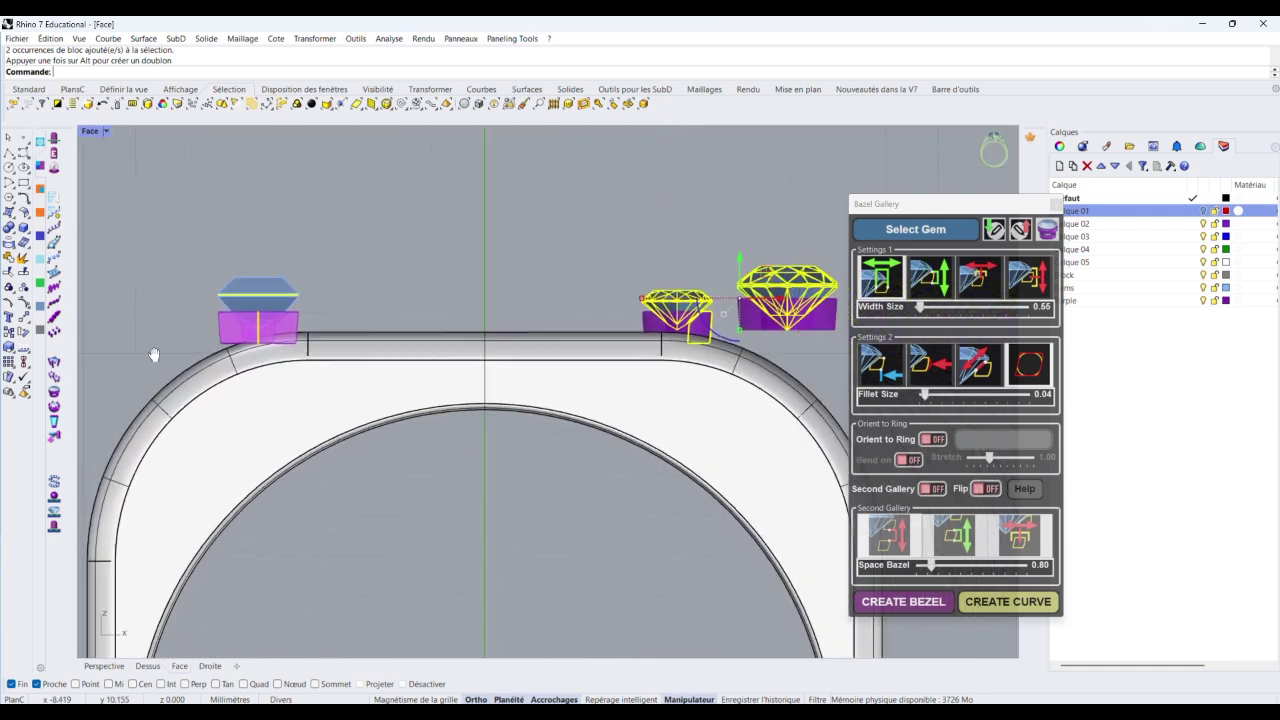
pyautogui.moveTo(494, 204); pyautogui.dragTo(772, 352)
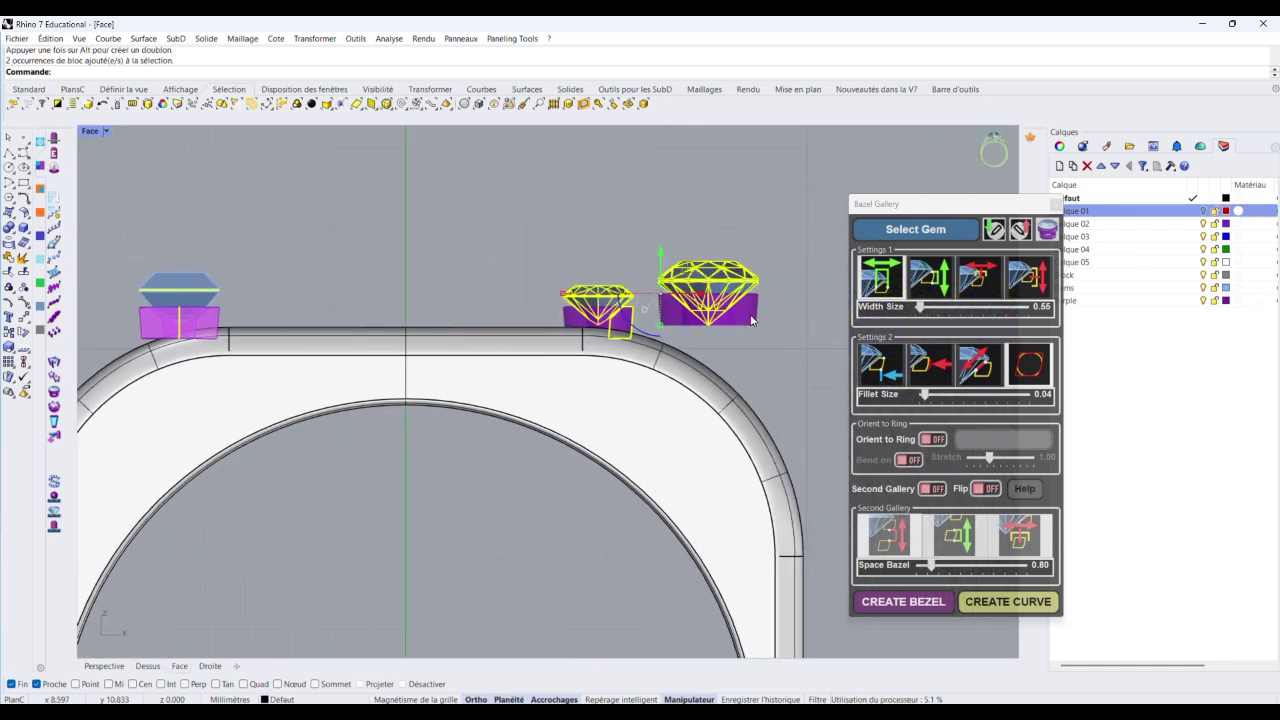
pyautogui.moveTo(703, 297); pyautogui.dragTo(522, 297)
pyautogui.scroll(3, 458, 330)
pyautogui.scroll(5, 530, 297)
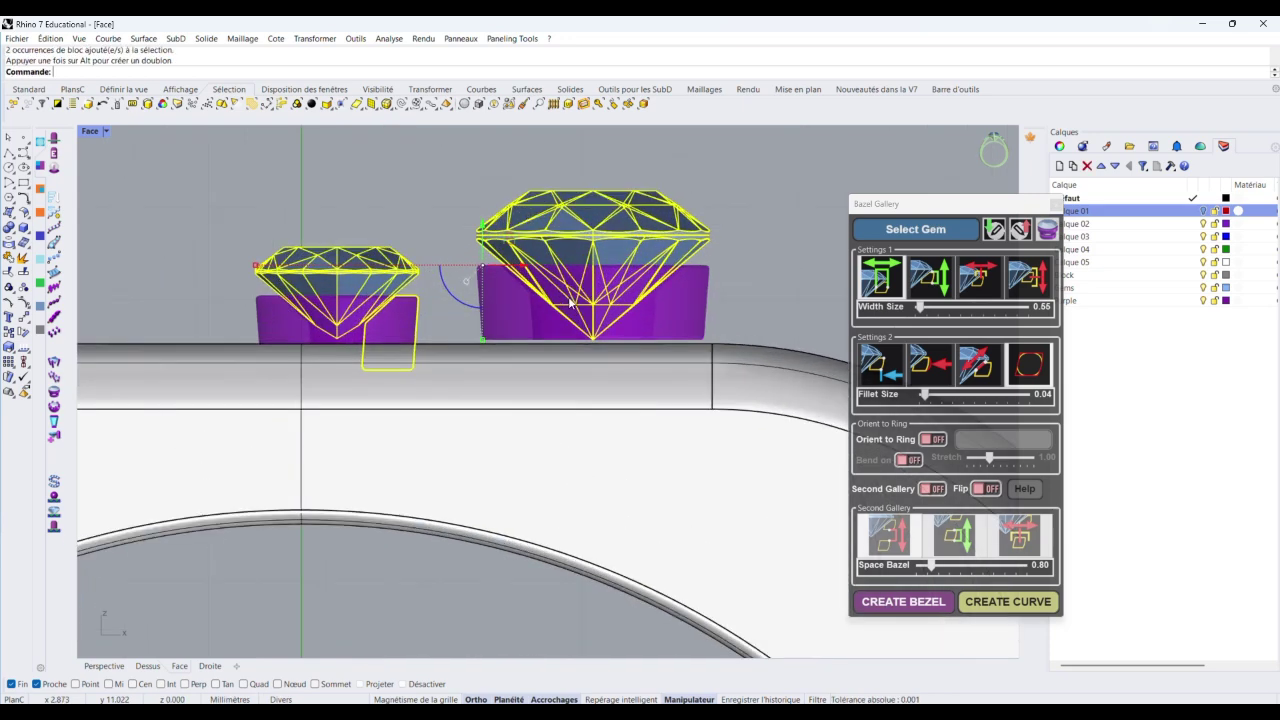
pyautogui.scroll(-4, 662, 331)
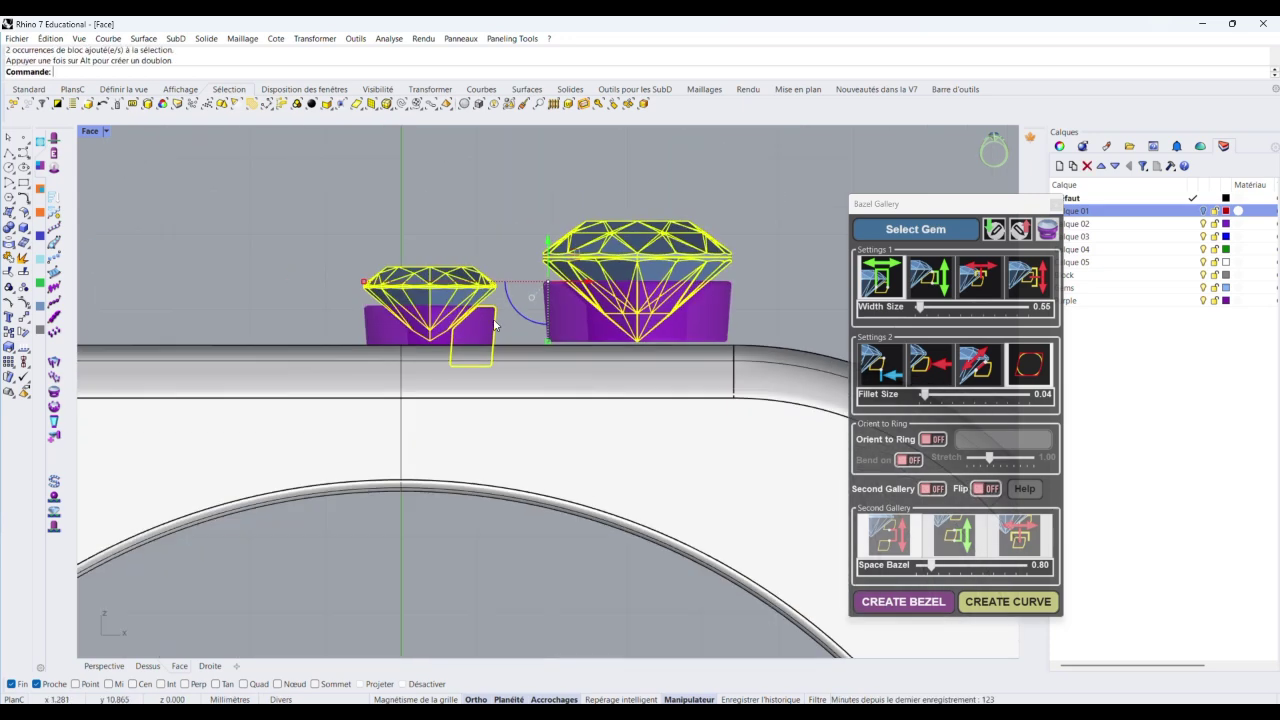
pyautogui.click(783, 222)
# Select the baguette diamond and set the bezel gallery's Height Size to 0.88, checking its preview against the band
pyautogui.scroll(-5, 502, 274)
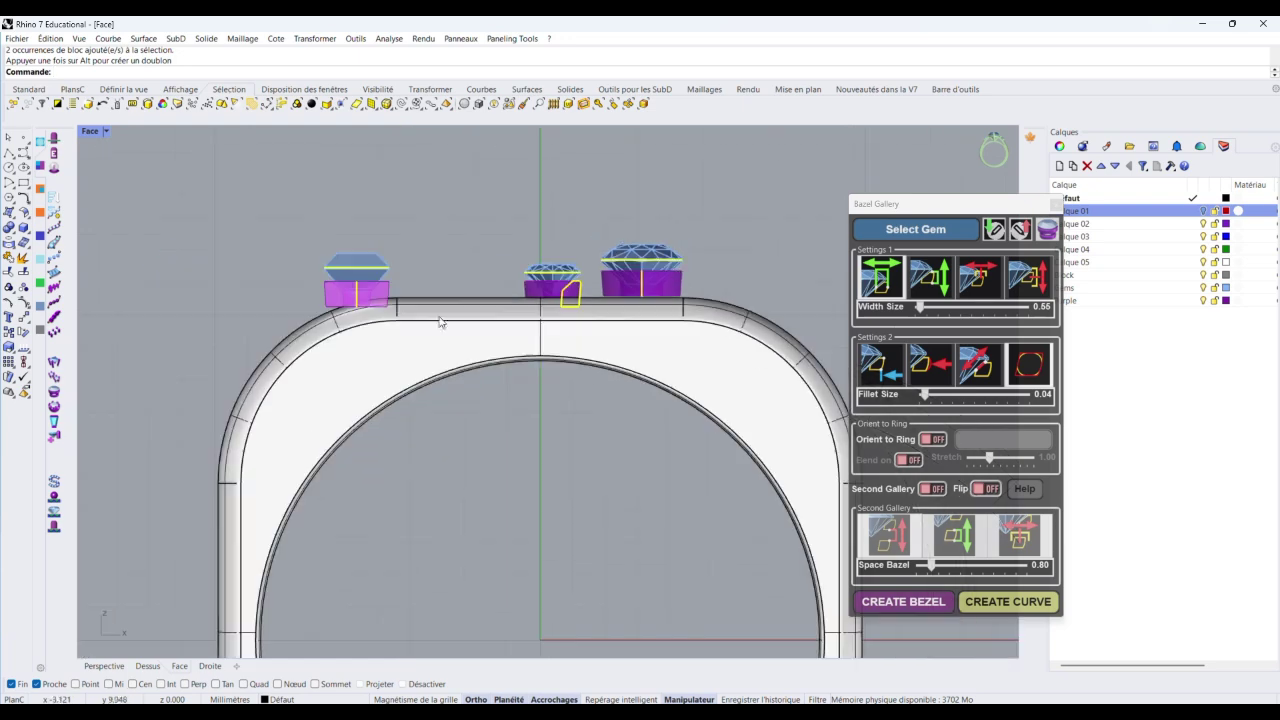
pyautogui.scroll(3, 640, 265)
pyautogui.click(157, 277)
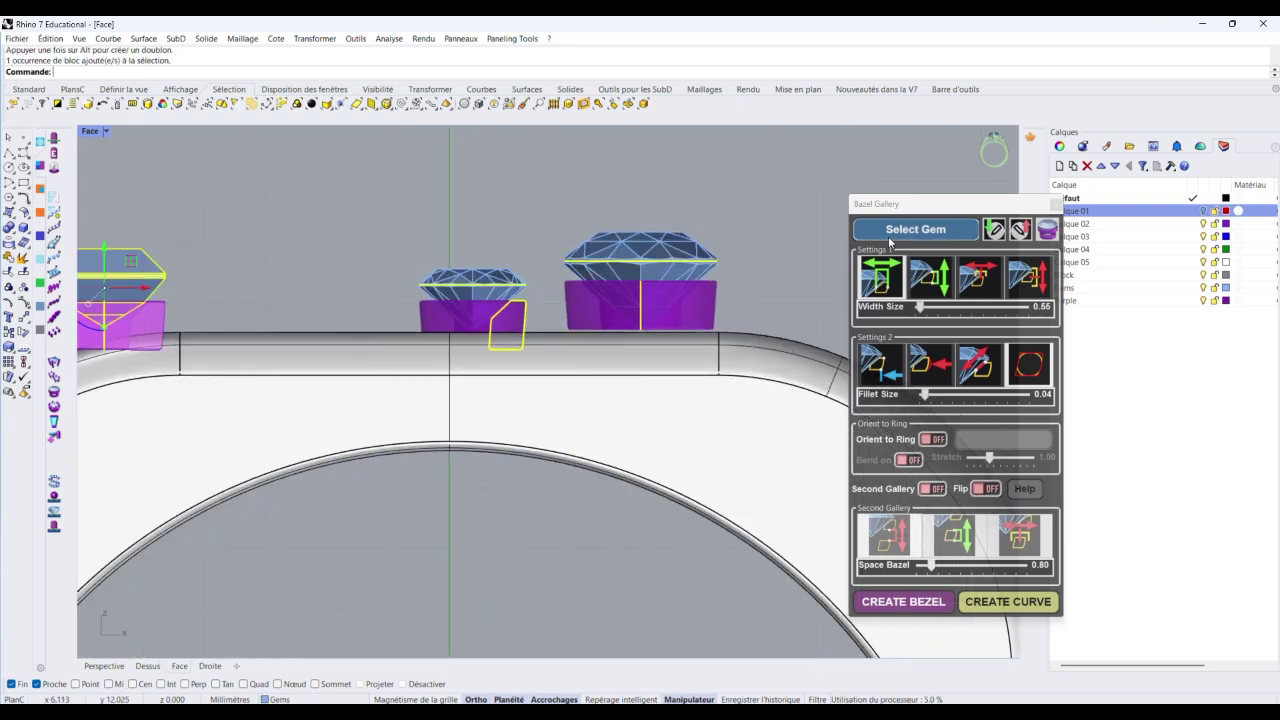
pyautogui.scroll(-4, 374, 235)
pyautogui.scroll(6, 364, 290)
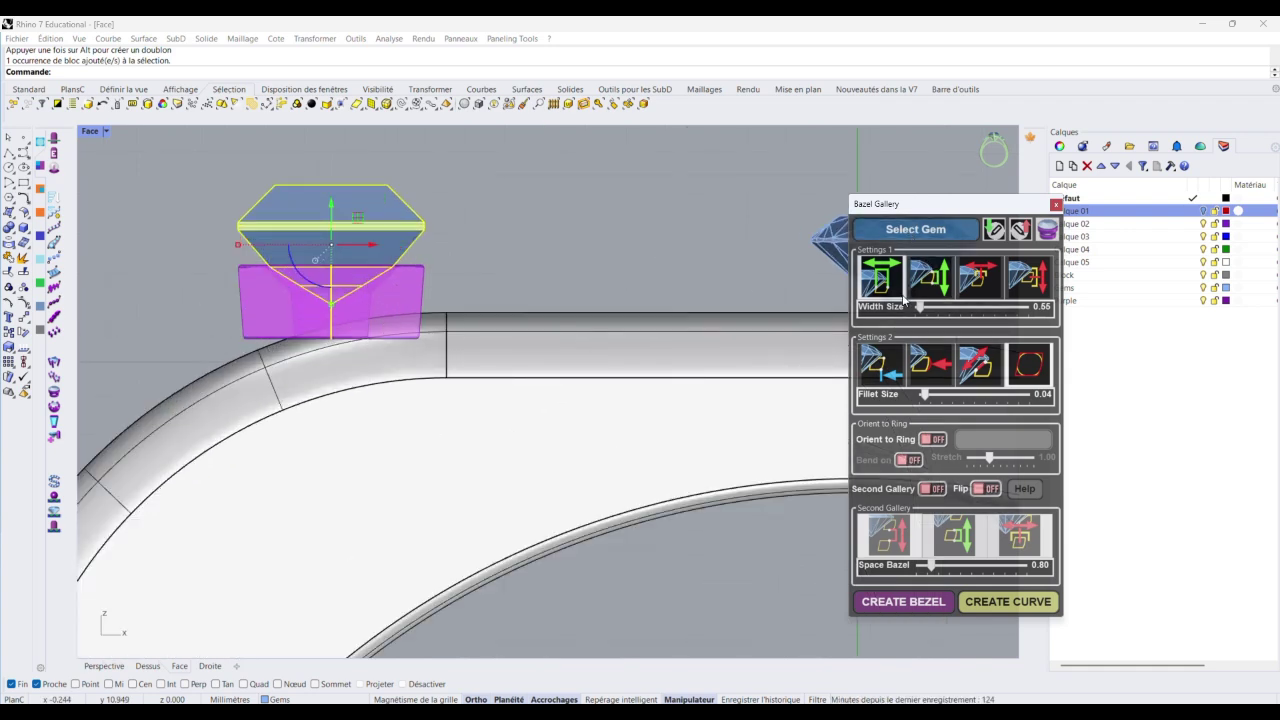
pyautogui.click(930, 283)
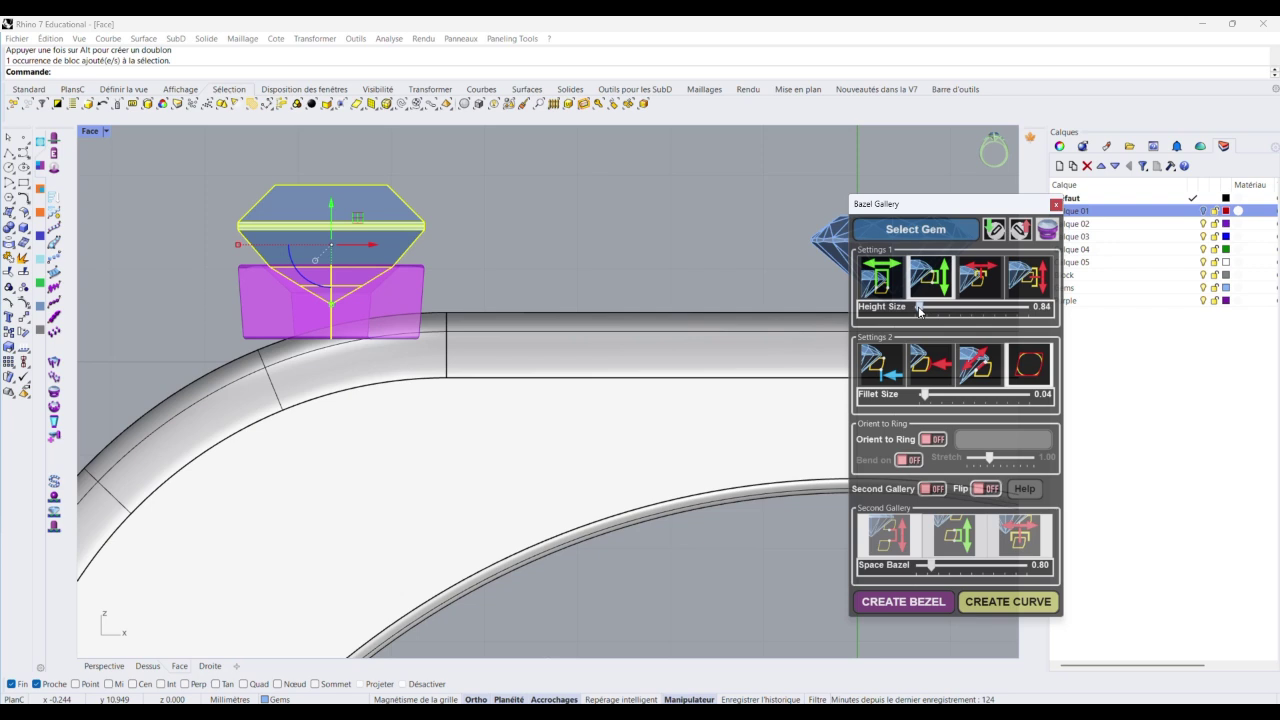
pyautogui.moveTo(919, 311); pyautogui.dragTo(920, 312)
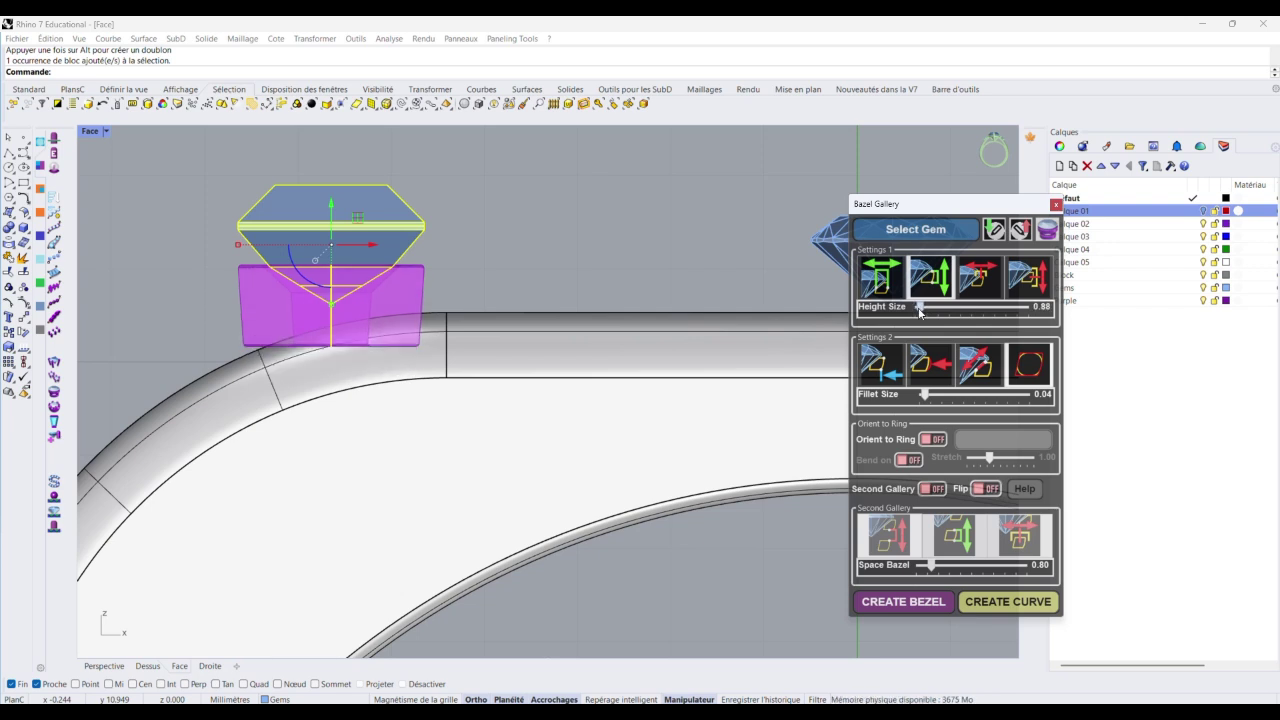
# Raise the bezel relative to the rectangular gem by setting Move Z % to 0.11
pyautogui.click(1030, 285)
pyautogui.moveTo(948, 312); pyautogui.dragTo(943, 311)
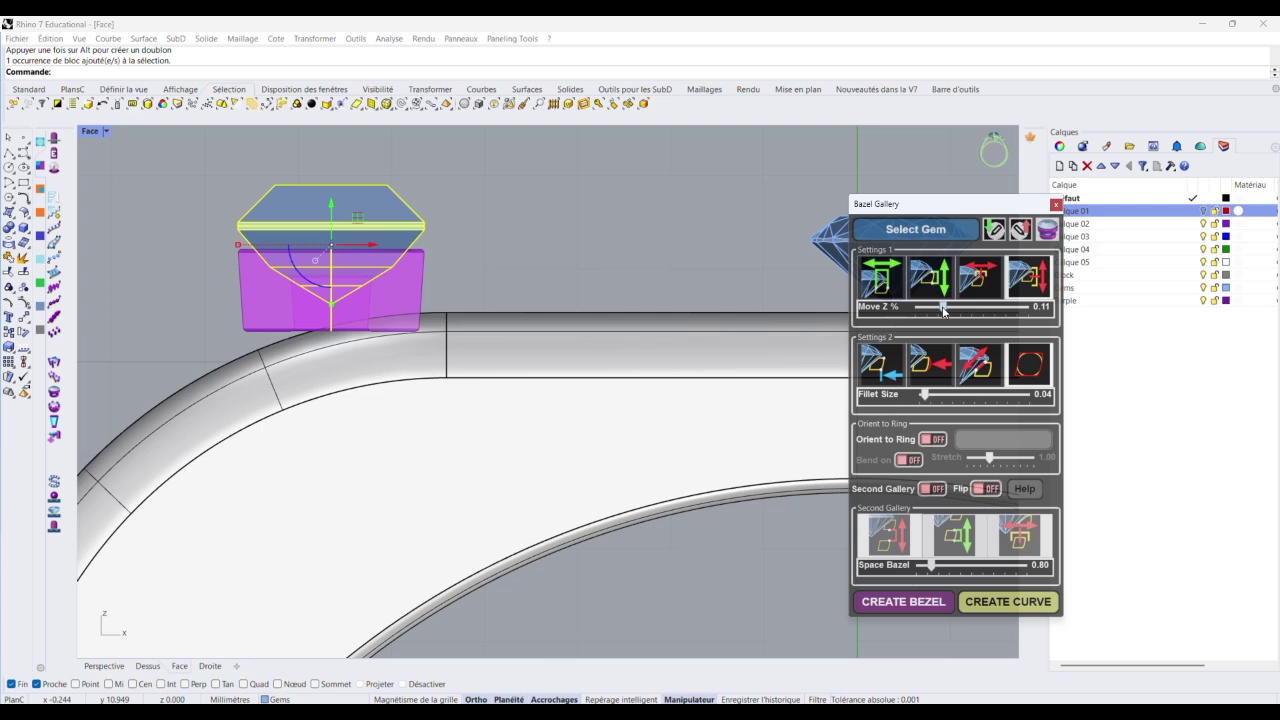
pyautogui.scroll(5, 392, 270)
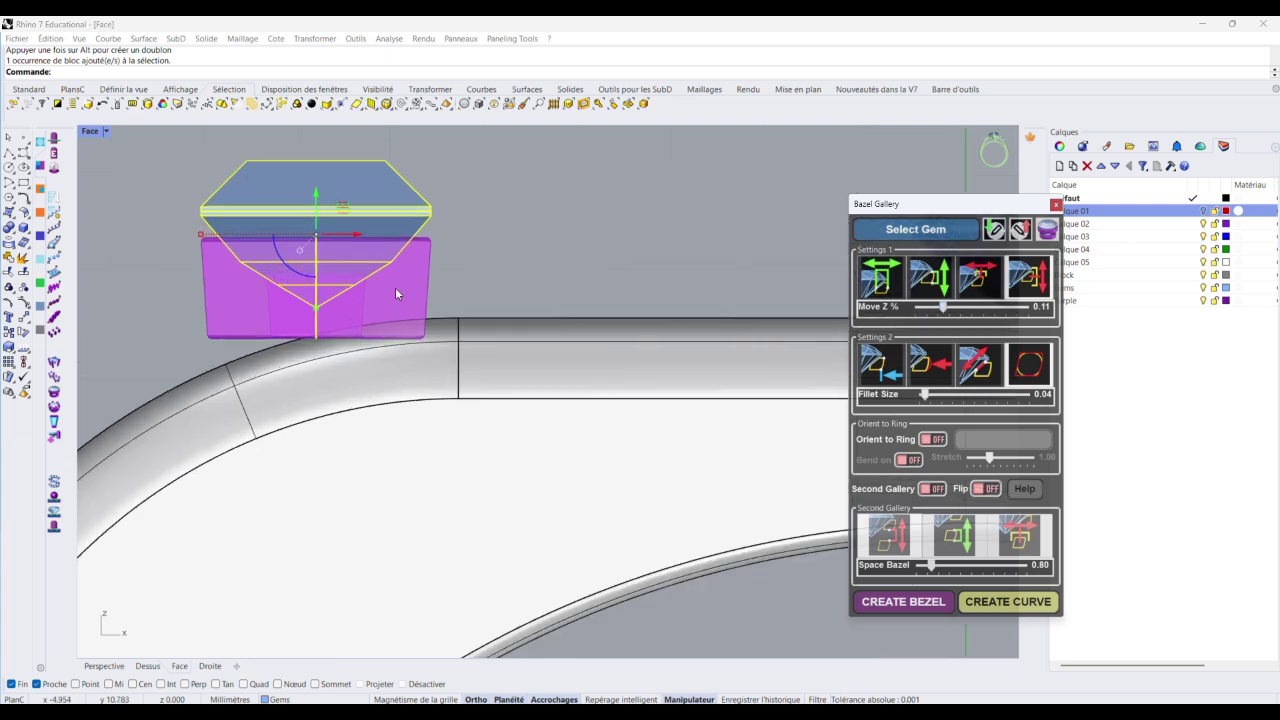
pyautogui.scroll(-1, 578, 255)
pyautogui.scroll(1, 428, 251)
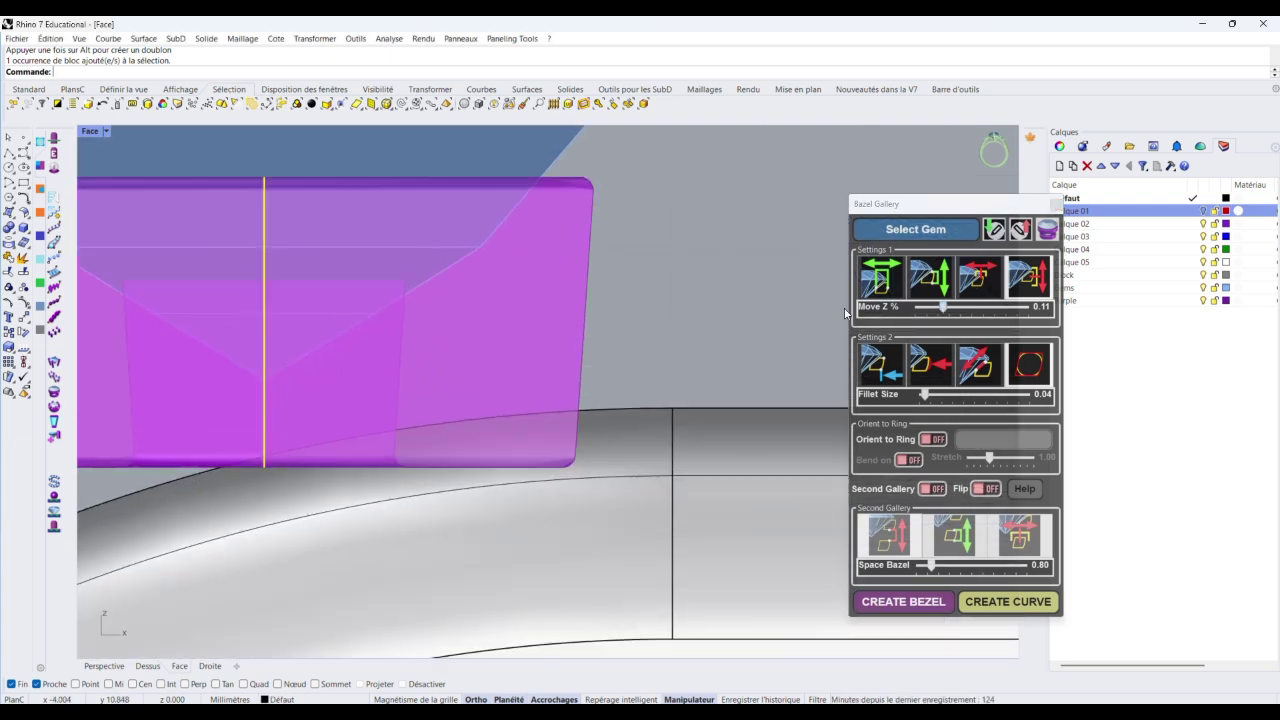
# Set the rectangular gem's bezel Chamfer to 0.40 and its Correction to 0.10
pyautogui.click(932, 371)
pyautogui.click(982, 372)
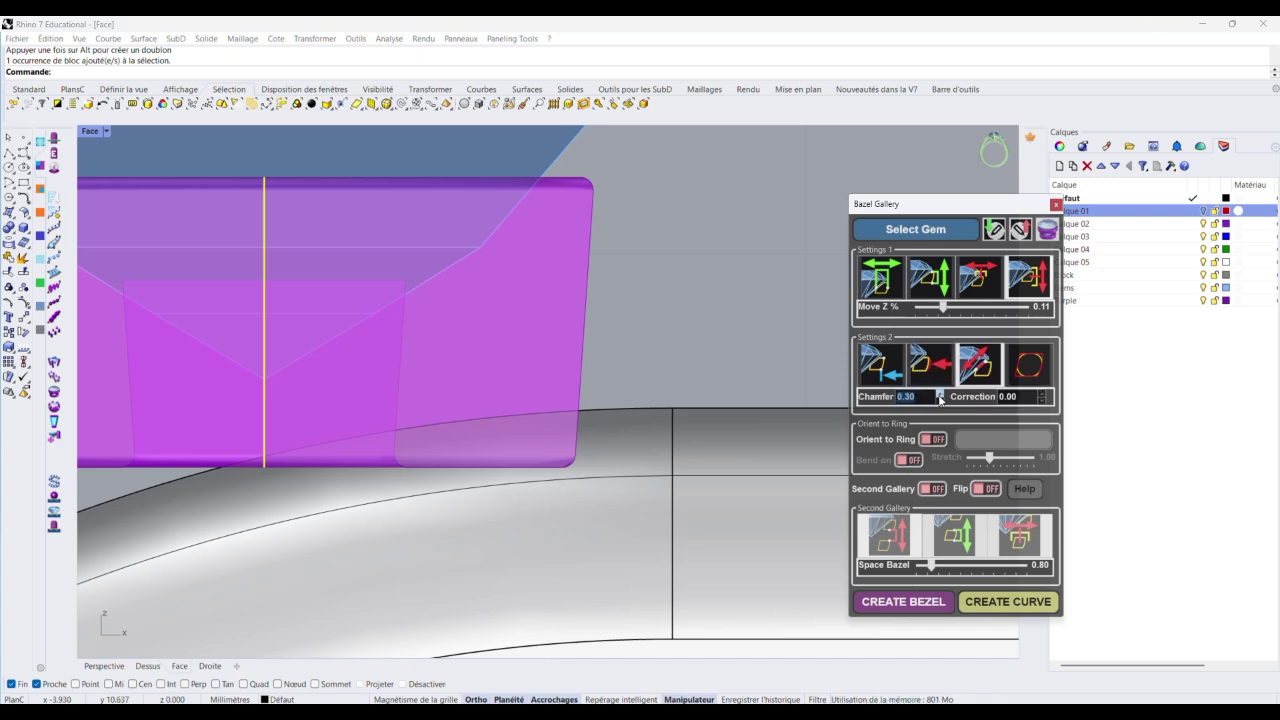
pyautogui.click(940, 395)
pyautogui.click(940, 395)
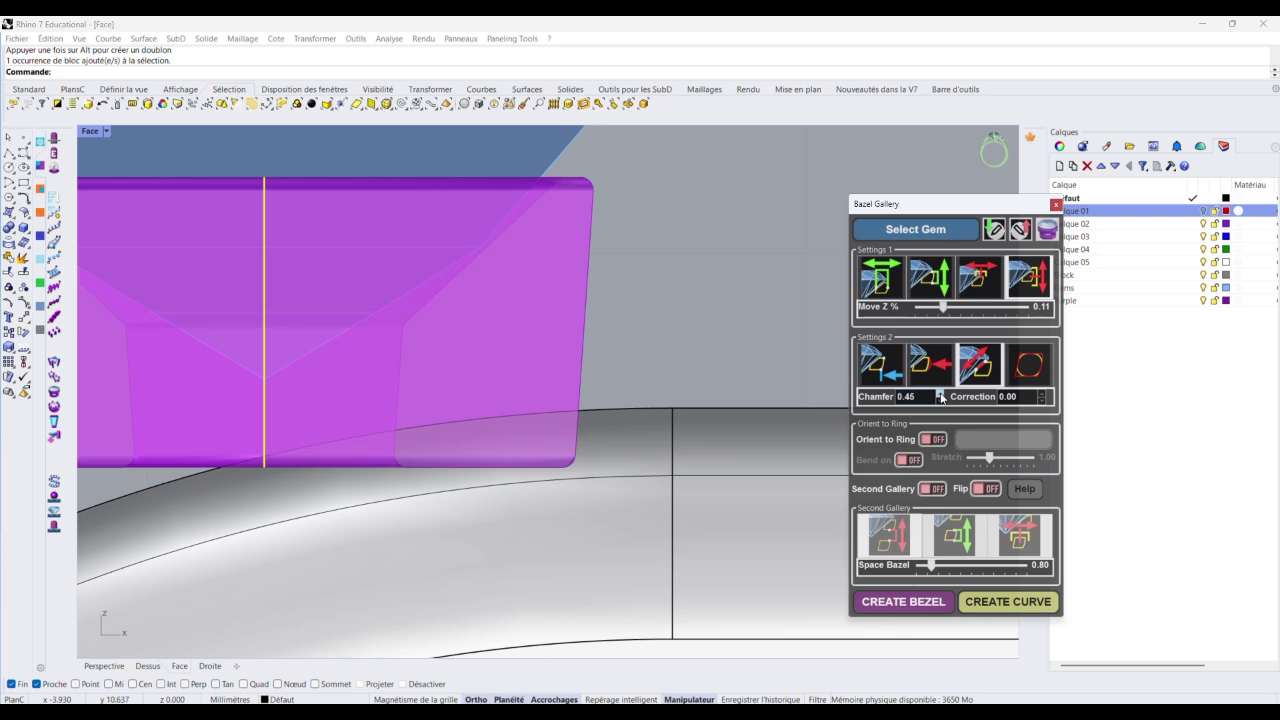
pyautogui.click(1042, 394)
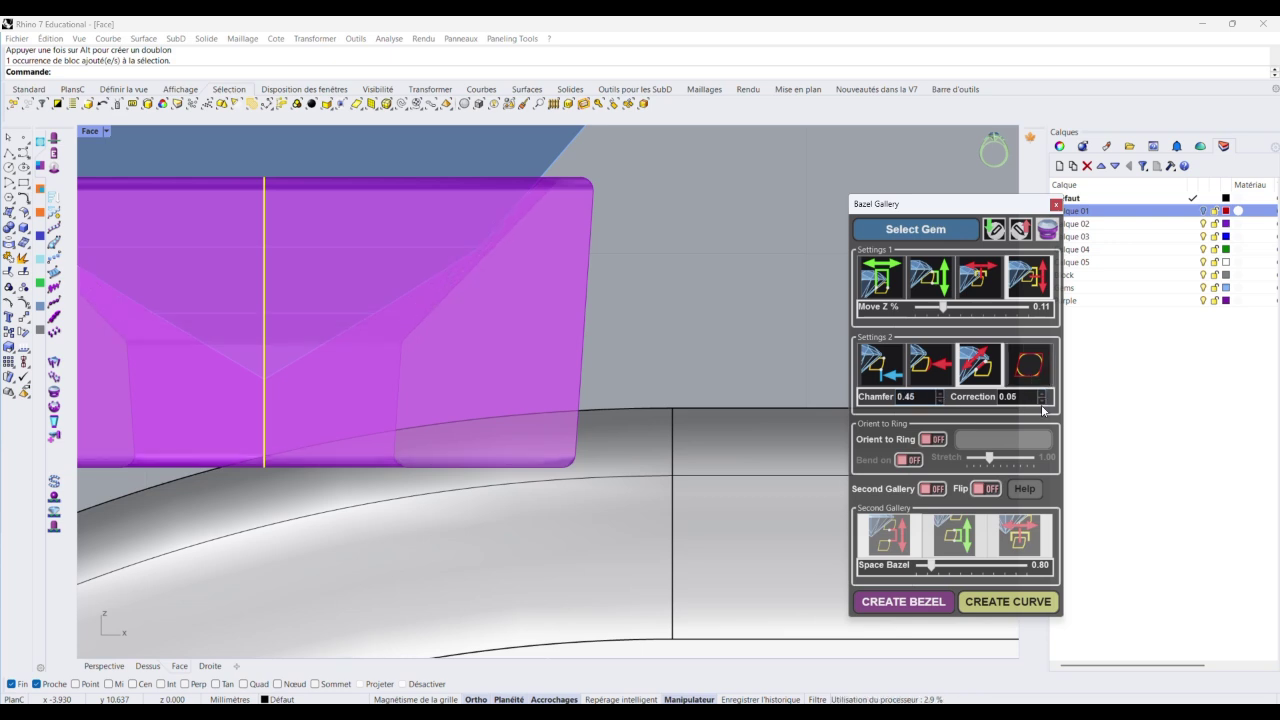
pyautogui.click(1042, 402)
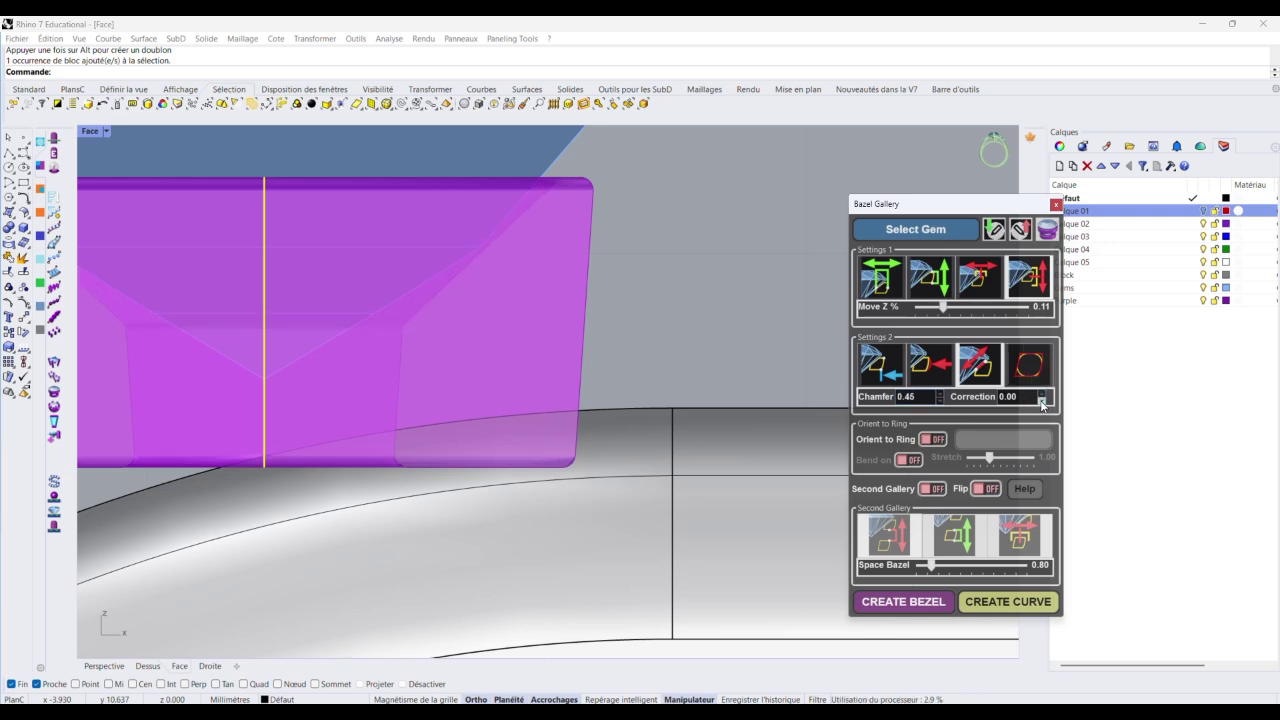
pyautogui.click(1043, 394)
pyautogui.click(1042, 394)
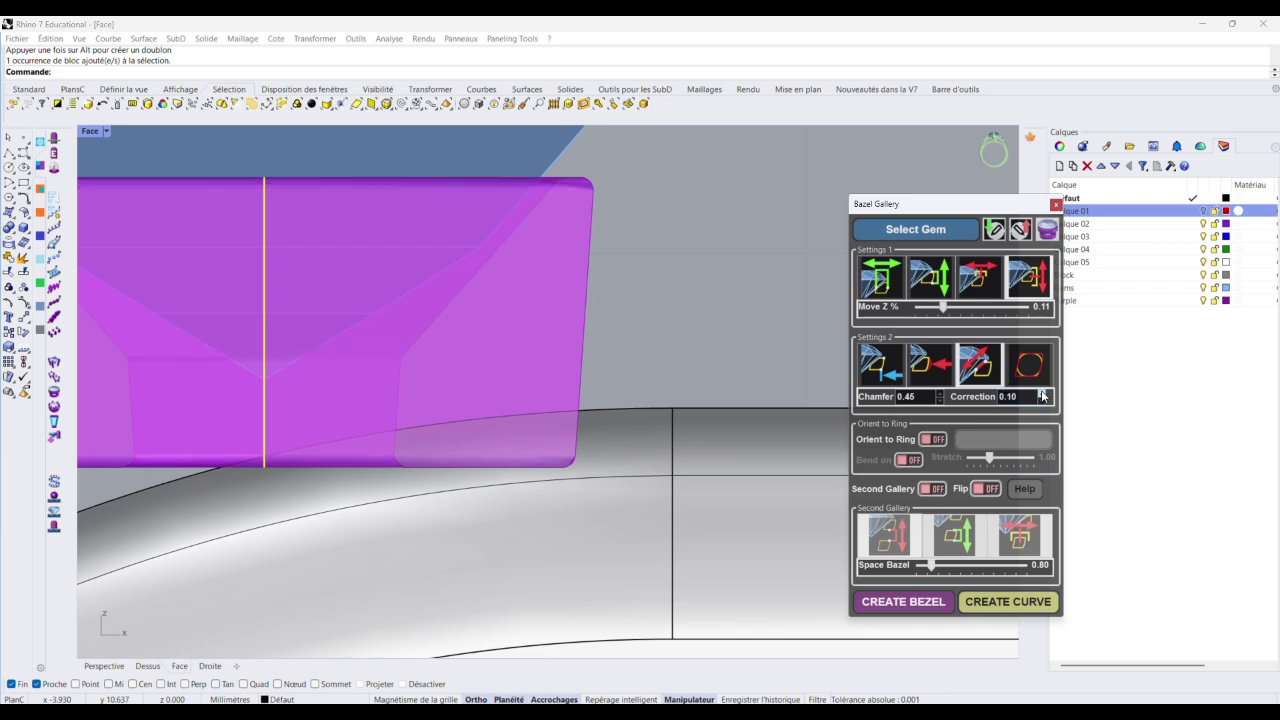
pyautogui.scroll(-2, 702, 257)
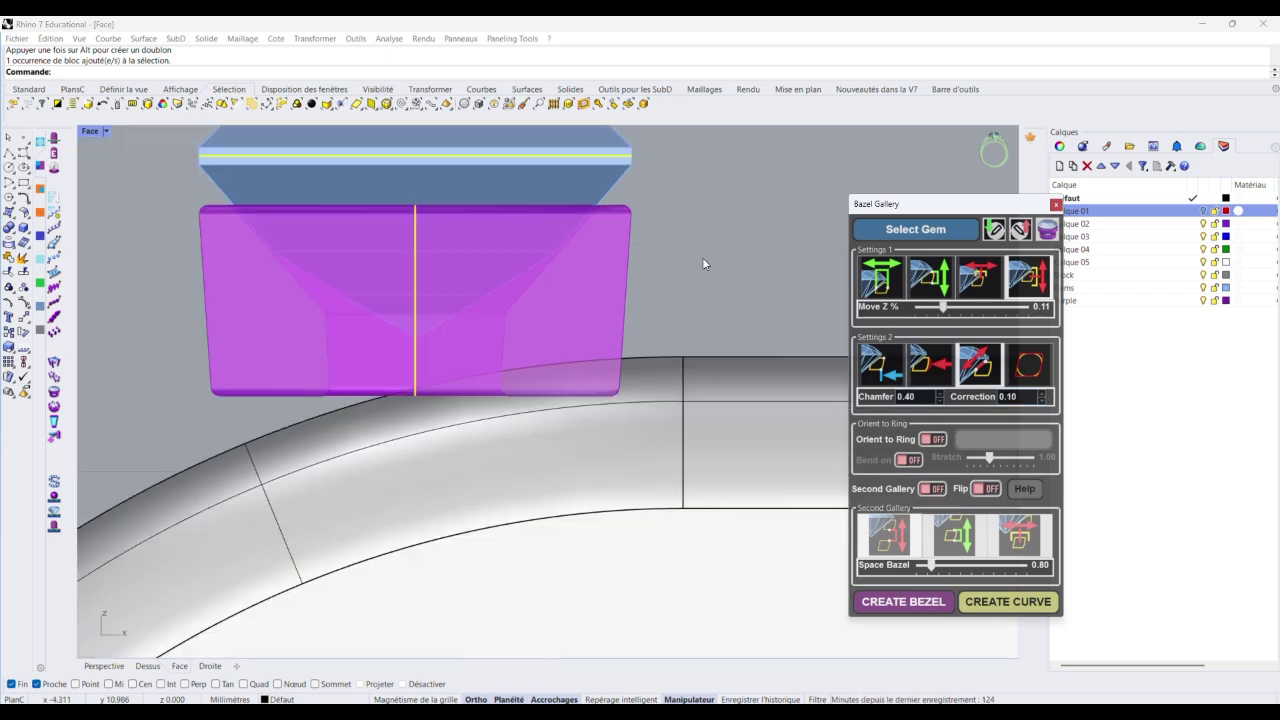
pyautogui.scroll(-1, 702, 257)
pyautogui.scroll(2, 490, 237)
pyautogui.scroll(-2, 490, 237)
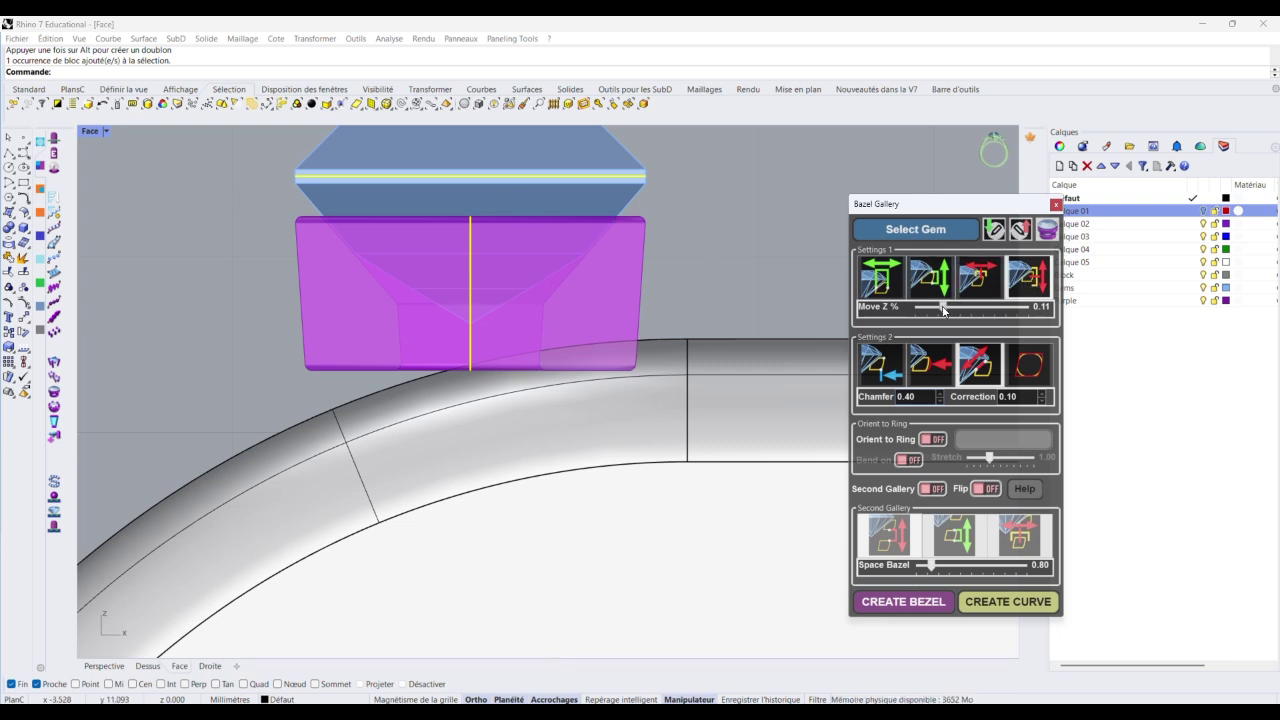
# Try a different vertical offset for the bezel and return Move Z % to 0.11
pyautogui.moveTo(943, 311)
pyautogui.mouseDown()
pyautogui.moveTo(930, 310)
pyautogui.moveTo(960, 312)
pyautogui.mouseUp()
pyautogui.scroll(4, 600, 206)
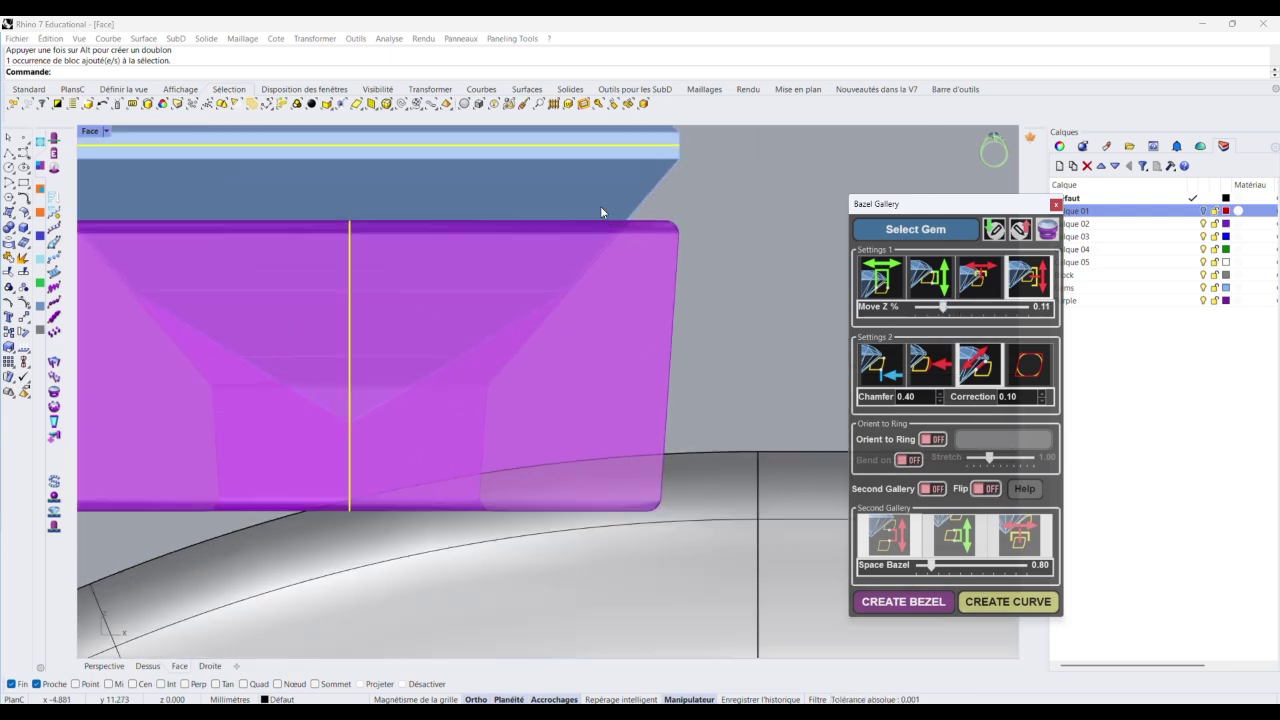
pyautogui.scroll(-2, 643, 205)
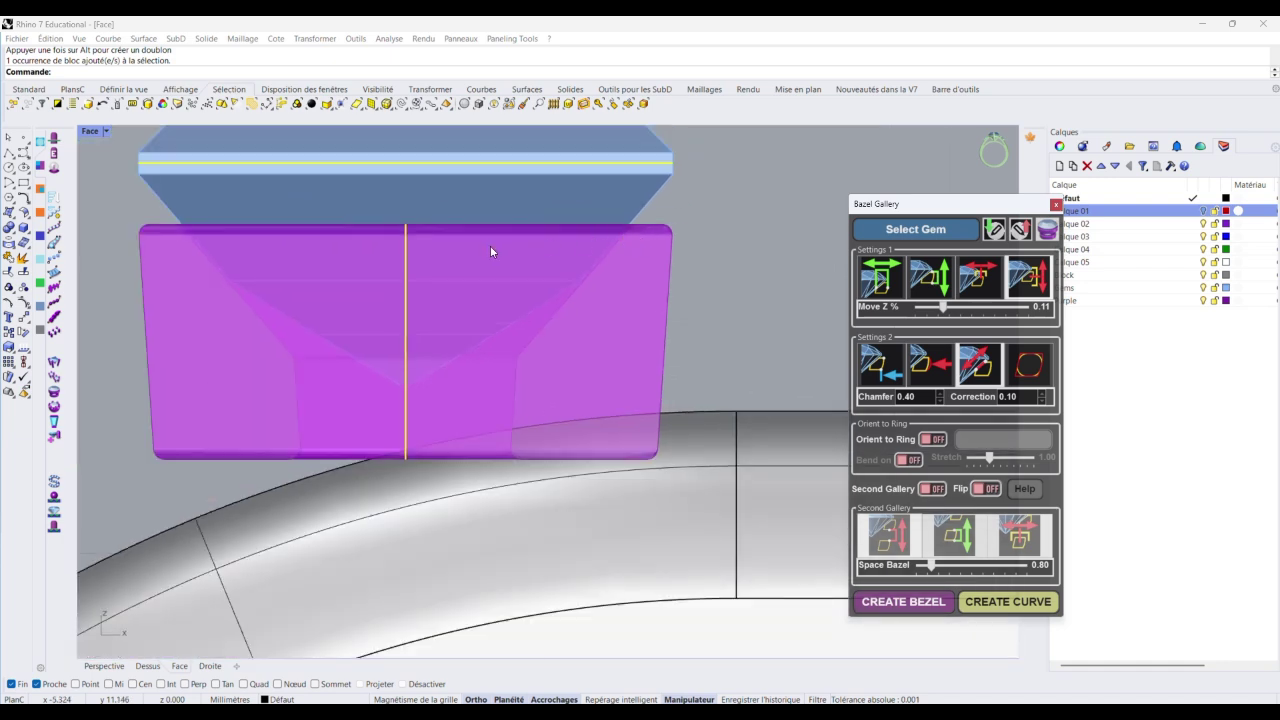
pyautogui.scroll(-1, 539, 236)
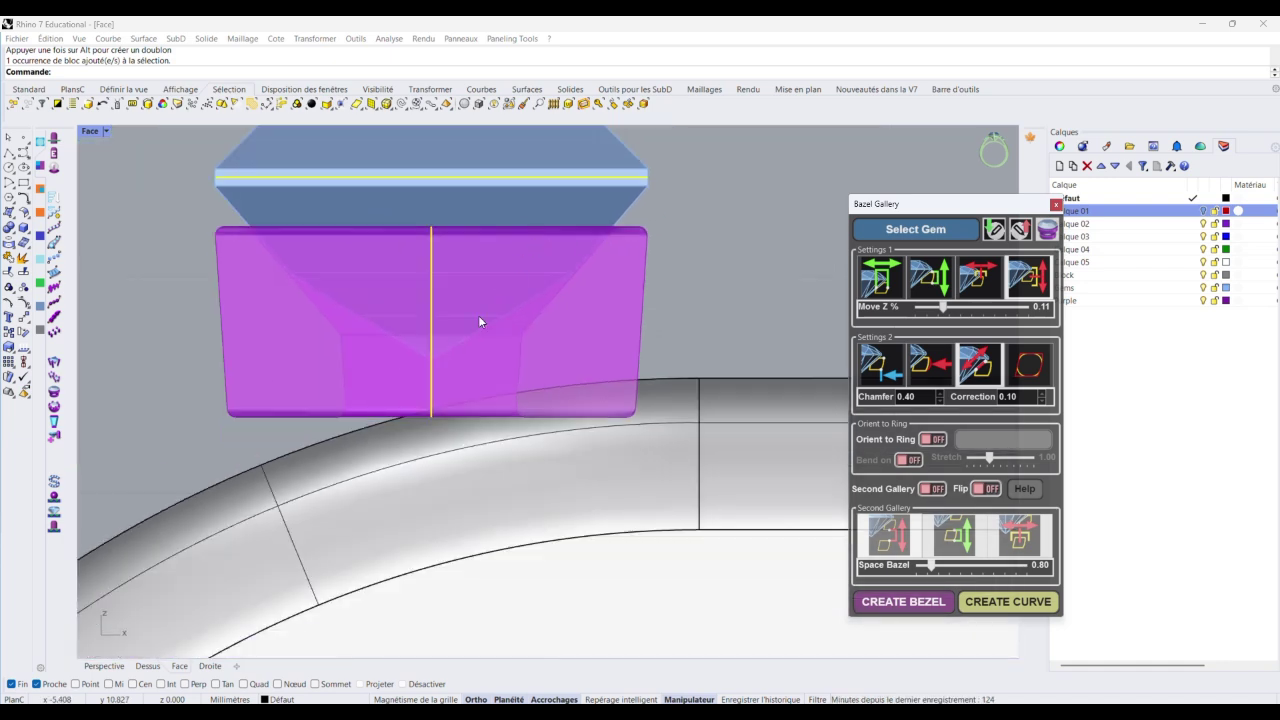
# Increase the bezel's Height Size to 1.18 so that it reaches down into the ring band
pyautogui.click(932, 286)
pyautogui.moveTo(919, 311); pyautogui.dragTo(941, 313)
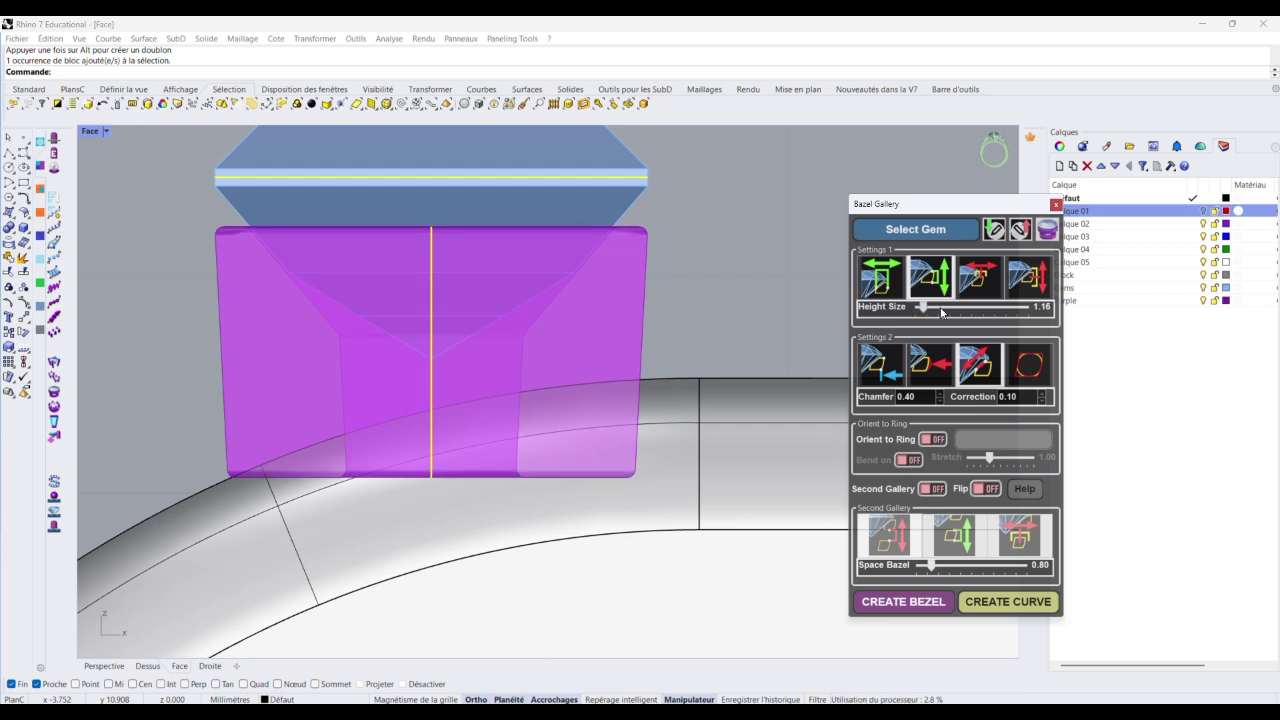
pyautogui.press('Right')
pyautogui.moveTo(941, 313); pyautogui.dragTo(941, 313)
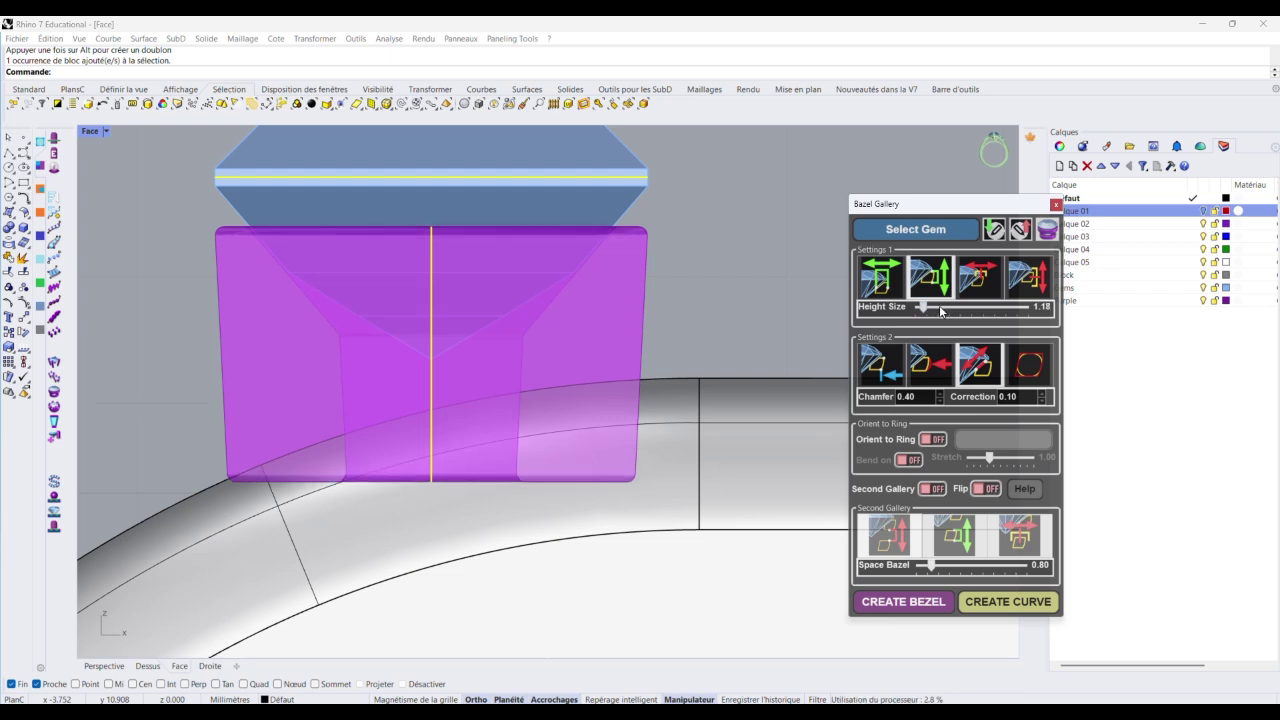
pyautogui.scroll(-5, 438, 294)
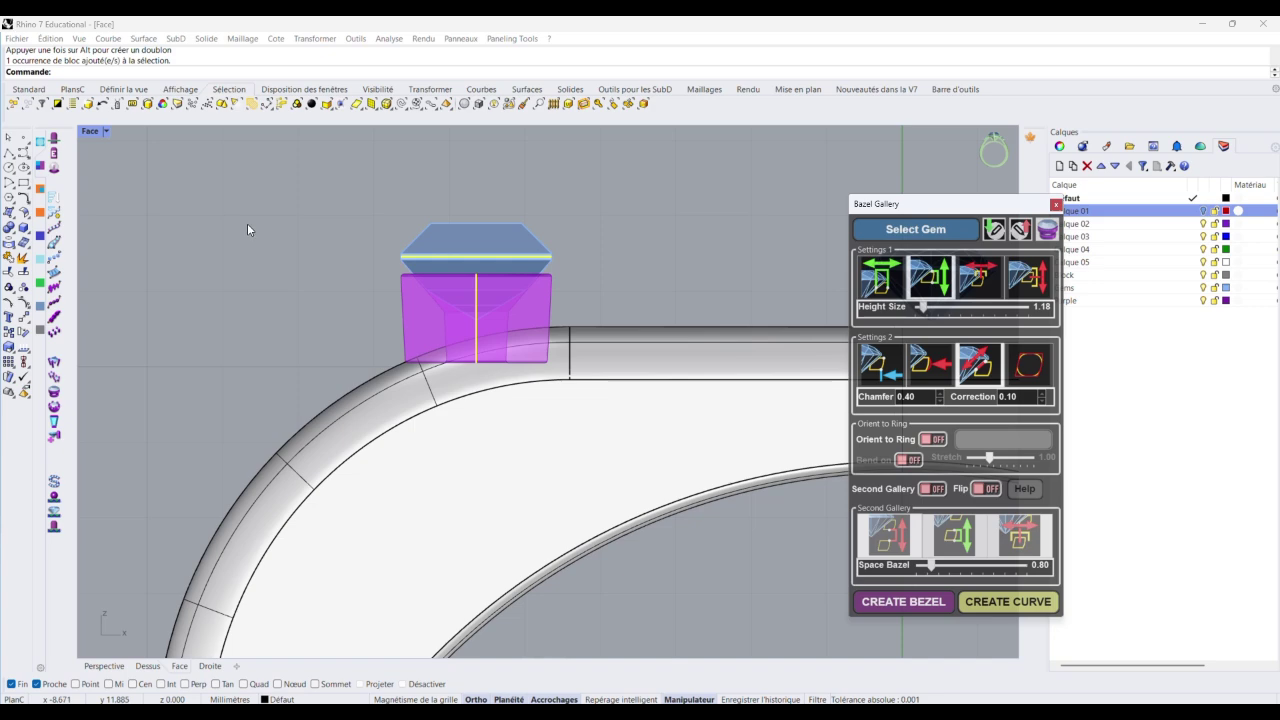
# Restore the four-viewport layout and lower the rectangular gem slightly toward the ring band in the front view
pyautogui.click(86, 134)
pyautogui.doubleClick(89, 131)
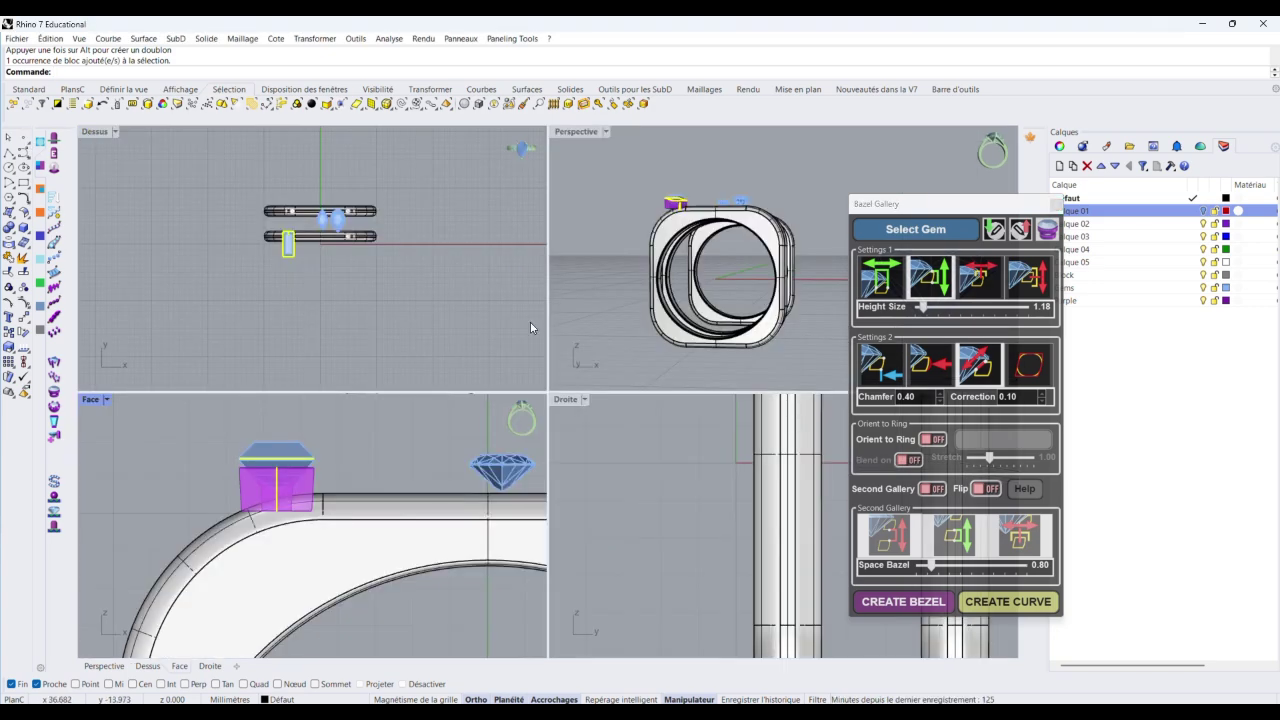
pyautogui.moveTo(649, 296); pyautogui.dragTo(790, 287, button='right')
pyautogui.scroll(10, 783, 200)
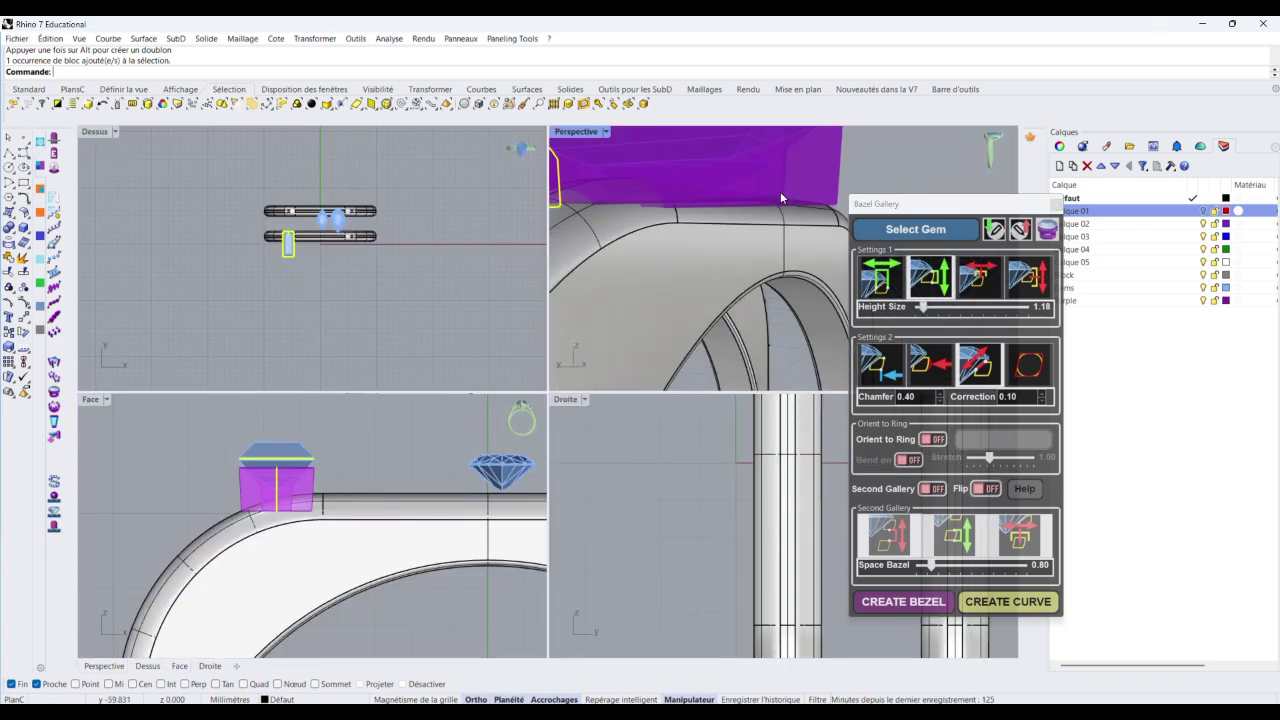
pyautogui.scroll(-7, 783, 200)
pyautogui.scroll(3, 303, 458)
pyautogui.click(296, 475)
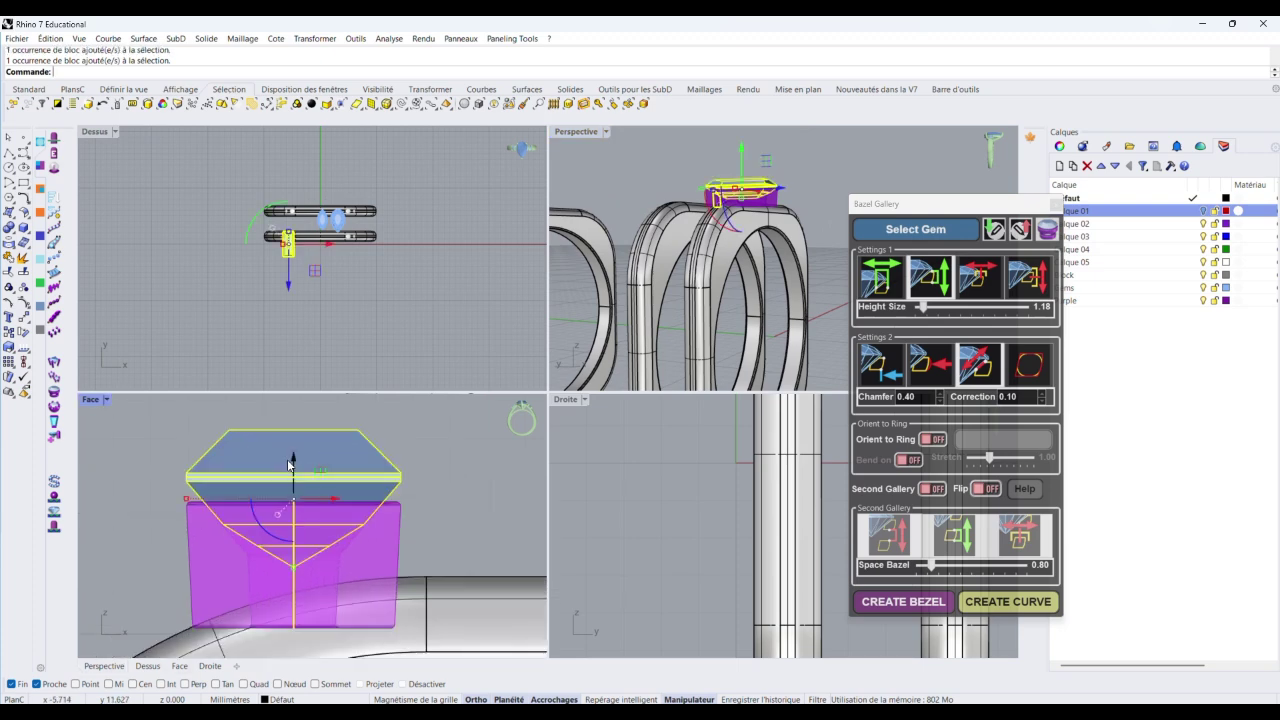
pyautogui.moveTo(296, 477); pyautogui.dragTo(293, 478)
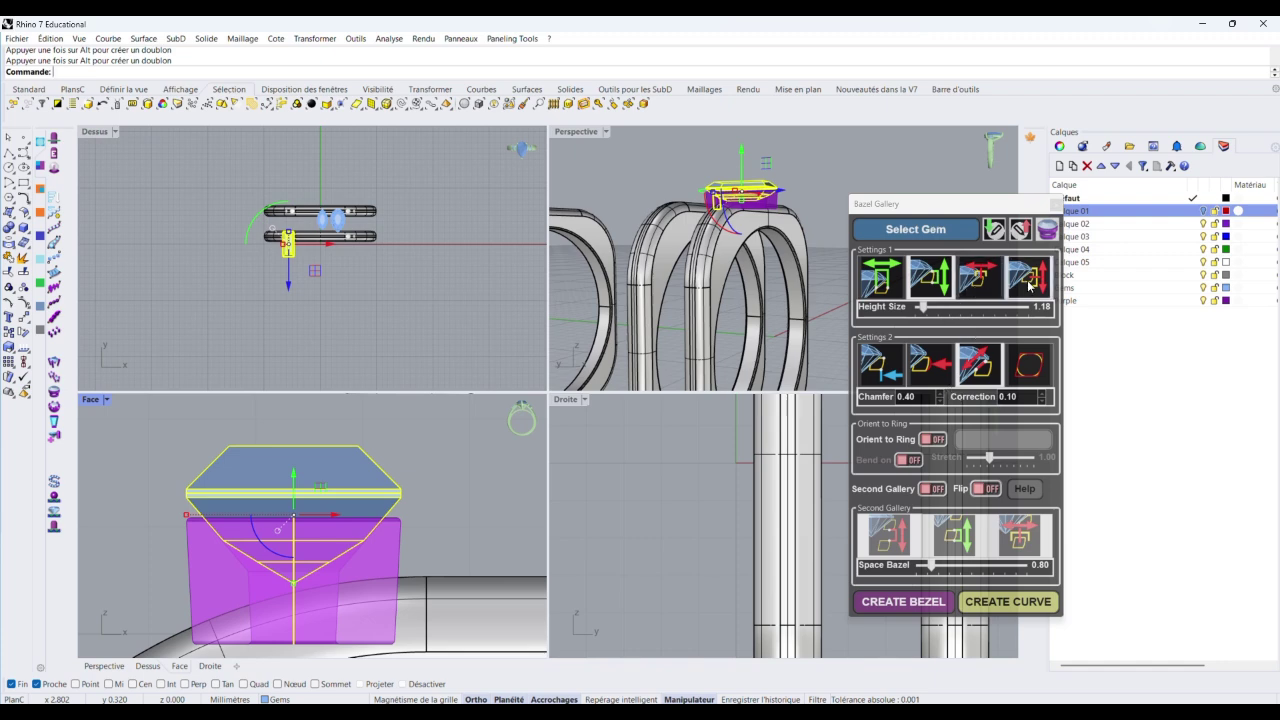
# Set the rectangular gem's bezel Height Size to 1.03
pyautogui.click(938, 287)
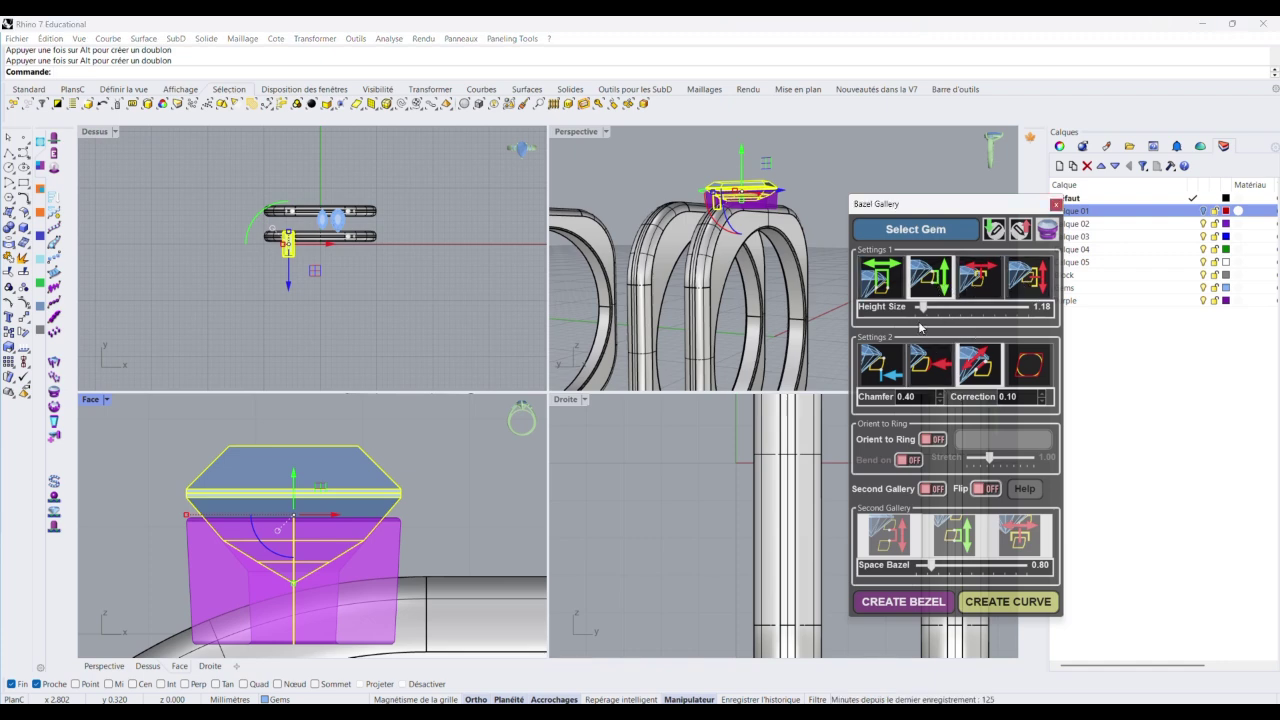
pyautogui.moveTo(923, 311); pyautogui.dragTo(921, 311)
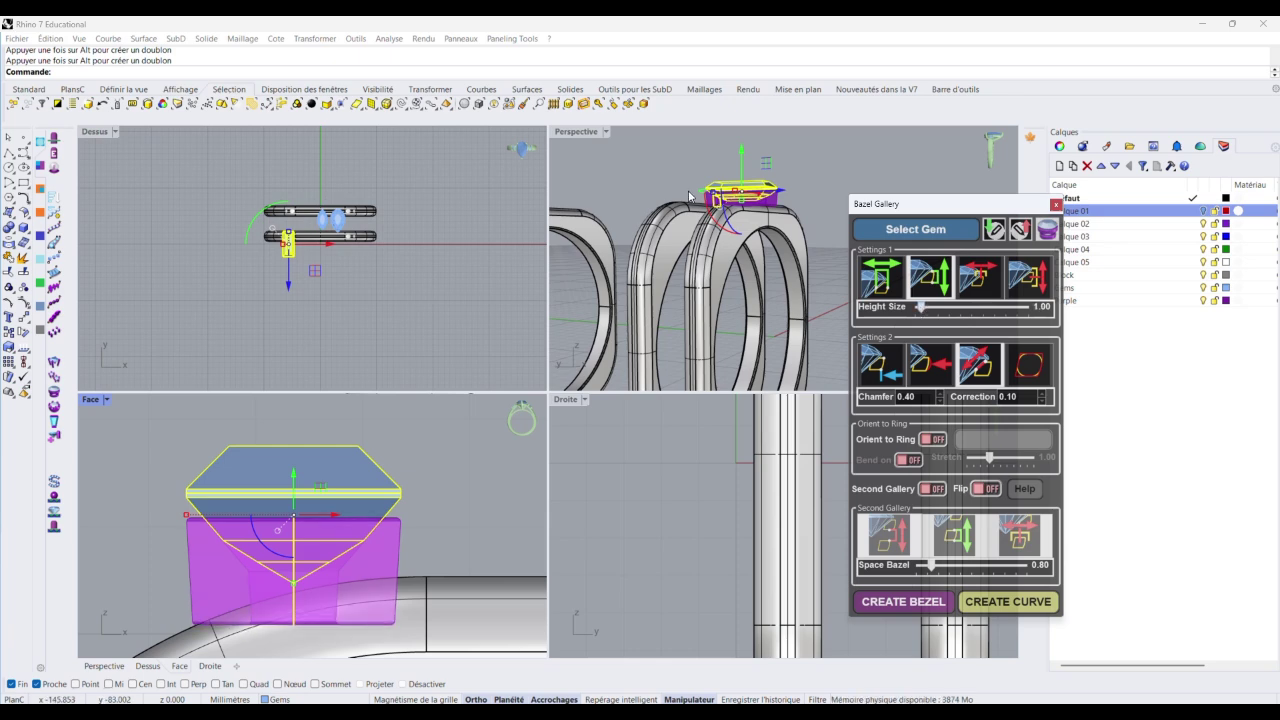
pyautogui.moveTo(686, 257); pyautogui.dragTo(772, 230, button='right')
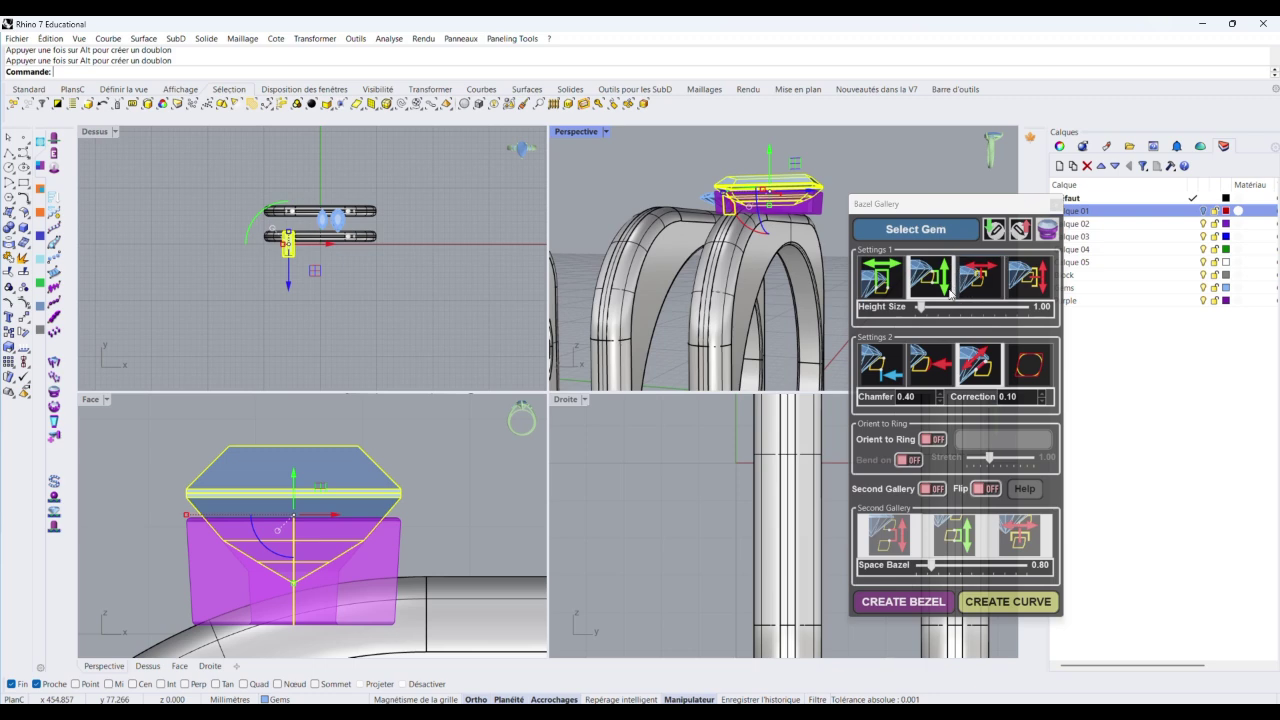
pyautogui.click(927, 308)
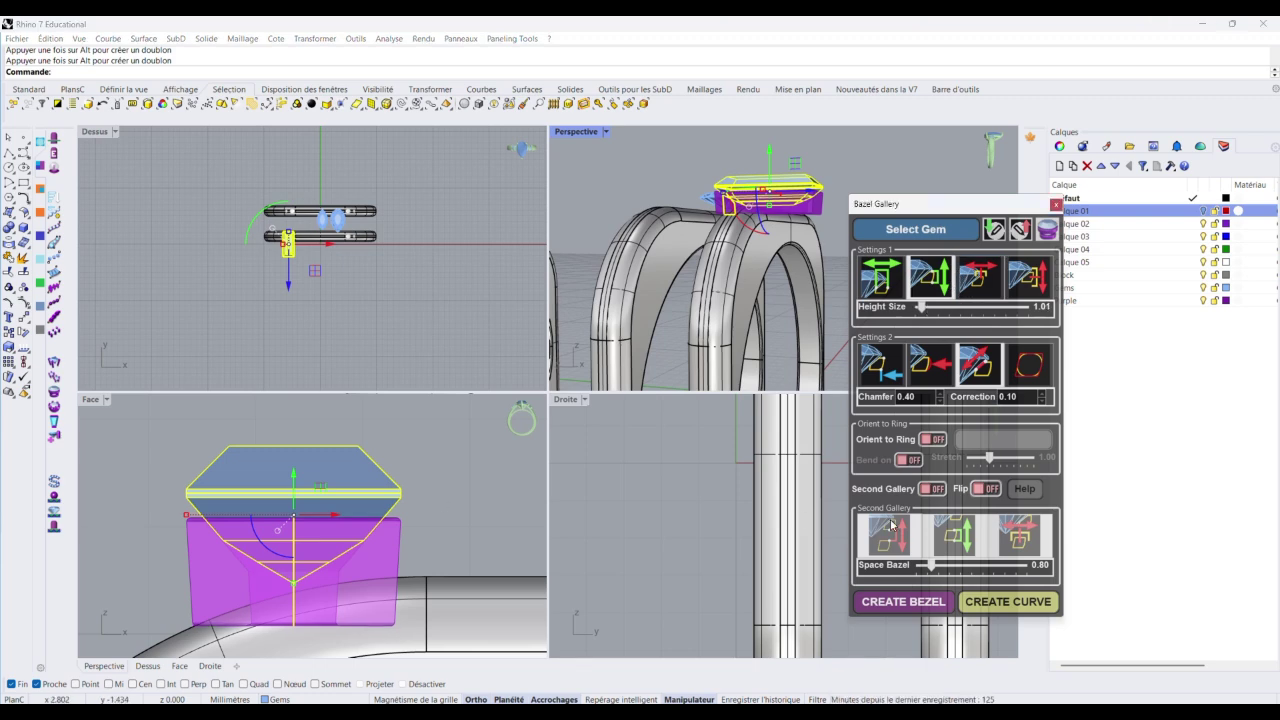
pyautogui.click(940, 309)
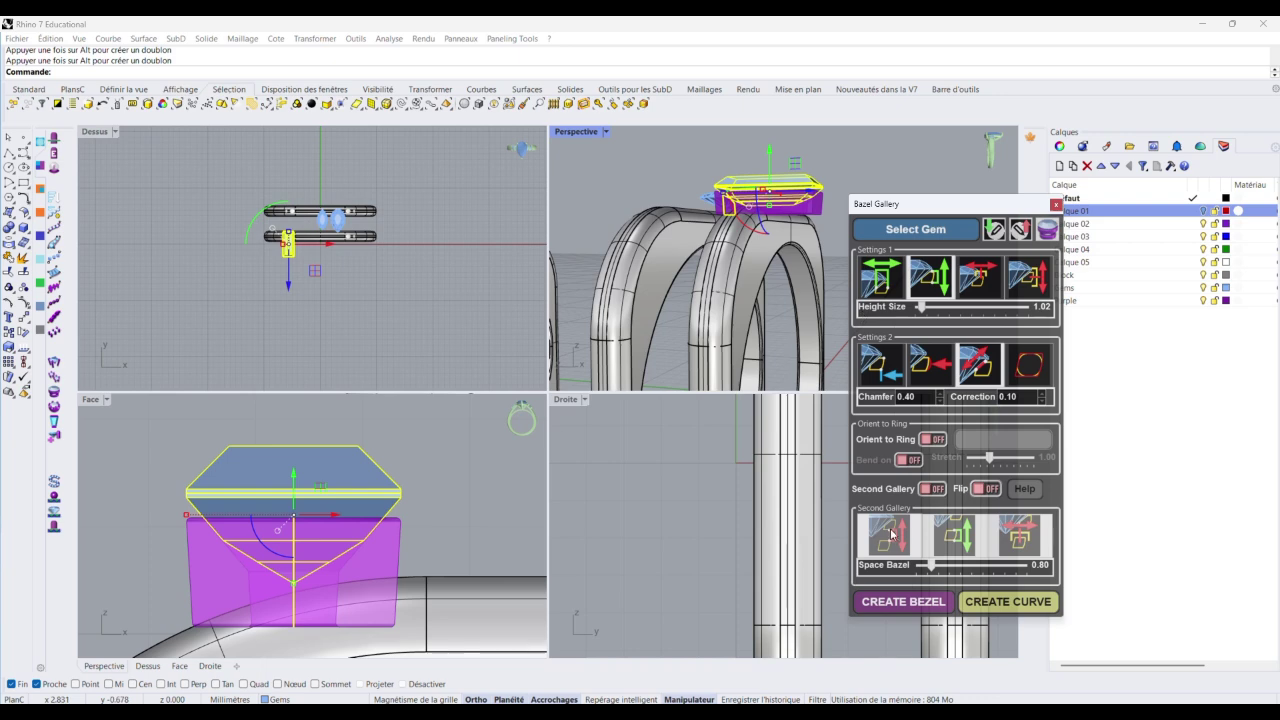
pyautogui.click(945, 309)
pyautogui.moveTo(785, 201)
pyautogui.mouseDown(button='right')
pyautogui.moveTo(825, 207)
pyautogui.moveTo(776, 198)
pyautogui.mouseUp(button='right')
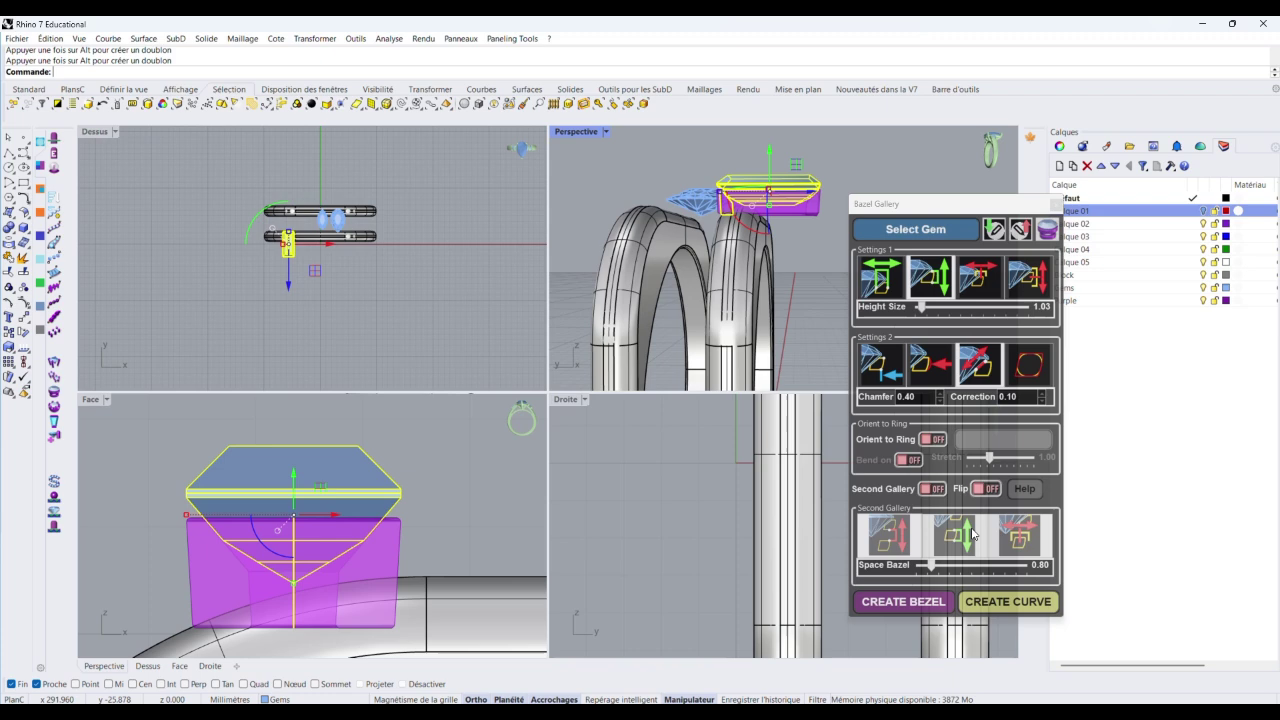
# Create the final bezel for the rectangular gem and inspect it on the ring in the perspective view
pyautogui.moveTo(706, 250); pyautogui.dragTo(620, 209, button='right')
pyautogui.click(929, 604)
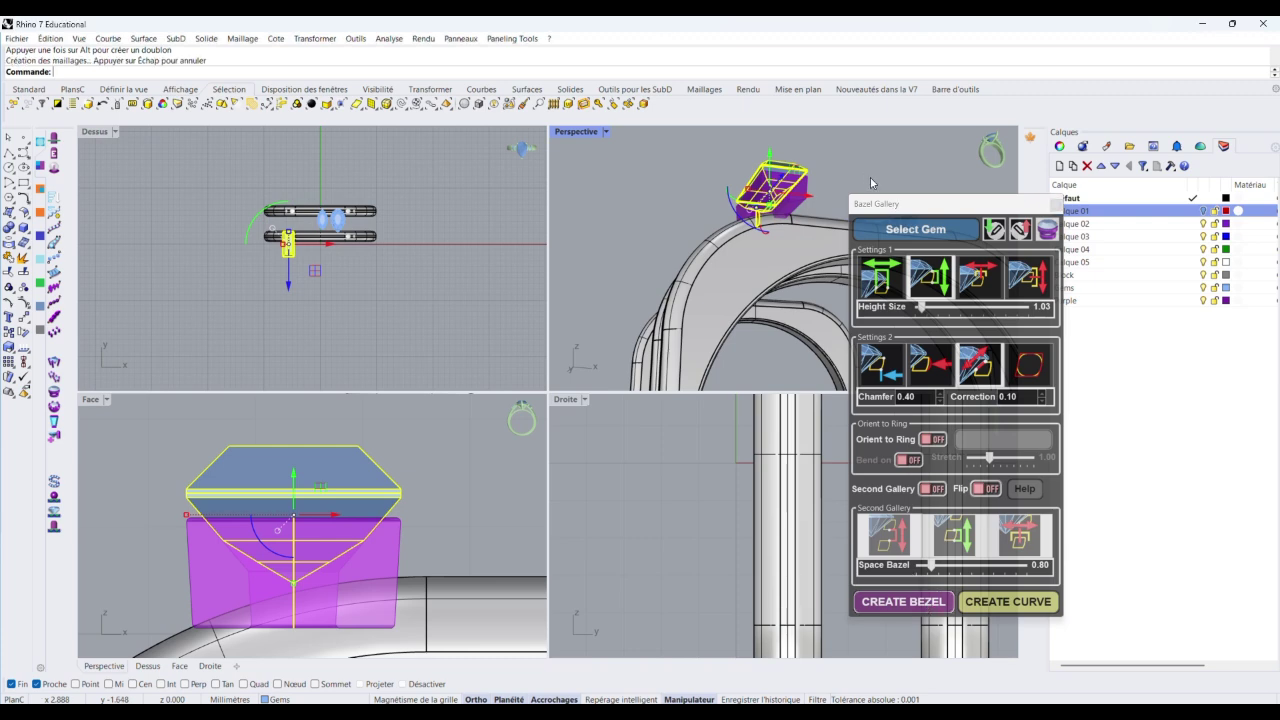
pyautogui.scroll(-12, 617, 207)
pyautogui.scroll(-8, 617, 207)
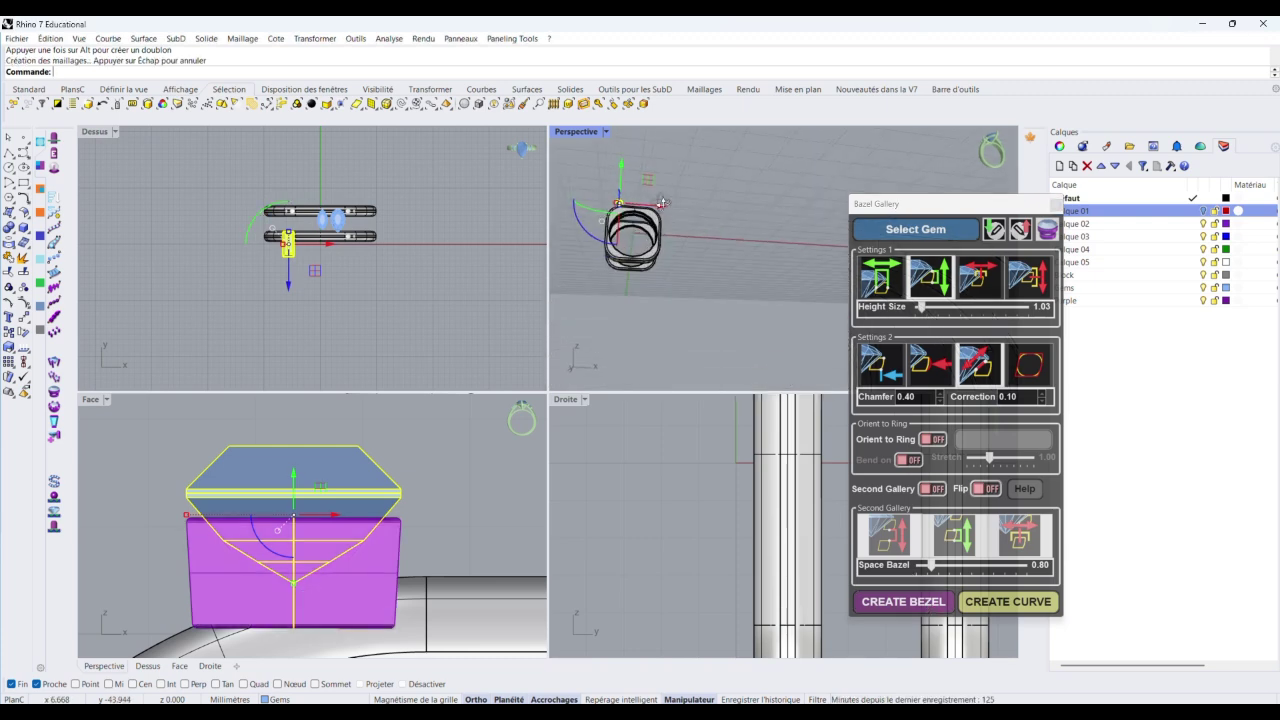
pyautogui.scroll(10, 331, 227)
pyautogui.scroll(-2, 372, 372)
# Assign the oval gem above the middle of the band to Bezel Gallery and raise it slightly in the front view
pyautogui.scroll(-16, 262, 500)
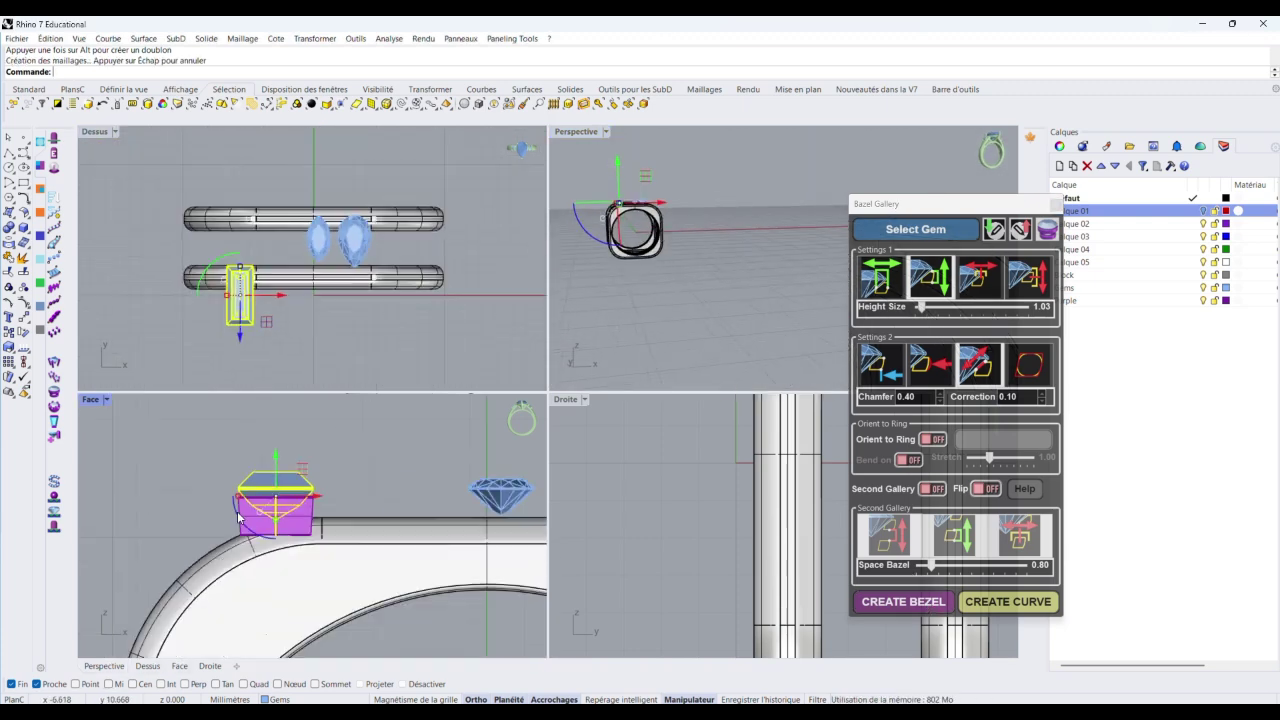
pyautogui.scroll(8, 374, 532)
pyautogui.click(330, 464)
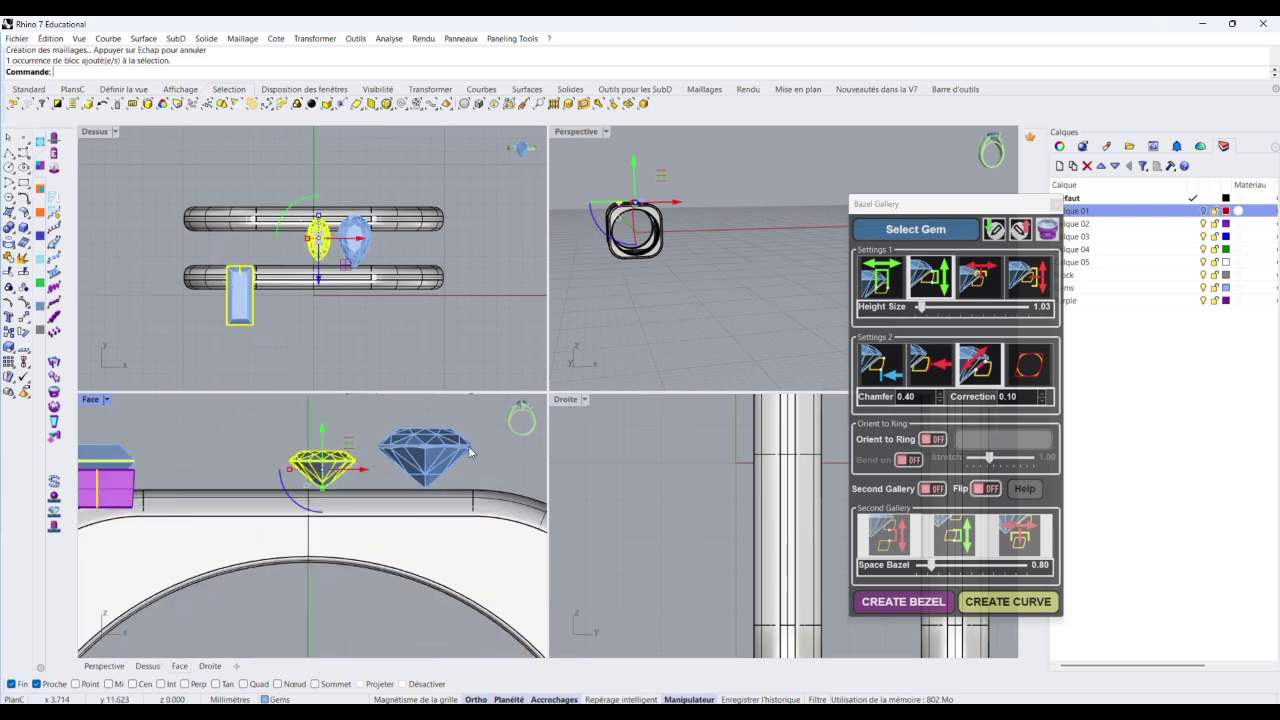
pyautogui.click(891, 234)
pyautogui.scroll(8, 296, 486)
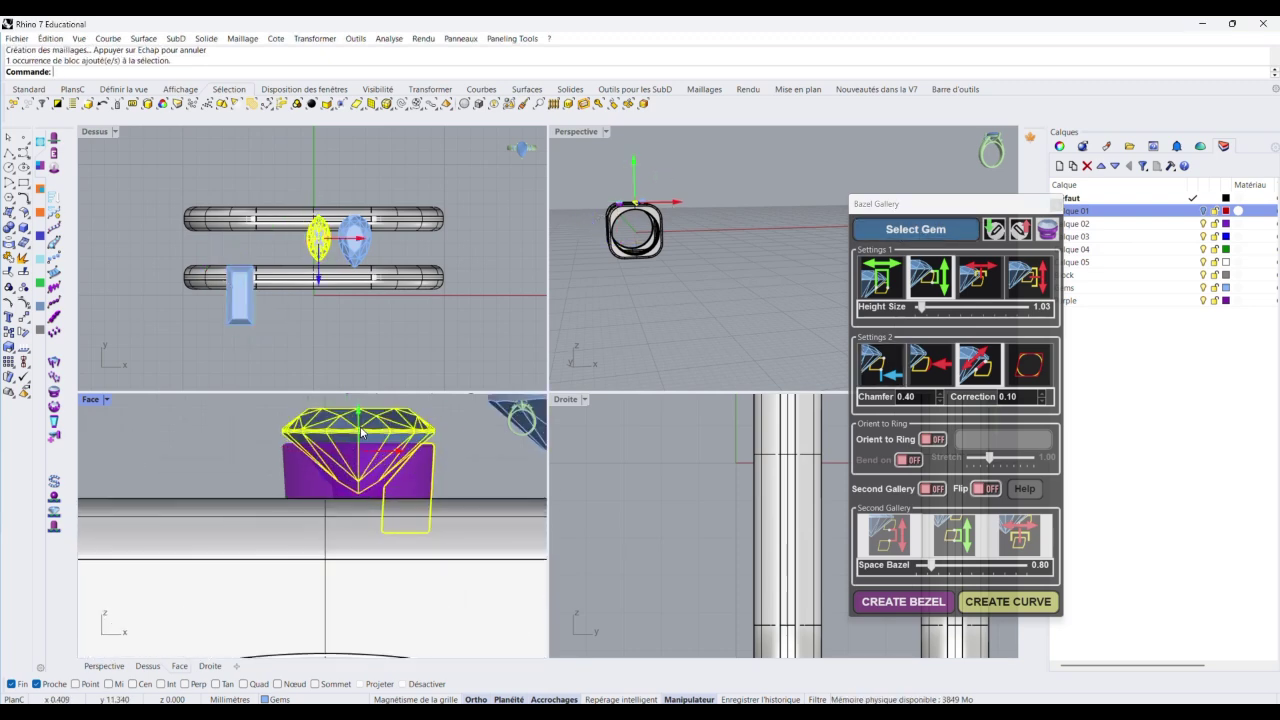
pyautogui.moveTo(352, 432); pyautogui.dragTo(360, 419)
pyautogui.scroll(4, 388, 458)
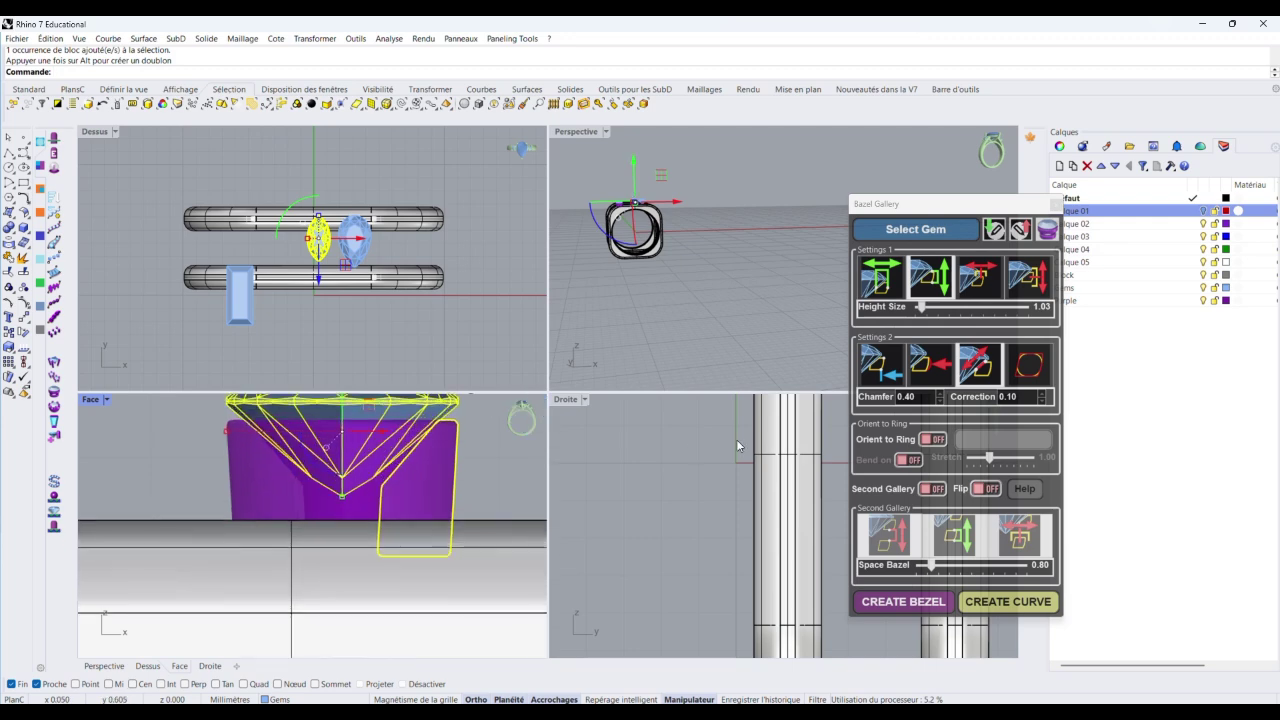
# Set the oval gem's bezel Chamfer to 0.45 and its Correction to 0.00
pyautogui.click(940, 401)
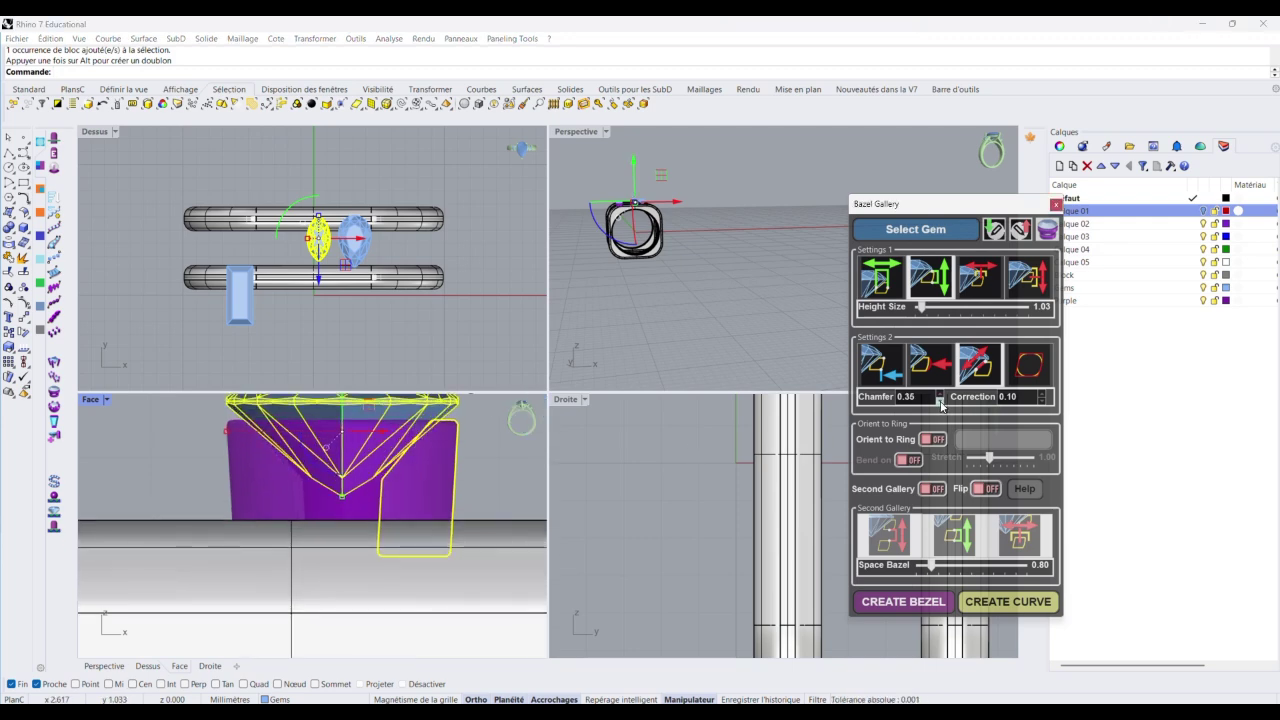
pyautogui.click(1041, 401)
pyautogui.click(1041, 401)
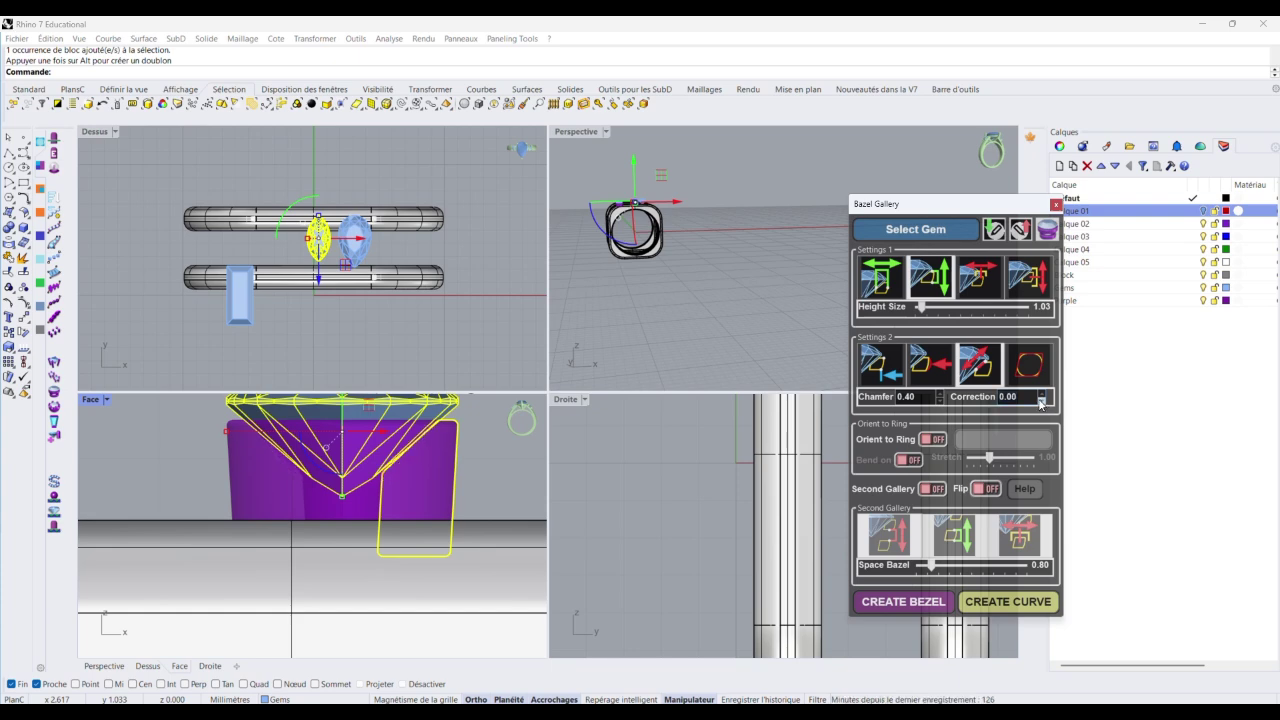
pyautogui.click(940, 401)
pyautogui.click(940, 395)
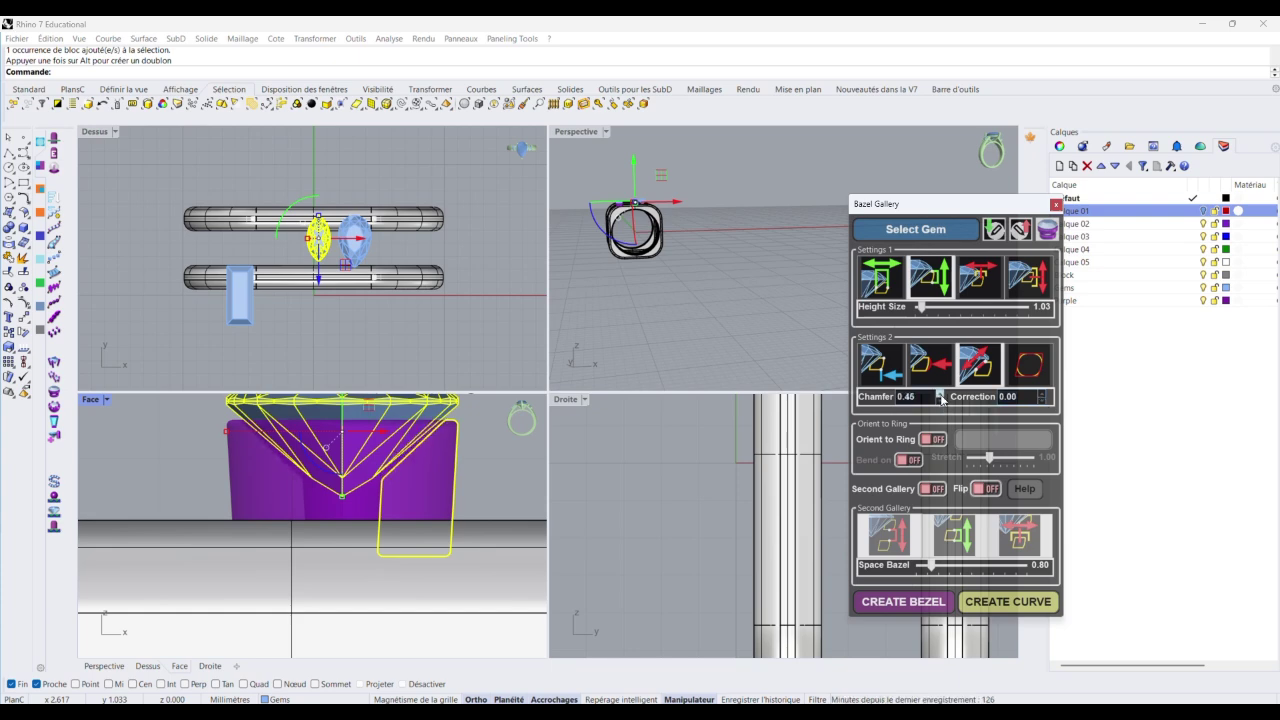
# Set the oval gem's bezel Correction to -0.05 and nudge the gem vertically in the front view
pyautogui.click(1041, 401)
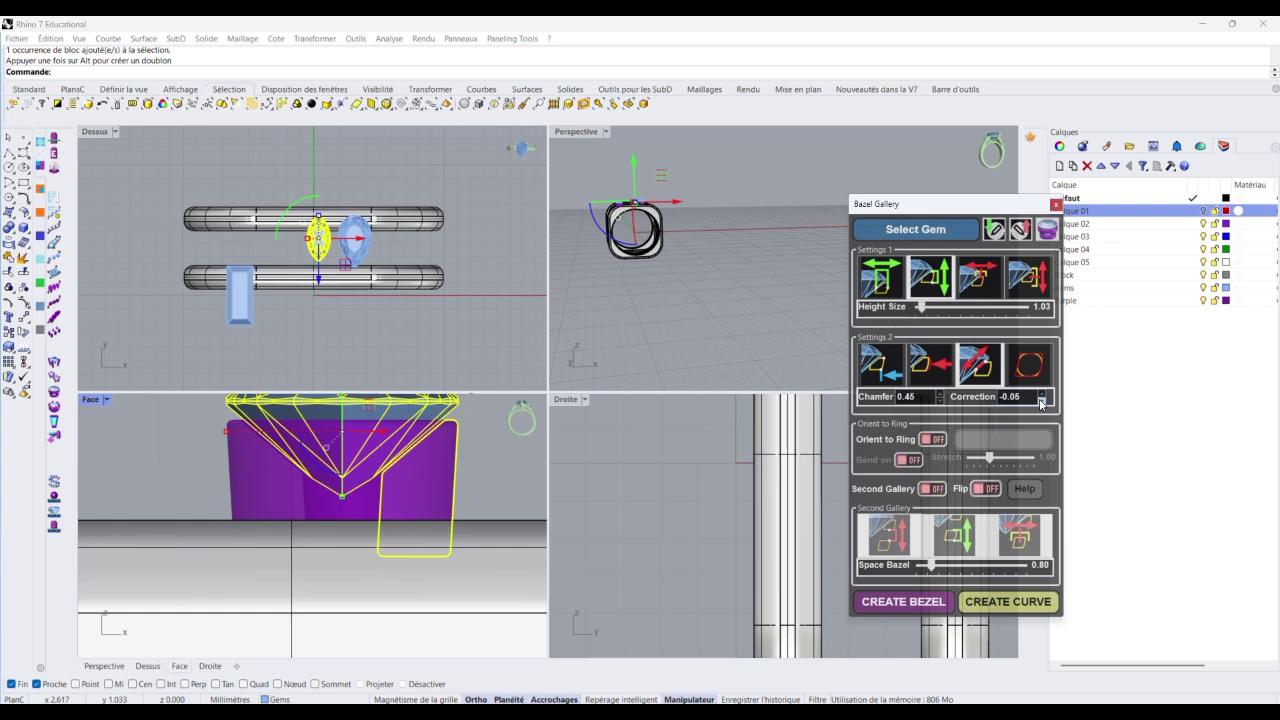
pyautogui.scroll(-3, 395, 468)
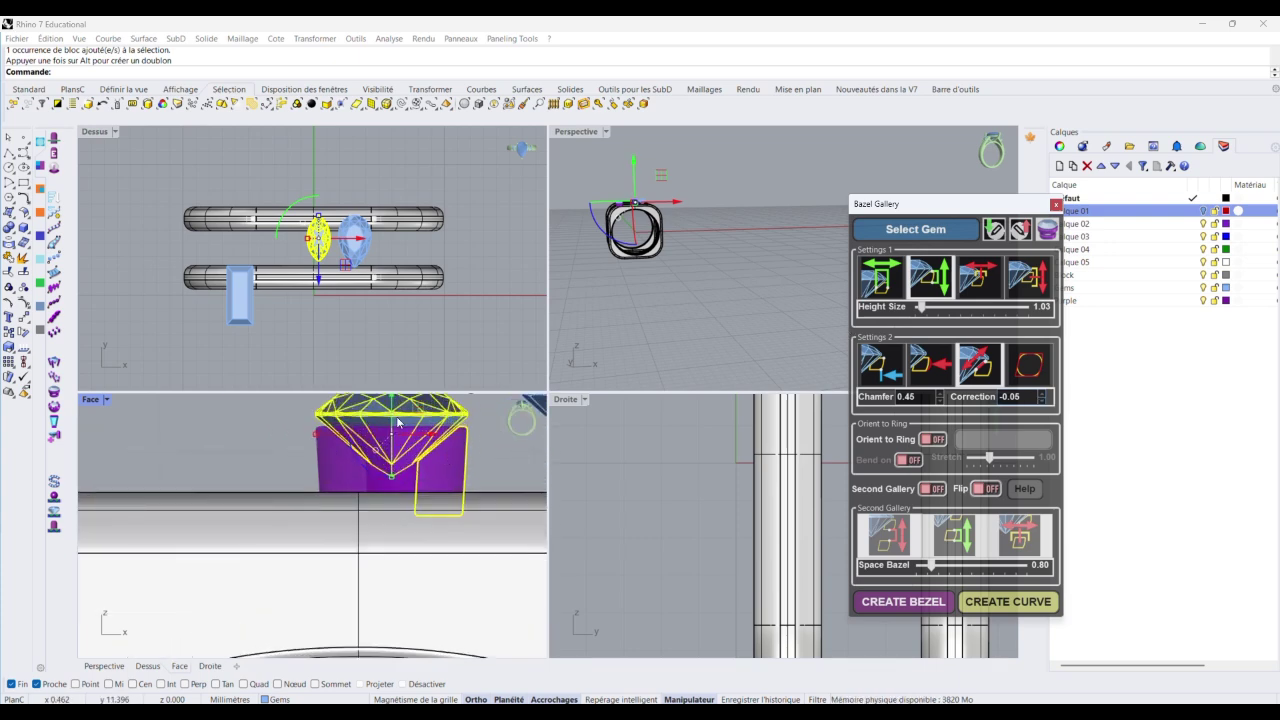
pyautogui.moveTo(392, 414); pyautogui.dragTo(392, 414)
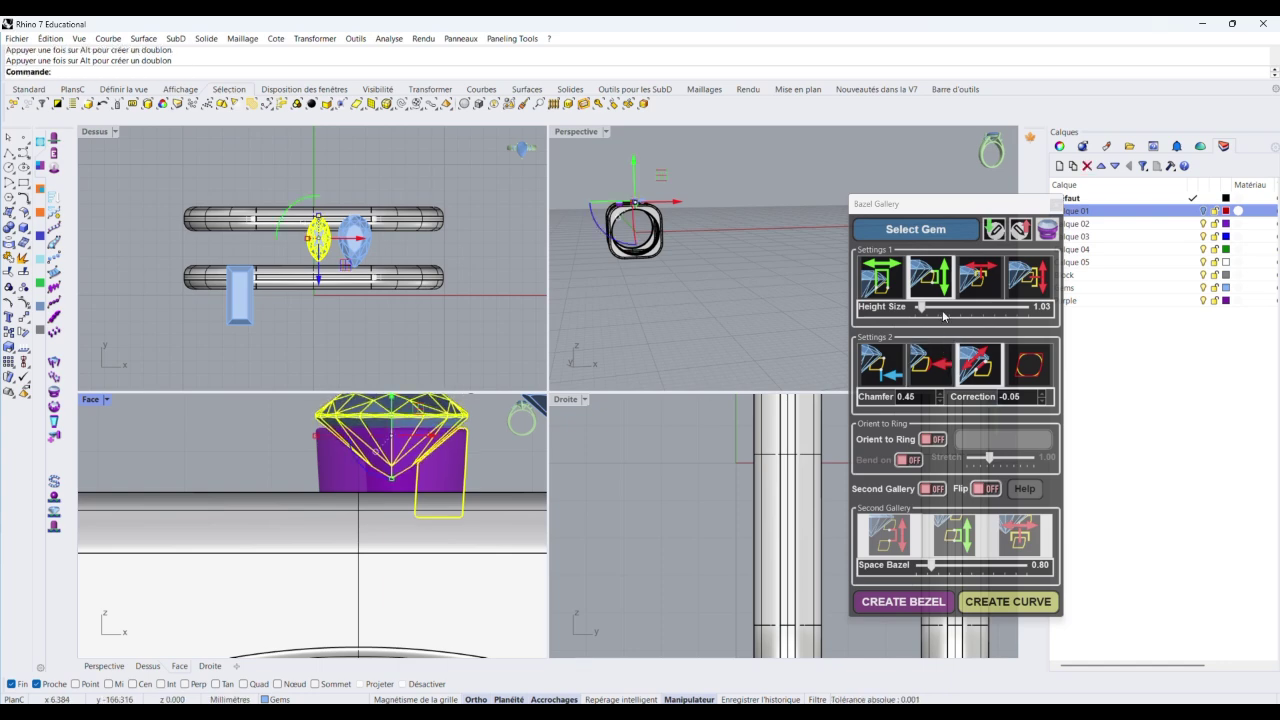
# Set the oval gem's bezel Height Size to 1.17 and inspect its fit against the bands in the perspective view
pyautogui.click(929, 286)
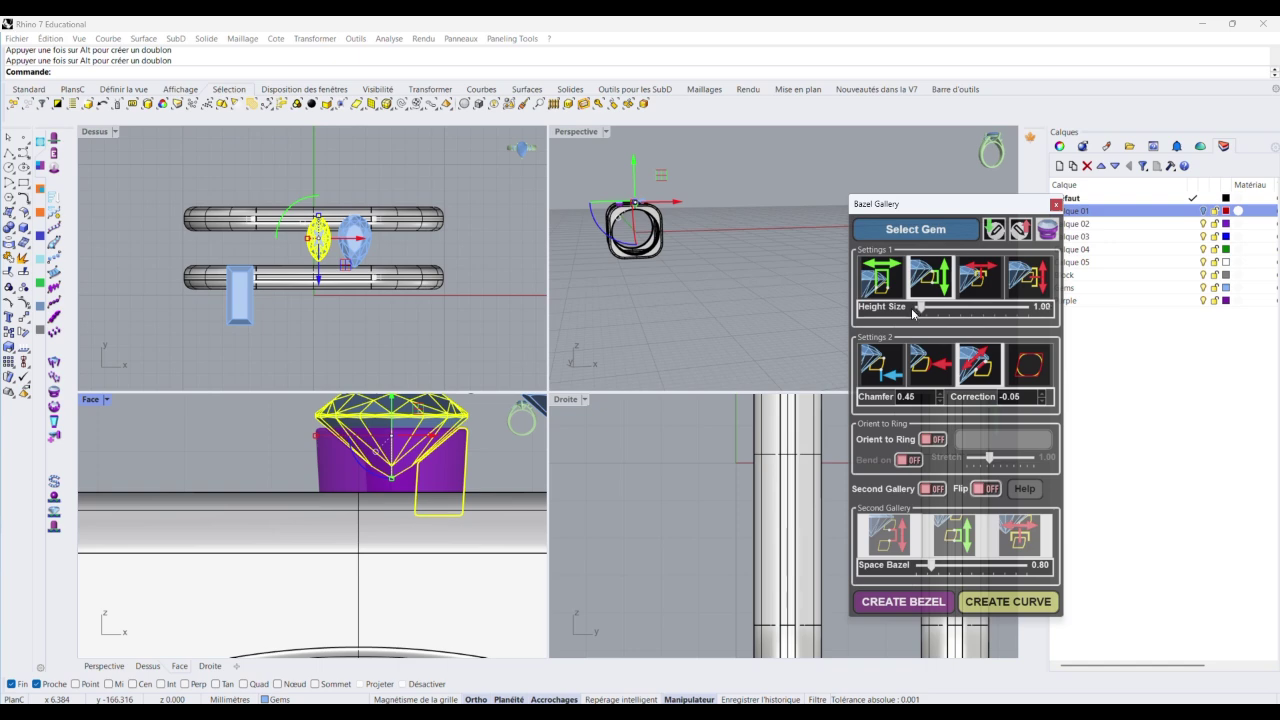
pyautogui.moveTo(912, 312); pyautogui.dragTo(924, 309)
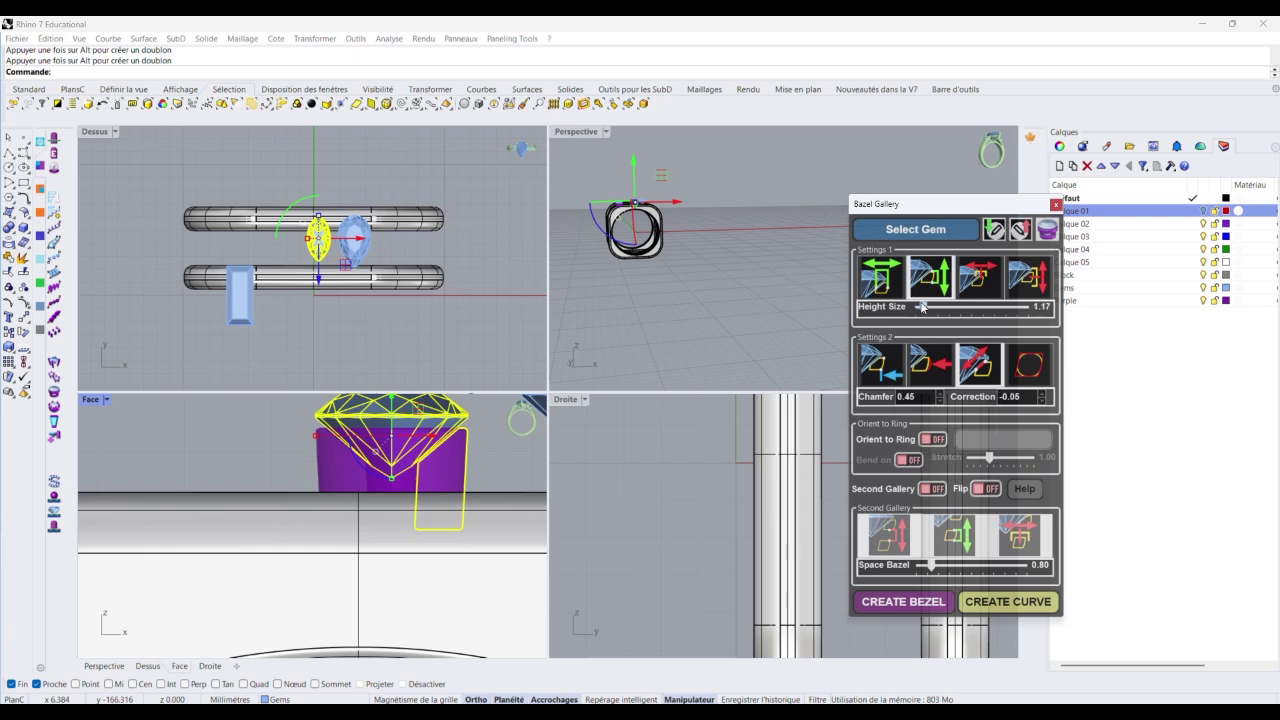
pyautogui.click(628, 203)
pyautogui.scroll(3, 628, 202)
pyautogui.scroll(5, 628, 202)
pyautogui.moveTo(628, 202); pyautogui.dragTo(780, 231, button='right')
pyautogui.scroll(-6, 780, 231)
pyautogui.scroll(8, 760, 225)
pyautogui.moveTo(693, 243); pyautogui.dragTo(568, 226, button='right')
pyautogui.scroll(2, 413, 484)
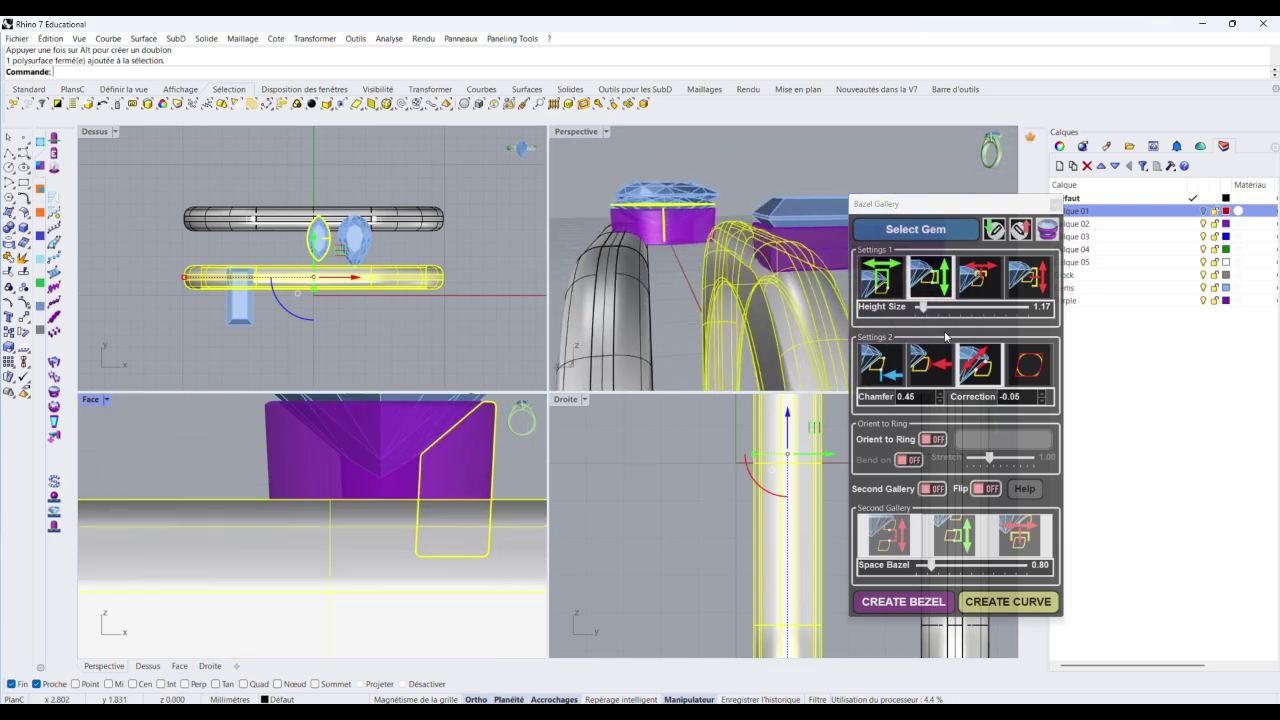
# Set the oval gem's bezel Height Size to 0.95 and create the final bezel
pyautogui.moveTo(923, 309); pyautogui.dragTo(919, 307)
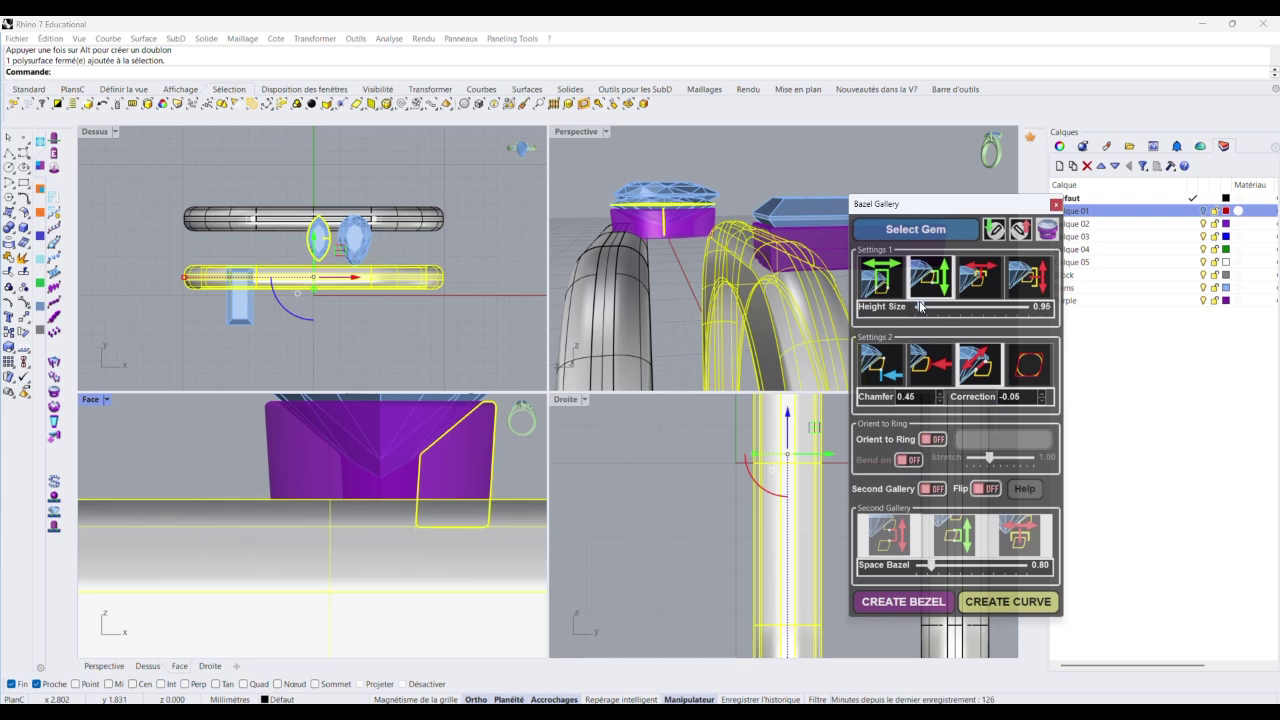
pyautogui.moveTo(649, 243); pyautogui.dragTo(680, 240, button='right')
pyautogui.scroll(-5, 651, 229)
pyautogui.click(903, 601)
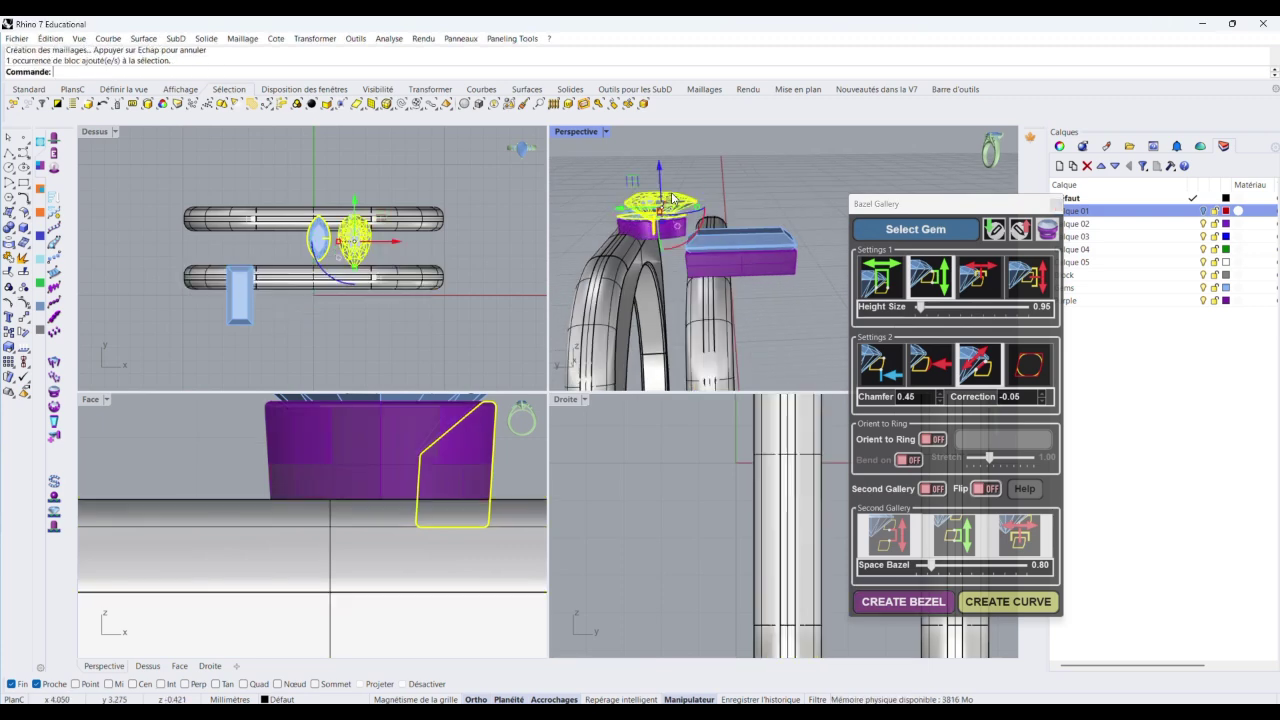
# Assign the pear-shaped gem to Bezel Gallery and raise it slightly in the front view
pyautogui.scroll(-5, 289, 489)
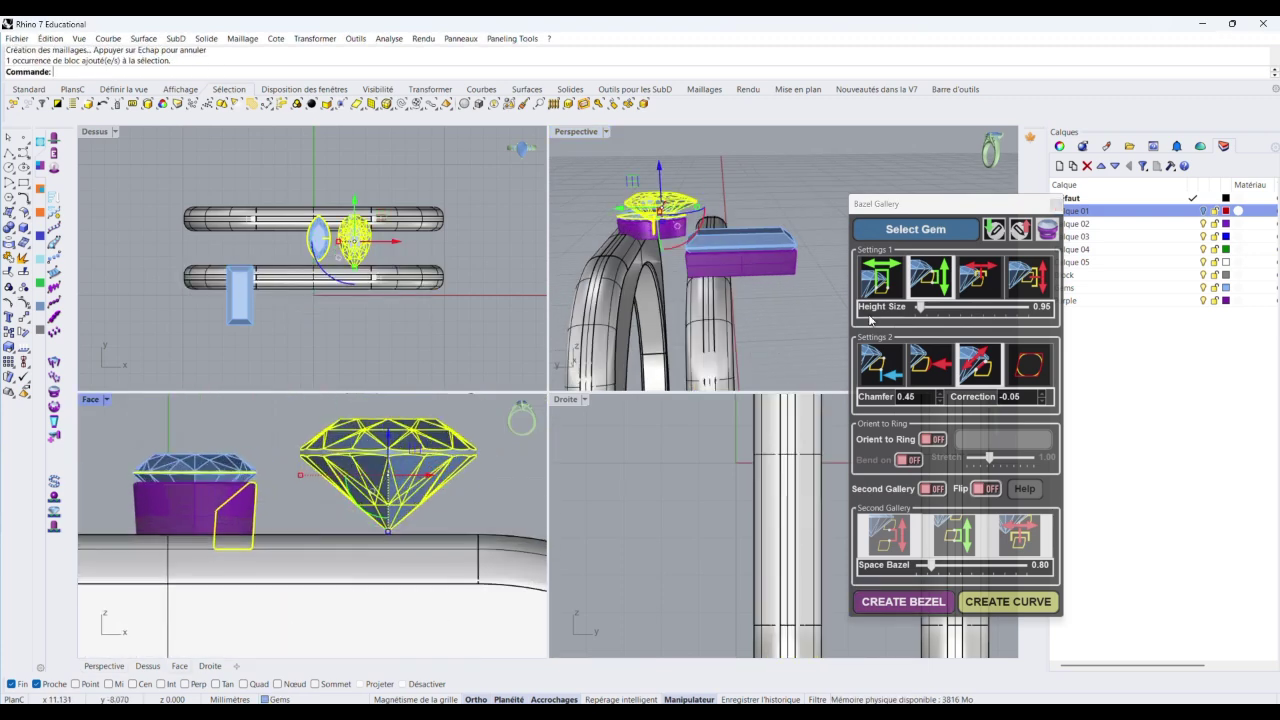
pyautogui.click(938, 233)
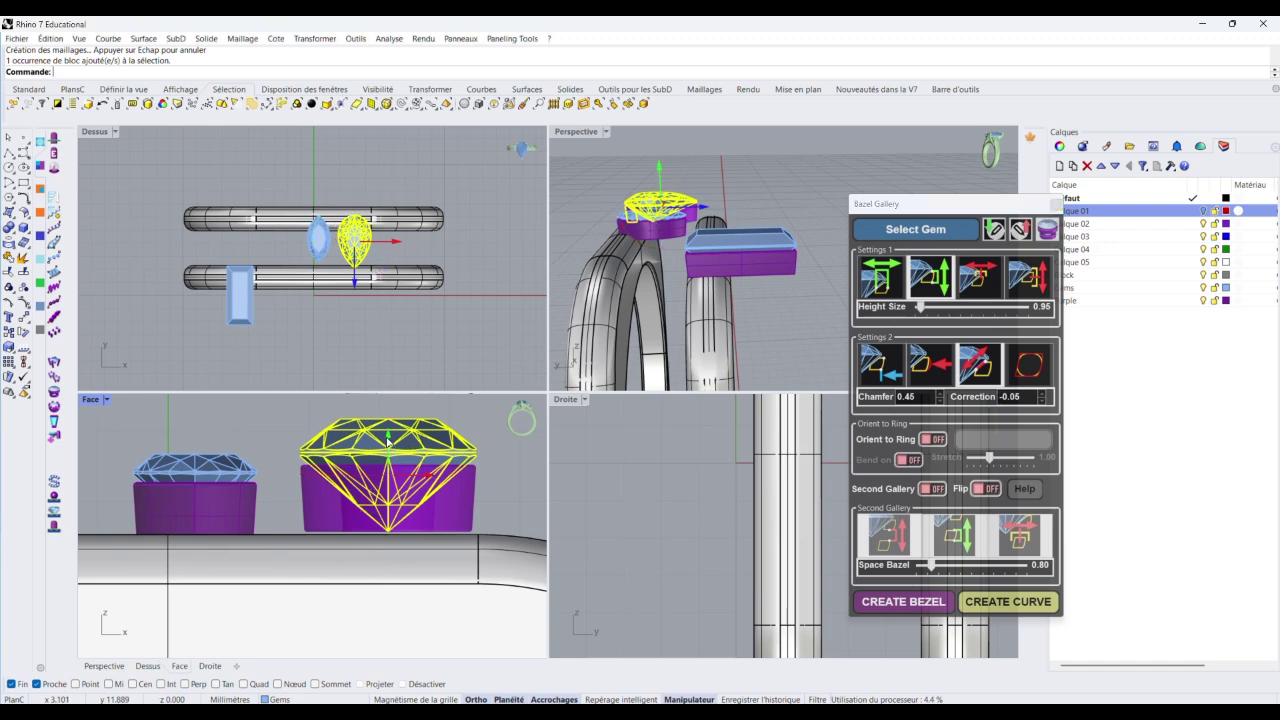
pyautogui.moveTo(388, 443); pyautogui.dragTo(388, 438)
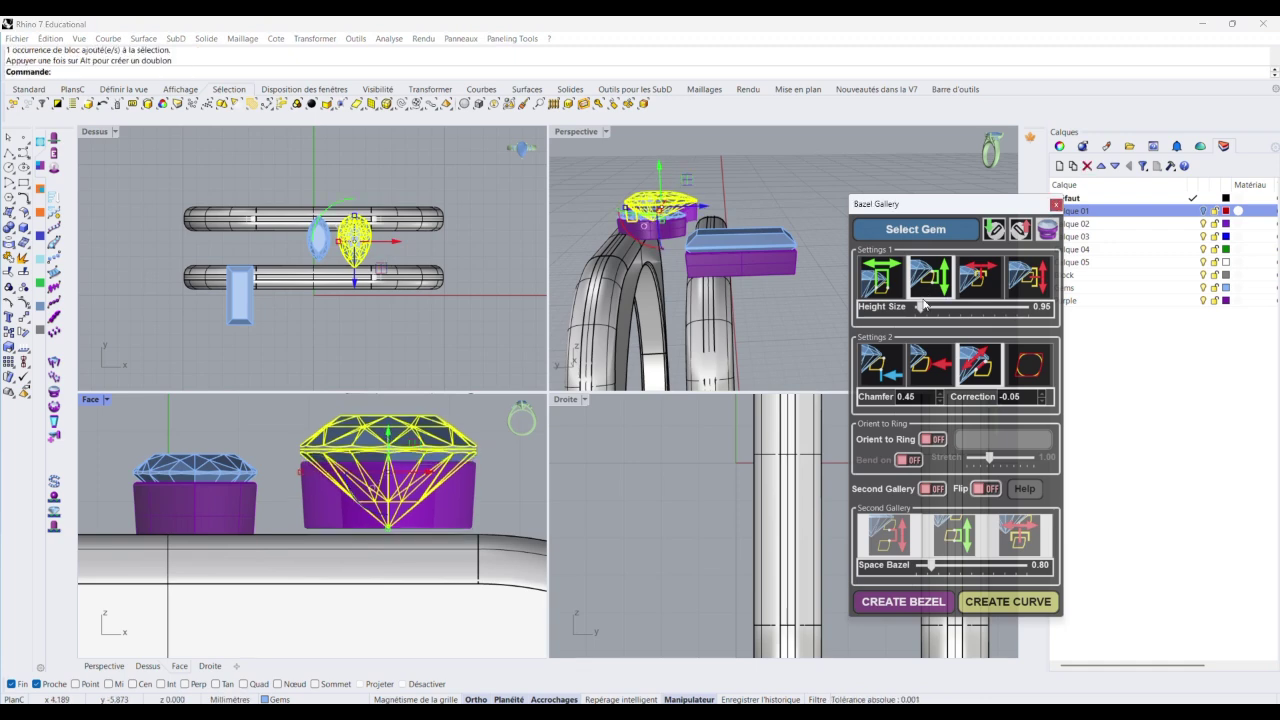
# Set the pear-shaped gem's bezel Height Size to 1.13 and move the gem forward onto the front ring's band
pyautogui.moveTo(922, 309); pyautogui.dragTo(927, 310)
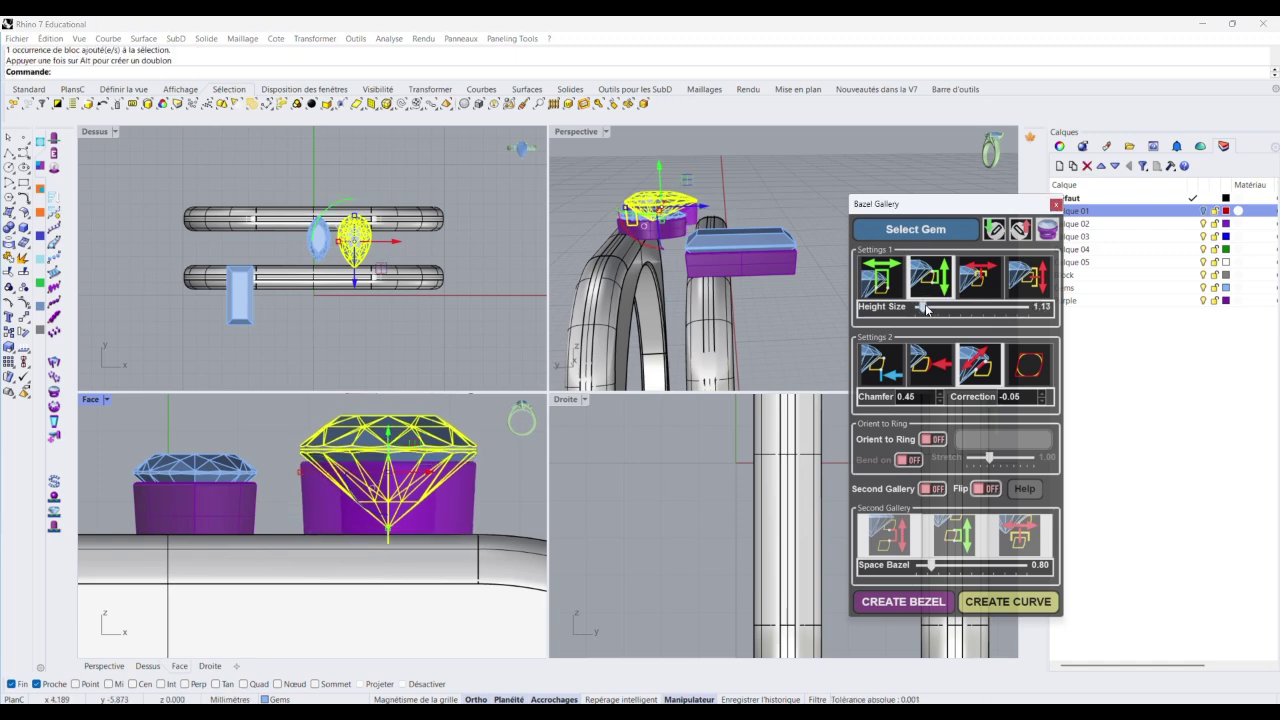
pyautogui.click(705, 214)
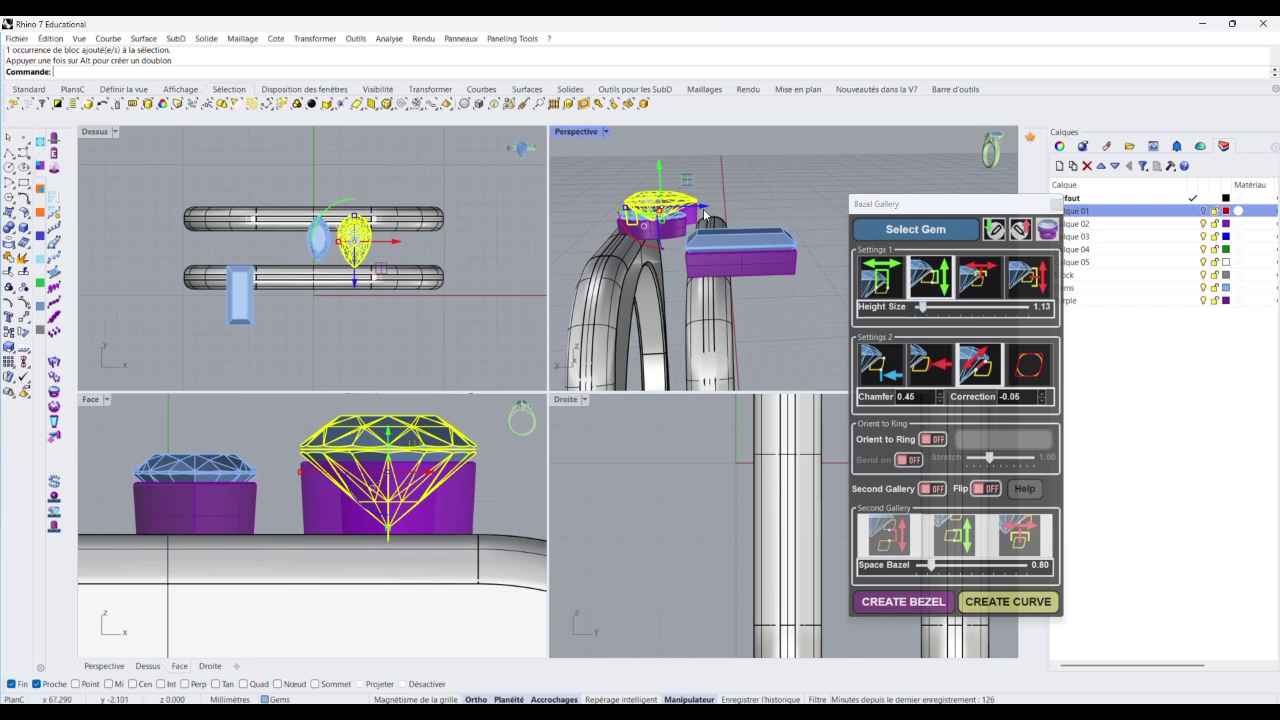
pyautogui.moveTo(705, 214)
pyautogui.mouseDown(button='right')
pyautogui.moveTo(660, 230)
pyautogui.moveTo(672, 262)
pyautogui.moveTo(698, 203)
pyautogui.mouseUp(button='right')
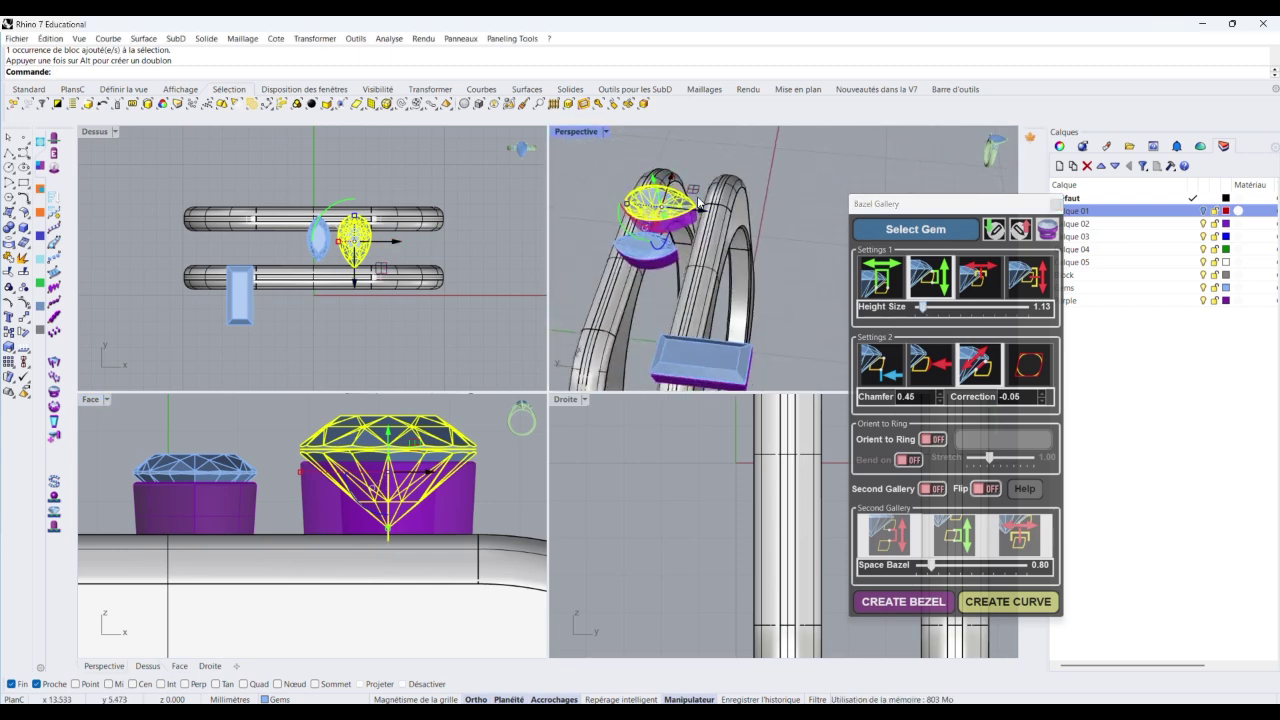
pyautogui.moveTo(699, 204); pyautogui.dragTo(776, 214)
pyautogui.moveTo(776, 214); pyautogui.dragTo(785, 252, button='right')
pyautogui.scroll(6, 751, 259)
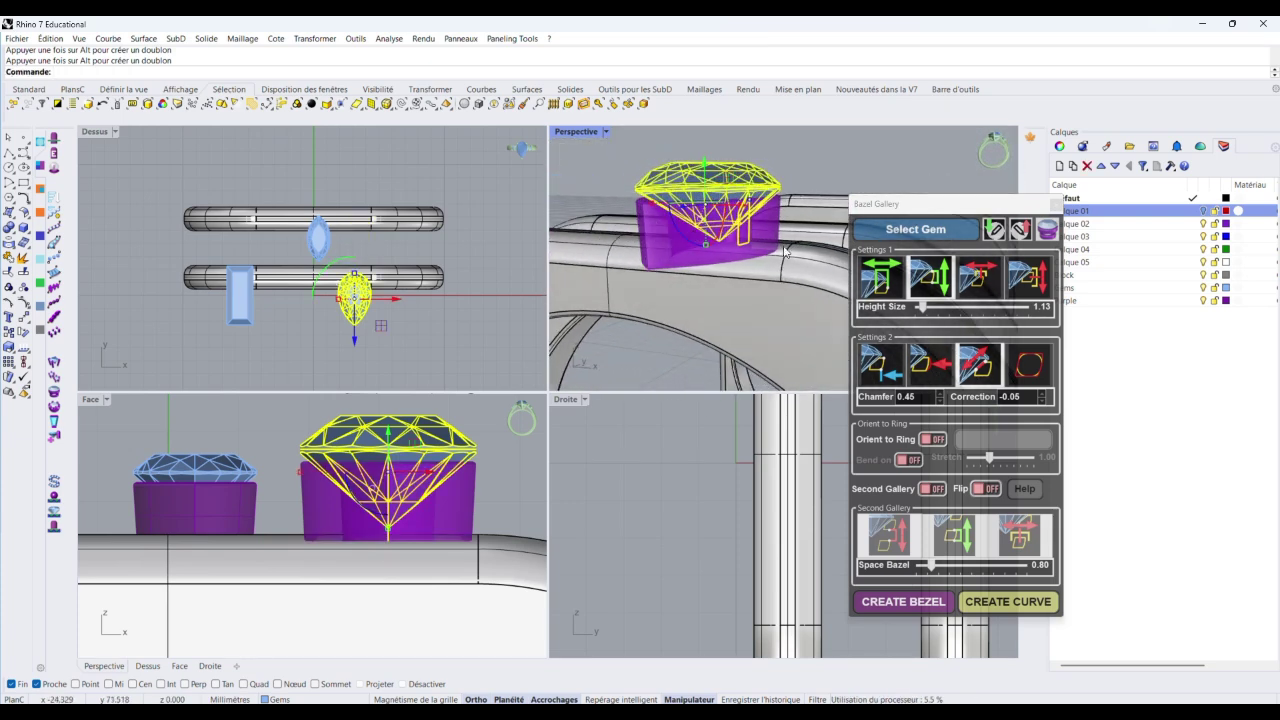
pyautogui.scroll(2, 785, 250)
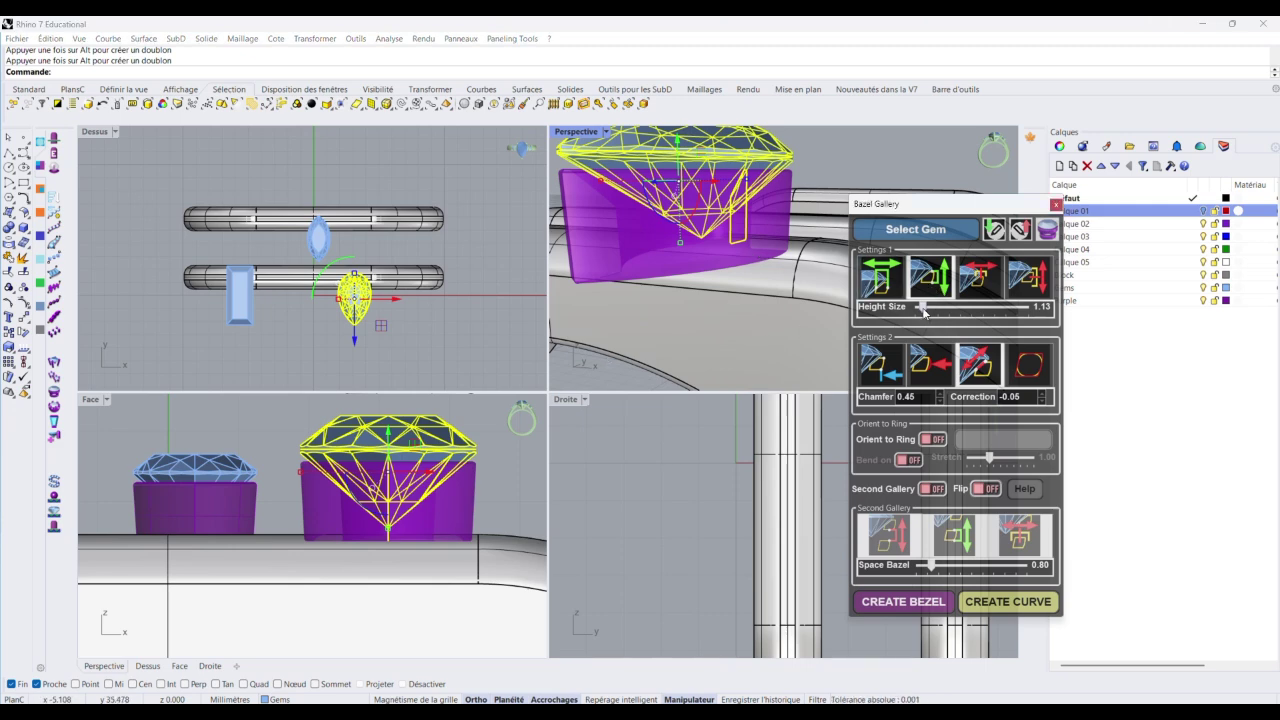
# Set the pear-shaped gem's bezel Height Size to 1.17, create the final bezel and close Bezel Gallery
pyautogui.moveTo(922, 311); pyautogui.dragTo(923, 311)
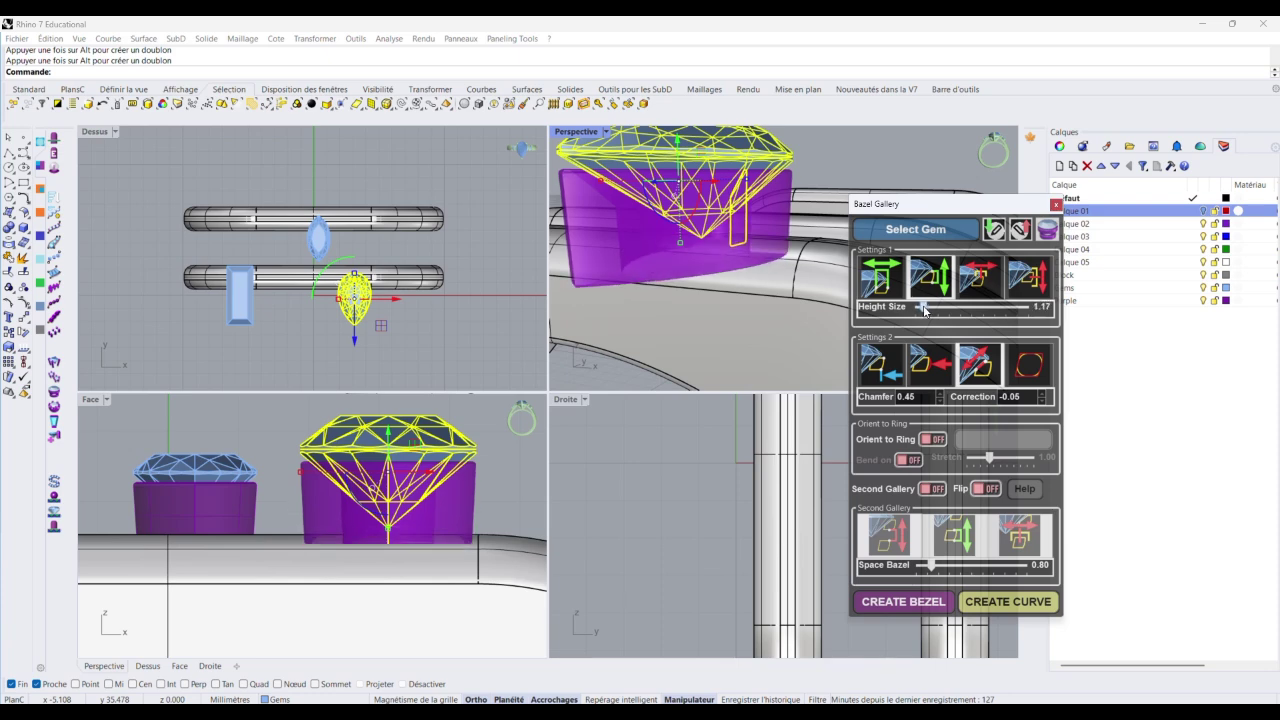
pyautogui.moveTo(820, 262); pyautogui.dragTo(632, 249, button='right')
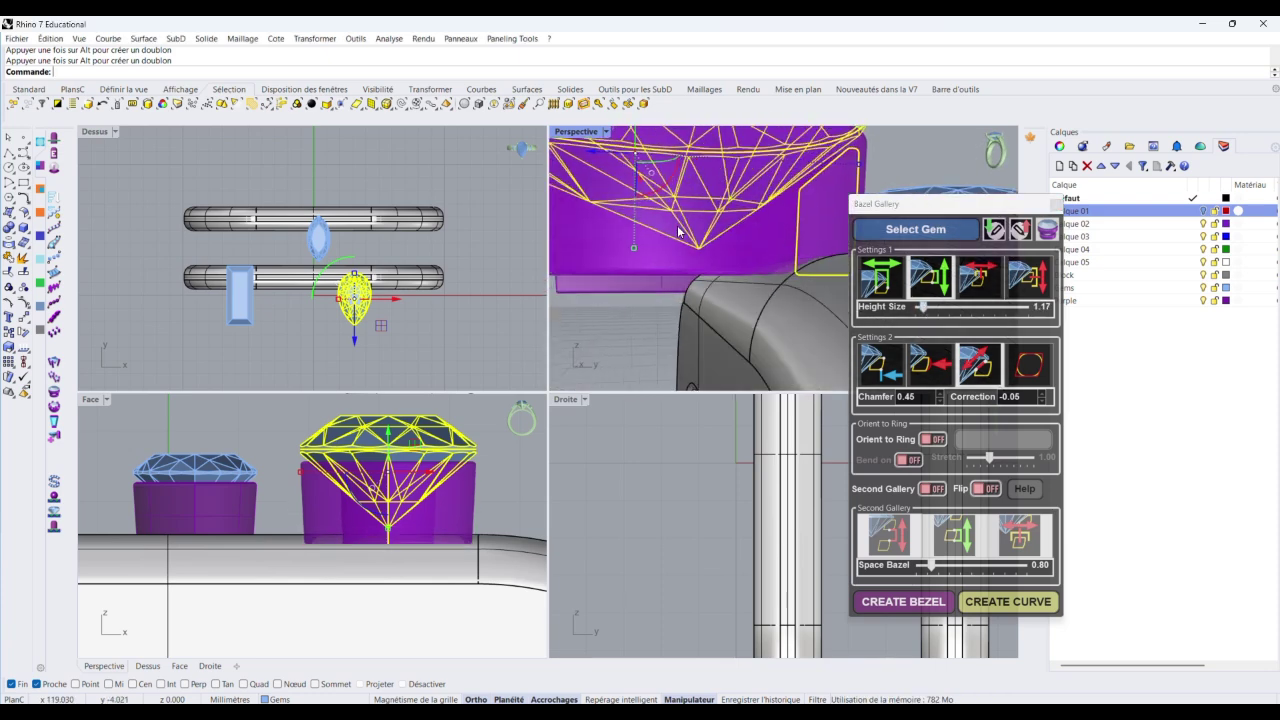
pyautogui.scroll(-5, 714, 243)
pyautogui.moveTo(714, 243); pyautogui.dragTo(830, 272, button='right')
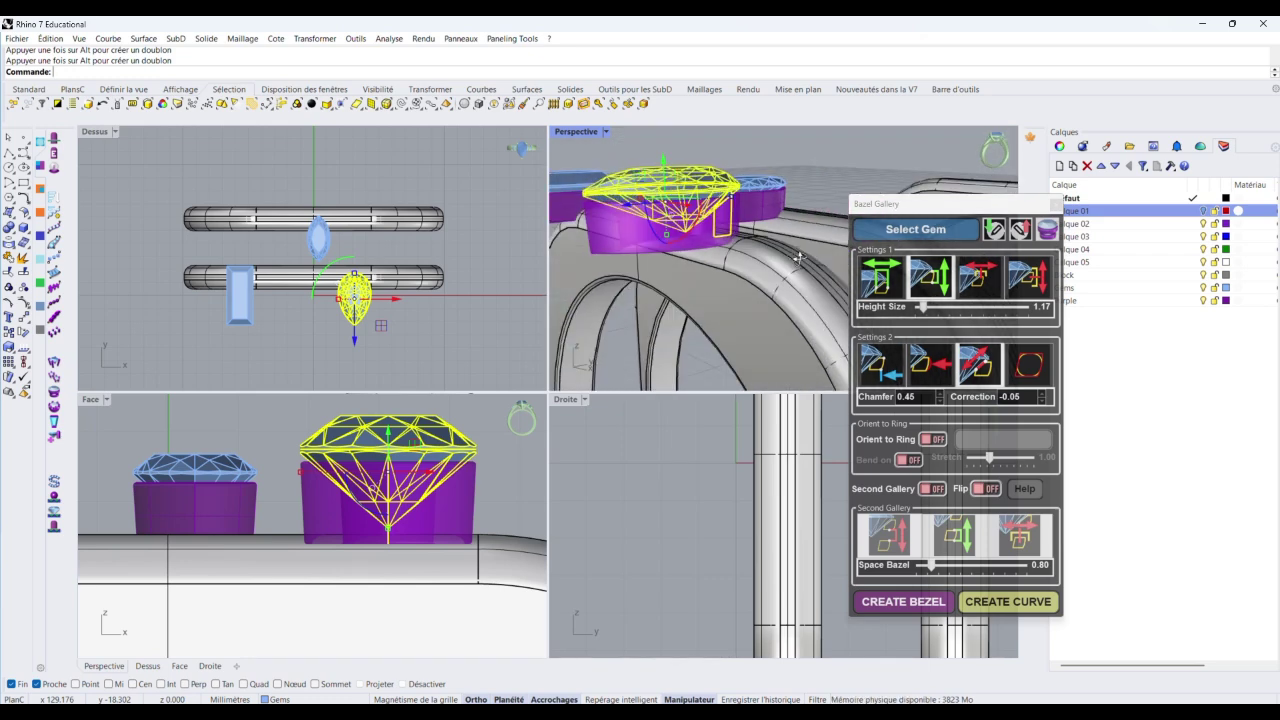
pyautogui.click(938, 602)
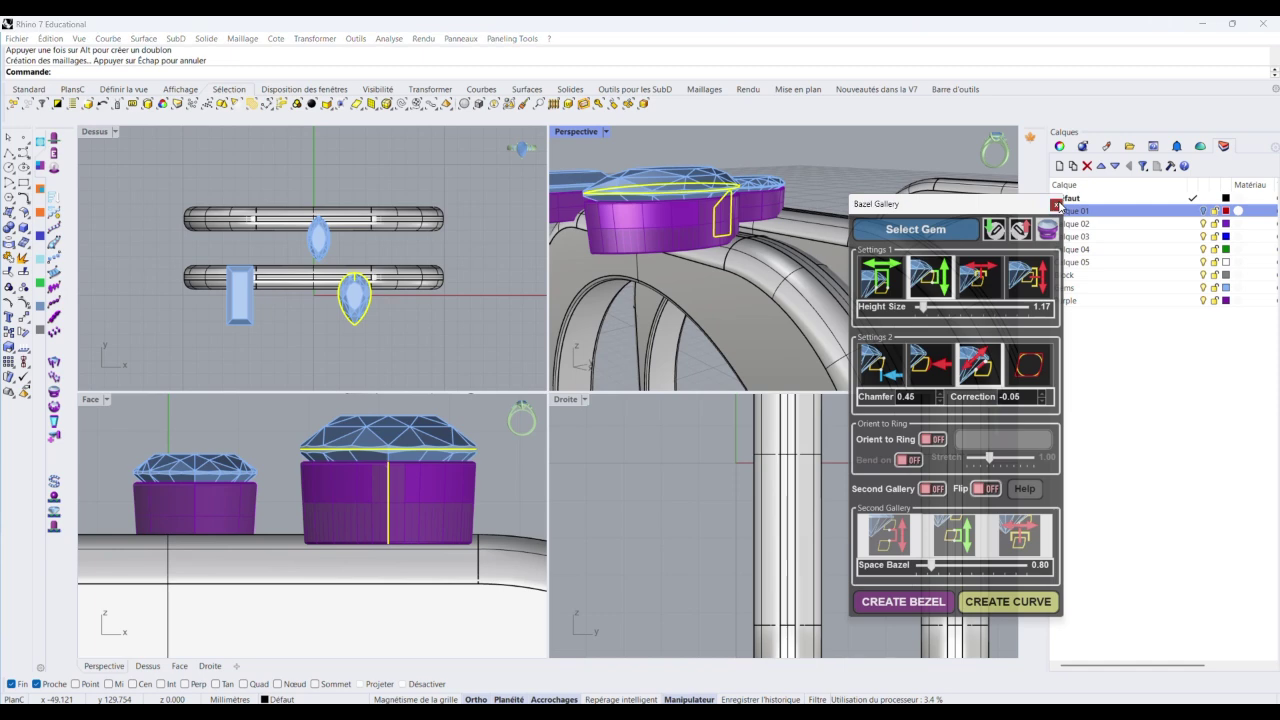
pyautogui.click(1055, 204)
# Start Prong Head Builder on the rectangular gem to preview its four prongs
pyautogui.scroll(-8, 829, 220)
pyautogui.moveTo(829, 220); pyautogui.dragTo(857, 249, button='right')
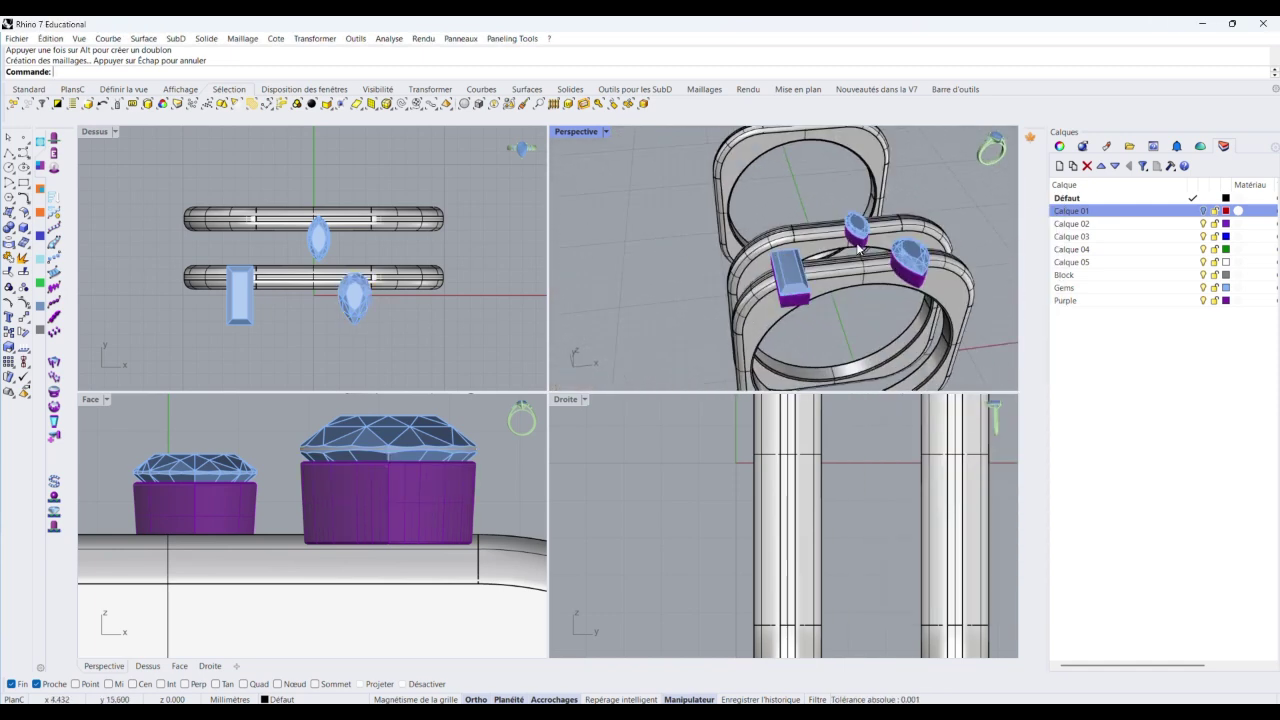
pyautogui.click(790, 280)
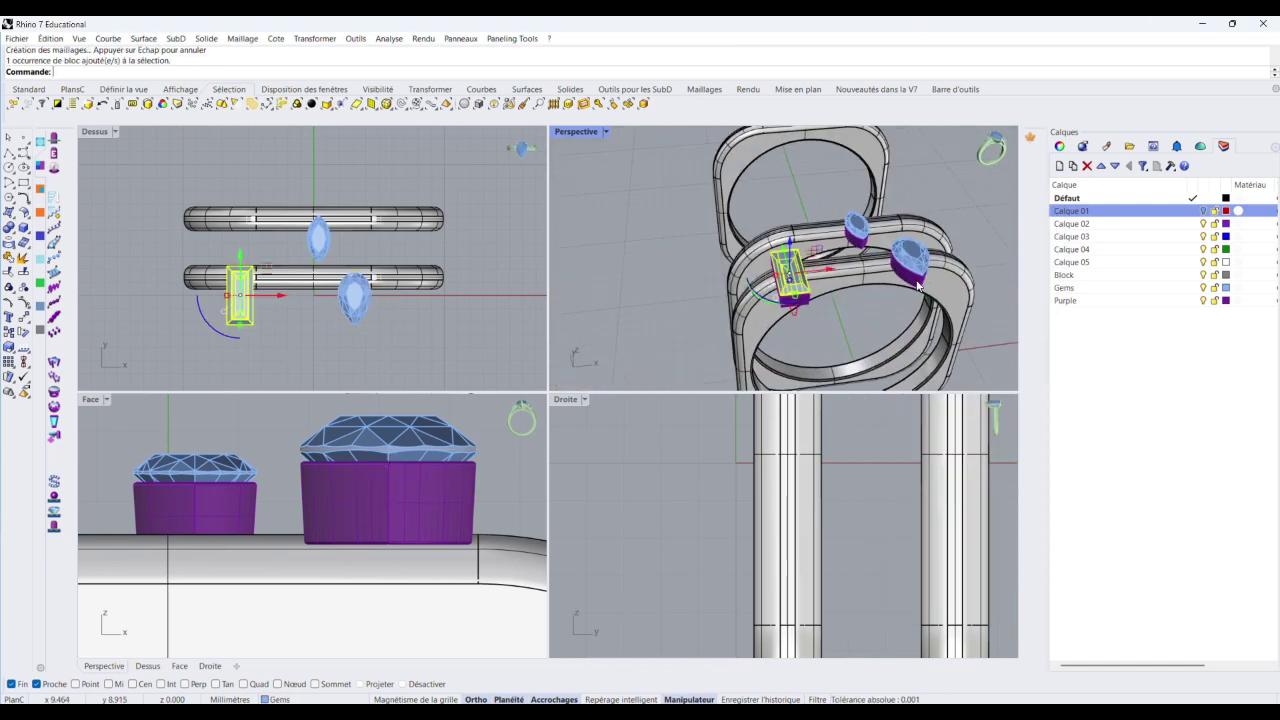
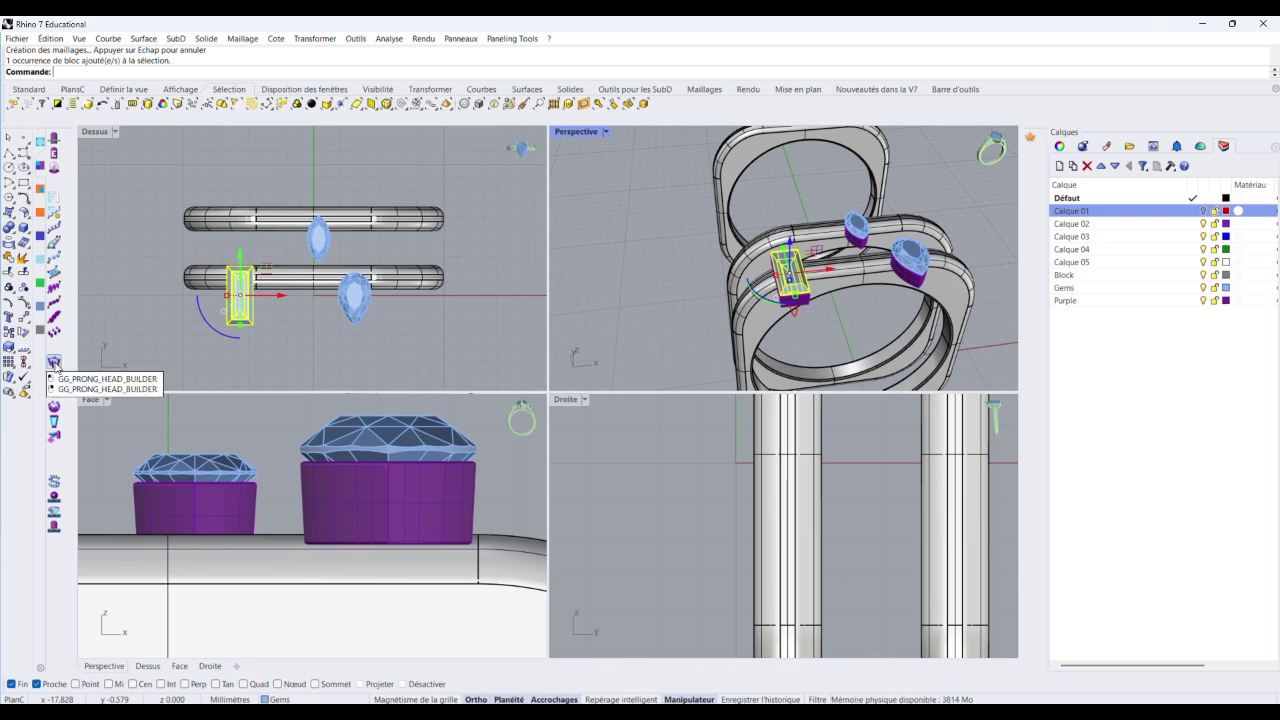
pyautogui.click(54, 362)
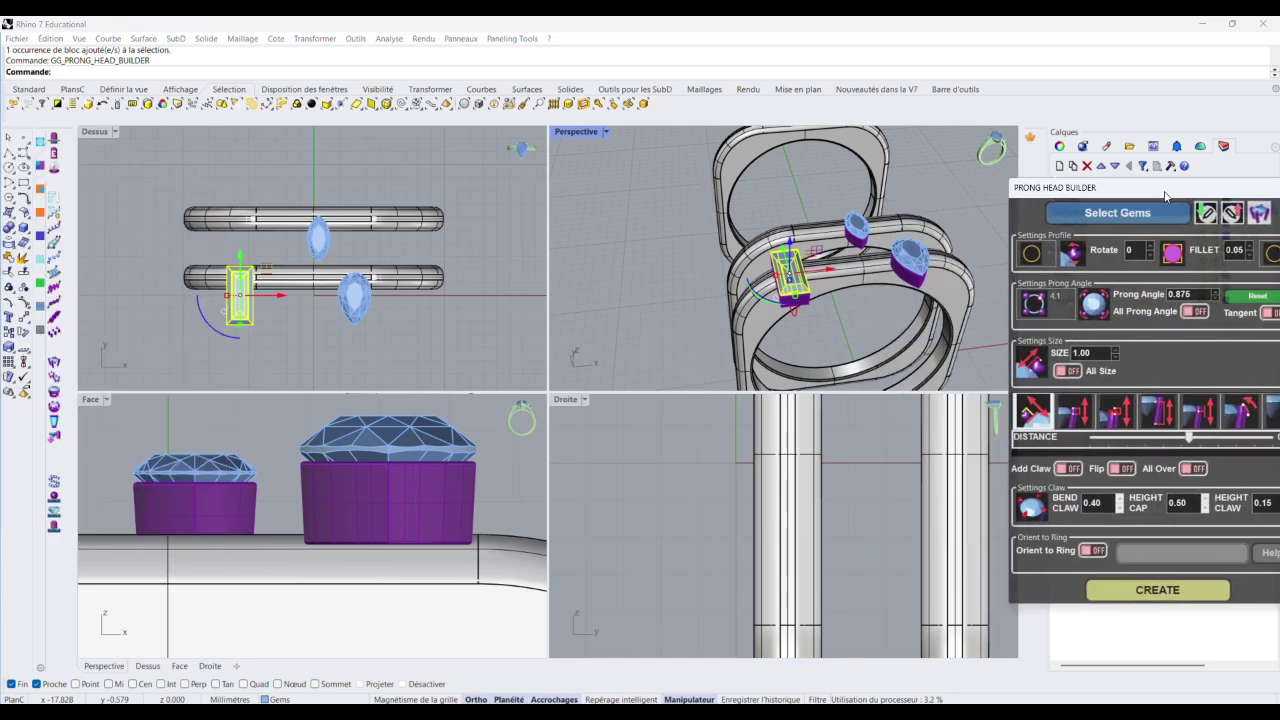
pyautogui.scroll(6, 806, 294)
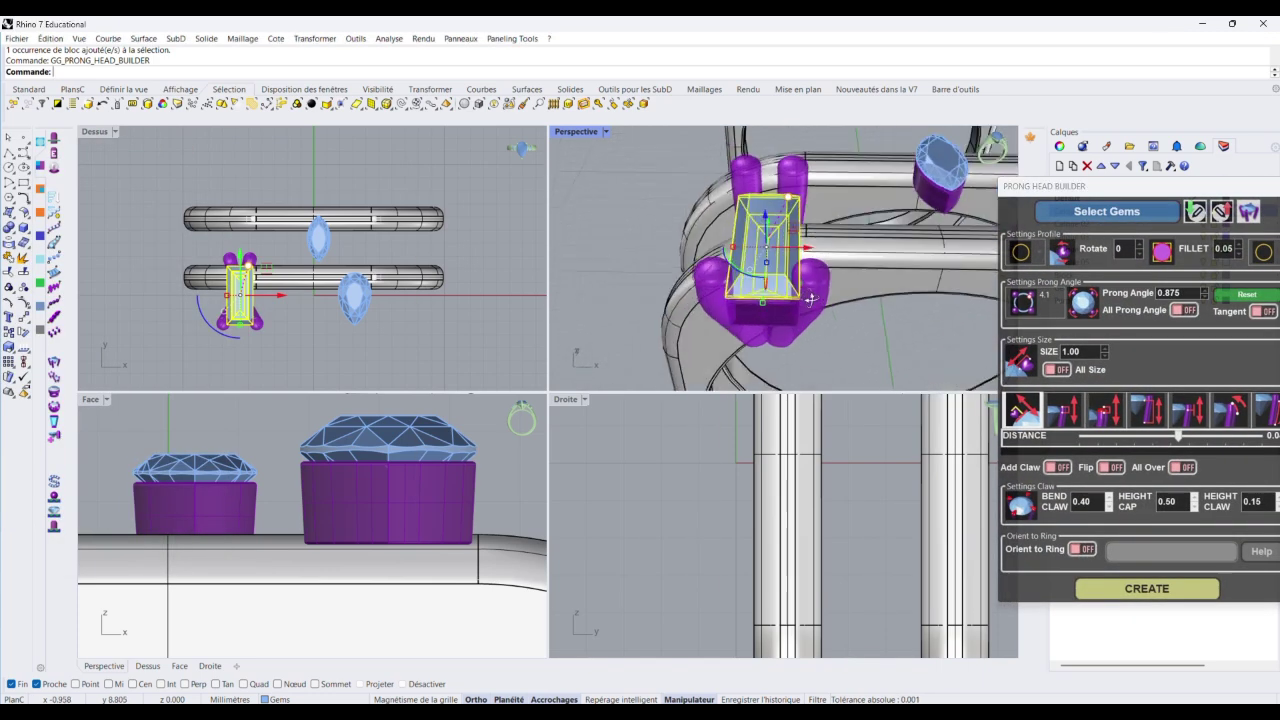
pyautogui.moveTo(750, 215); pyautogui.dragTo(676, 211, button='right')
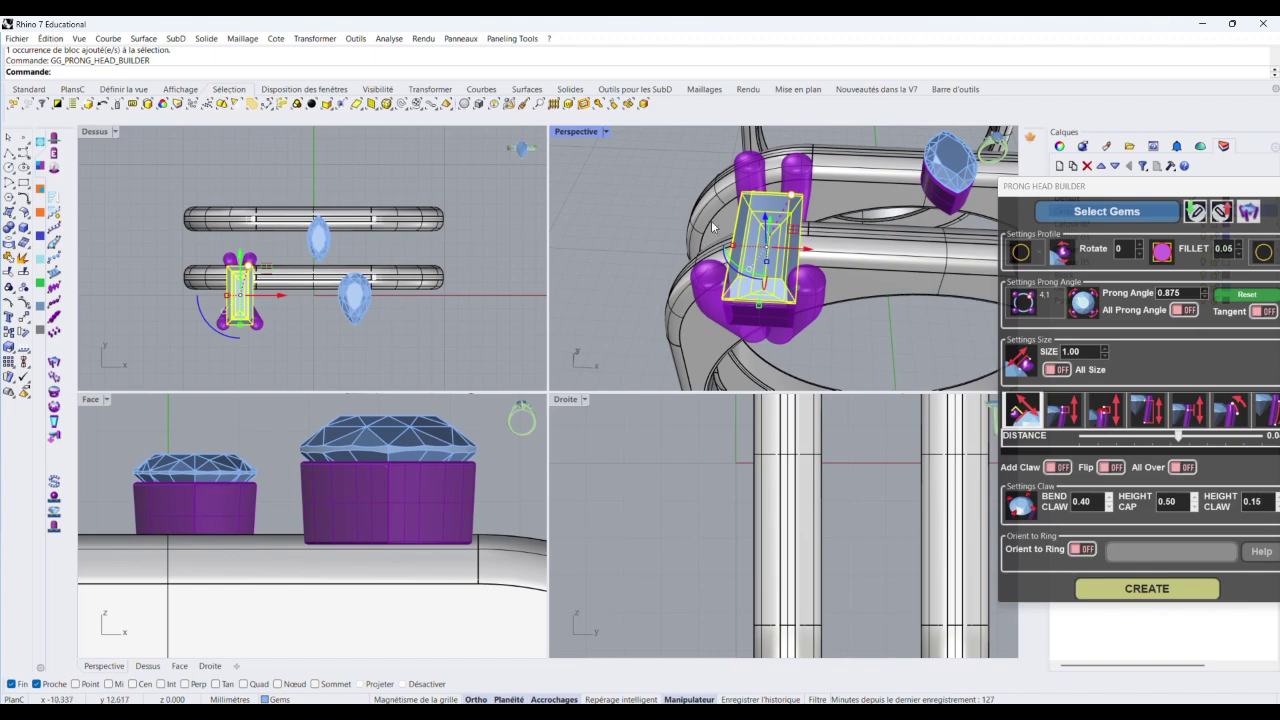
# Place the four prongs at the rectangular gem's corners with Prong Angle 0.800 and All Prong Angle on
pyautogui.doubleClick(578, 132)
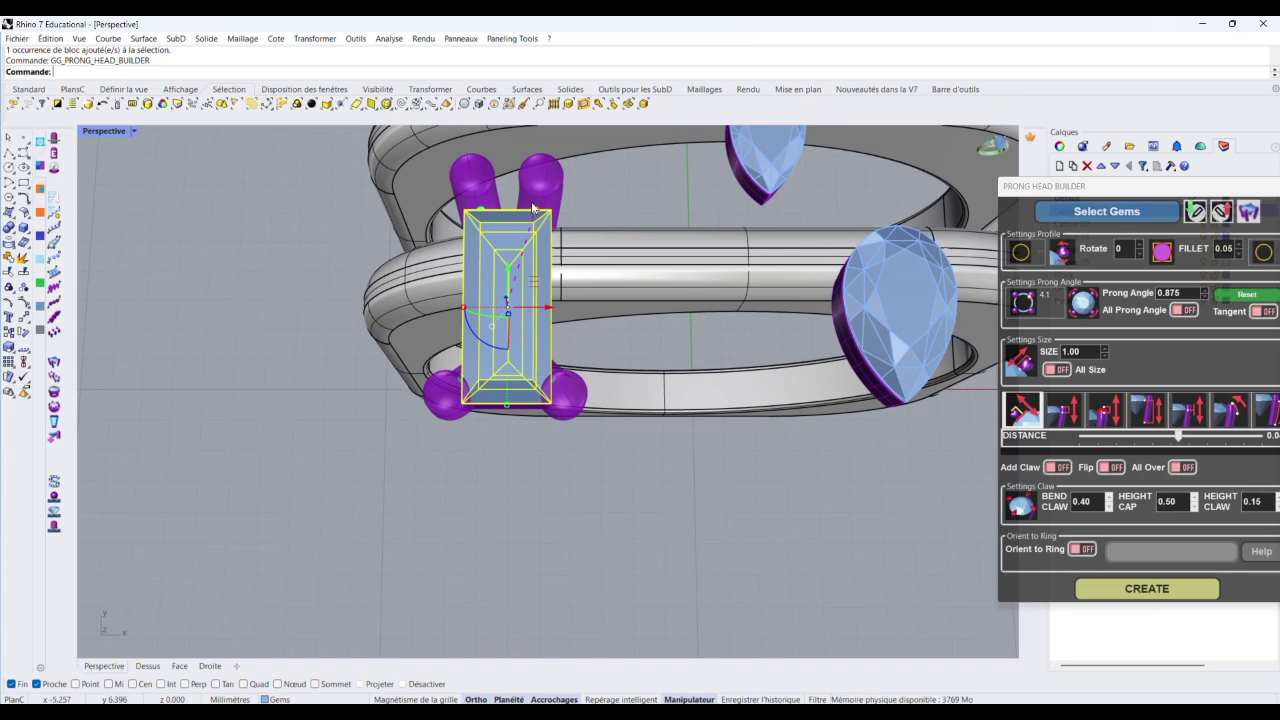
pyautogui.moveTo(535, 210); pyautogui.dragTo(551, 210)
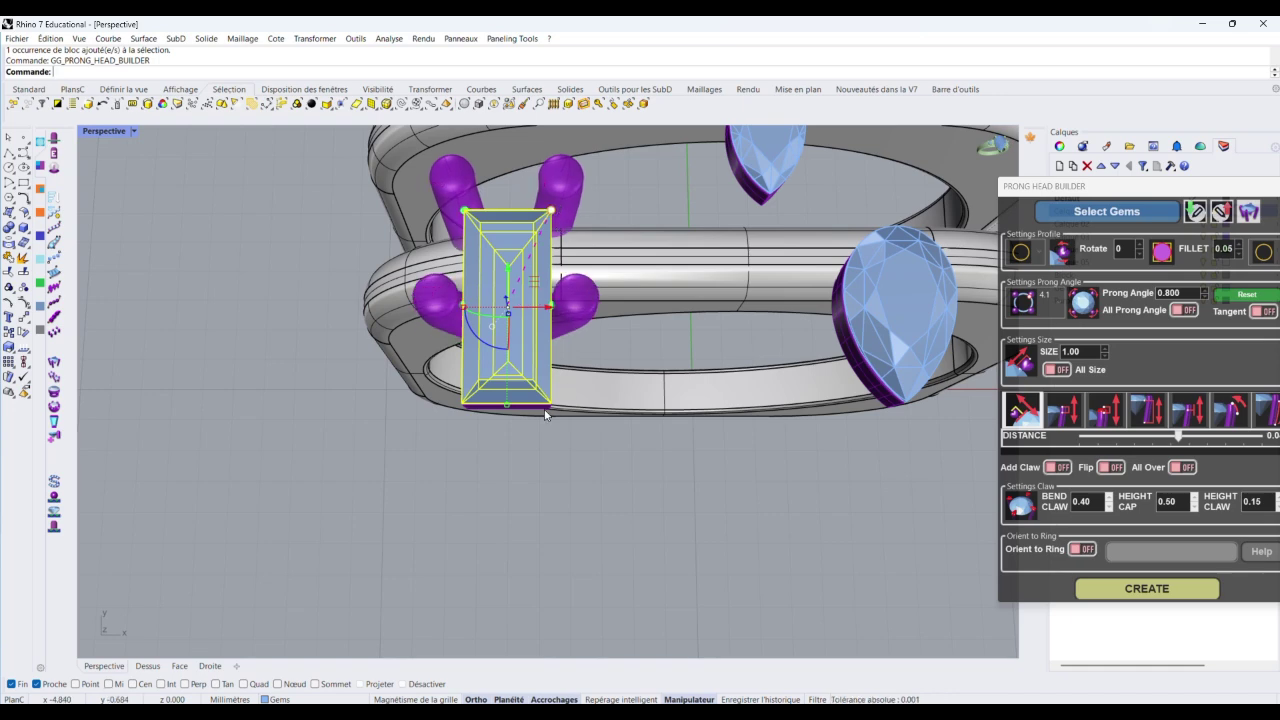
pyautogui.click(1180, 312)
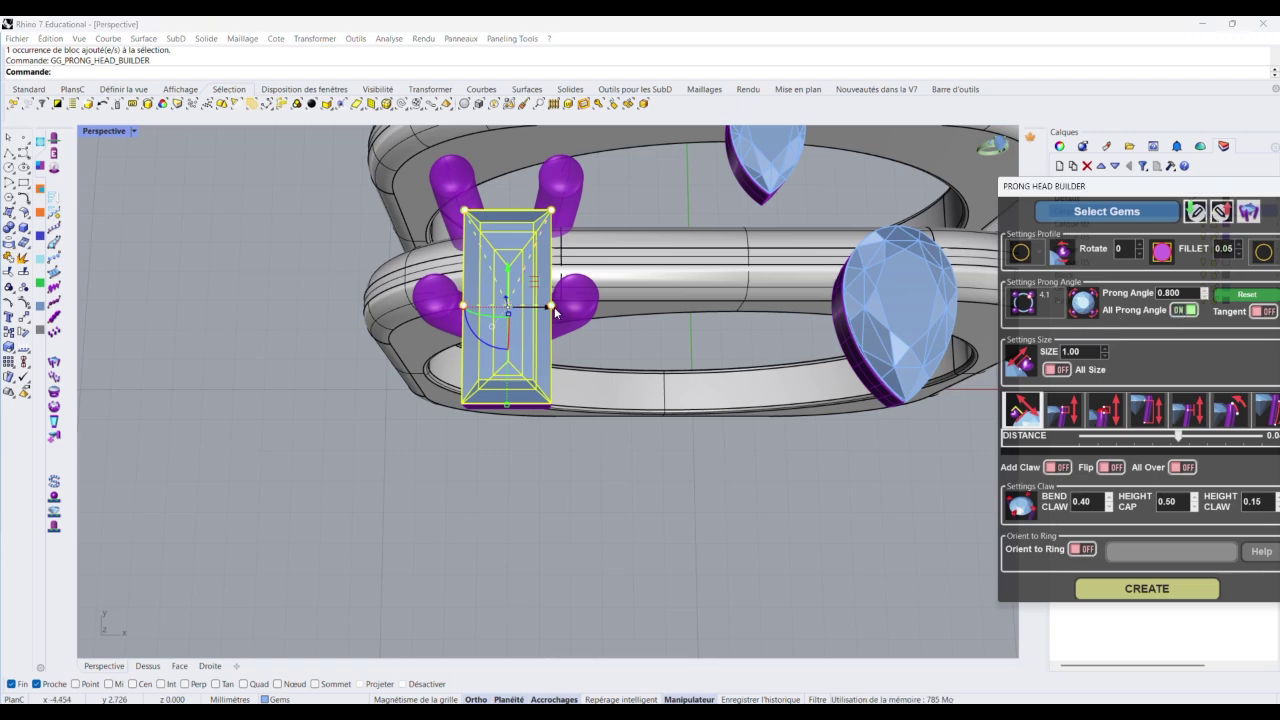
pyautogui.moveTo(551, 305); pyautogui.dragTo(554, 436)
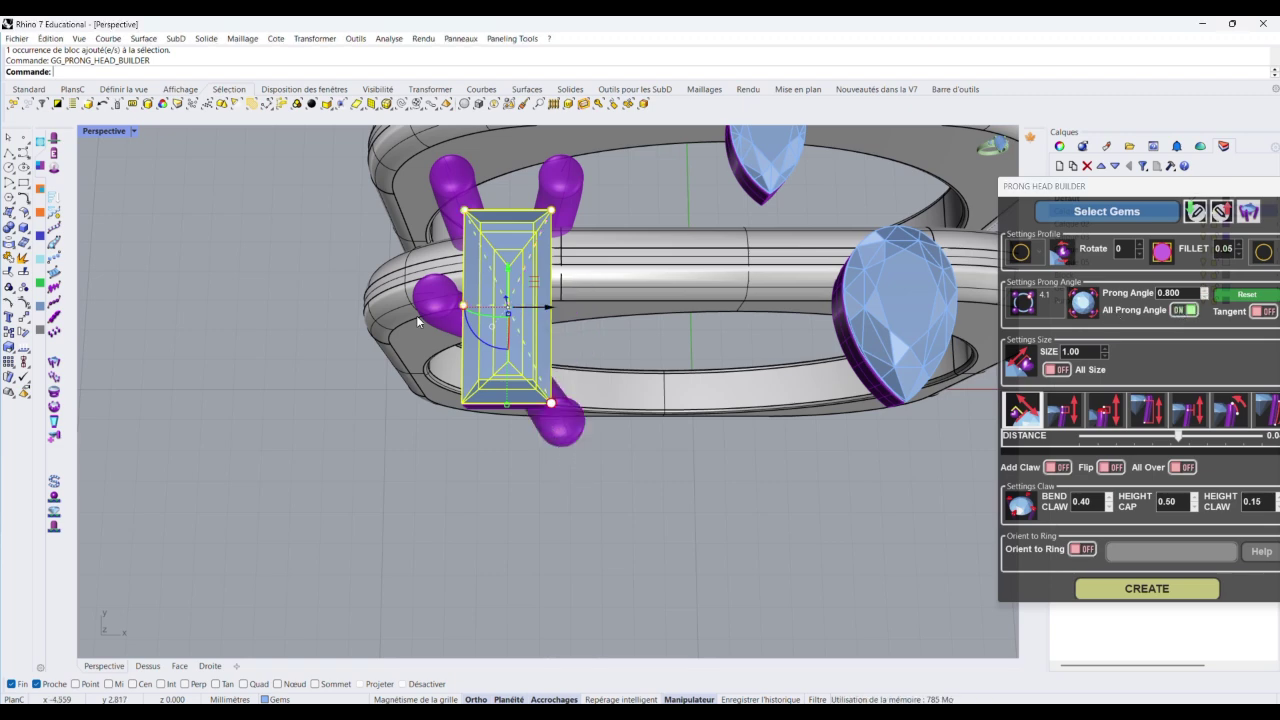
pyautogui.moveTo(450, 390); pyautogui.dragTo(449, 436)
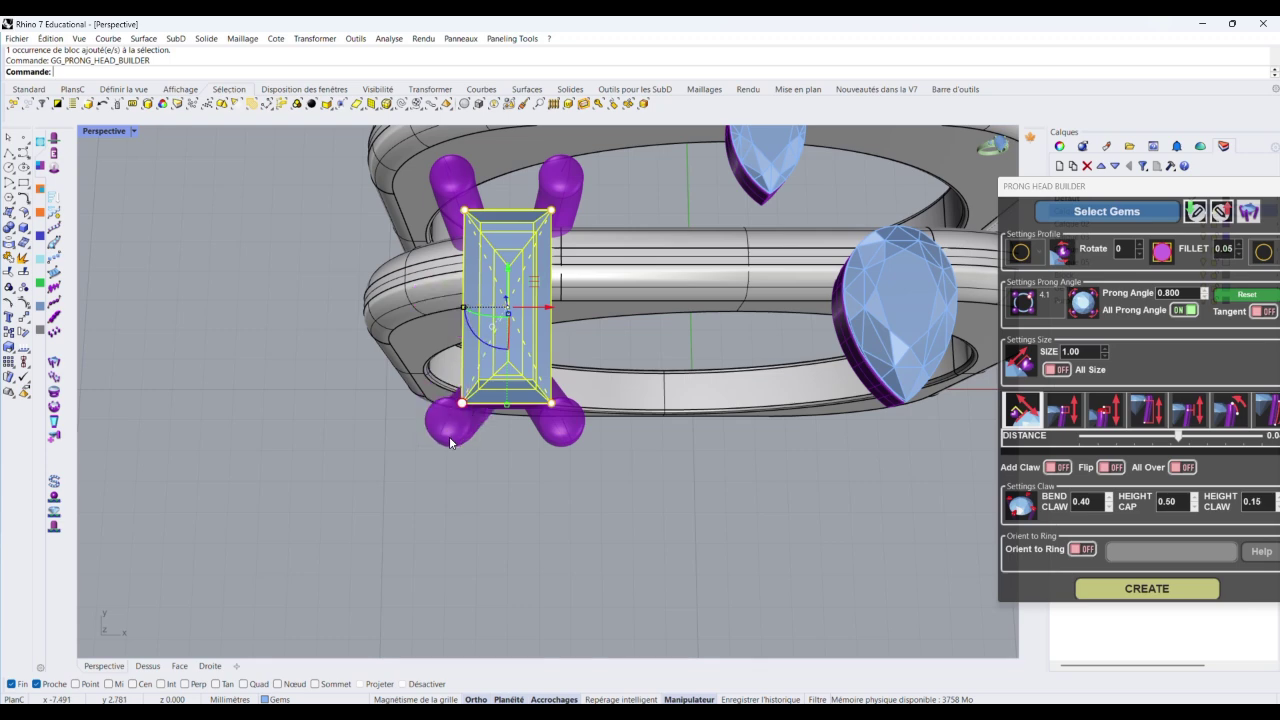
pyautogui.moveTo(519, 352); pyautogui.dragTo(593, 311, button='right')
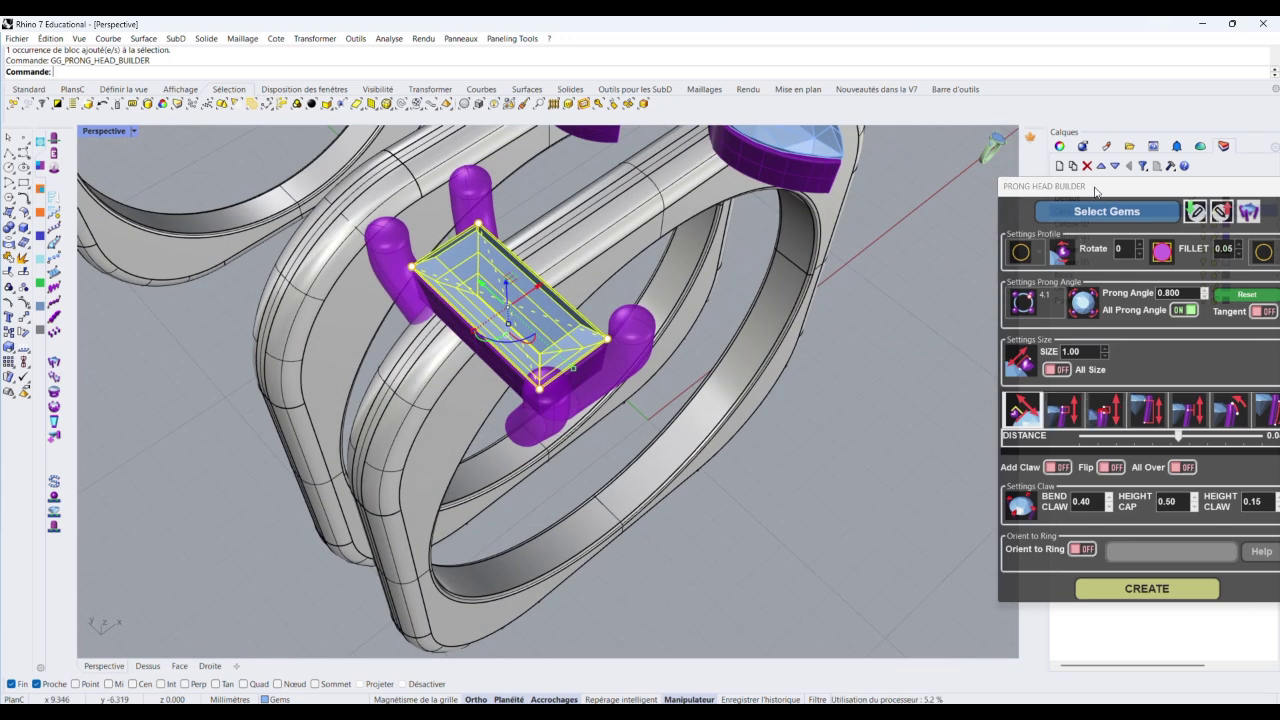
# Set the rectangular gem's prong Distance to -0.20 and check the prongs from the side
pyautogui.moveTo(1095, 191); pyautogui.dragTo(1015, 157)
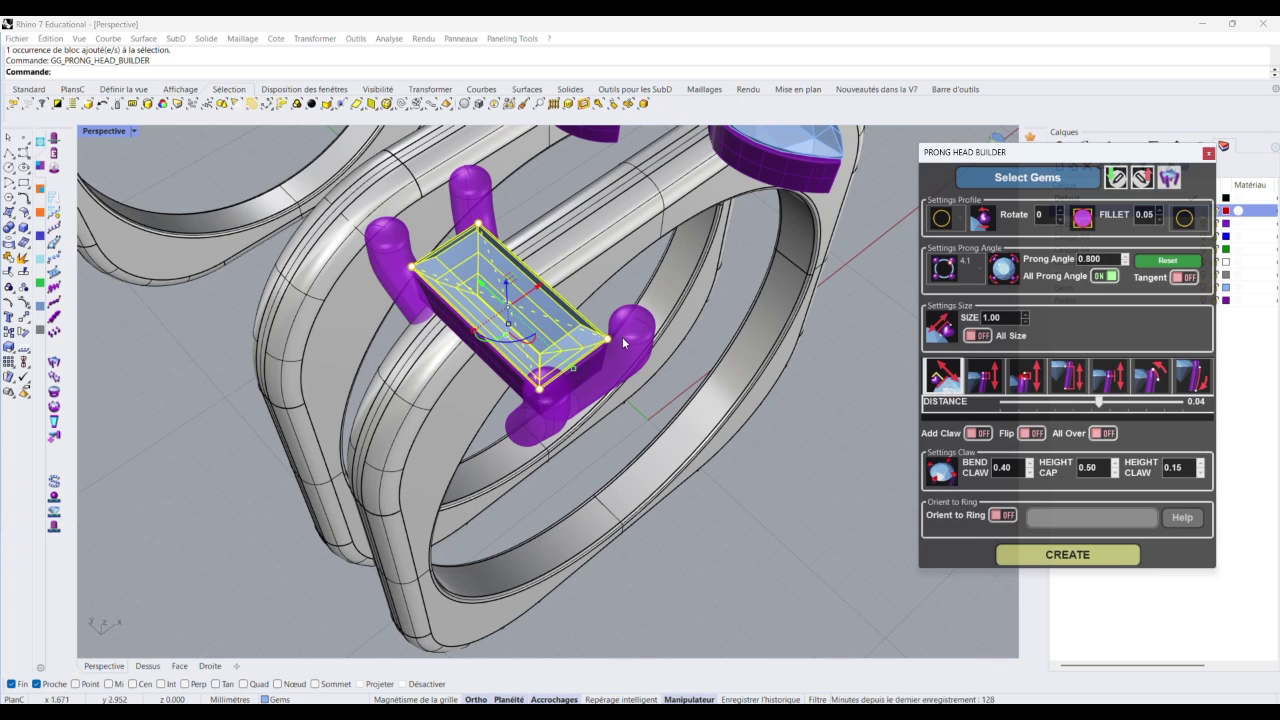
pyautogui.moveTo(1100, 405); pyautogui.dragTo(1054, 409)
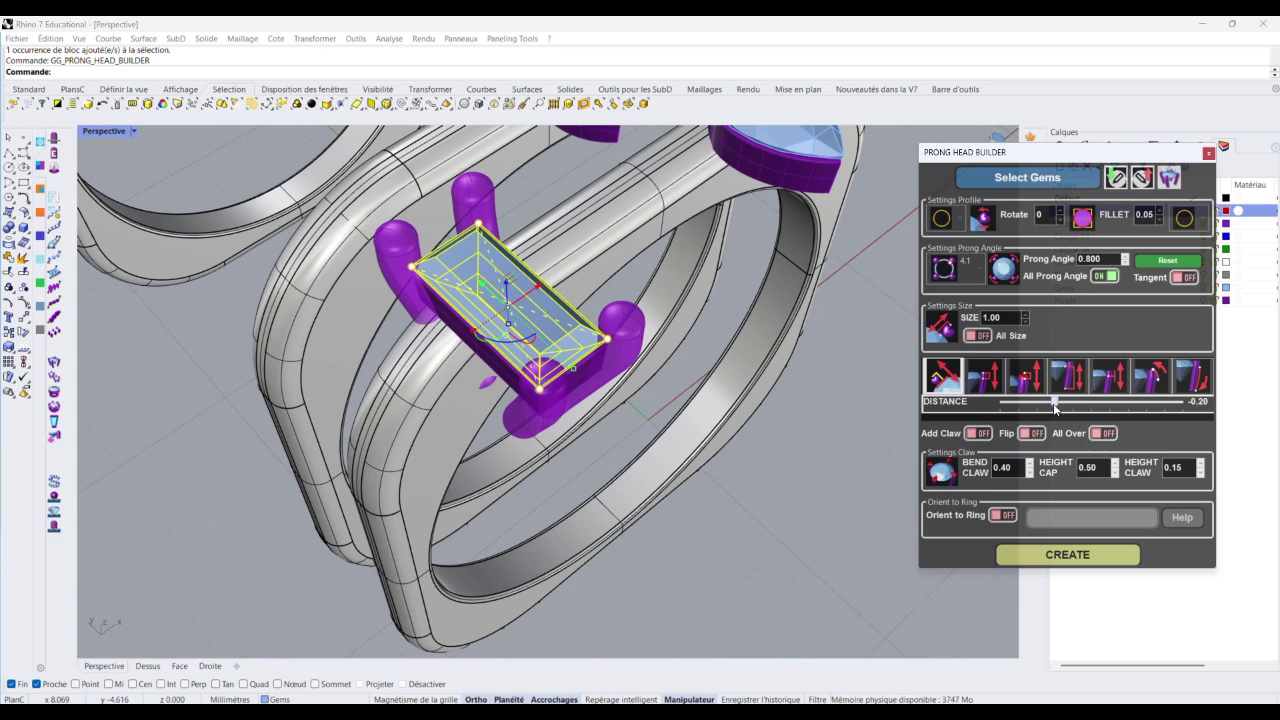
pyautogui.moveTo(586, 375); pyautogui.dragTo(683, 286, button='right')
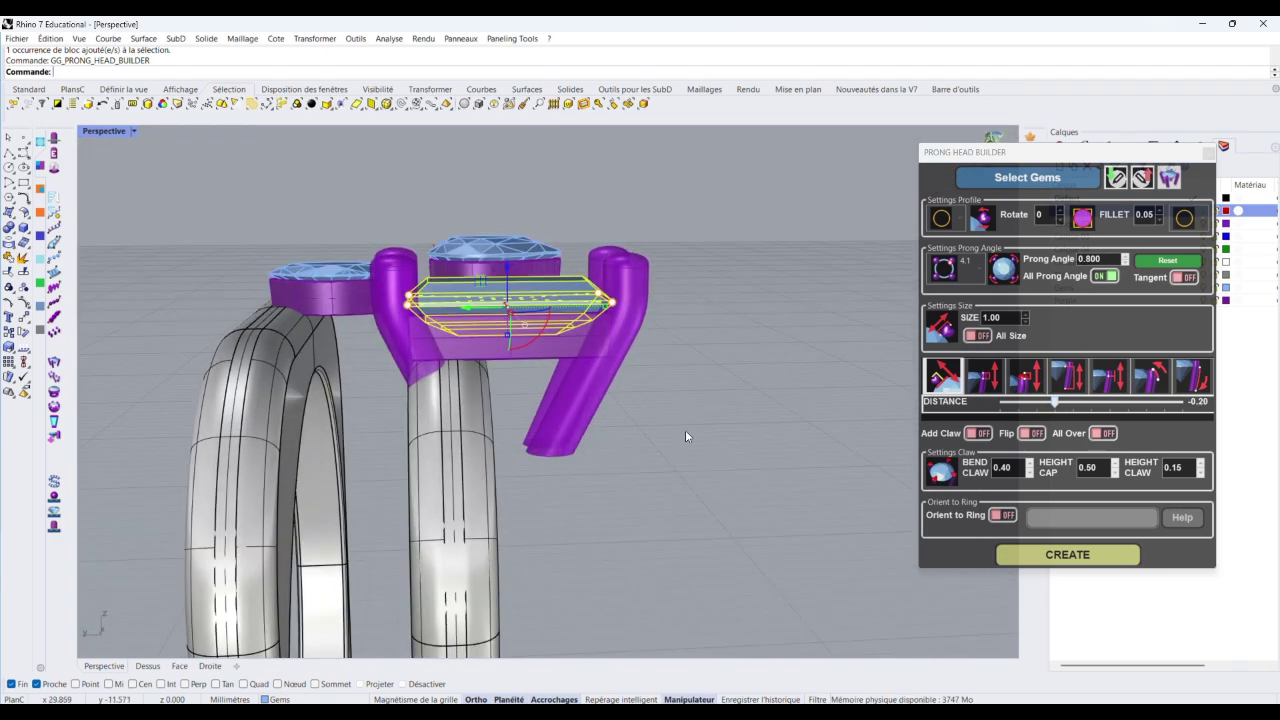
# Shorten the rectangular gem's prongs to a Depth Prong of about 1.24 and set Bend Bottom to 1.30
pyautogui.click(1070, 380)
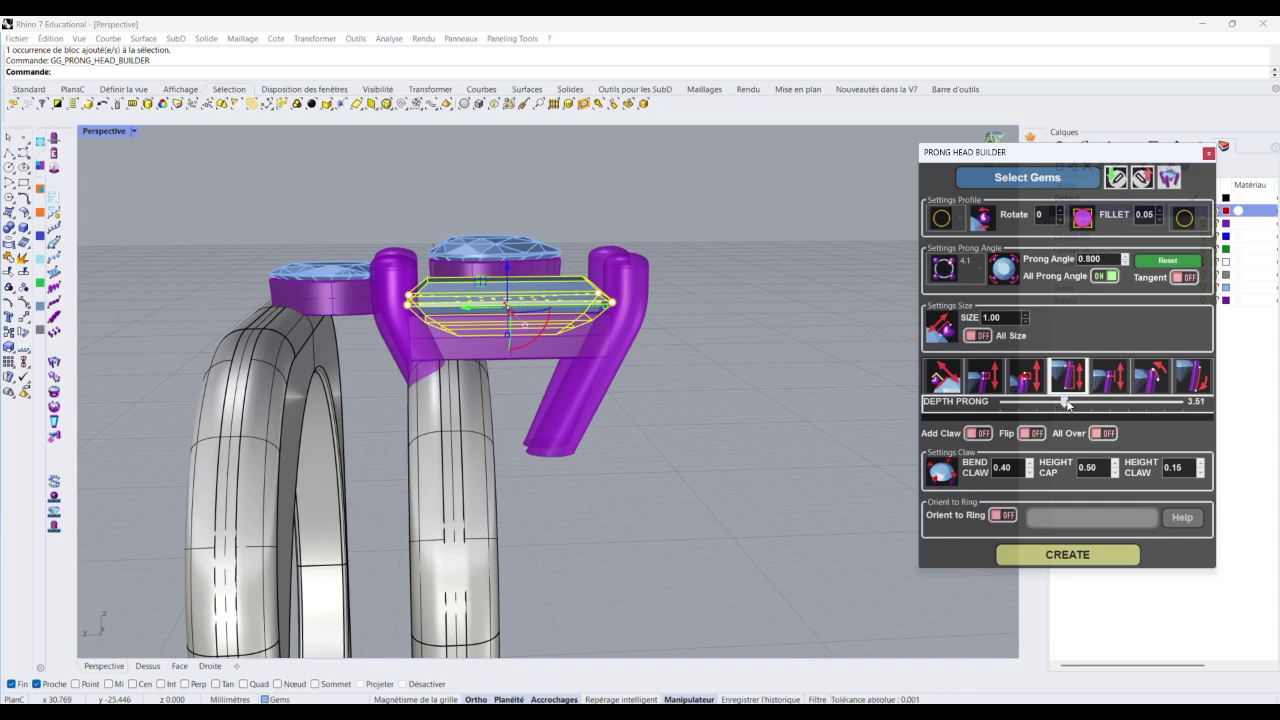
pyautogui.moveTo(1068, 404); pyautogui.dragTo(1025, 410)
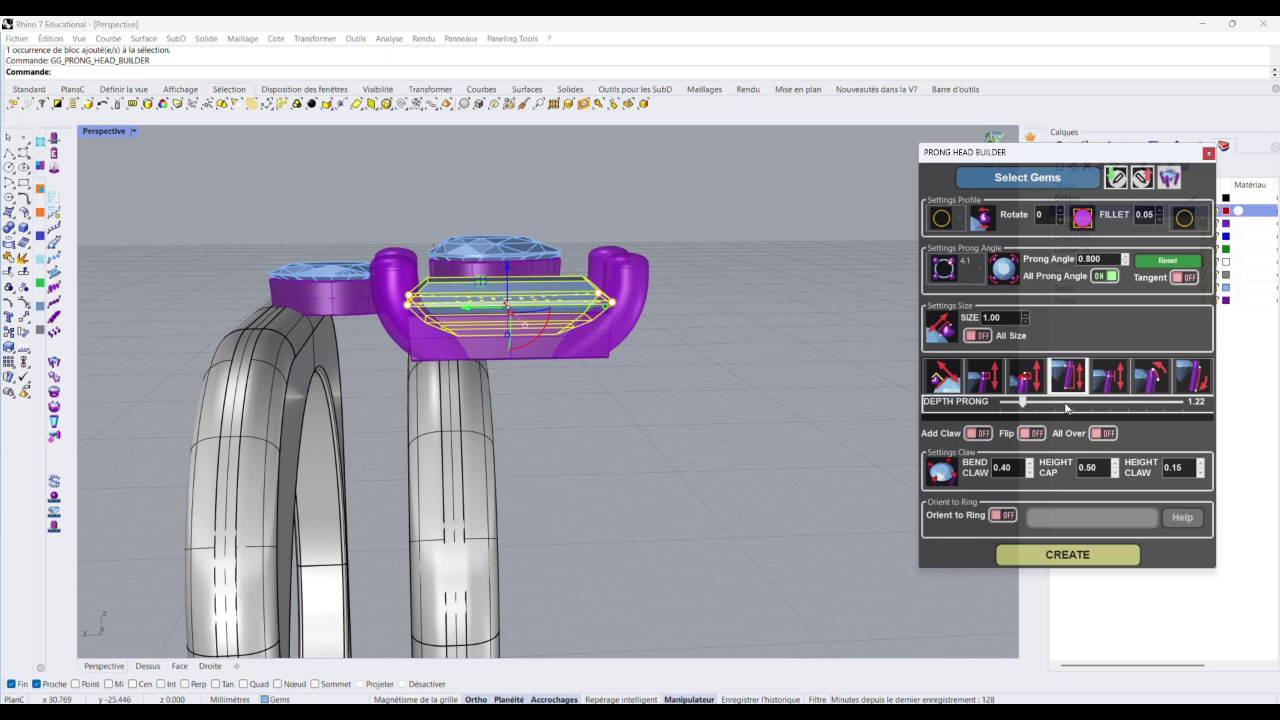
pyautogui.doubleClick(133, 135)
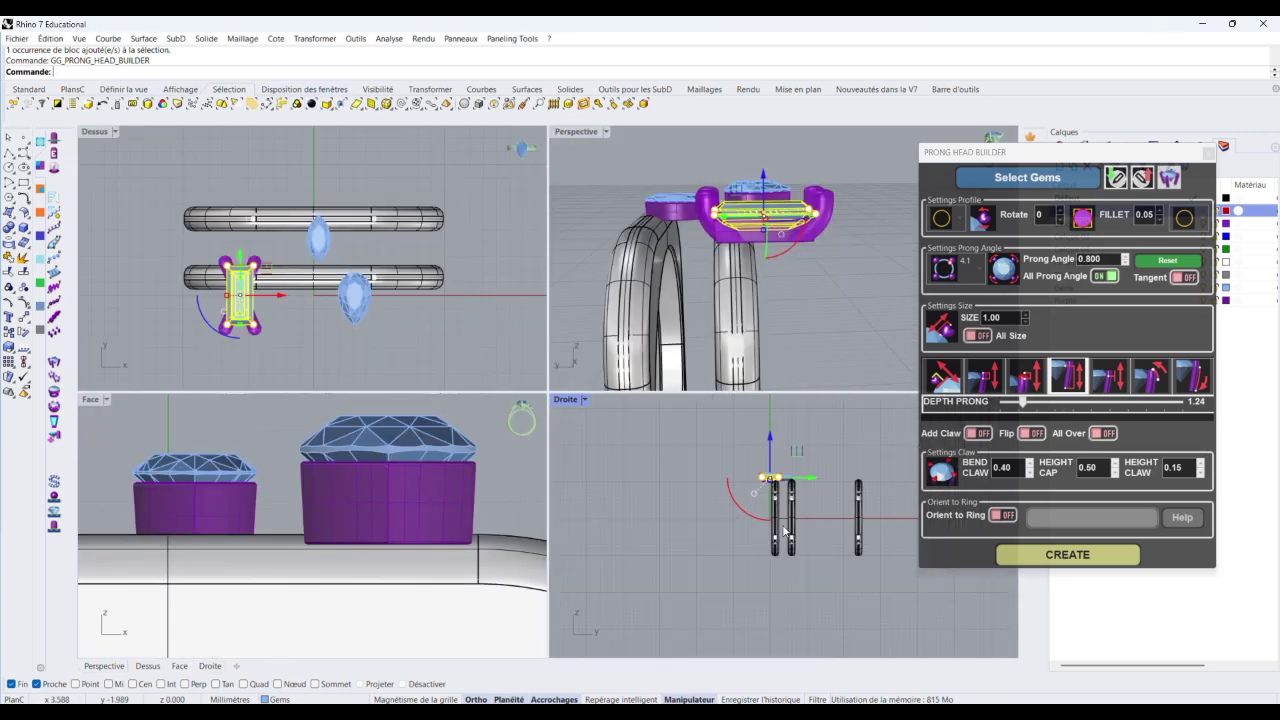
pyautogui.scroll(8, 785, 532)
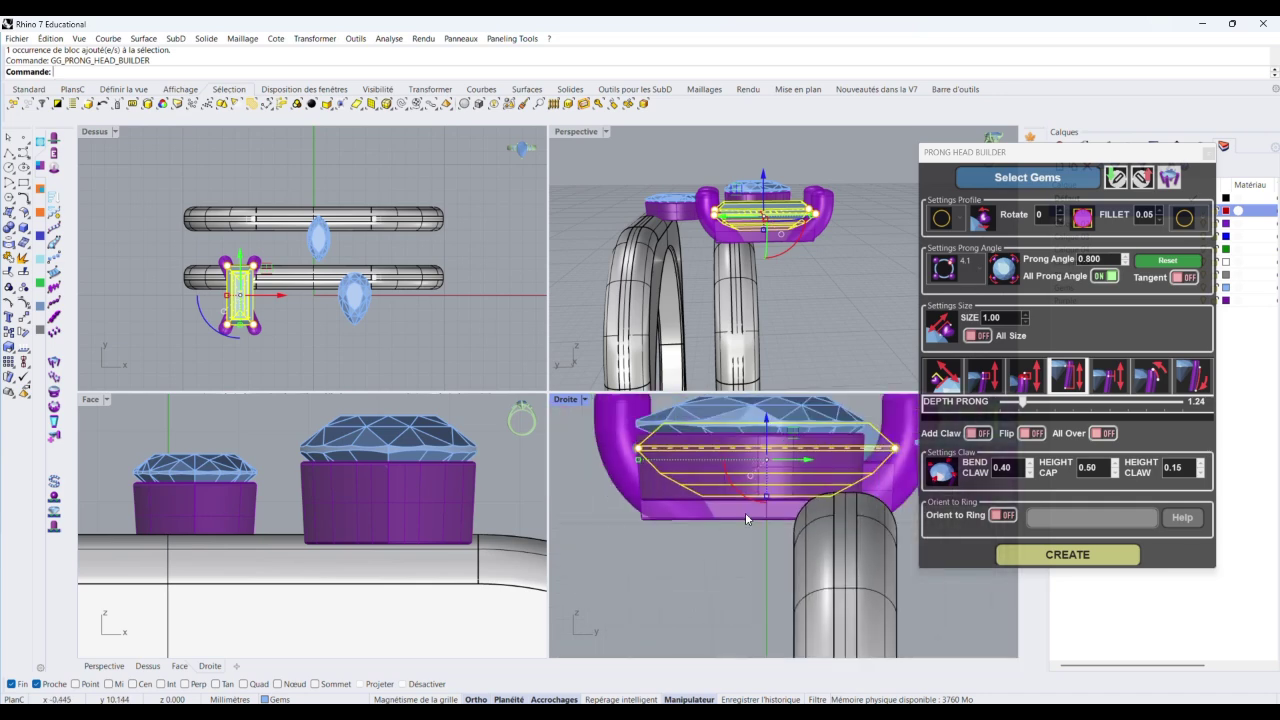
pyautogui.click(1190, 377)
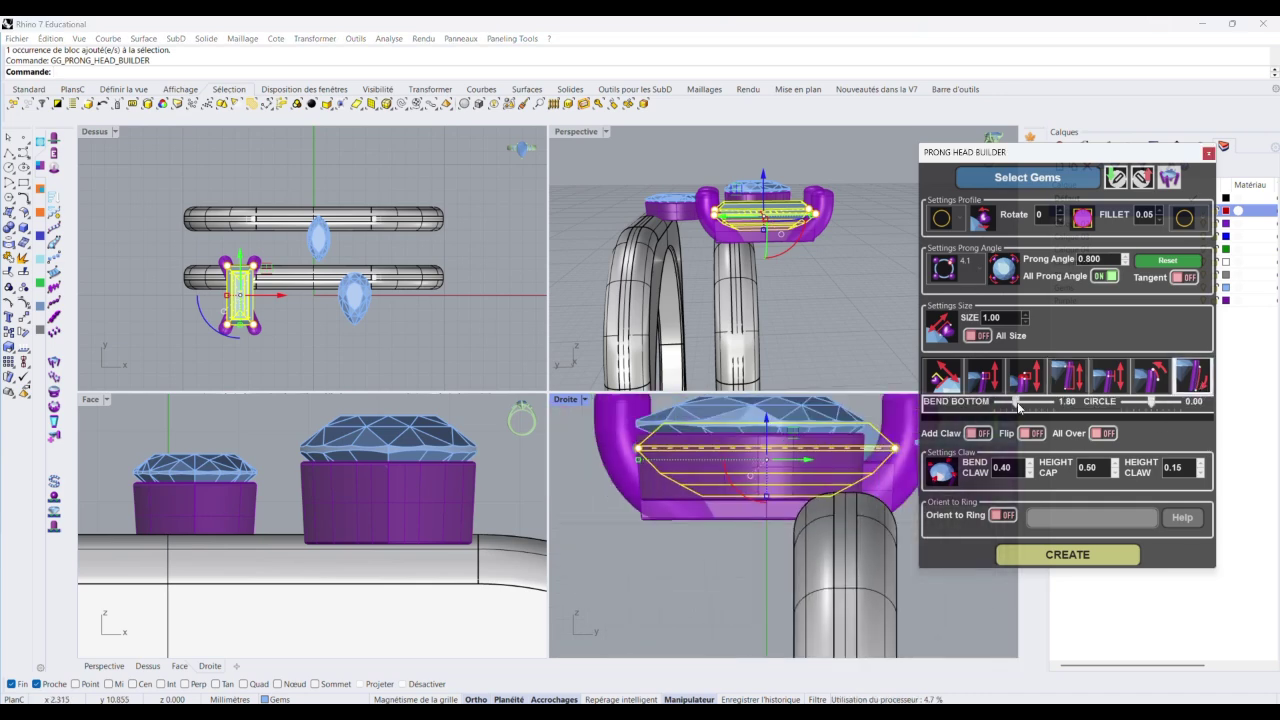
pyautogui.moveTo(1014, 407); pyautogui.dragTo(1012, 408)
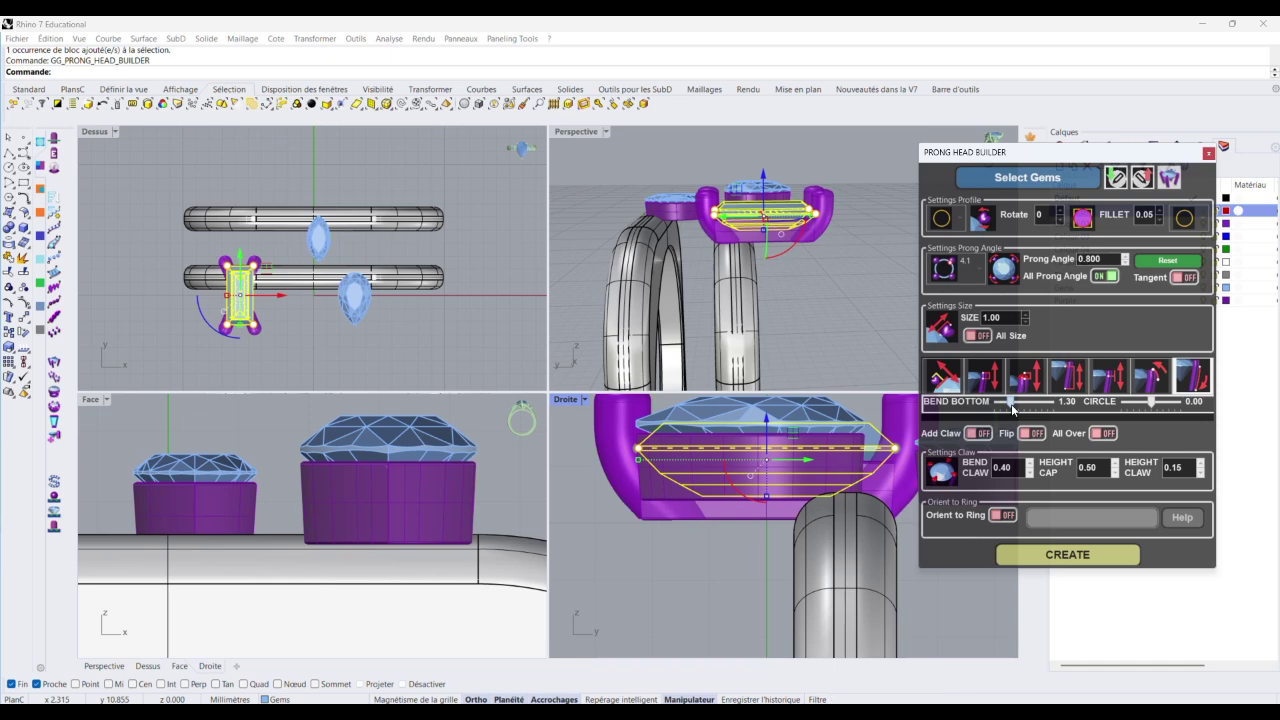
# Apply the notched-square profile number 7 to both prong profiles of the rectangular gem
pyautogui.moveTo(870, 228); pyautogui.dragTo(688, 335, button='right')
pyautogui.click(941, 218)
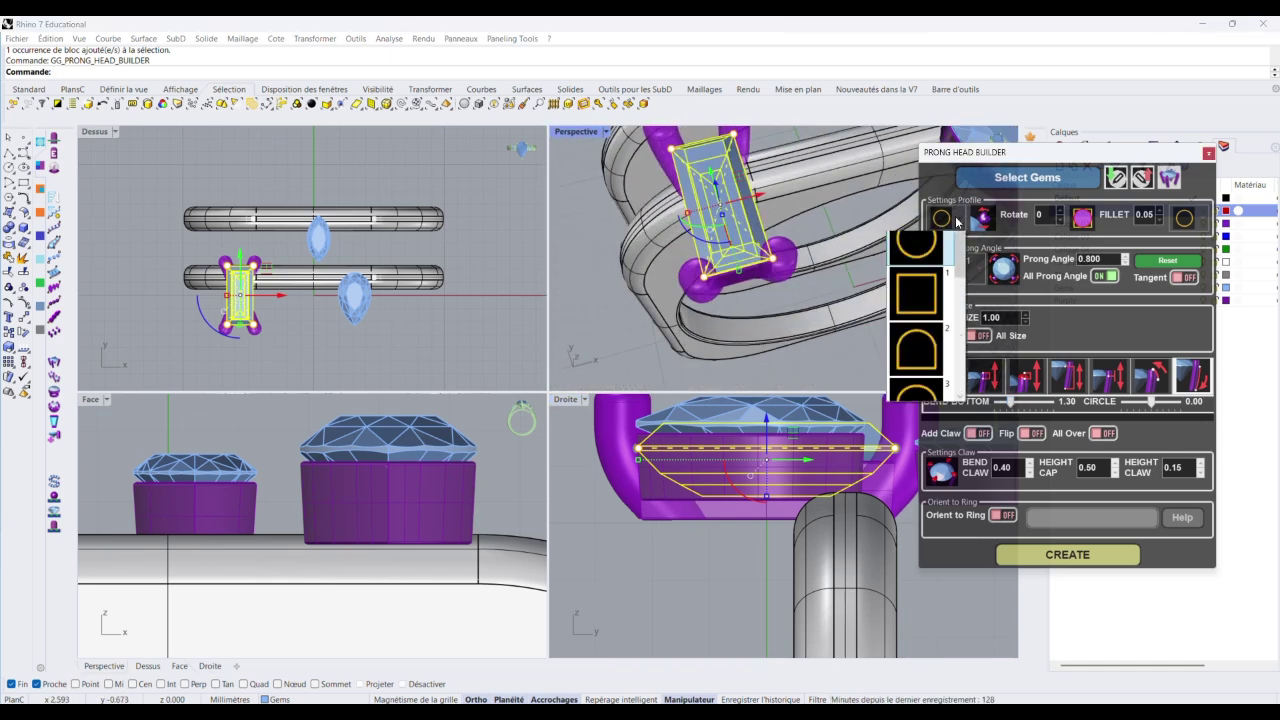
pyautogui.scroll(-5, 957, 380)
pyautogui.click(920, 320)
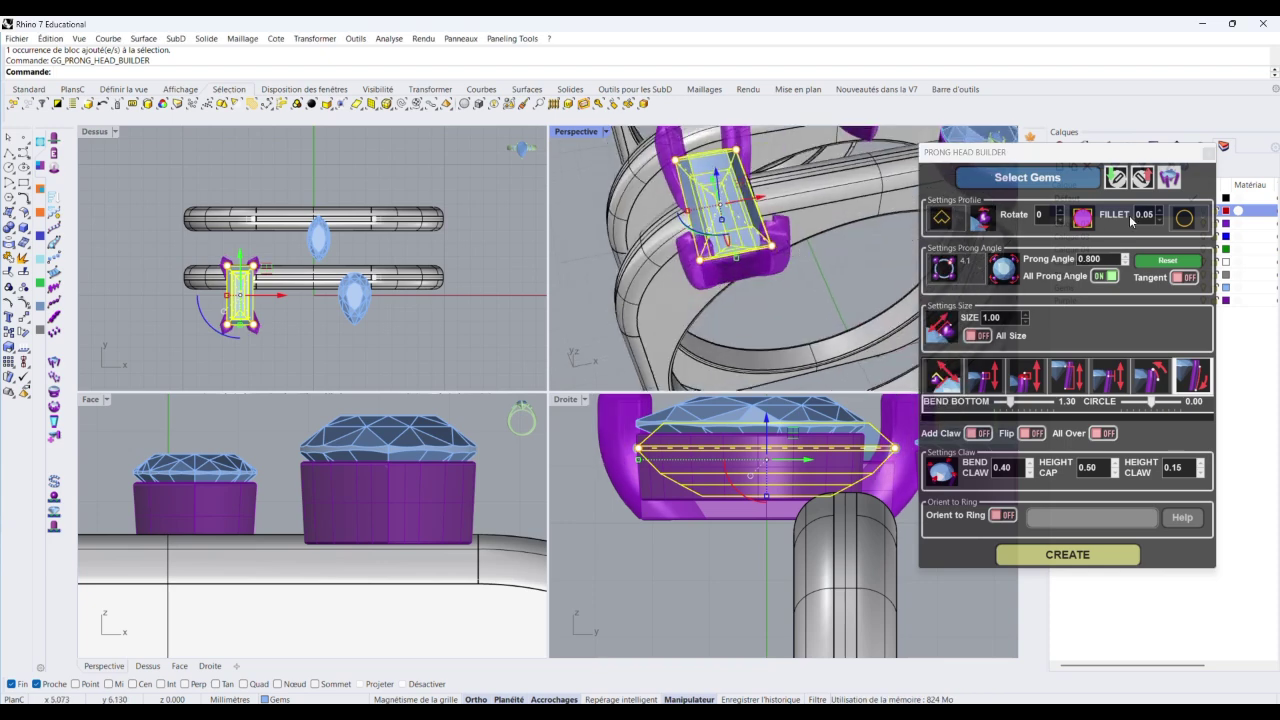
pyautogui.click(1195, 224)
pyautogui.scroll(-3, 1164, 320)
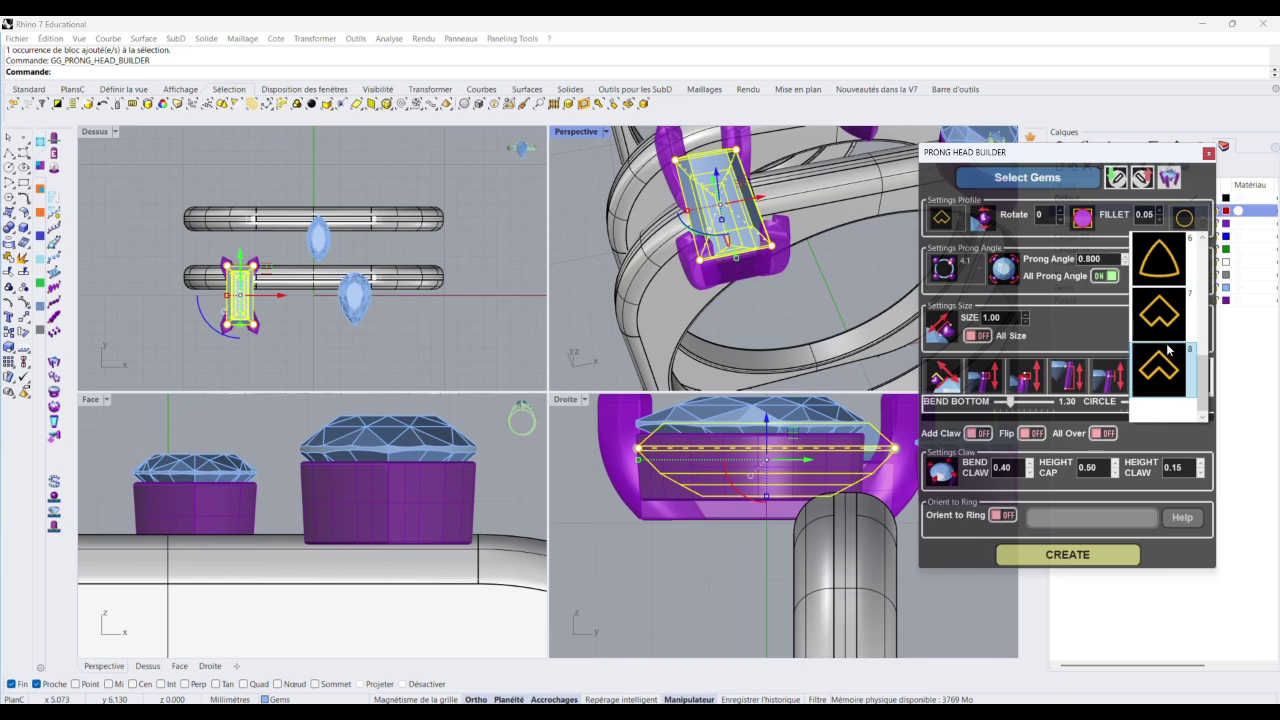
pyautogui.click(1164, 322)
pyautogui.moveTo(750, 300); pyautogui.dragTo(794, 192, button='right')
pyautogui.scroll(5, 796, 200)
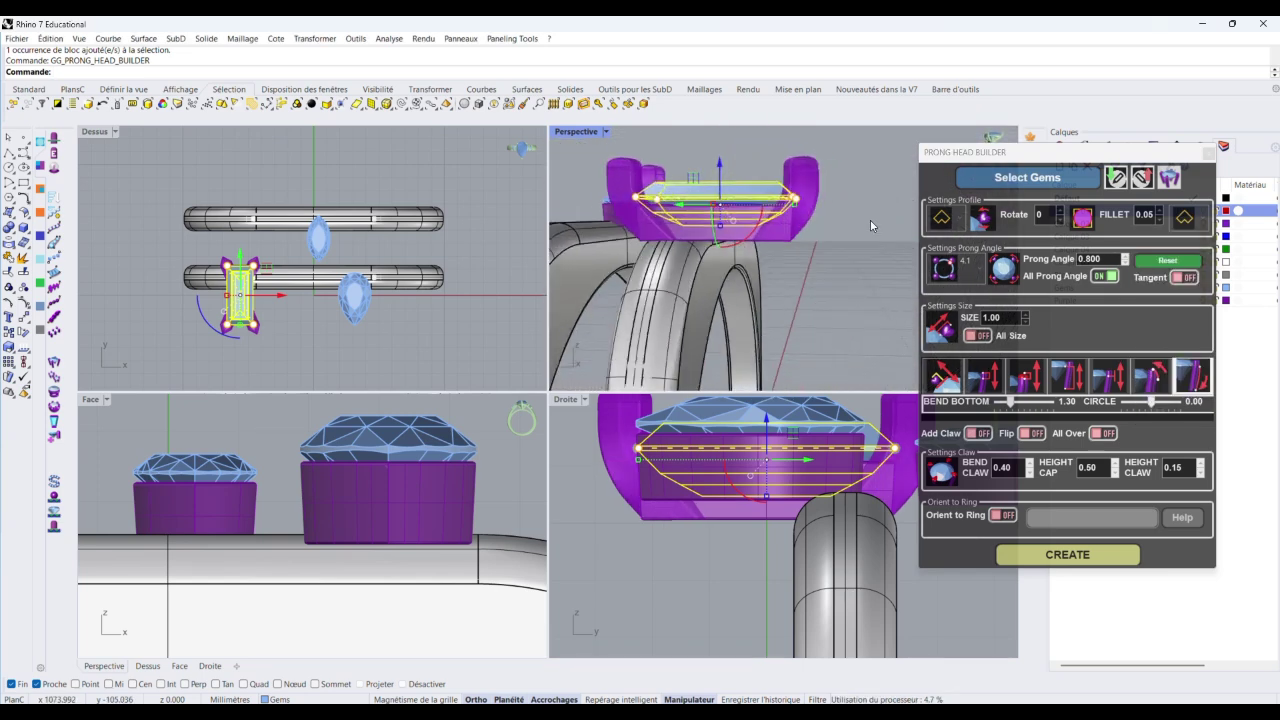
# Deselect the rectangular gem and reduce the prongs' Bend Bottom to 0.50
pyautogui.press('Escape')
pyautogui.click(1188, 386)
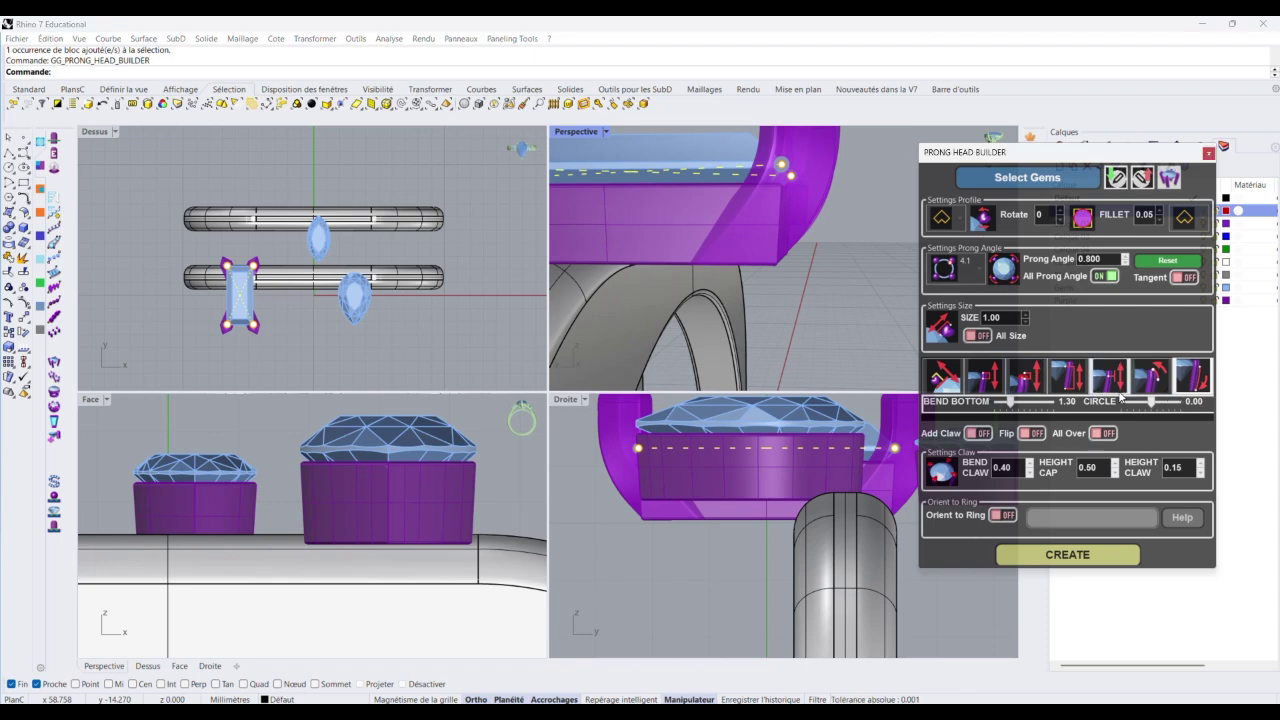
pyautogui.moveTo(1025, 405); pyautogui.dragTo(993, 403)
pyautogui.scroll(-3, 844, 296)
pyautogui.moveTo(830, 290); pyautogui.dragTo(860, 270, button='right')
pyautogui.scroll(-4, 755, 270)
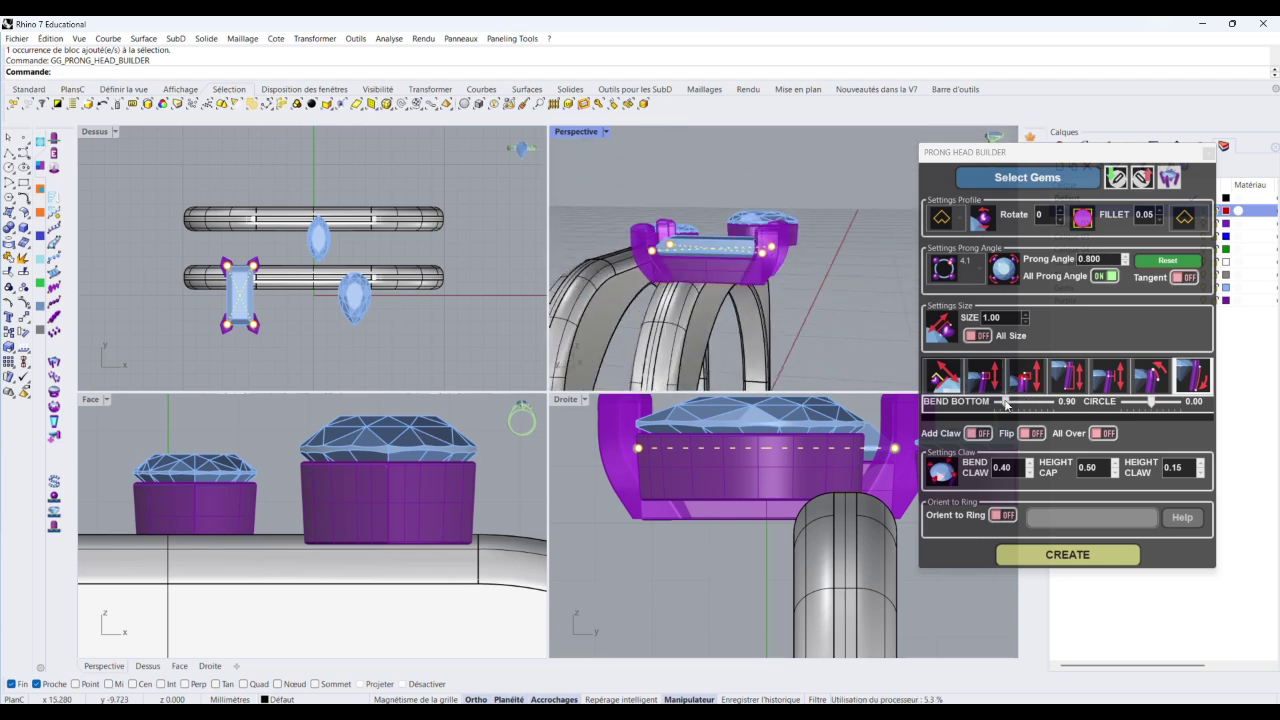
pyautogui.moveTo(1006, 403); pyautogui.dragTo(1002, 405)
# Set the rectangular gem's Prong Height to 0.20
pyautogui.moveTo(868, 330); pyautogui.dragTo(760, 340, button='right')
pyautogui.scroll(6, 608, 250)
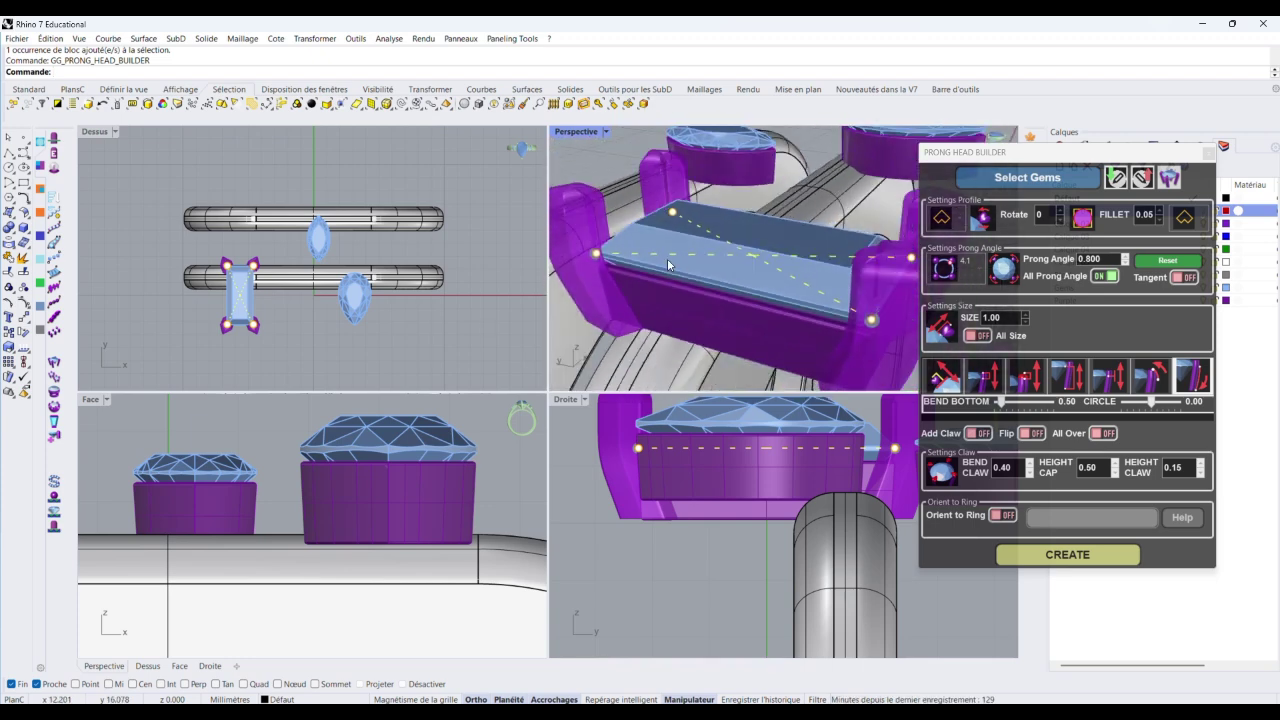
pyautogui.click(984, 376)
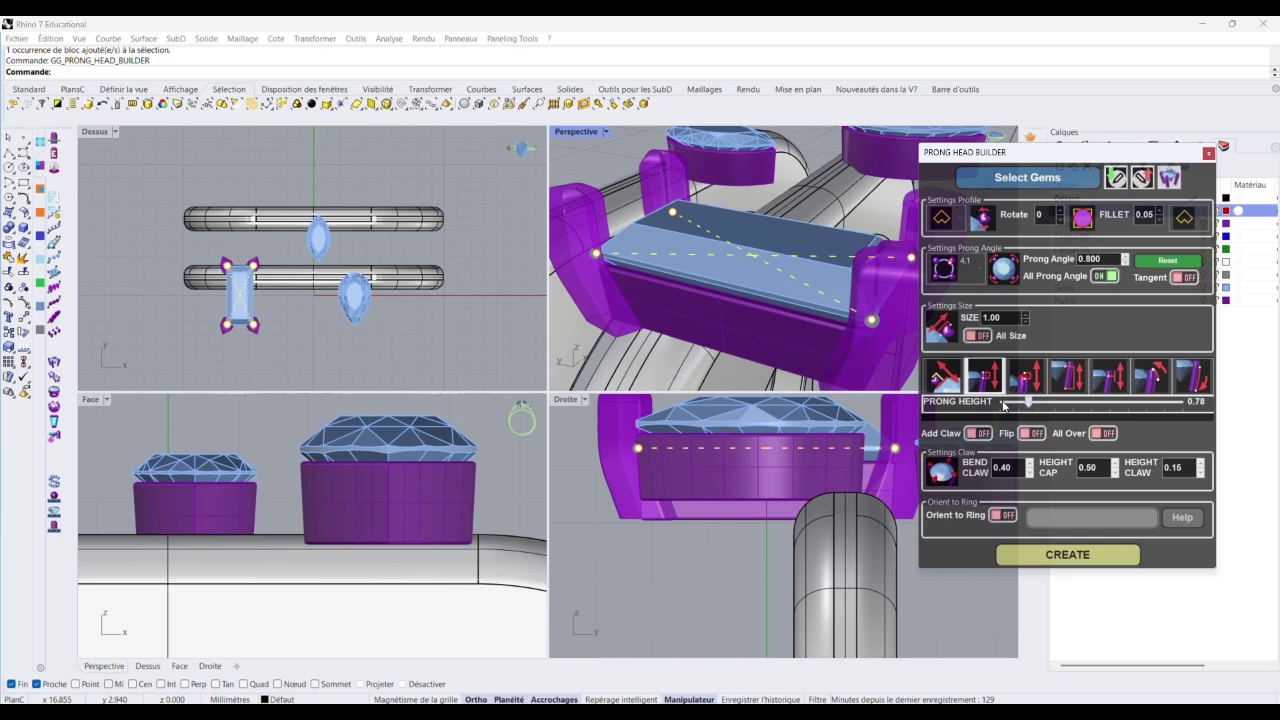
pyautogui.click(1003, 405)
pyautogui.moveTo(858, 304); pyautogui.dragTo(740, 262, button='right')
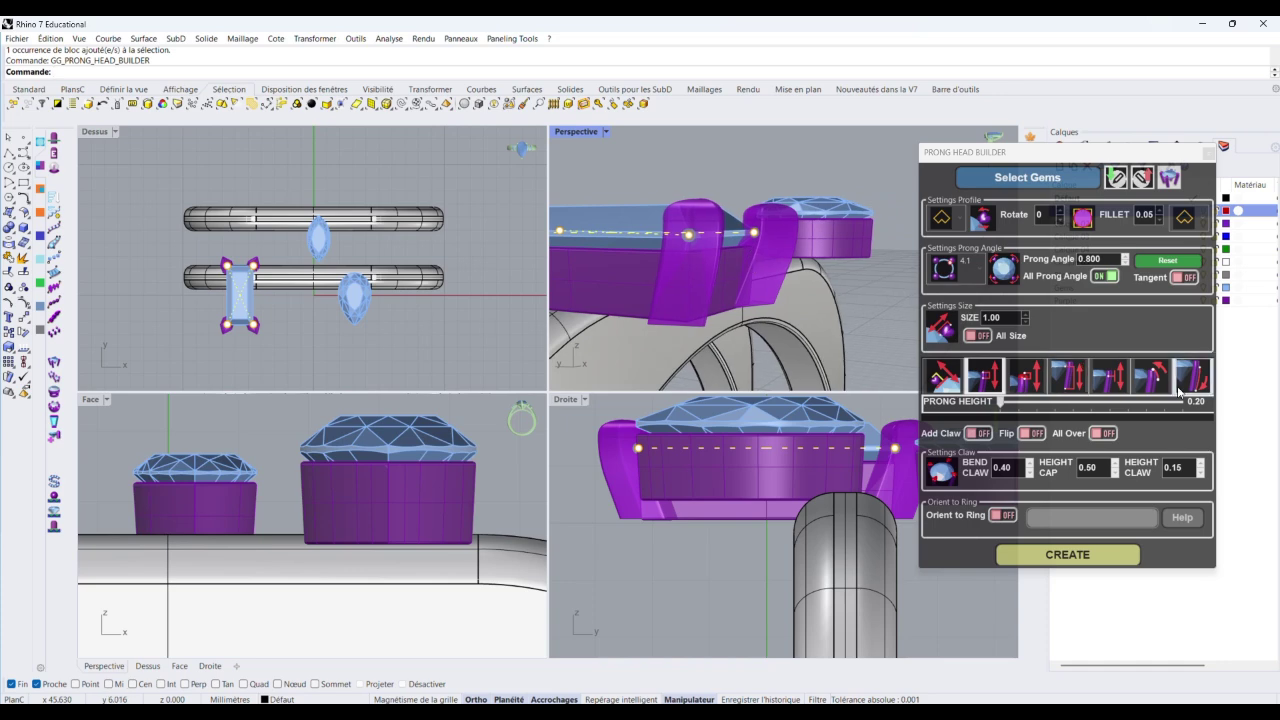
# Try other Bend Bottom values on the notched prongs and return to 0.50
pyautogui.click(1197, 388)
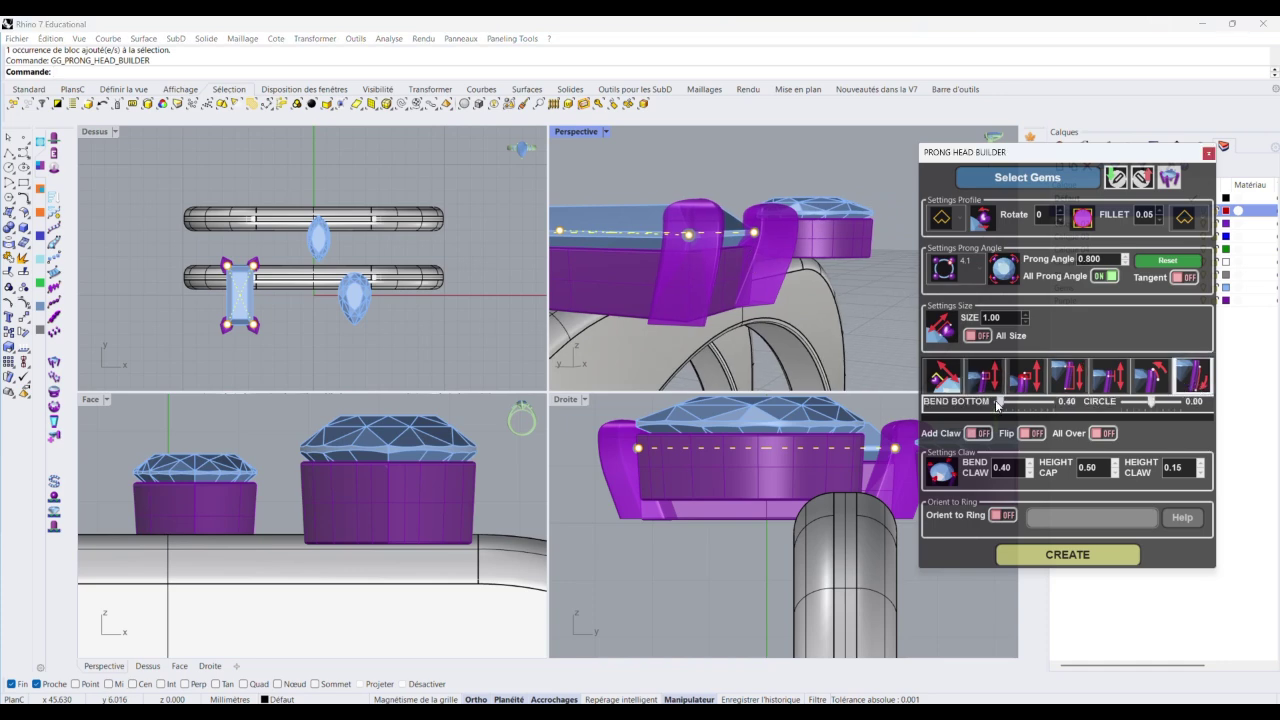
pyautogui.moveTo(997, 403); pyautogui.dragTo(1021, 405)
pyautogui.rightClick(1020, 406)
# Change the second prong profile to the circle and keep the first profile notched
pyautogui.moveTo(793, 310); pyautogui.dragTo(940, 340, button='right')
pyautogui.click(955, 220)
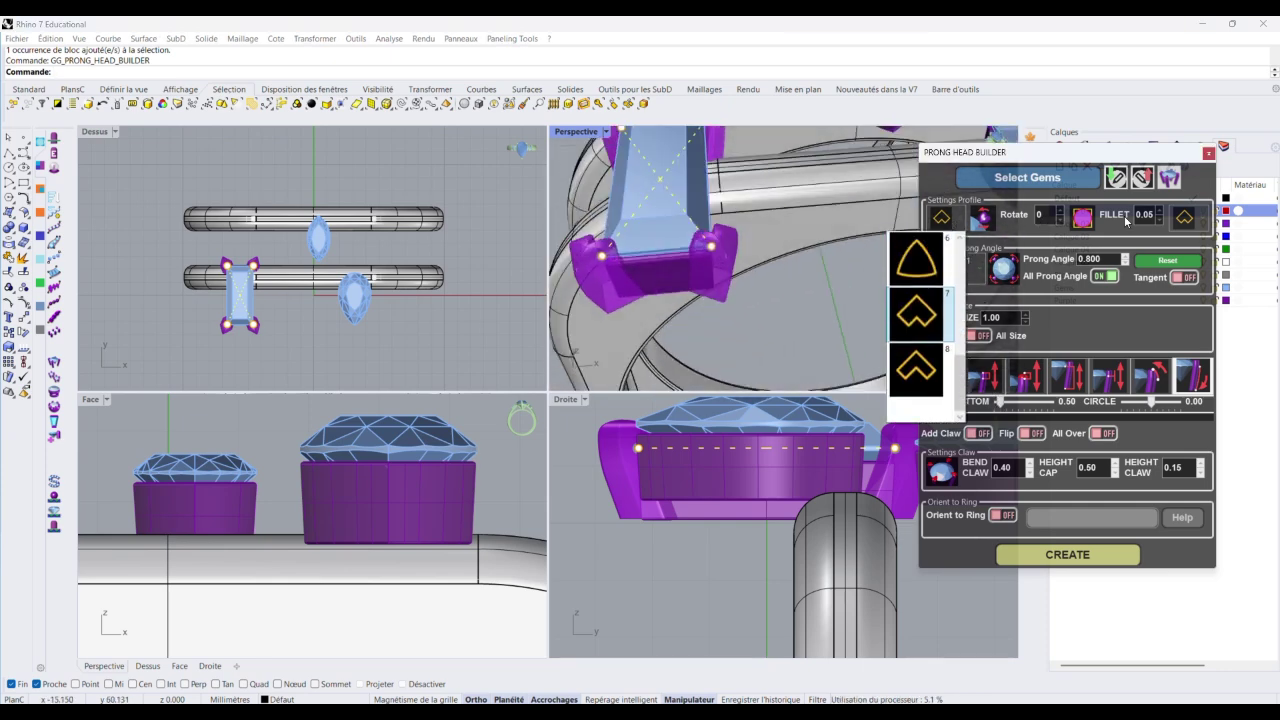
pyautogui.click(1206, 225)
pyautogui.click(1205, 224)
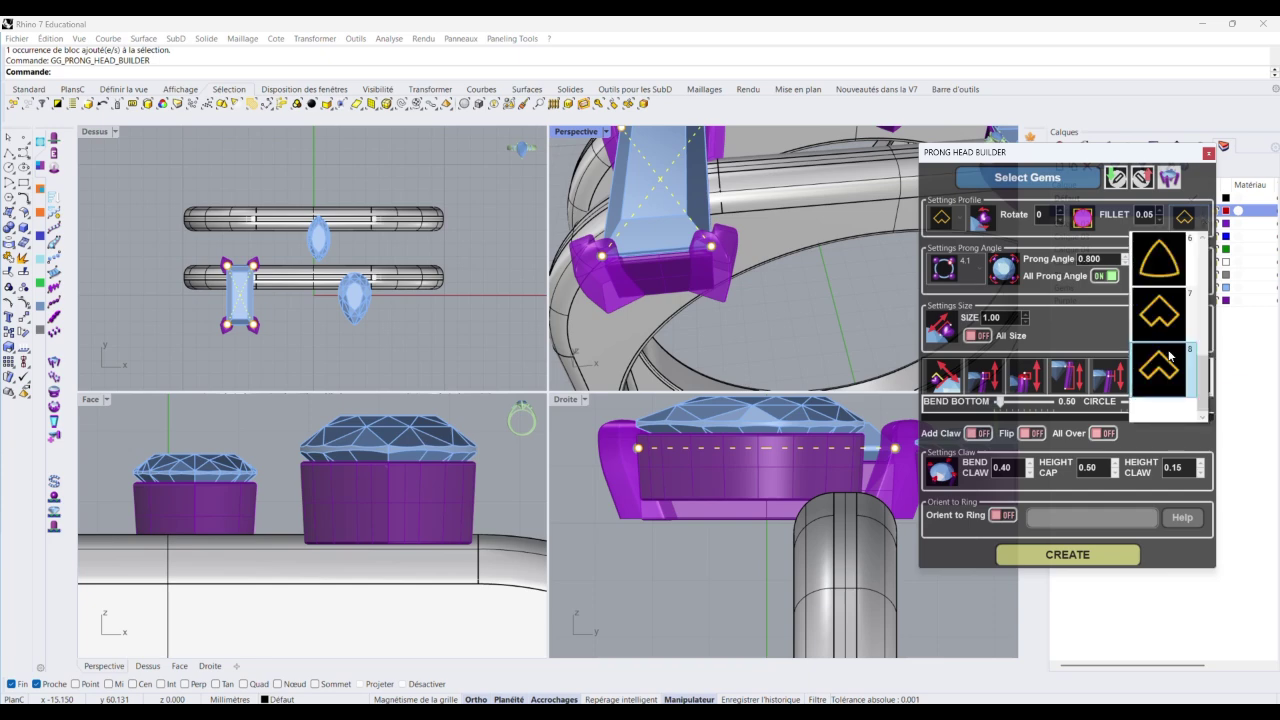
pyautogui.scroll(3, 1166, 277)
pyautogui.click(1166, 277)
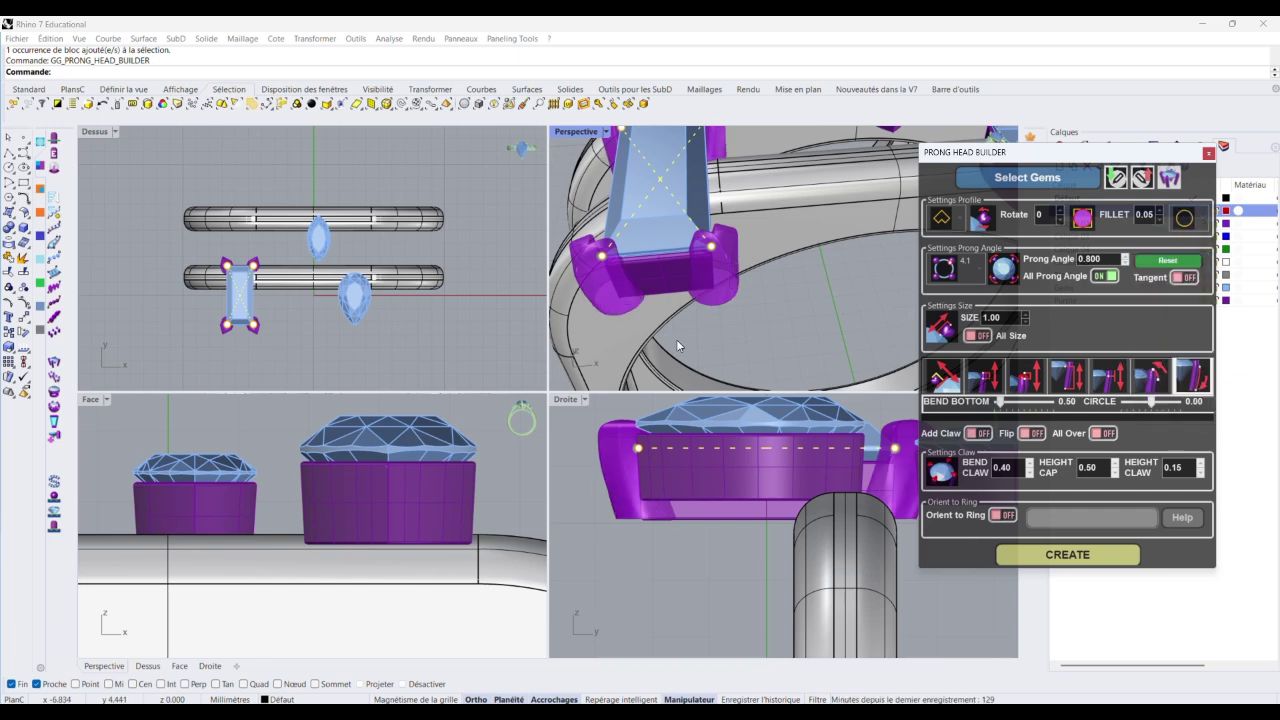
# Test a stronger Bend Bottom with the circular second profile, restore 0.50 and inspect the prongs from the side
pyautogui.moveTo(676, 339); pyautogui.dragTo(904, 314, button='right')
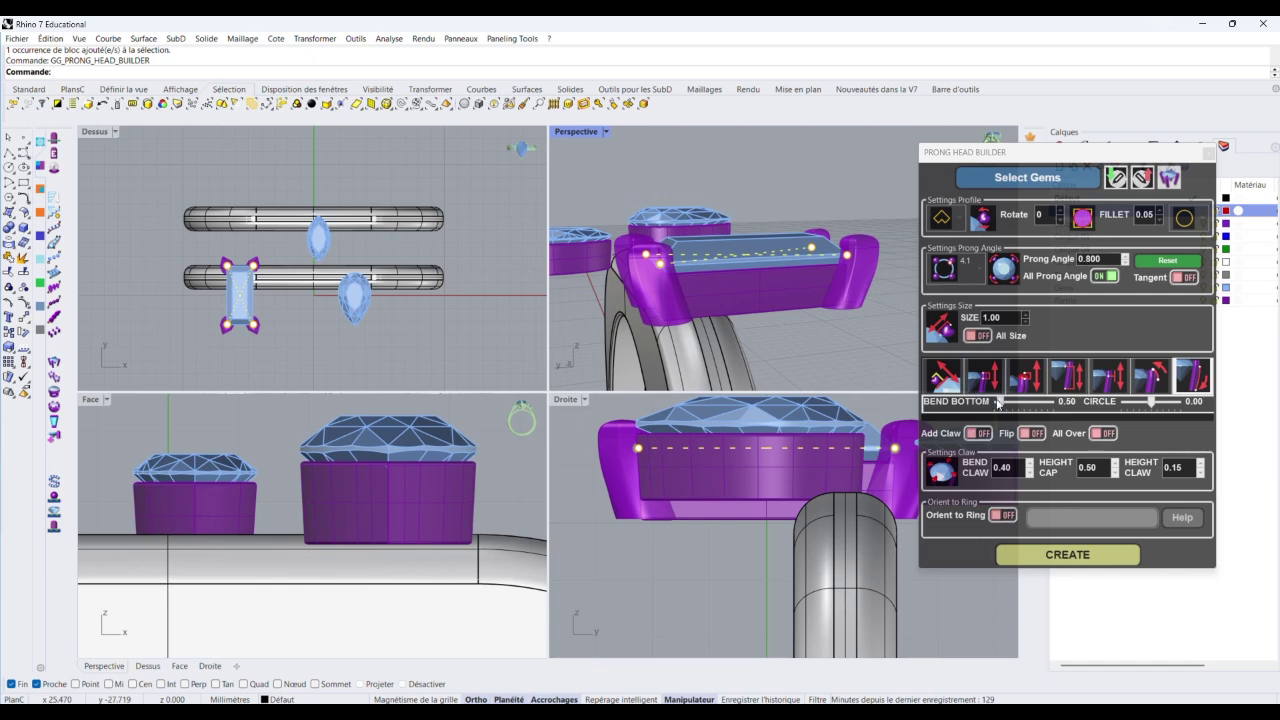
pyautogui.moveTo(999, 402); pyautogui.dragTo(1014, 405)
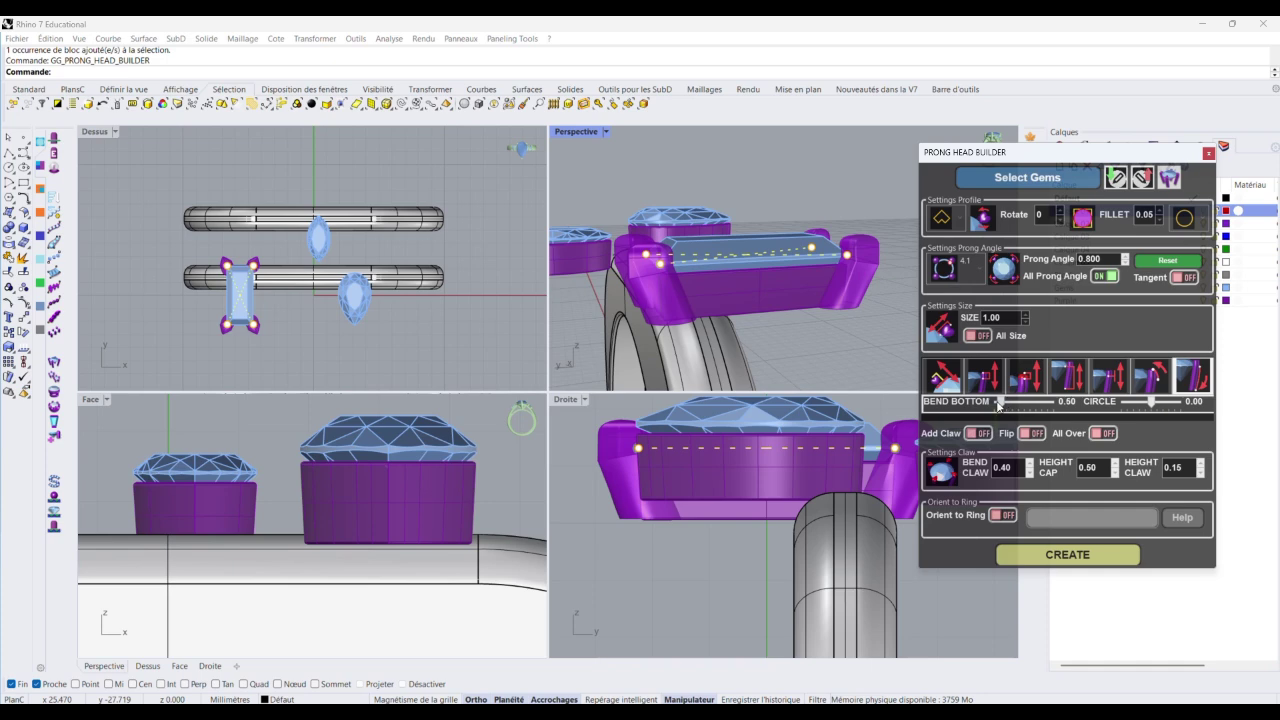
pyautogui.moveTo(820, 300); pyautogui.dragTo(800, 275, button='right')
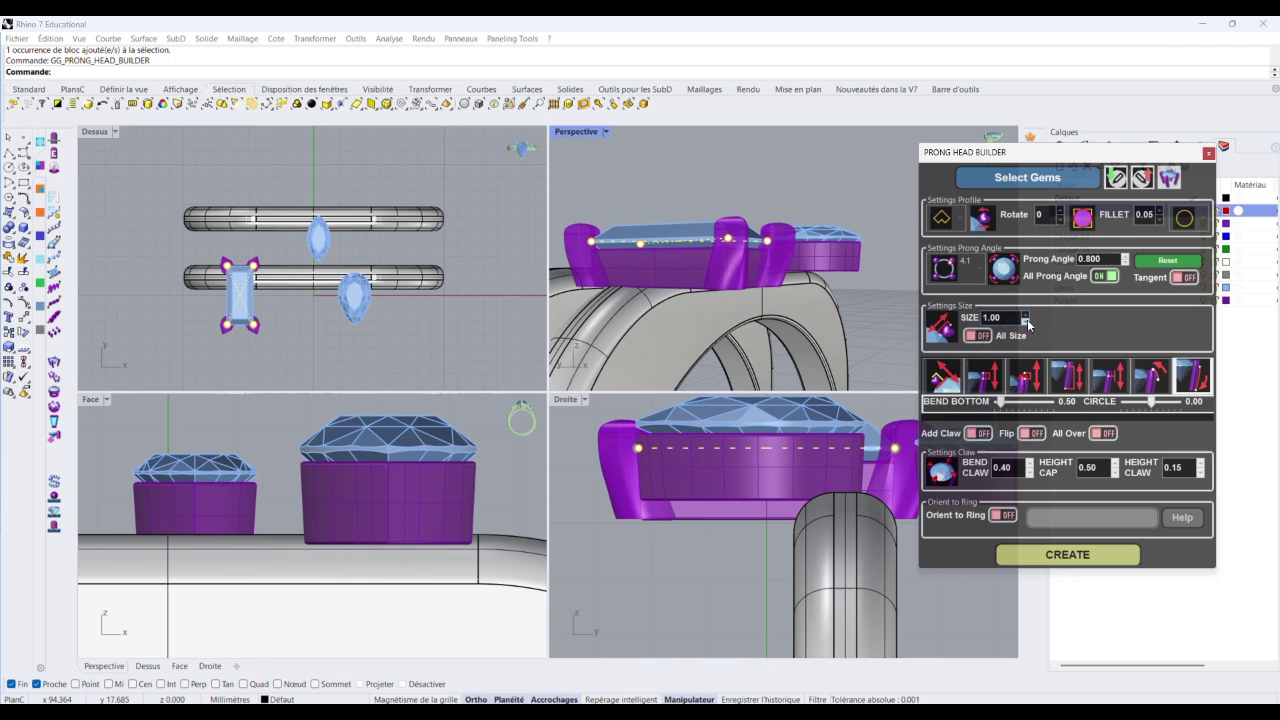
# Reduce the prong Size to 0.70, checking the prongs around the rectangular gem from several angles
pyautogui.click(1025, 322)
pyautogui.click(1025, 322)
pyautogui.click(1025, 322)
pyautogui.click(1026, 323)
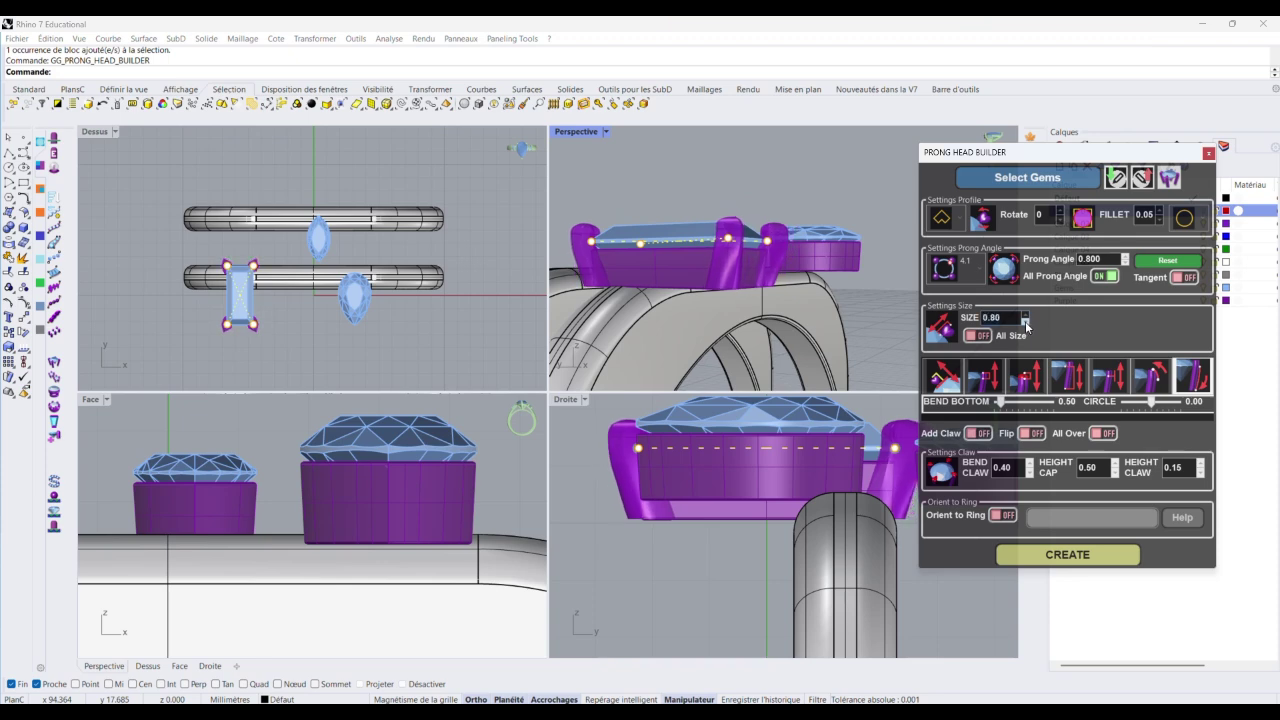
pyautogui.click(1026, 323)
pyautogui.moveTo(900, 330); pyautogui.dragTo(805, 352, button='right')
pyautogui.click(1026, 313)
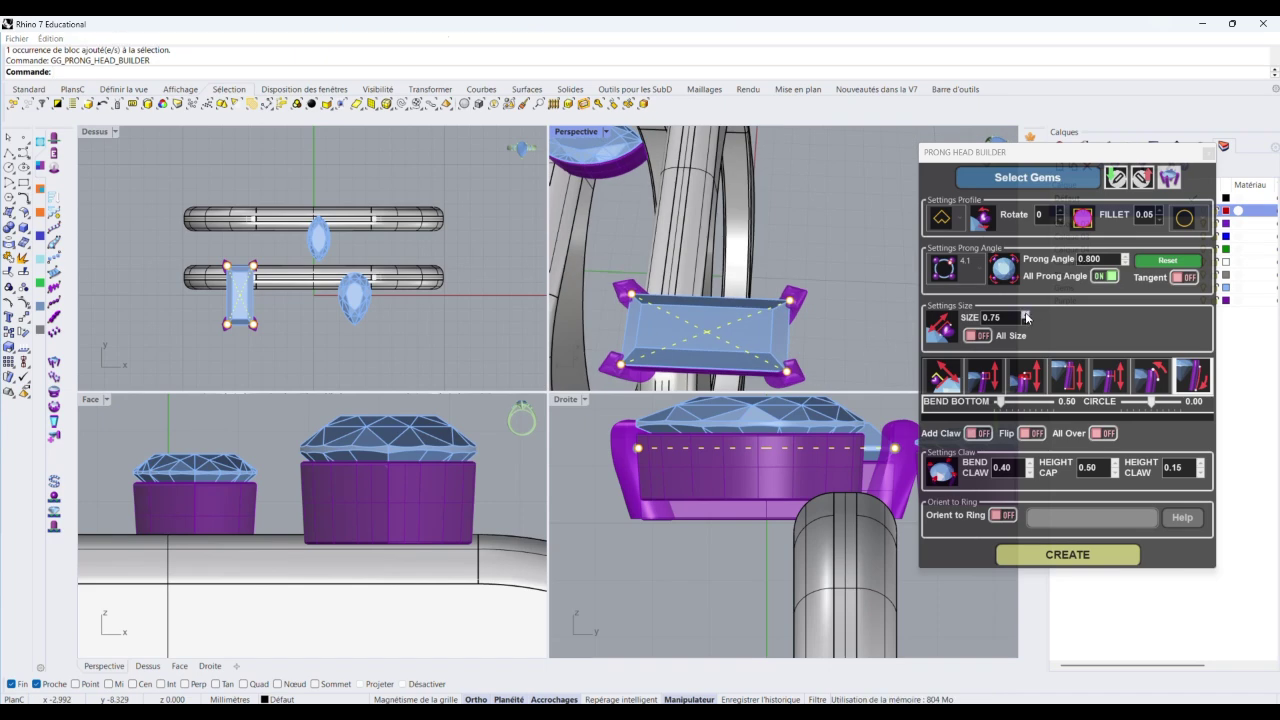
pyautogui.moveTo(880, 309); pyautogui.dragTo(910, 286, button='right')
pyautogui.click(1025, 321)
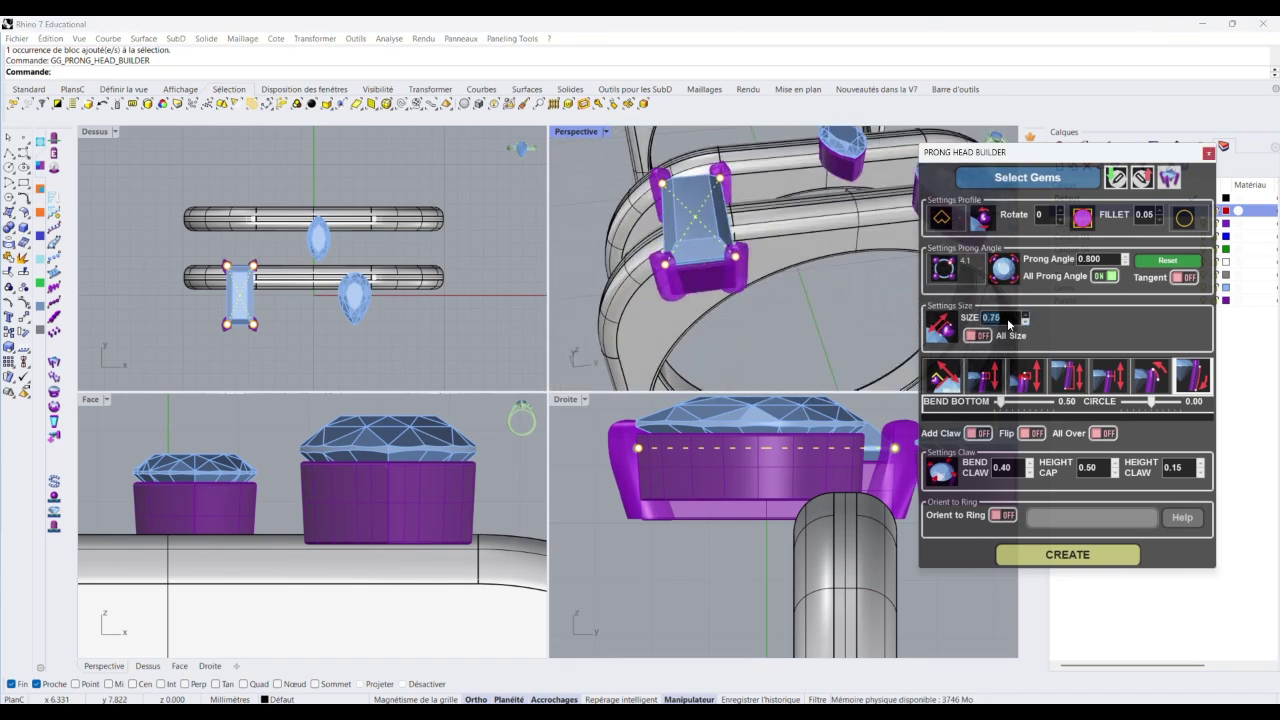
pyautogui.moveTo(880, 300); pyautogui.dragTo(1052, 357, button='right')
pyautogui.click(1025, 321)
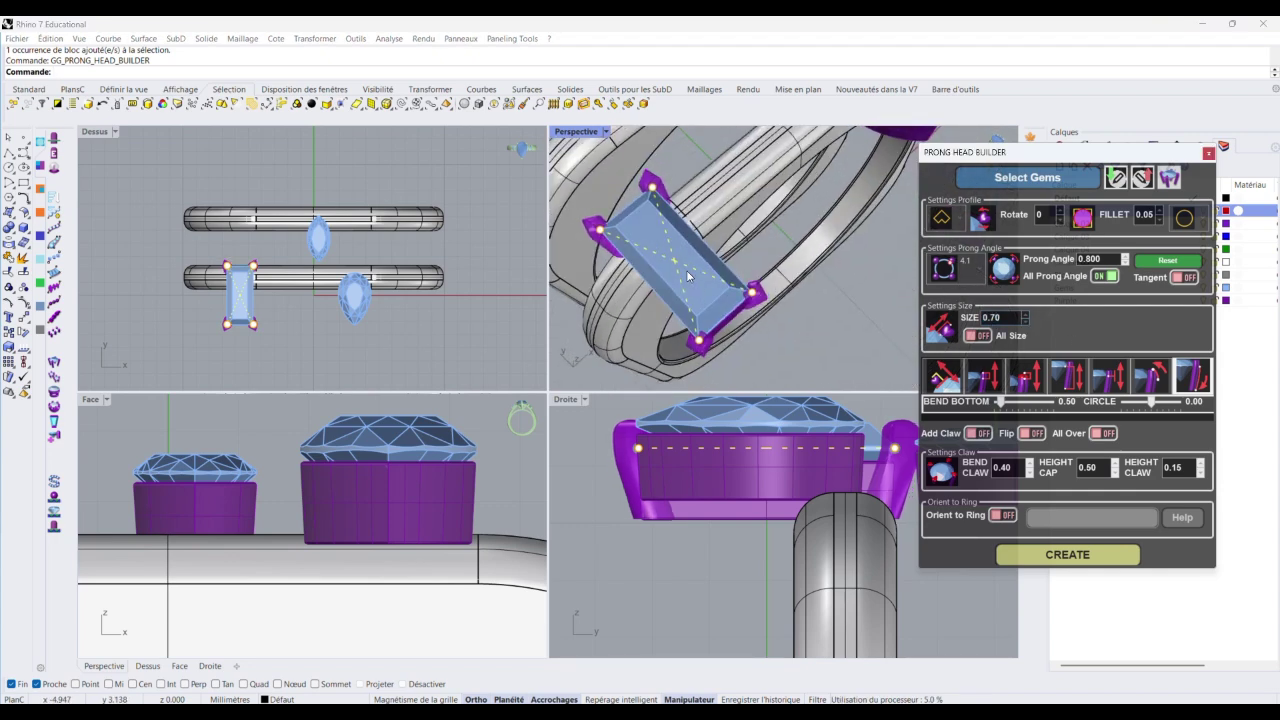
# Lower the prongs' Cap Height to 0.17
pyautogui.moveTo(683, 249); pyautogui.dragTo(812, 240, button='right')
pyautogui.scroll(5, 686, 204)
pyautogui.click(1025, 374)
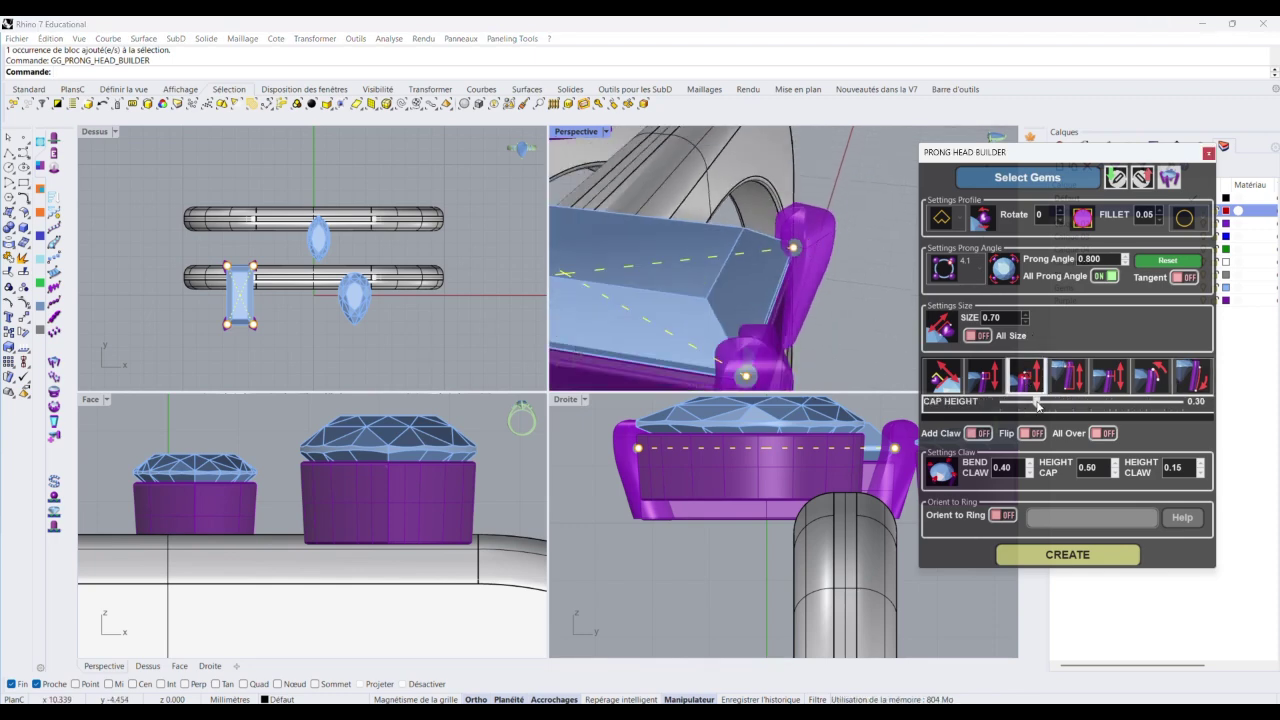
pyautogui.moveTo(1037, 401); pyautogui.dragTo(1014, 411)
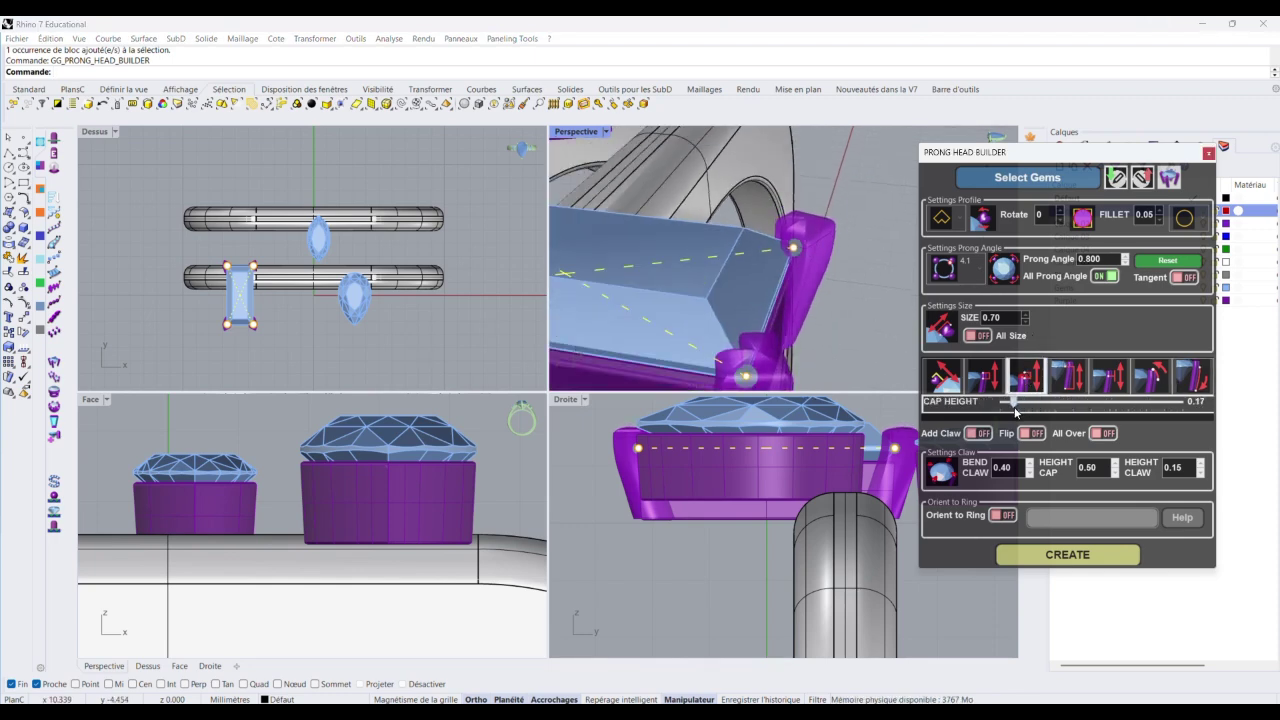
# Move the prongs closer to the rectangular gem with a Distance of -0.25
pyautogui.click(948, 378)
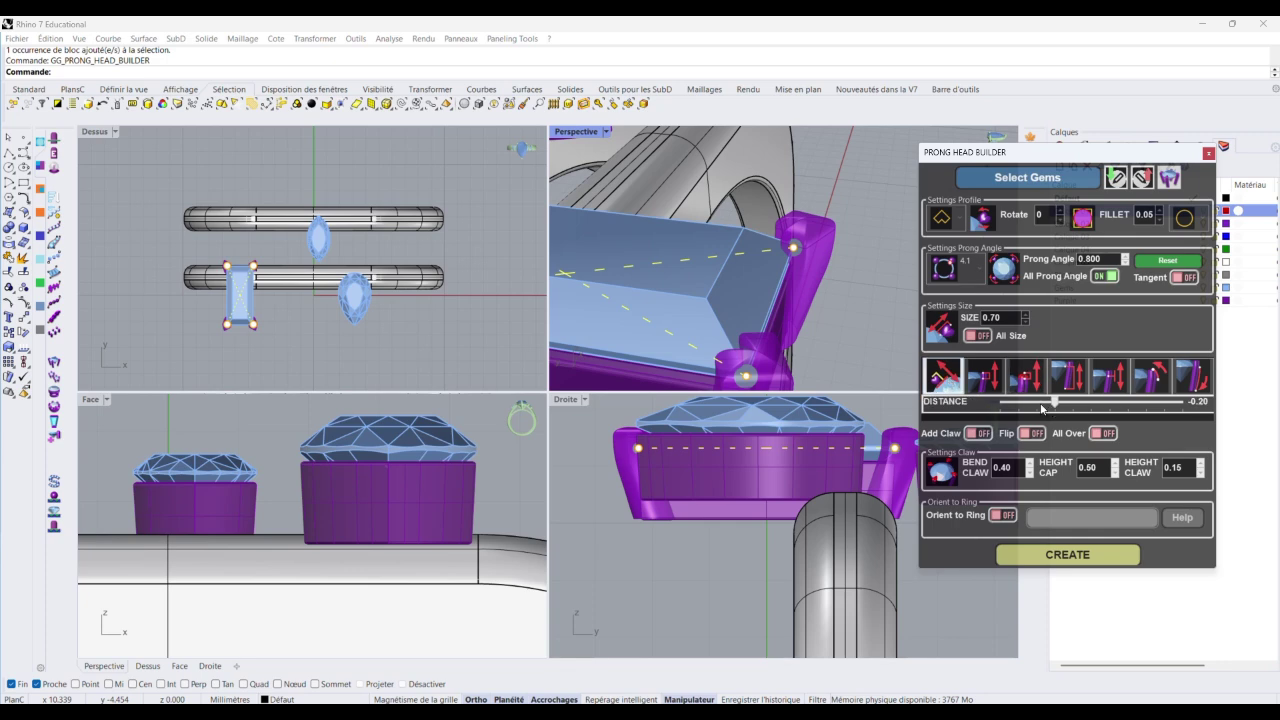
pyautogui.moveTo(1041, 408); pyautogui.dragTo(1035, 406)
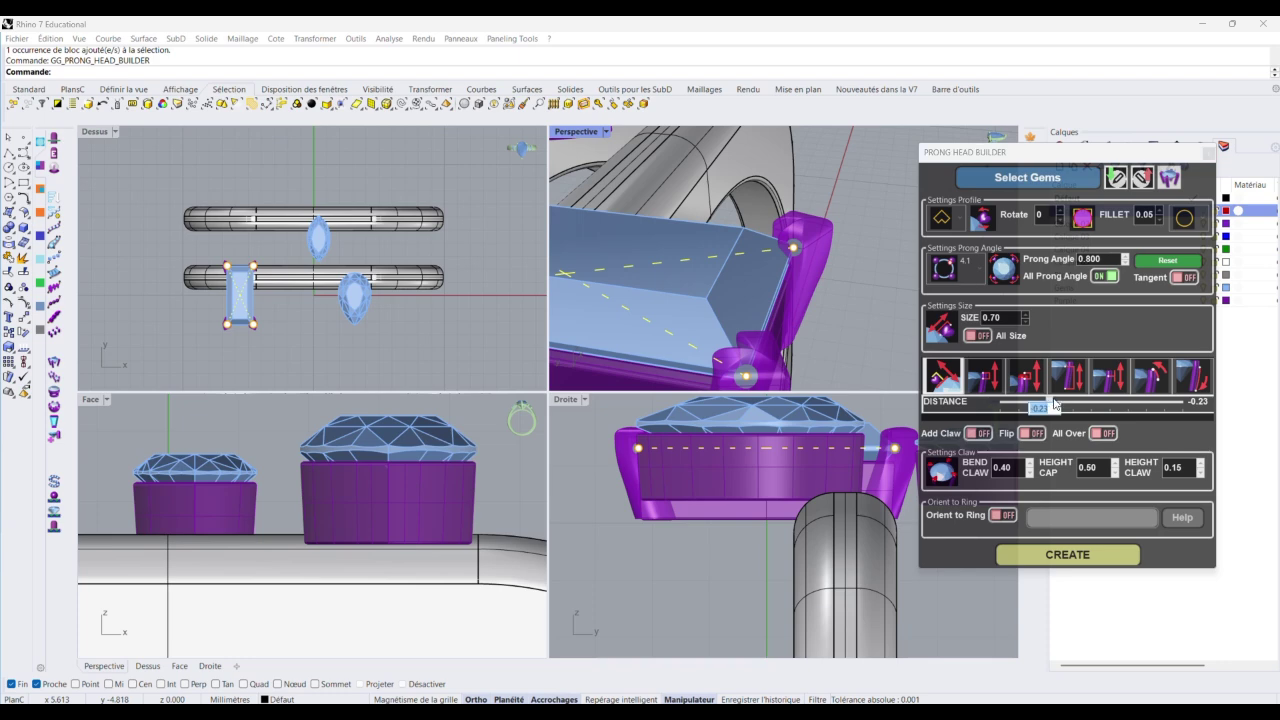
pyautogui.moveTo(1054, 403); pyautogui.dragTo(1044, 407)
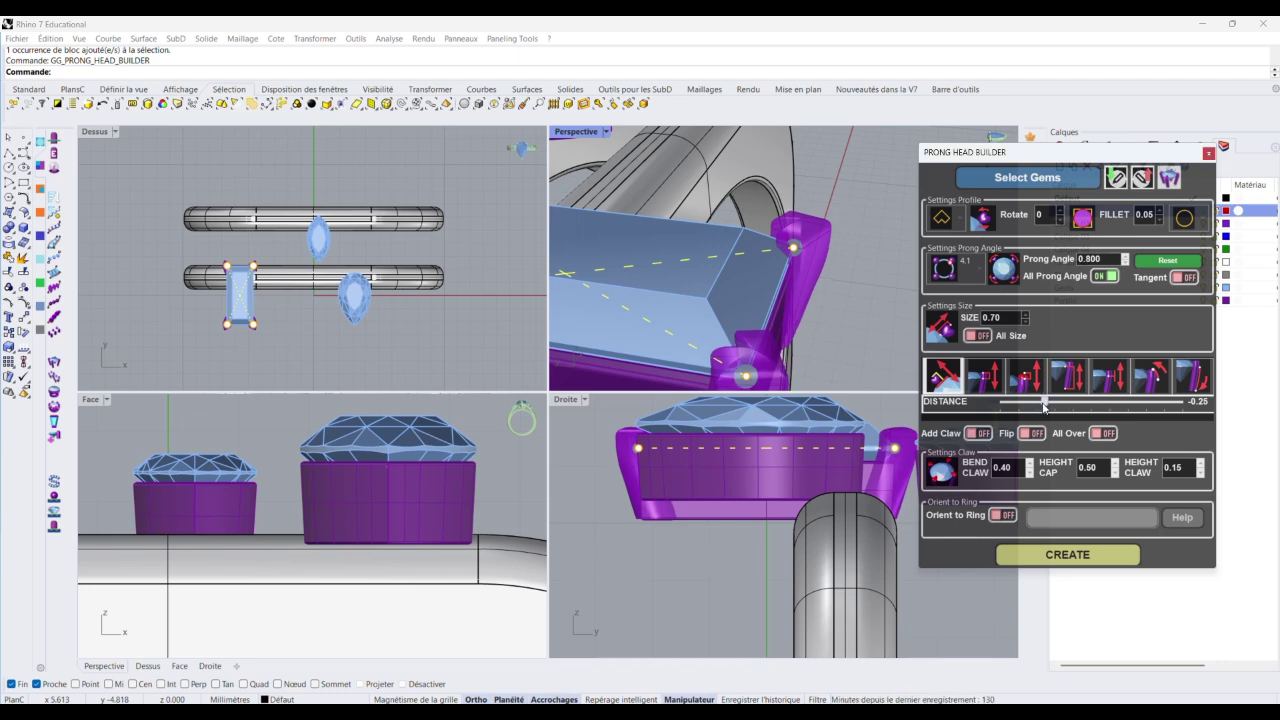
# Set the prongs' Bend Bottom to 0.40 and check them against the bezel from the side
pyautogui.click(1192, 376)
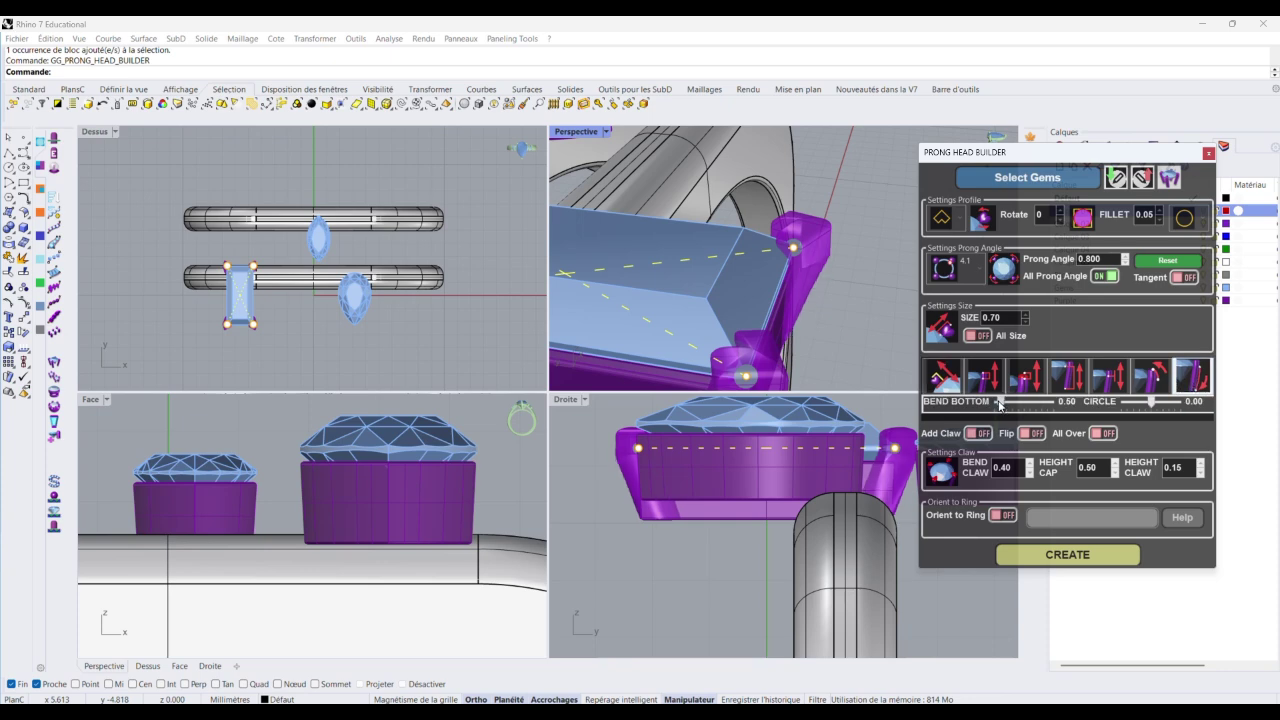
pyautogui.moveTo(1000, 404); pyautogui.dragTo(997, 407)
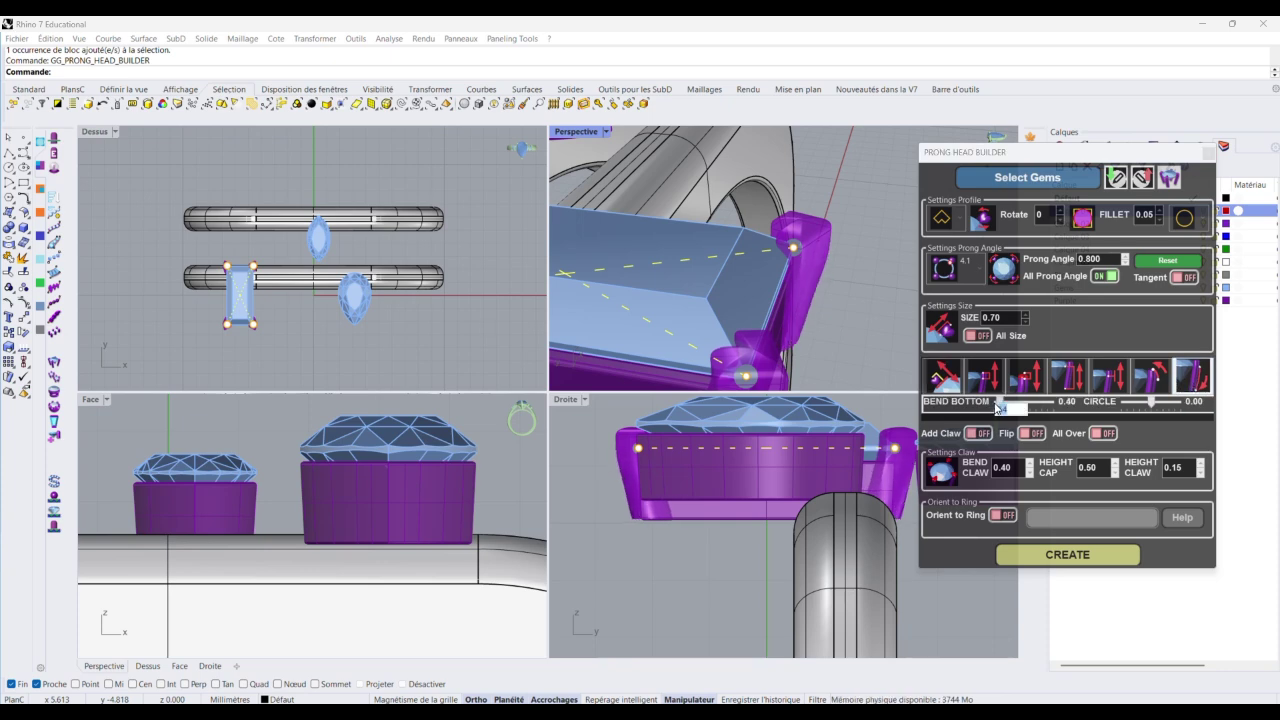
pyautogui.moveTo(807, 275); pyautogui.dragTo(698, 292, button='right')
pyautogui.scroll(-2, 480, 528)
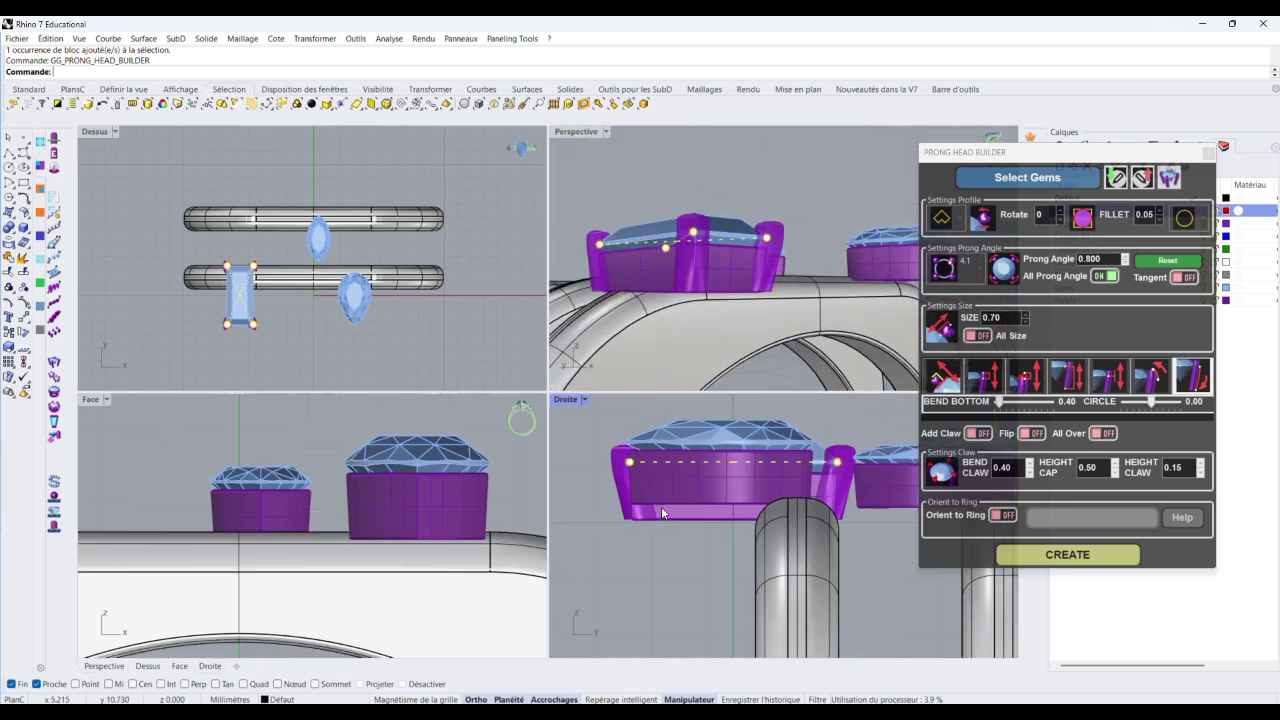
# Set the Depth Prong of the rectangular gem's prongs to 1.26 to match the bezel, and create the prongs
pyautogui.scroll(5, 661, 506)
pyautogui.click(1066, 385)
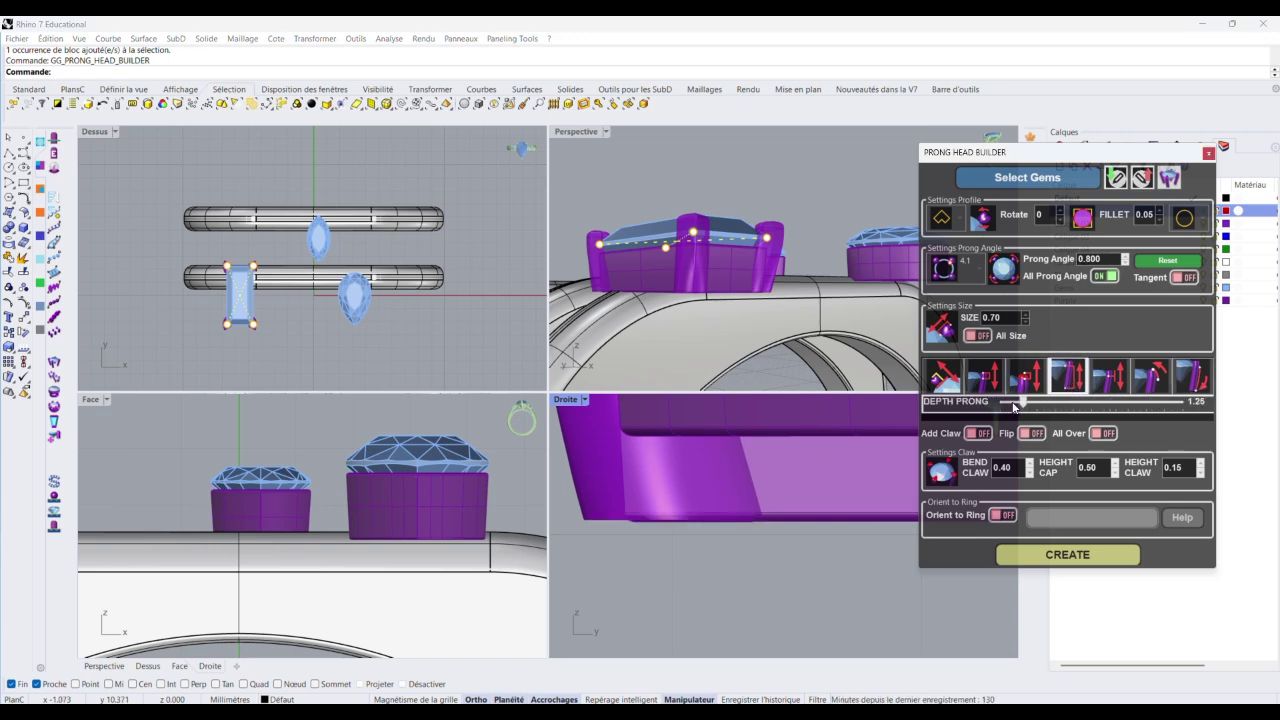
pyautogui.scroll(-3, 839, 458)
pyautogui.scroll(-2, 648, 456)
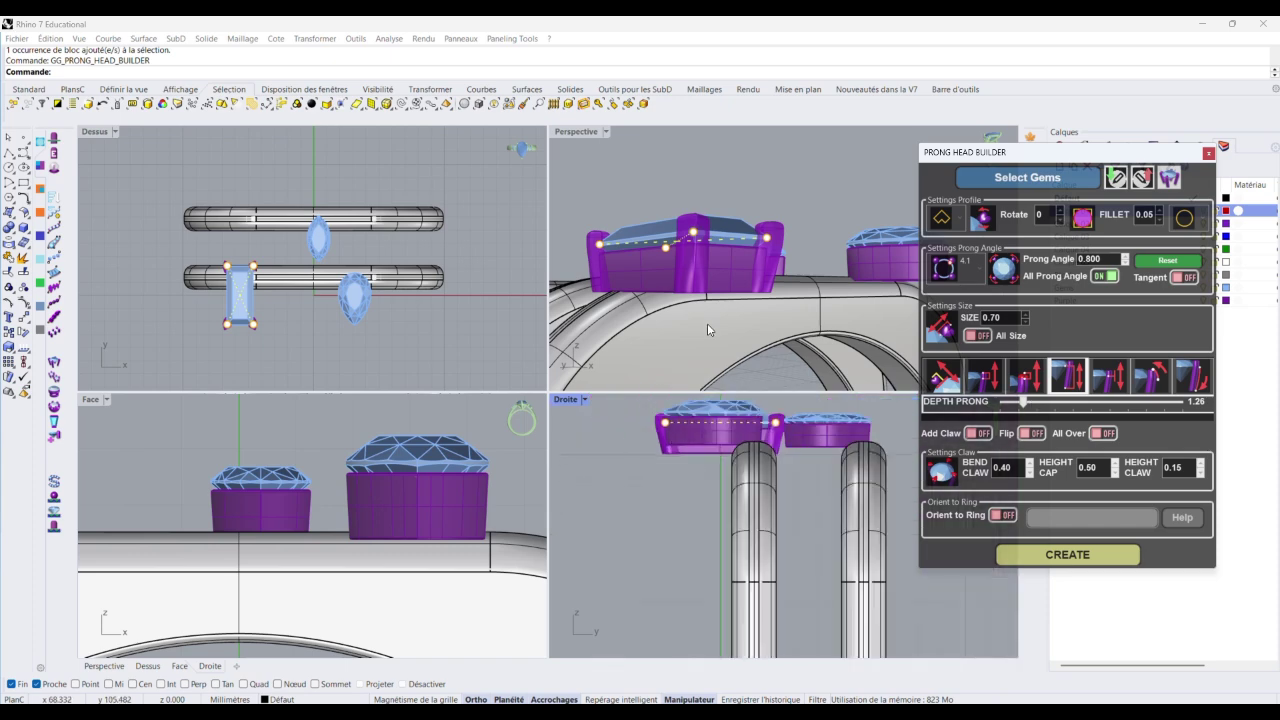
pyautogui.scroll(-3, 738, 303)
# Load the marquise gem into the prong builder and choose the two-prong layout
pyautogui.moveTo(738, 303); pyautogui.dragTo(685, 318, button='right')
pyautogui.click(685, 318)
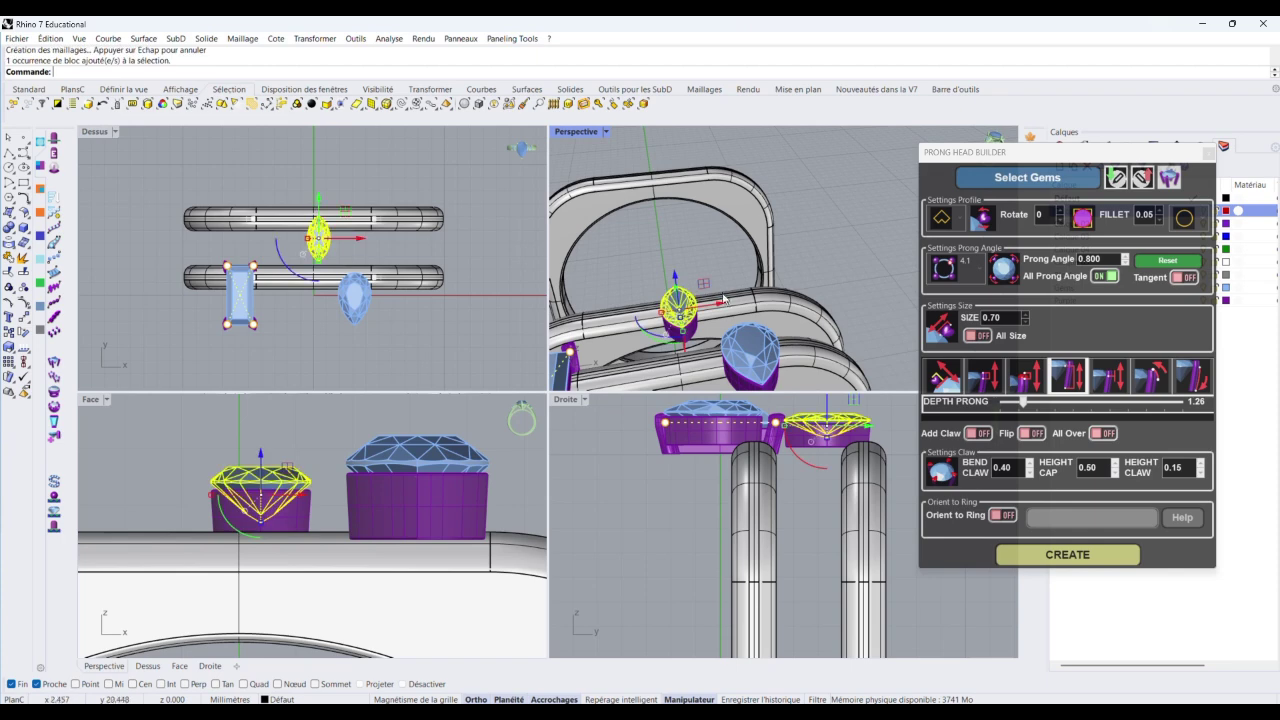
pyautogui.click(975, 275)
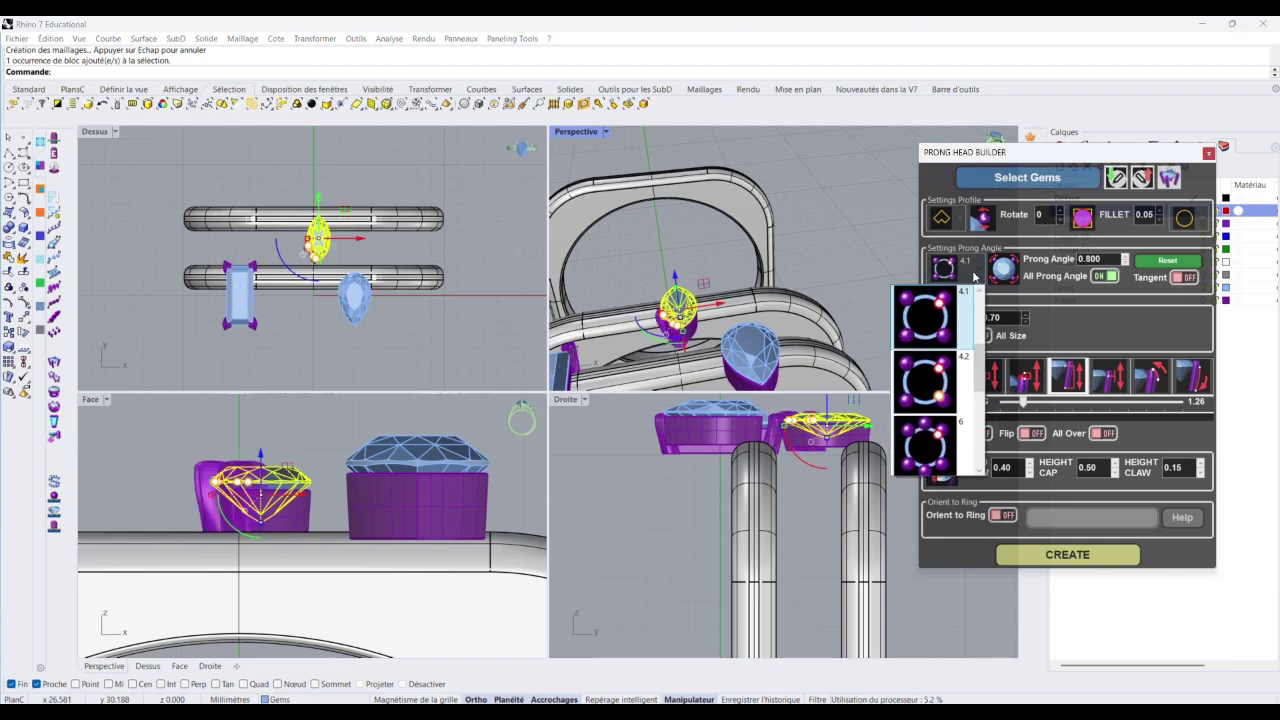
pyautogui.moveTo(980, 362); pyautogui.dragTo(983, 308)
pyautogui.click(934, 317)
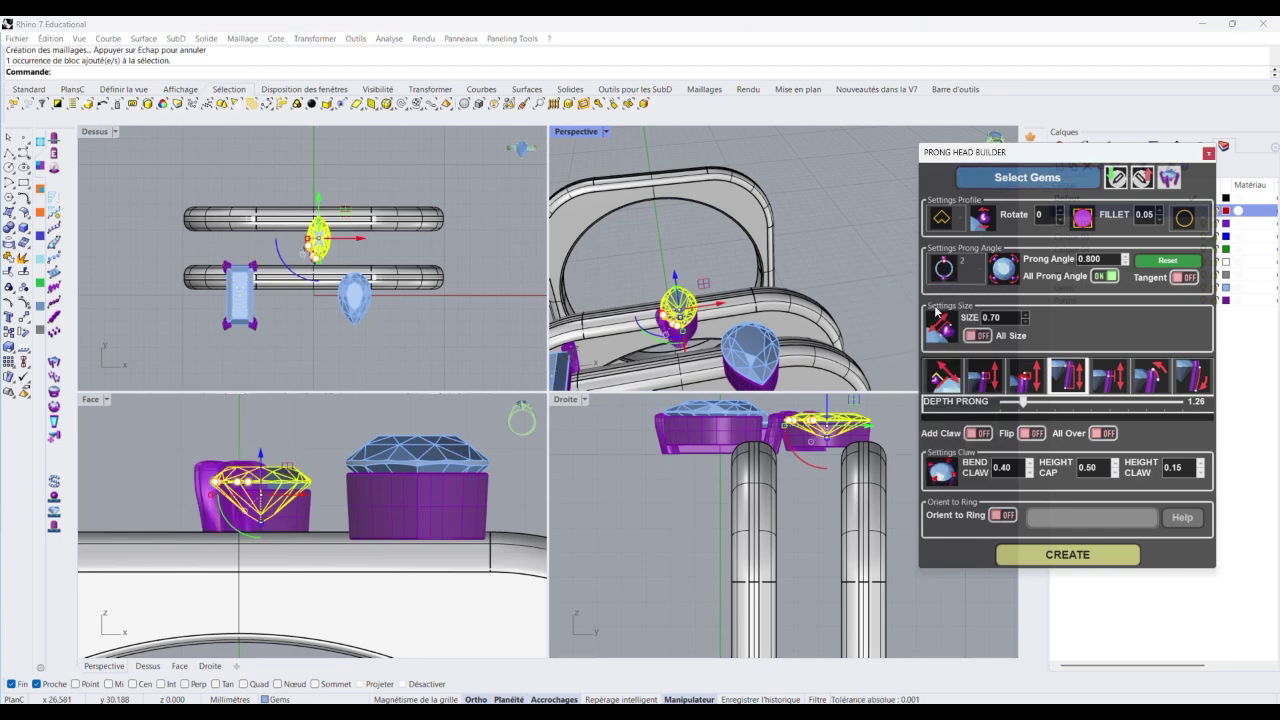
# Move the two prongs onto the pointed tips of the marquise gem
pyautogui.scroll(10, 672, 306)
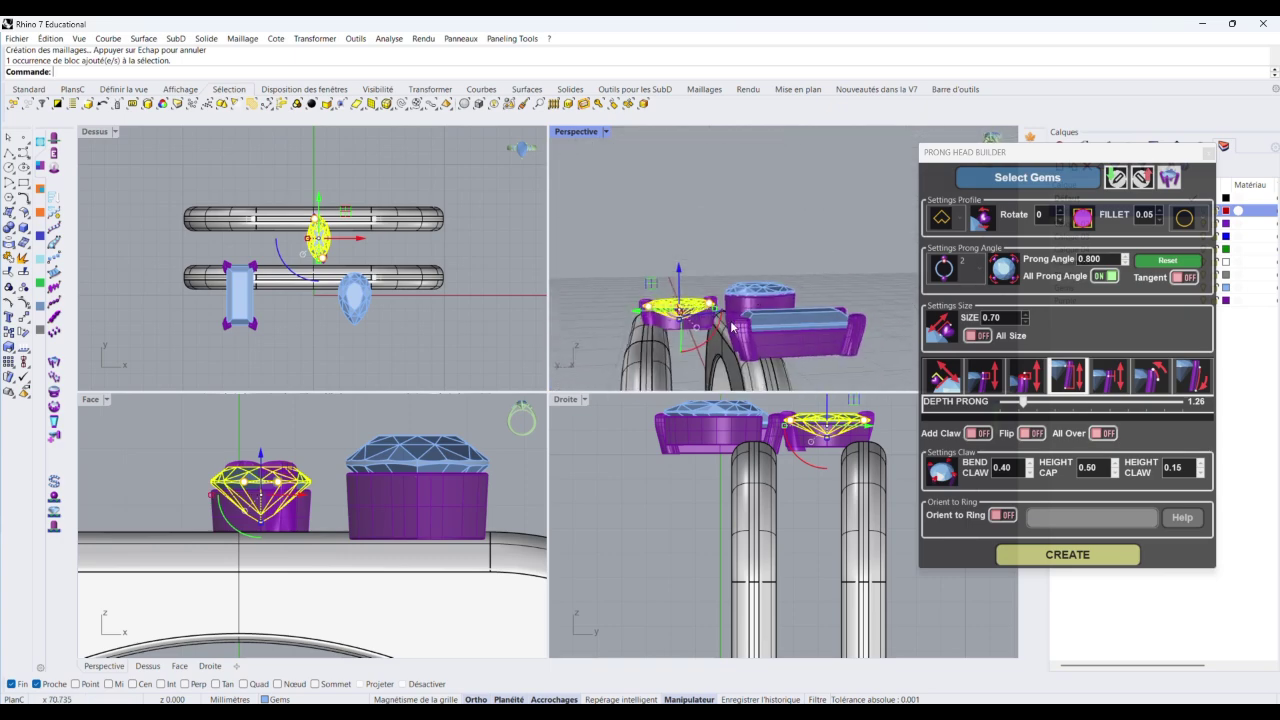
pyautogui.moveTo(693, 325); pyautogui.dragTo(757, 243, button='right')
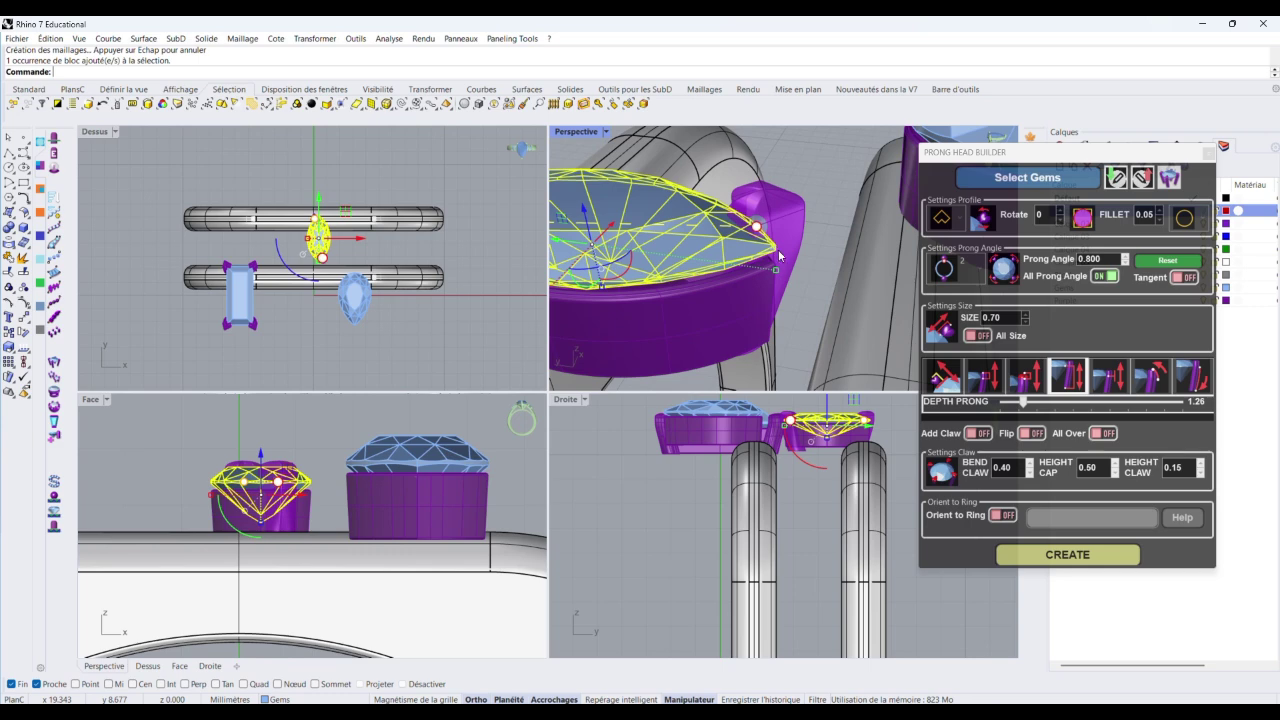
pyautogui.moveTo(781, 257); pyautogui.dragTo(787, 268)
pyautogui.scroll(-7, 813, 243)
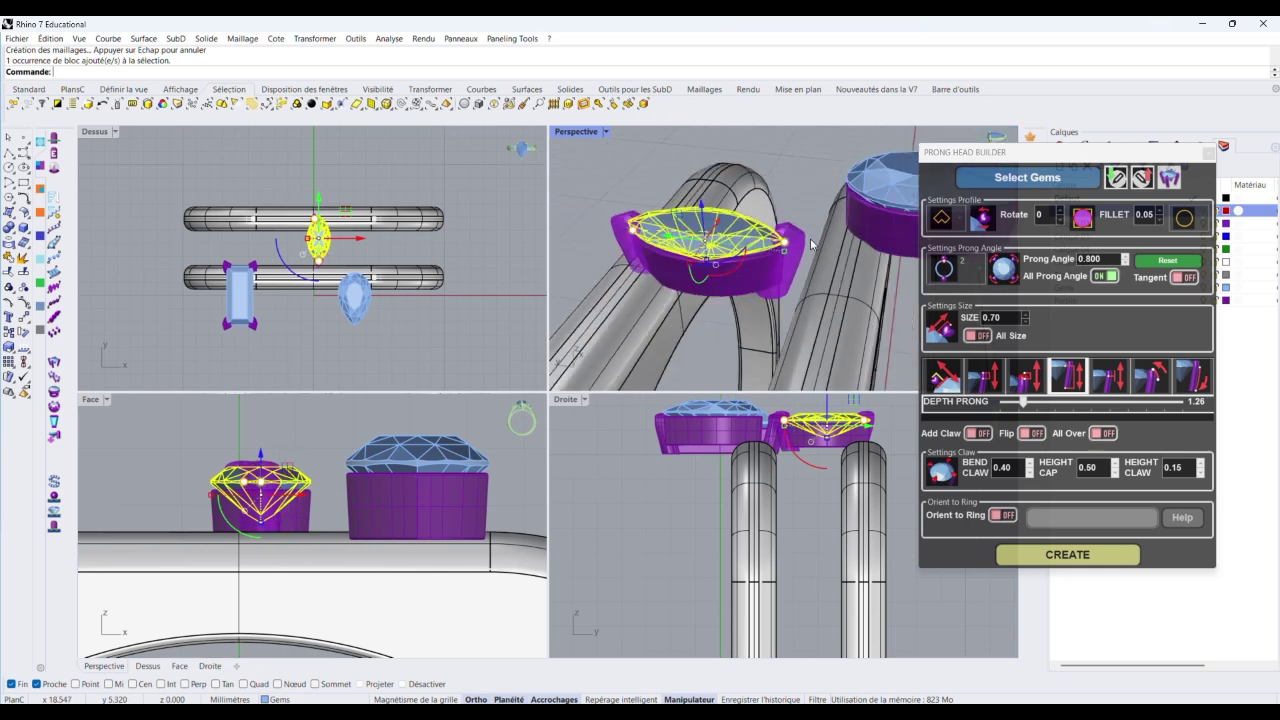
pyautogui.scroll(6, 618, 231)
pyautogui.moveTo(638, 212); pyautogui.dragTo(612, 202)
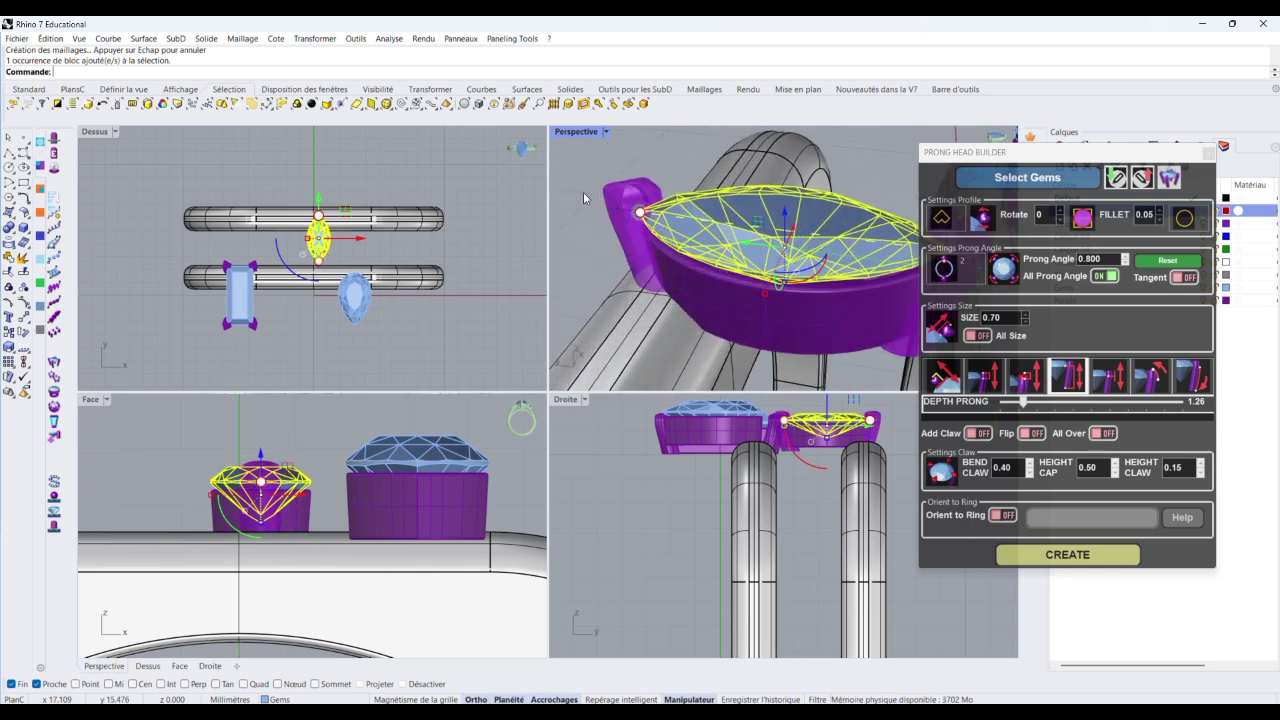
# Set the marquise prongs' Depth Prong to 1.09 so they align with the bezel base, and create them
pyautogui.moveTo(570, 231); pyautogui.dragTo(768, 238, button='right')
pyautogui.scroll(4, 863, 320)
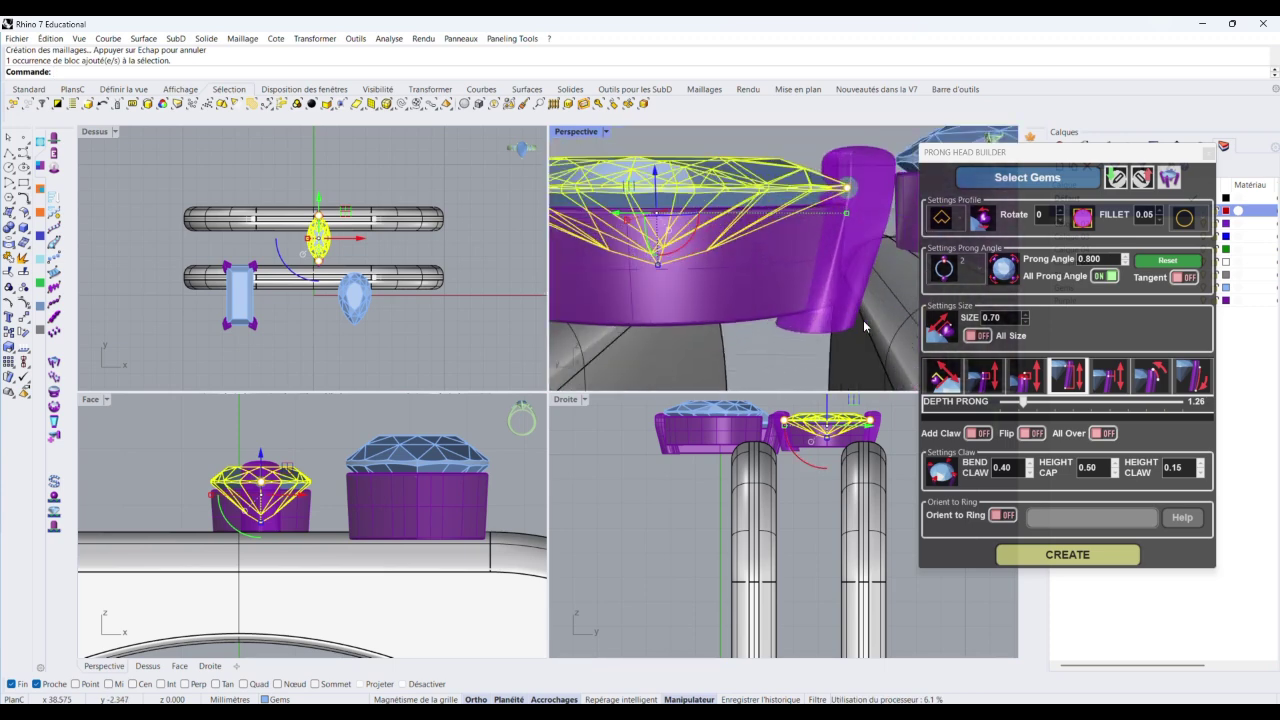
pyautogui.scroll(6, 805, 430)
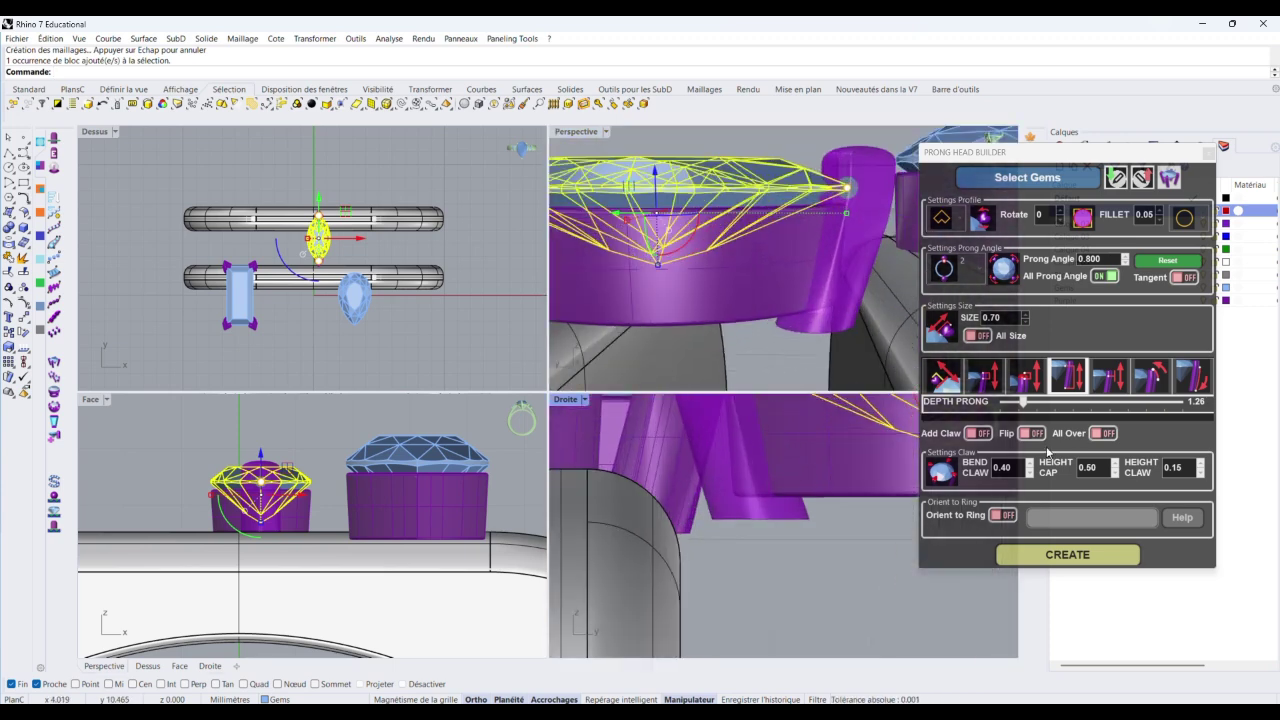
pyautogui.click(1027, 403)
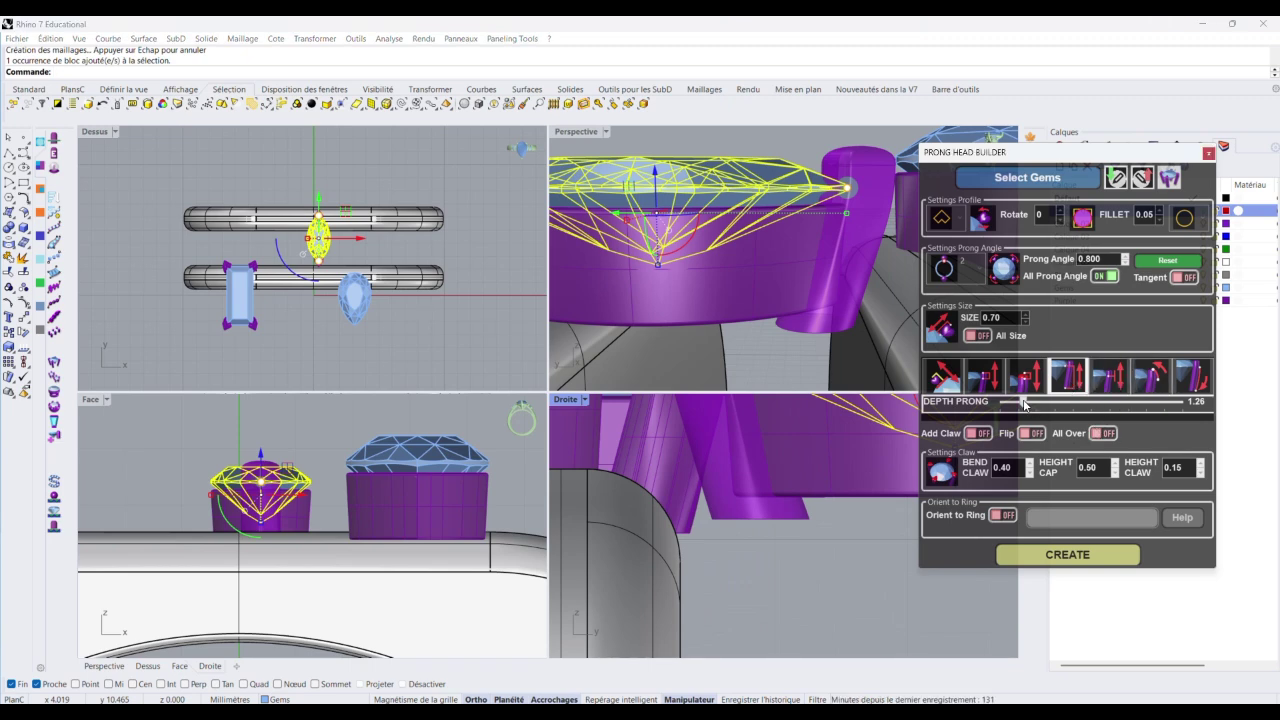
pyautogui.moveTo(1025, 404); pyautogui.dragTo(1021, 408)
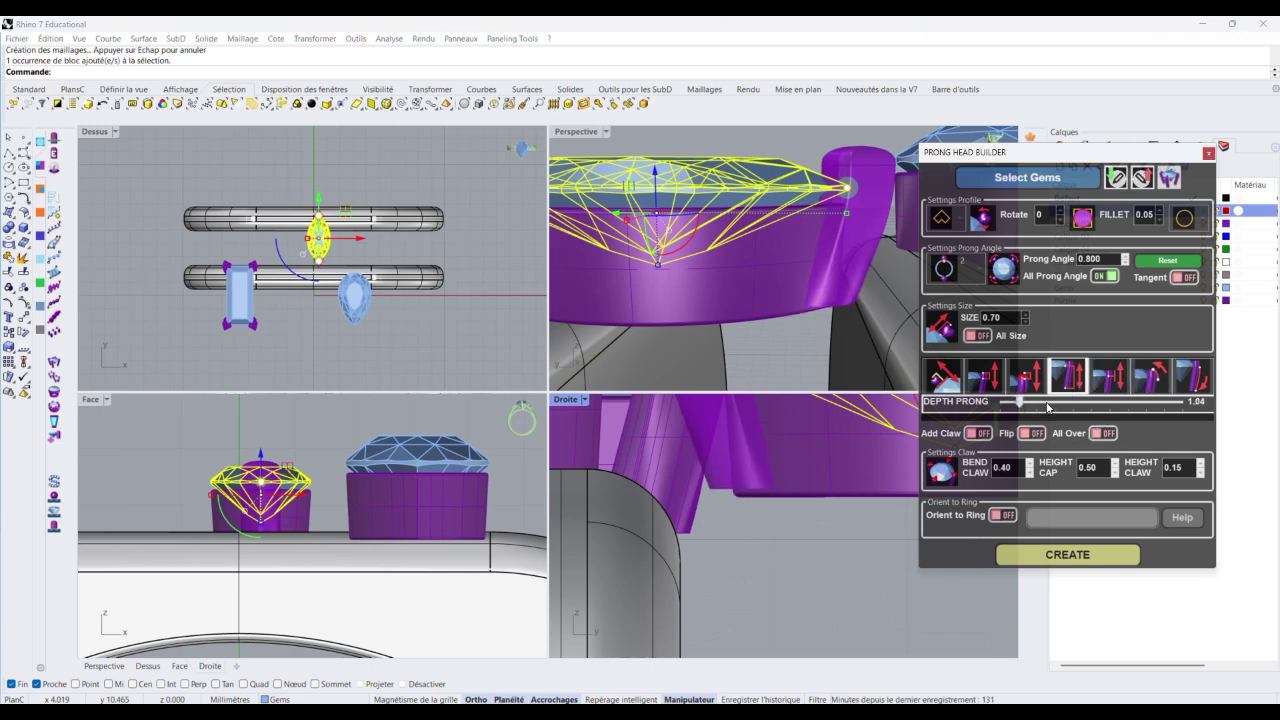
pyautogui.moveTo(1021, 405); pyautogui.dragTo(1024, 407)
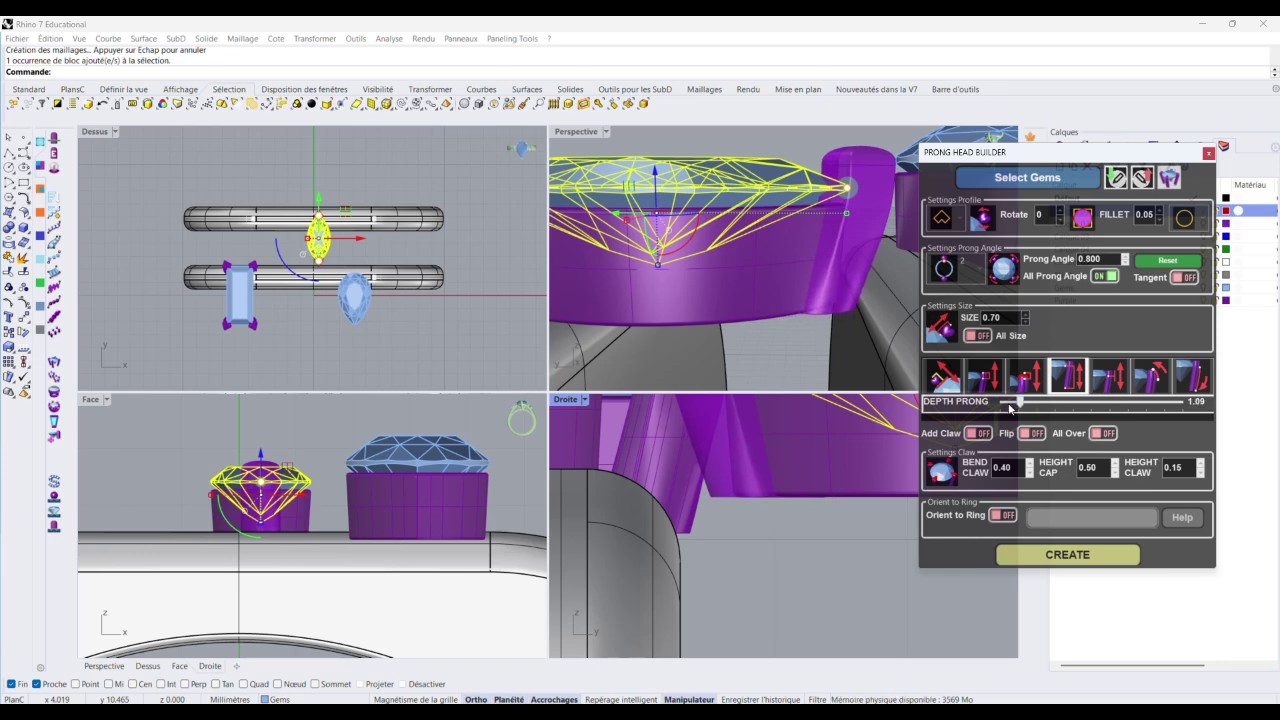
pyautogui.scroll(-10, 781, 484)
pyautogui.click(1085, 555)
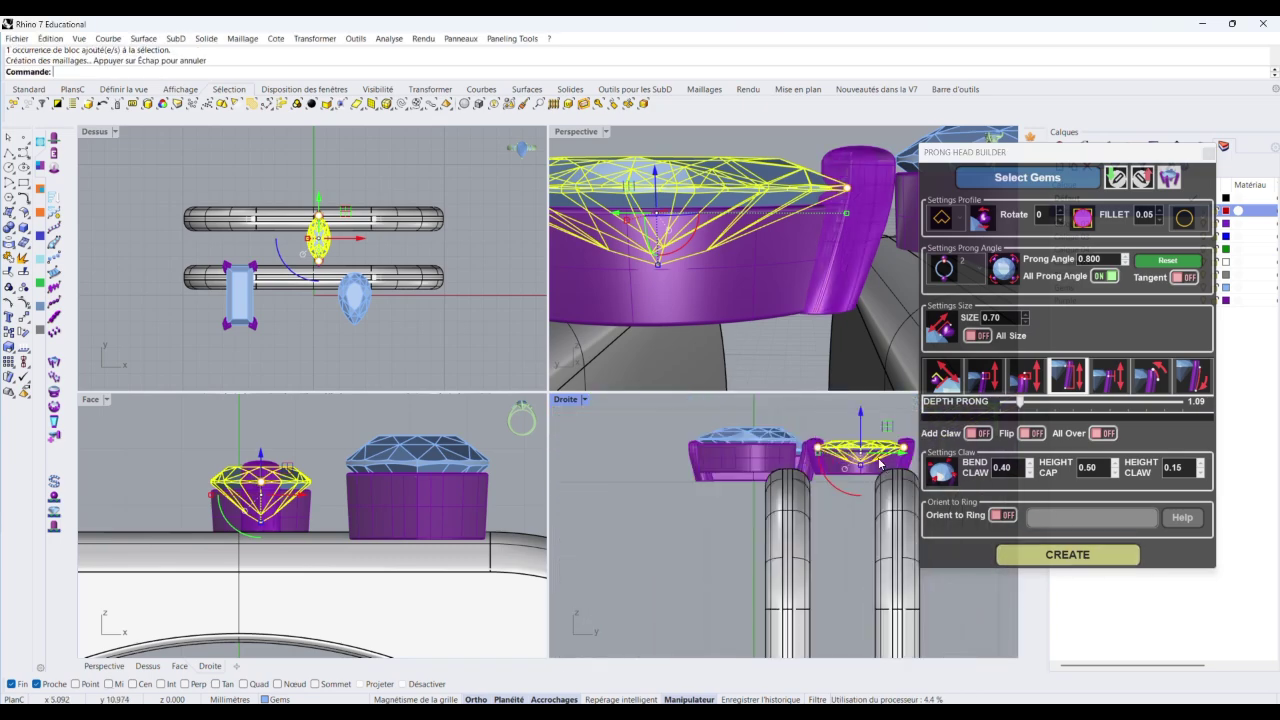
# Load the pear-shaped gem into the prong builder with the two-prong layout
pyautogui.moveTo(680, 220); pyautogui.dragTo(700, 245, button='right')
pyautogui.scroll(2, 700, 245)
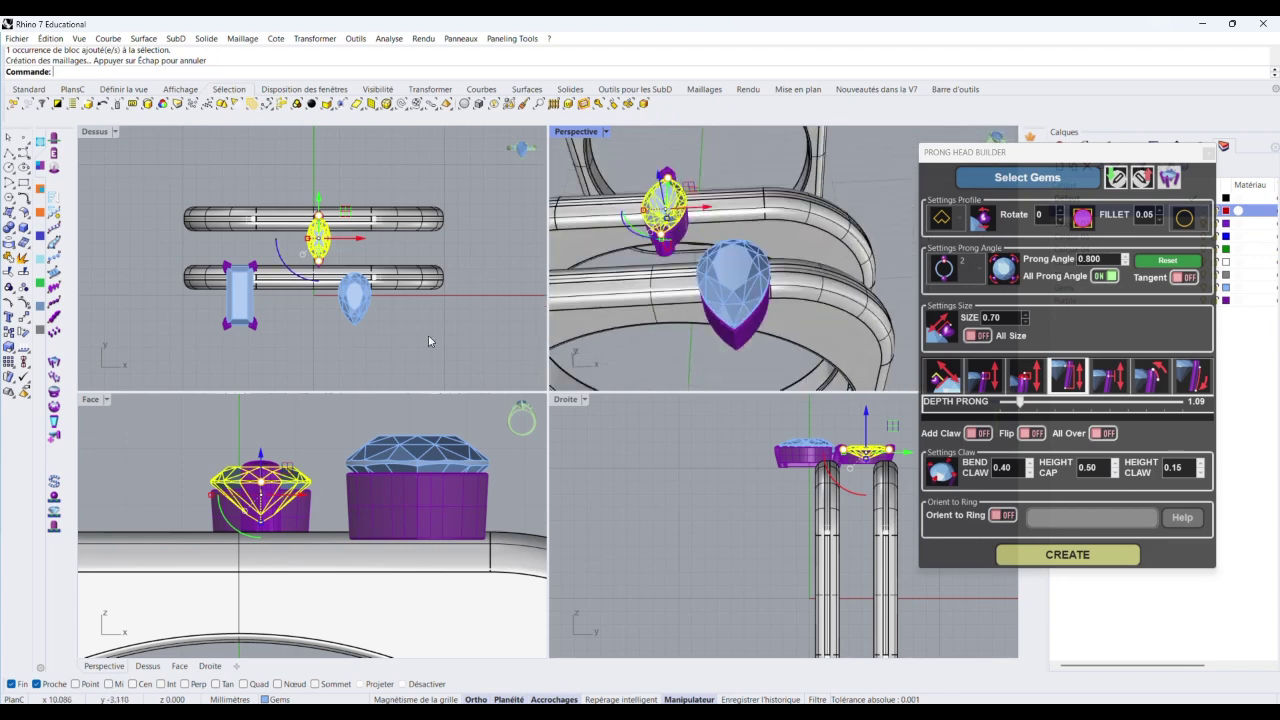
pyautogui.click(729, 312)
pyautogui.scroll(3, 748, 333)
pyautogui.scroll(2, 748, 333)
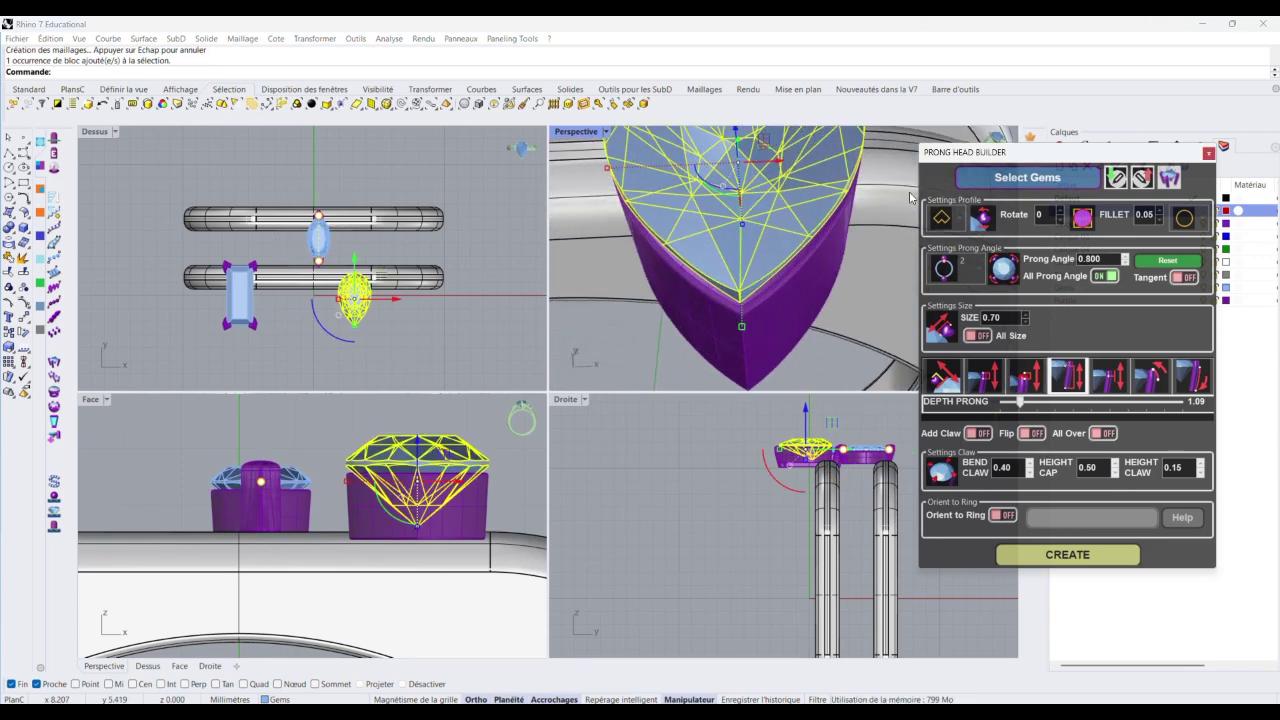
pyautogui.scroll(-1, 731, 248)
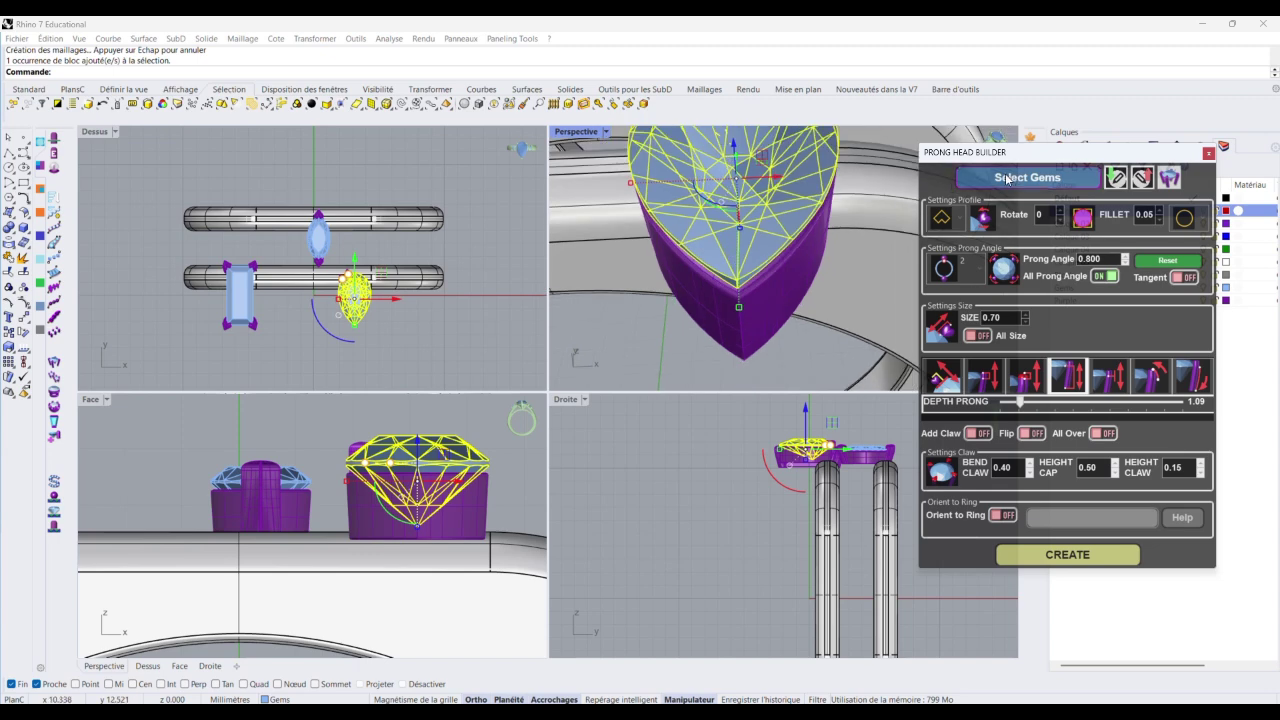
# Turn off All Prong Angle and move a prong to the pear gem's point at Prong Angle 0.500
pyautogui.scroll(-5, 722, 242)
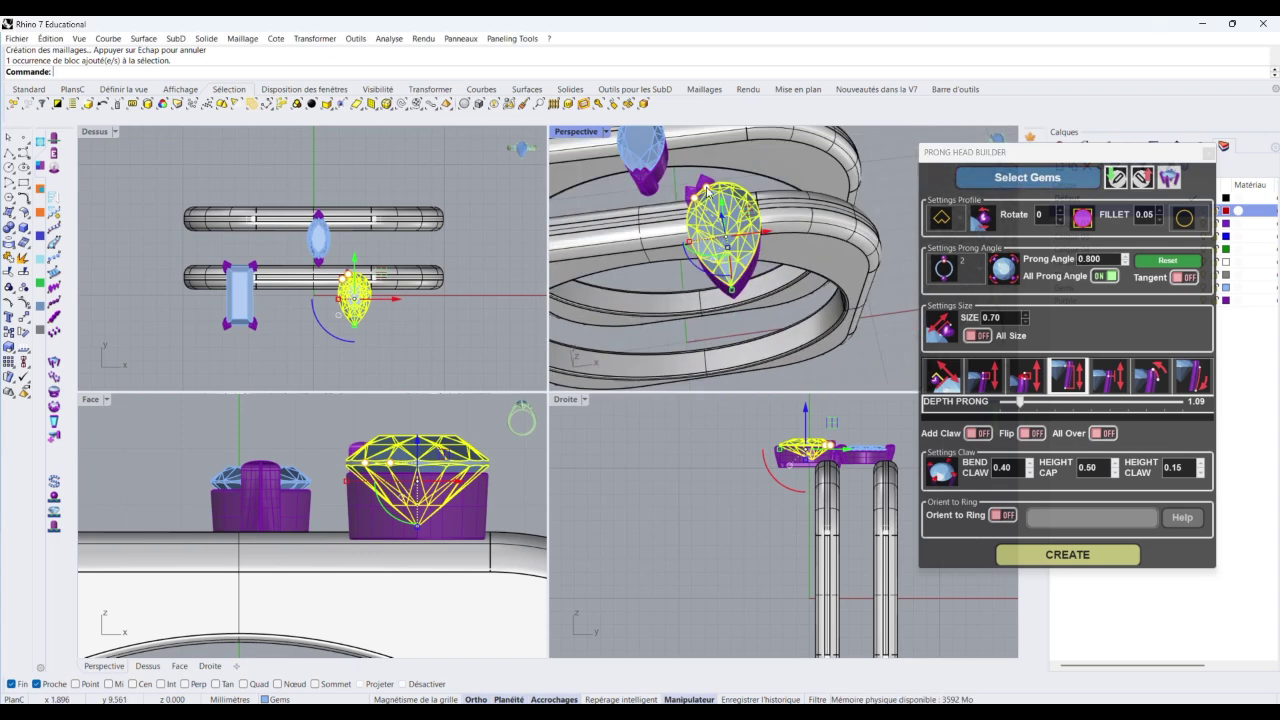
pyautogui.click(1108, 277)
pyautogui.moveTo(757, 208); pyautogui.dragTo(735, 349)
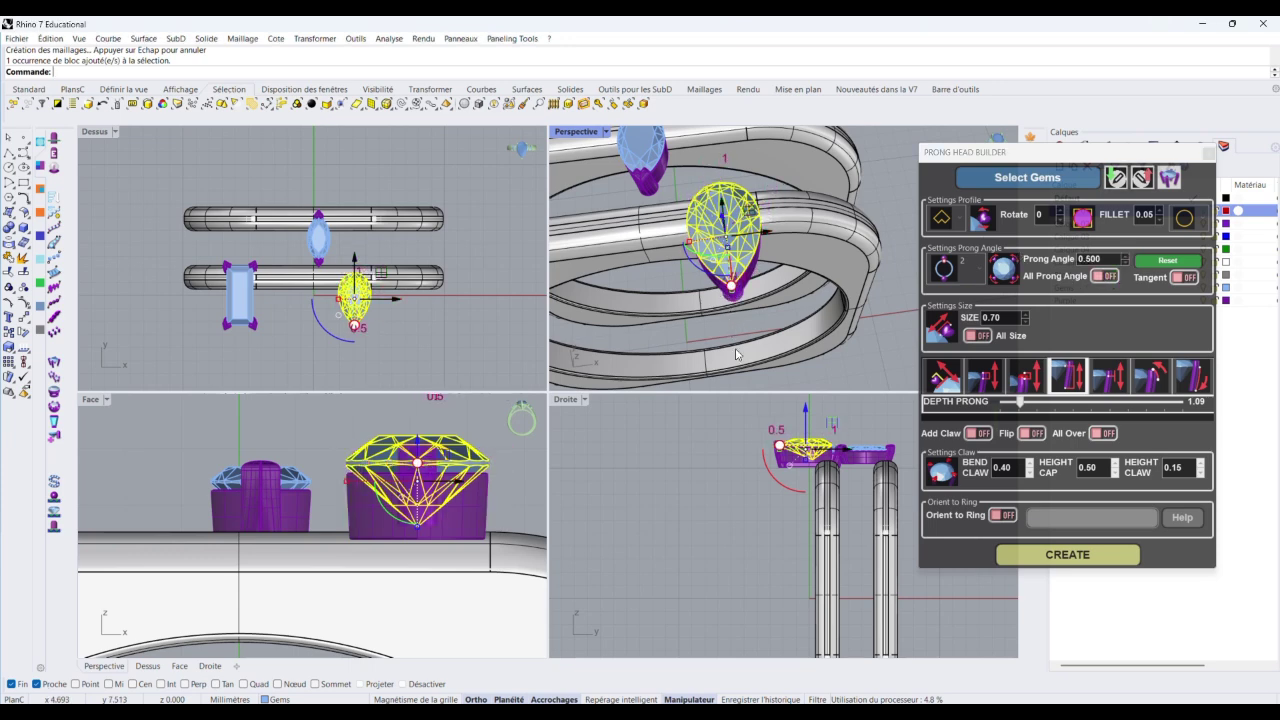
# Set the pear tip prong's Depth Prong to 1.35, check it against the bezel base, and create it
pyautogui.scroll(10, 760, 277)
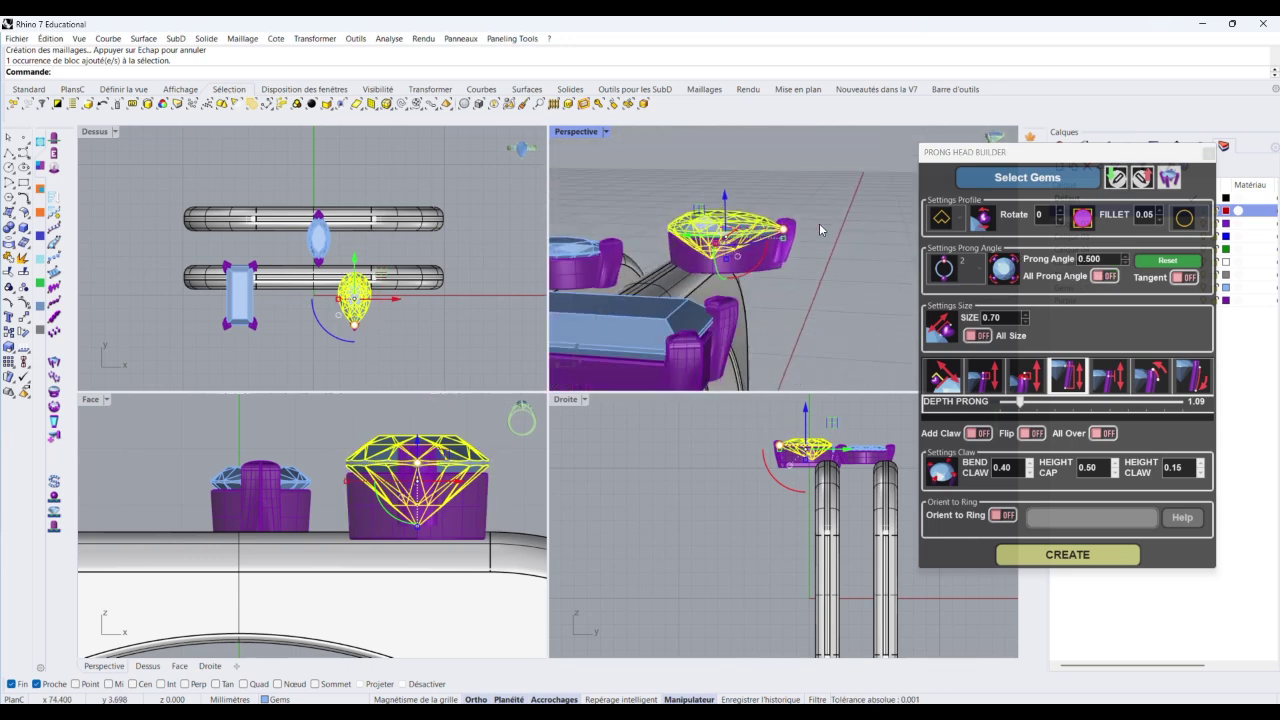
pyautogui.scroll(-2, 770, 285)
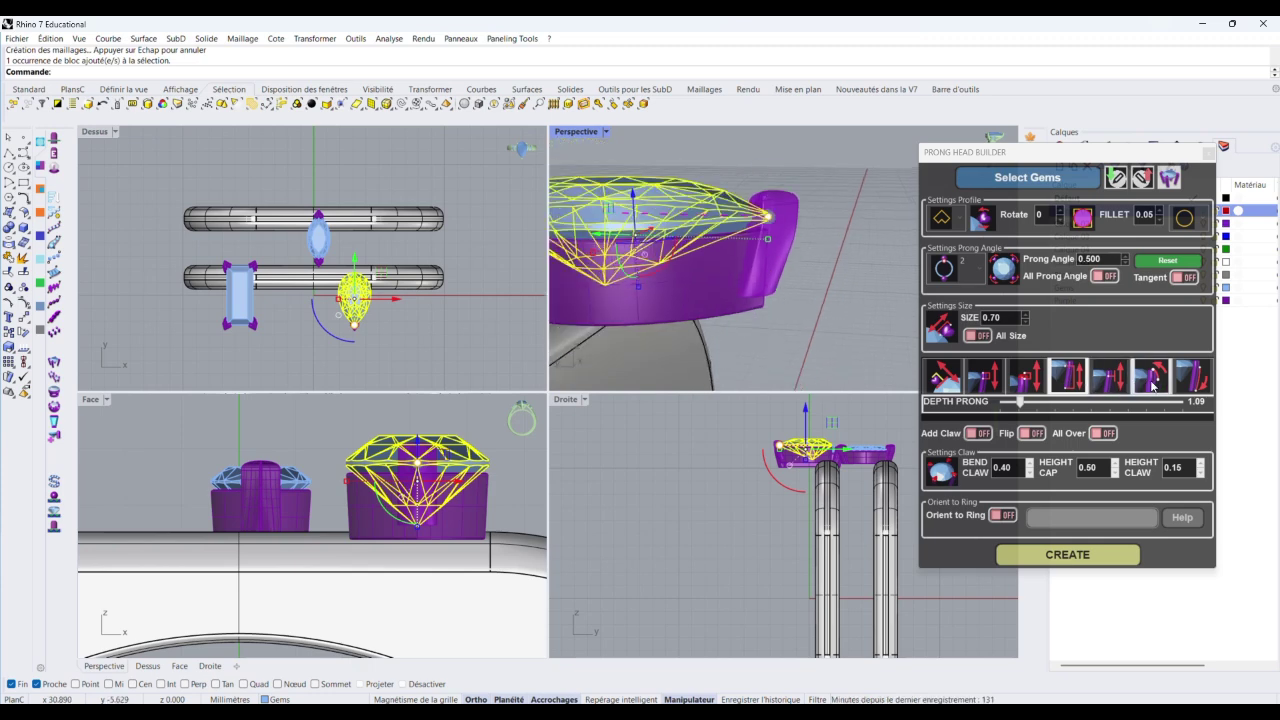
pyautogui.click(1077, 383)
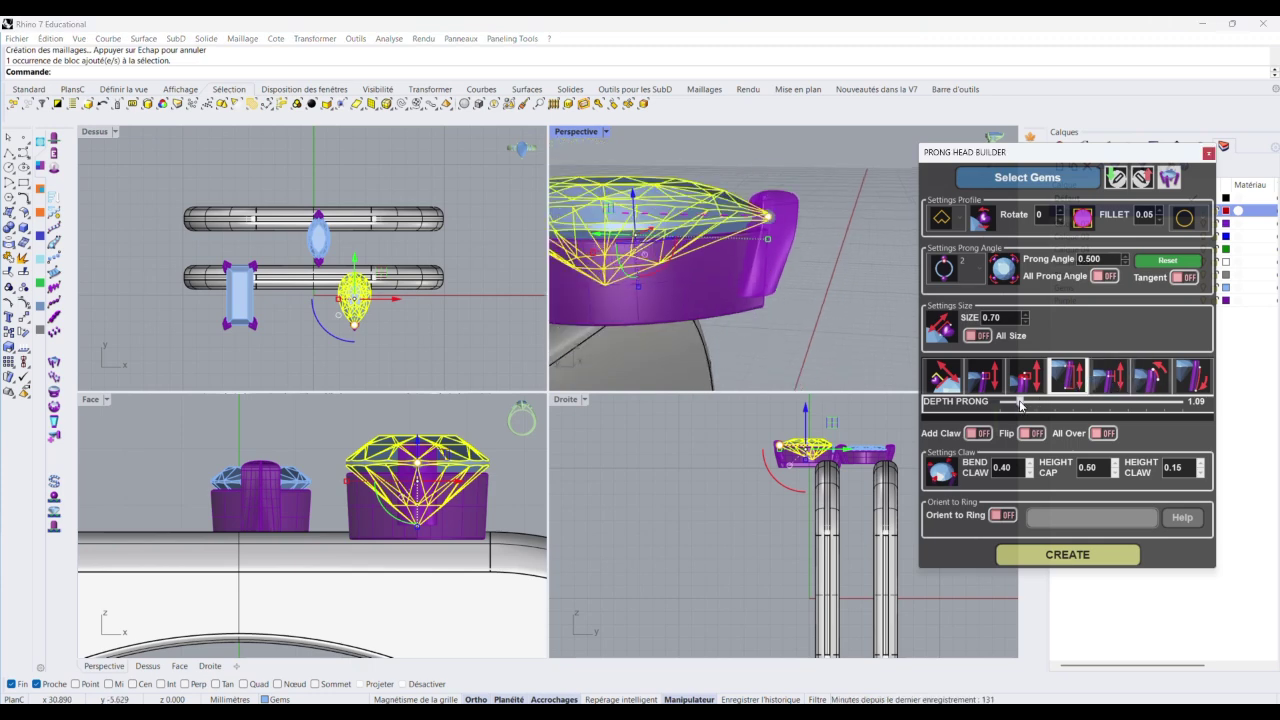
pyautogui.moveTo(1020, 405); pyautogui.dragTo(1025, 406)
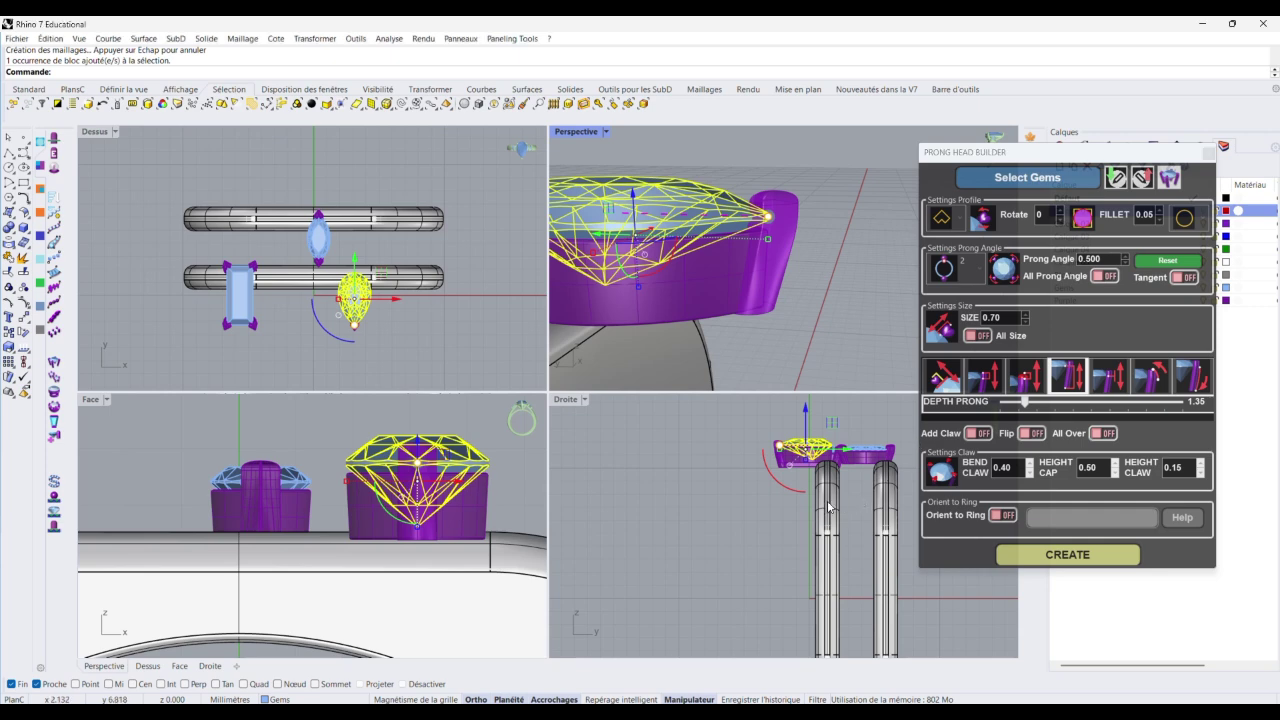
pyautogui.scroll(5, 774, 435)
pyautogui.scroll(8, 754, 470)
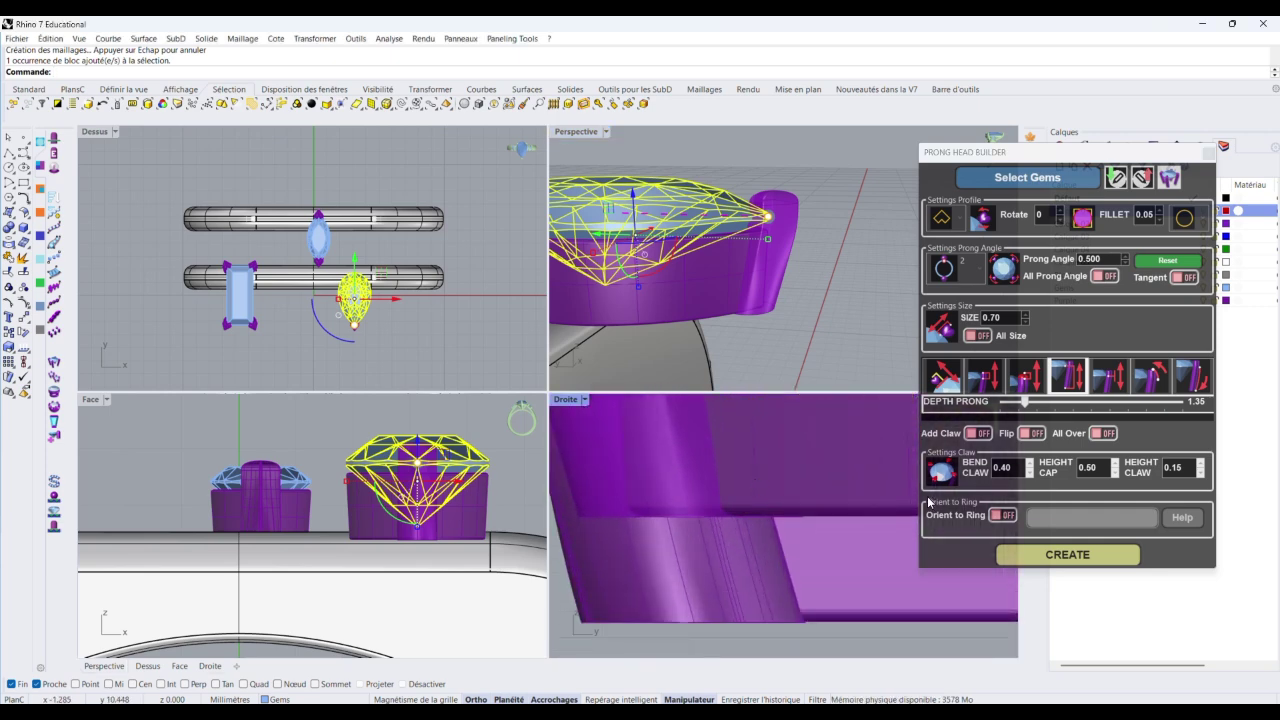
pyautogui.scroll(-6, 748, 486)
pyautogui.scroll(-4, 754, 239)
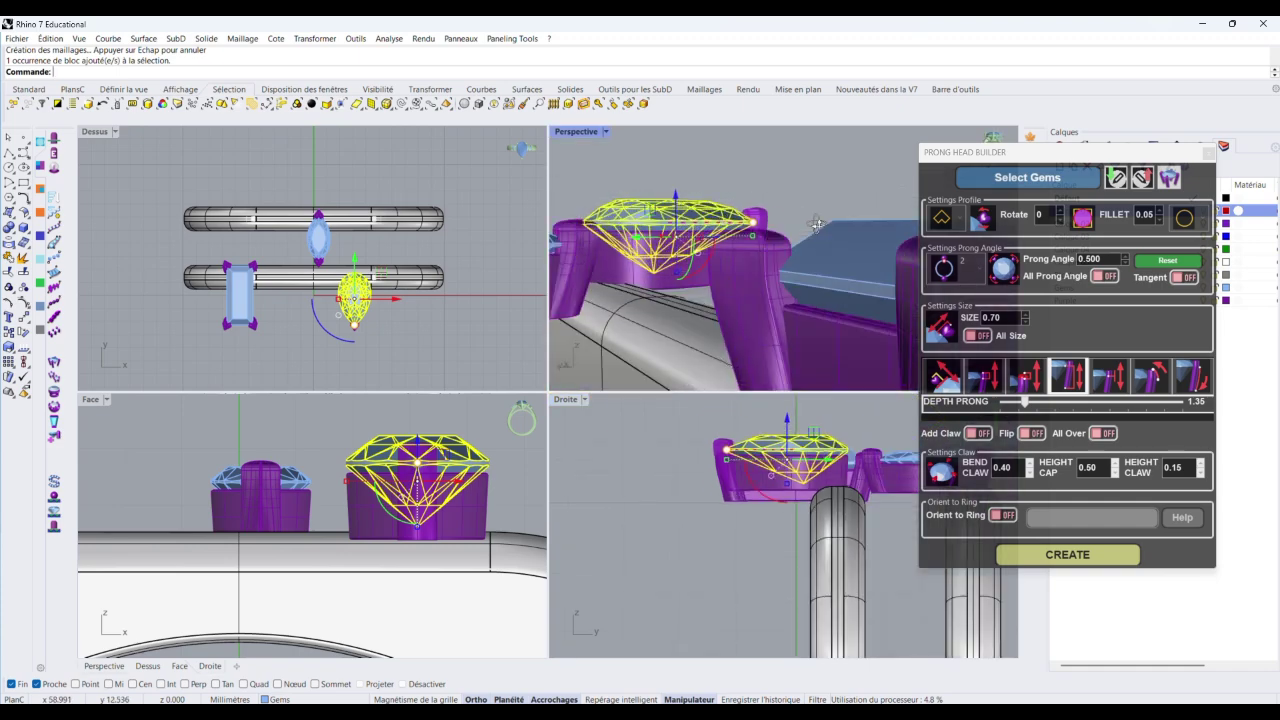
pyautogui.moveTo(817, 224); pyautogui.dragTo(767, 298, button='right')
pyautogui.click(1088, 555)
# Switch the prong profile to the round shape, profile 0, for the pear gem's remaining prongs
pyautogui.moveTo(836, 246); pyautogui.dragTo(769, 177, button='right')
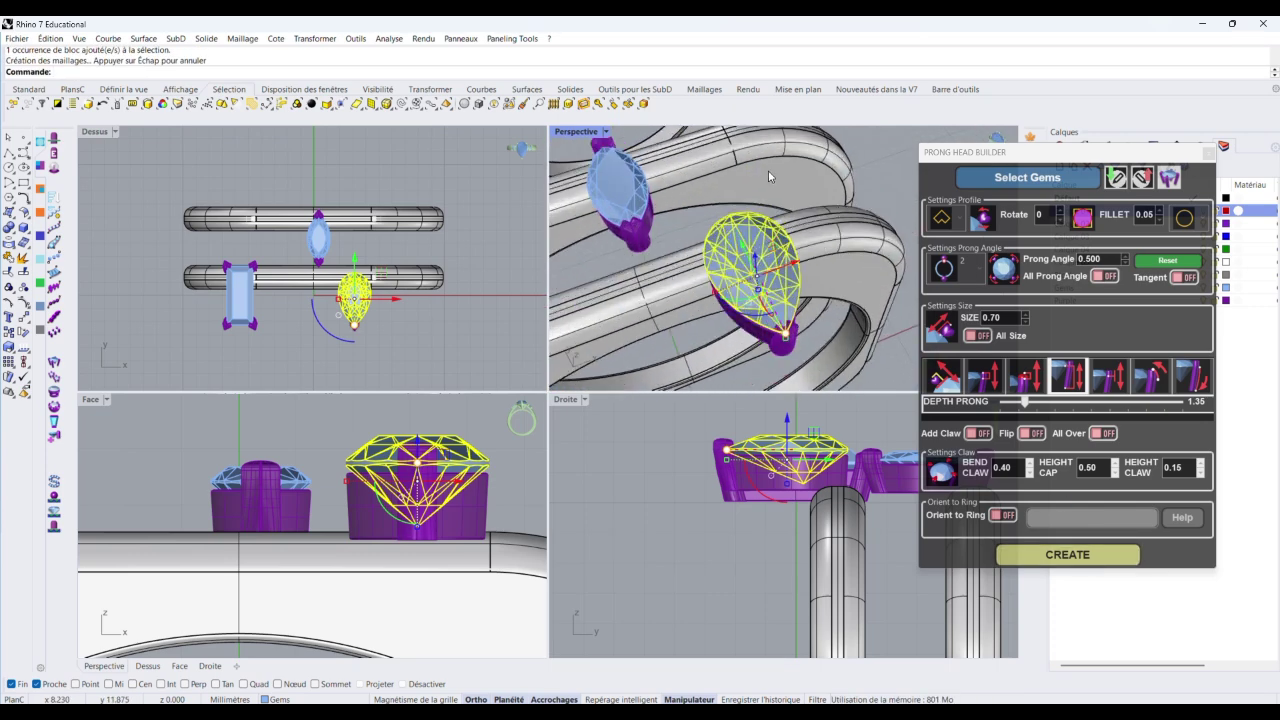
pyautogui.click(962, 220)
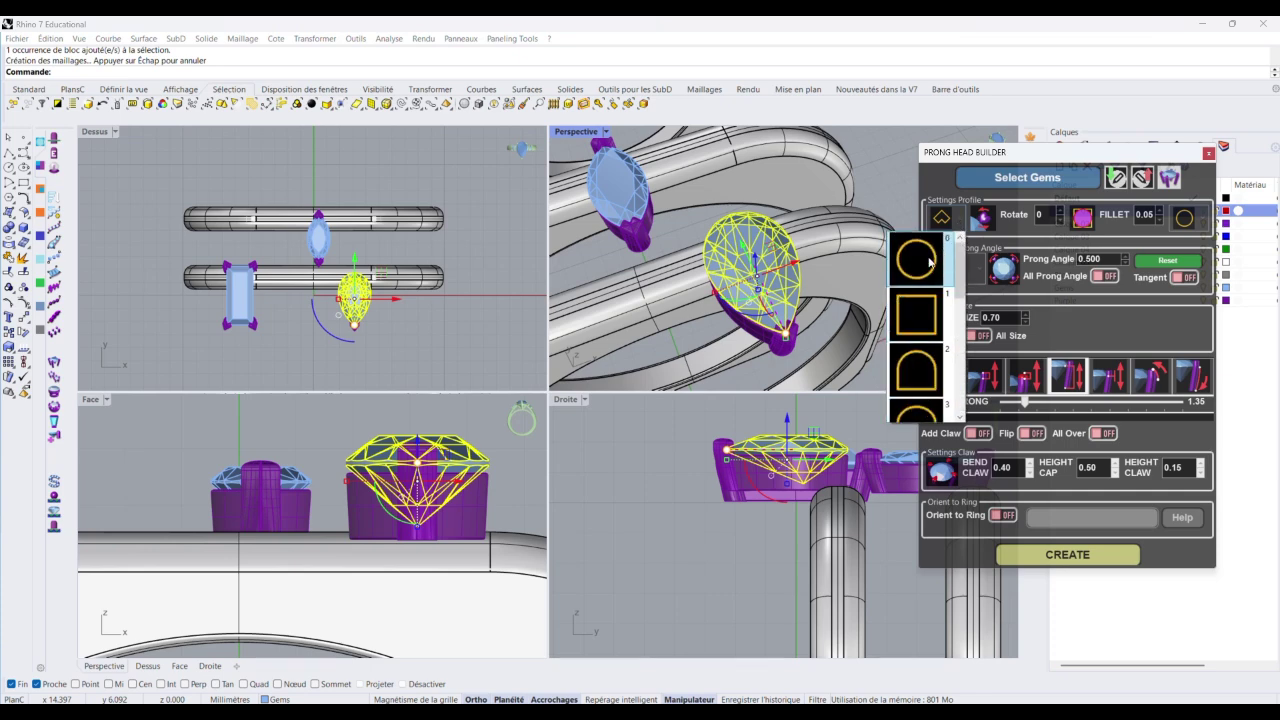
pyautogui.click(930, 262)
# Position two round prongs on the pear gem's rounded end at Prong Angle 0.880 with All Prong Angle on
pyautogui.moveTo(785, 343); pyautogui.dragTo(770, 220)
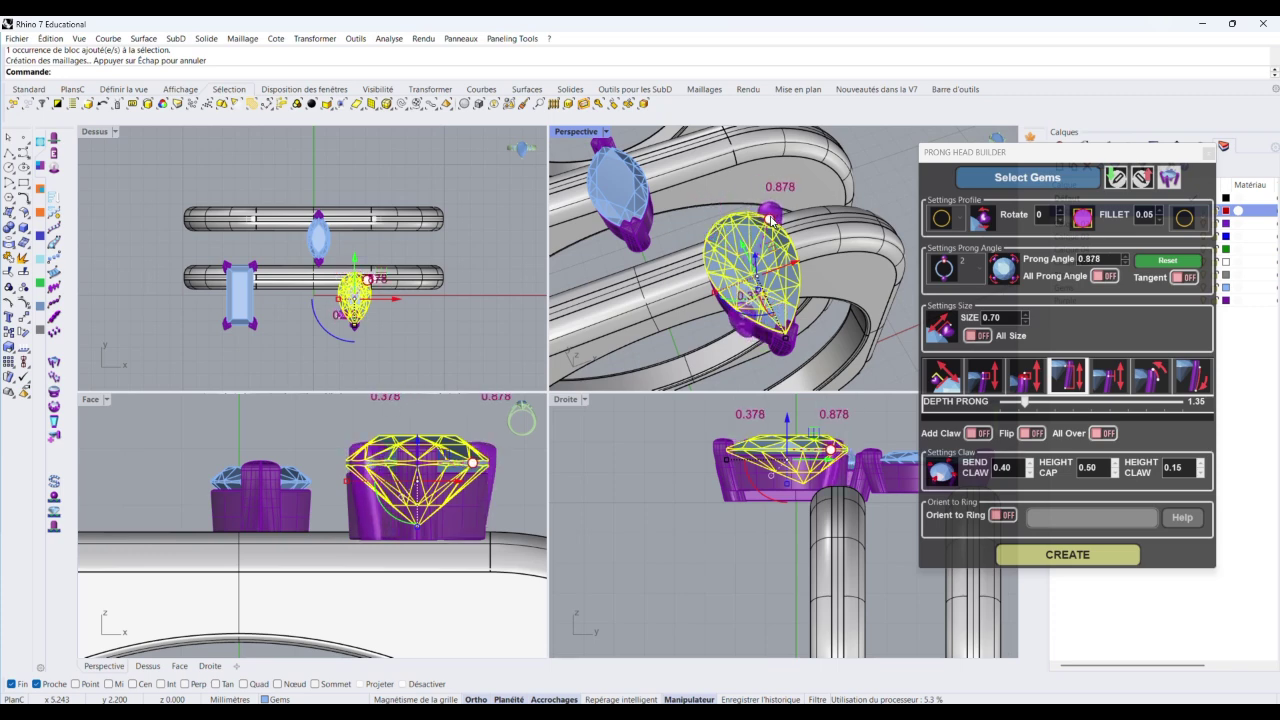
pyautogui.moveTo(770, 220); pyautogui.dragTo(769, 218)
pyautogui.click(1104, 278)
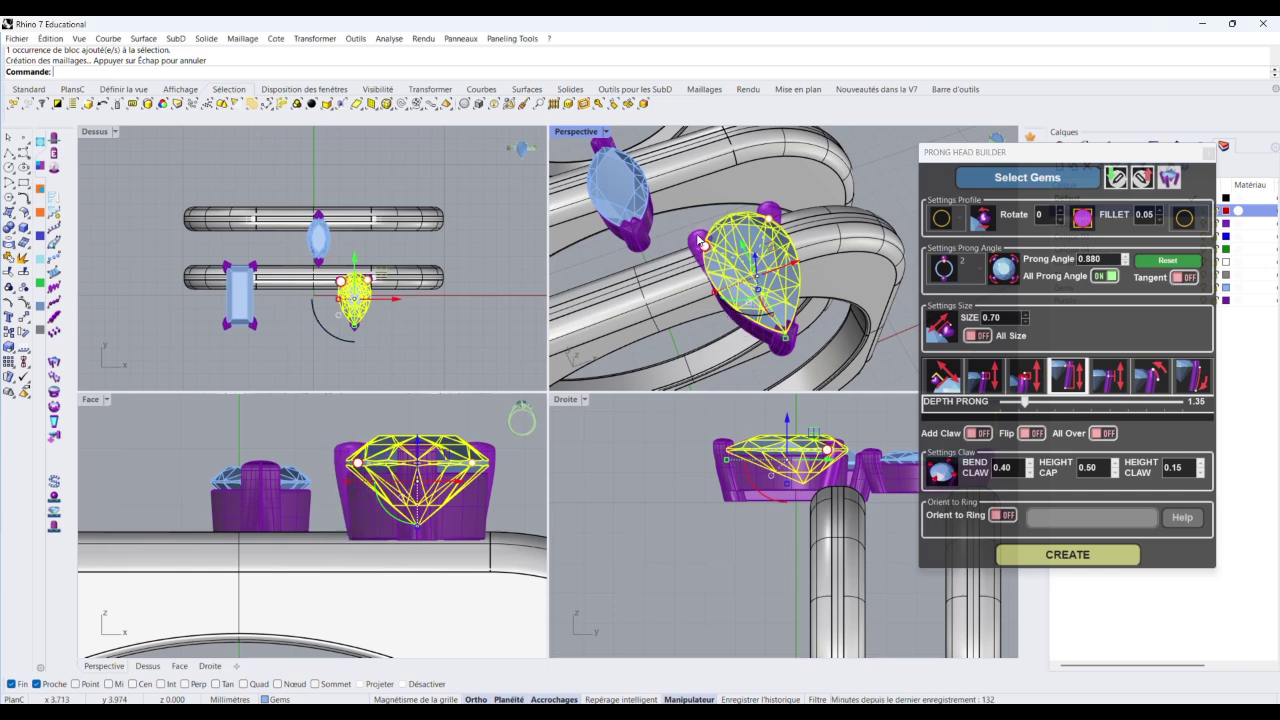
pyautogui.scroll(10, 705, 238)
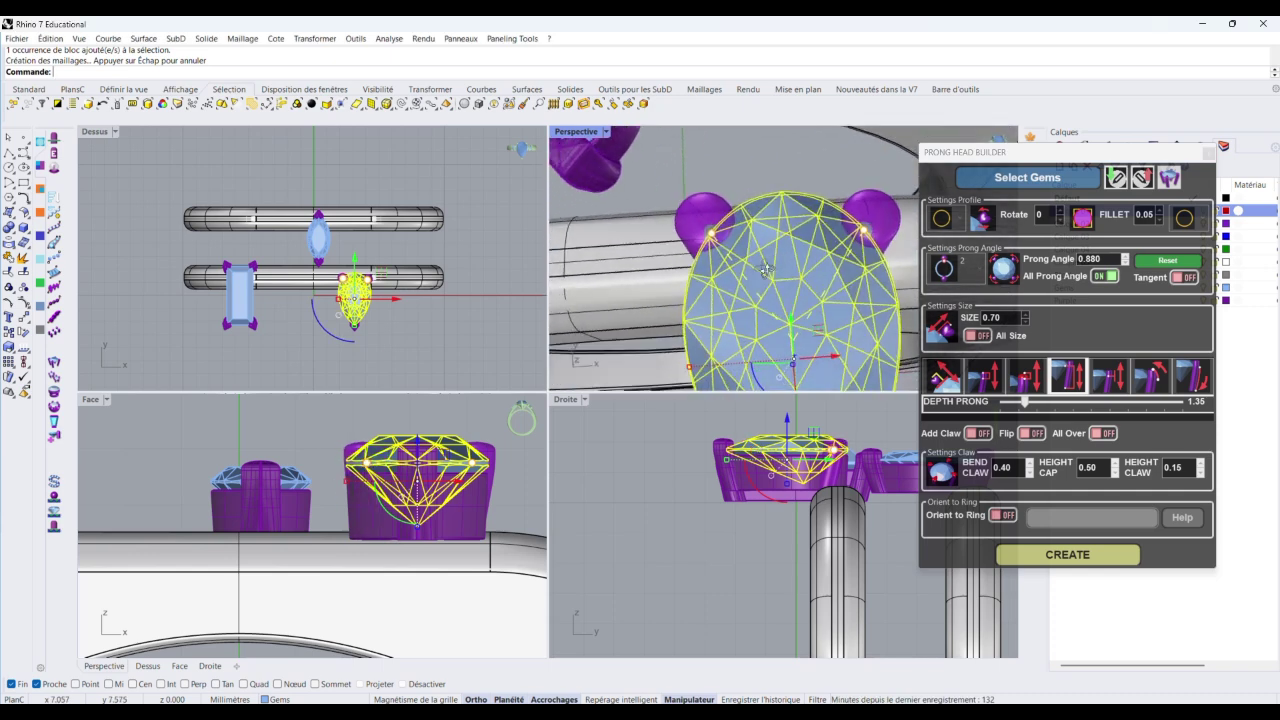
pyautogui.moveTo(717, 239); pyautogui.dragTo(709, 241)
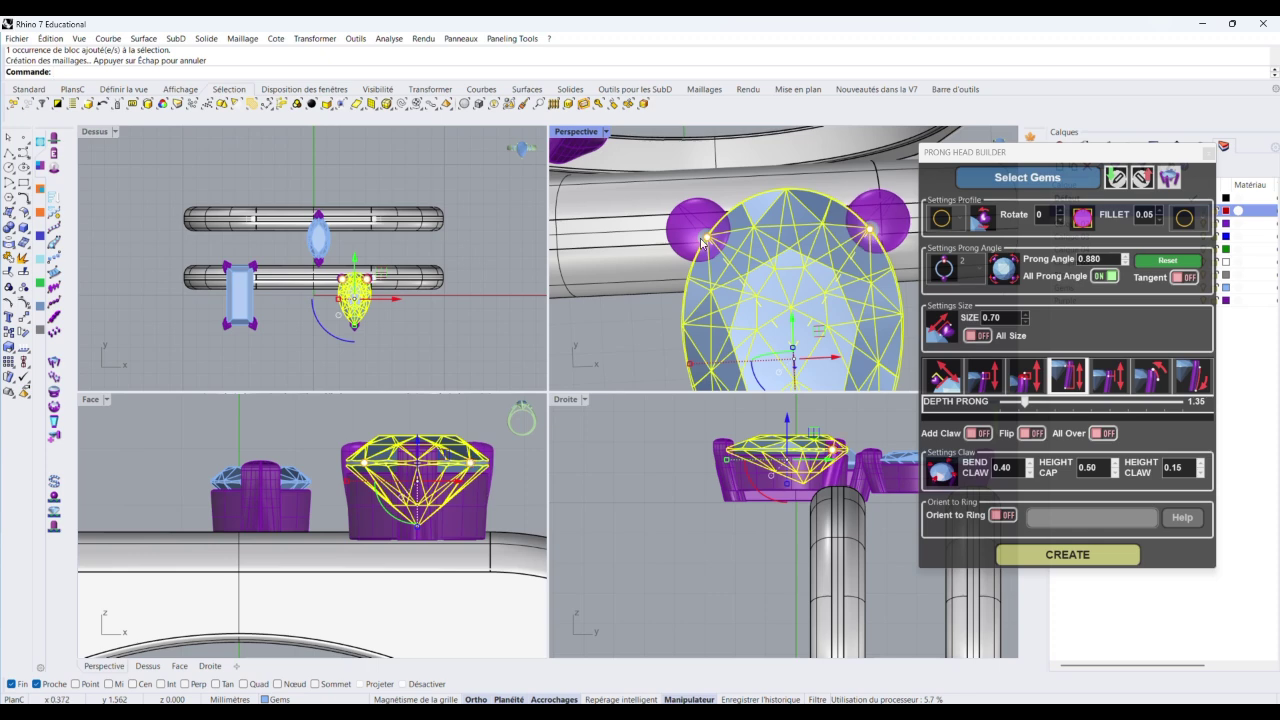
pyautogui.moveTo(705, 238); pyautogui.dragTo(707, 239)
pyautogui.scroll(-6, 705, 238)
# Set the Bend Bottom of the pear gem's two round prongs to 0.30, create them and close Prong Head Builder
pyautogui.moveTo(790, 260); pyautogui.dragTo(977, 131, button='right')
pyautogui.scroll(9, 760, 278)
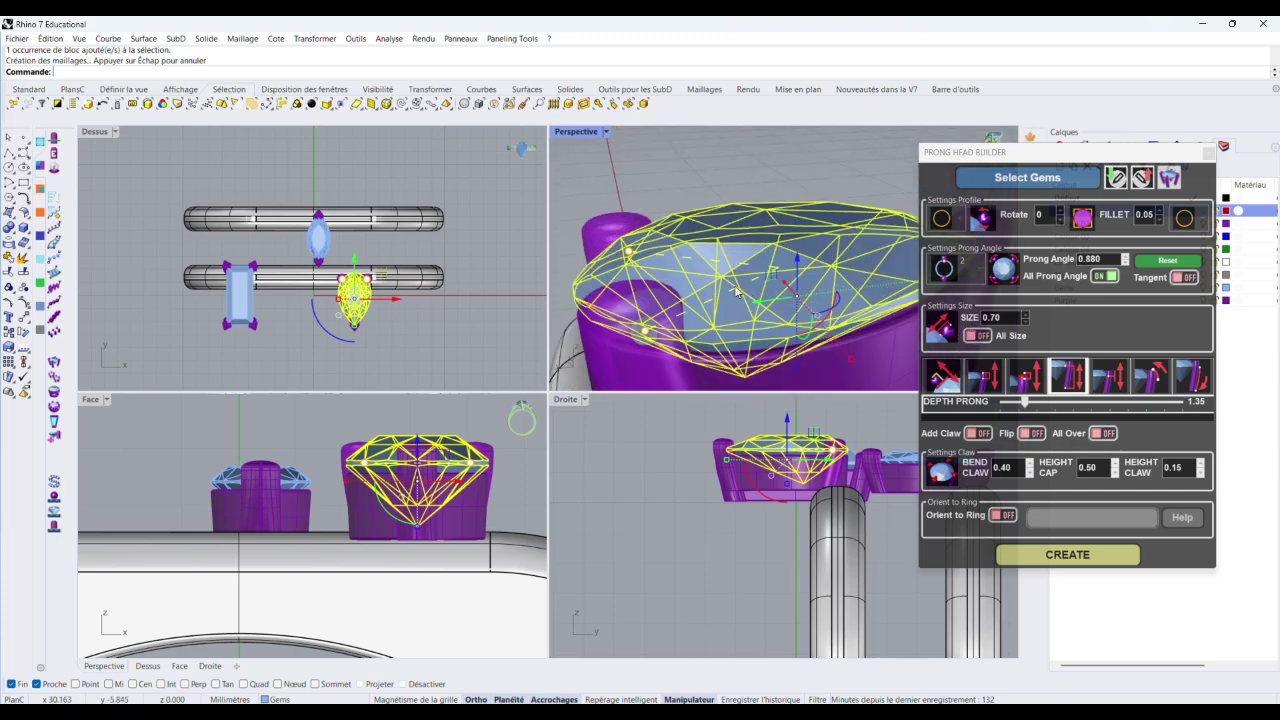
pyautogui.moveTo(740, 293); pyautogui.dragTo(640, 311, button='right')
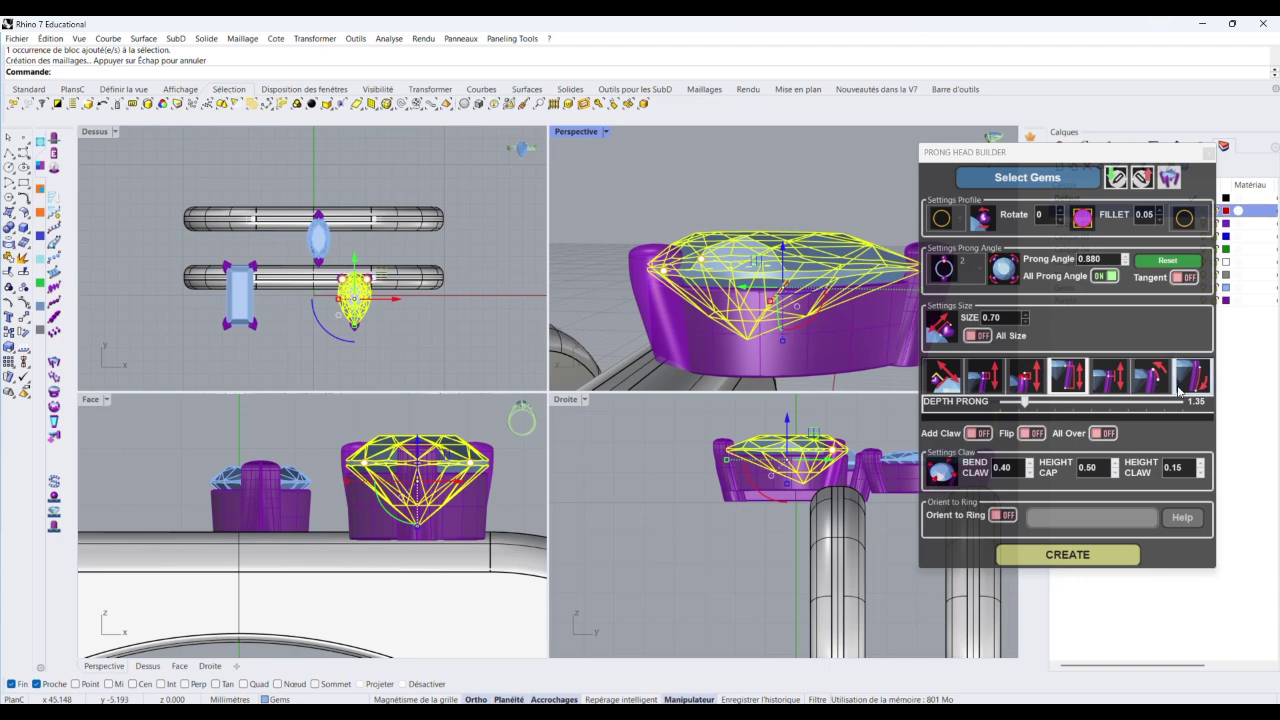
pyautogui.click(1192, 376)
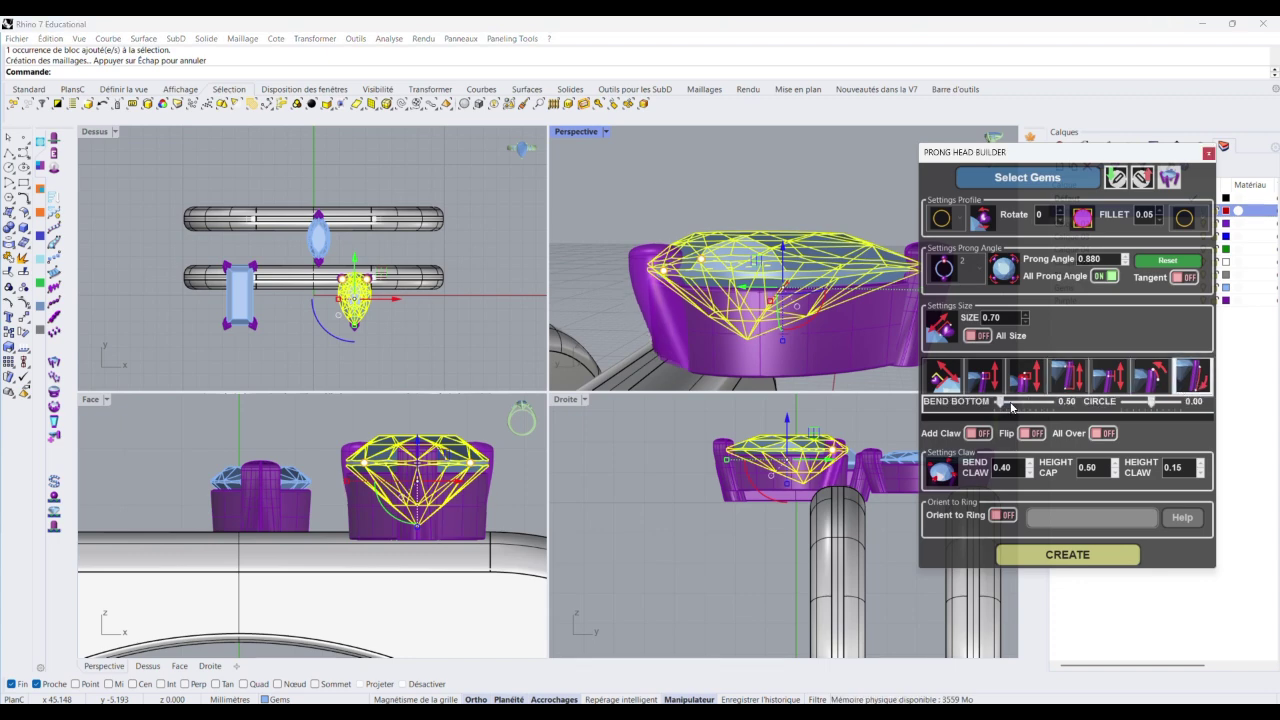
pyautogui.moveTo(1002, 404); pyautogui.dragTo(999, 404)
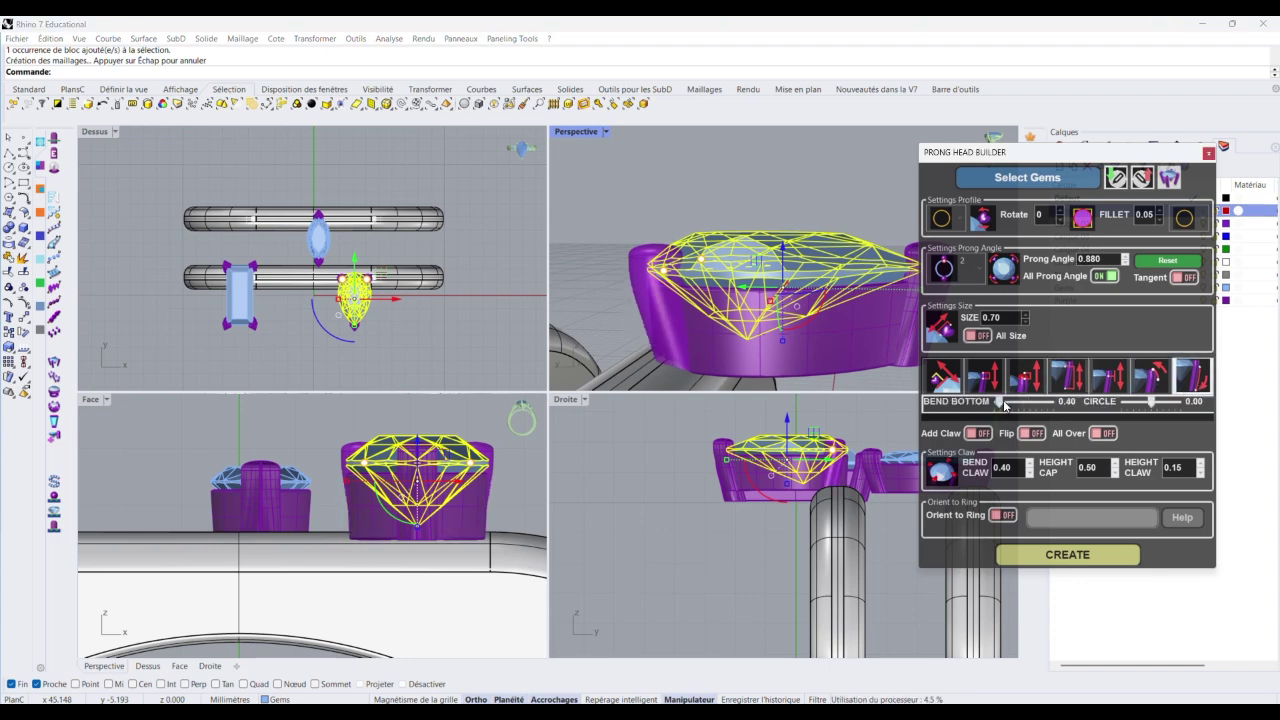
pyautogui.scroll(-7, 843, 330)
pyautogui.moveTo(843, 330); pyautogui.dragTo(715, 346, button='right')
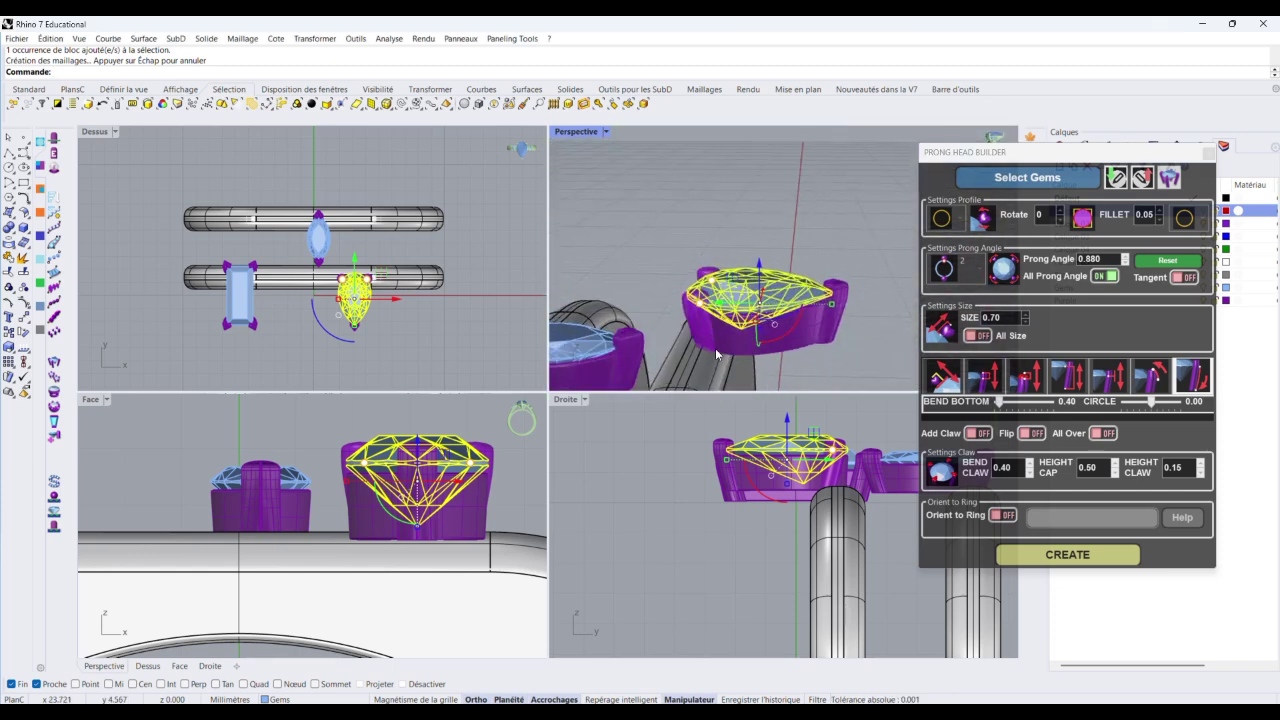
pyautogui.scroll(2, 715, 348)
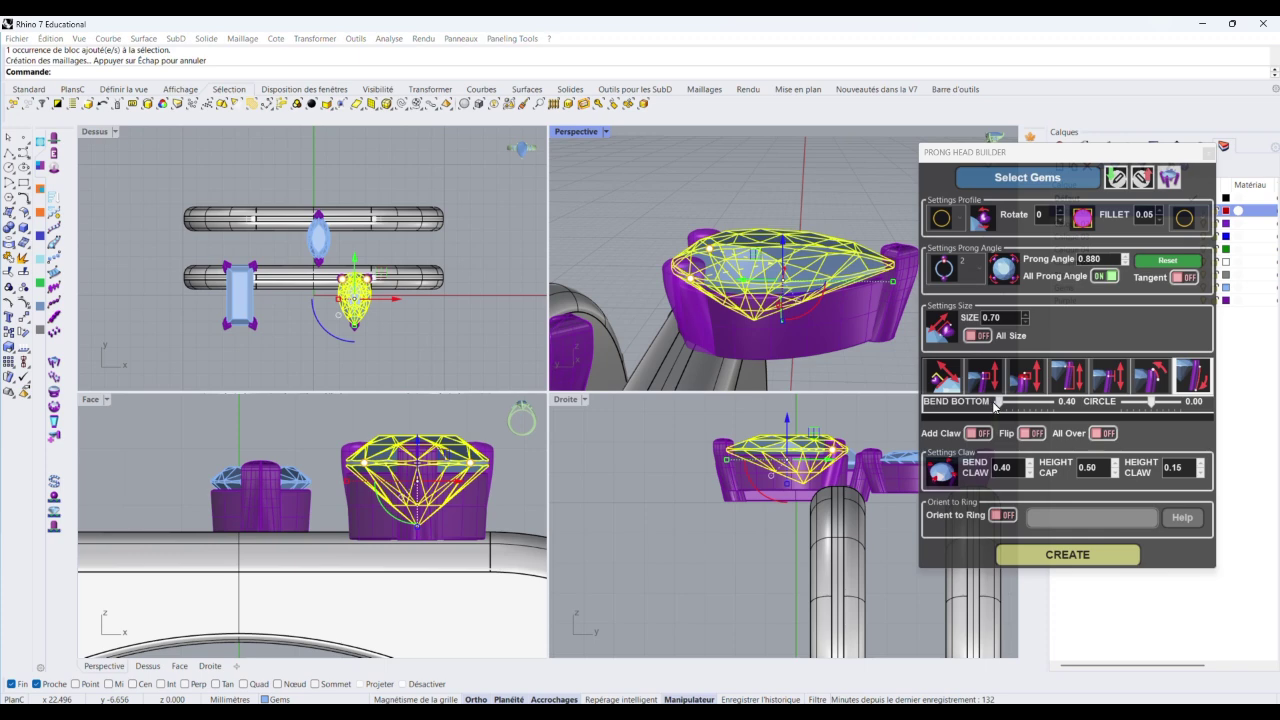
pyautogui.moveTo(995, 406); pyautogui.dragTo(993, 406)
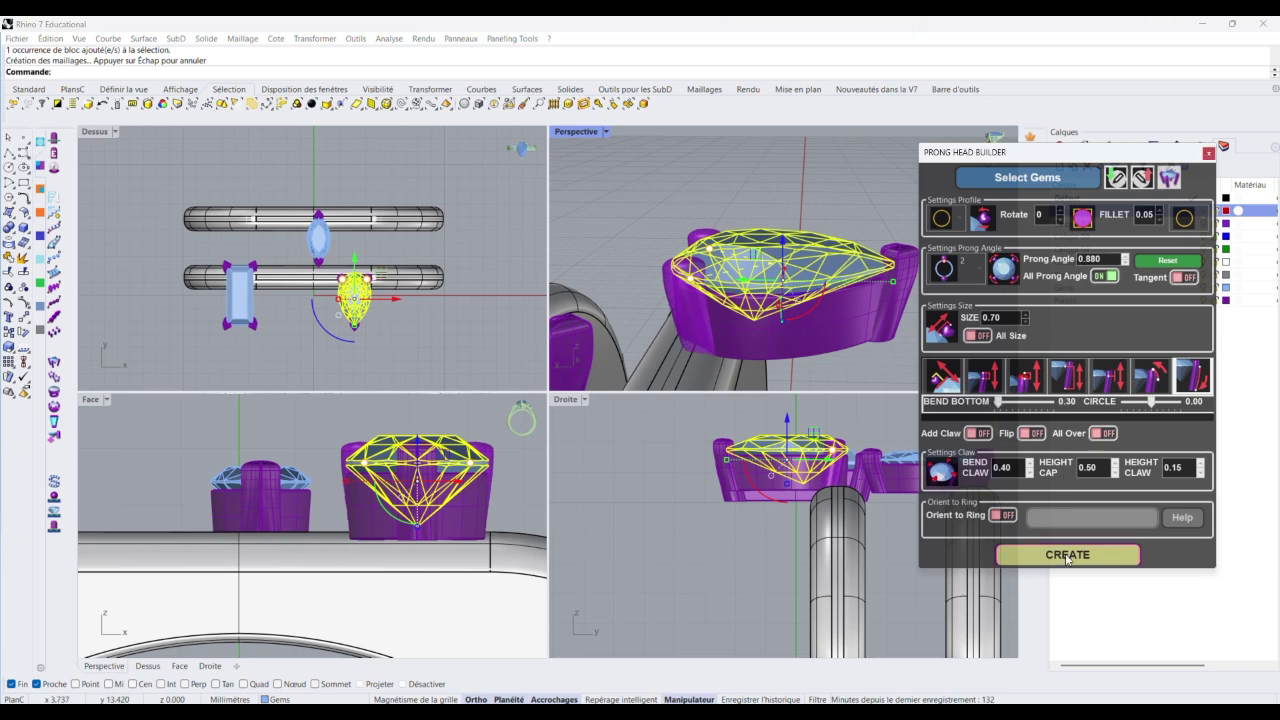
pyautogui.moveTo(800, 300); pyautogui.dragTo(712, 342, button='right')
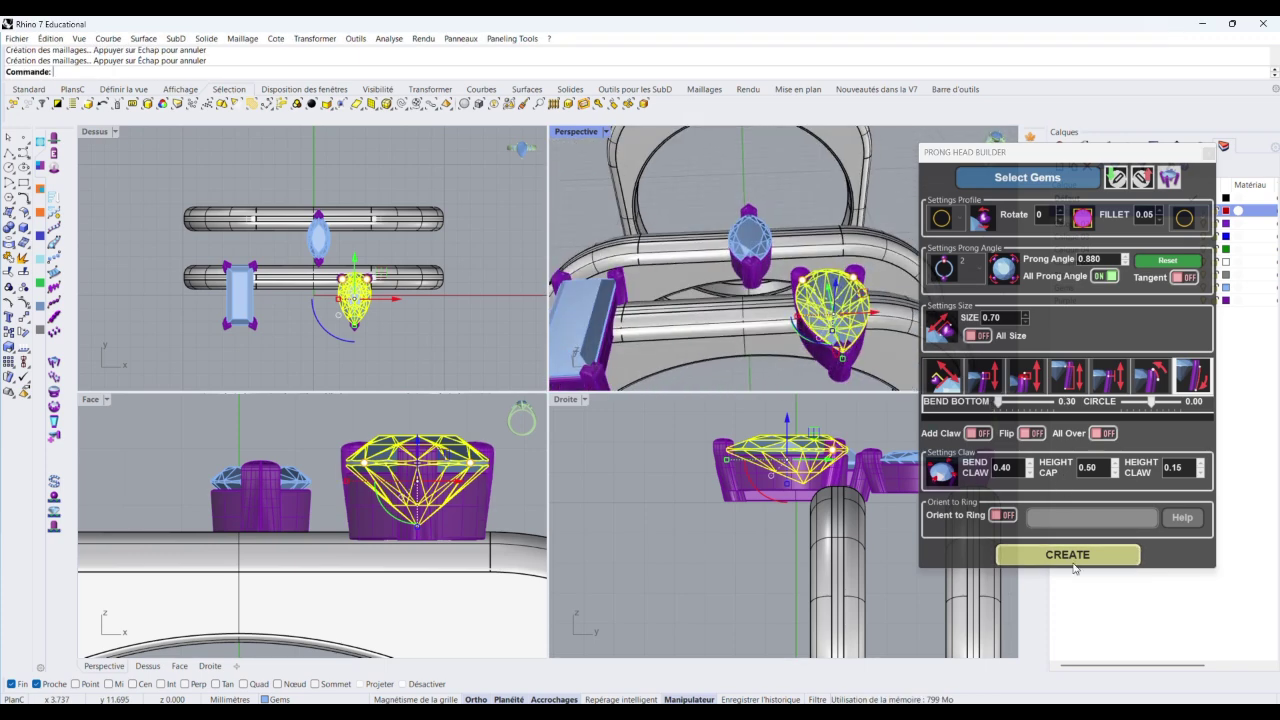
pyautogui.click(1208, 153)
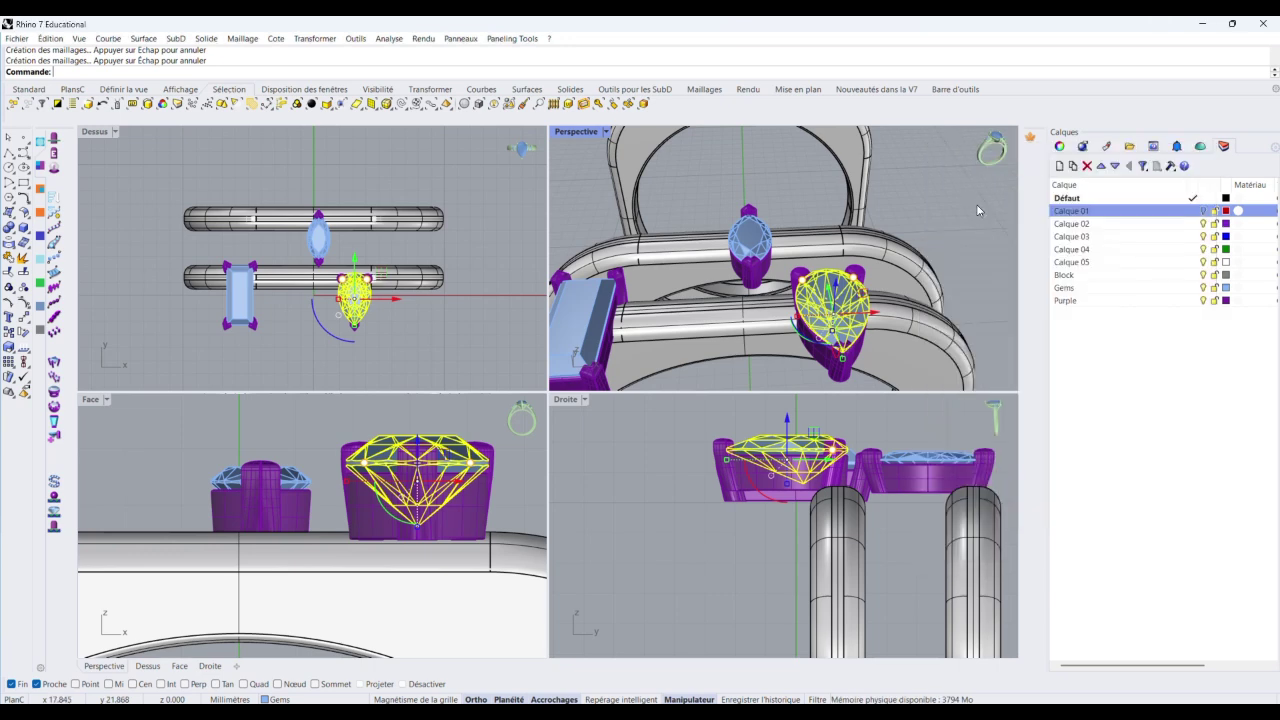
pyautogui.click(978, 210)
# Hide the Gems layer and Boolean-union all the bezels with their prongs
pyautogui.scroll(-5, 785, 182)
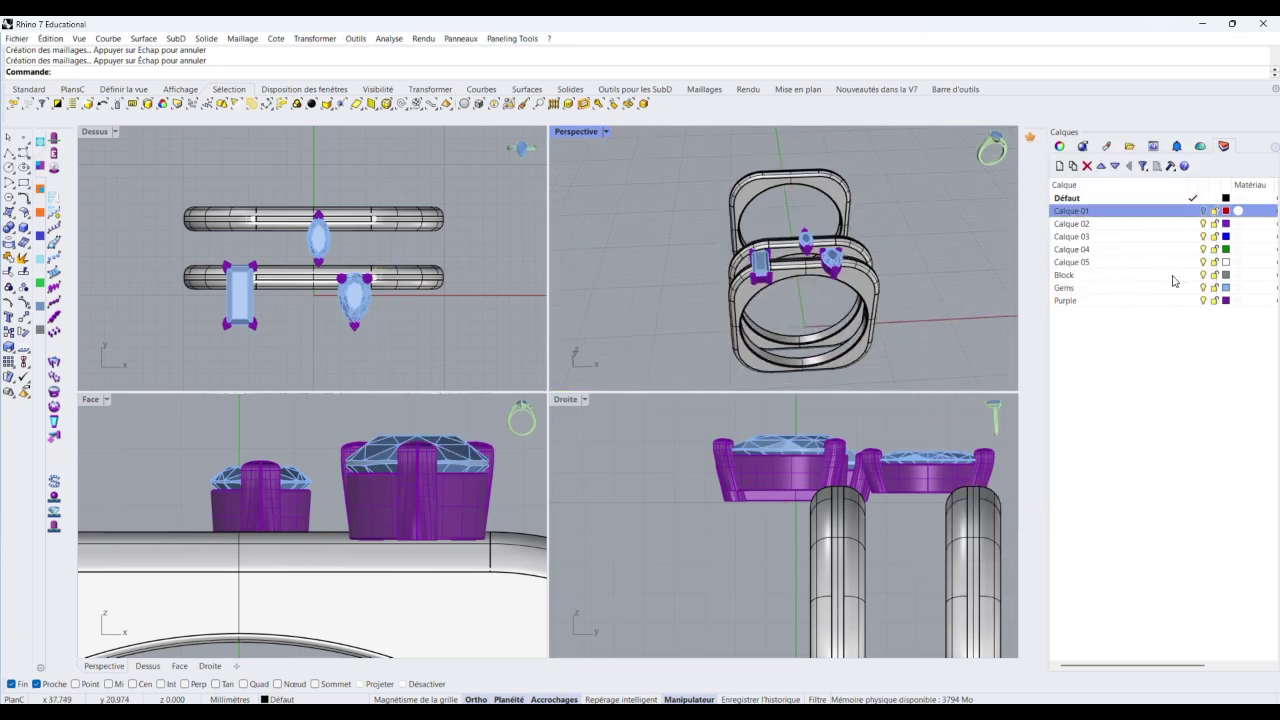
pyautogui.click(1203, 301)
pyautogui.scroll(3, 818, 256)
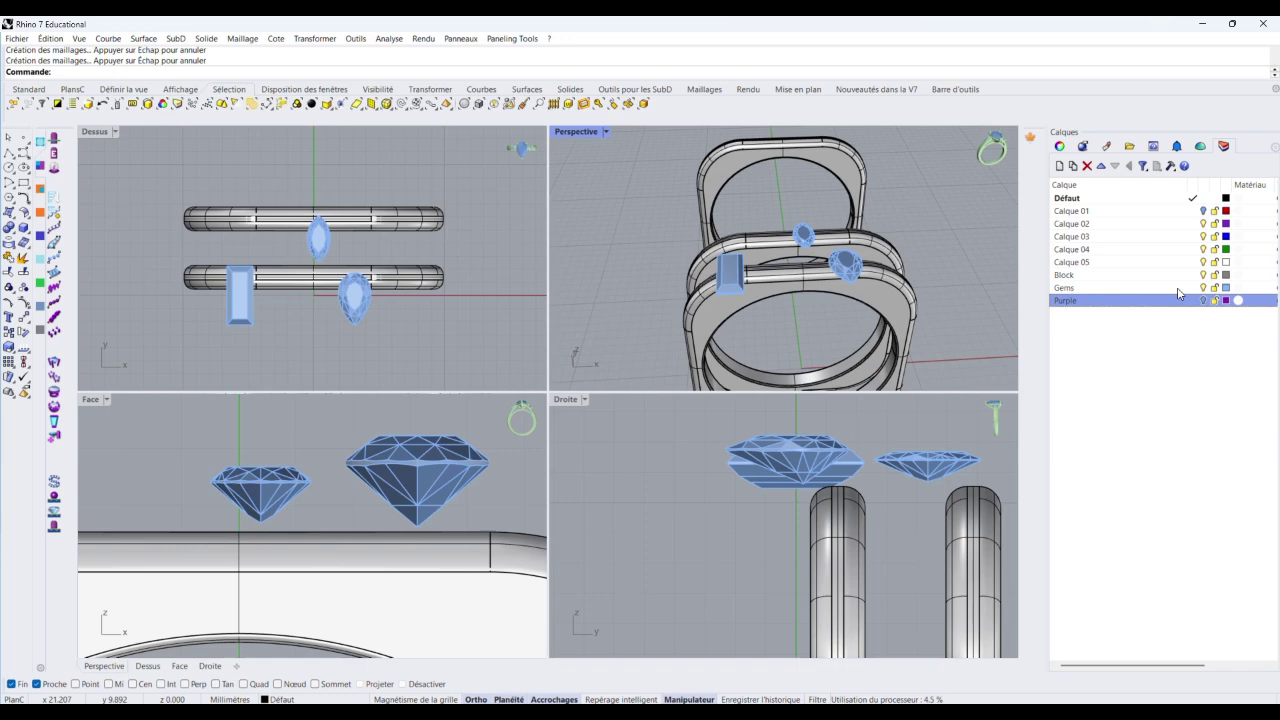
pyautogui.click(1203, 300)
pyautogui.click(1203, 287)
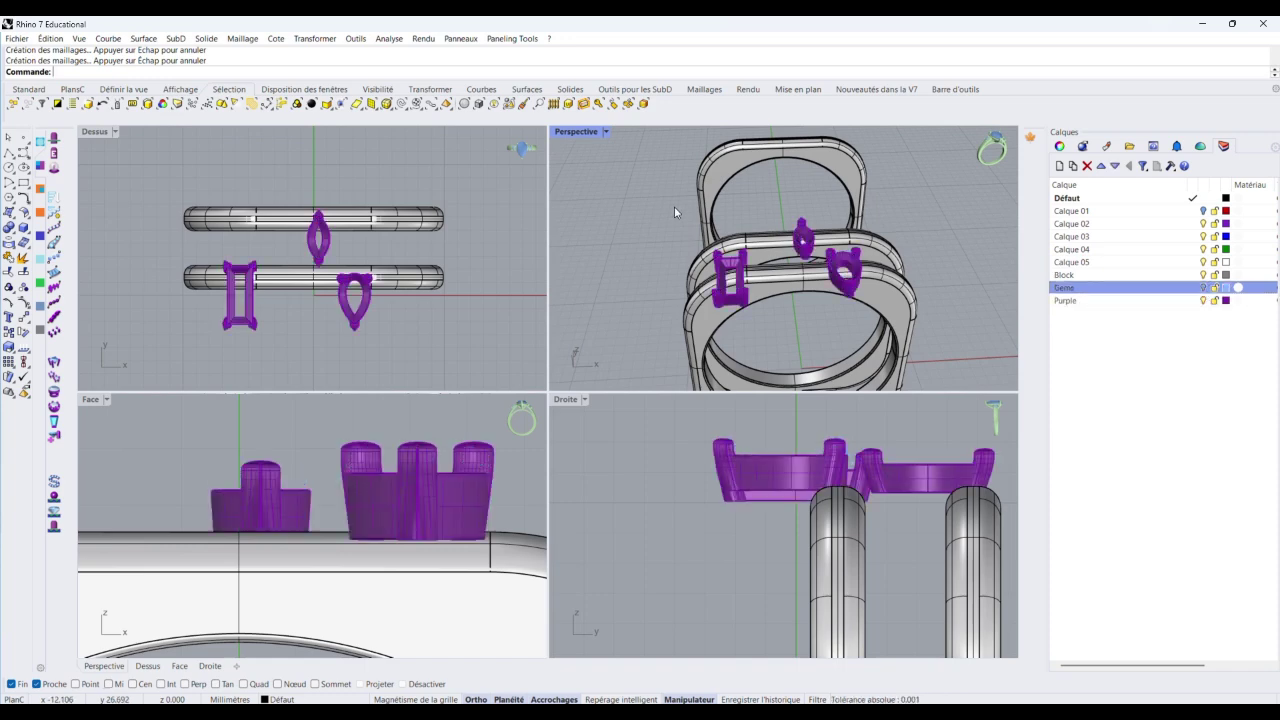
pyautogui.moveTo(667, 206); pyautogui.dragTo(904, 318)
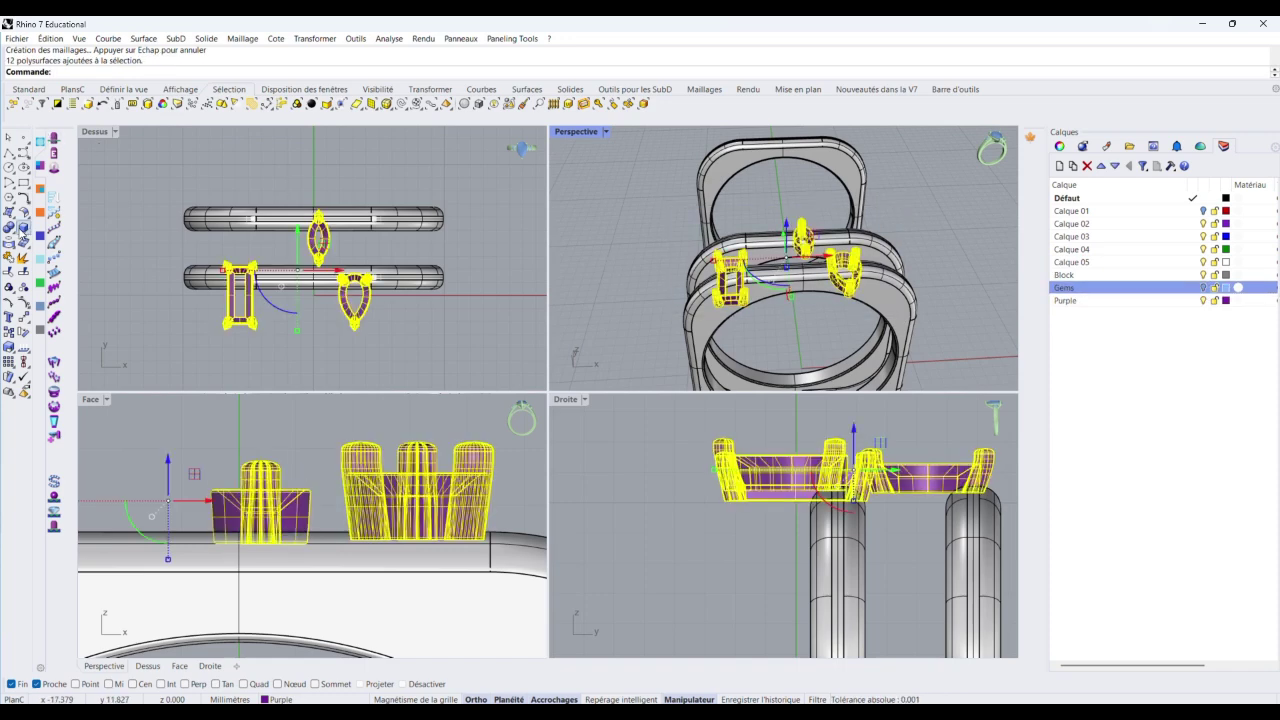
pyautogui.click(8, 229)
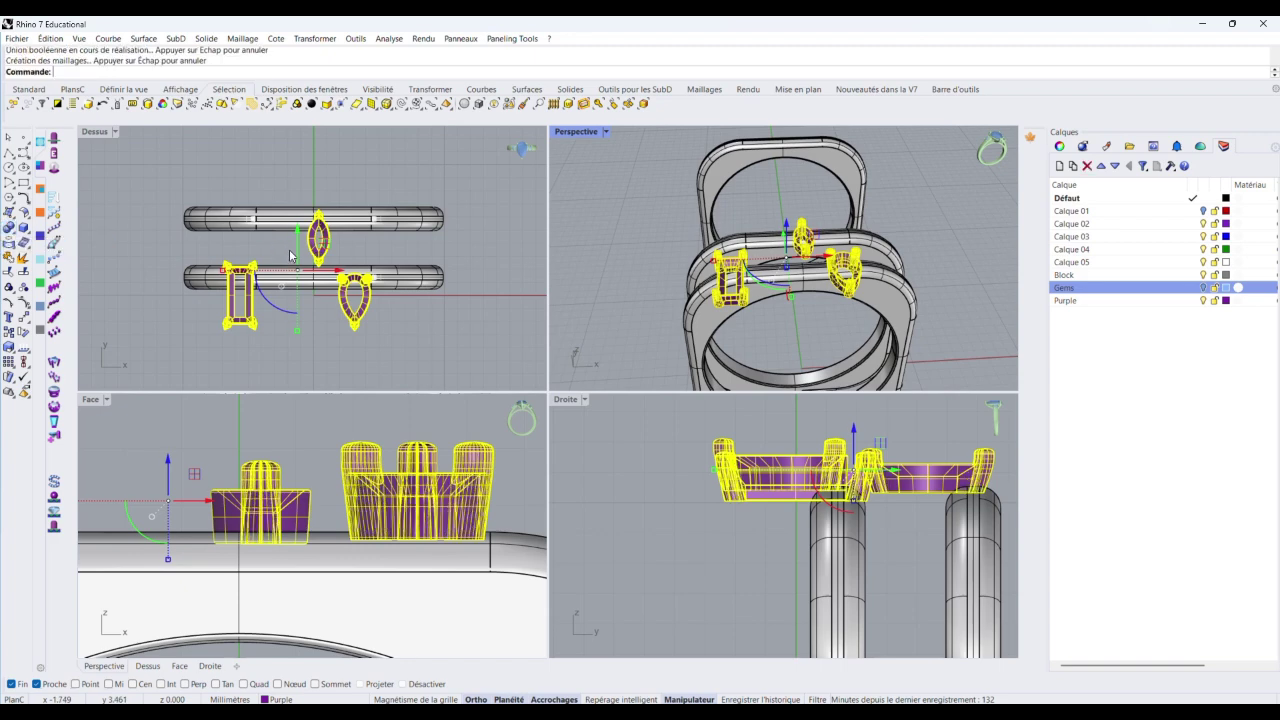
# Show the Gems layer again and clear the selection of the united settings
pyautogui.click(1204, 288)
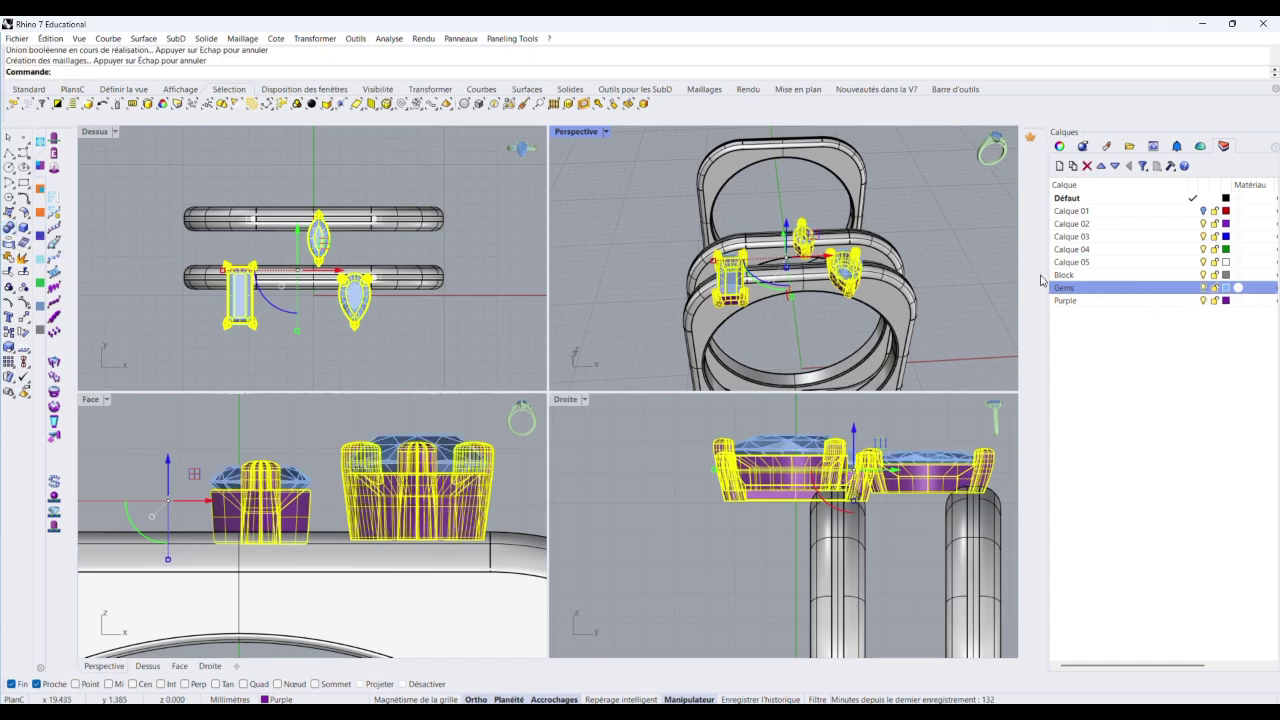
pyautogui.moveTo(846, 298)
pyautogui.mouseDown(button='right')
pyautogui.moveTo(820, 208)
pyautogui.moveTo(865, 316)
pyautogui.moveTo(850, 287)
pyautogui.mouseUp(button='right')
pyautogui.click(891, 198)
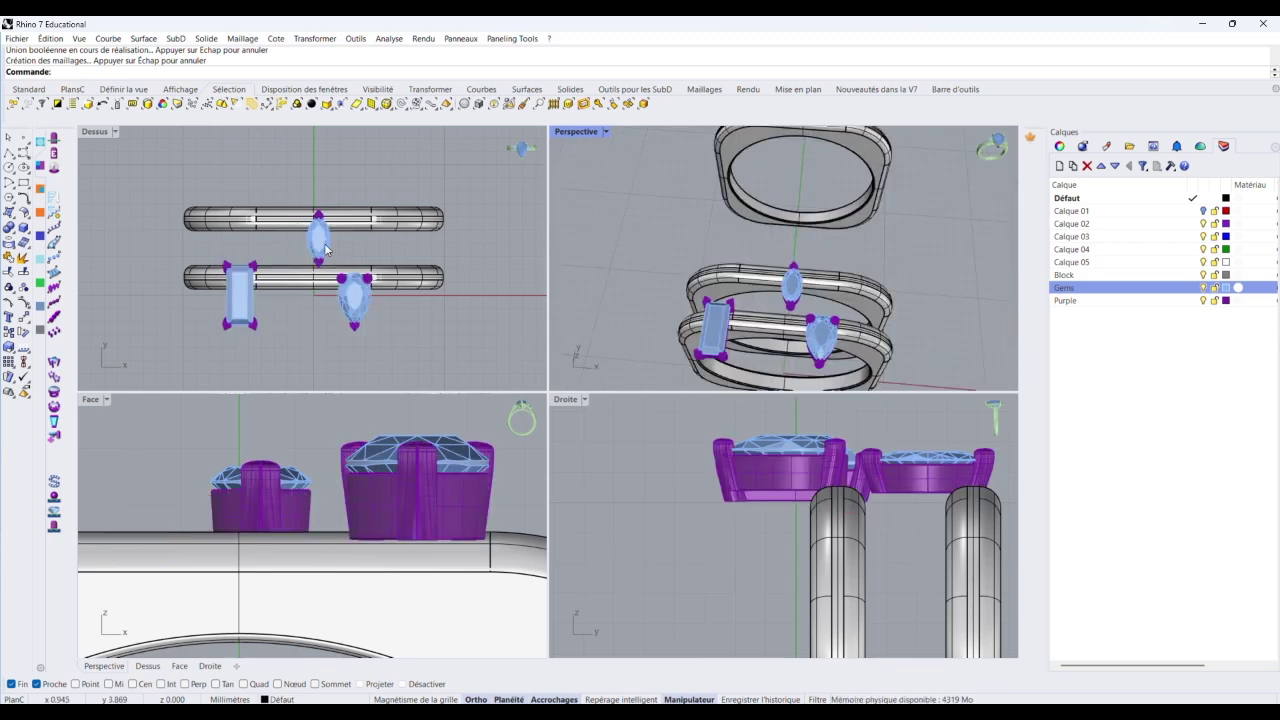
# In an enlarged top view, move the distant third ring straight toward the other two rings
pyautogui.doubleClick(97, 131)
pyautogui.scroll(-2, 458, 232)
pyautogui.scroll(2, 469, 271)
pyautogui.click(469, 271)
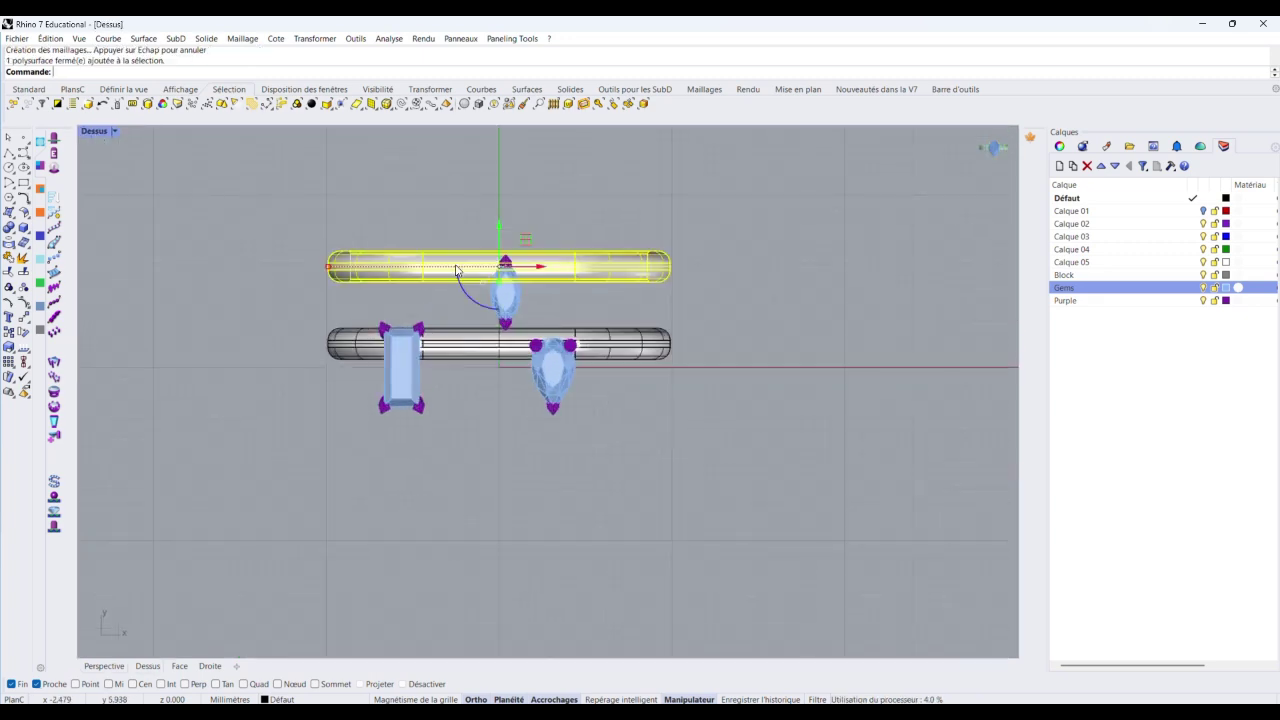
pyautogui.scroll(-4, 478, 330)
pyautogui.click(493, 192)
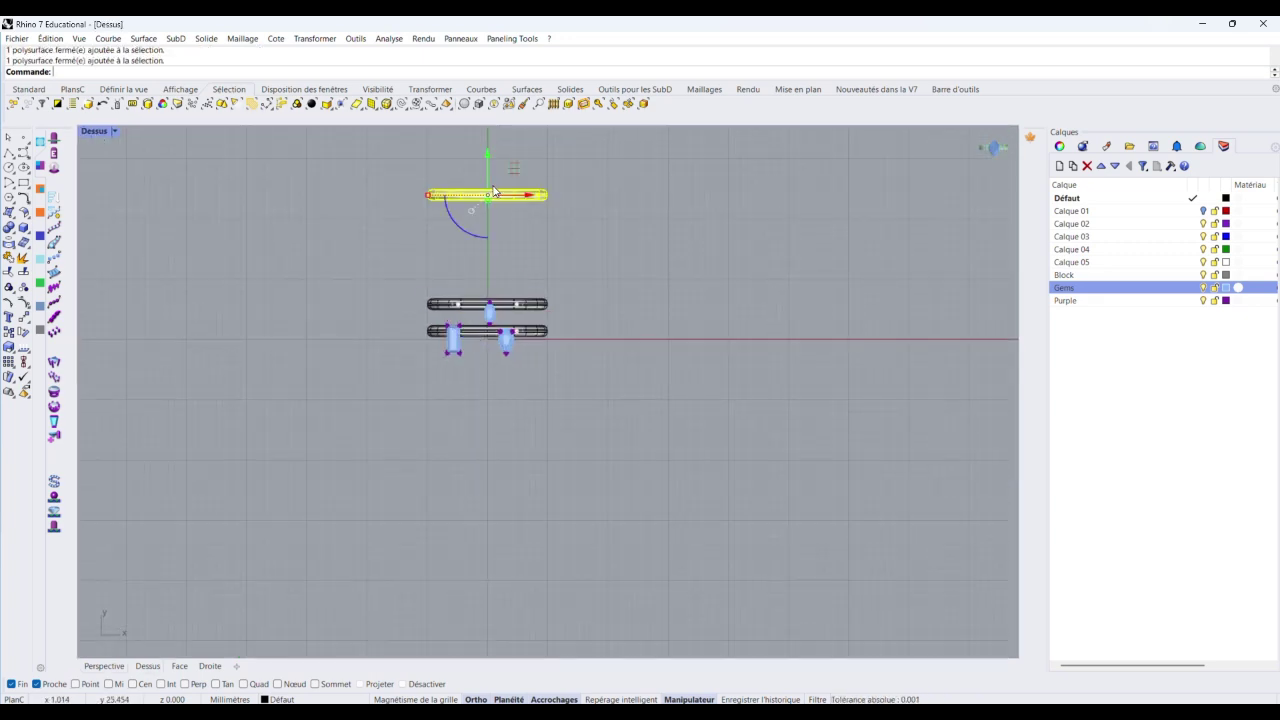
pyautogui.moveTo(489, 170); pyautogui.dragTo(489, 224)
pyautogui.scroll(5, 471, 289)
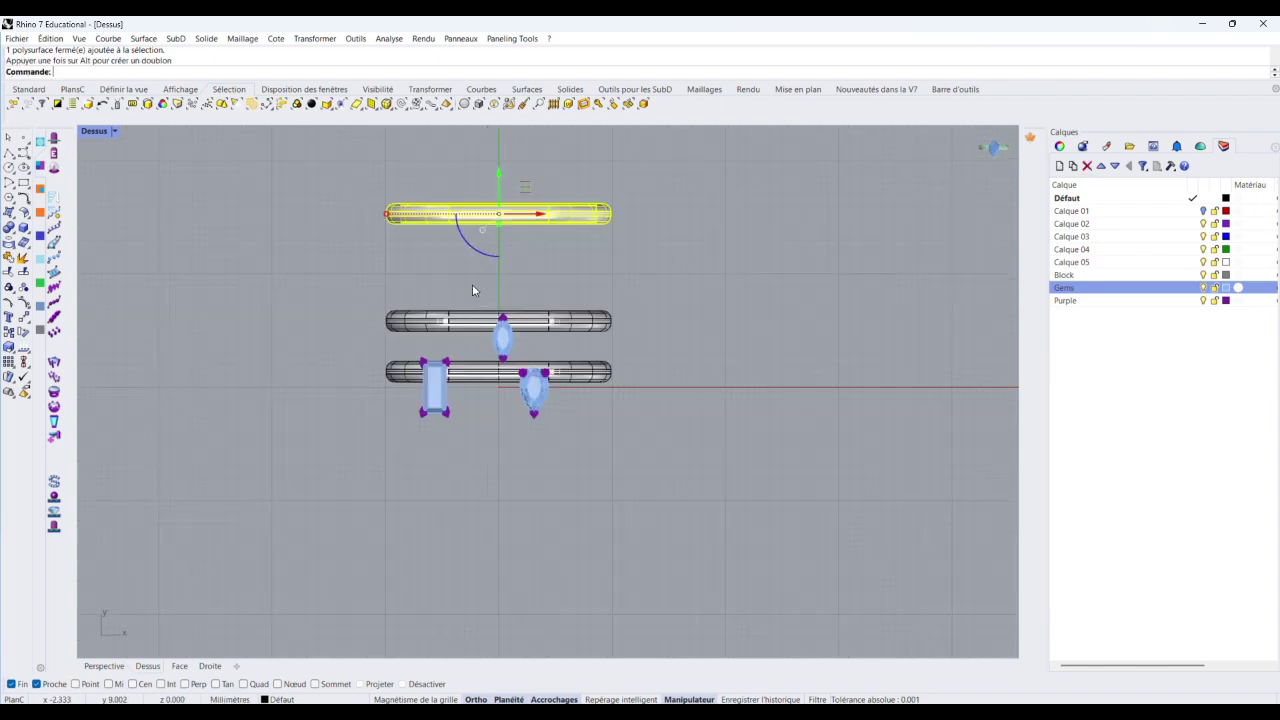
# Move the rectangular gem with its setting from the front ring onto the rear ring and restore the four-view layout
pyautogui.click(432, 442)
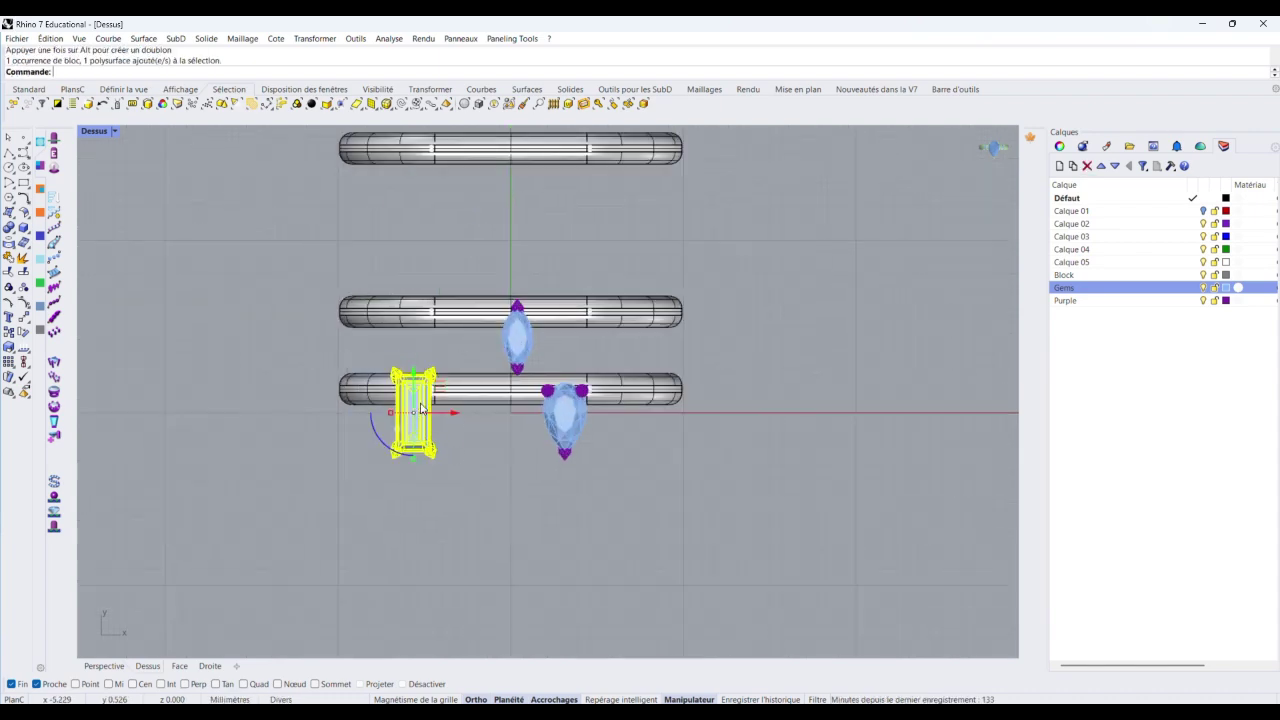
pyautogui.scroll(-3, 421, 408)
pyautogui.moveTo(423, 406); pyautogui.dragTo(433, 276)
pyautogui.scroll(5, 468, 288)
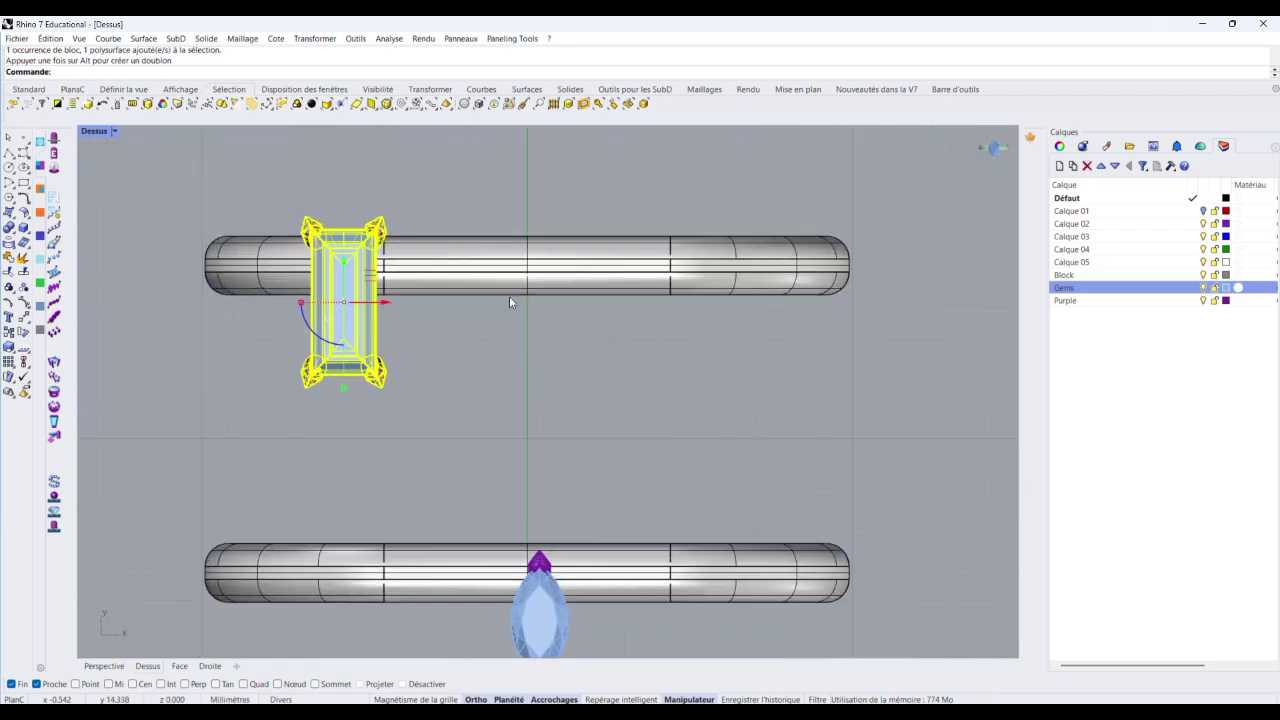
pyautogui.doubleClick(93, 132)
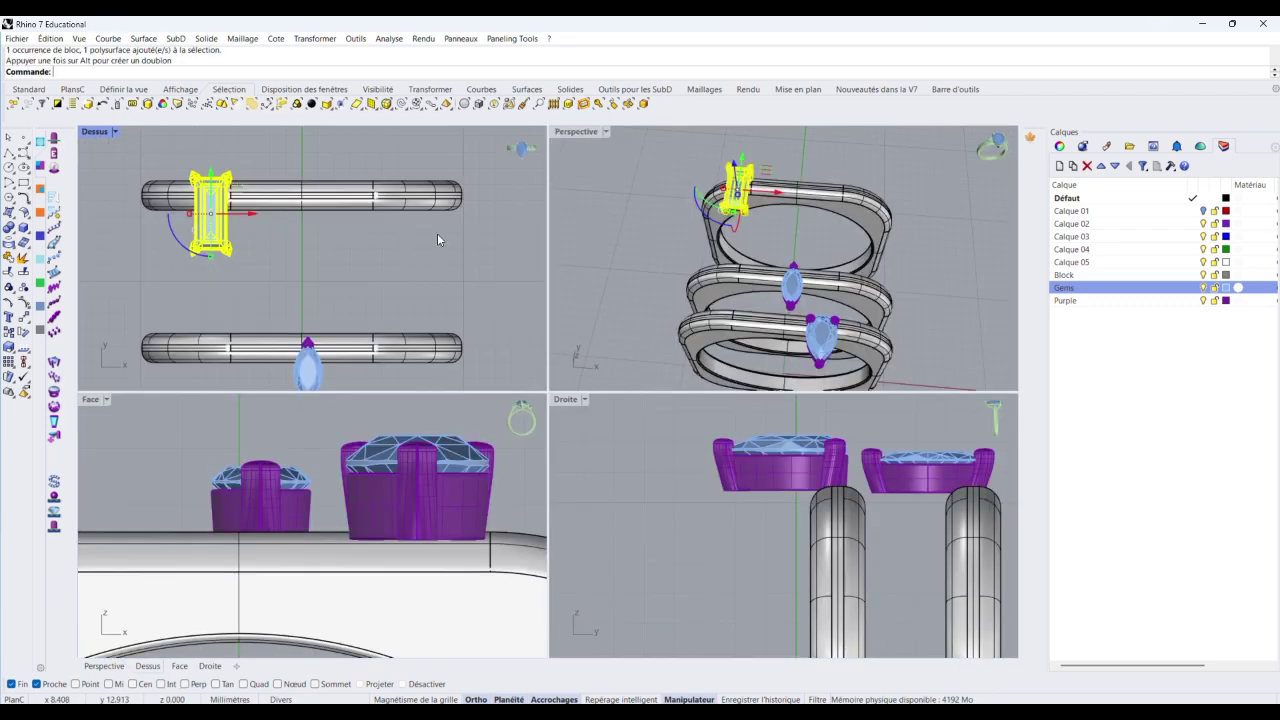
# Move the marquise gem with its setting from the middle ring to the front ring, beside the pear gem
pyautogui.click(837, 217)
pyautogui.moveTo(948, 215); pyautogui.dragTo(925, 285, button='right')
pyautogui.click(897, 191)
pyautogui.scroll(-7, 827, 205)
pyautogui.scroll(-2, 383, 263)
pyautogui.scroll(4, 345, 290)
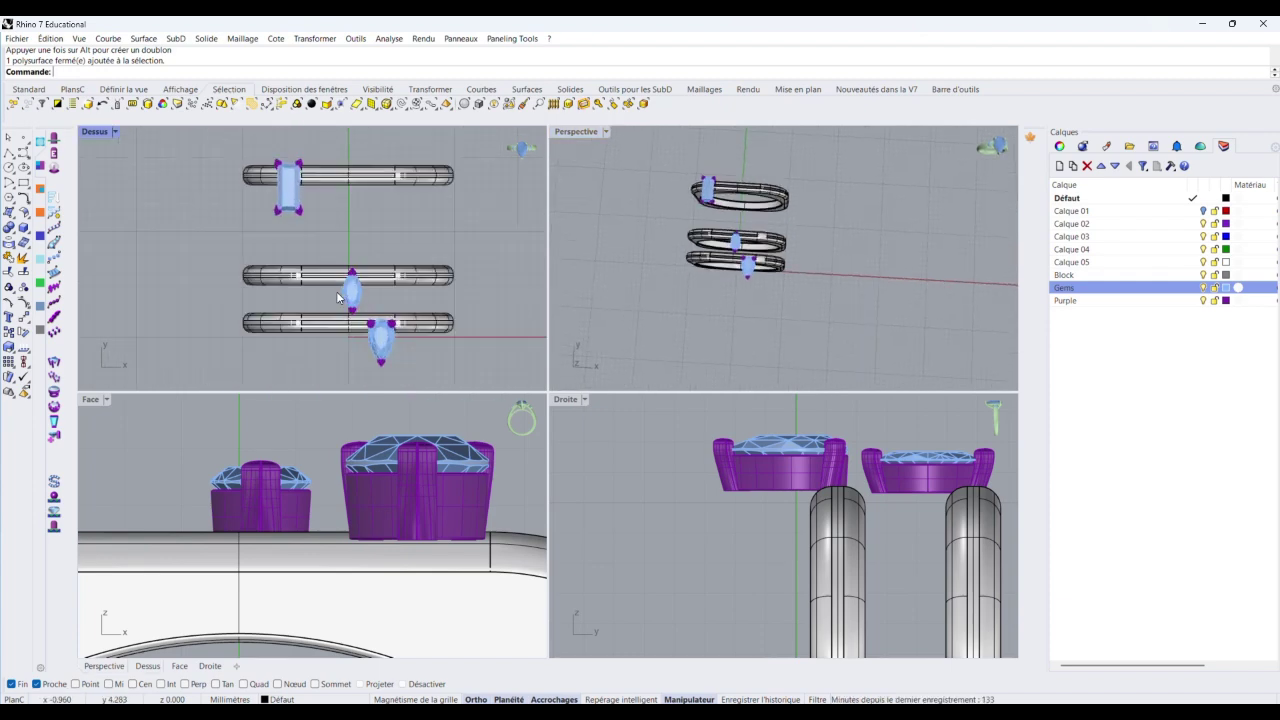
pyautogui.scroll(2, 339, 297)
pyautogui.moveTo(356, 275); pyautogui.dragTo(357, 346)
pyautogui.scroll(-9, 440, 266)
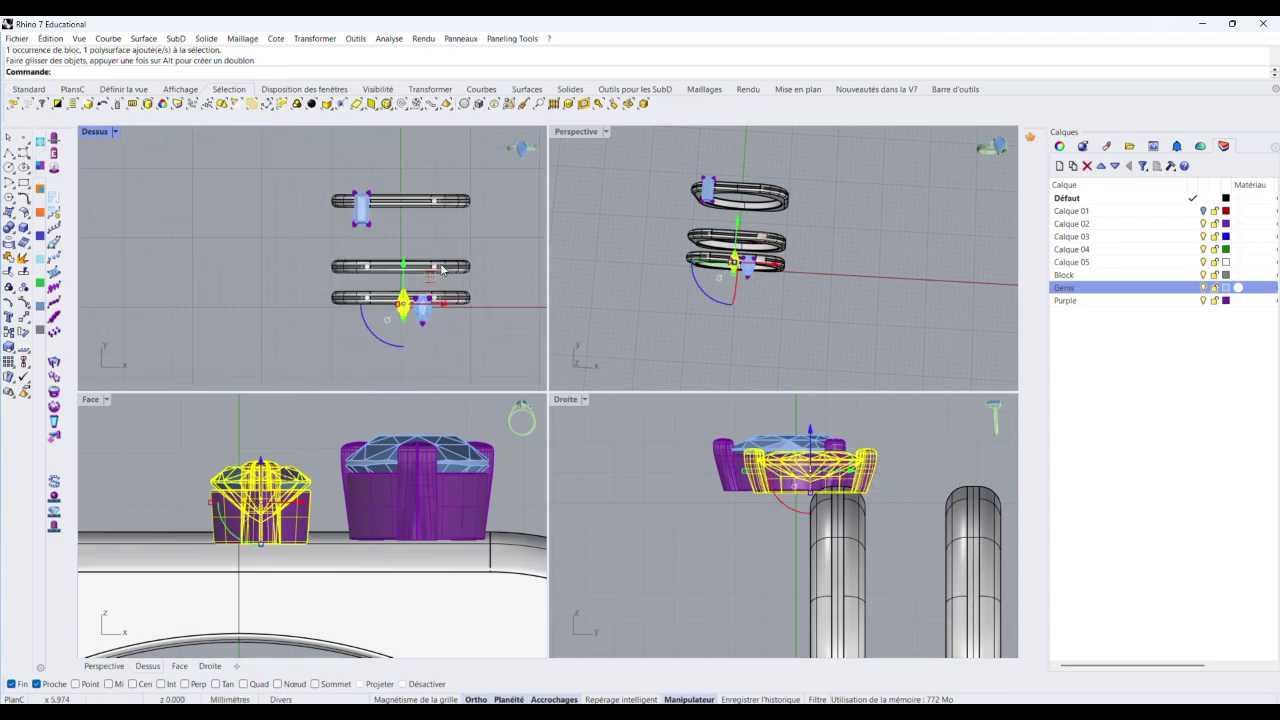
# Duplicate the rectangular gem and its setting from the rear ring toward the middle ring
pyautogui.scroll(6, 321, 196)
pyautogui.moveTo(350, 169); pyautogui.dragTo(405, 262)
pyautogui.scroll(-3, 392, 200)
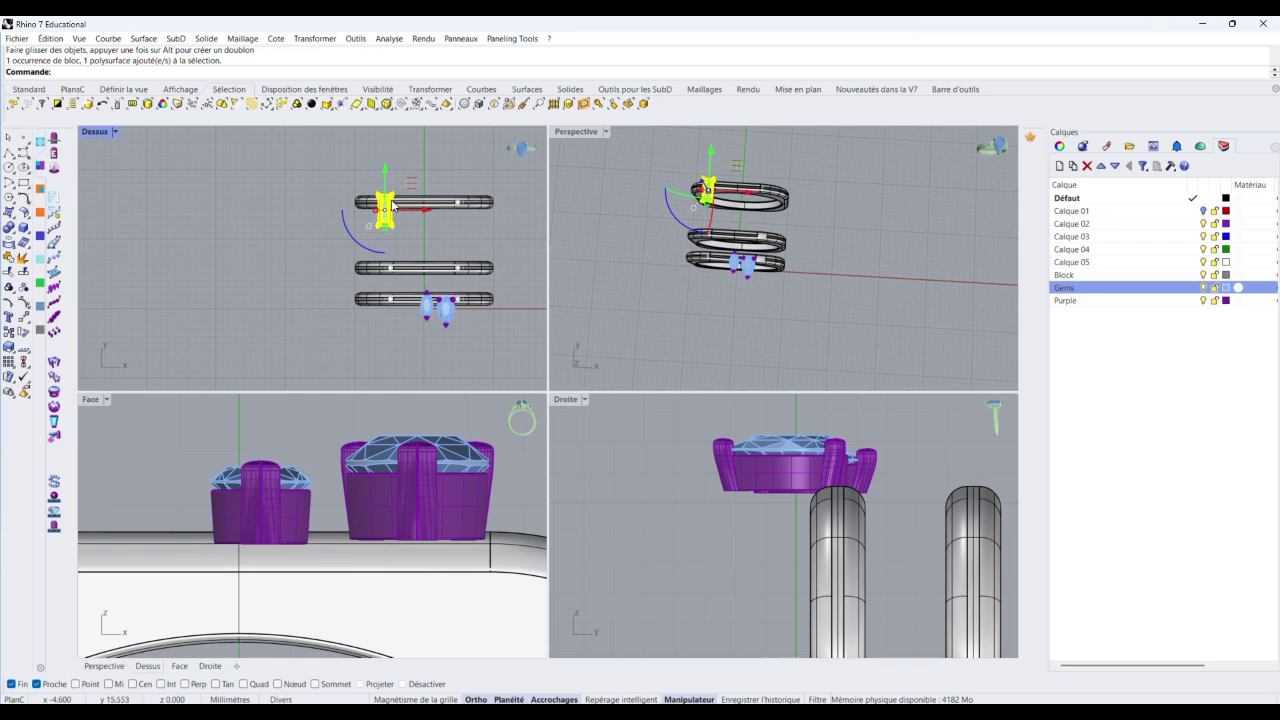
pyautogui.moveTo(381, 187); pyautogui.dragTo(395, 231)
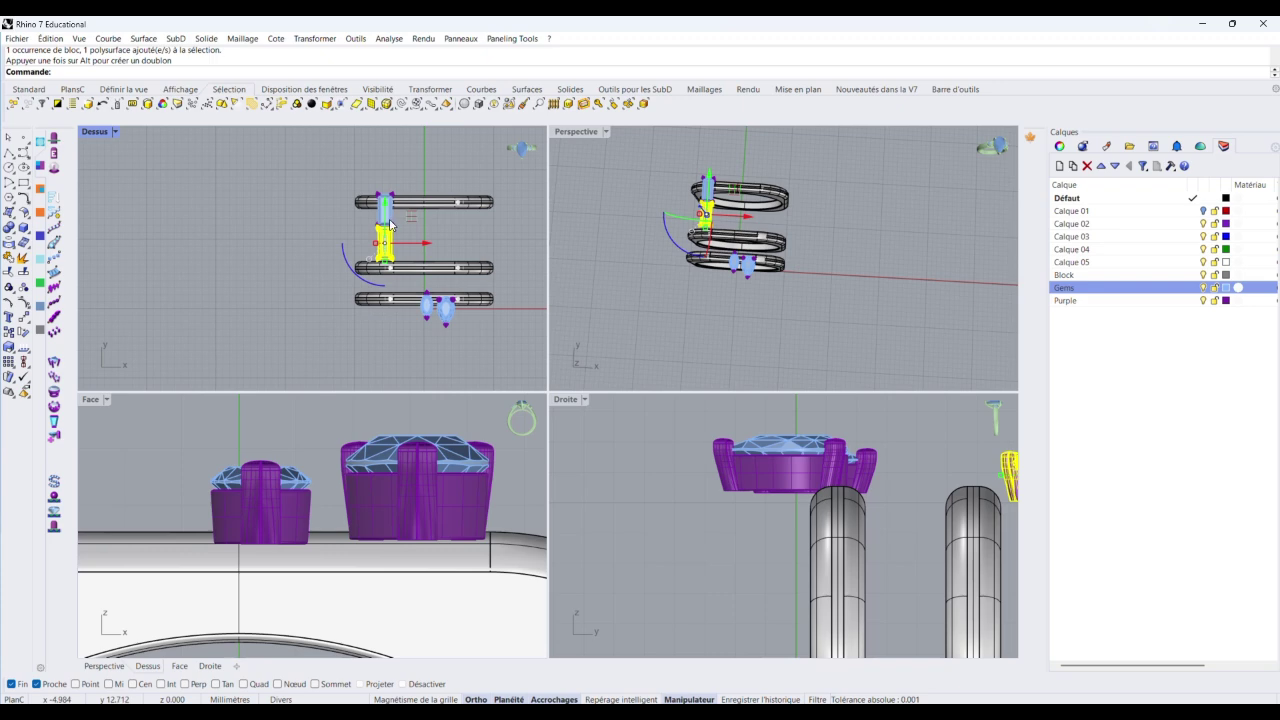
# Turn the duplicated rectangular setting 90° so it runs along the middle ring and place it on the band's centre
pyautogui.moveTo(390, 226); pyautogui.dragTo(465, 270)
pyautogui.scroll(6, 380, 265)
pyautogui.scroll(-5, 372, 272)
pyautogui.scroll(-8, 357, 220)
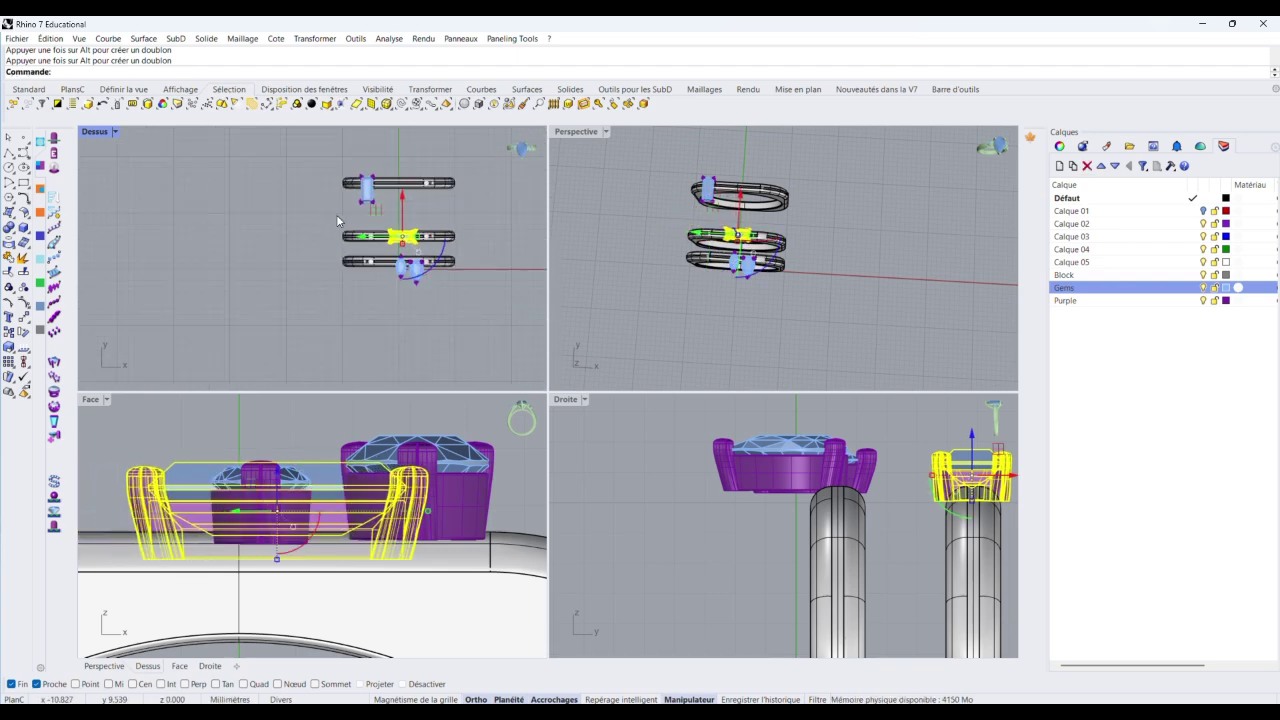
# Shift the duplicated rectangular gem and setting to the middle ring's right end, overlapping the band's rear edge, and deselect it
pyautogui.scroll(4, 383, 220)
pyautogui.moveTo(391, 256); pyautogui.dragTo(447, 230)
pyautogui.press('Escape')
pyautogui.scroll(3, 447, 230)
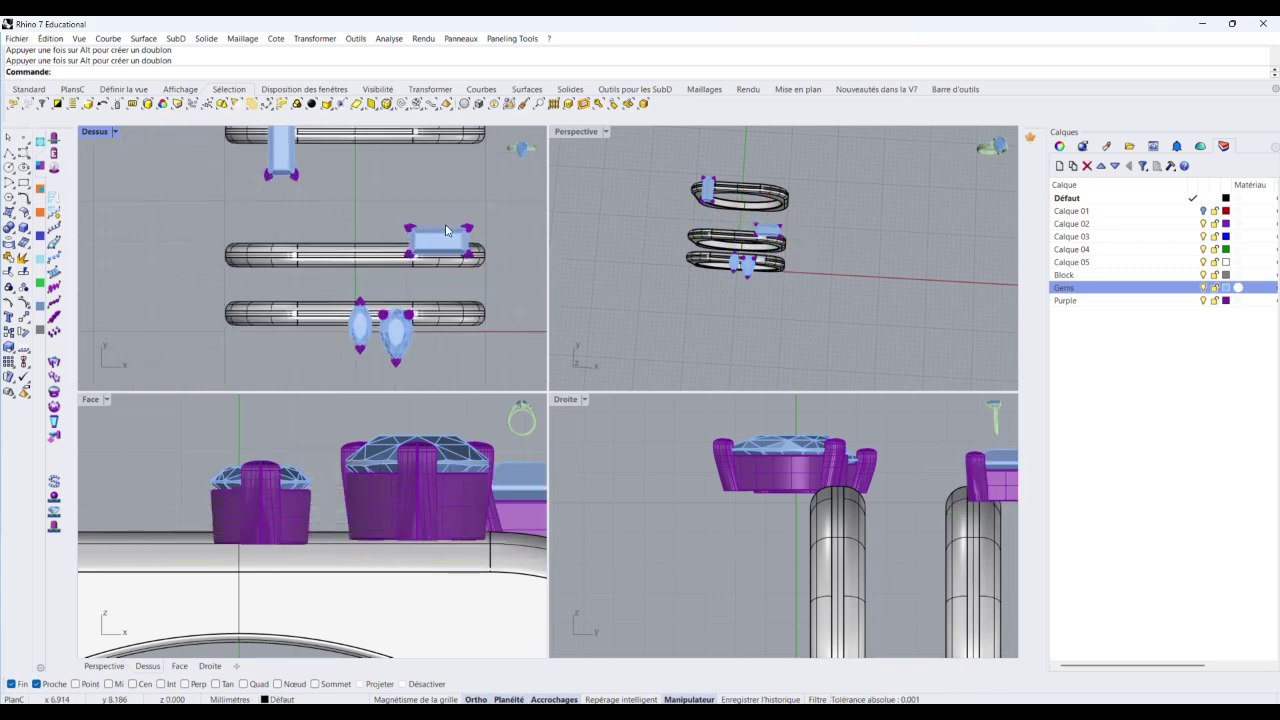
# Select the horizontal rectangular gem with its setting and slide it along the middle ring toward the band's centre
pyautogui.moveTo(812, 246); pyautogui.dragTo(768, 190, button='right')
pyautogui.scroll(5, 770, 205)
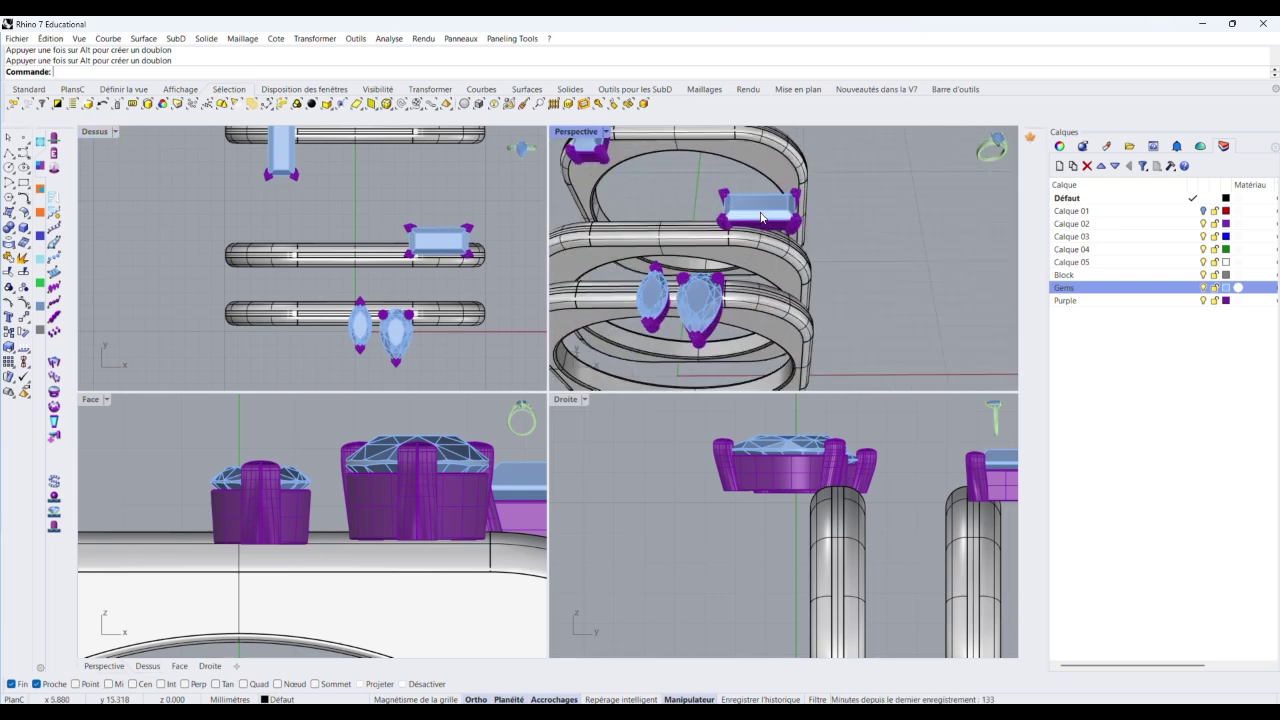
pyautogui.click(773, 214)
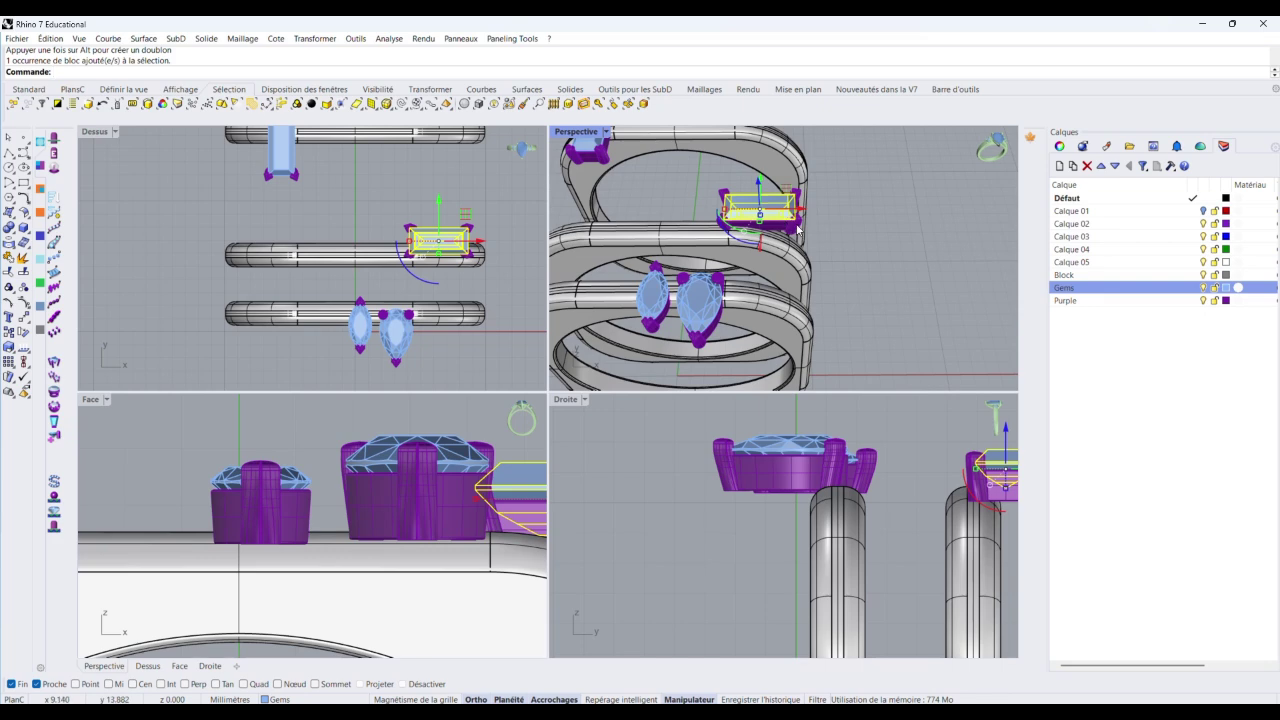
pyautogui.keyDown('shift'); pyautogui.click(797, 229); pyautogui.keyUp('shift')
pyautogui.moveTo(800, 211); pyautogui.dragTo(757, 214)
# Nudge the horizontal rectangular gem and setting across the middle ring's band, checking its seating from the side and above
pyautogui.scroll(5, 757, 214)
pyautogui.moveTo(757, 214); pyautogui.dragTo(620, 160, button='right')
pyautogui.click(697, 438)
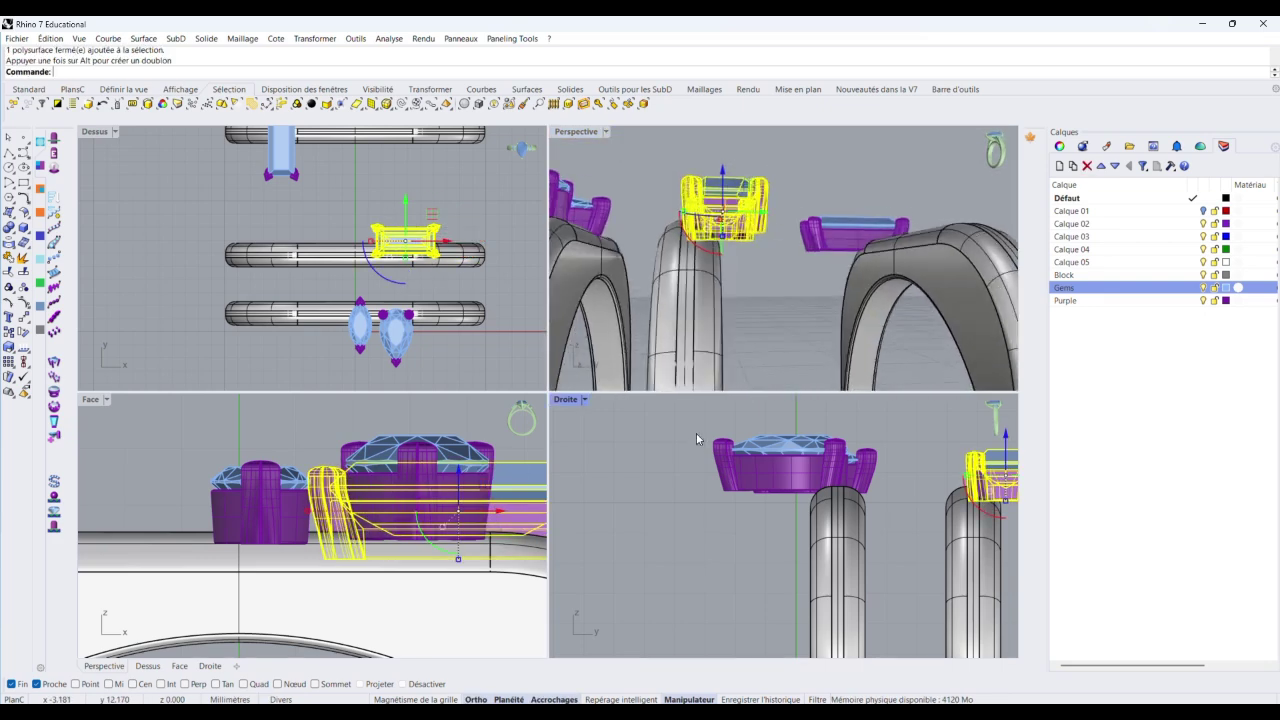
pyautogui.scroll(3, 696, 438)
pyautogui.moveTo(762, 214); pyautogui.dragTo(767, 215)
pyautogui.moveTo(767, 215); pyautogui.dragTo(679, 206, button='right')
pyautogui.moveTo(768, 296); pyautogui.dragTo(907, 386, button='right')
pyautogui.moveTo(735, 218); pyautogui.dragTo(733, 197, button='right')
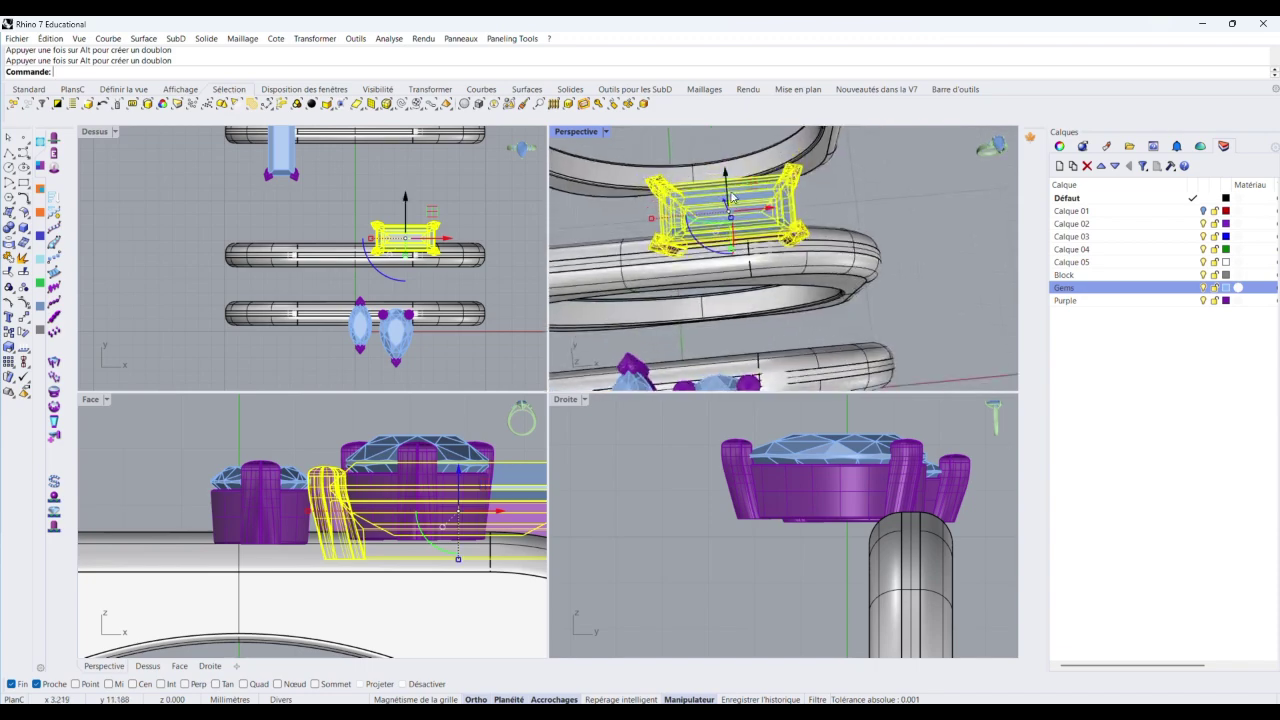
pyautogui.moveTo(810, 268); pyautogui.dragTo(723, 264, button='right')
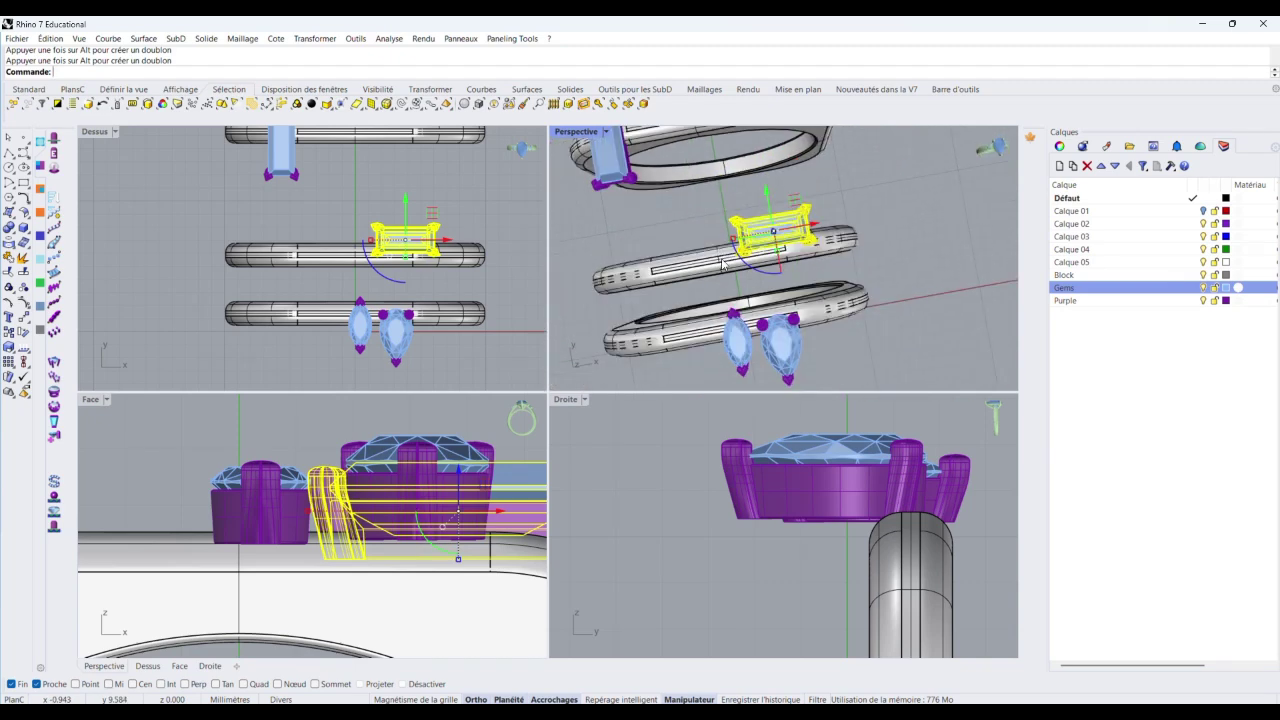
pyautogui.moveTo(769, 213); pyautogui.dragTo(770, 213)
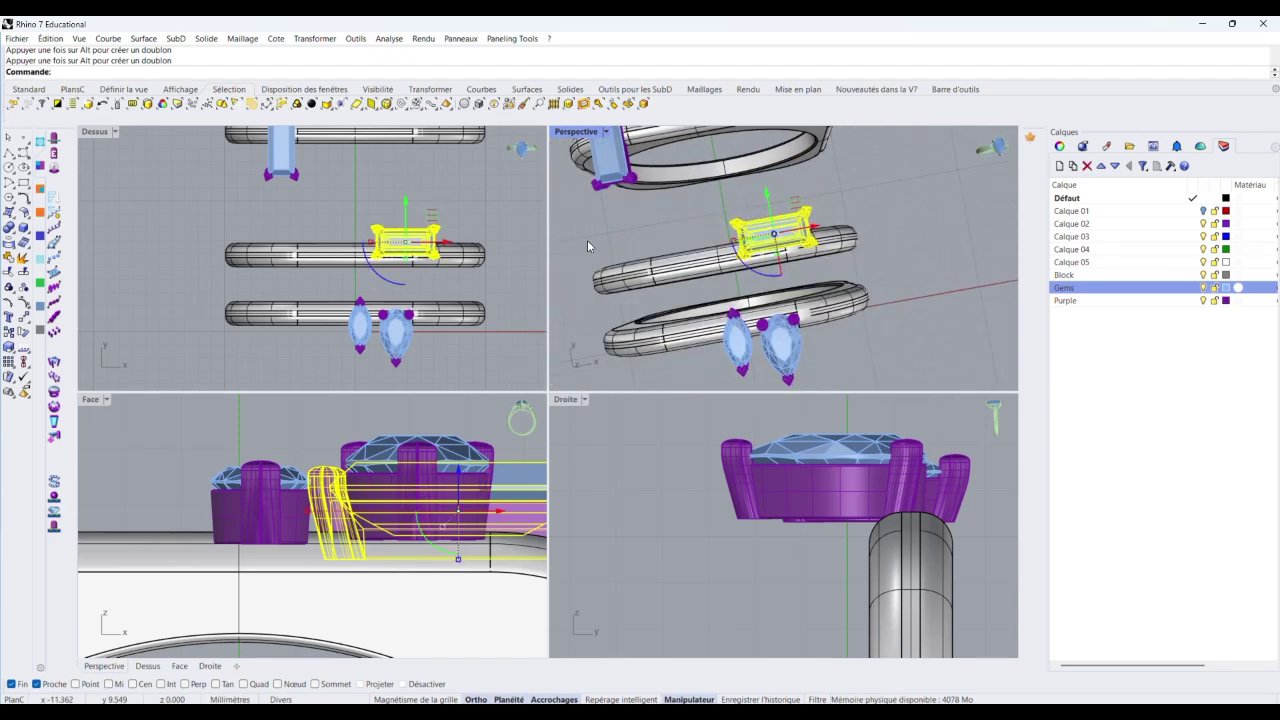
pyautogui.scroll(-8, 423, 229)
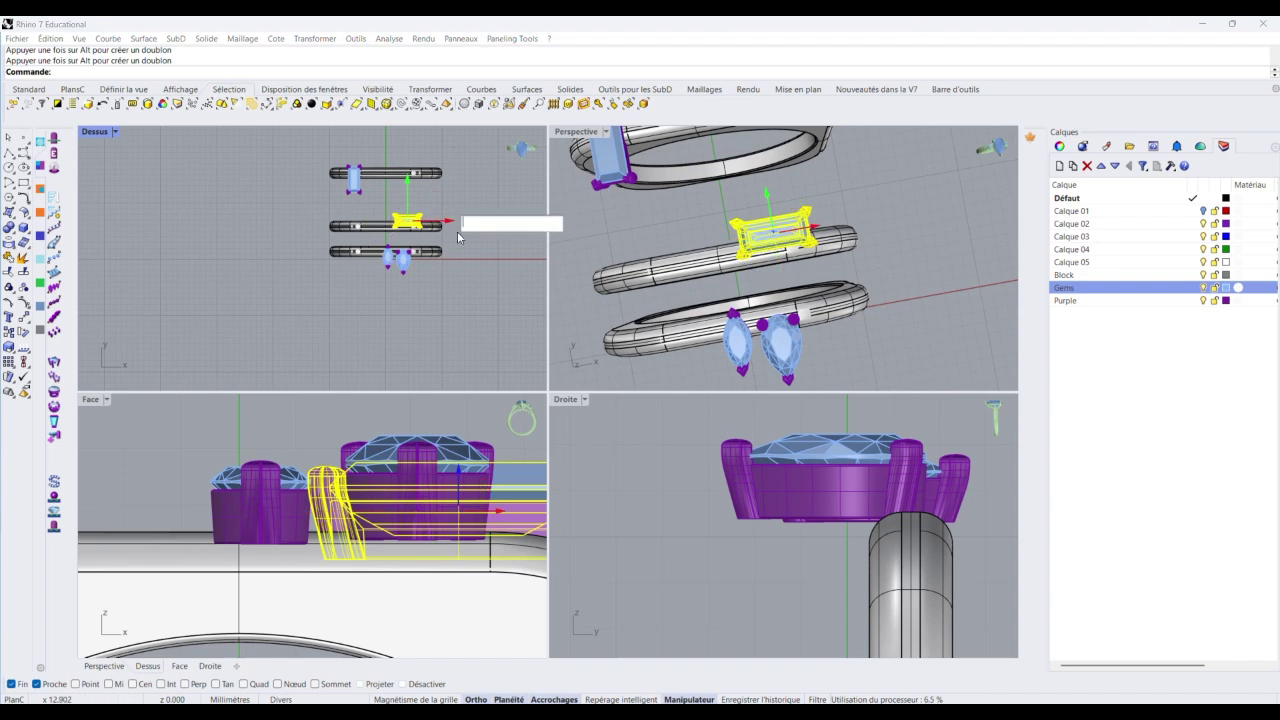
# Move the middle ring together with its lengthwise rectangular gem and setting toward the rear ring, leaving a narrow gap between the bands
pyautogui.press('Escape')
pyautogui.moveTo(322, 207); pyautogui.dragTo(386, 170)
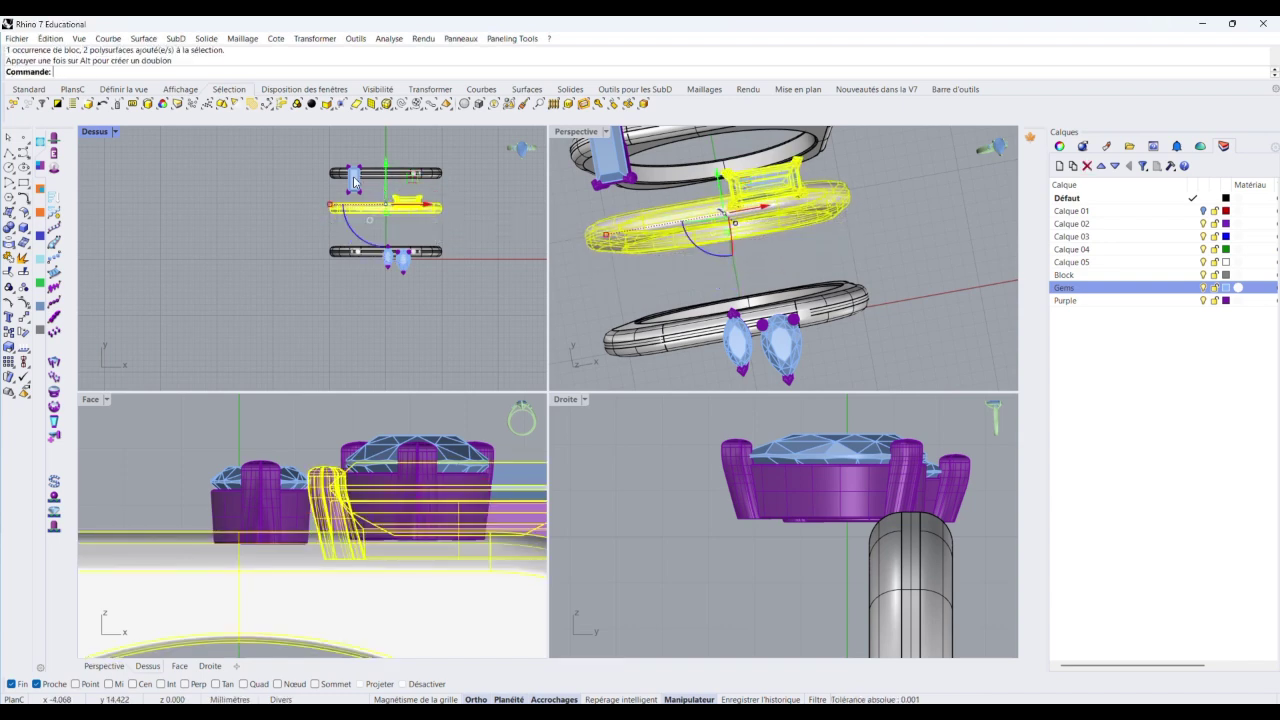
pyautogui.doubleClick(101, 135)
pyautogui.scroll(5, 480, 340)
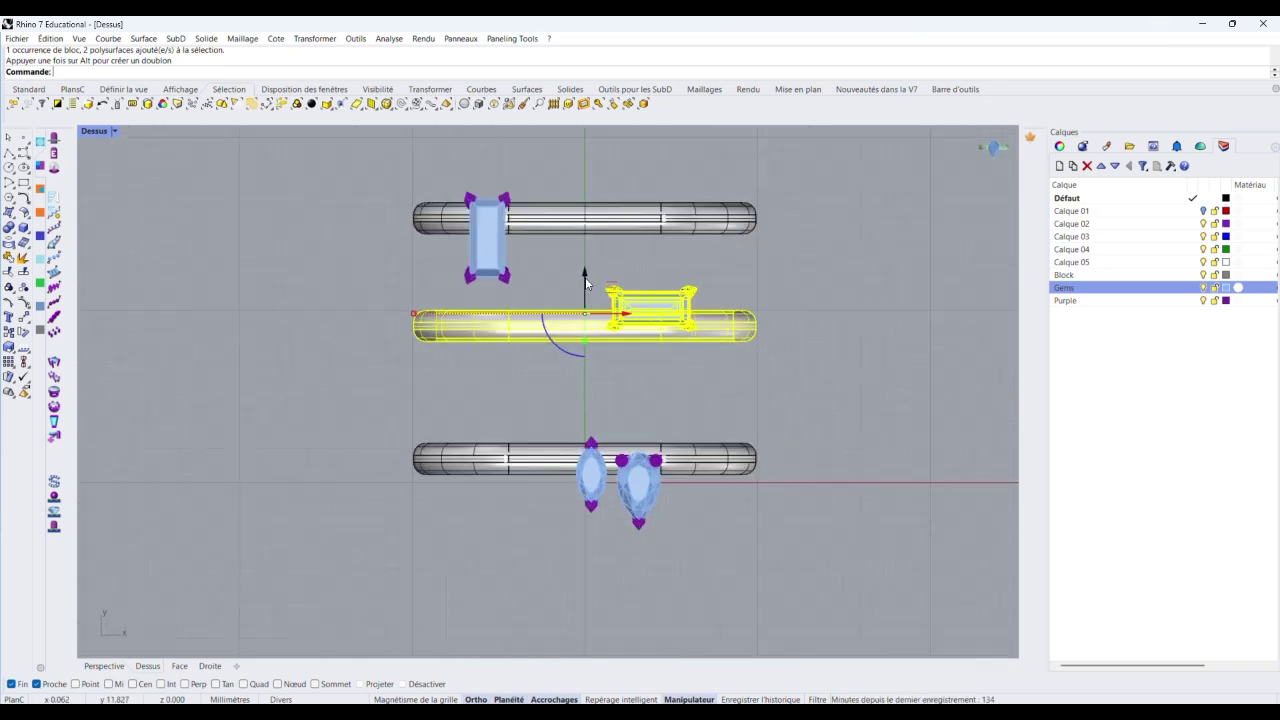
pyautogui.moveTo(586, 284); pyautogui.dragTo(583, 235)
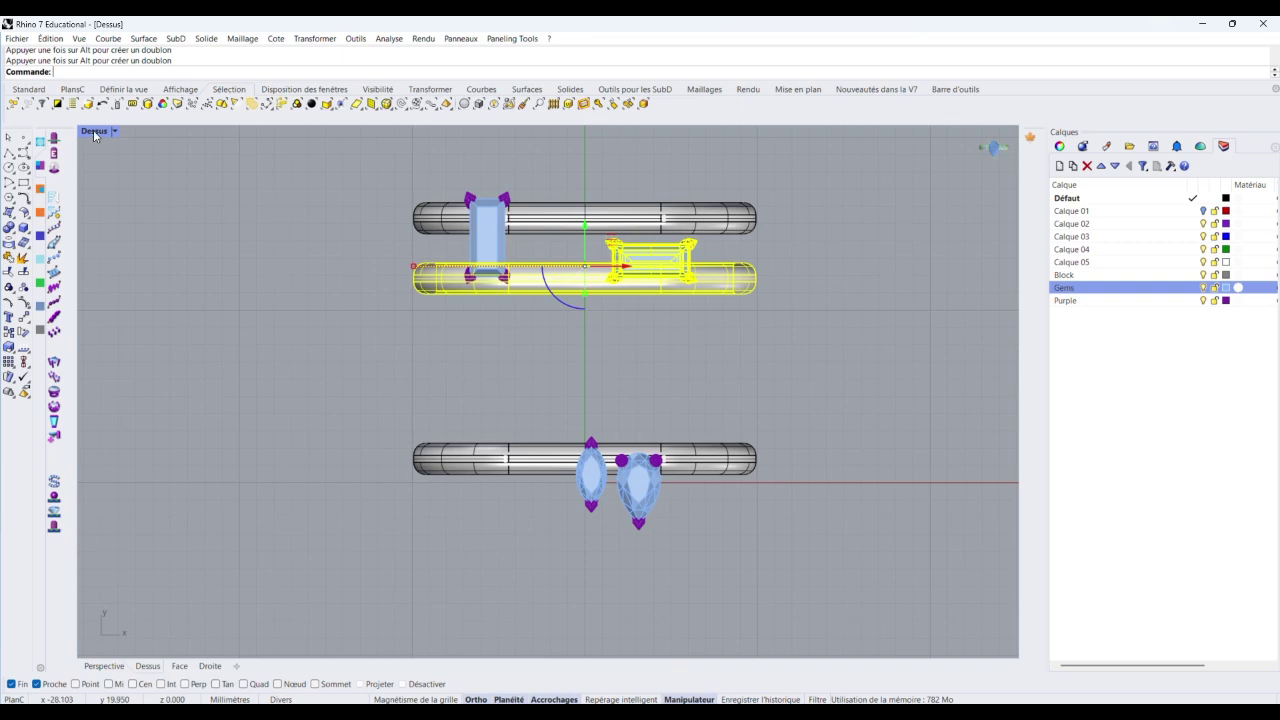
pyautogui.doubleClick(94, 135)
pyautogui.moveTo(813, 251); pyautogui.dragTo(908, 180, button='right')
pyautogui.scroll(5, 712, 158)
pyautogui.click(731, 142)
pyautogui.scroll(3, 707, 189)
pyautogui.moveTo(801, 250); pyautogui.dragTo(820, 309, button='right')
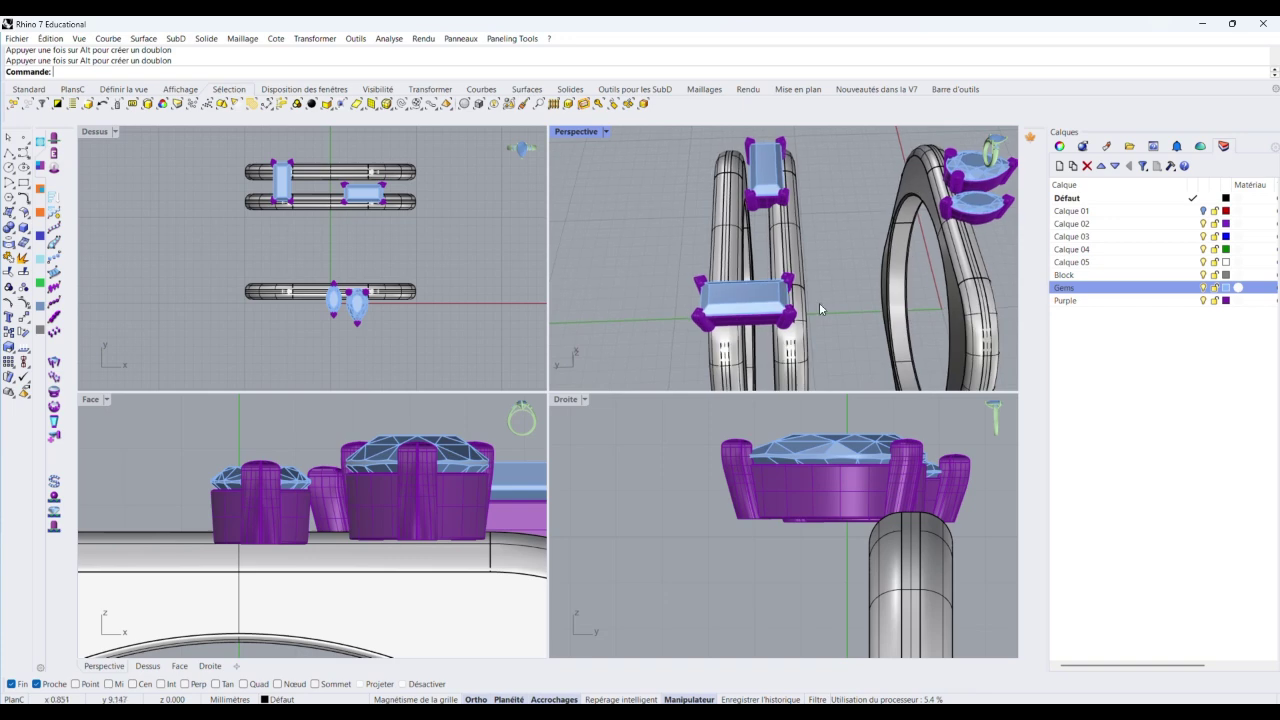
# Nudge the crosswise rectangular gem and its setting so it bridges the two paired bands evenly, then deselect it
pyautogui.scroll(4, 760, 300)
pyautogui.moveTo(837, 266); pyautogui.dragTo(787, 292, button='right')
pyautogui.moveTo(251, 148); pyautogui.dragTo(325, 178)
pyautogui.scroll(6, 286, 188)
pyautogui.click(886, 264)
pyautogui.moveTo(886, 264); pyautogui.dragTo(790, 236, button='right')
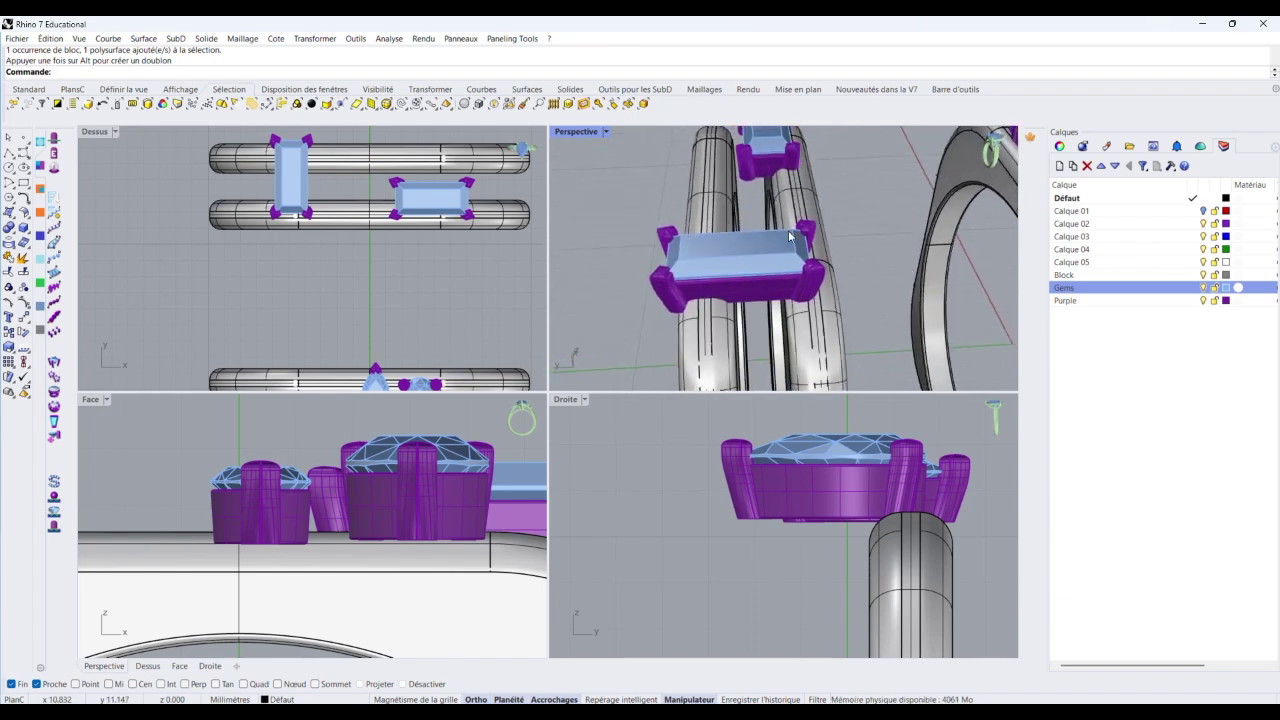
pyautogui.moveTo(834, 309); pyautogui.dragTo(833, 308)
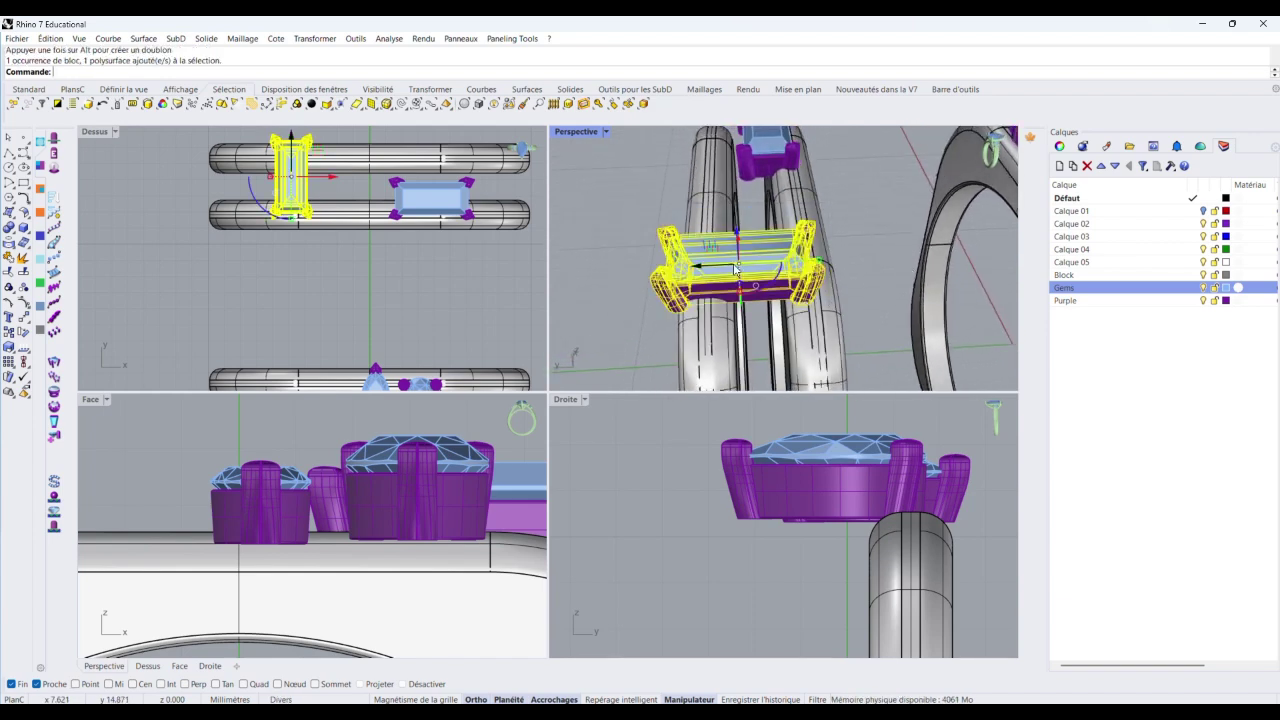
pyautogui.moveTo(709, 268); pyautogui.dragTo(714, 267)
pyautogui.click(872, 233)
pyautogui.moveTo(872, 233); pyautogui.dragTo(690, 240, button='right')
pyautogui.scroll(-8, 760, 280)
pyautogui.scroll(10, 800, 225)
pyautogui.moveTo(823, 200); pyautogui.dragTo(820, 357, button='right')
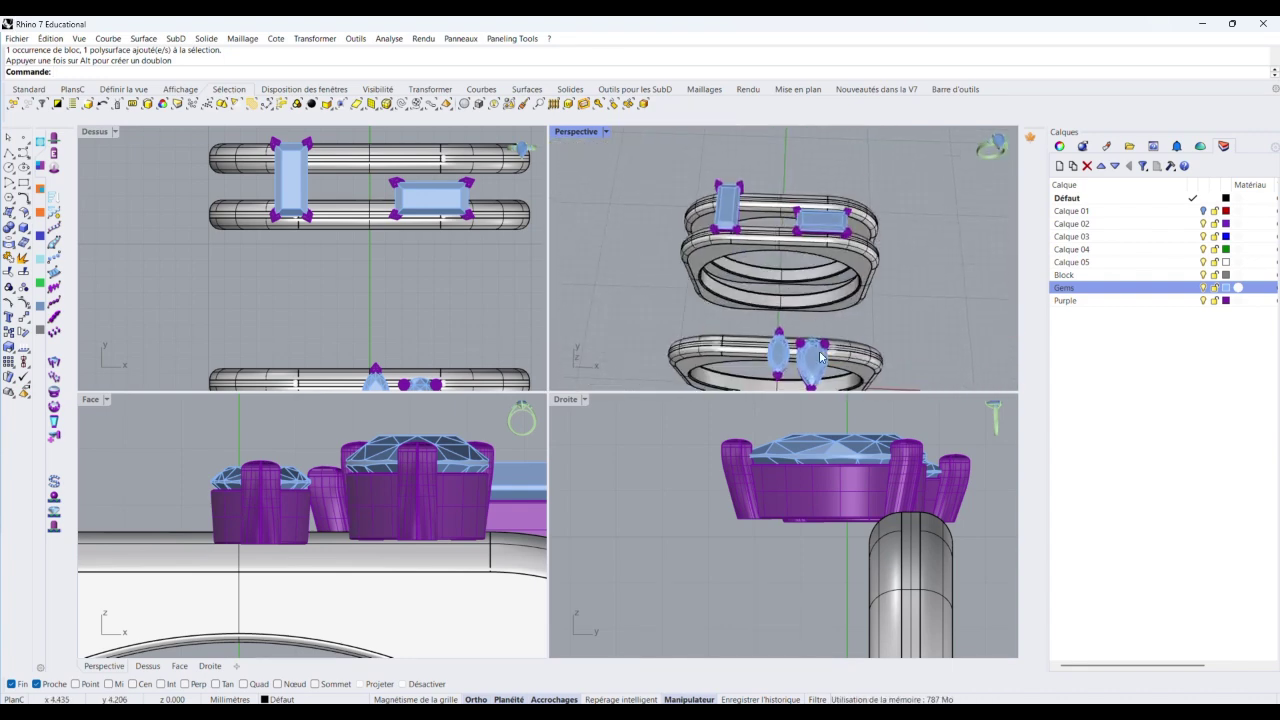
# Spread the front ring's gems apart, moving the marquise setting toward the band's right end and the pear setting toward its left end
pyautogui.scroll(-5, 780, 350)
pyautogui.scroll(-5, 421, 300)
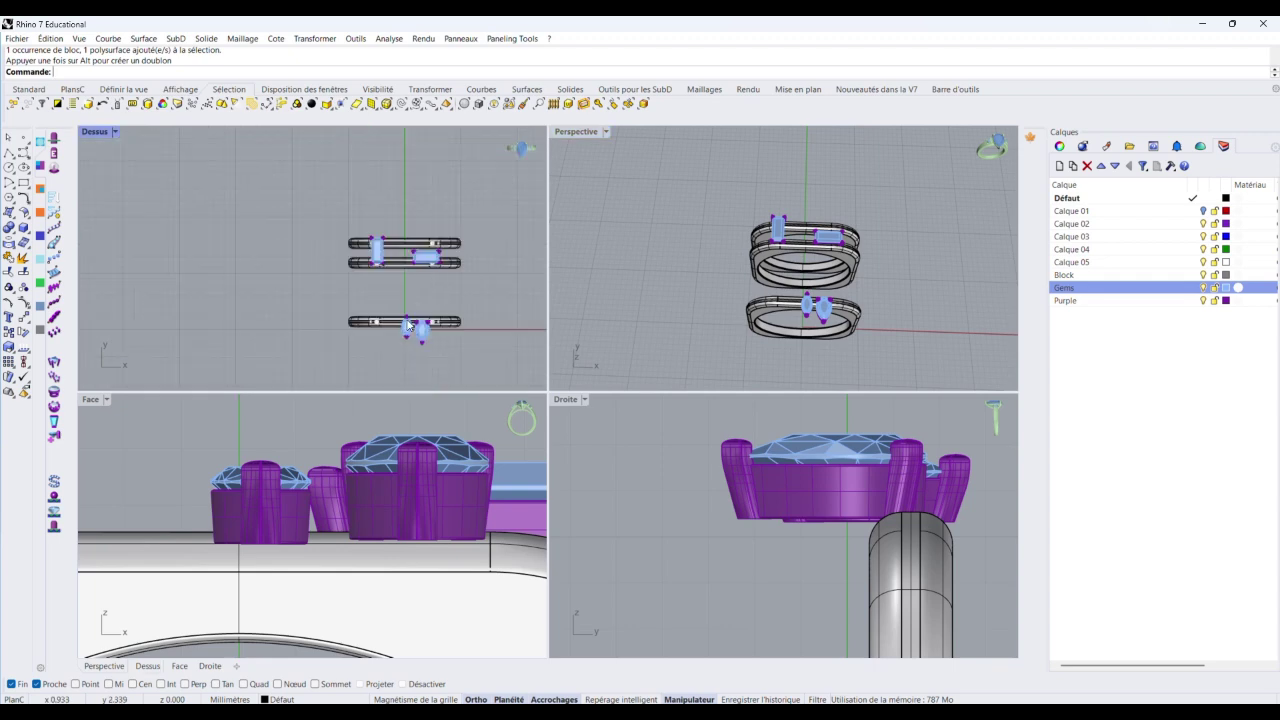
pyautogui.scroll(4, 423, 318)
pyautogui.moveTo(426, 351); pyautogui.dragTo(547, 321)
pyautogui.moveTo(418, 285); pyautogui.dragTo(374, 322)
pyautogui.click(443, 333)
pyautogui.moveTo(717, 334); pyautogui.dragTo(902, 306, button='right')
pyautogui.scroll(12, 775, 298)
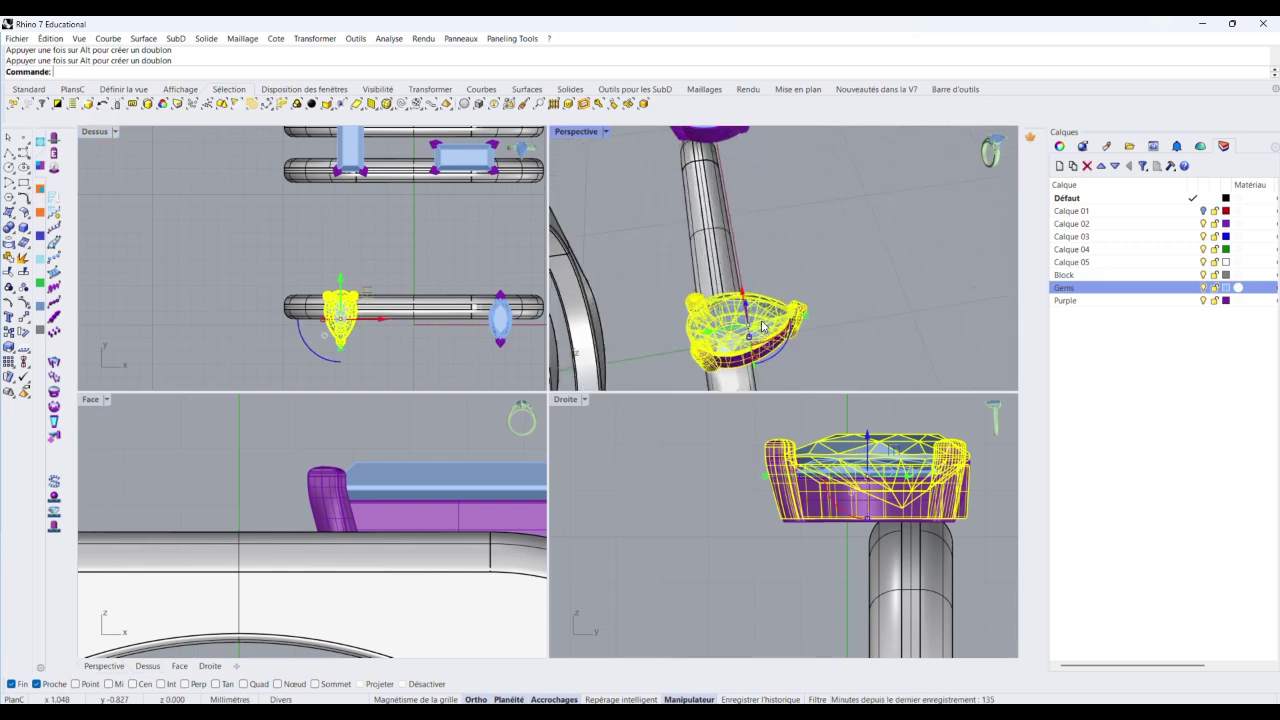
# Shift the pear gem and its setting across the front band toward the rear and deselect it
pyautogui.moveTo(762, 325); pyautogui.dragTo(770, 303, button='right')
pyautogui.moveTo(735, 326); pyautogui.dragTo(688, 334)
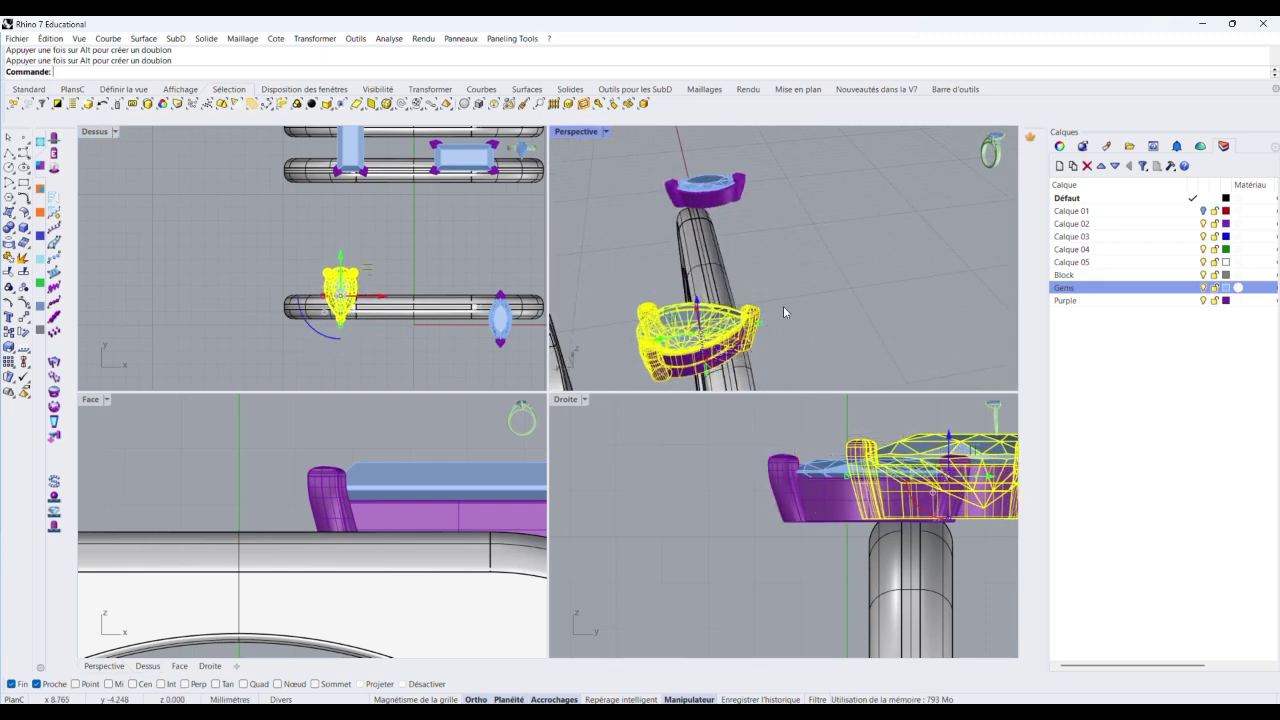
pyautogui.click(816, 300)
pyautogui.moveTo(837, 294); pyautogui.dragTo(709, 328, button='right')
pyautogui.scroll(-6, 709, 328)
pyautogui.moveTo(725, 250); pyautogui.dragTo(668, 326, button='right')
# Bring the marquise gem and setting beside the pear on the front band and rotate it diagonally with Ortho off
pyautogui.scroll(4, 752, 260)
pyautogui.moveTo(841, 258); pyautogui.dragTo(842, 258)
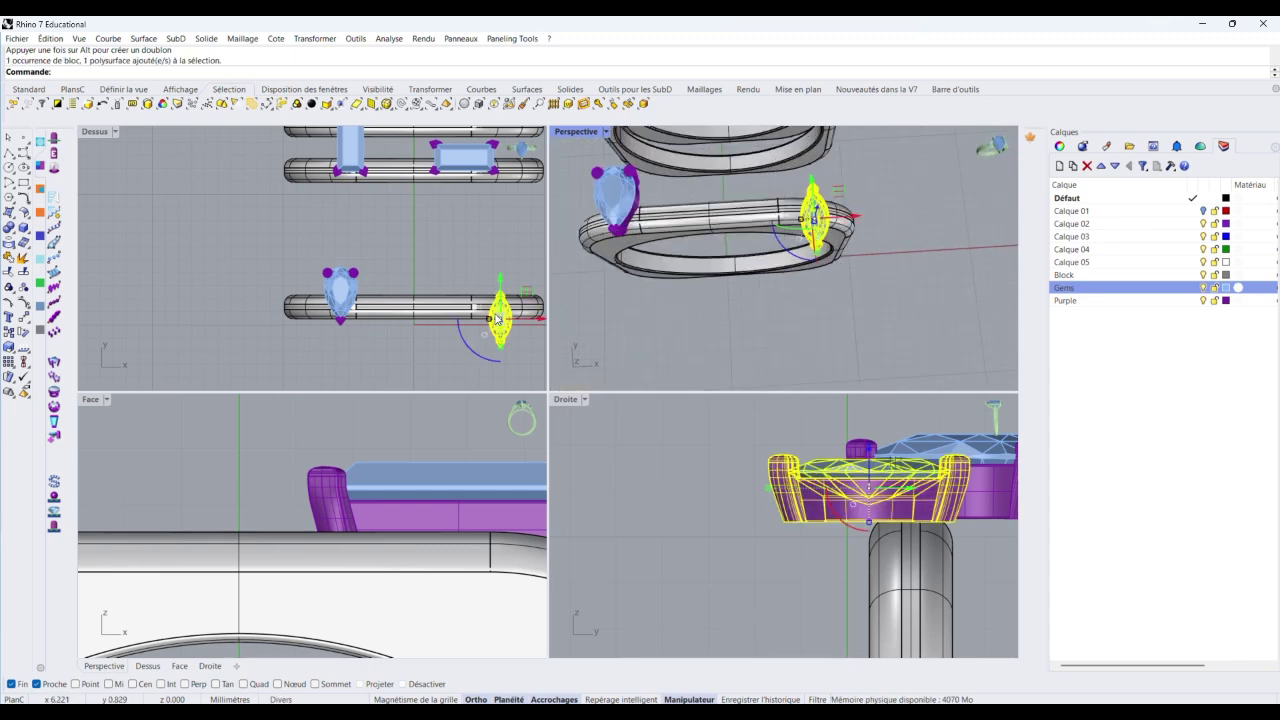
pyautogui.moveTo(521, 323); pyautogui.dragTo(441, 336)
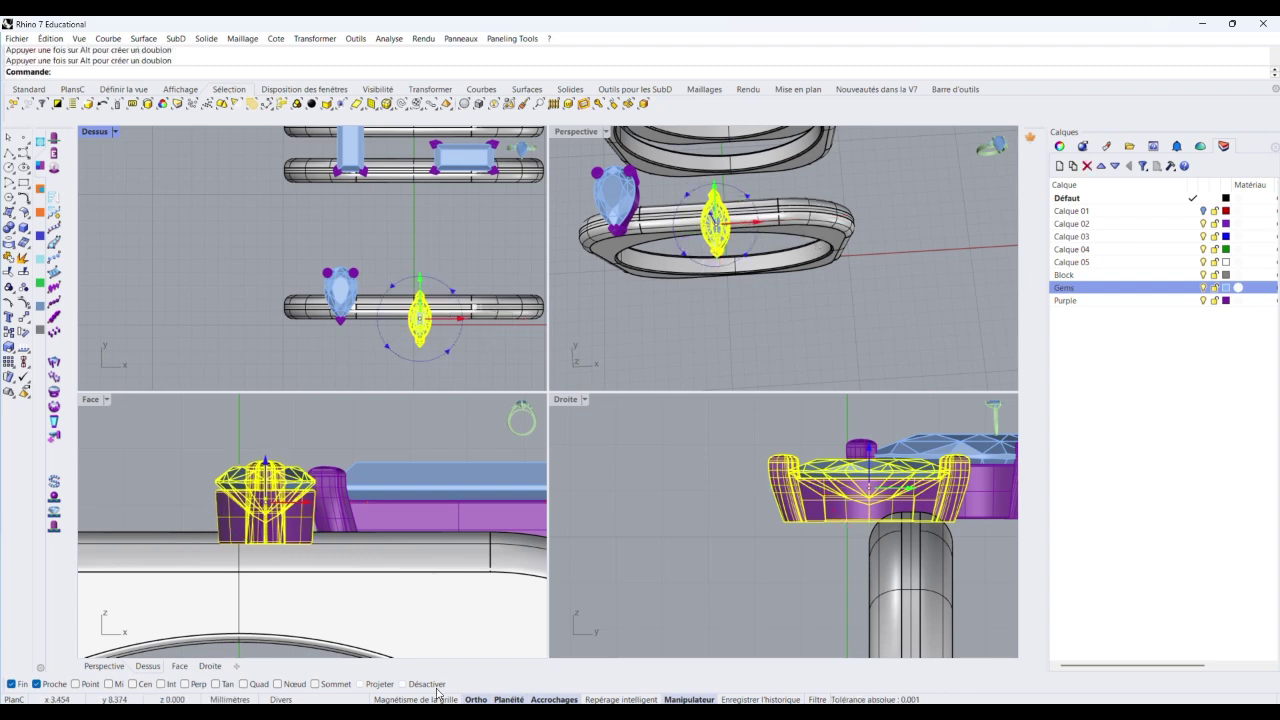
pyautogui.click(505, 347)
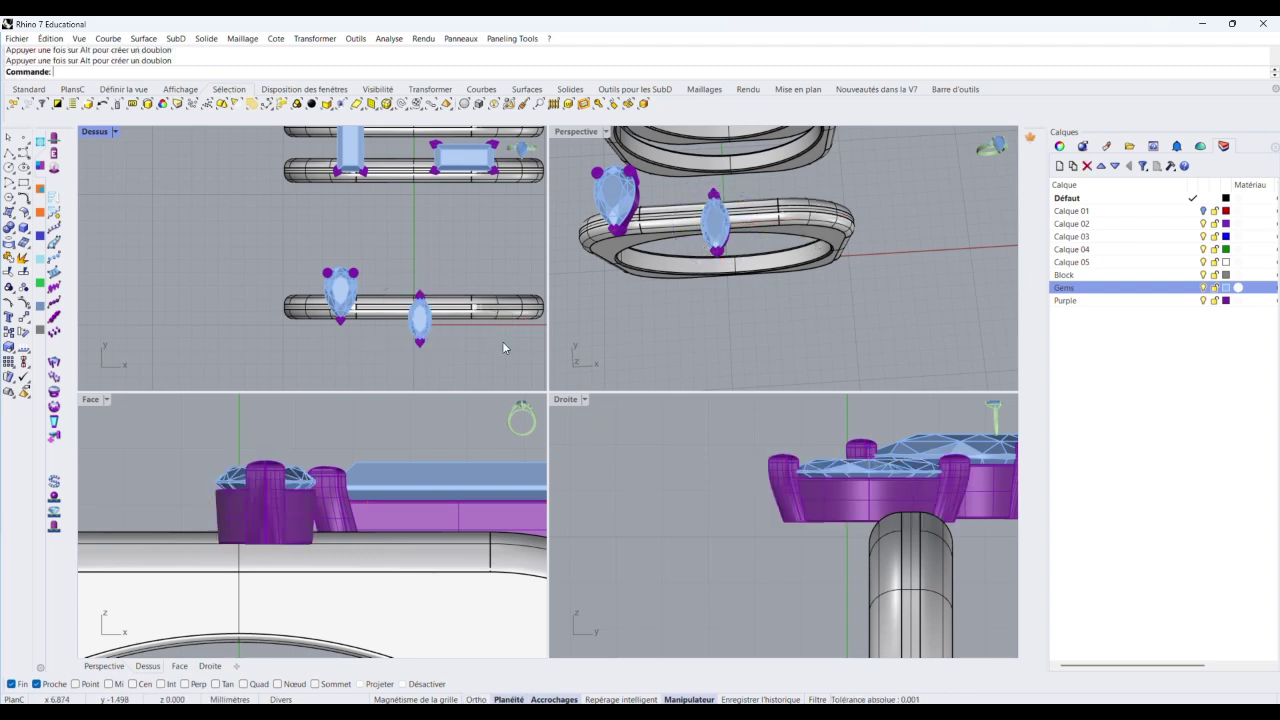
pyautogui.moveTo(398, 286)
pyautogui.mouseDown()
pyautogui.moveTo(434, 349)
pyautogui.moveTo(410, 352)
pyautogui.moveTo(455, 337)
pyautogui.moveTo(409, 308)
pyautogui.mouseUp()
pyautogui.click(479, 256)
pyautogui.moveTo(678, 196); pyautogui.dragTo(479, 291, button='right')
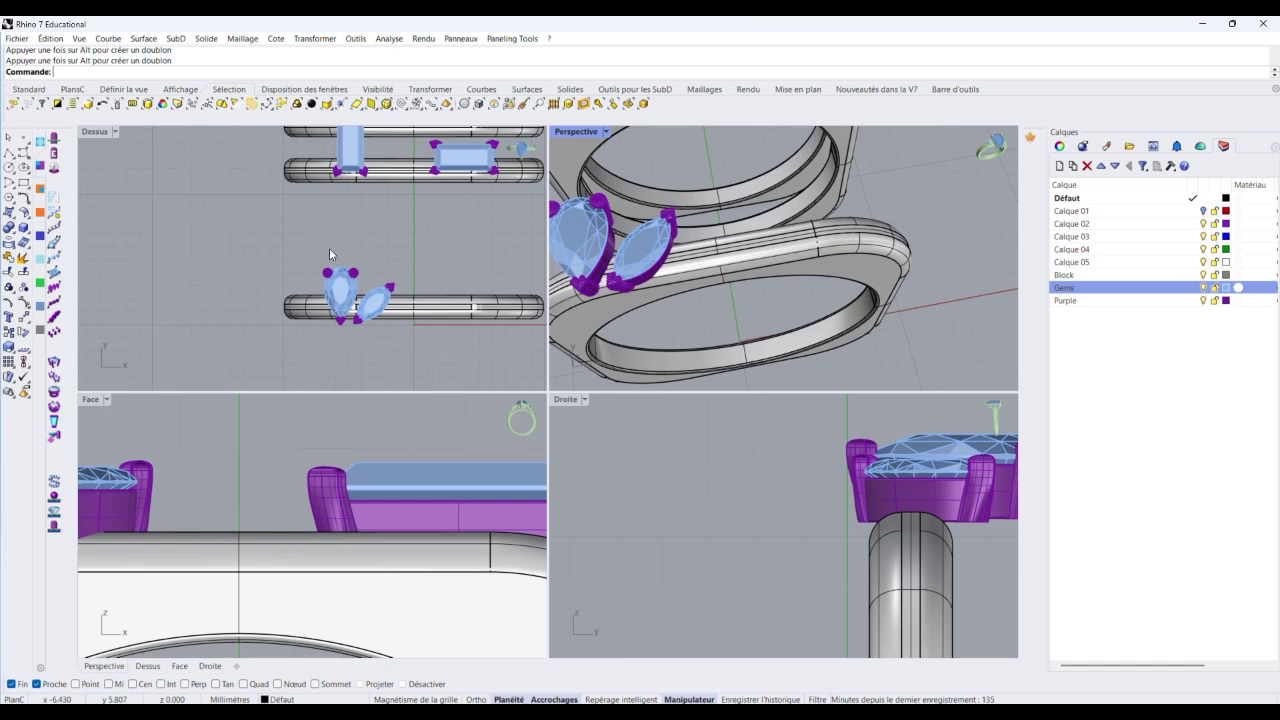
# Shift the pear and marquise gems with their settings together toward the front edge of the band
pyautogui.moveTo(350, 327); pyautogui.dragTo(367, 325)
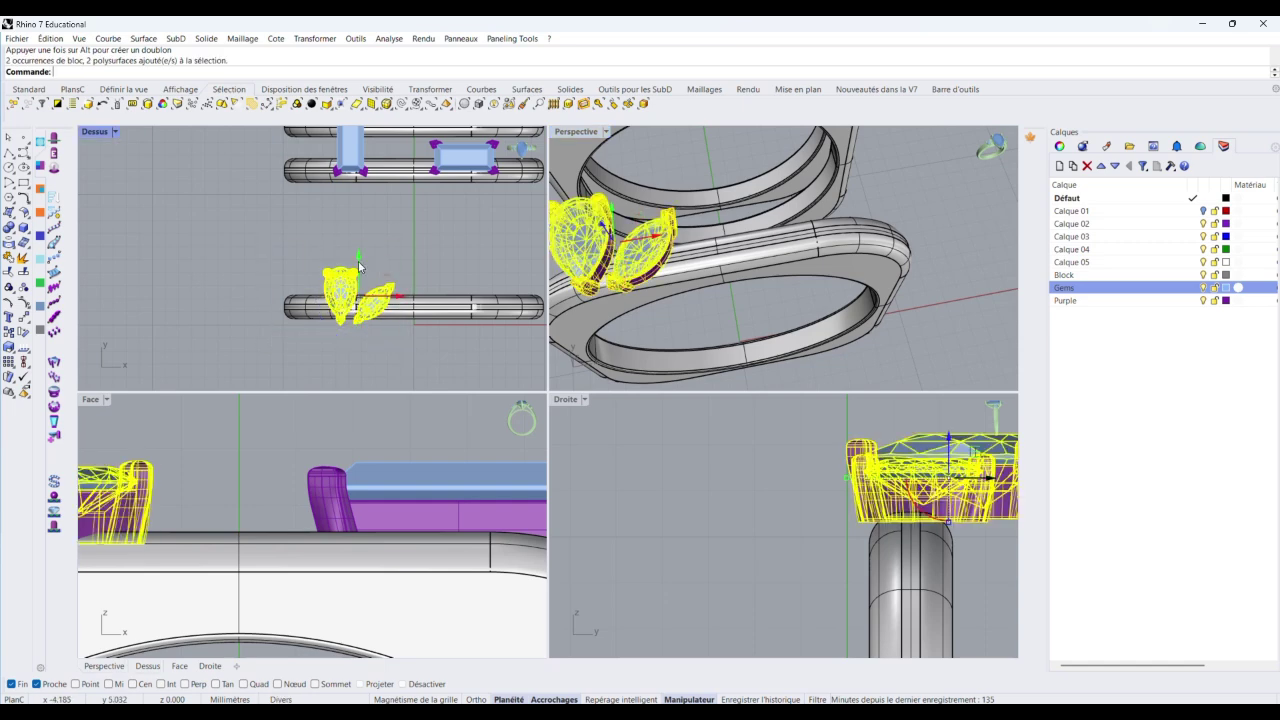
pyautogui.moveTo(358, 261); pyautogui.dragTo(358, 281)
pyautogui.click(422, 248)
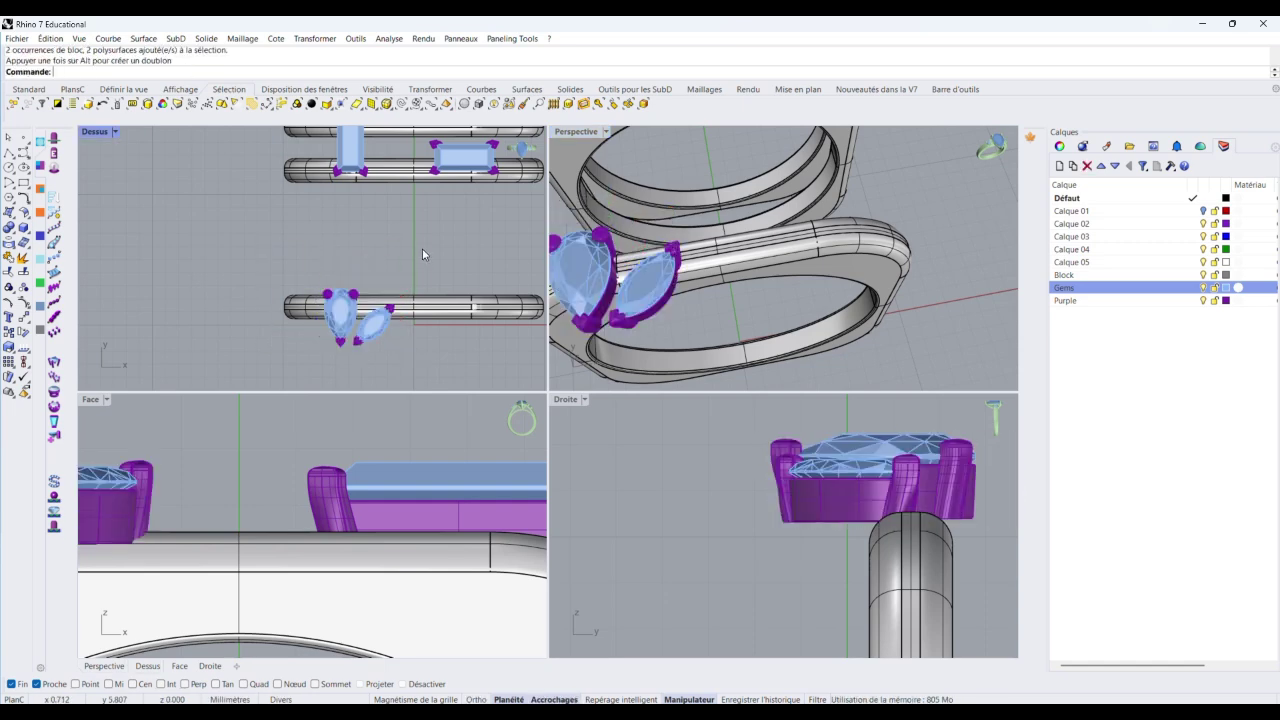
pyautogui.scroll(-5, 424, 255)
pyautogui.scroll(5, 407, 260)
pyautogui.scroll(-4, 407, 260)
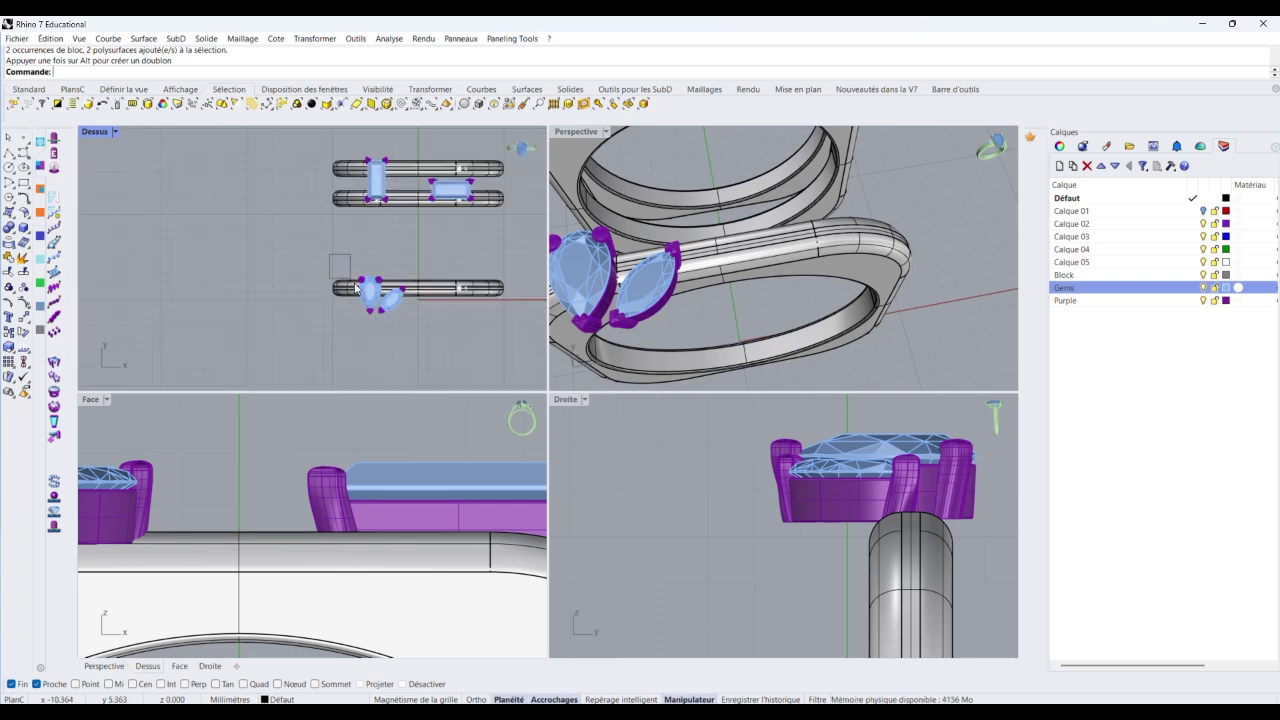
# Move the pear and marquise gems with their settings toward the rear side of the front band
pyautogui.moveTo(355, 283); pyautogui.dragTo(418, 323)
pyautogui.scroll(6, 373, 293)
pyautogui.moveTo(383, 283); pyautogui.dragTo(440, 236)
pyautogui.press('Escape')
pyautogui.click(414, 268)
pyautogui.click(472, 229)
# Nudge the diagonal marquise gem and its setting slightly closer to the pear and the front band
pyautogui.moveTo(602, 236)
pyautogui.mouseDown(button='right')
pyautogui.moveTo(606, 174)
pyautogui.moveTo(986, 374)
pyautogui.moveTo(874, 322)
pyautogui.moveTo(920, 317)
pyautogui.moveTo(606, 153)
pyautogui.moveTo(598, 224)
pyautogui.mouseUp(button='right')
pyautogui.moveTo(818, 188); pyautogui.dragTo(840, 203, button='right')
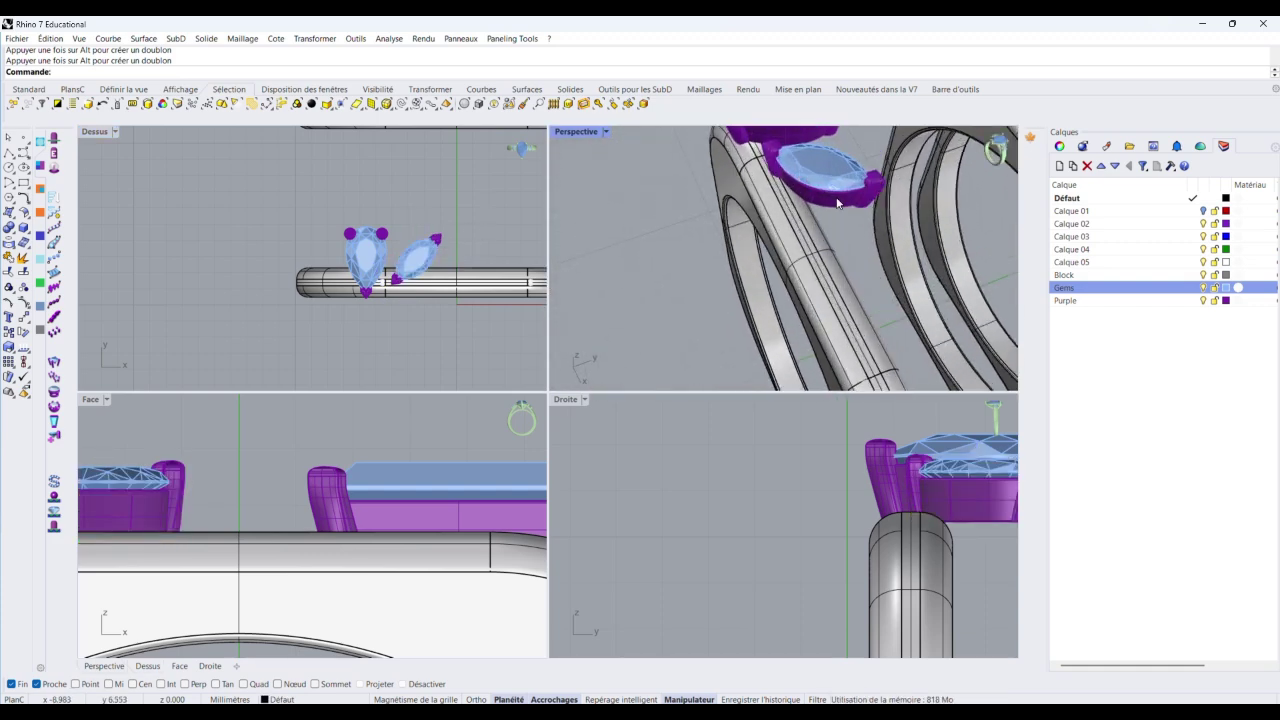
pyautogui.click(840, 202)
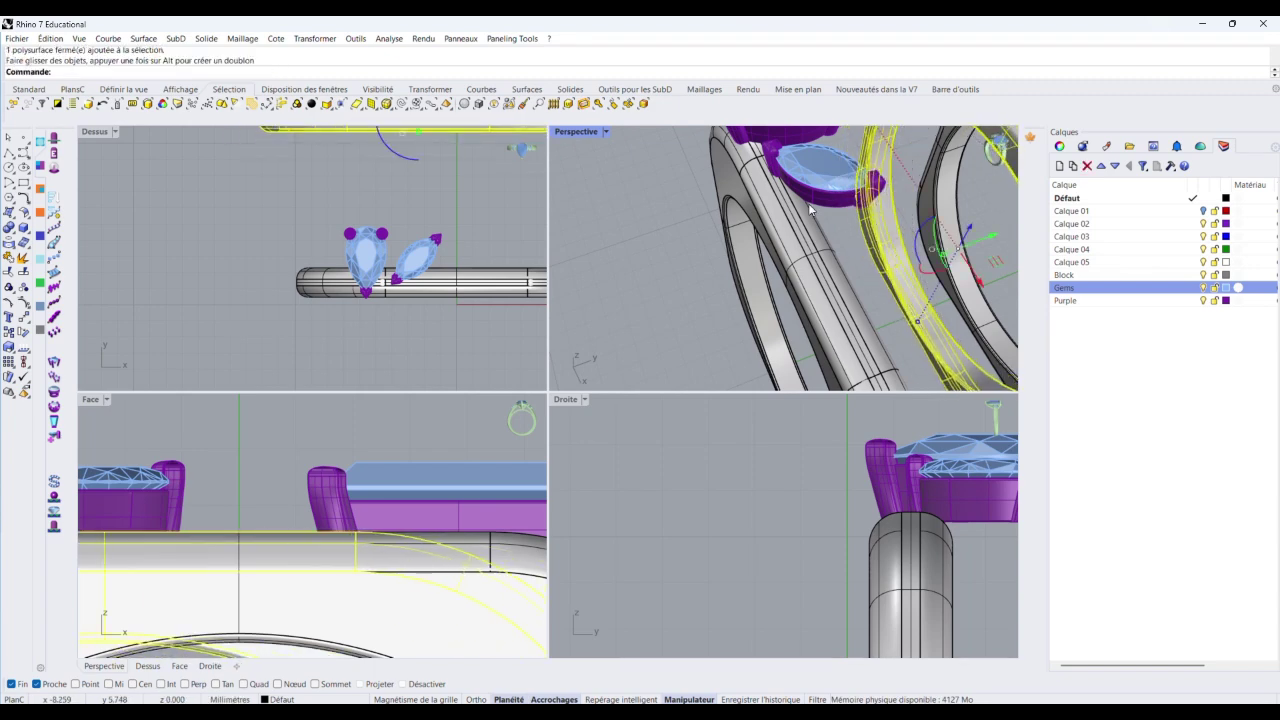
pyautogui.hotkey('ctrl', 'z')
pyautogui.click(422, 226)
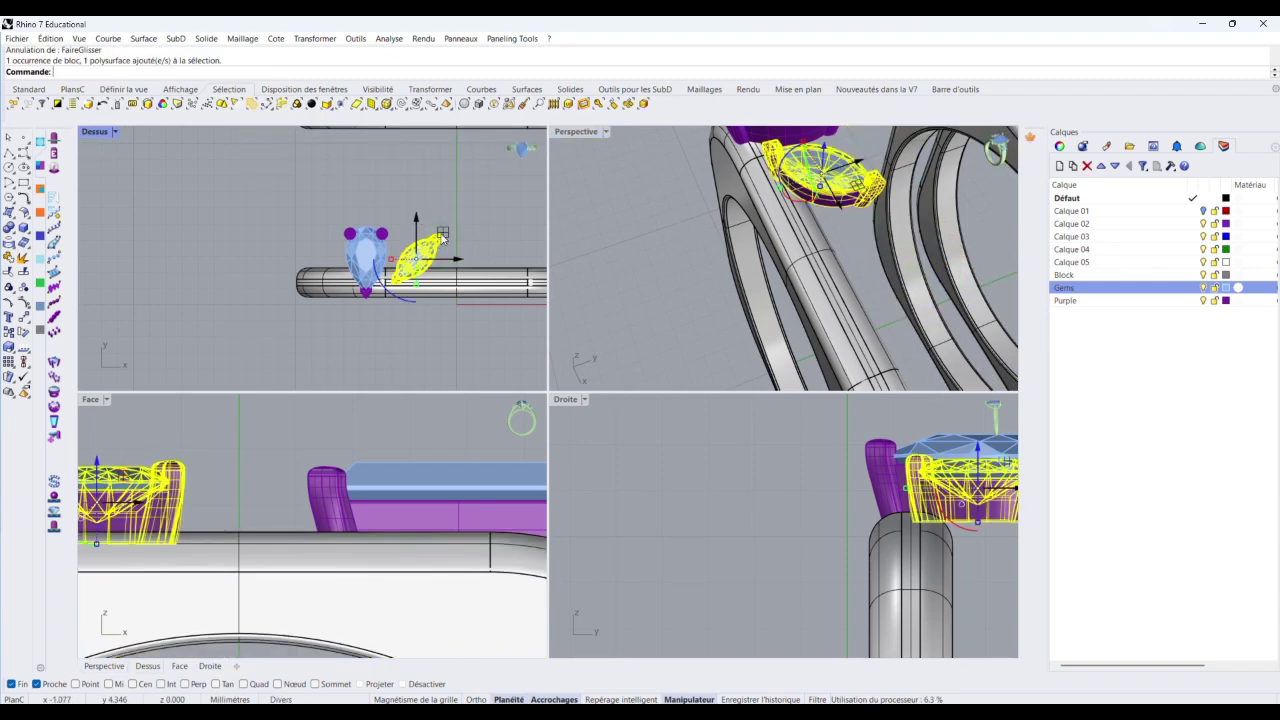
pyautogui.moveTo(444, 234); pyautogui.dragTo(438, 241)
pyautogui.click(472, 234)
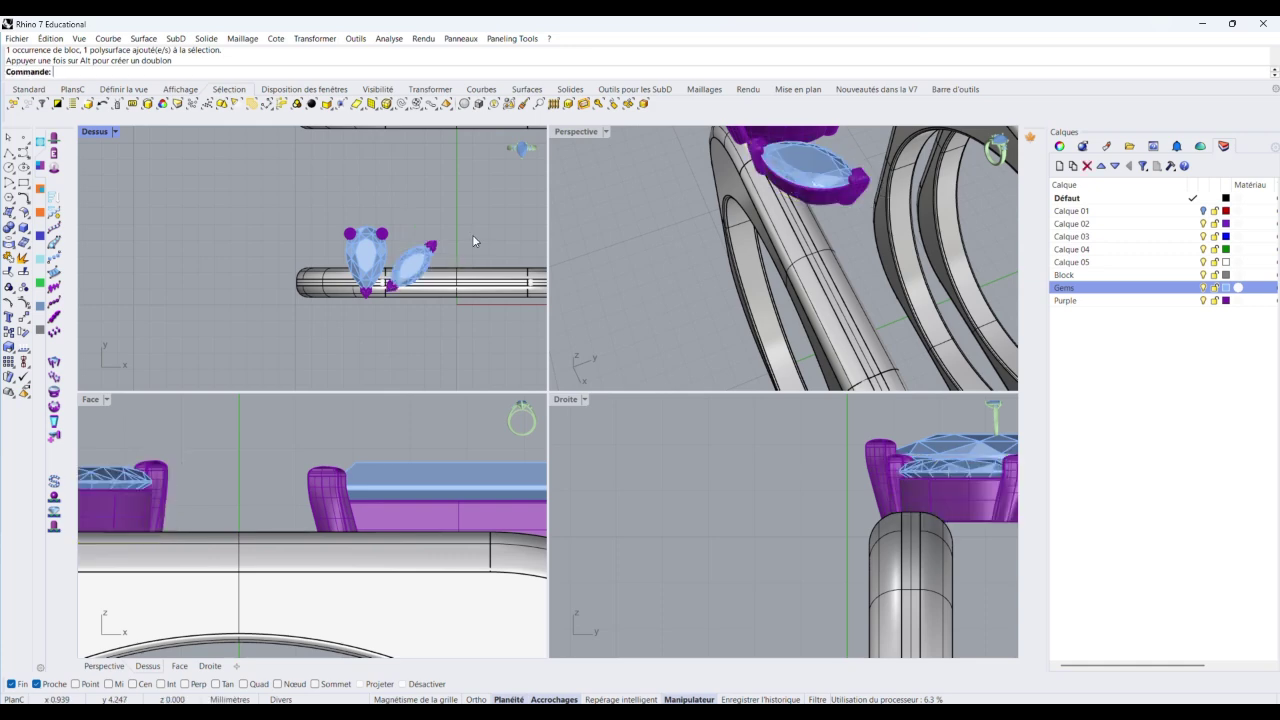
# Nudge the pear gem and its setting slightly toward the front so it sits further over the band
pyautogui.moveTo(498, 247); pyautogui.dragTo(452, 259, button='right')
pyautogui.scroll(-5, 686, 241)
pyautogui.moveTo(686, 241); pyautogui.dragTo(882, 262, button='right')
pyautogui.scroll(-1, 882, 257)
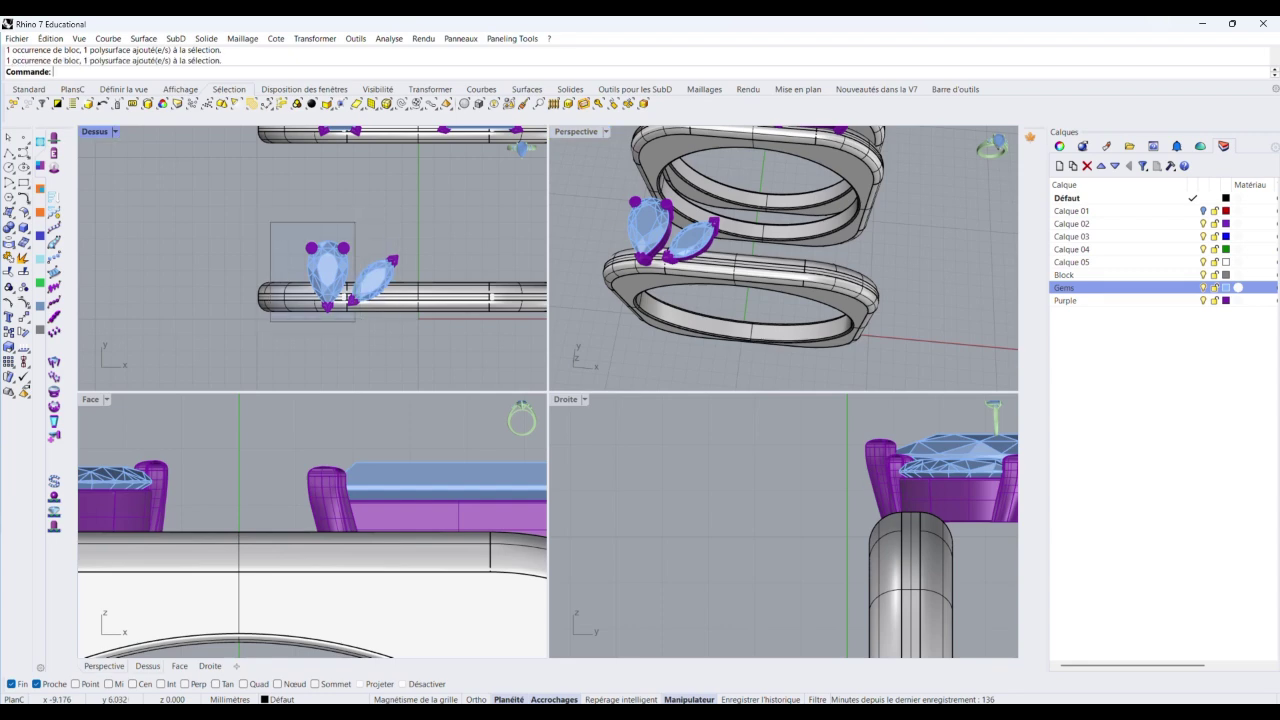
pyautogui.click(327, 262)
pyautogui.moveTo(327, 251); pyautogui.dragTo(327, 255)
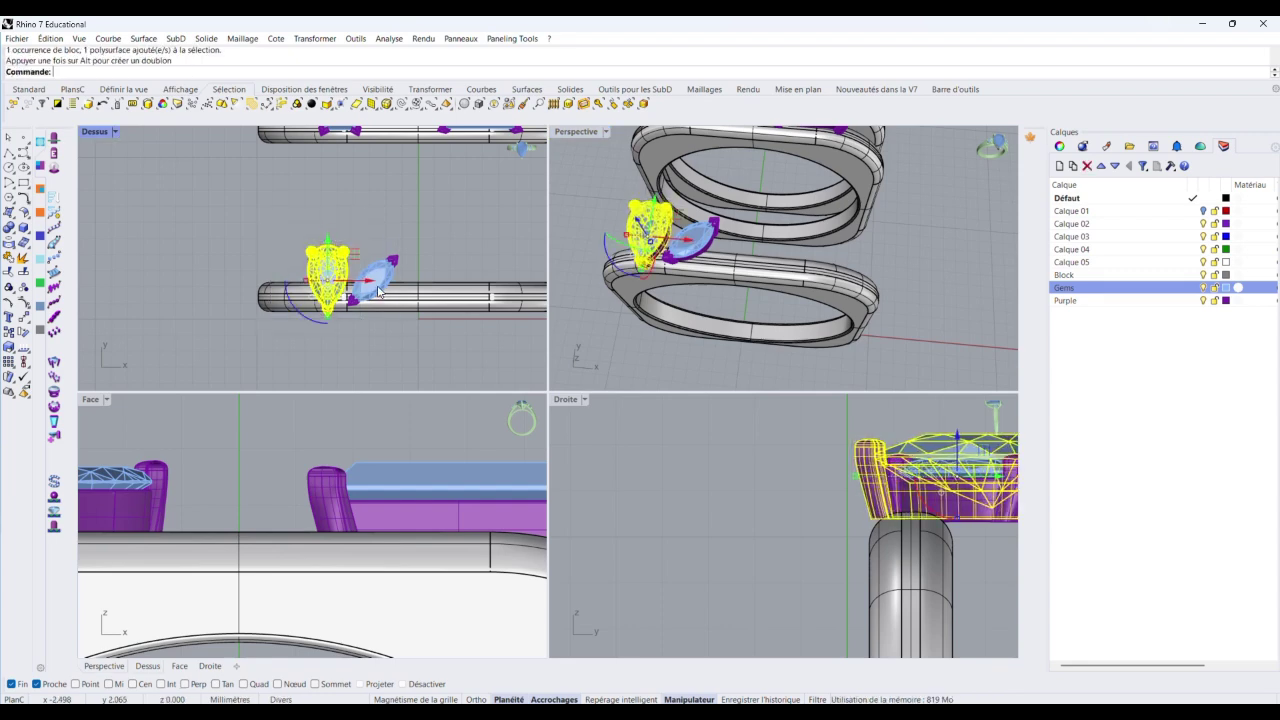
pyautogui.press('Escape')
# Fine-tune the diagonal marquise setting by nudging it slightly toward the front of the band
pyautogui.moveTo(876, 242); pyautogui.dragTo(710, 304, button='right')
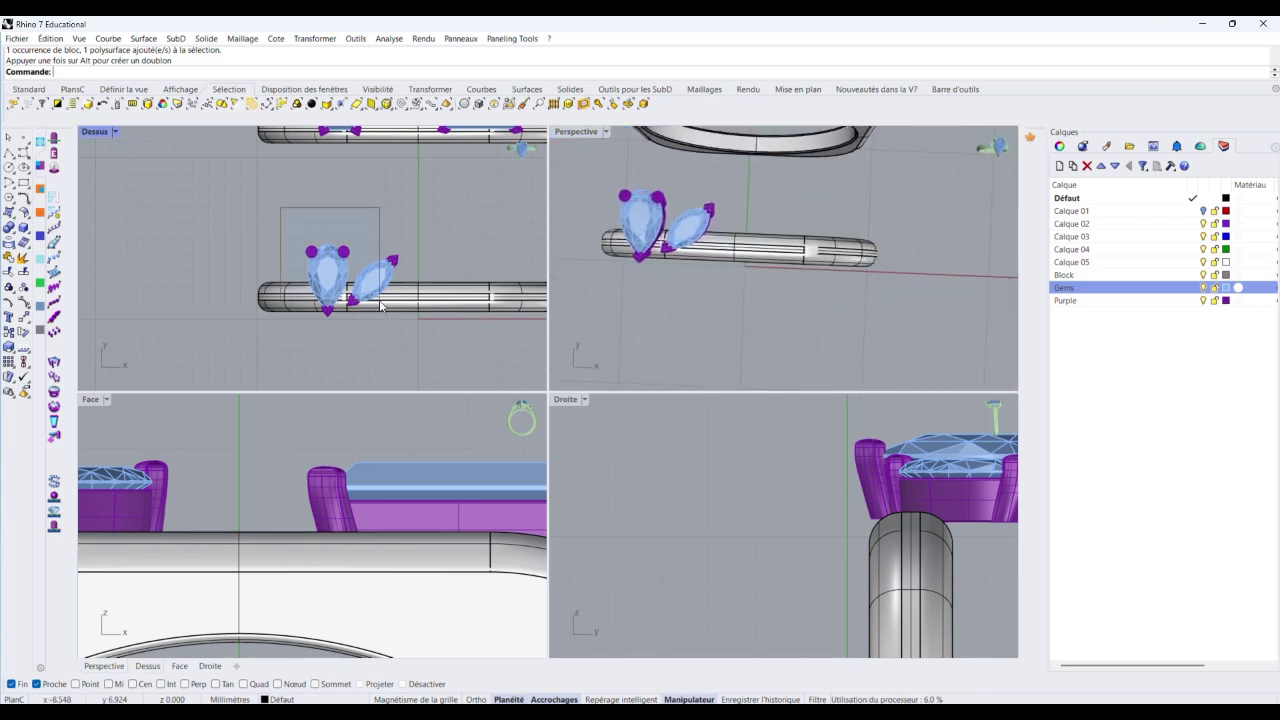
pyautogui.click(364, 270)
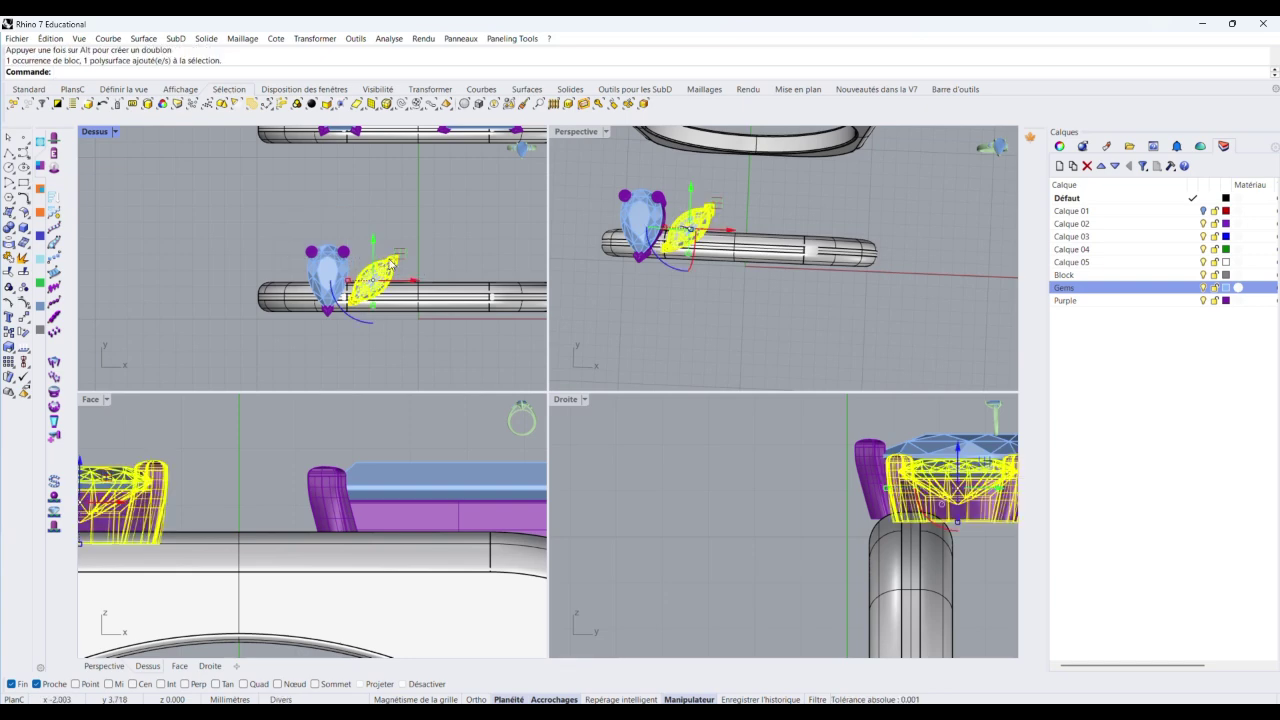
pyautogui.moveTo(391, 263); pyautogui.dragTo(402, 262)
pyautogui.click(428, 238)
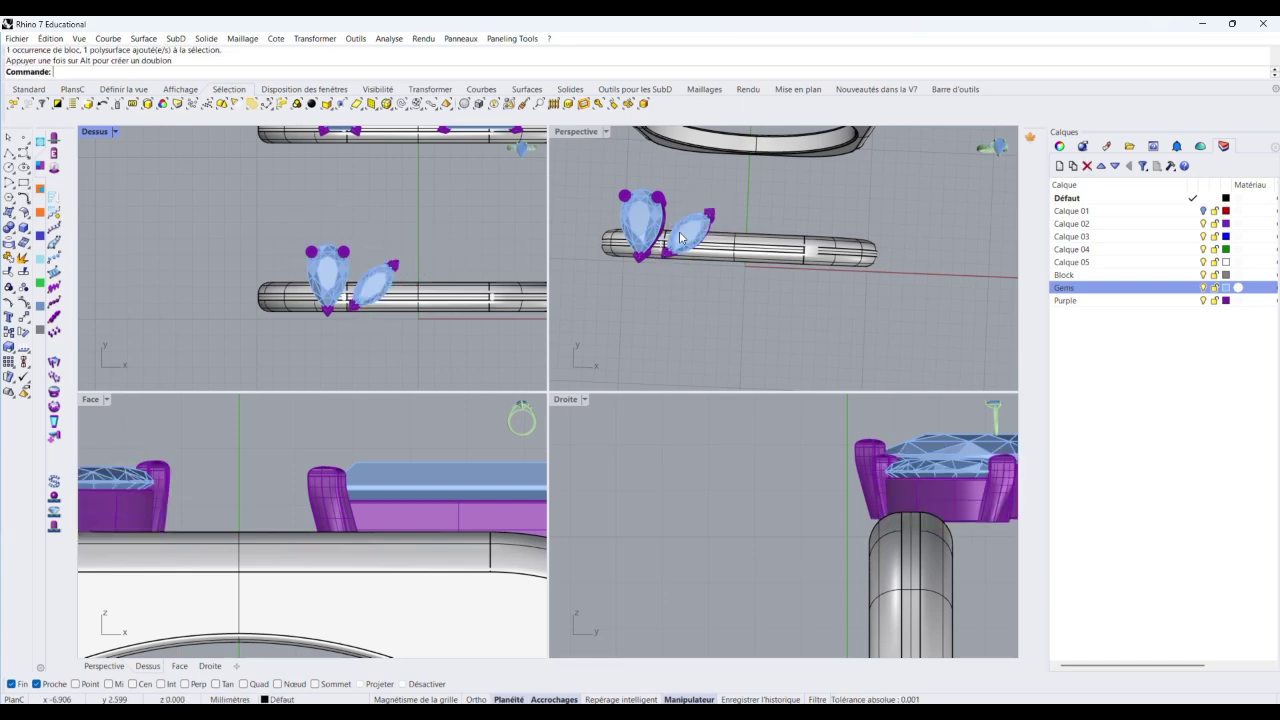
pyautogui.moveTo(827, 207); pyautogui.dragTo(732, 260, button='right')
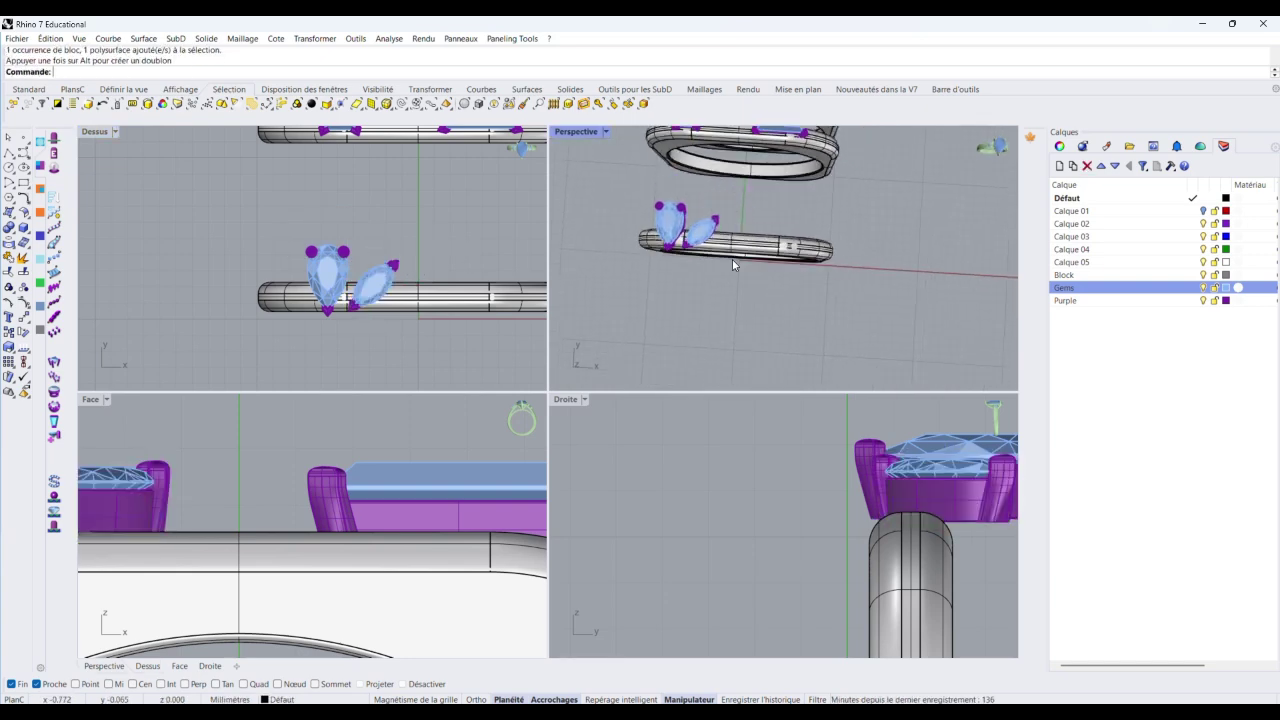
# Maximise the perspective view of the three rings and switch it to the Rendered (Rendu) display mode
pyautogui.doubleClick(577, 134)
pyautogui.moveTo(620, 330); pyautogui.dragTo(604, 204, button='right')
pyautogui.scroll(-5, 571, 250)
pyautogui.scroll(7, 488, 212)
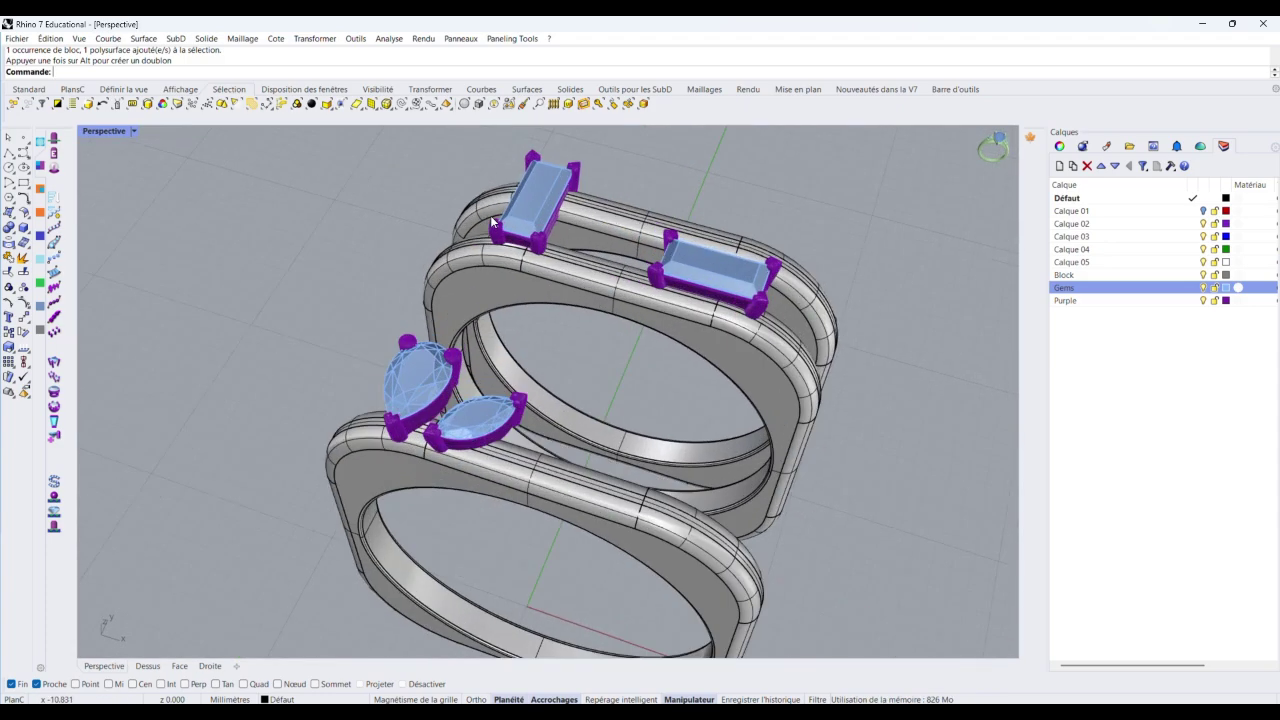
pyautogui.scroll(3, 491, 222)
pyautogui.scroll(-4, 491, 222)
pyautogui.moveTo(491, 222); pyautogui.dragTo(382, 210, button='right')
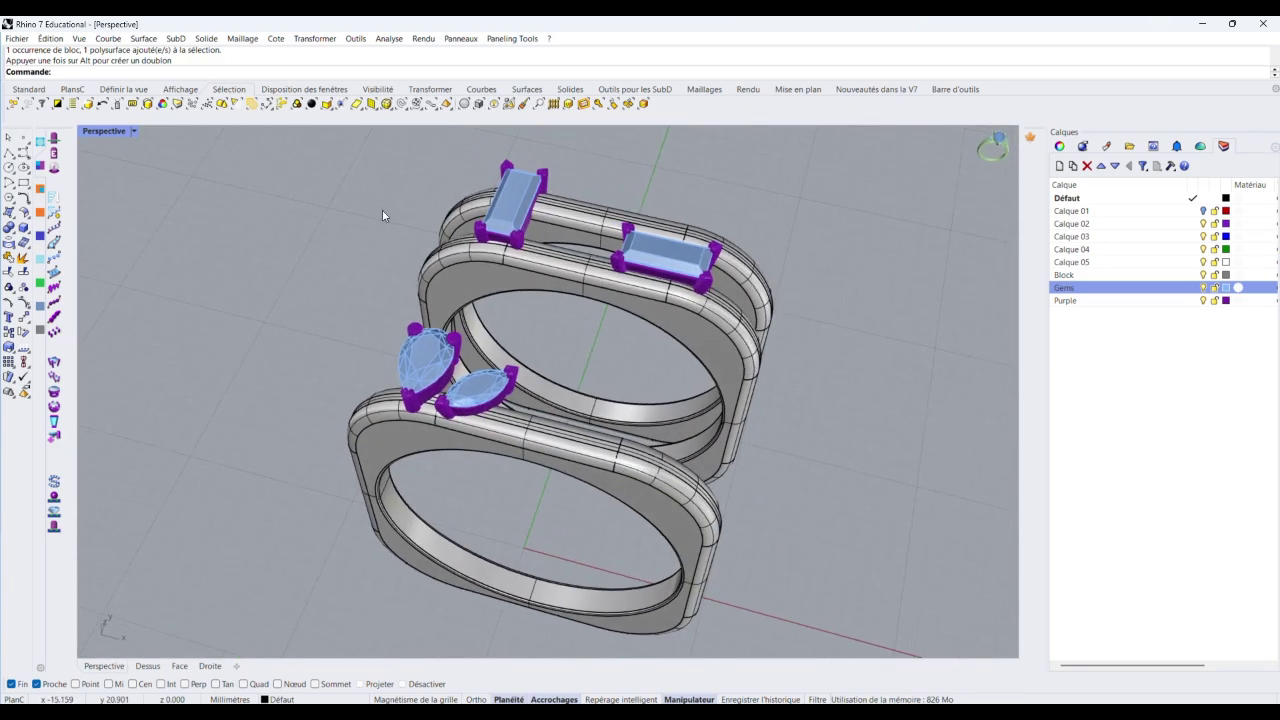
pyautogui.click(134, 131)
pyautogui.click(127, 210)
pyautogui.scroll(-4, 571, 251)
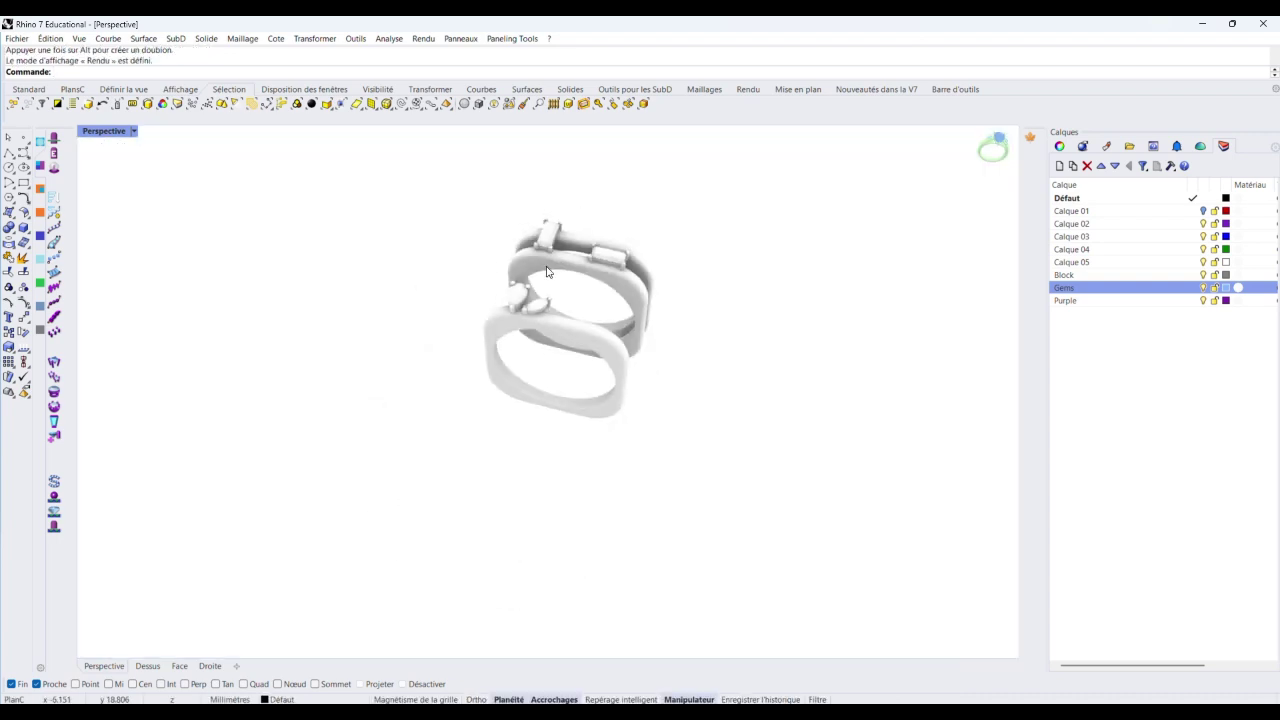
pyautogui.moveTo(571, 251); pyautogui.dragTo(791, 278, button='right')
# Create a new Métal material and set its colour to the gold preset Or
pyautogui.click(1106, 146)
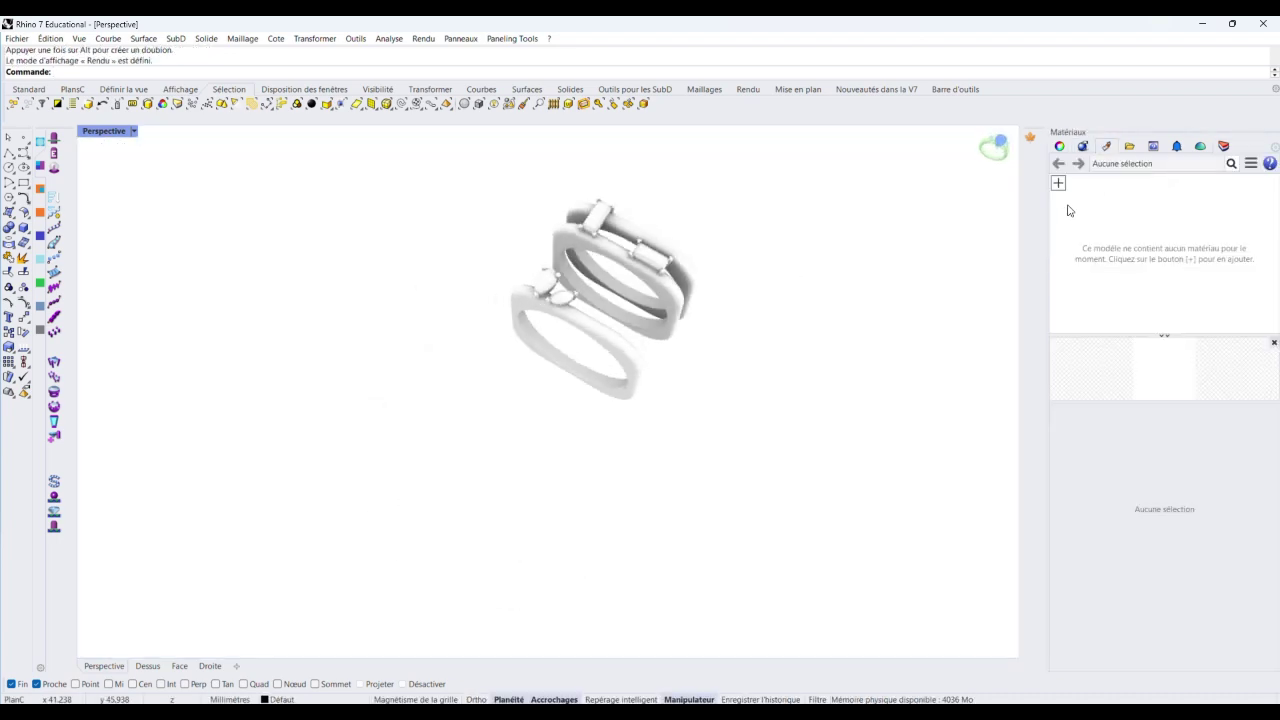
pyautogui.click(1058, 182)
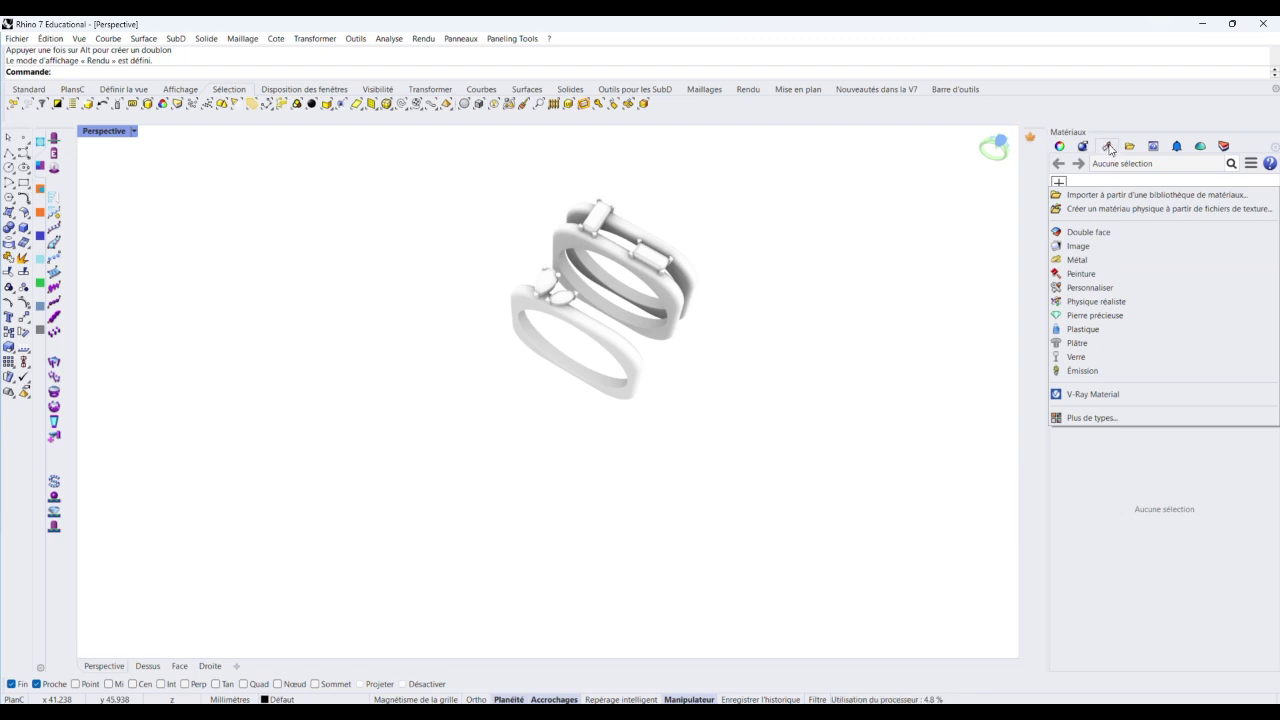
pyautogui.click(1078, 262)
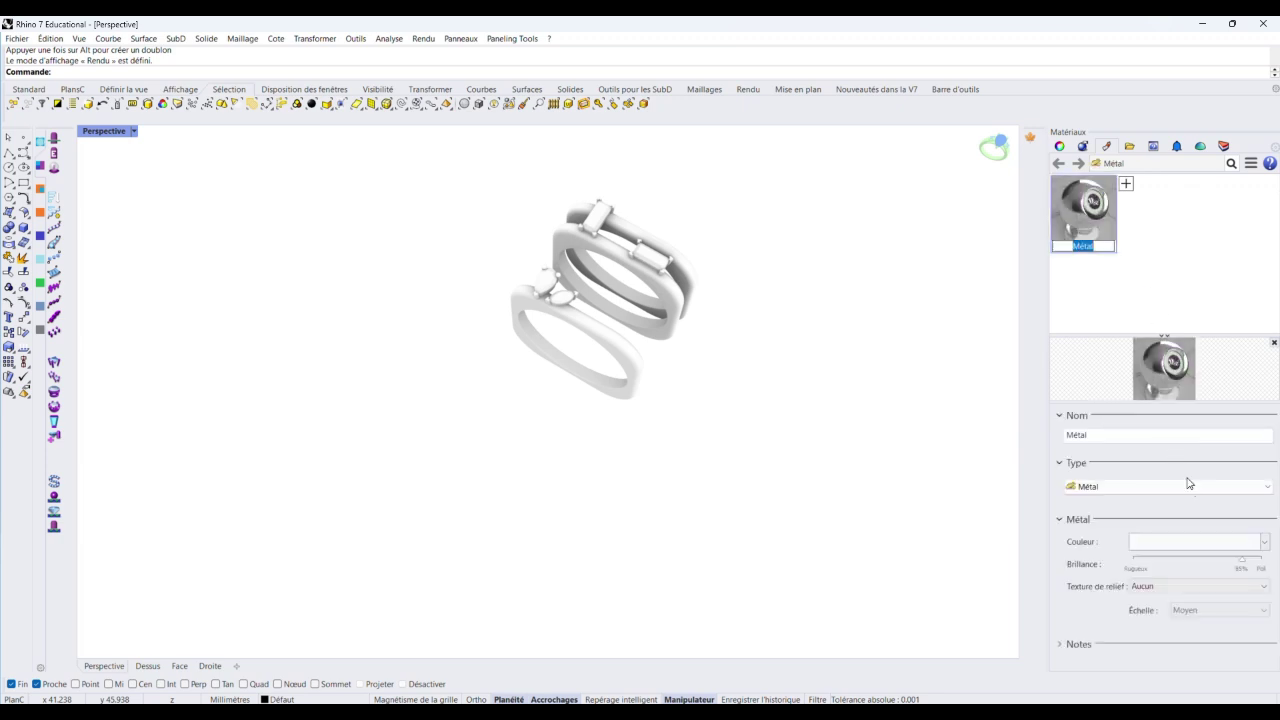
pyautogui.click(1190, 542)
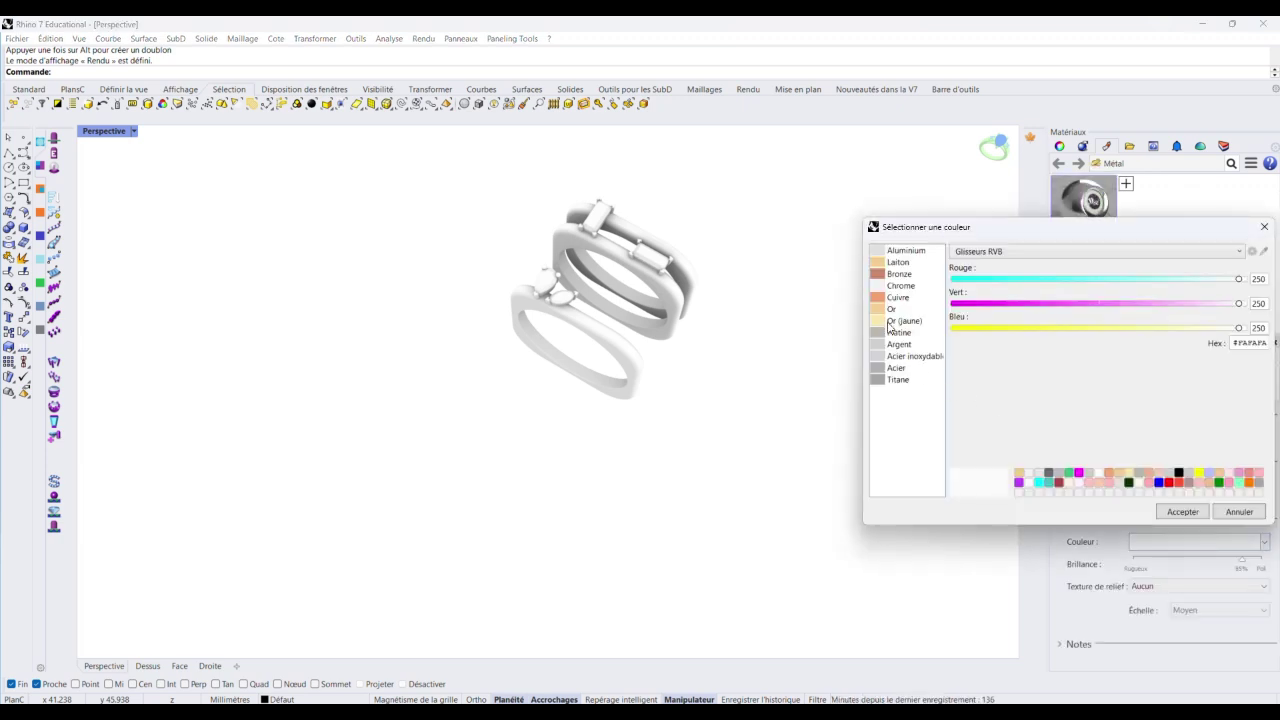
pyautogui.click(895, 309)
pyautogui.click(1183, 512)
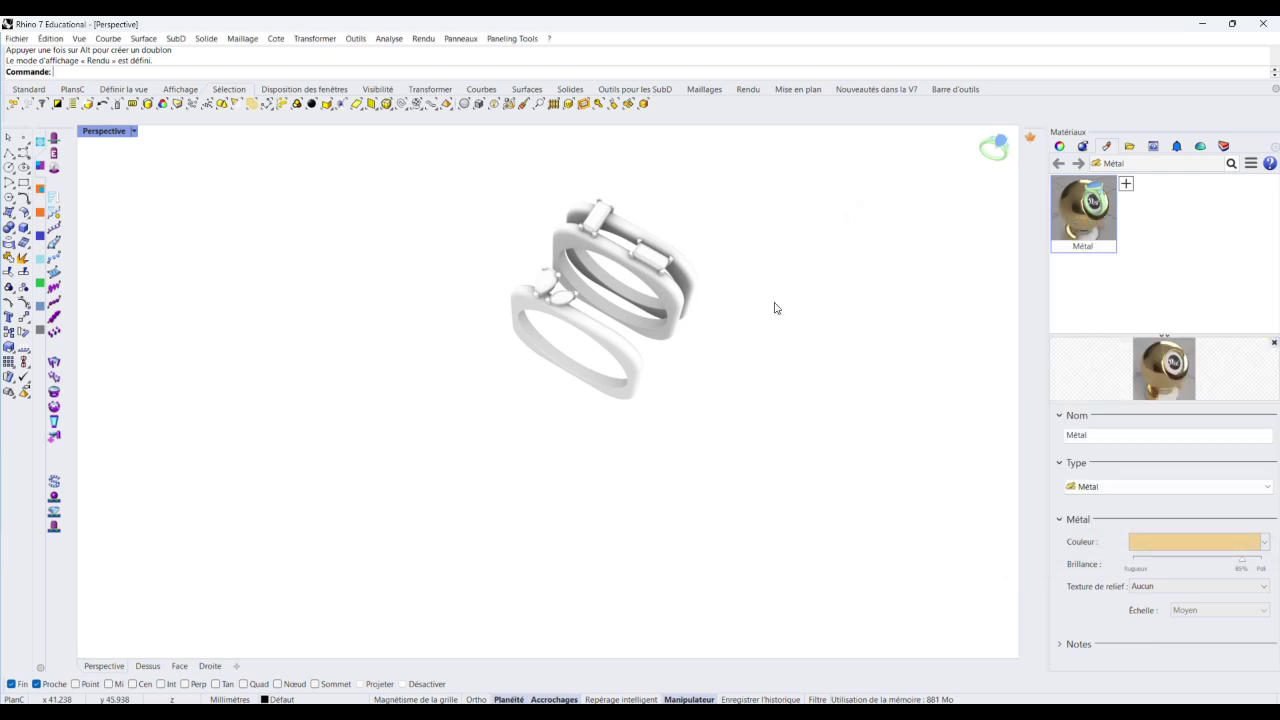
# Apply the gold Métal material to the bands of all three rings
pyautogui.click(684, 305)
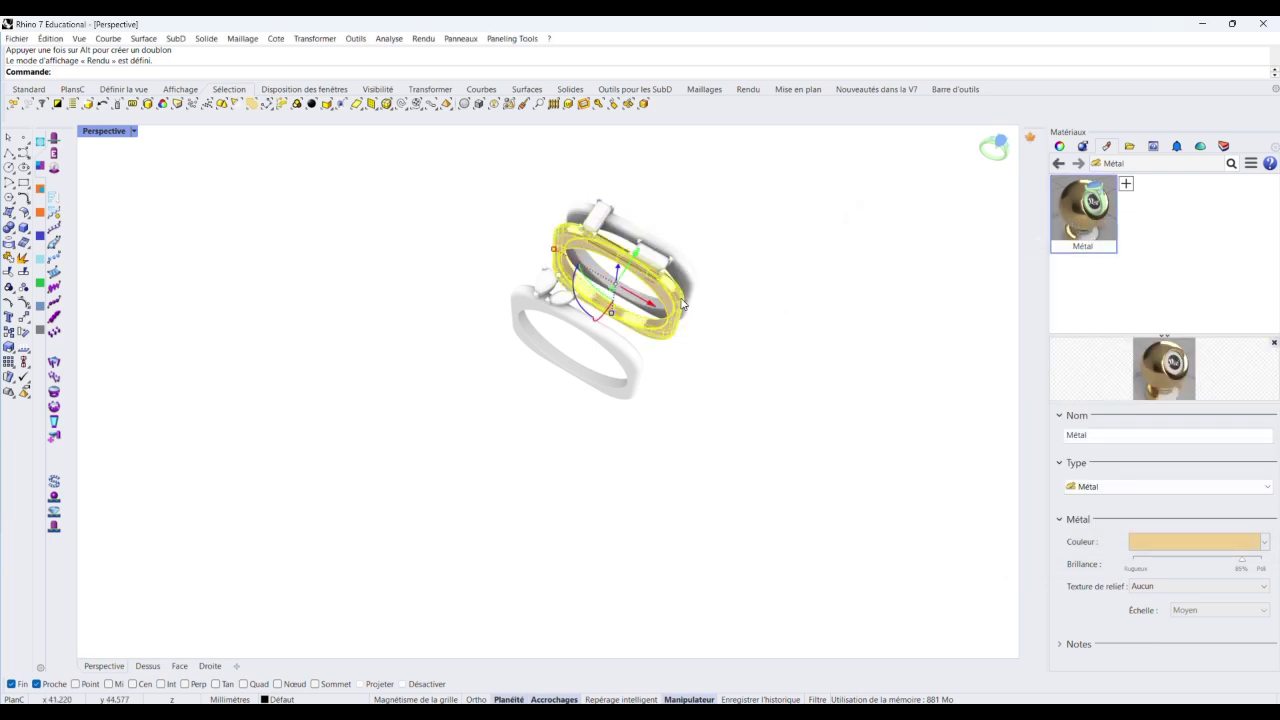
pyautogui.moveTo(1075, 215); pyautogui.dragTo(928, 275)
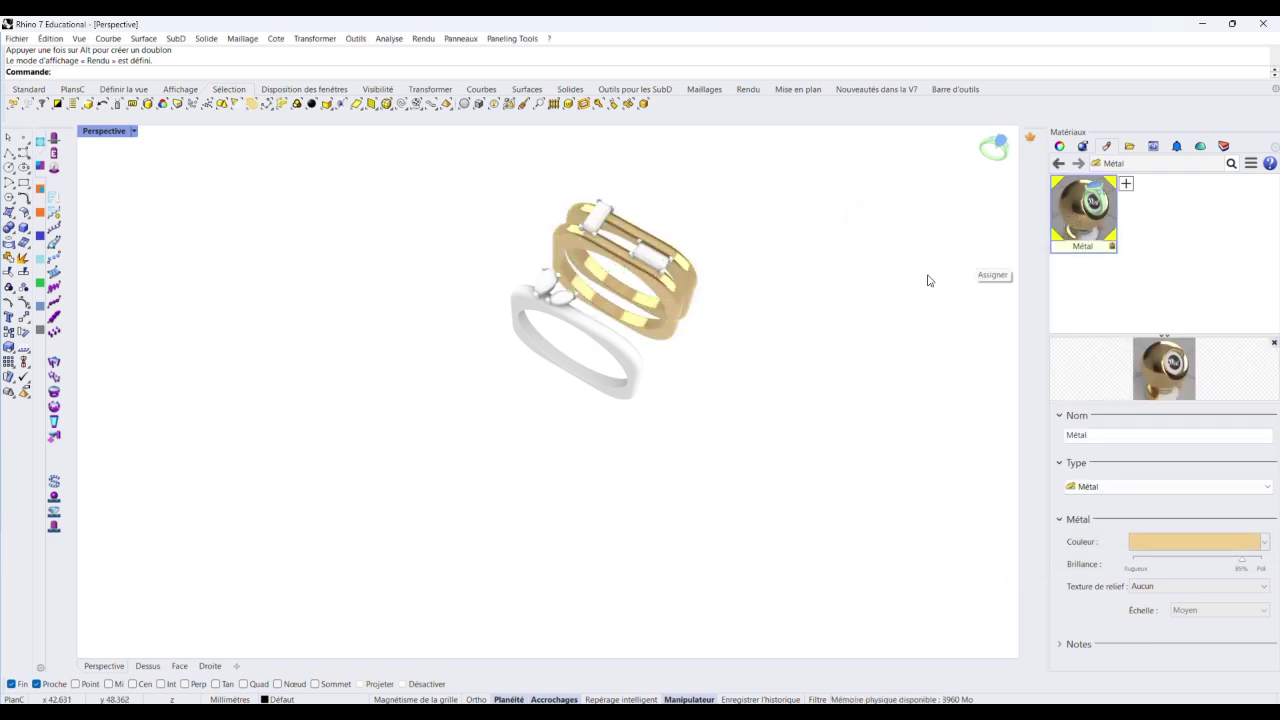
pyautogui.click(633, 361)
# Hide the Gems layer and apply the gold Métal material to the prong settings of the rectangular, pear and marquise stones
pyautogui.click(1225, 147)
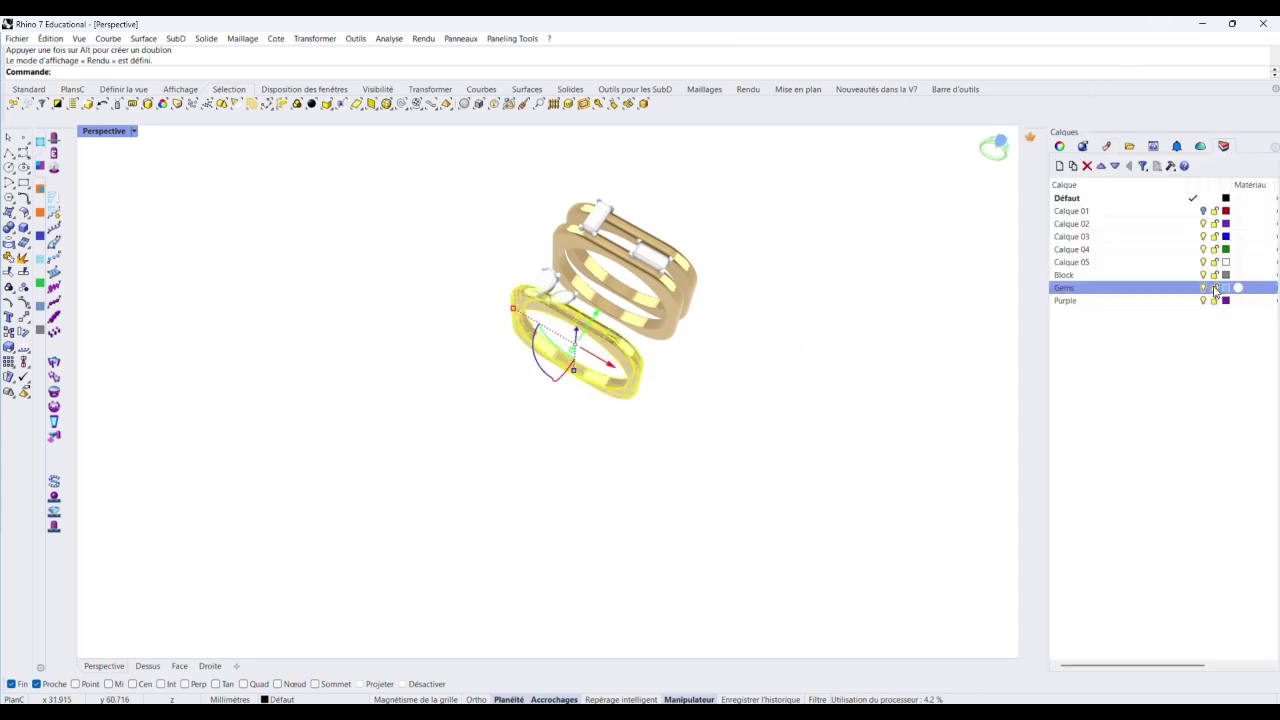
pyautogui.click(1110, 148)
pyautogui.moveTo(1070, 217); pyautogui.dragTo(538, 285)
pyautogui.moveTo(1068, 218); pyautogui.dragTo(566, 298)
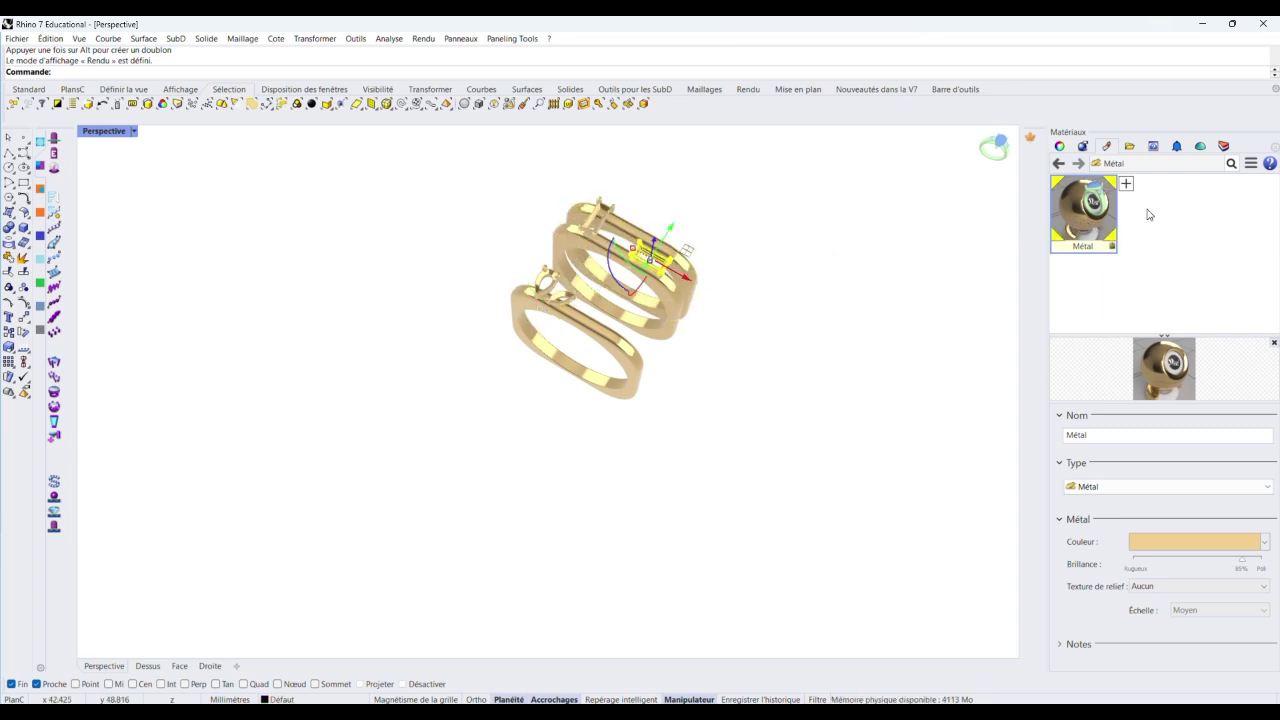
# Create a new Pierre précieuse material of type Diamant and show the Gems layer again
pyautogui.click(1127, 185)
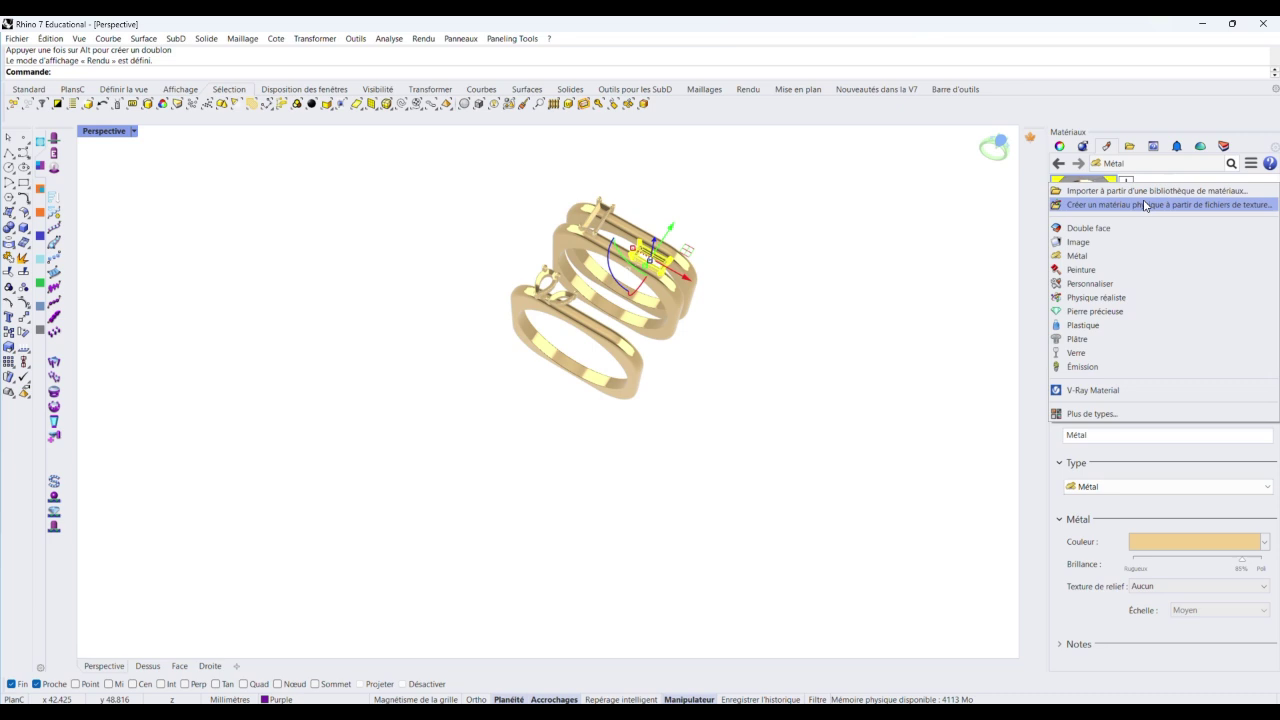
pyautogui.click(1096, 313)
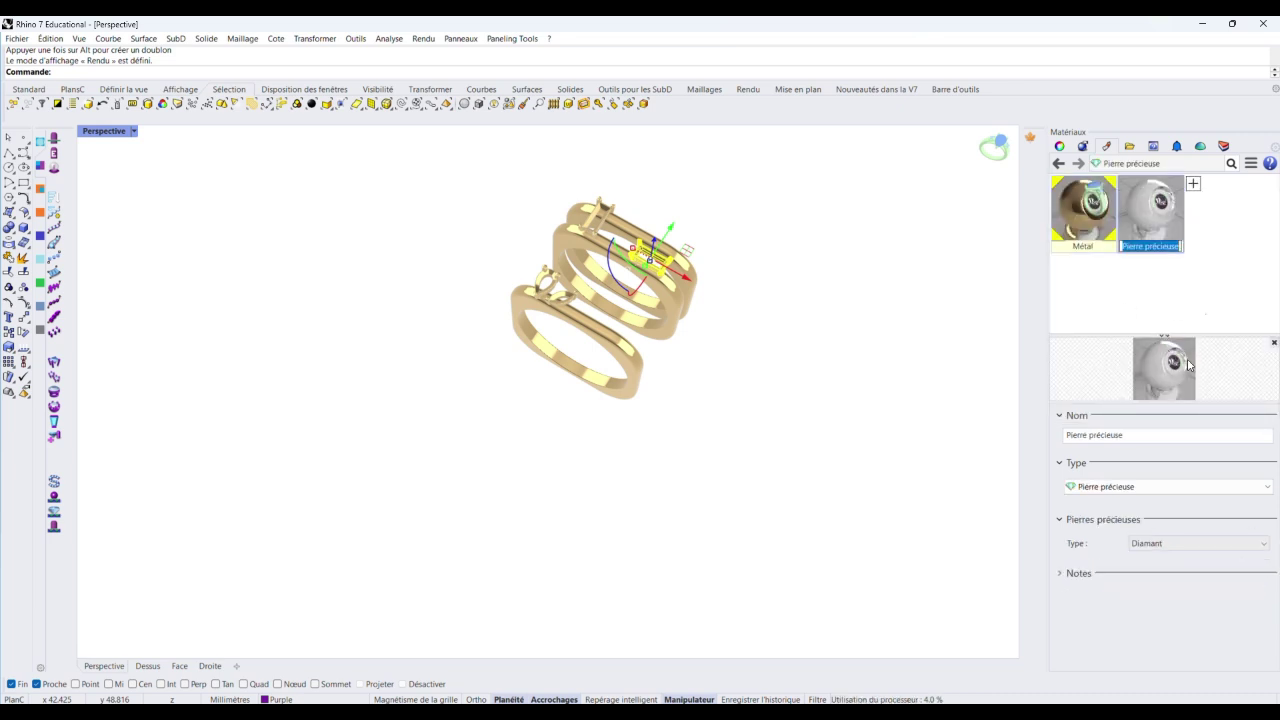
pyautogui.click(1225, 147)
pyautogui.scroll(3, 645, 273)
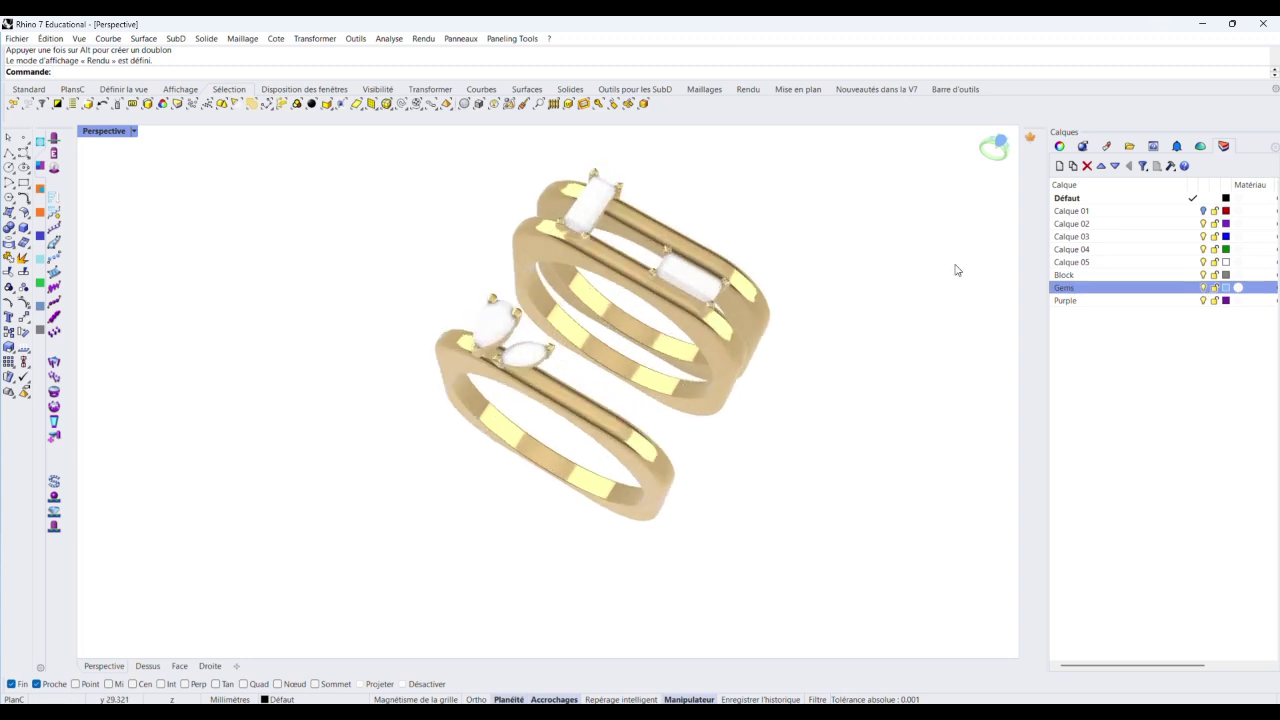
# Assign the Pierre précieuse material to the two rectangular stones, the pear stone and the marquise stone
pyautogui.click(1084, 147)
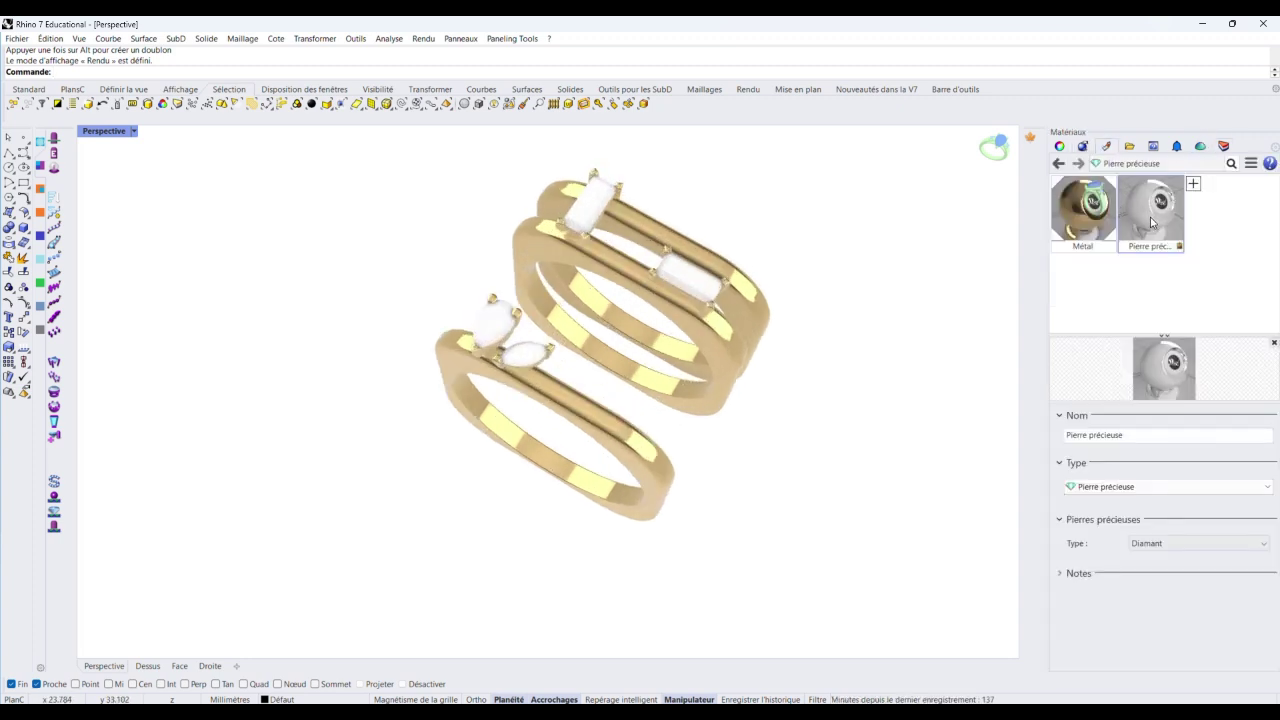
pyautogui.moveTo(683, 230); pyautogui.dragTo(600, 208)
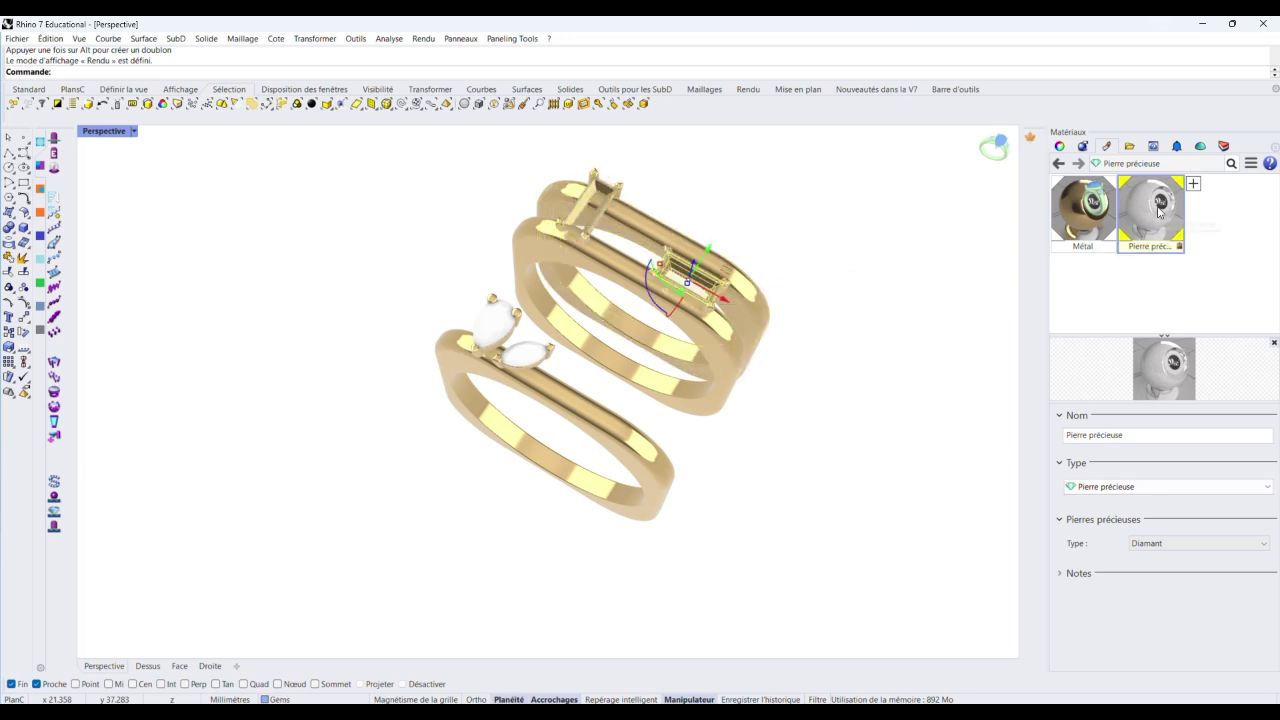
pyautogui.moveTo(496, 330); pyautogui.dragTo(497, 331)
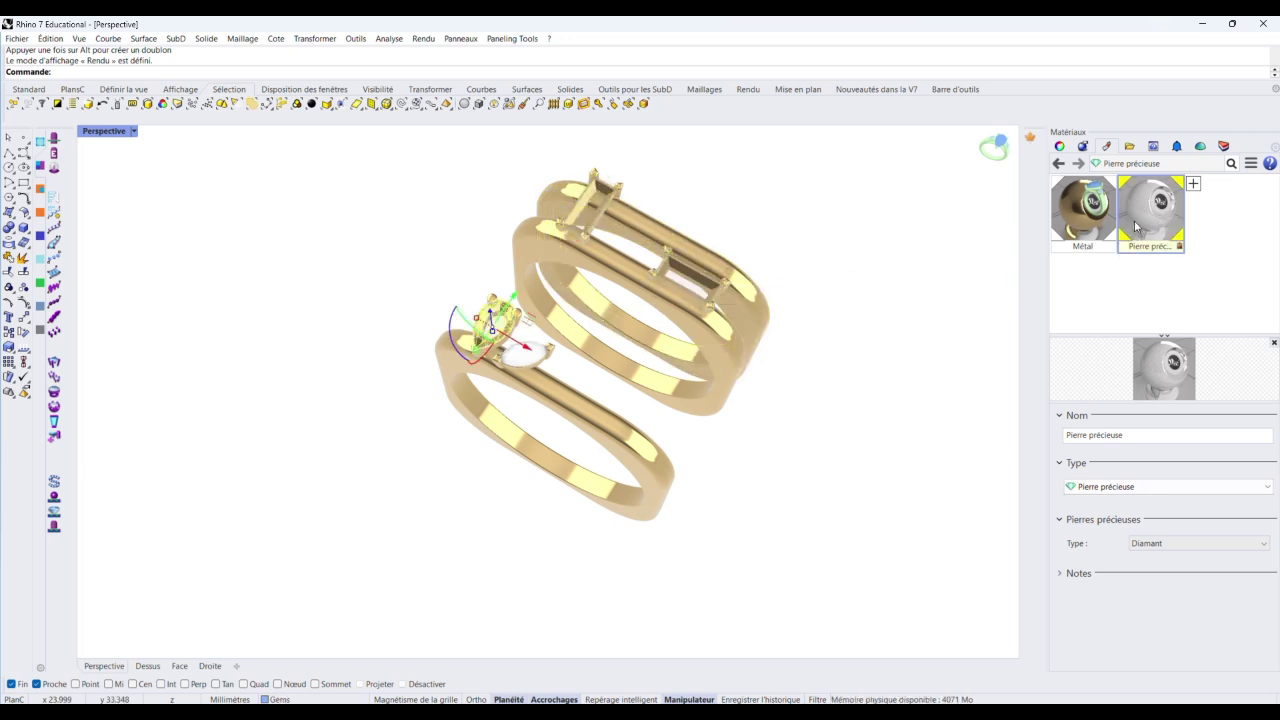
pyautogui.moveTo(911, 288); pyautogui.dragTo(525, 353)
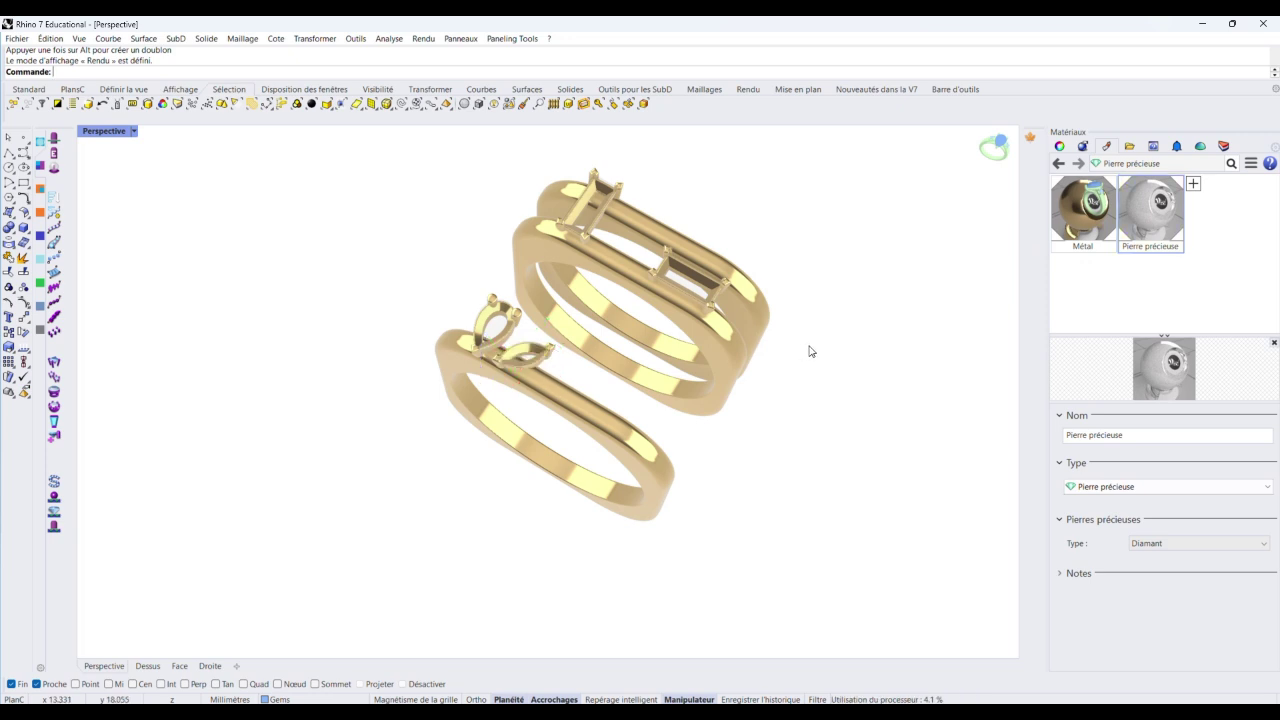
# Switch the perspective view to the raytraced (Lancer de rayons) display mode
pyautogui.moveTo(811, 351); pyautogui.dragTo(806, 400, button='right')
pyautogui.click(134, 132)
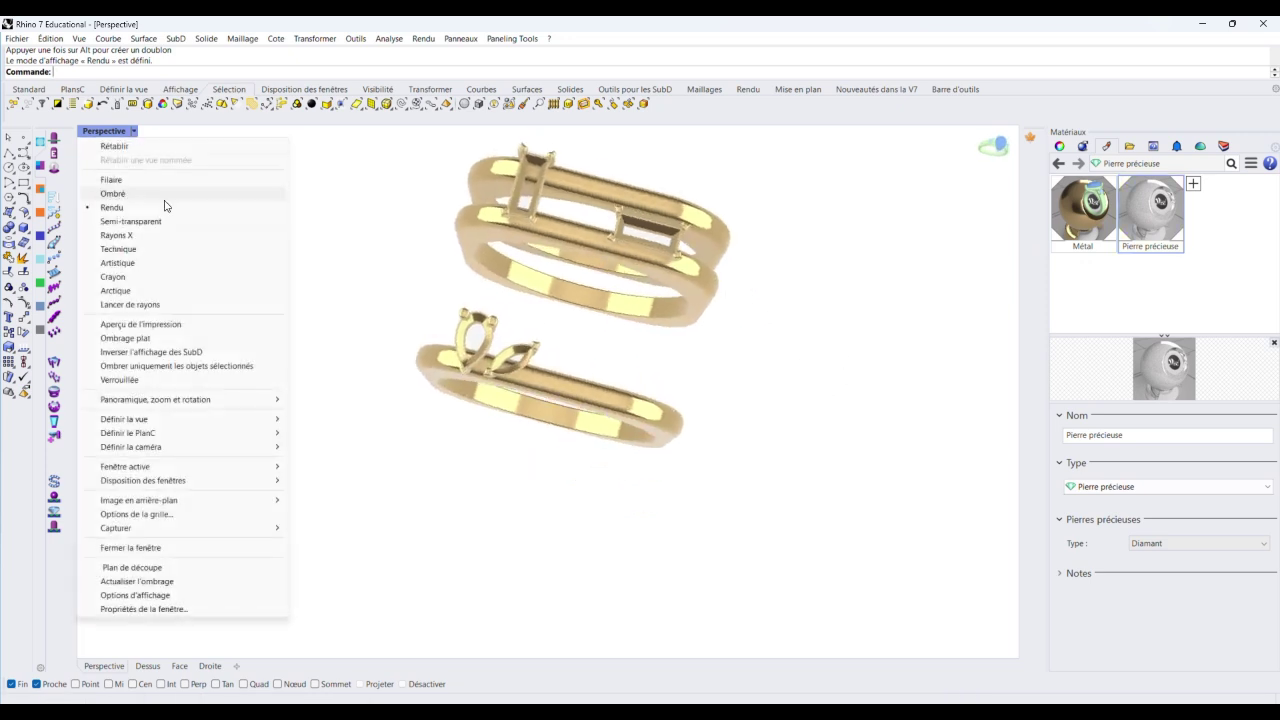
pyautogui.click(180, 306)
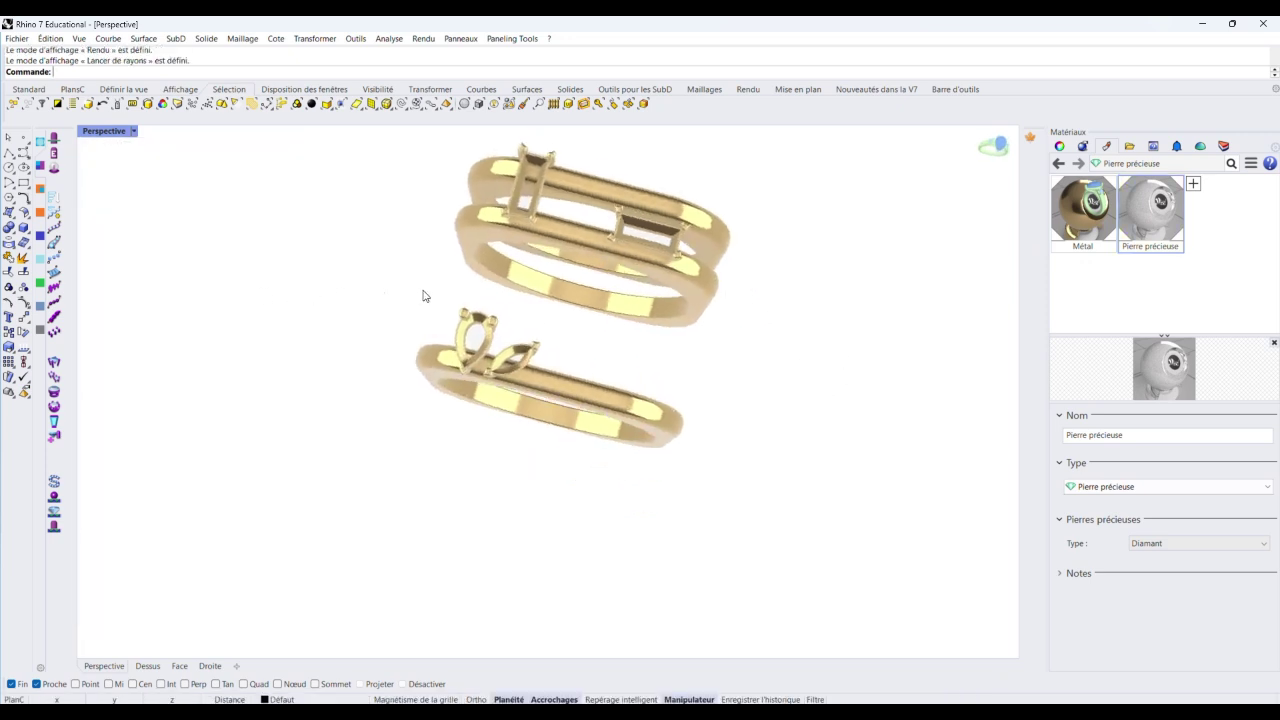
pyautogui.click(133, 131)
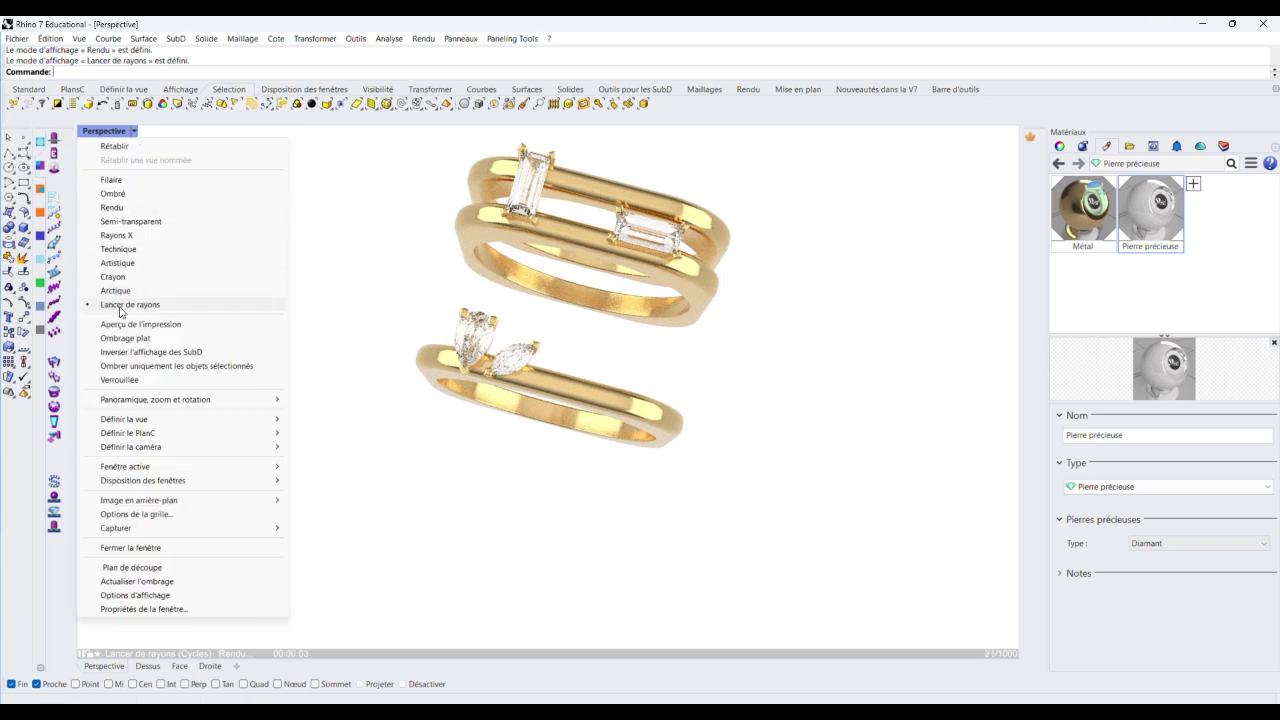
pyautogui.click(318, 259)
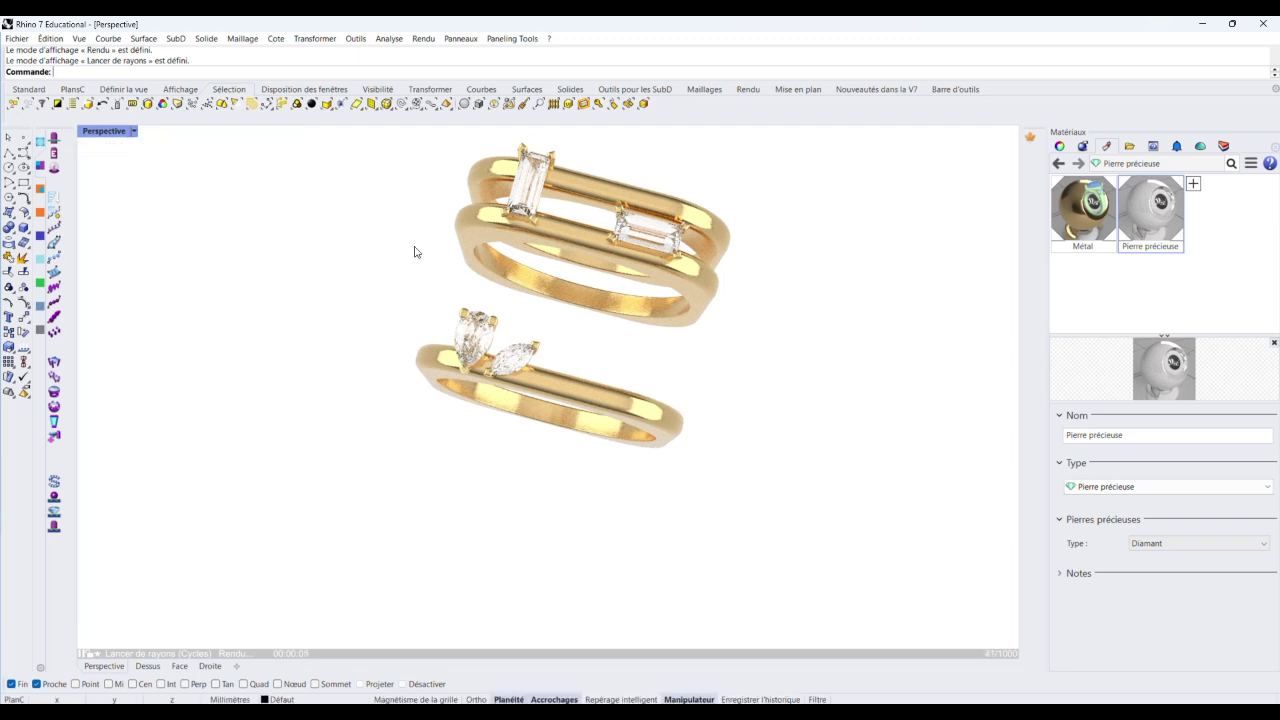
# Examine the raytraced gold bands, settings and diamonds from the front, above and the side
pyautogui.moveTo(734, 347); pyautogui.dragTo(583, 318, button='right')
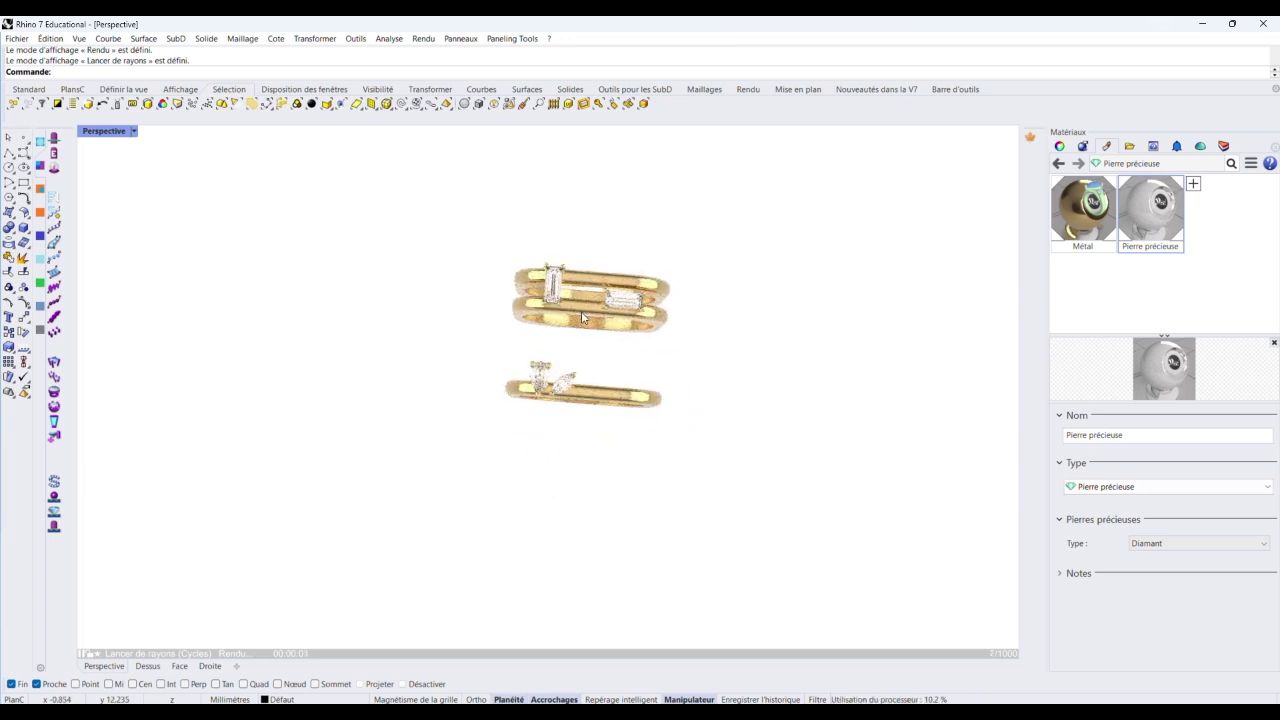
pyautogui.moveTo(672, 338); pyautogui.dragTo(660, 429, button='right')
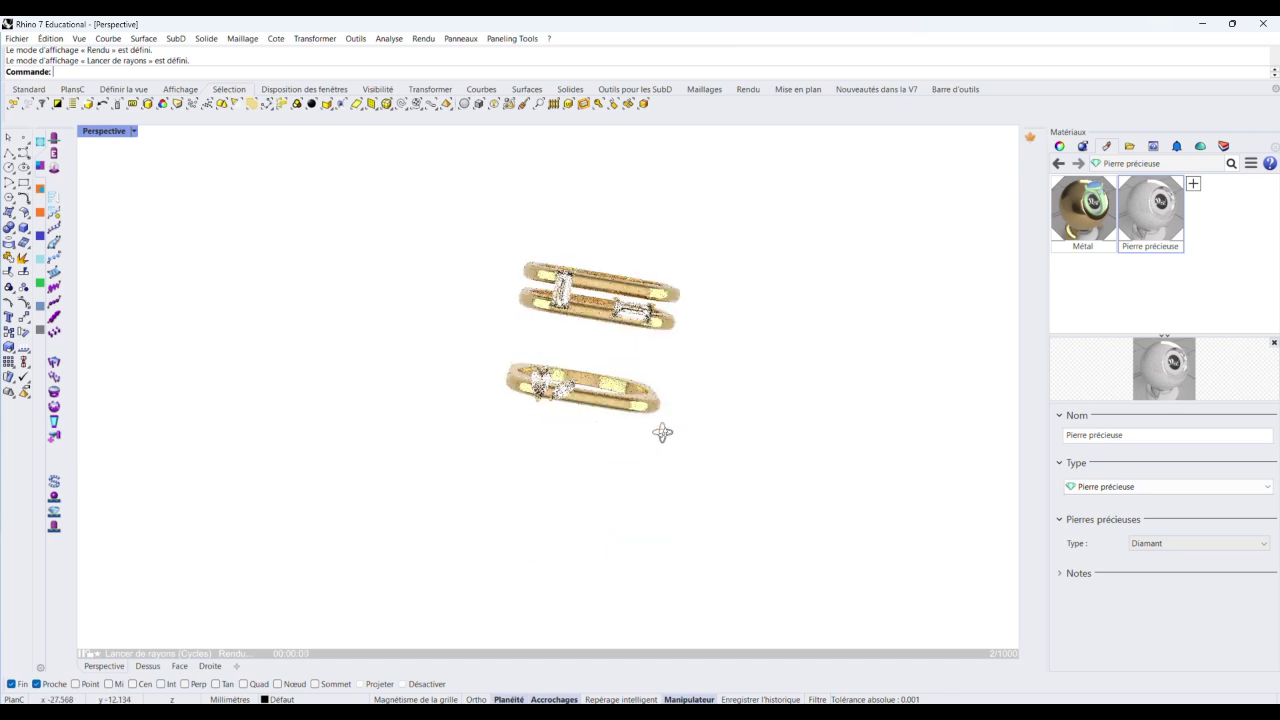
pyautogui.moveTo(619, 314); pyautogui.dragTo(416, 281, button='right')
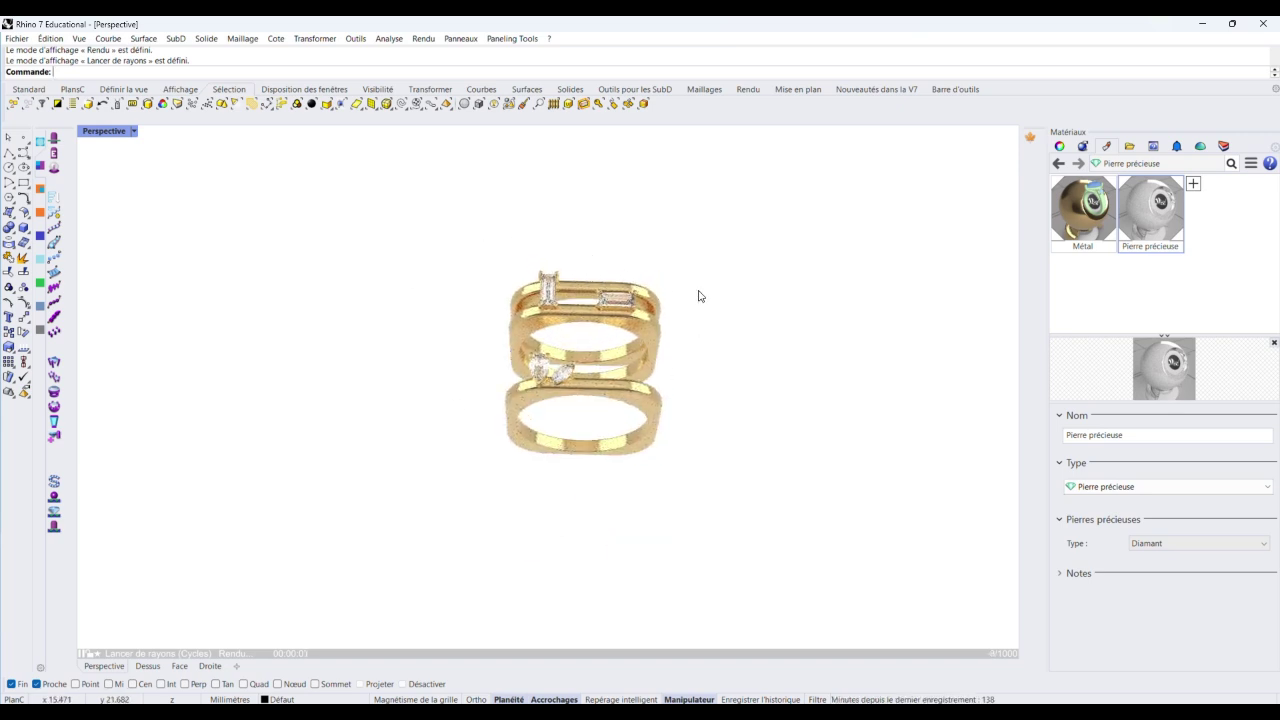
pyautogui.moveTo(700, 296); pyautogui.dragTo(447, 277, button='right')
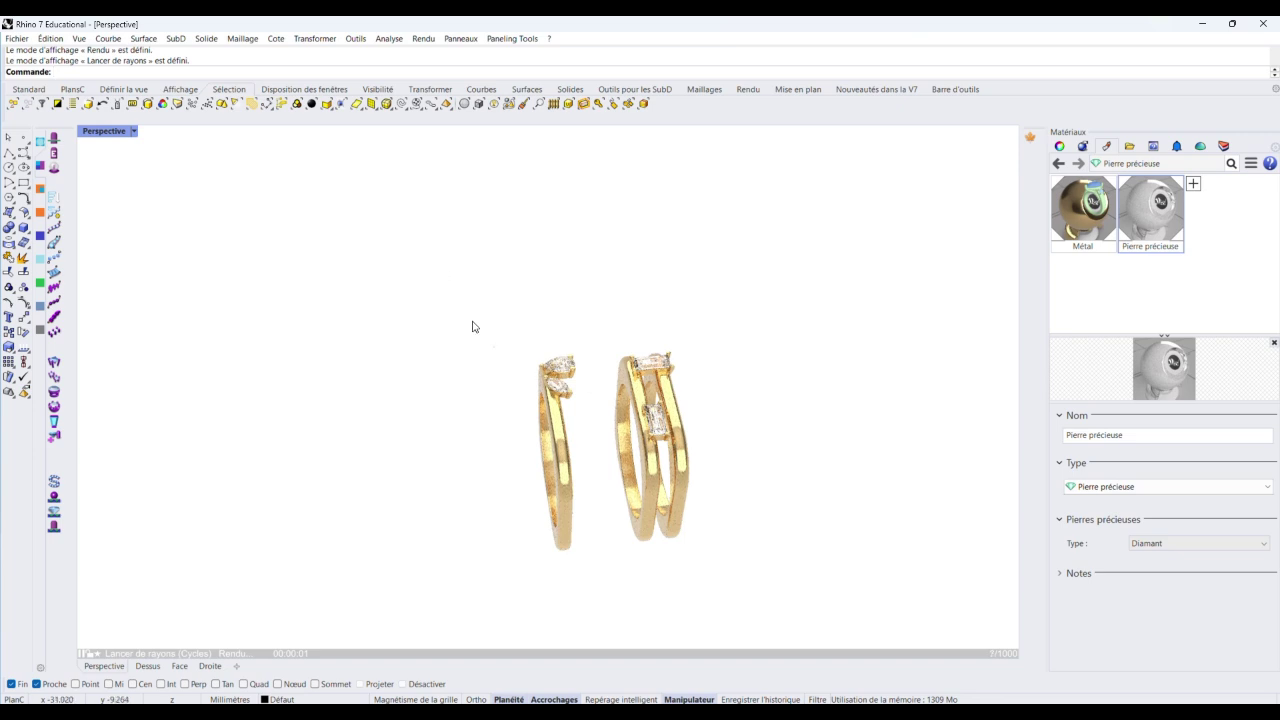